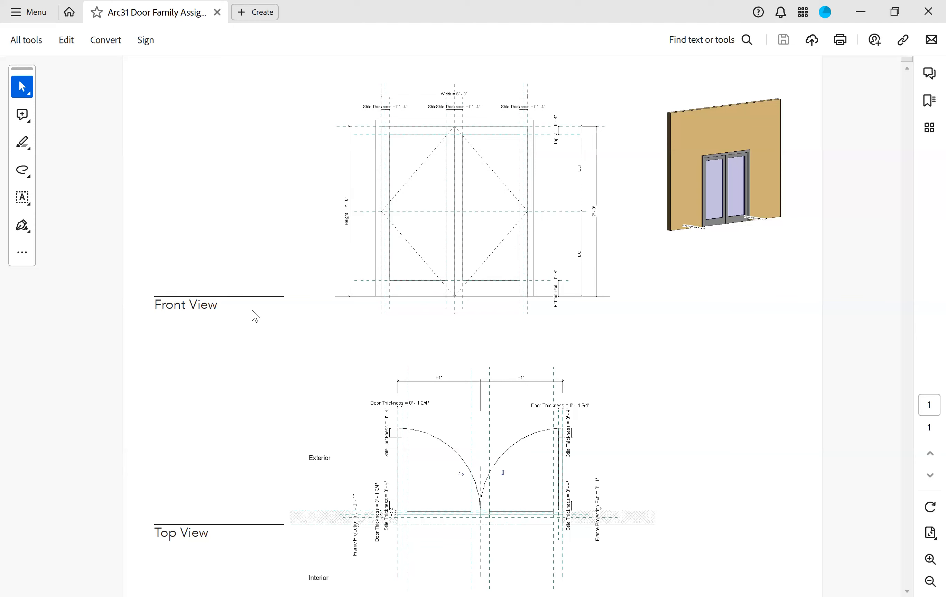
Switch to Revit and create a new family from the Door.rft template in the English-Imperial folder
{"action": "key", "text": "alt+Tab"}
{"action": "left_click", "coordinate": [127, 294]}
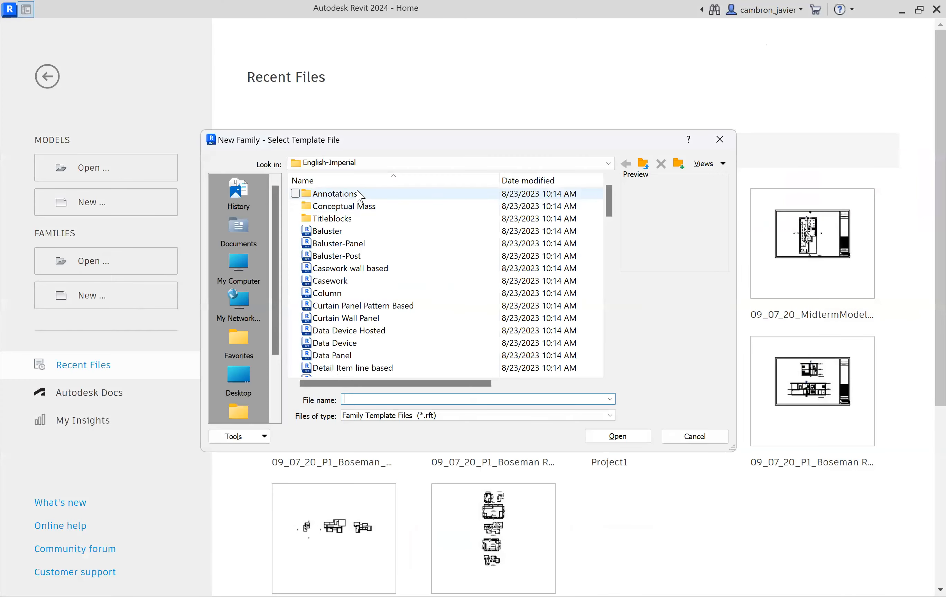
{"action": "scroll", "coordinate": [358, 269], "scroll_direction": "down", "scroll_amount": 1}
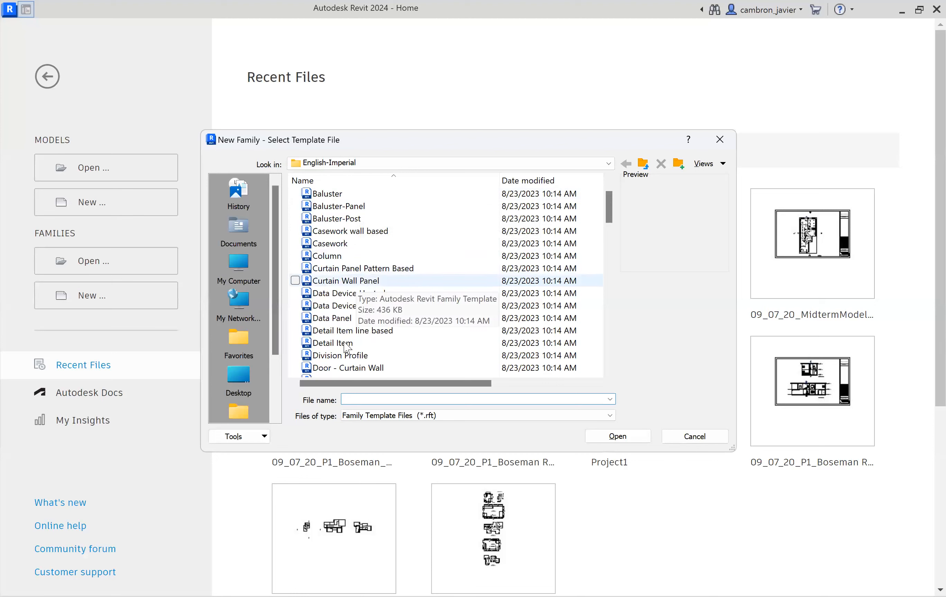
{"action": "scroll", "coordinate": [340, 273], "scroll_direction": "down", "scroll_amount": 1}
{"action": "scroll", "coordinate": [338, 277], "scroll_direction": "up", "scroll_amount": 2}
{"action": "scroll", "coordinate": [333, 219], "scroll_direction": "down", "scroll_amount": 3}
{"action": "scroll", "coordinate": [334, 220], "scroll_direction": "down", "scroll_amount": 3}
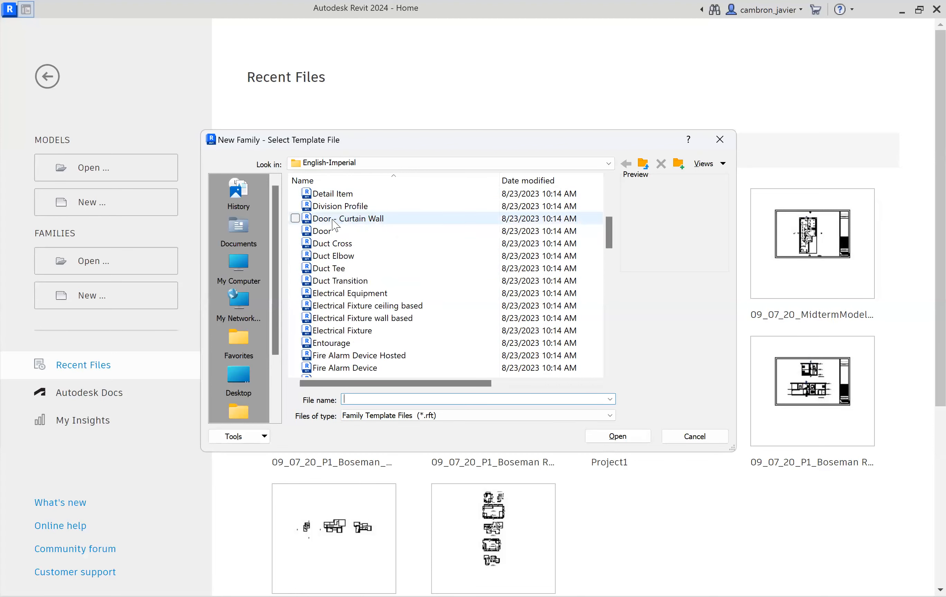
{"action": "scroll", "coordinate": [333, 243], "scroll_direction": "down", "scroll_amount": 1}
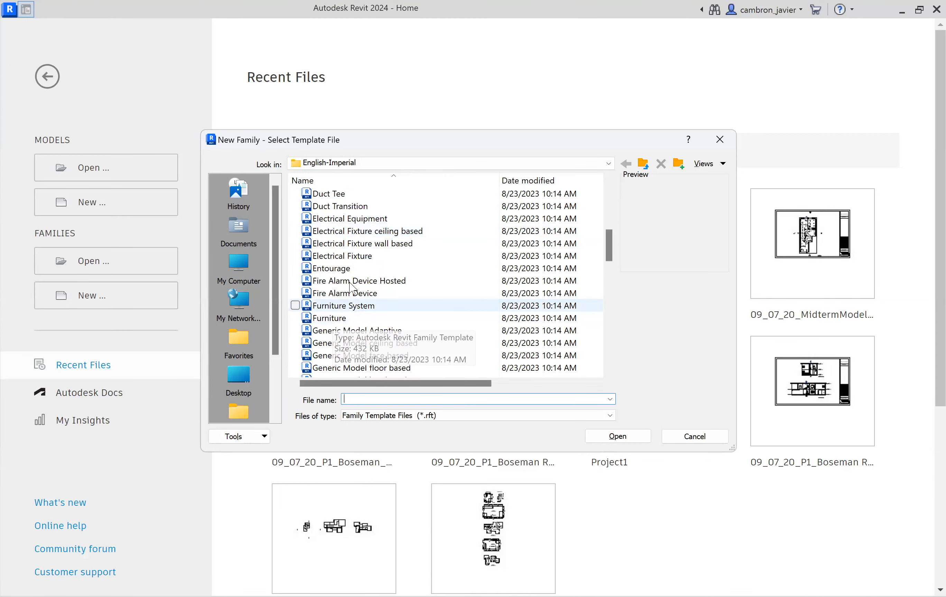
{"action": "scroll", "coordinate": [335, 244], "scroll_direction": "up", "scroll_amount": 2}
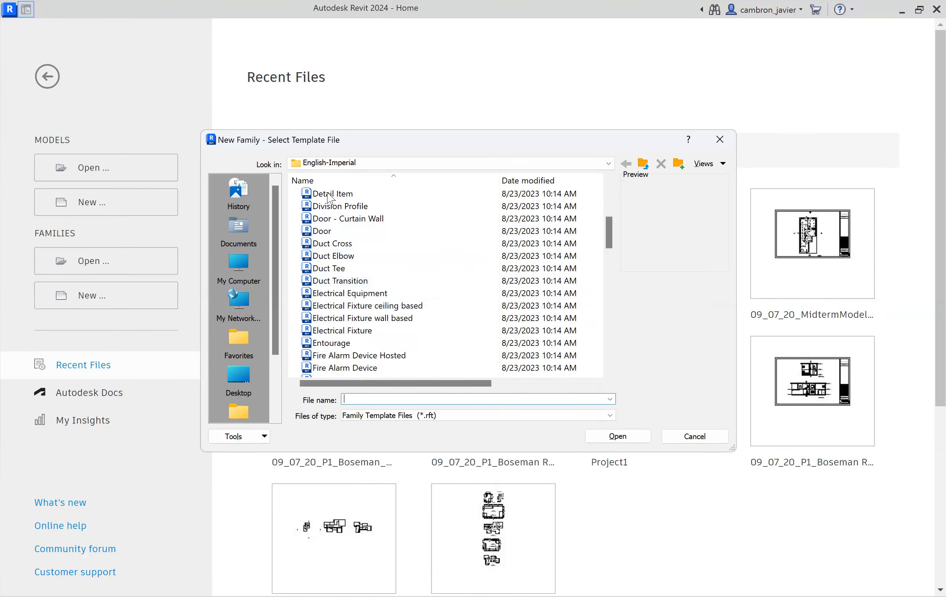
{"action": "scroll", "coordinate": [331, 312], "scroll_direction": "down", "scroll_amount": 3}
{"action": "scroll", "coordinate": [332, 276], "scroll_direction": "up", "scroll_amount": 2}
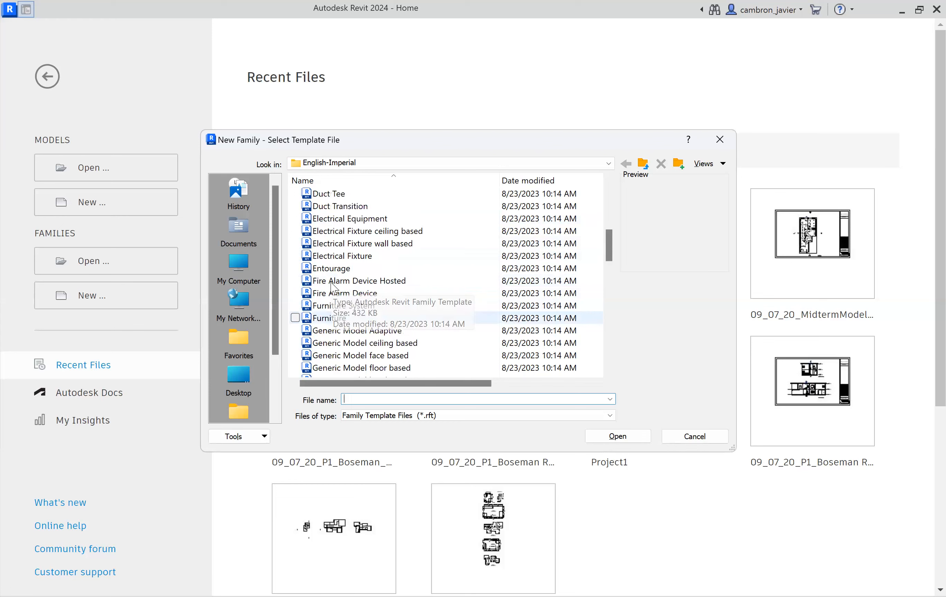
{"action": "left_click", "coordinate": [322, 194]}
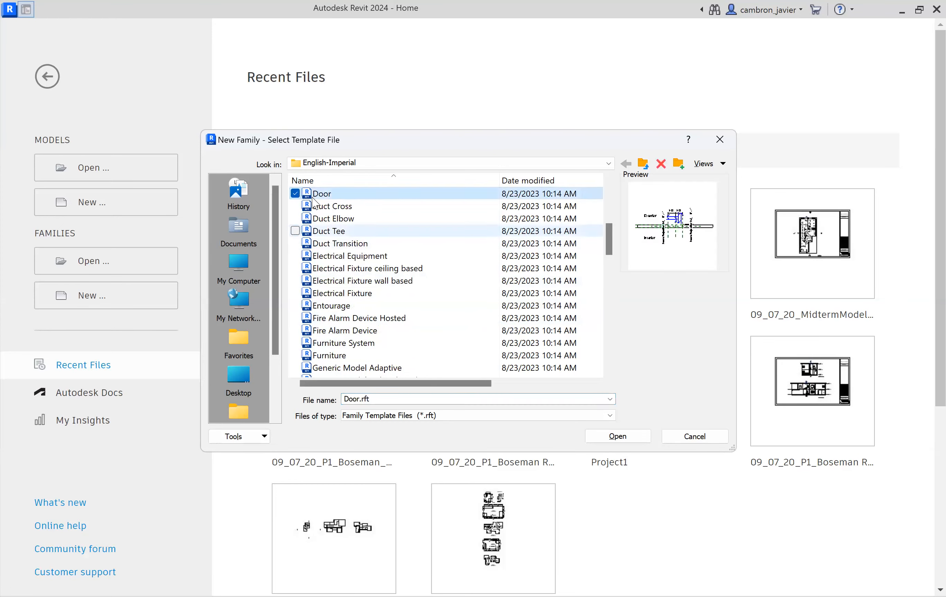
{"action": "scroll", "coordinate": [325, 230], "scroll_direction": "up", "scroll_amount": 1}
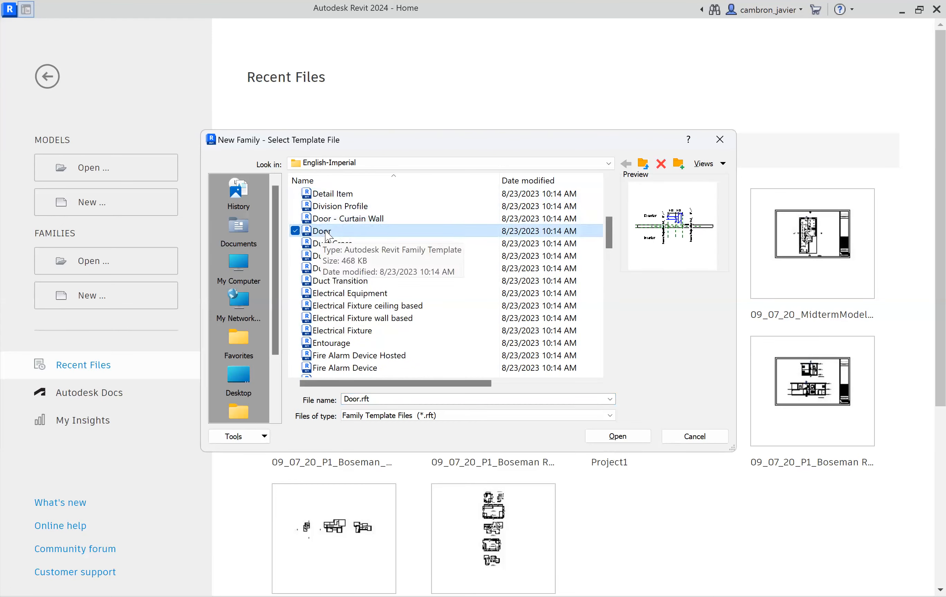
{"action": "left_click", "coordinate": [616, 440]}
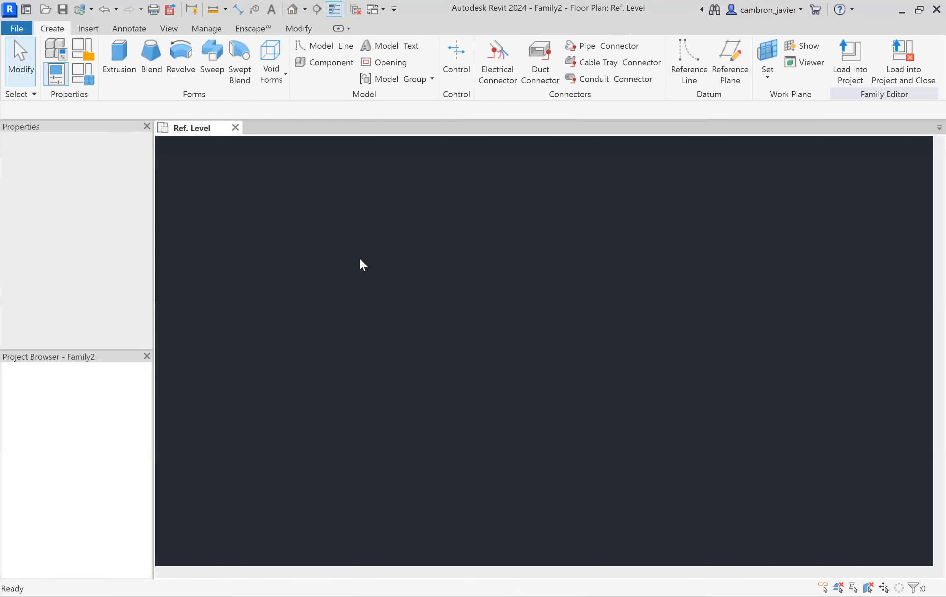
Save the new door family to the Desktop as Custom_FrenchDoor
{"action": "left_click", "coordinate": [16, 28]}
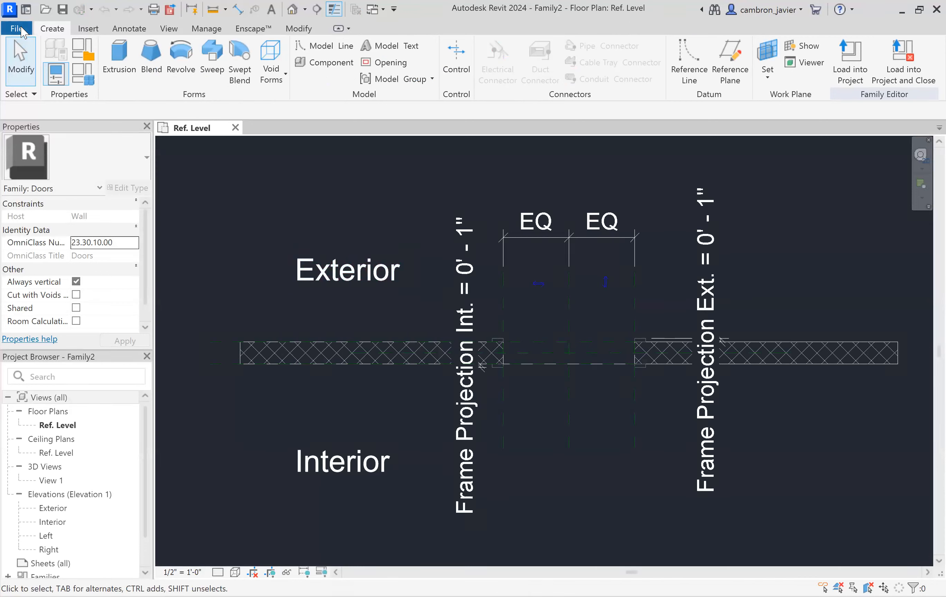
{"action": "left_click", "coordinate": [59, 206]}
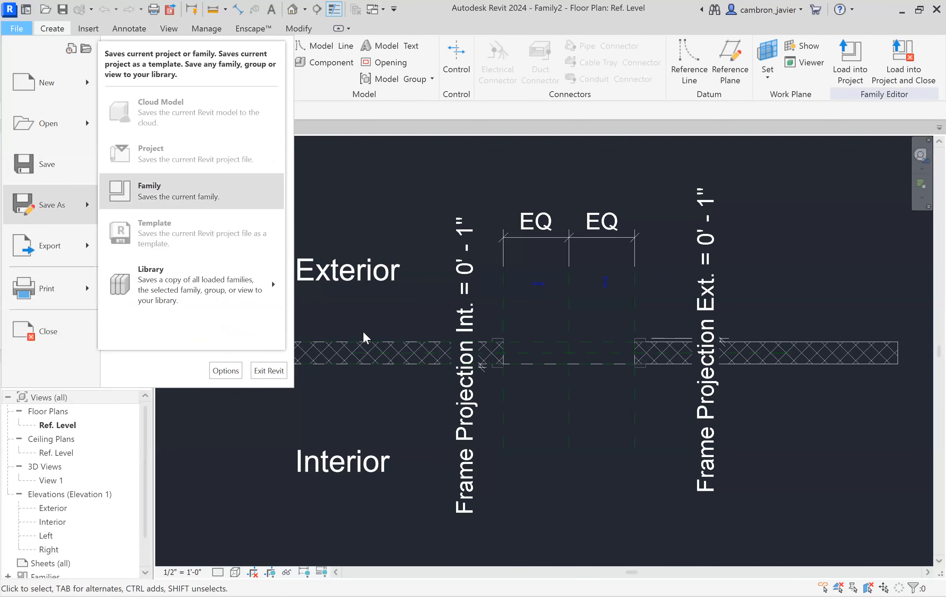
{"action": "type", "text": "Frend"}
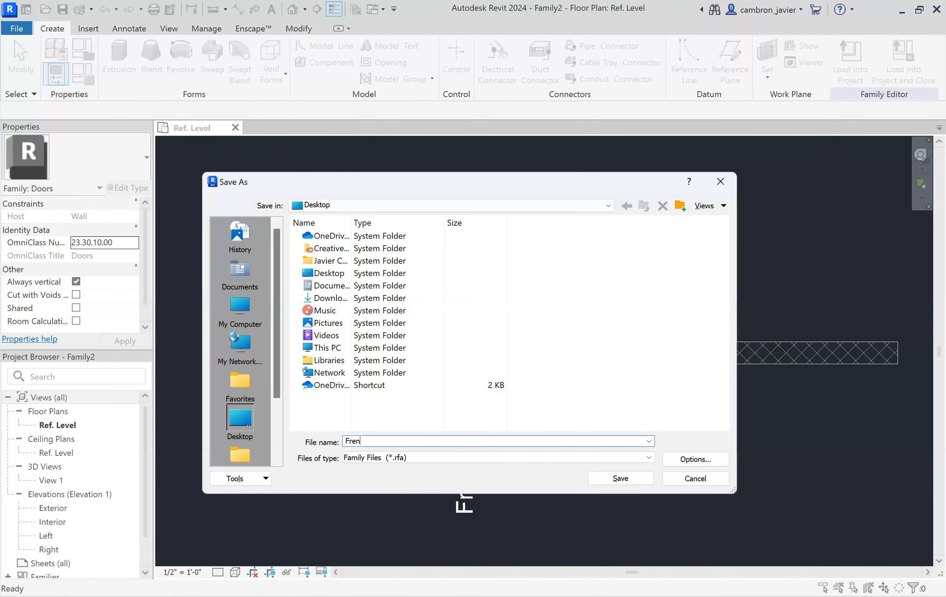
{"action": "type", "text": "Custom"}
{"action": "type", "text": "oor"}
{"action": "left_click", "coordinate": [619, 479]}
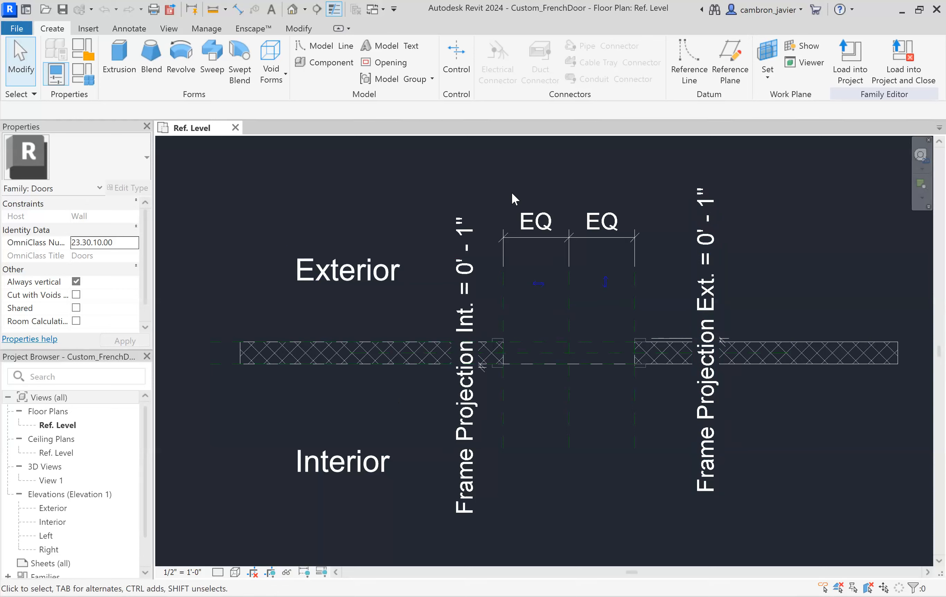
Examine the Ref. Level floor plan's wall, frame extrusions, reference planes and frame projection dimensions
{"action": "scroll", "coordinate": [411, 204], "scroll_direction": "down", "scroll_amount": 1}
{"action": "scroll", "coordinate": [666, 269], "scroll_direction": "up", "scroll_amount": 1}
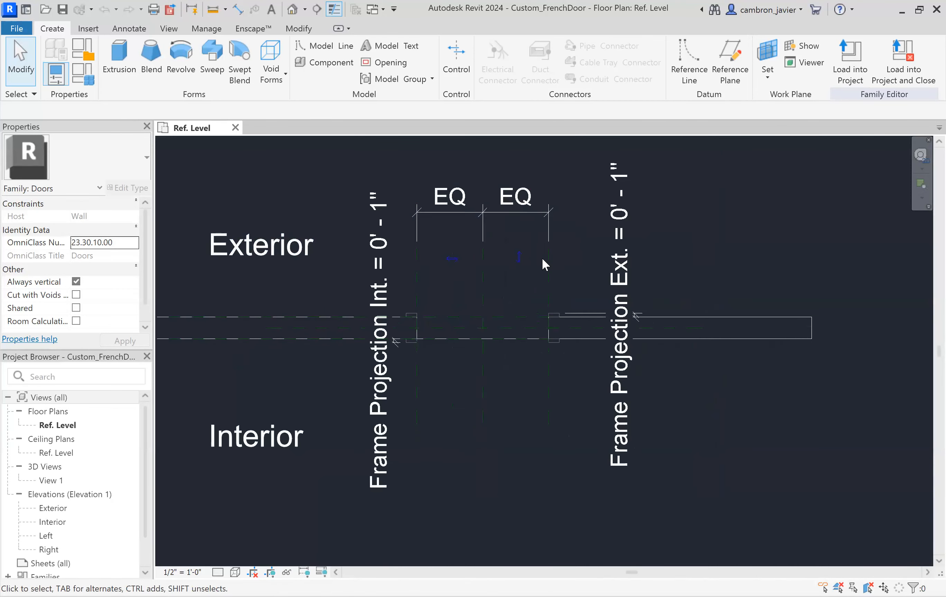
{"action": "middle_click_drag", "start_coordinate": [305, 291], "coordinate": [337, 292]}
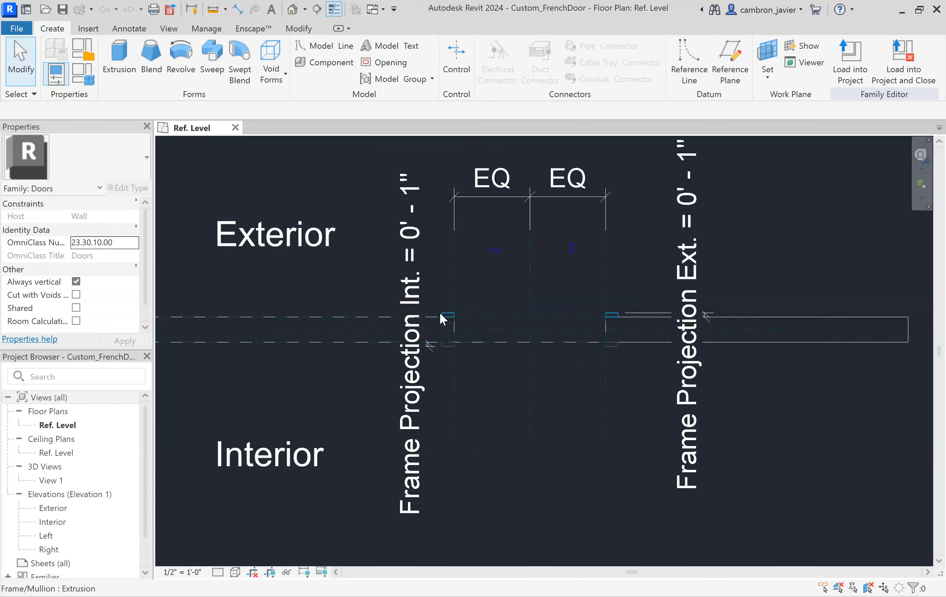
{"action": "scroll", "coordinate": [441, 312], "scroll_direction": "up", "scroll_amount": 2}
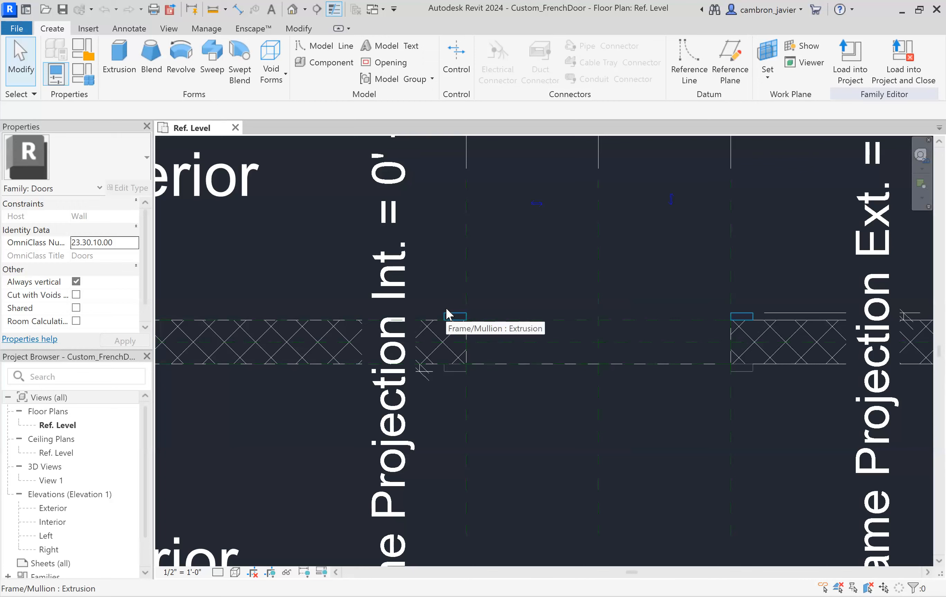
{"action": "scroll", "coordinate": [457, 316], "scroll_direction": "down", "scroll_amount": 2}
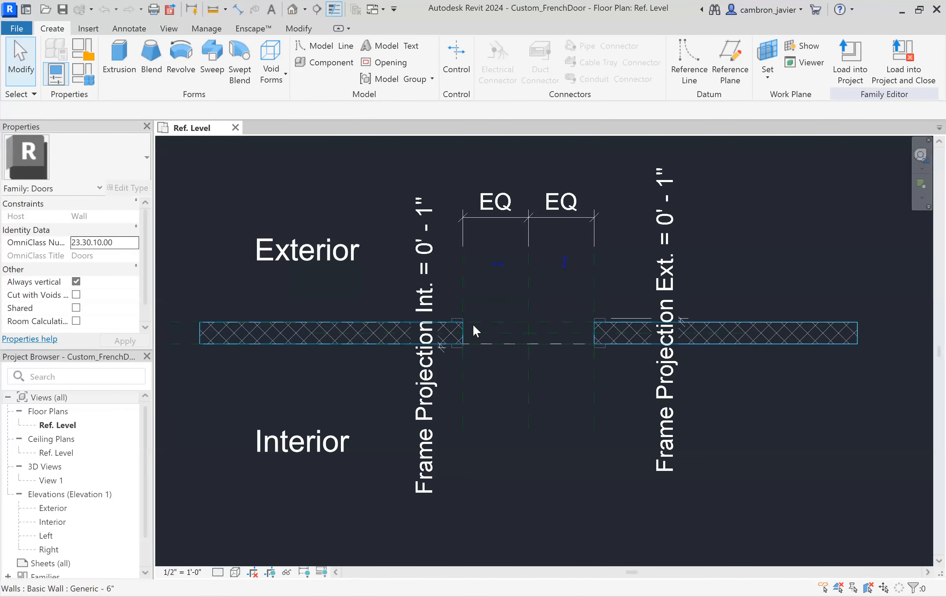
{"action": "scroll", "coordinate": [485, 323], "scroll_direction": "up", "scroll_amount": 2}
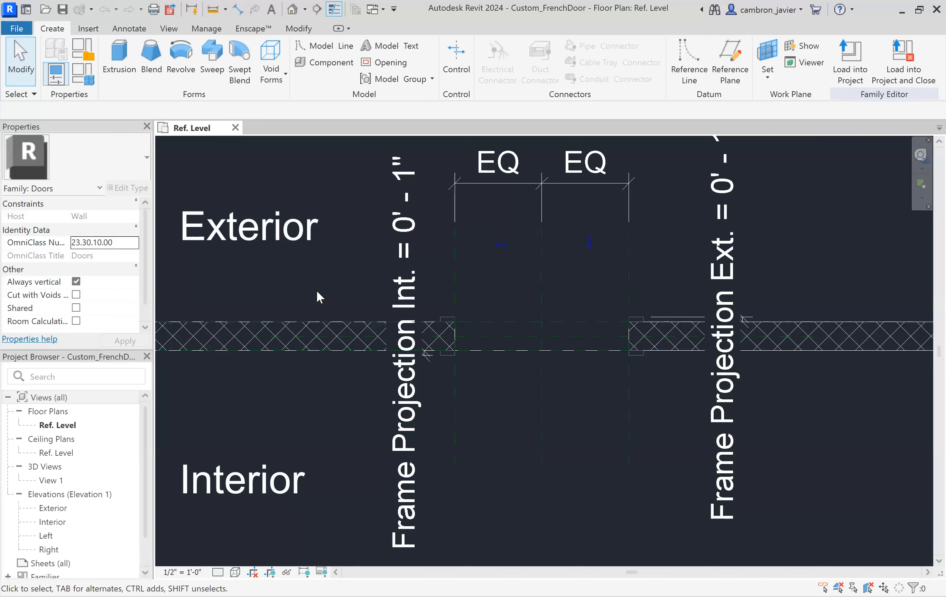
{"action": "scroll", "coordinate": [316, 291], "scroll_direction": "down", "scroll_amount": 2}
{"action": "middle_click_drag", "start_coordinate": [320, 196], "coordinate": [354, 204]}
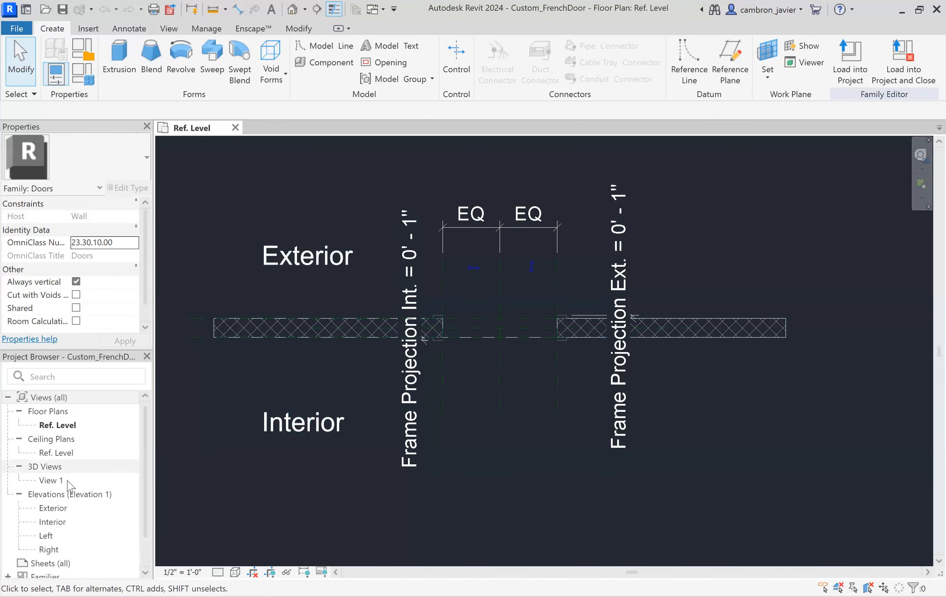
Open the Exterior elevation and inspect the door frame, swing lines and the width and height dimensions
{"action": "left_click", "coordinate": [55, 509]}
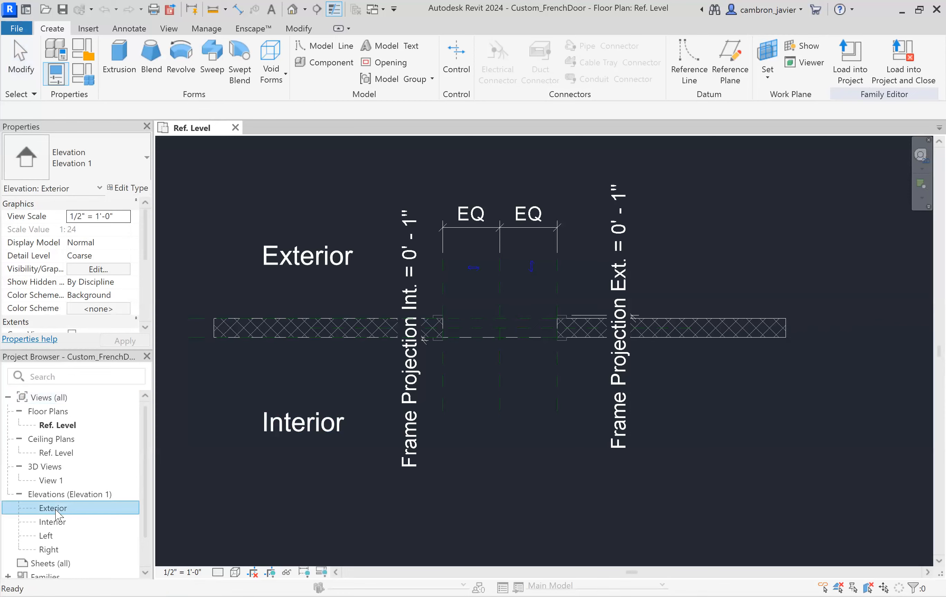
{"action": "double_click", "coordinate": [56, 509]}
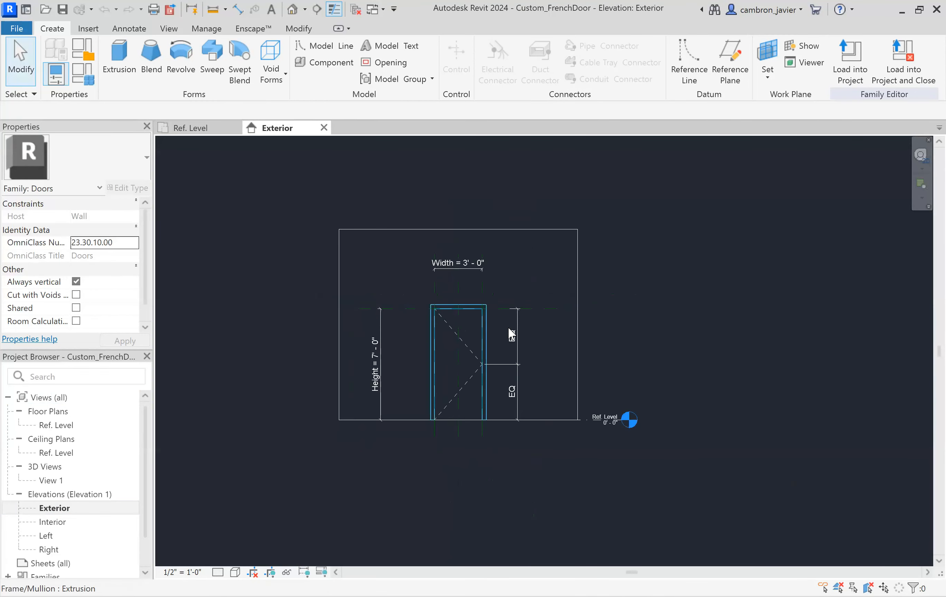
{"action": "scroll", "coordinate": [510, 334], "scroll_direction": "up", "scroll_amount": 2}
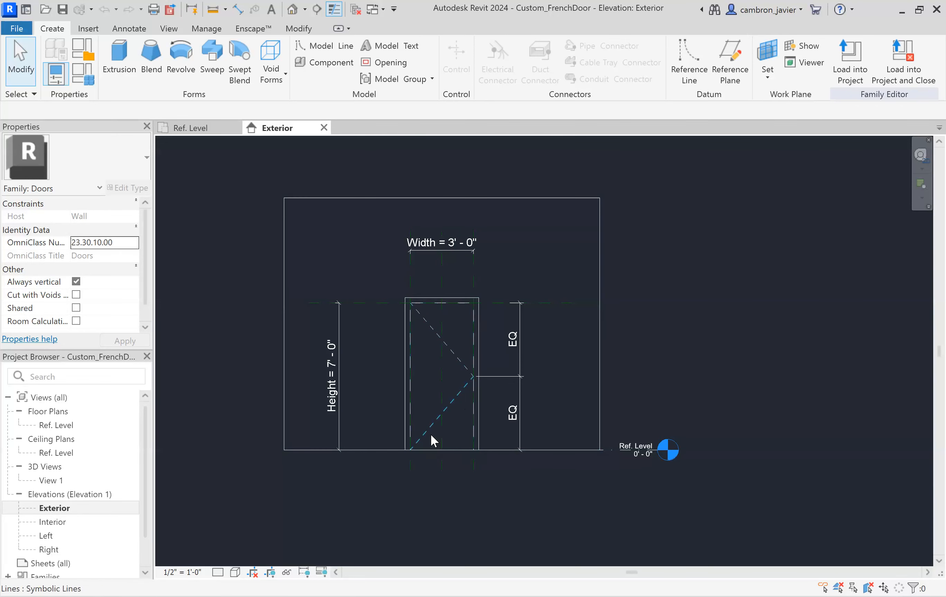
{"action": "scroll", "coordinate": [421, 399], "scroll_direction": "up", "scroll_amount": 1}
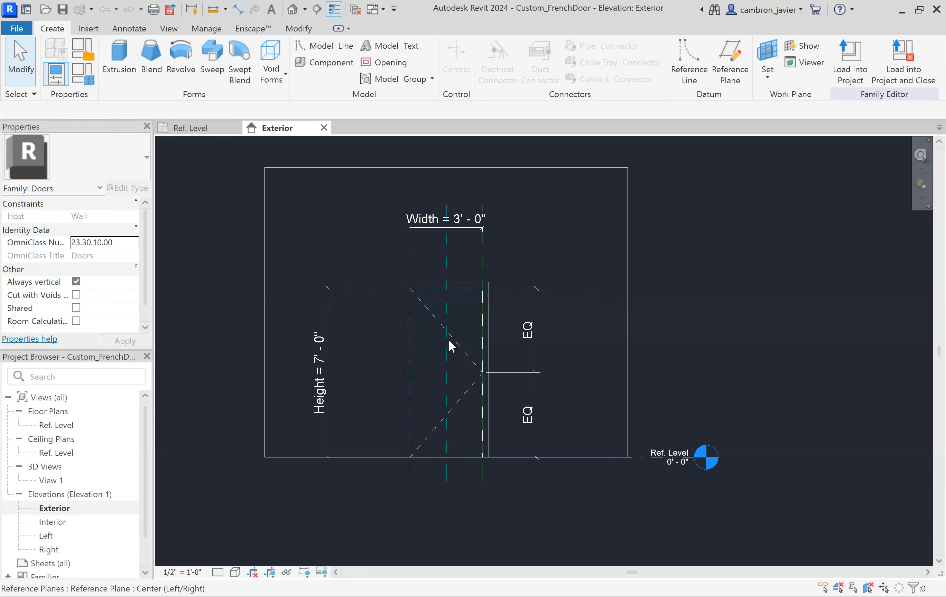
{"action": "left_click", "coordinate": [261, 308]}
{"action": "left_click", "coordinate": [224, 211]}
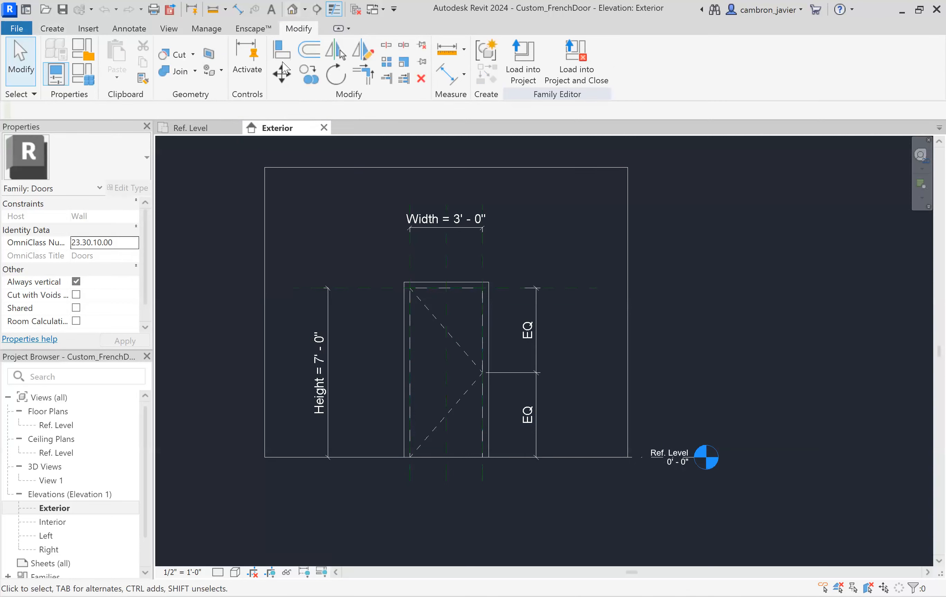
Open the default 3D view of the door family and orbit toward the wall's front
{"action": "key", "text": "3"}
{"action": "key", "text": "d"}
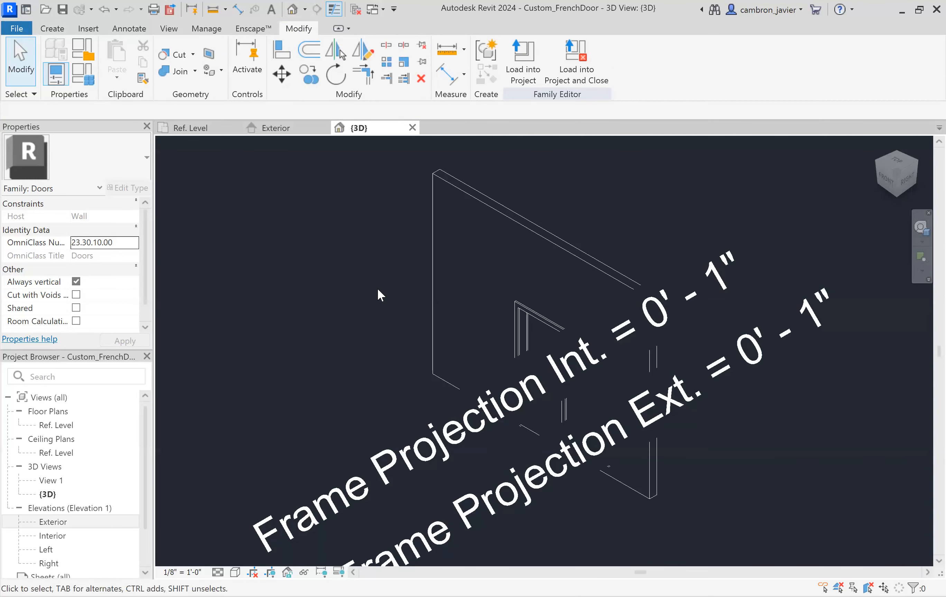
{"action": "middle_click_drag", "start_coordinate": [397, 333], "coordinate": [419, 312]}
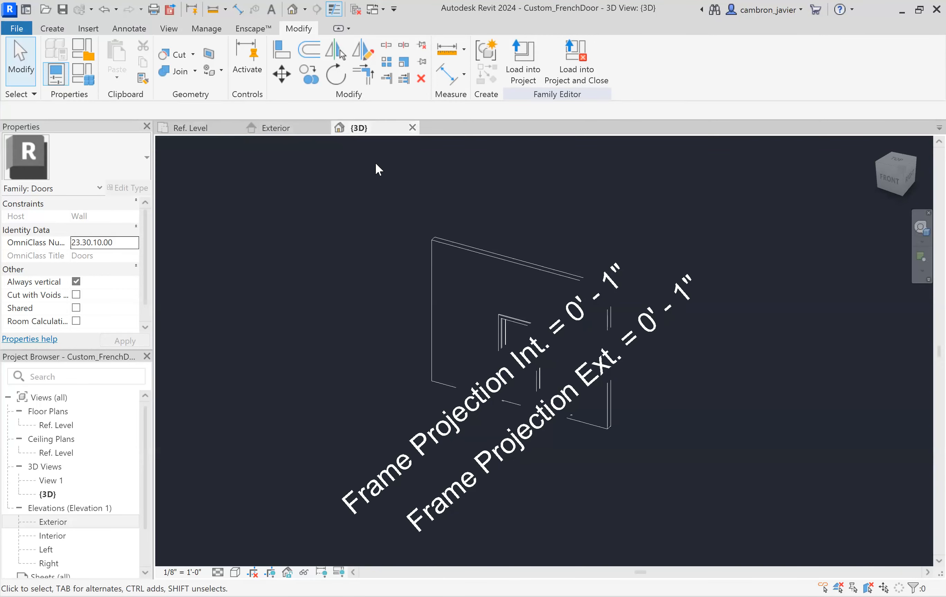
Tile the 3D, Exterior and Ref. Level views and fit the door geometry within each one
{"action": "key", "text": "w"}
{"action": "key", "text": "t"}
{"action": "scroll", "coordinate": [356, 236], "scroll_direction": "down", "scroll_amount": 8}
{"action": "scroll", "coordinate": [371, 441], "scroll_direction": "down", "scroll_amount": 1}
{"action": "scroll", "coordinate": [371, 441], "scroll_direction": "down", "scroll_amount": 3}
{"action": "scroll", "coordinate": [662, 336], "scroll_direction": "down", "scroll_amount": 5}
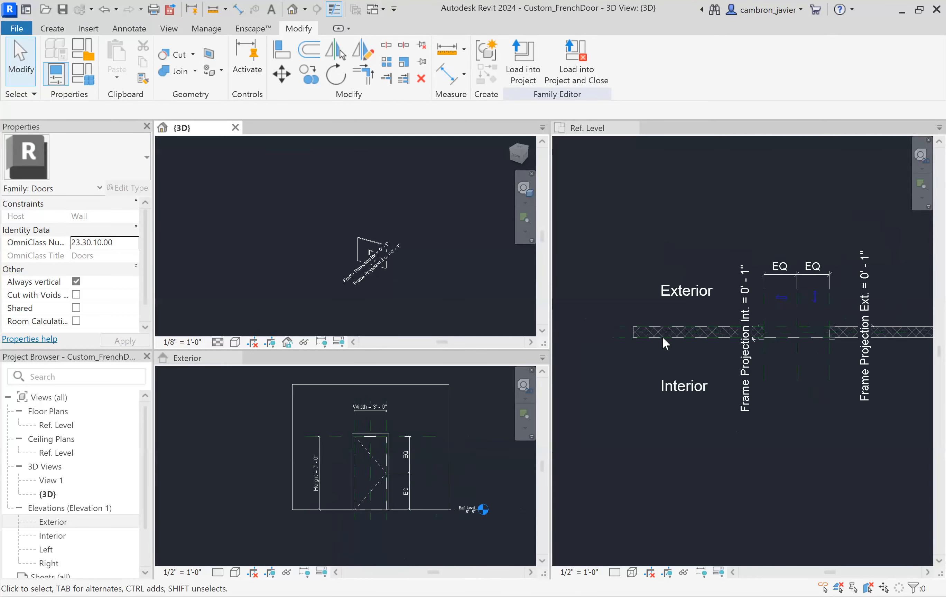
{"action": "scroll", "coordinate": [711, 361], "scroll_direction": "up", "scroll_amount": 7}
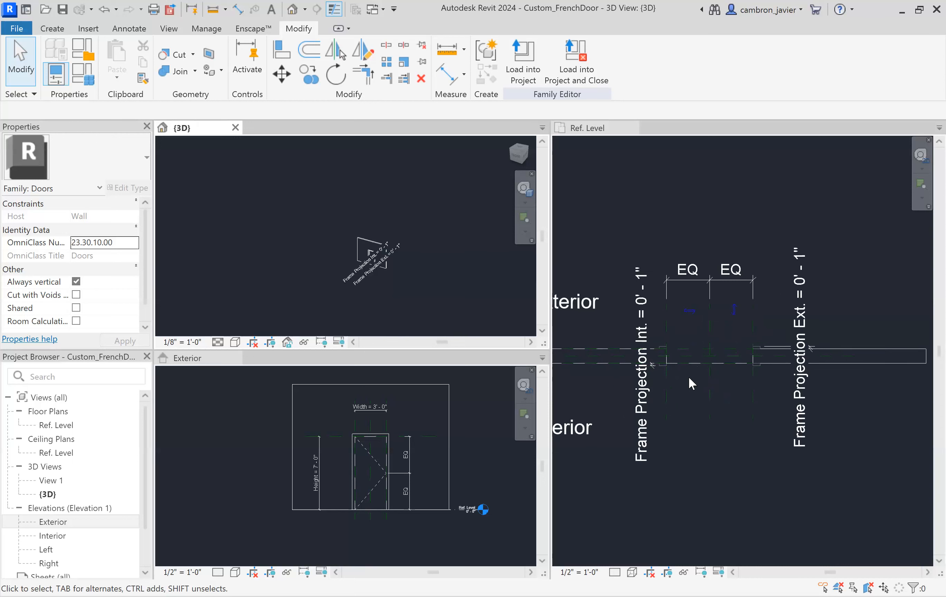
{"action": "scroll", "coordinate": [688, 377], "scroll_direction": "down", "scroll_amount": 2}
{"action": "scroll", "coordinate": [362, 465], "scroll_direction": "up", "scroll_amount": 1}
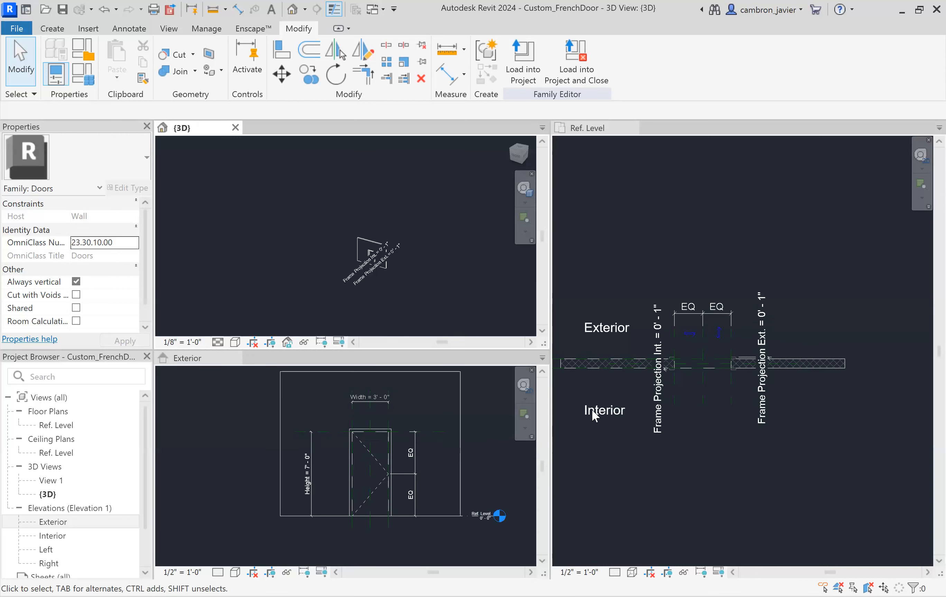
Set the Ref. Level floor plan's view scale to 1 1/2" = 1'-0"
{"action": "left_click", "coordinate": [684, 295]}
{"action": "middle_click_drag", "start_coordinate": [671, 268], "coordinate": [703, 219]}
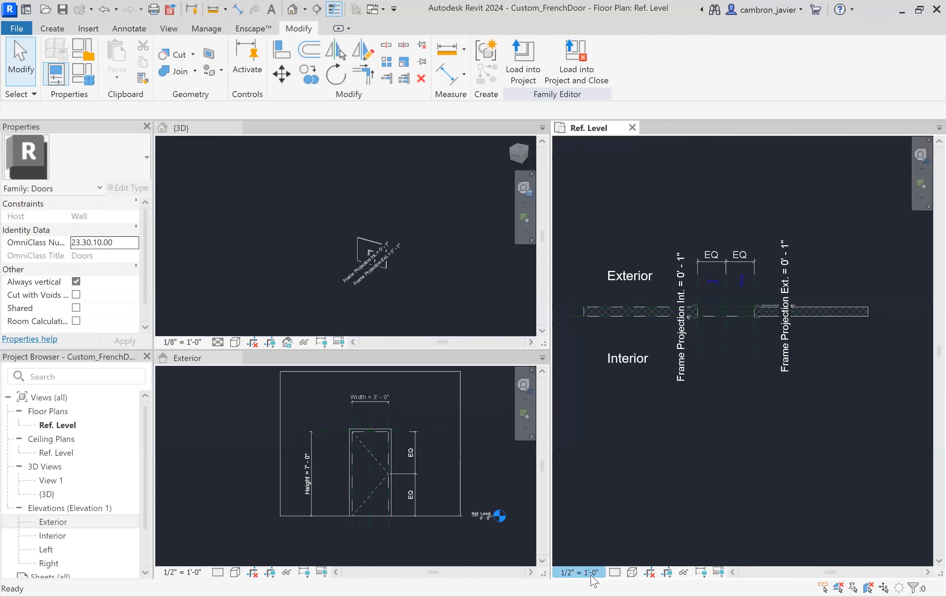
{"action": "left_click", "coordinate": [580, 573]}
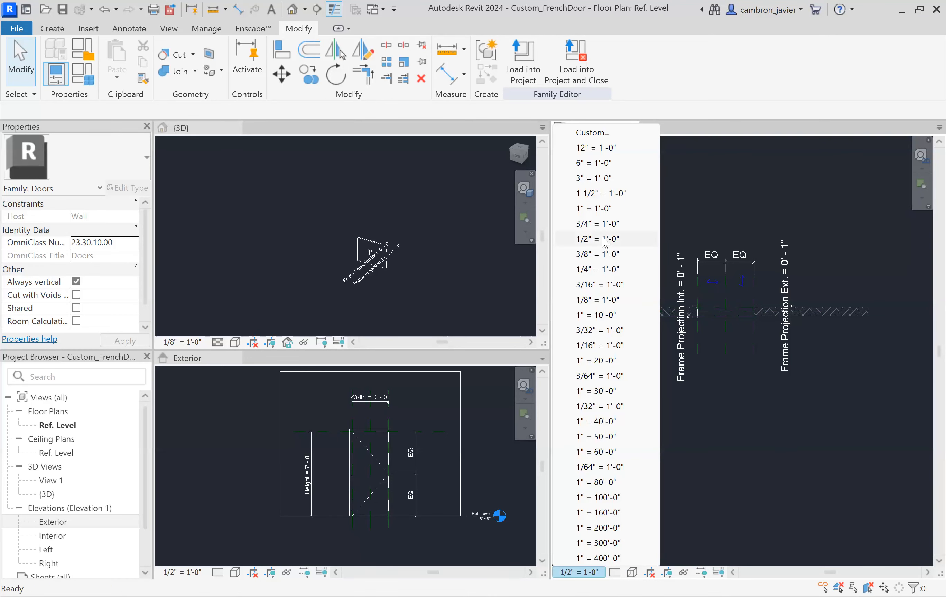
{"action": "left_click", "coordinate": [604, 194]}
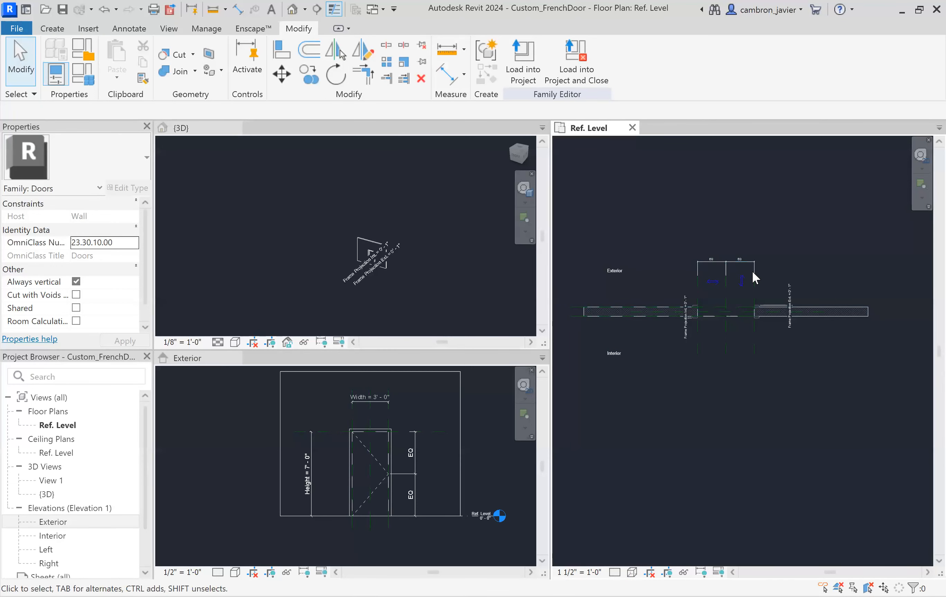
{"action": "scroll", "coordinate": [719, 296], "scroll_direction": "up", "scroll_amount": 2}
{"action": "scroll", "coordinate": [670, 236], "scroll_direction": "down", "scroll_amount": 1}
{"action": "middle_click_drag", "start_coordinate": [658, 259], "coordinate": [704, 236]}
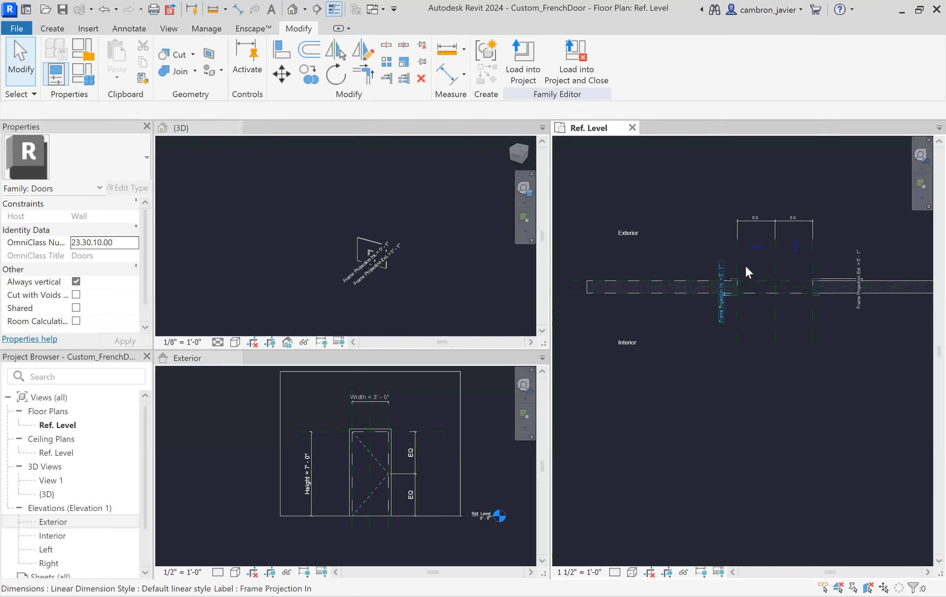
{"action": "scroll", "coordinate": [780, 277], "scroll_direction": "up", "scroll_amount": 3}
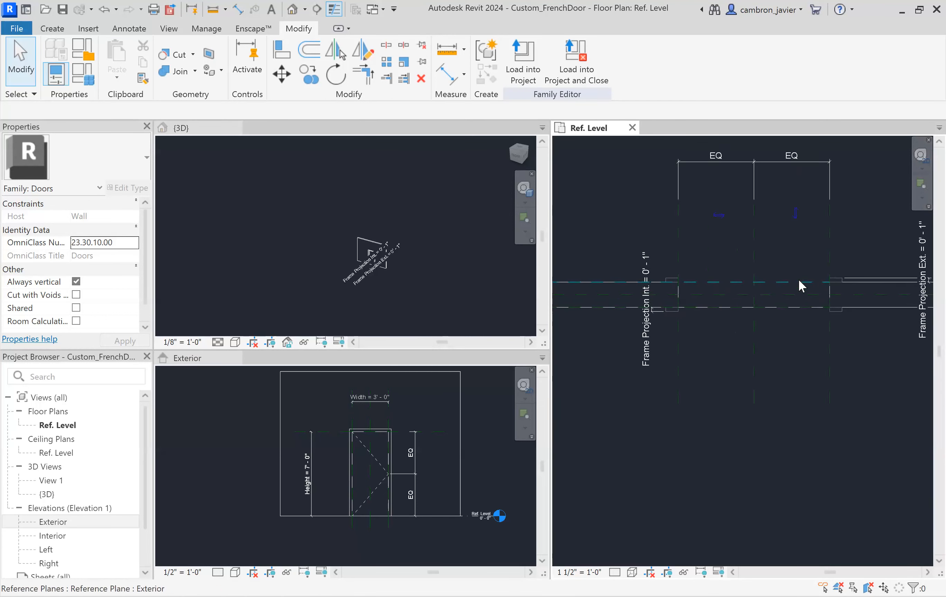
Set the 3D view's scale to 1" = 1'-0" and frame the door opening and its surrounding wall
{"action": "left_click", "coordinate": [435, 294]}
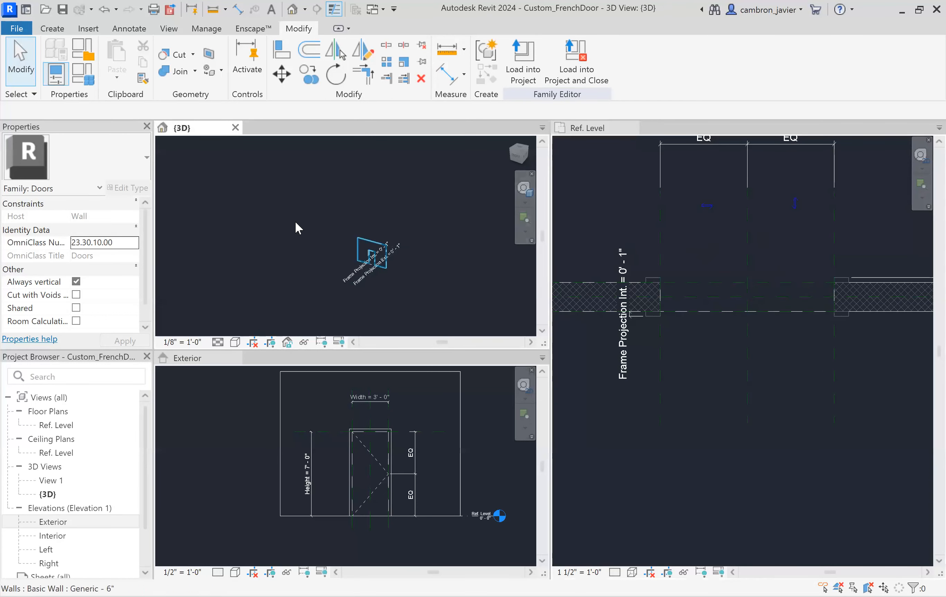
{"action": "left_click", "coordinate": [186, 347]}
{"action": "left_click", "coordinate": [217, 84]}
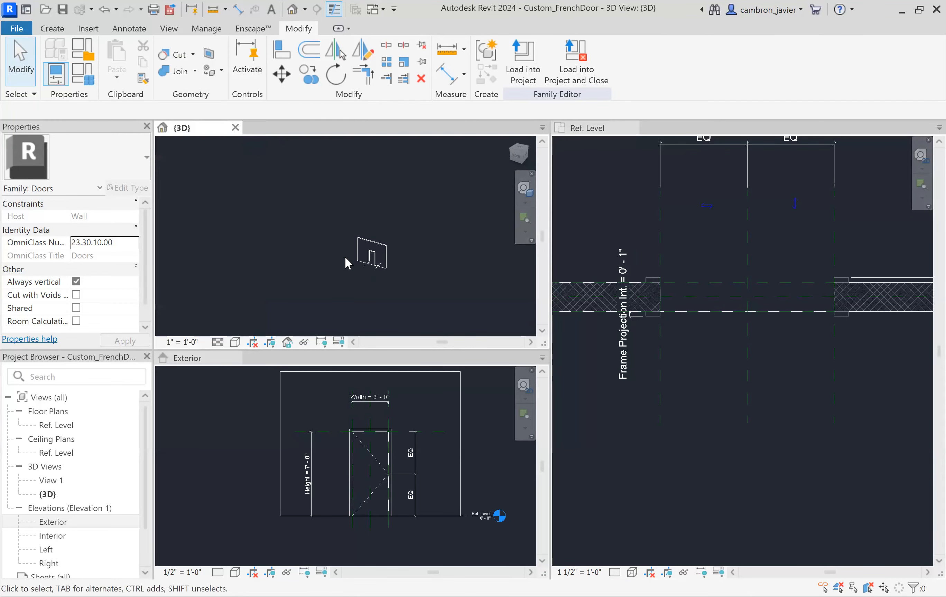
{"action": "scroll", "coordinate": [385, 270], "scroll_direction": "up", "scroll_amount": 3}
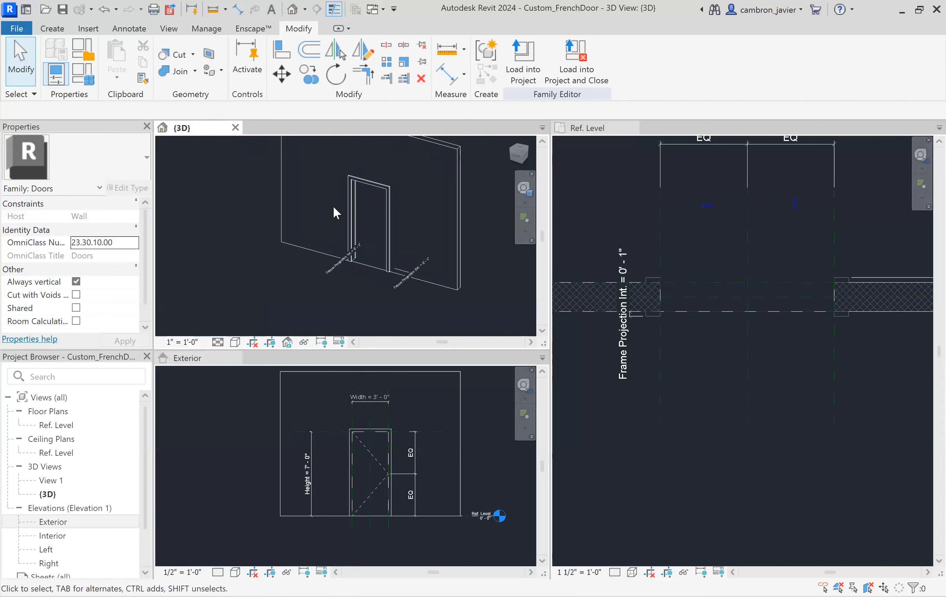
Set the Exterior elevation's view scale to 1 1/2" = 1'-0" and fit the whole wall within the view
{"action": "left_click", "coordinate": [241, 421]}
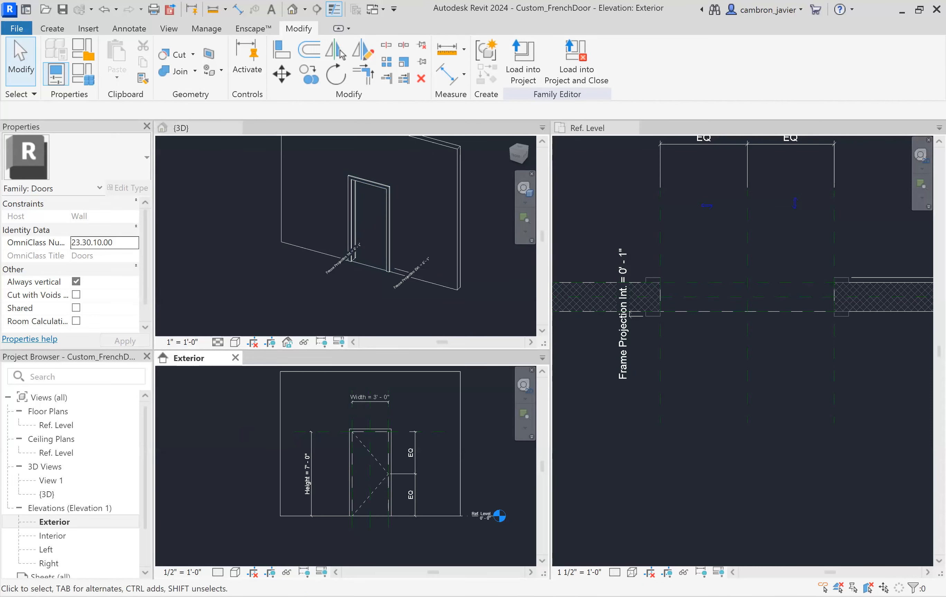
{"action": "left_click", "coordinate": [184, 573]}
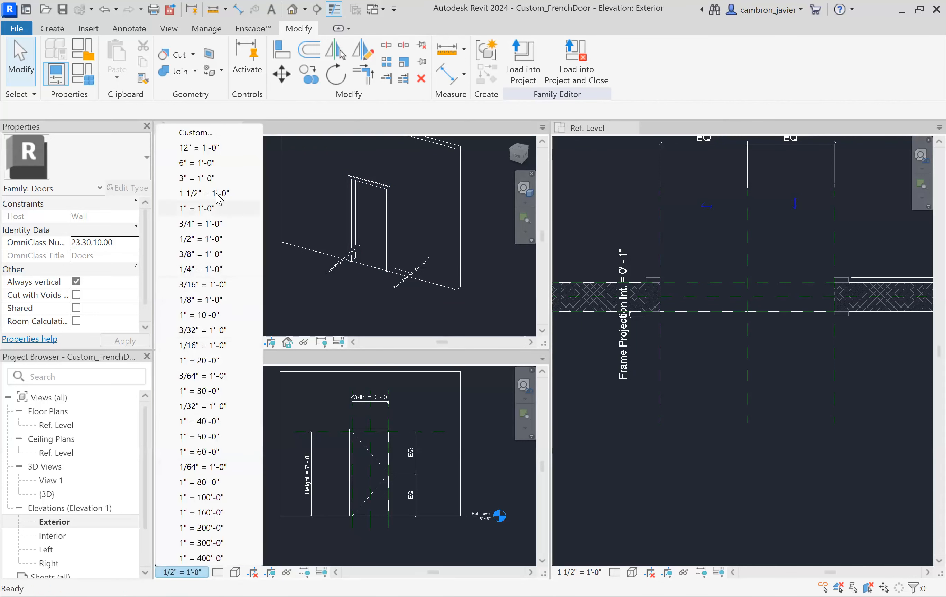
{"action": "left_click", "coordinate": [202, 193]}
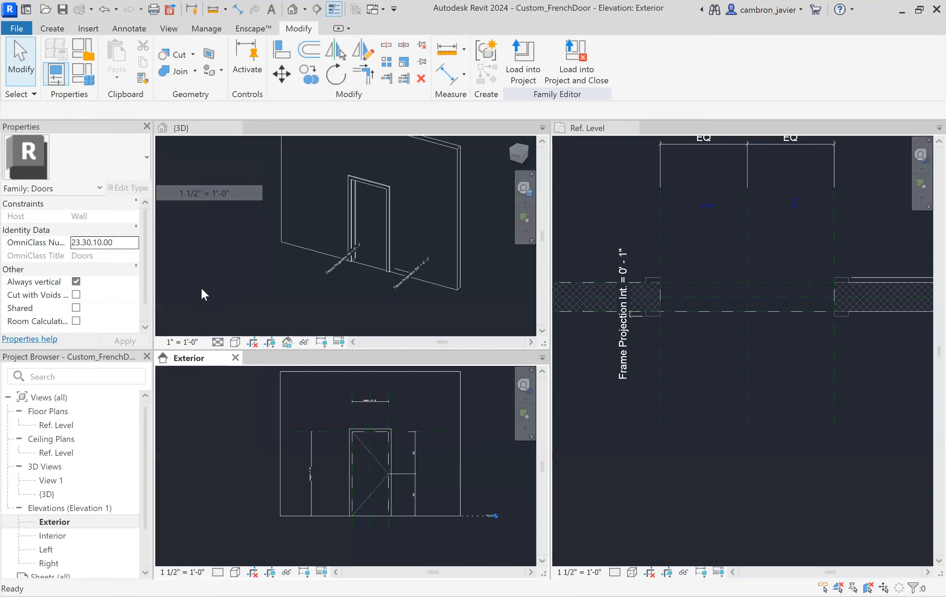
{"action": "scroll", "coordinate": [390, 443], "scroll_direction": "up", "scroll_amount": 3}
{"action": "scroll", "coordinate": [400, 449], "scroll_direction": "down", "scroll_amount": 5}
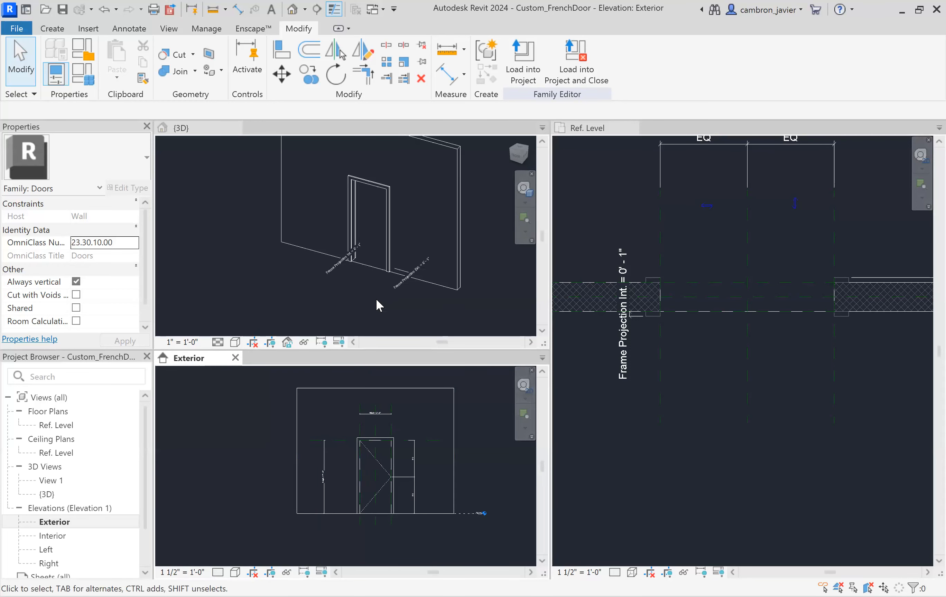
Set the 3D view's visual style to Shaded and keep the wall and door frame in view
{"action": "left_click", "coordinate": [253, 313]}
{"action": "left_click", "coordinate": [236, 342]}
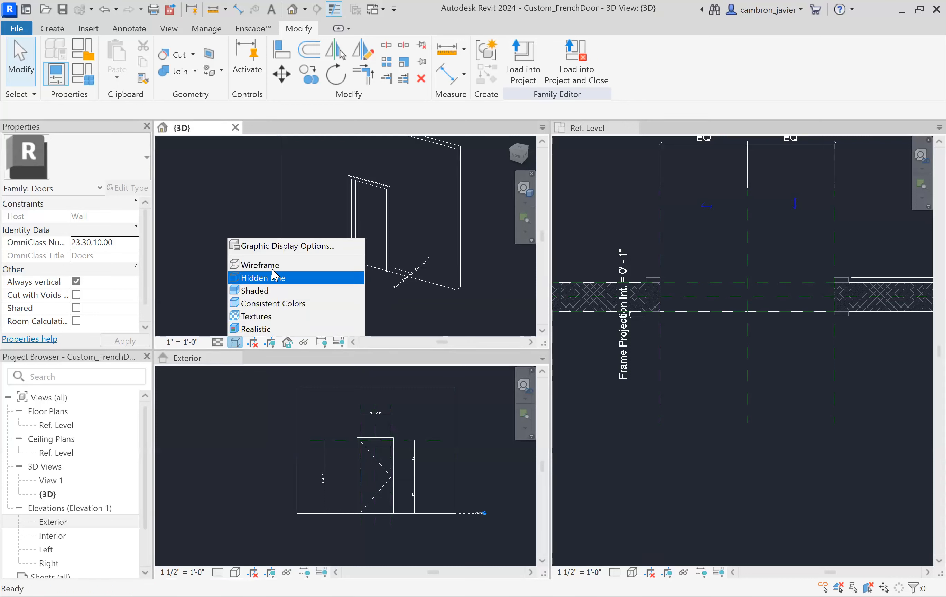
{"action": "left_click", "coordinate": [257, 290]}
{"action": "scroll", "coordinate": [372, 228], "scroll_direction": "up", "scroll_amount": 2}
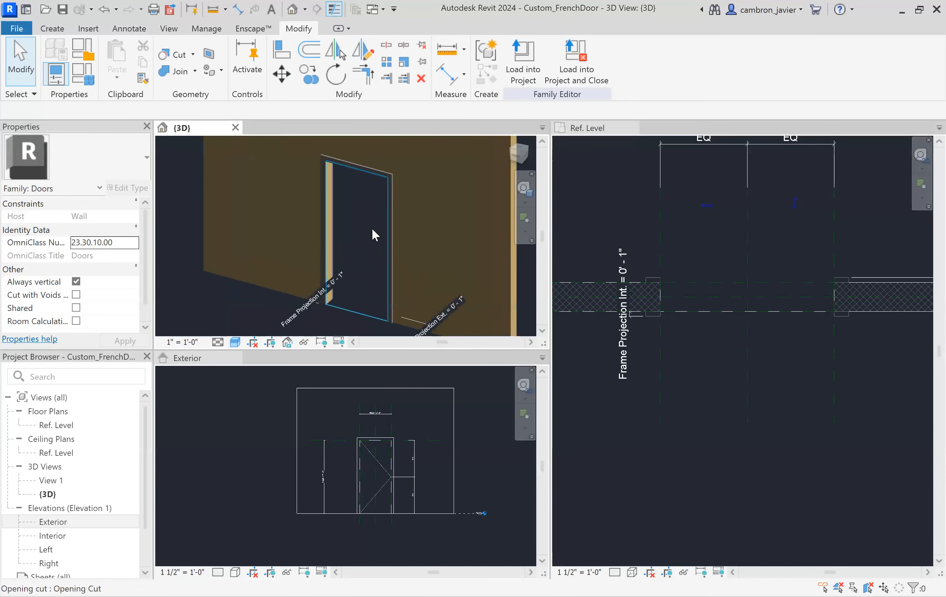
{"action": "scroll", "coordinate": [365, 235], "scroll_direction": "down", "scroll_amount": 2}
Select the wall's opening cut in the 3D view and examine the door in the Exterior elevation and Ref. Level plan
{"action": "left_click", "coordinate": [345, 298]}
{"action": "left_click", "coordinate": [345, 311]}
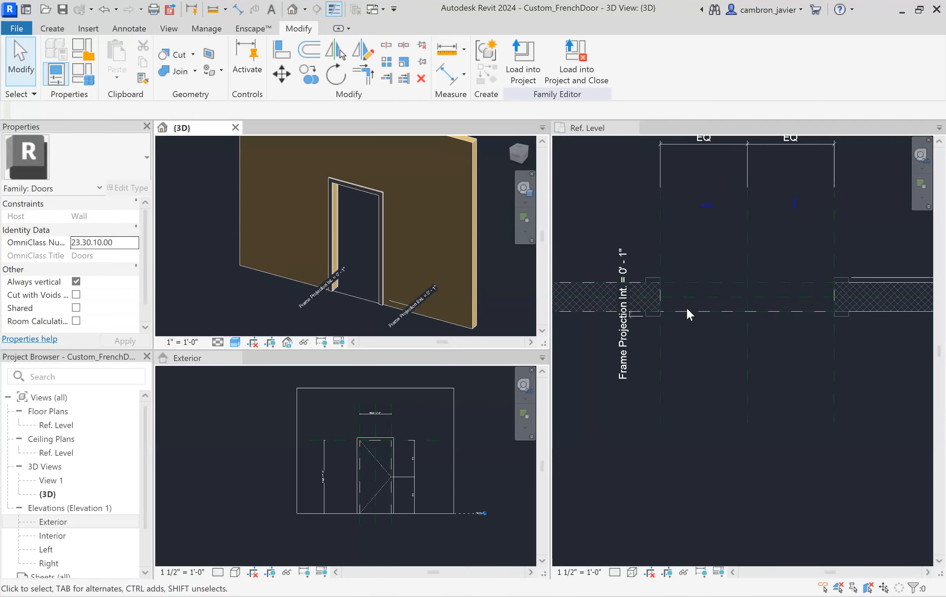
{"action": "left_click", "coordinate": [344, 291]}
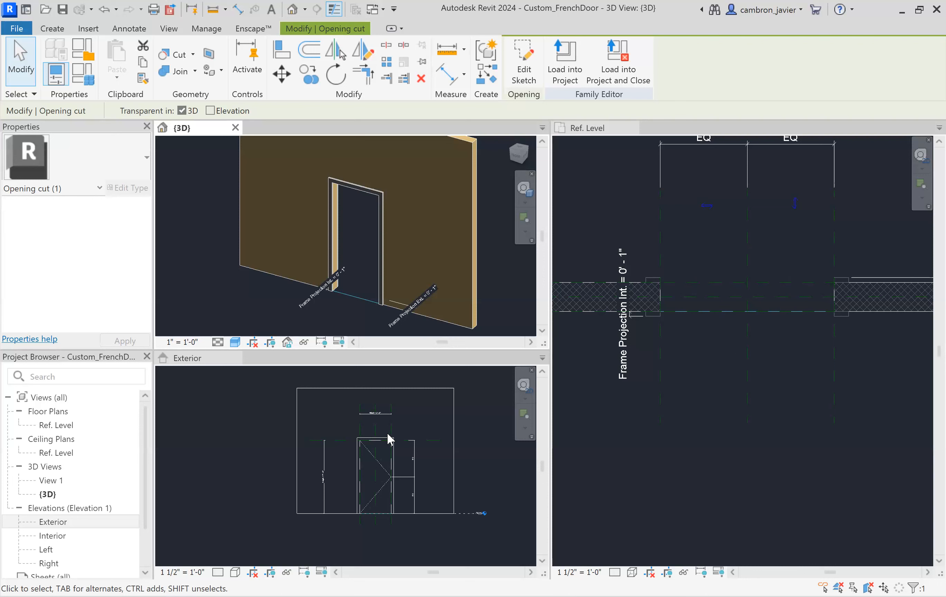
{"action": "scroll", "coordinate": [416, 438], "scroll_direction": "up", "scroll_amount": 1}
{"action": "scroll", "coordinate": [379, 482], "scroll_direction": "up", "scroll_amount": 1}
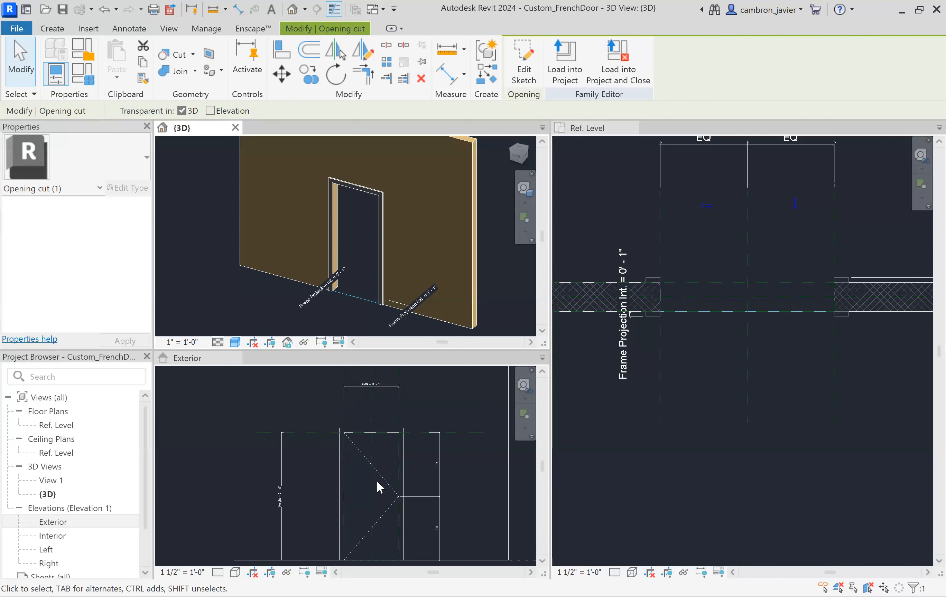
{"action": "left_click", "coordinate": [417, 417]}
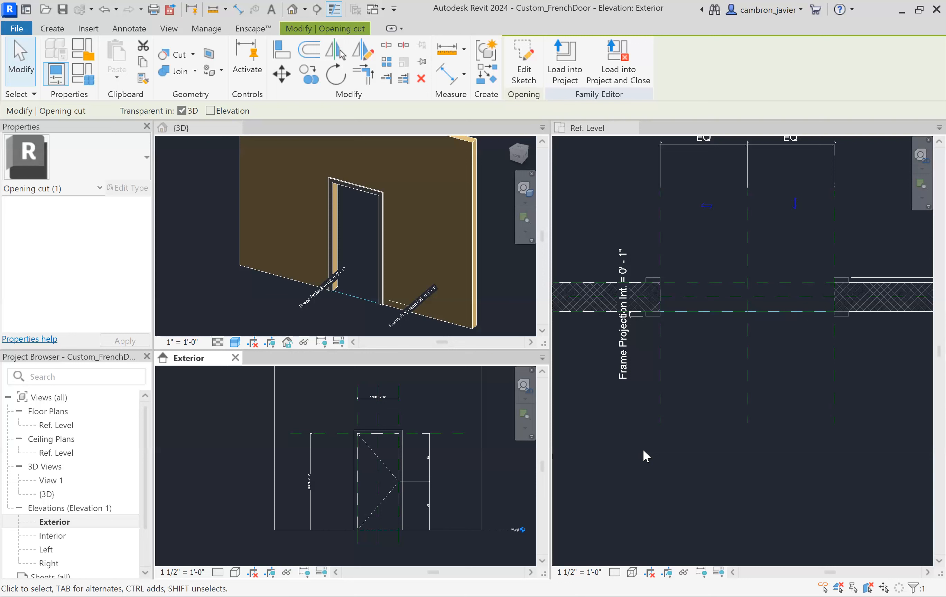
{"action": "left_click", "coordinate": [597, 484]}
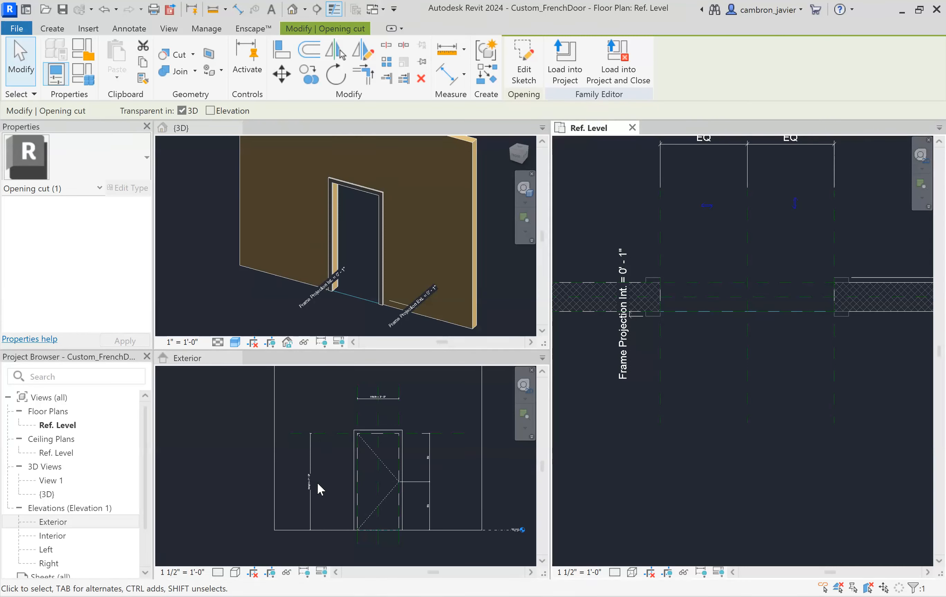
Delete the selected opening cut together with the two dashed swing lines in the Exterior elevation
{"action": "scroll", "coordinate": [400, 478], "scroll_direction": "up", "scroll_amount": 3}
{"action": "left_click", "coordinate": [388, 466]}
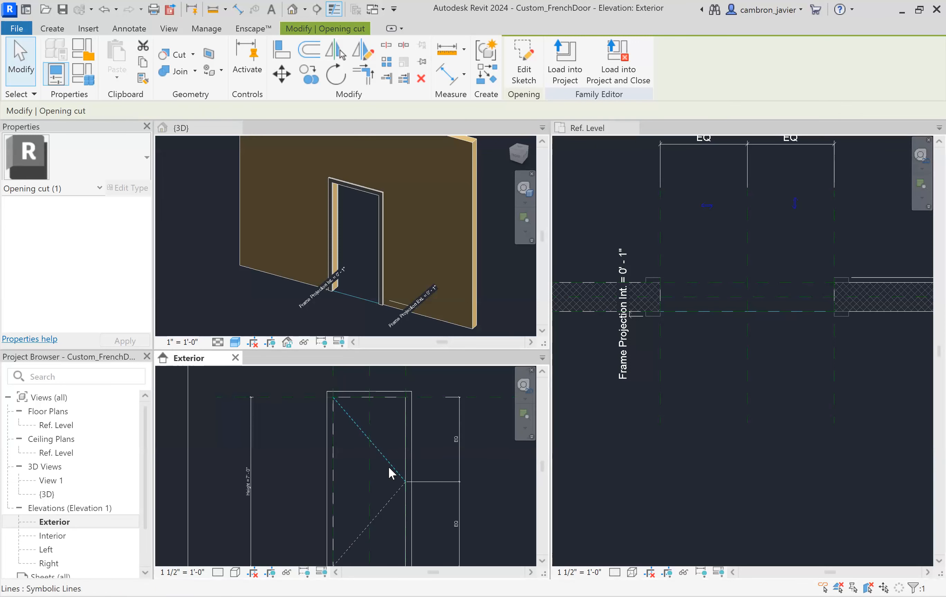
{"action": "left_click", "coordinate": [396, 493]}
{"action": "key", "text": "Delete"}
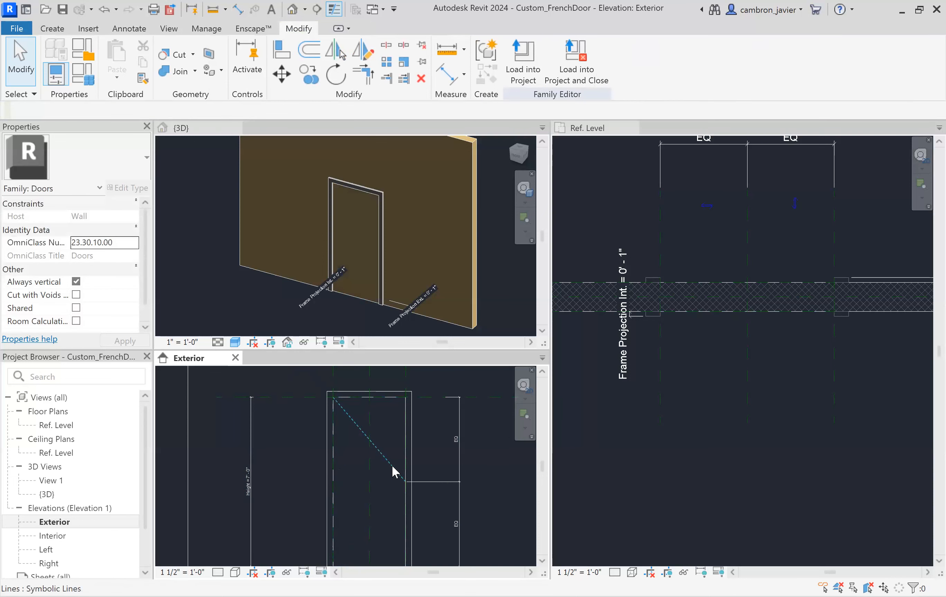
{"action": "left_click", "coordinate": [390, 462]}
{"action": "key", "text": "Delete"}
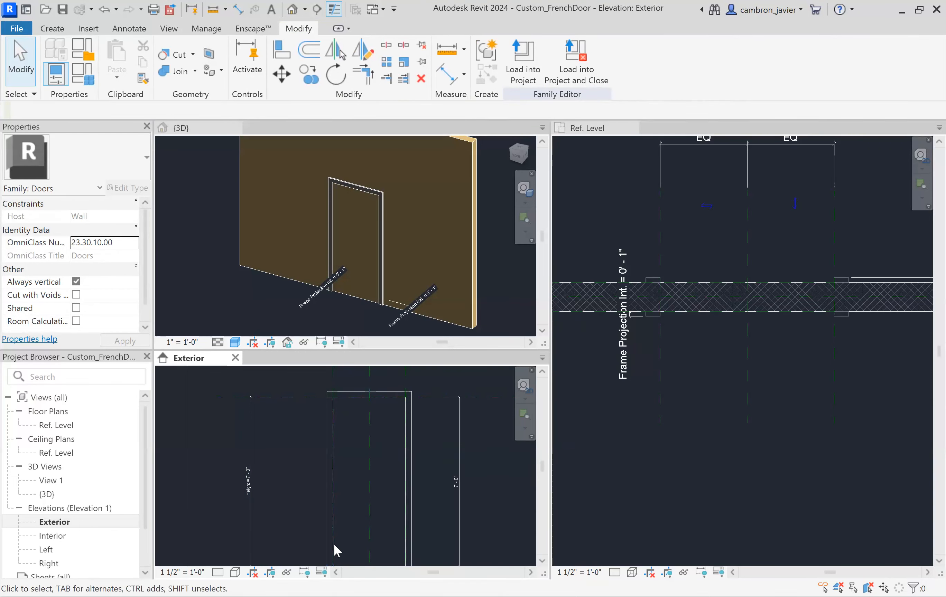
Check the wall in the 3D and plan views, and undo the deletion of the opening cut and swing lines
{"action": "scroll", "coordinate": [385, 431], "scroll_direction": "down", "scroll_amount": 3}
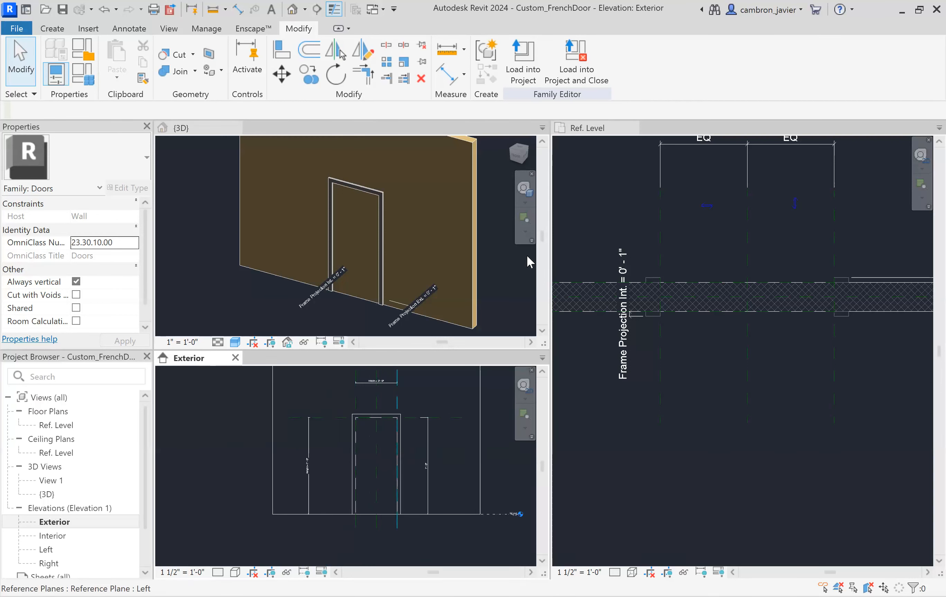
{"action": "left_click", "coordinate": [506, 279]}
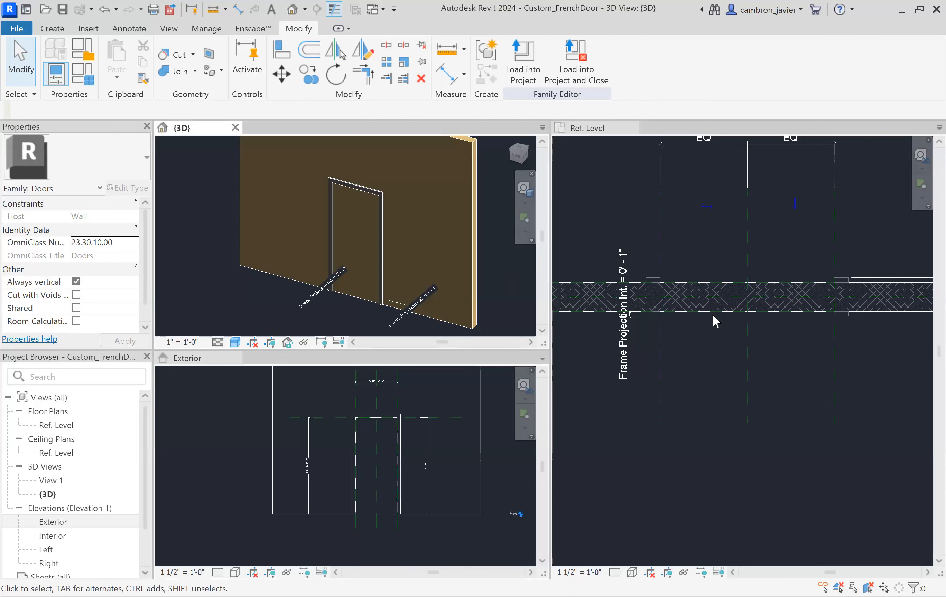
{"action": "scroll", "coordinate": [701, 312], "scroll_direction": "up", "scroll_amount": 1}
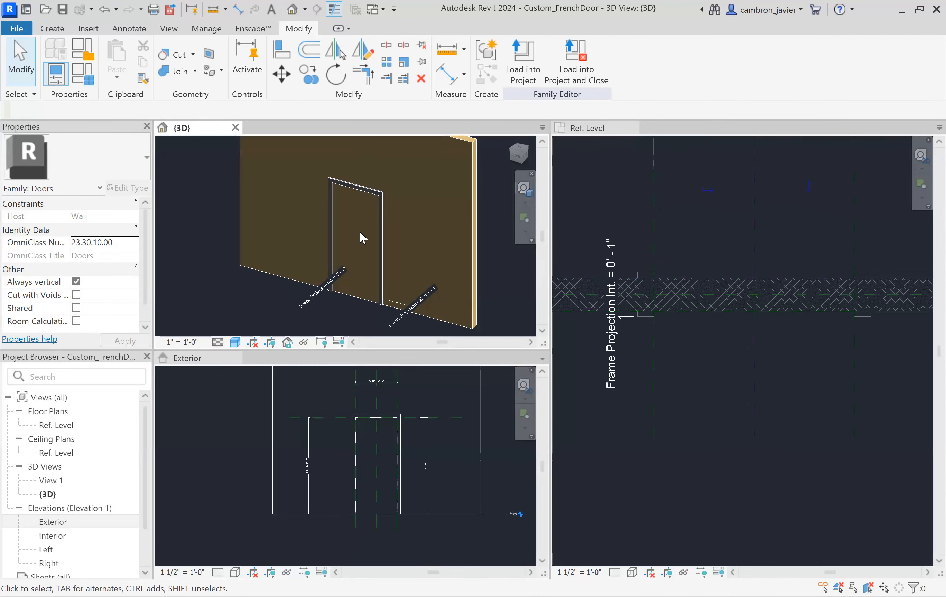
{"action": "scroll", "coordinate": [446, 265], "scroll_direction": "down", "scroll_amount": 3}
{"action": "middle_click_drag", "start_coordinate": [446, 266], "coordinate": [437, 237], "text": "shift"}
{"action": "scroll", "coordinate": [373, 262], "scroll_direction": "up", "scroll_amount": 2}
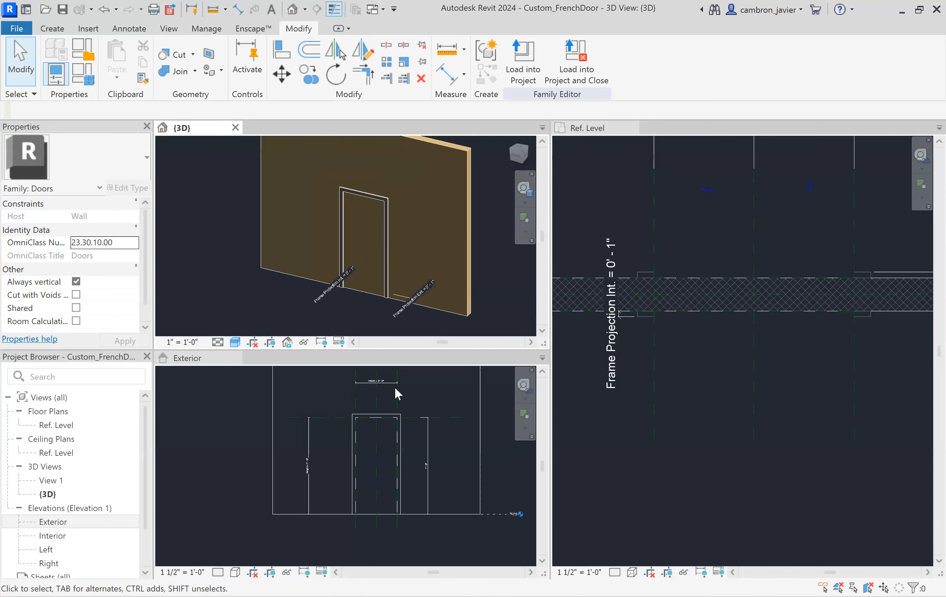
{"action": "scroll", "coordinate": [372, 447], "scroll_direction": "up", "scroll_amount": 2}
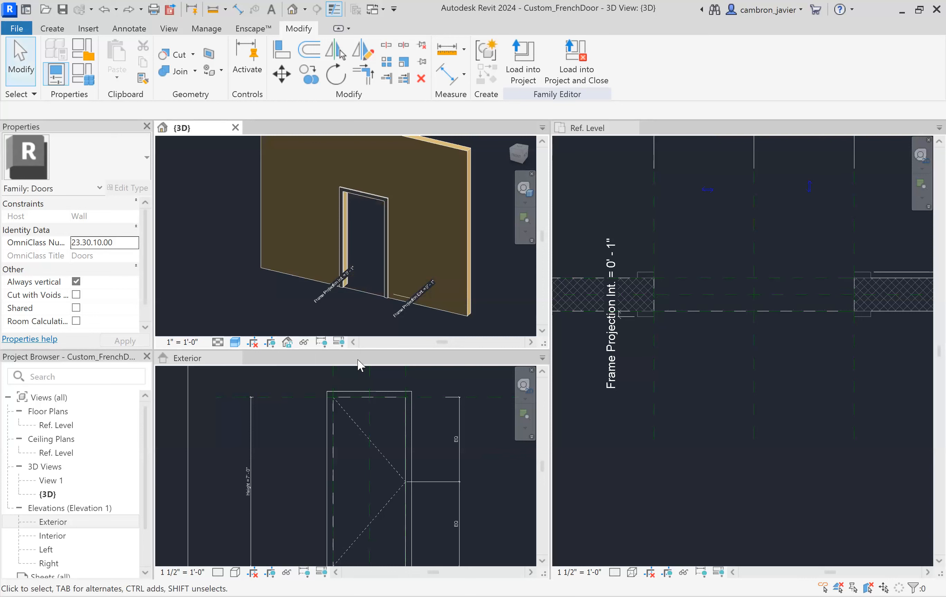
Examine the wall and the opening cut at the base of the door in the Exterior elevation, leaving nothing selected
{"action": "left_click", "coordinate": [379, 457]}
{"action": "scroll", "coordinate": [386, 434], "scroll_direction": "down", "scroll_amount": 2}
{"action": "key", "text": "Tab"}
{"action": "left_click", "coordinate": [379, 506]}
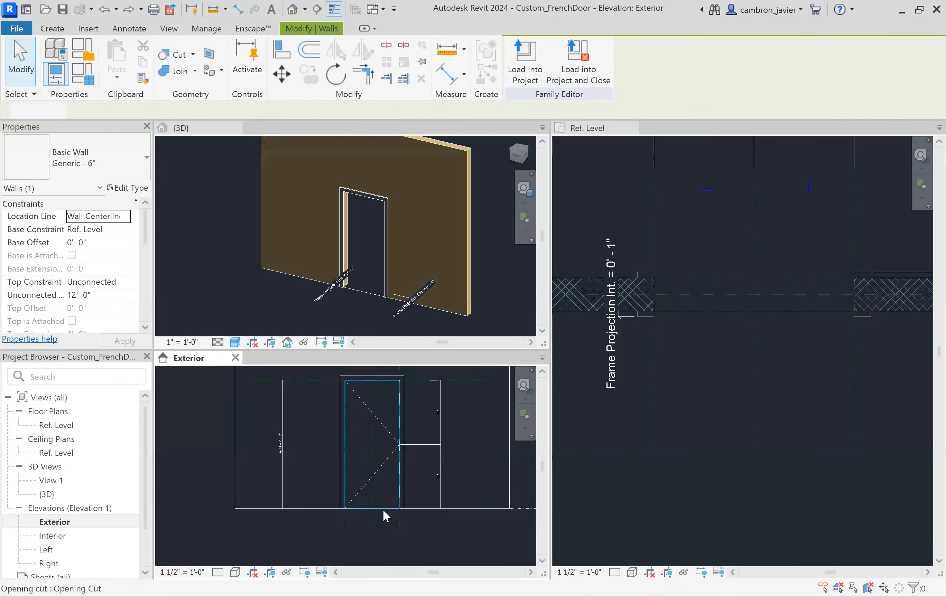
{"action": "key", "text": "Escape"}
{"action": "left_click", "coordinate": [382, 509]}
{"action": "left_click", "coordinate": [383, 523]}
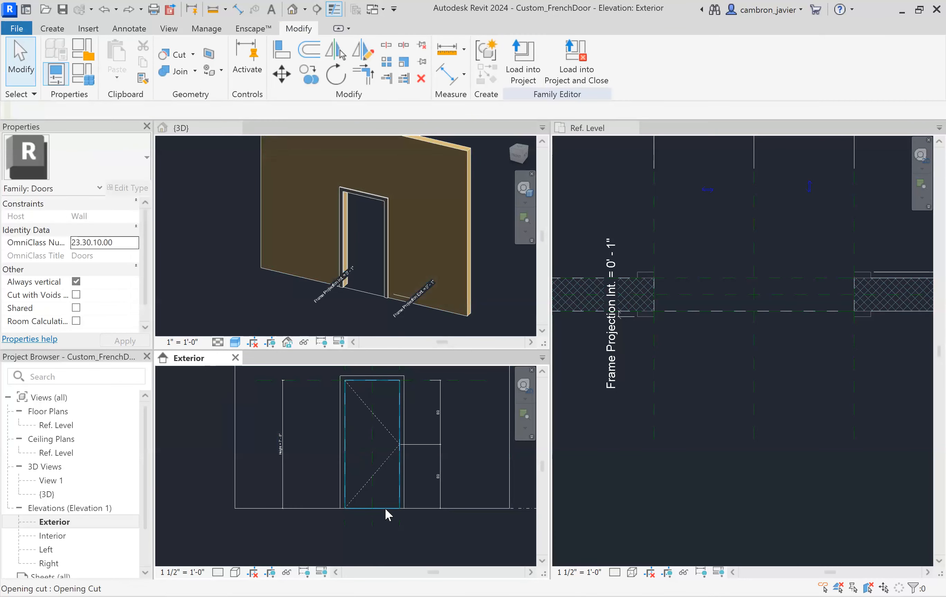
{"action": "left_click", "coordinate": [384, 515]}
{"action": "key", "text": "Escape"}
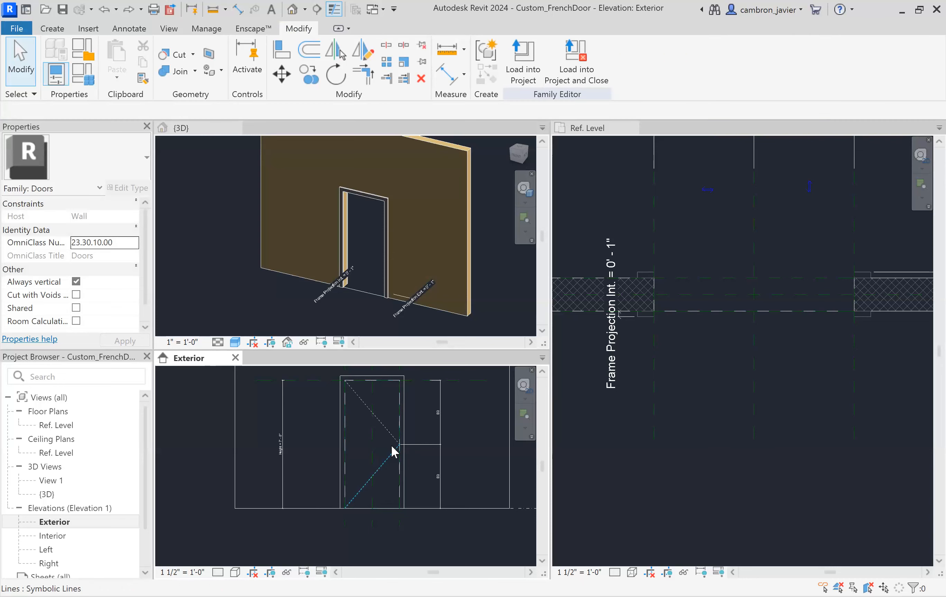
Delete only the two diagonal elevation swing lines from the door in the Exterior elevation
{"action": "left_click", "coordinate": [385, 429]}
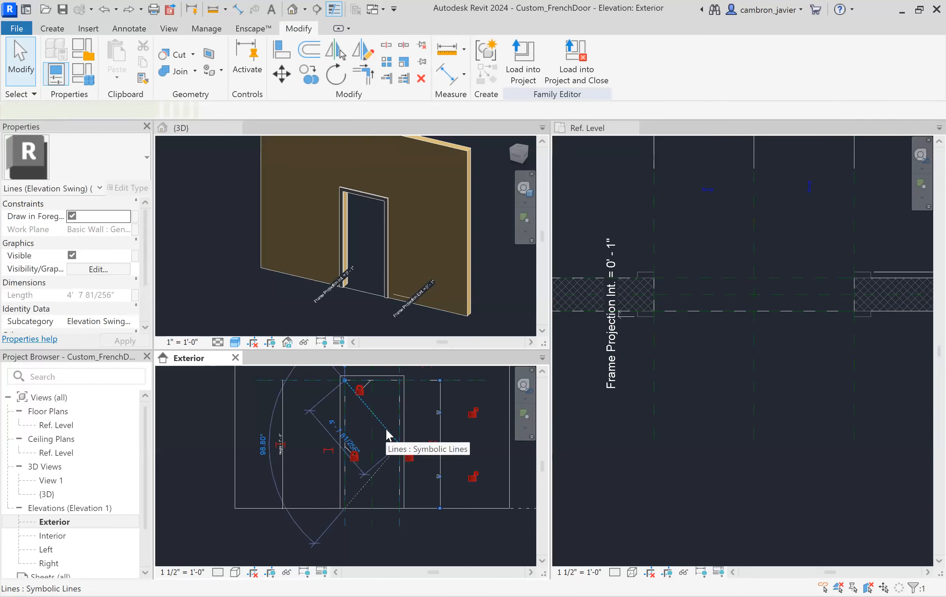
{"action": "key", "text": "Delete"}
{"action": "left_click", "coordinate": [390, 456]}
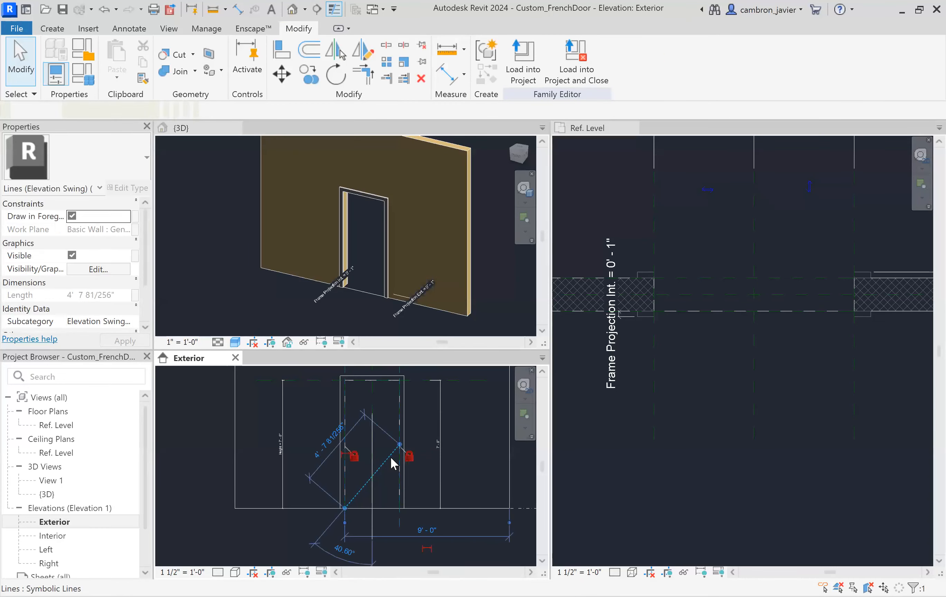
{"action": "key", "text": "Delete"}
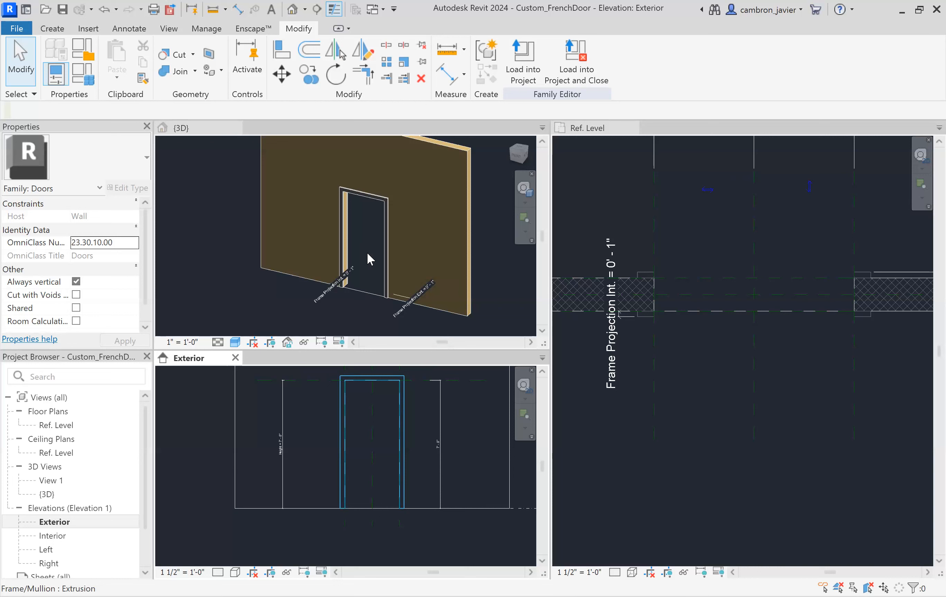
Orbit the 3D view around the wall and examine the interior and exterior frame projection dimensions at the opening's base
{"action": "left_click", "coordinate": [360, 236]}
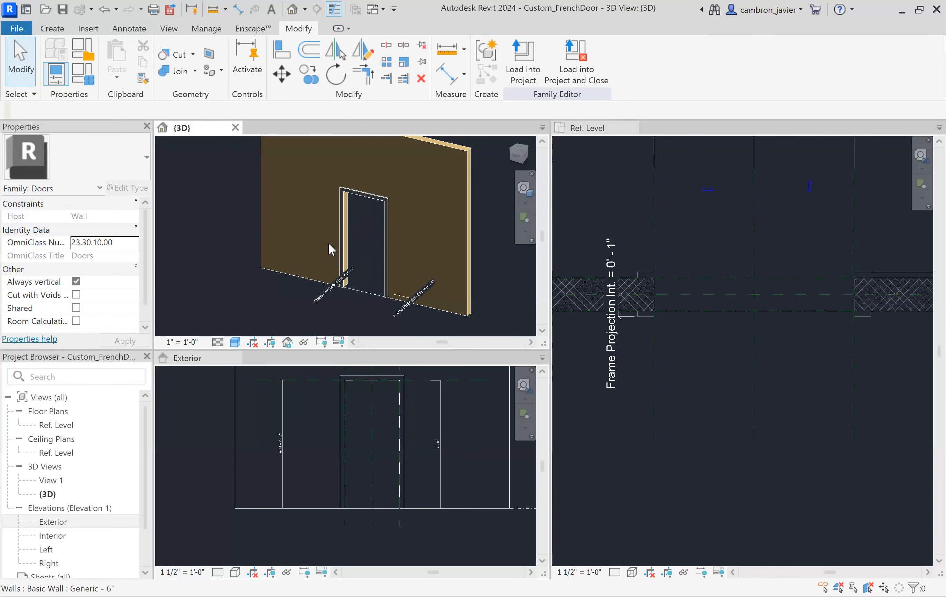
{"action": "middle_click_drag", "start_coordinate": [371, 248], "coordinate": [160, 239], "text": "shift"}
{"action": "scroll", "coordinate": [363, 223], "scroll_direction": "up", "scroll_amount": 4}
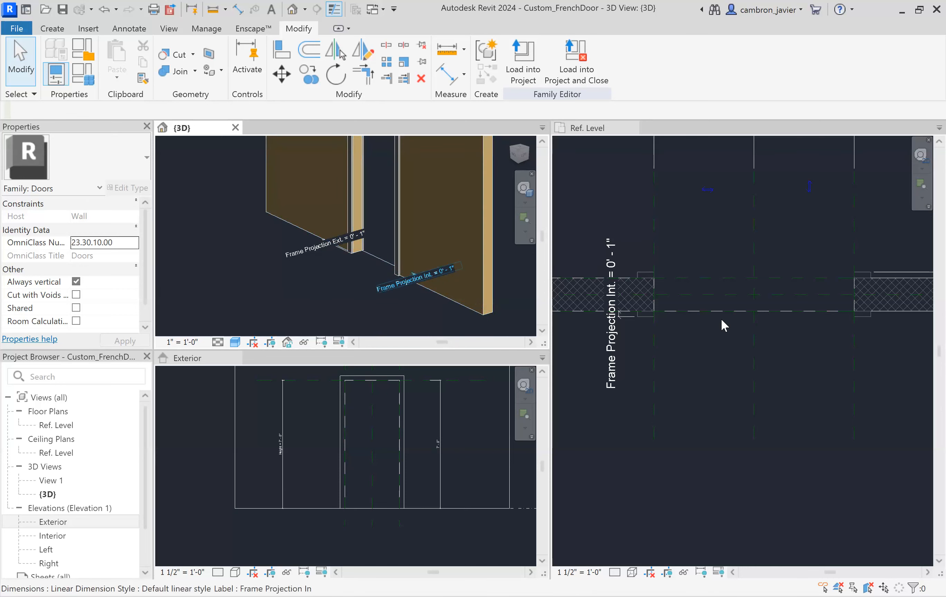
Select the Frame Projection Int. dimension in the Ref. Level plan and examine the frame edge it controls
{"action": "scroll", "coordinate": [796, 312], "scroll_direction": "down", "scroll_amount": 4}
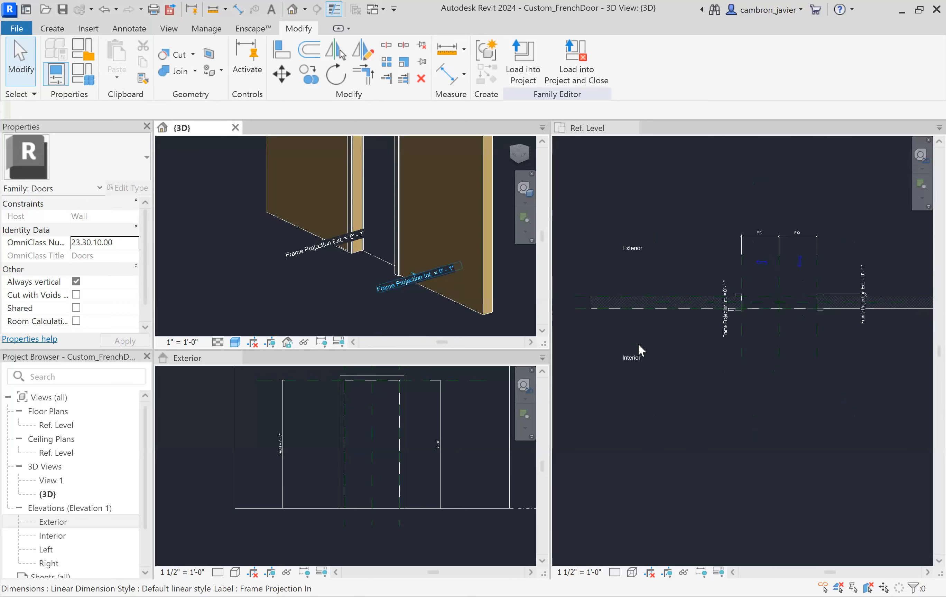
{"action": "scroll", "coordinate": [816, 255], "scroll_direction": "up", "scroll_amount": 3}
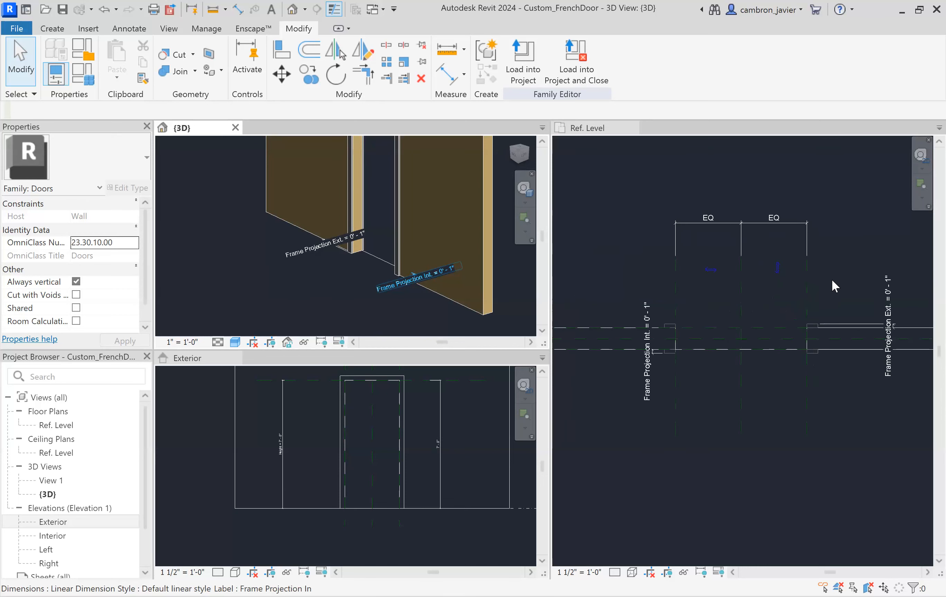
{"action": "left_click", "coordinate": [651, 254]}
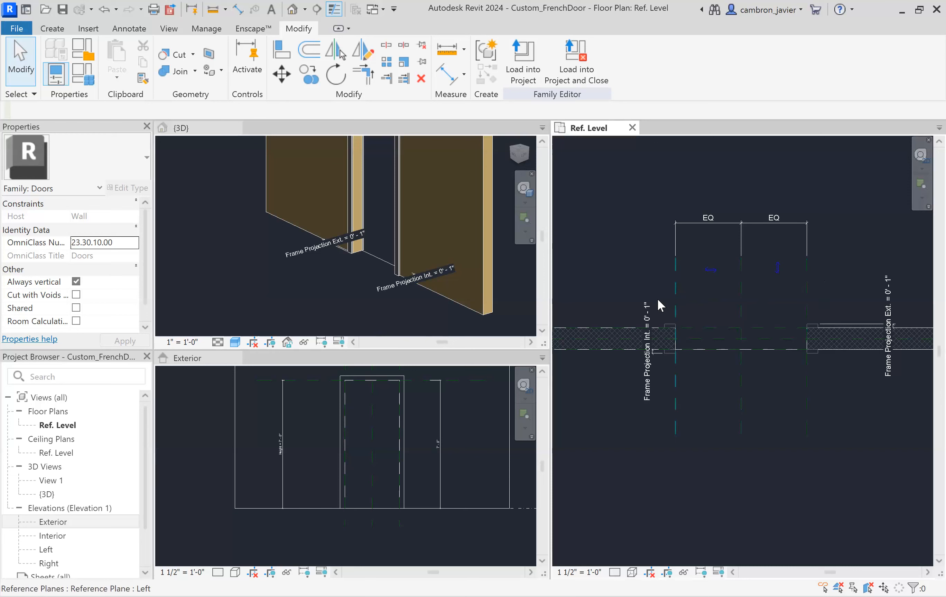
{"action": "left_click", "coordinate": [645, 312]}
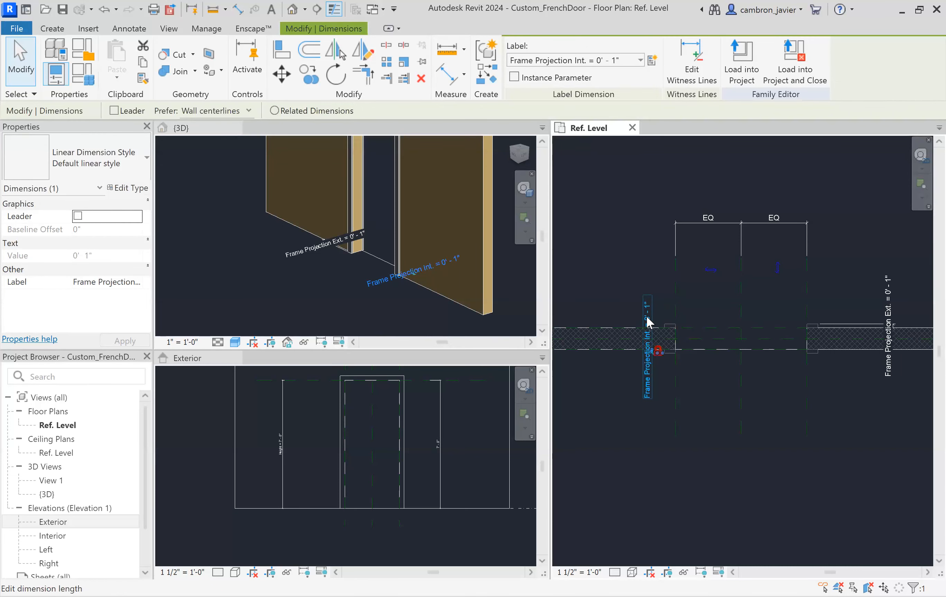
{"action": "scroll", "coordinate": [658, 356], "scroll_direction": "up", "scroll_amount": 6}
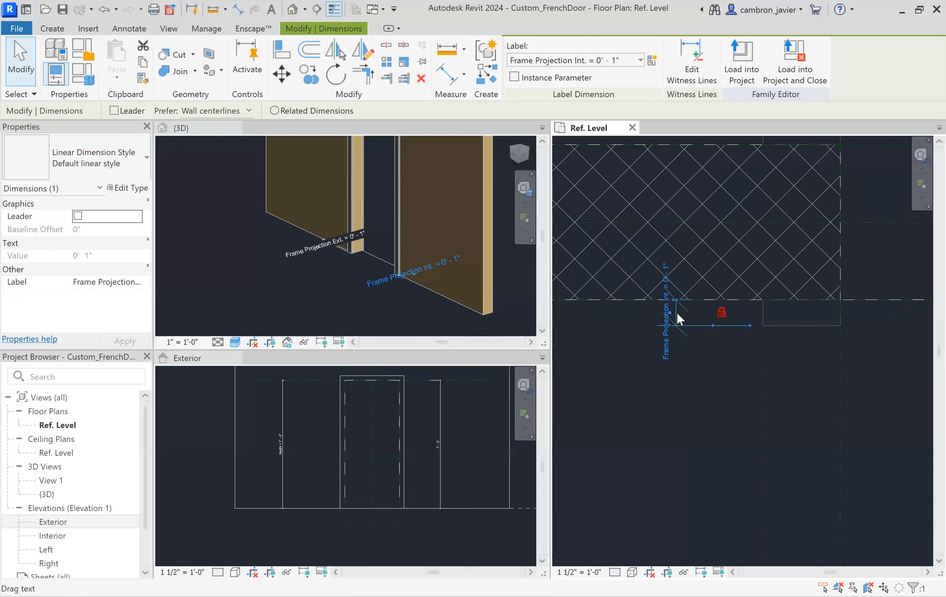
Move the Frame Projection Int. dimension along the wall, away from the opening, in the Ref. Level plan and deselect it
{"action": "left_click_drag", "start_coordinate": [679, 314], "coordinate": [556, 313]}
{"action": "scroll", "coordinate": [625, 310], "scroll_direction": "down", "scroll_amount": 4}
{"action": "scroll", "coordinate": [743, 305], "scroll_direction": "up", "scroll_amount": 5}
{"action": "key", "text": "Escape"}
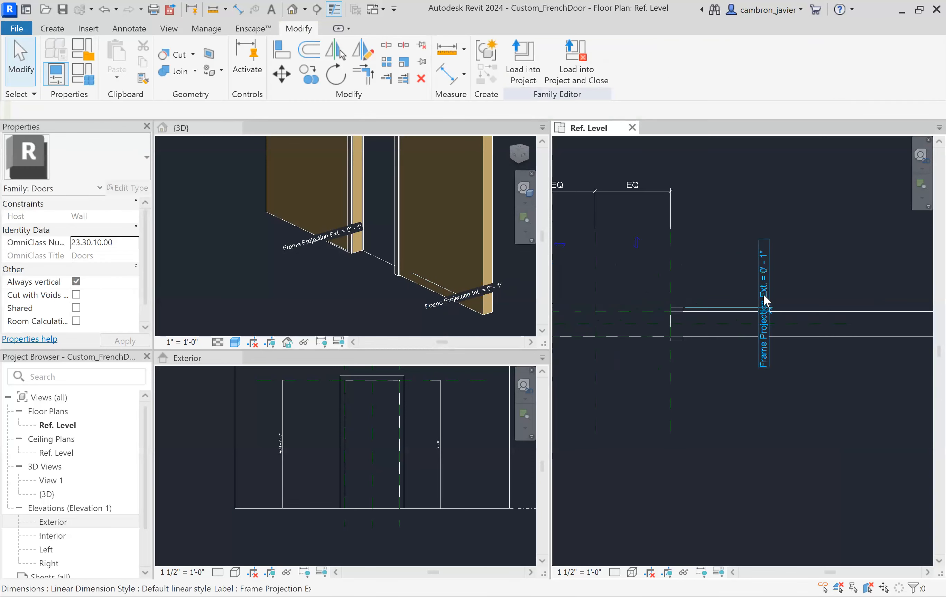
Move the Frame Projection Ext. dimension along the wall toward its right end, away from the opening, and deselect it
{"action": "scroll", "coordinate": [783, 304], "scroll_direction": "up", "scroll_amount": 4}
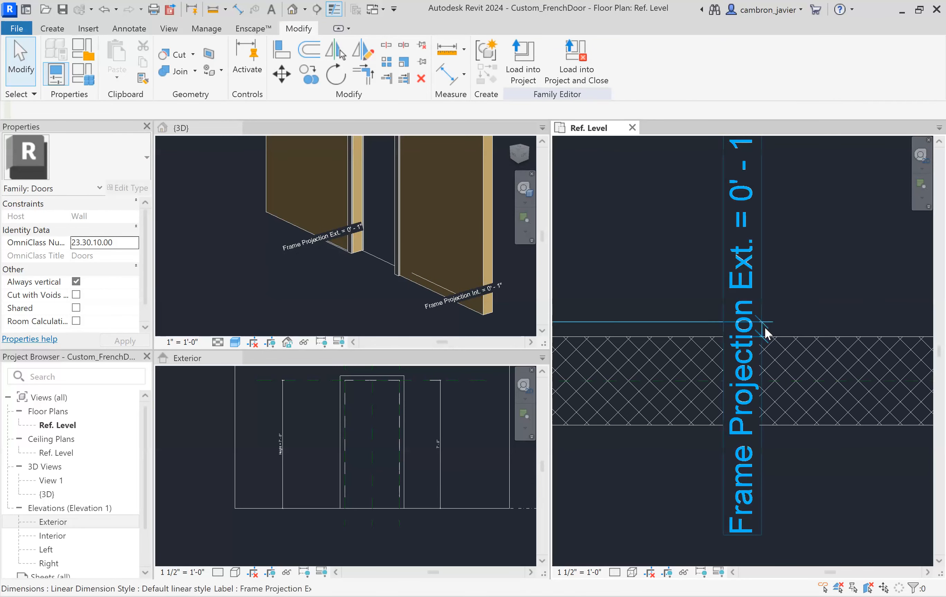
{"action": "scroll", "coordinate": [761, 324], "scroll_direction": "down", "scroll_amount": 4}
{"action": "left_click", "coordinate": [752, 324]}
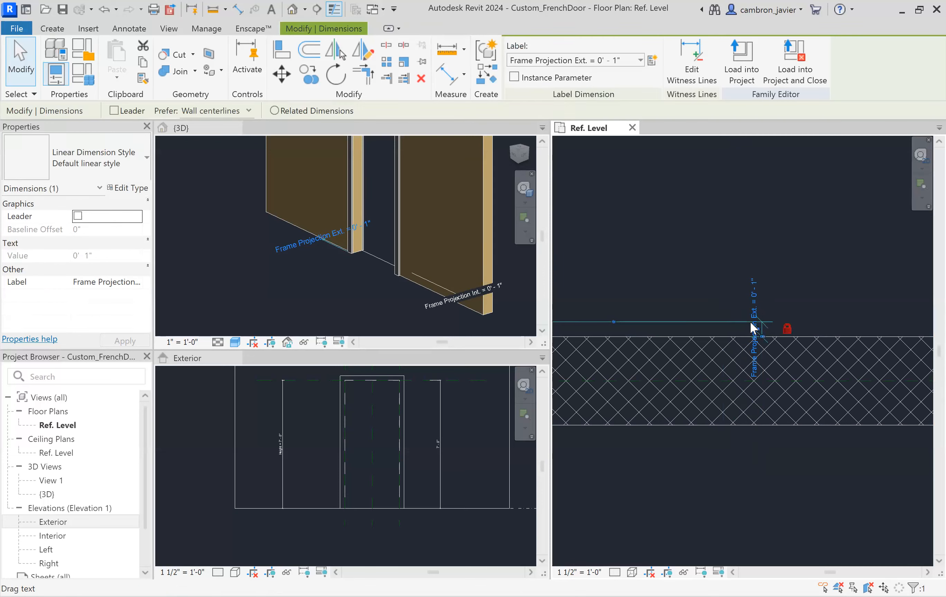
{"action": "scroll", "coordinate": [780, 308], "scroll_direction": "up", "scroll_amount": 1}
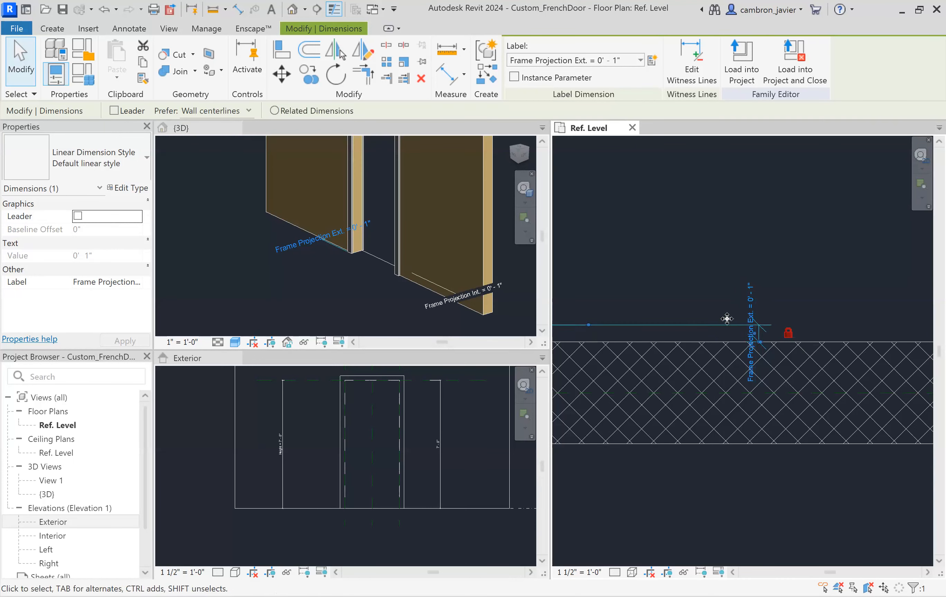
{"action": "left_click_drag", "start_coordinate": [726, 324], "coordinate": [837, 321]}
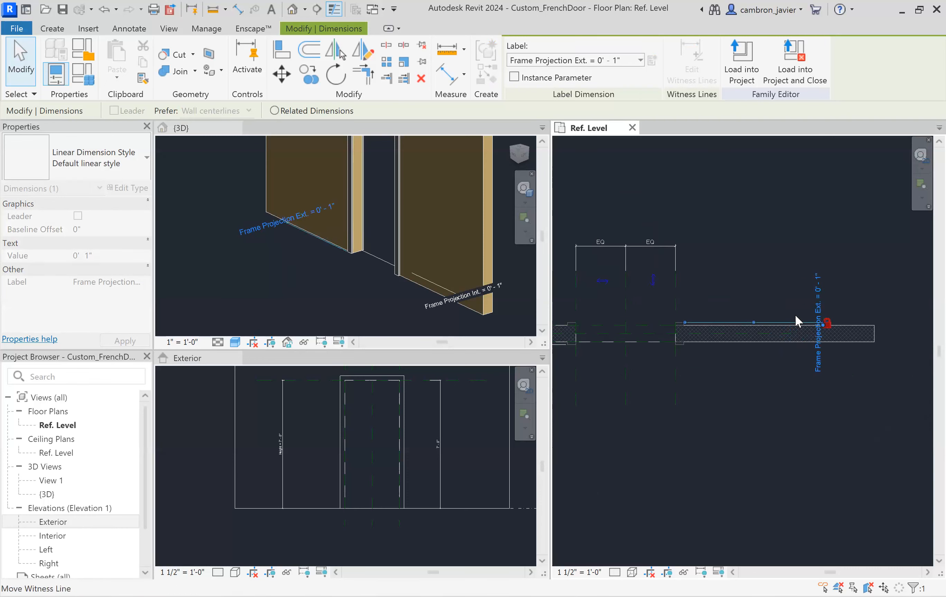
{"action": "left_click", "coordinate": [760, 245]}
{"action": "scroll", "coordinate": [743, 261], "scroll_direction": "down", "scroll_amount": 2}
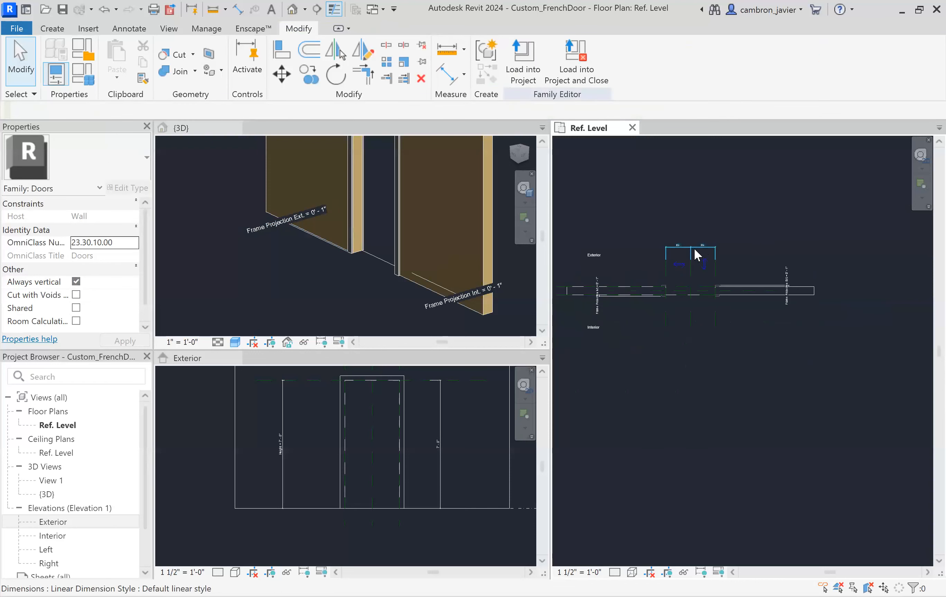
Shorten the left witness line of the EQ dimension and extend the Left reference plane up toward the dimension
{"action": "scroll", "coordinate": [655, 264], "scroll_direction": "up", "scroll_amount": 3}
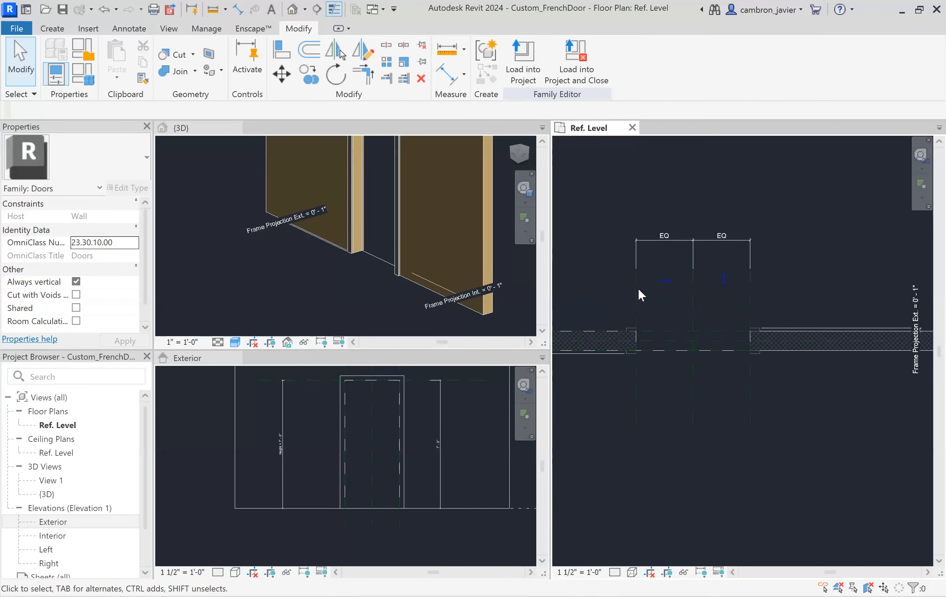
{"action": "left_click", "coordinate": [636, 307]}
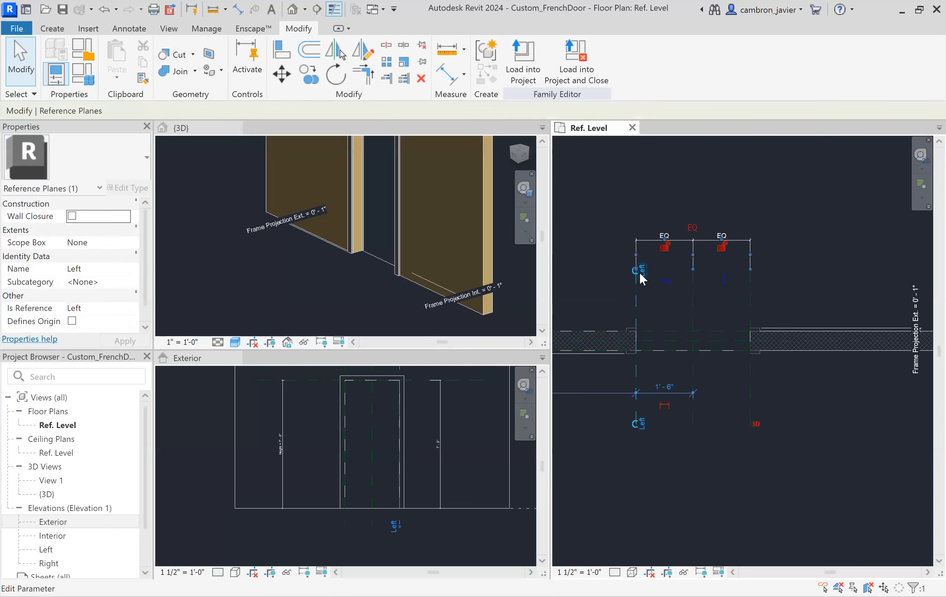
{"action": "scroll", "coordinate": [635, 270], "scroll_direction": "up", "scroll_amount": 1}
{"action": "scroll", "coordinate": [634, 270], "scroll_direction": "up", "scroll_amount": 2}
{"action": "left_click_drag", "start_coordinate": [635, 270], "coordinate": [637, 222]}
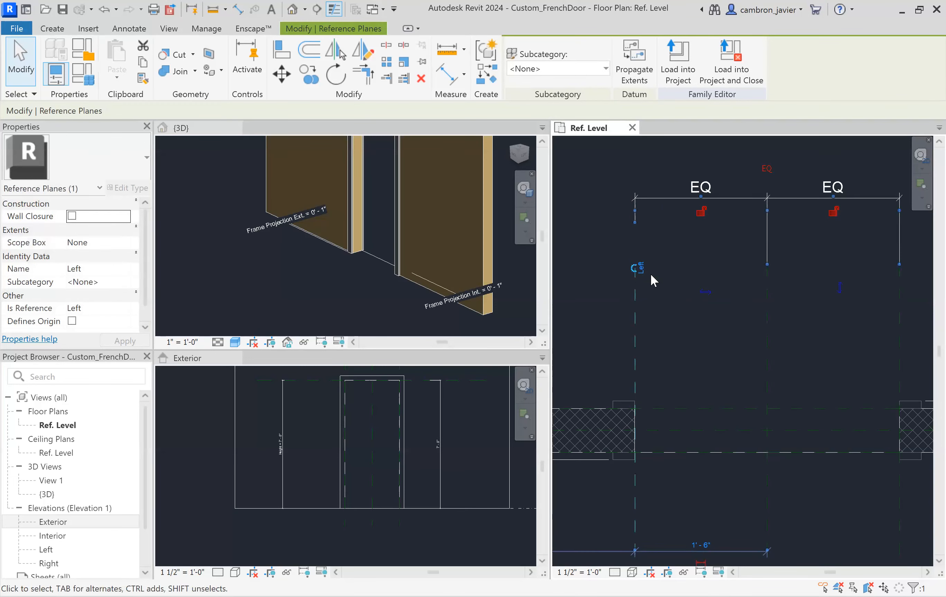
{"action": "left_click", "coordinate": [651, 274]}
{"action": "left_click", "coordinate": [634, 271]}
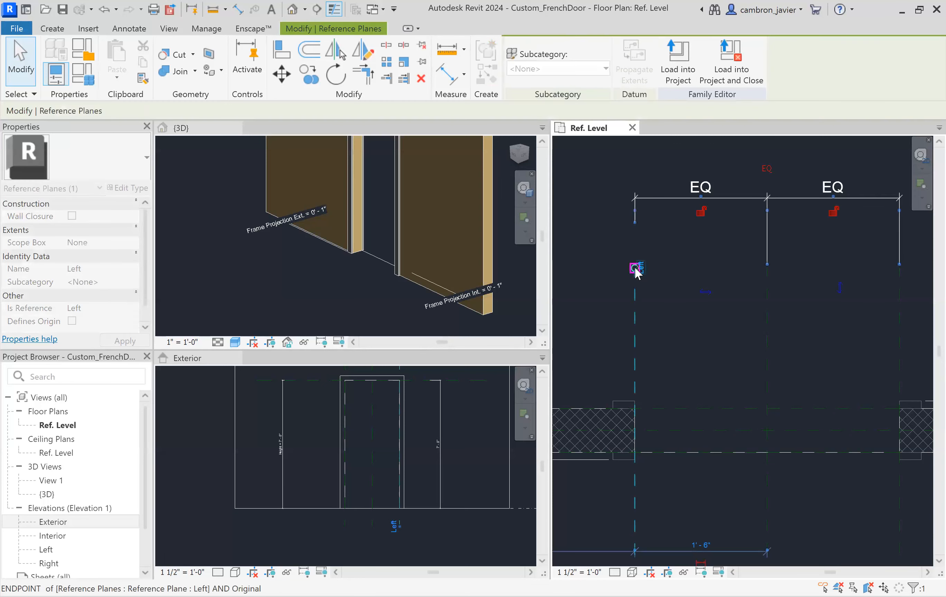
{"action": "left_click", "coordinate": [651, 290]}
{"action": "left_click", "coordinate": [634, 268]}
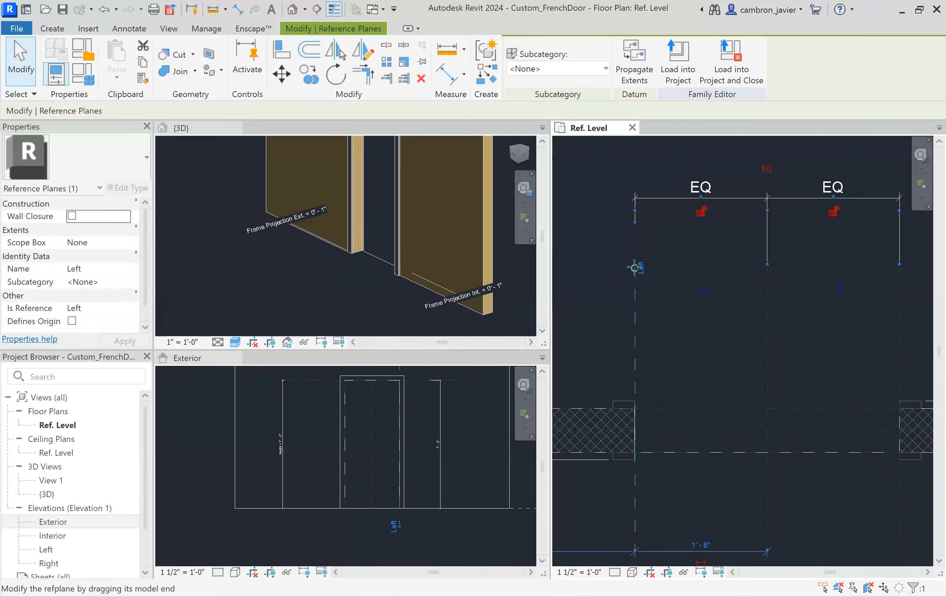
{"action": "left_click_drag", "start_coordinate": [637, 225], "coordinate": [639, 218]}
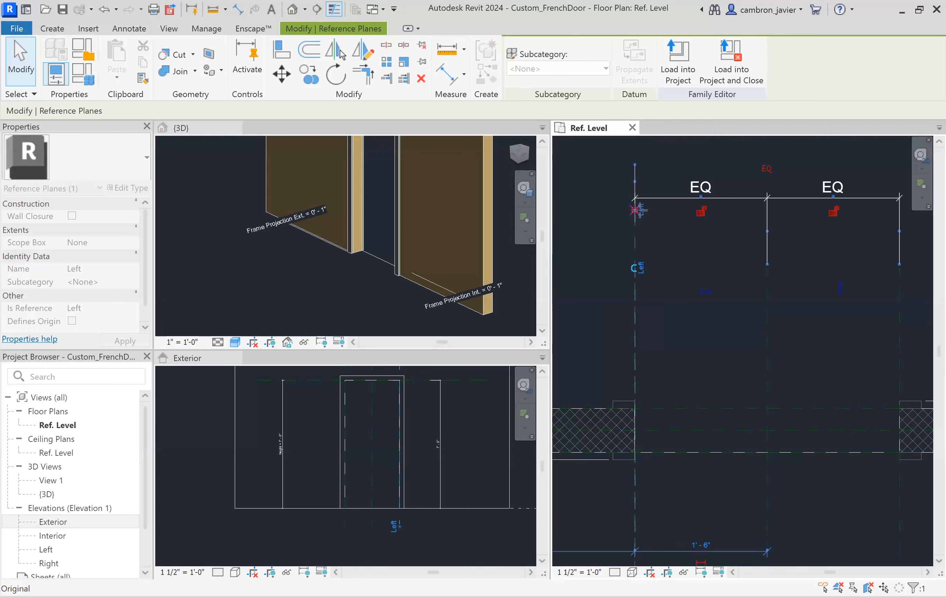
{"action": "left_click", "coordinate": [612, 291]}
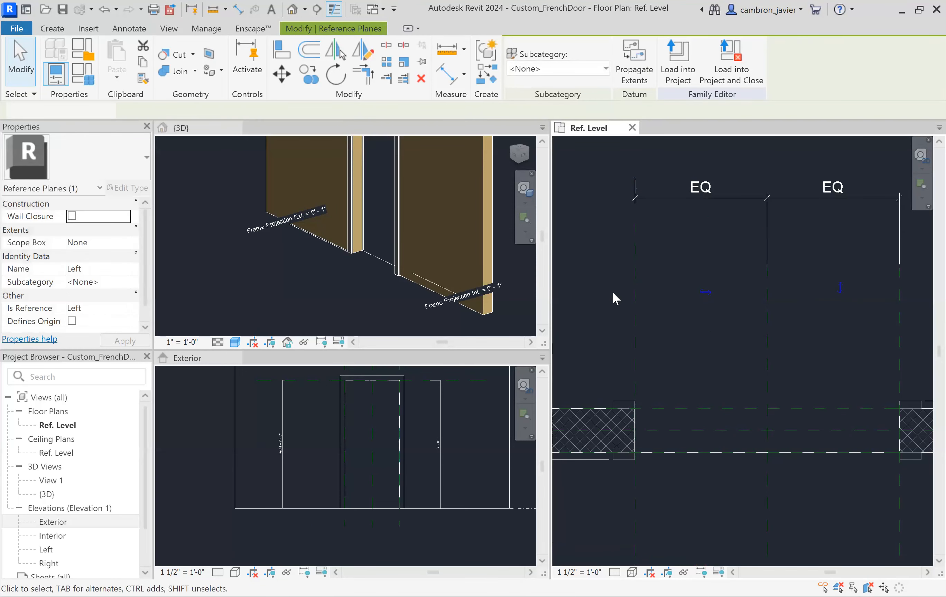
Shorten the right witness line of the EQ dimension and extend the Right reference plane up toward the dimension
{"action": "scroll", "coordinate": [632, 291], "scroll_direction": "down", "scroll_amount": 3}
{"action": "scroll", "coordinate": [765, 265], "scroll_direction": "up", "scroll_amount": 2}
{"action": "left_click", "coordinate": [763, 259]}
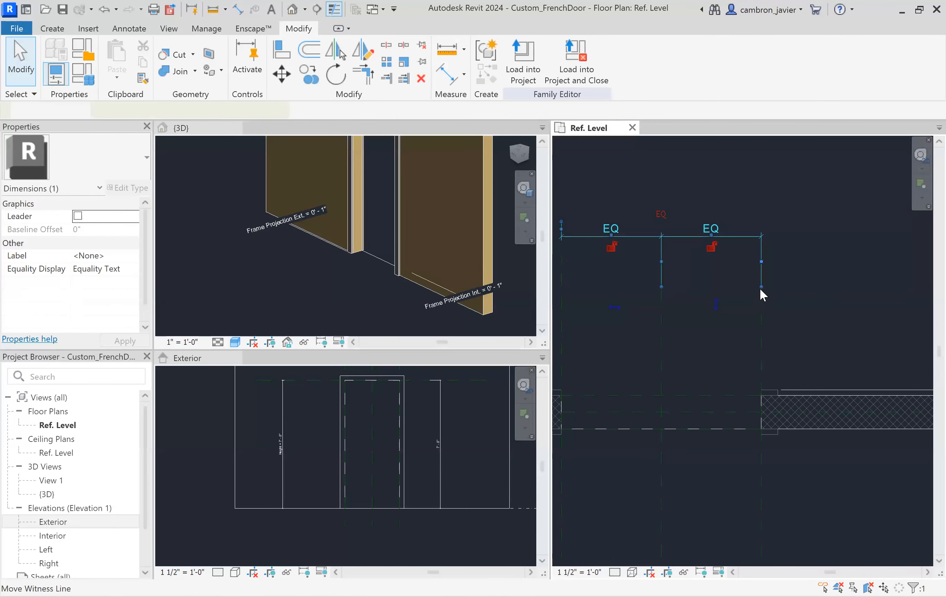
{"action": "left_click", "coordinate": [785, 274]}
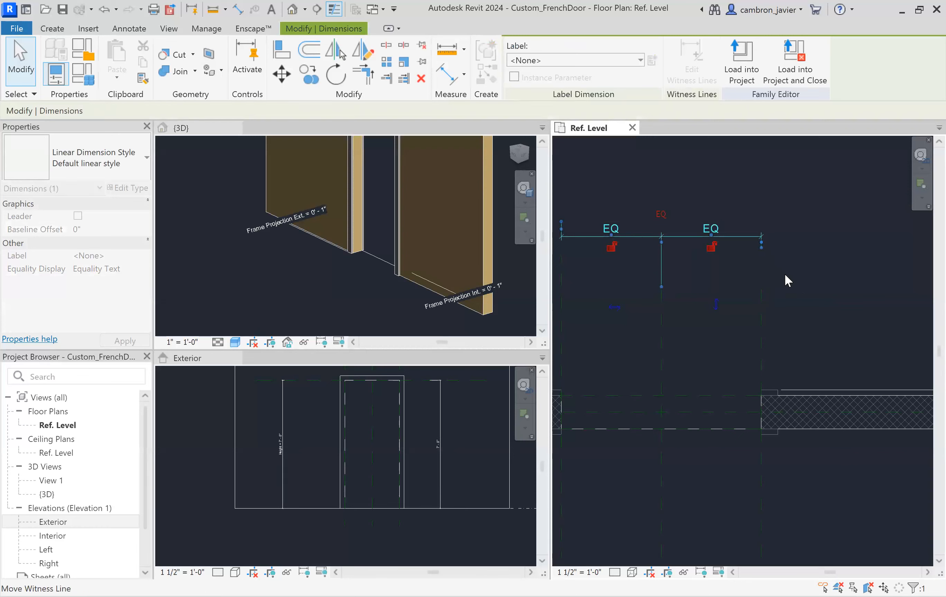
{"action": "left_click", "coordinate": [763, 297]}
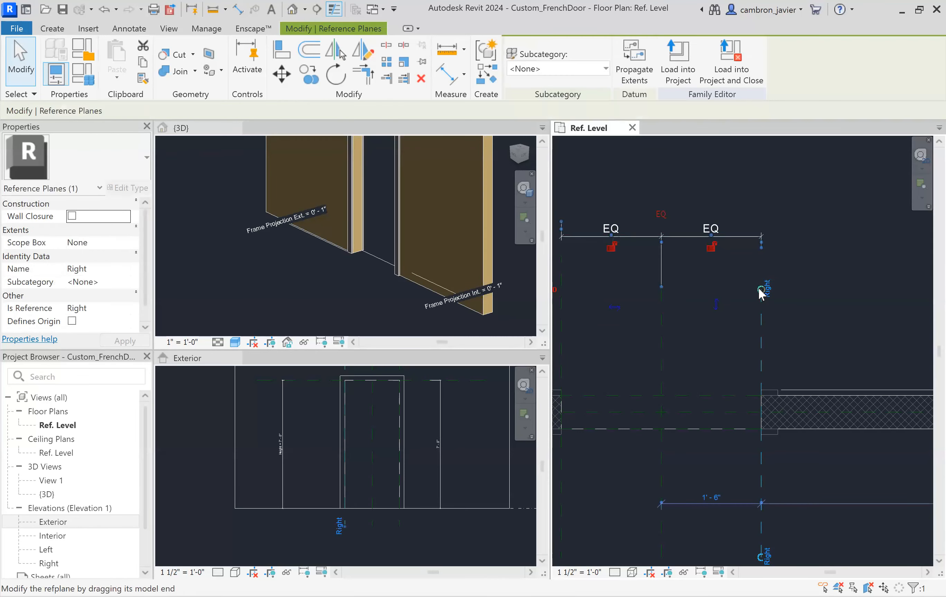
{"action": "scroll", "coordinate": [758, 288], "scroll_direction": "up", "scroll_amount": 2}
{"action": "left_click_drag", "start_coordinate": [761, 290], "coordinate": [763, 238]}
{"action": "left_click", "coordinate": [832, 320]}
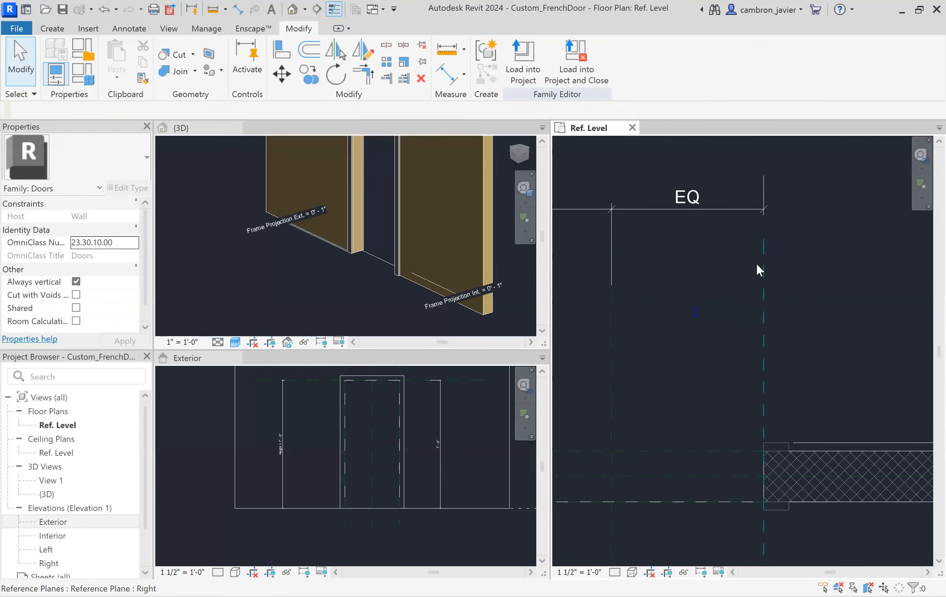
Examine the Left, Exterior and Center (Left/Right) reference planes and the wall opening in the Ref. Level plan and 3D view
{"action": "scroll", "coordinate": [768, 290], "scroll_direction": "down", "scroll_amount": 1}
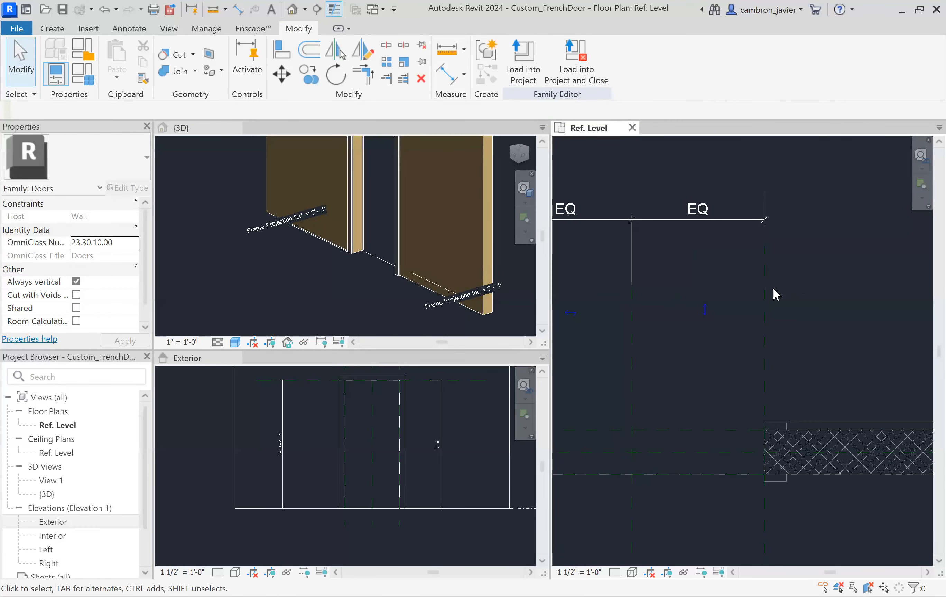
{"action": "scroll", "coordinate": [828, 291], "scroll_direction": "down", "scroll_amount": 2}
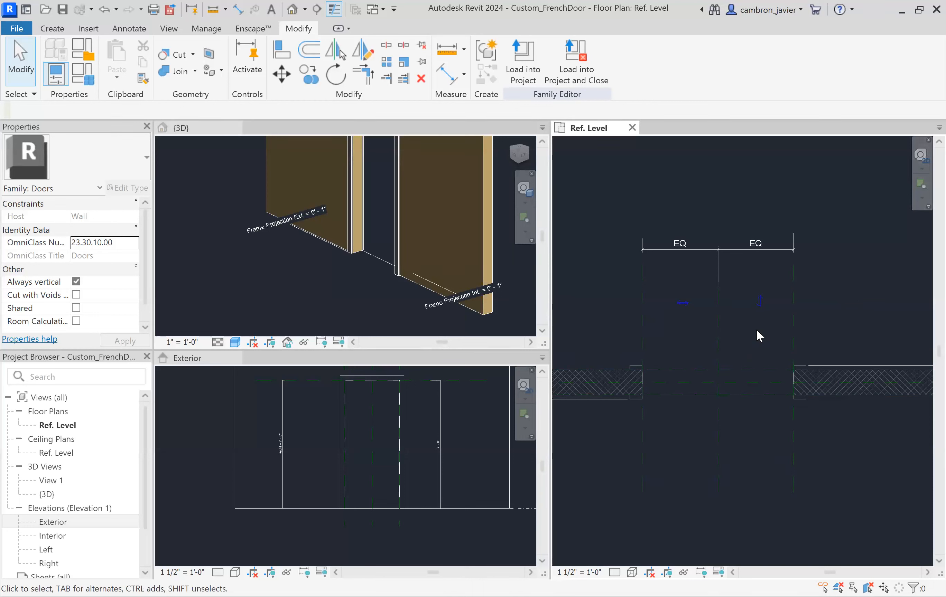
{"action": "scroll", "coordinate": [757, 334], "scroll_direction": "down", "scroll_amount": 2}
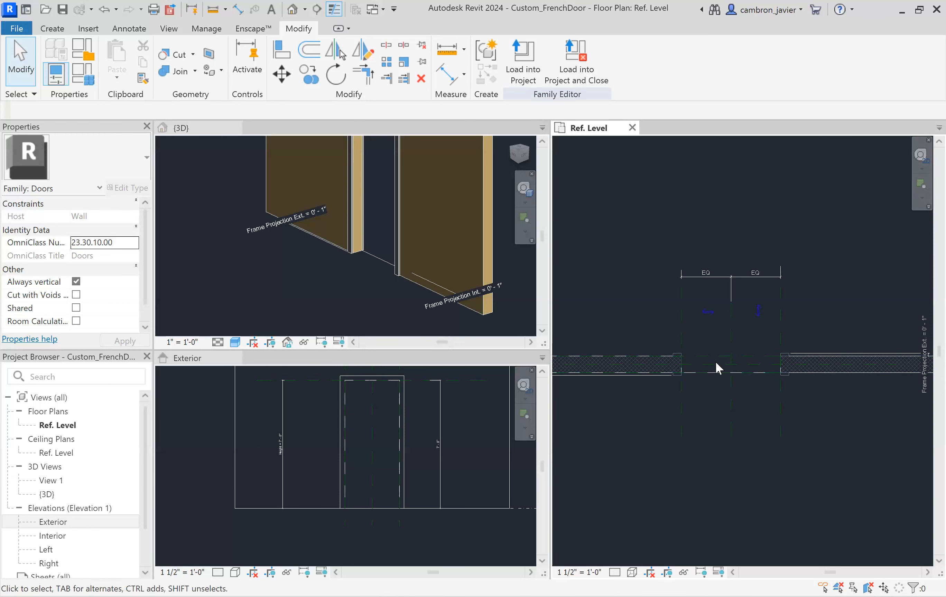
{"action": "scroll", "coordinate": [715, 368], "scroll_direction": "up", "scroll_amount": 2}
{"action": "left_click", "coordinate": [671, 317]}
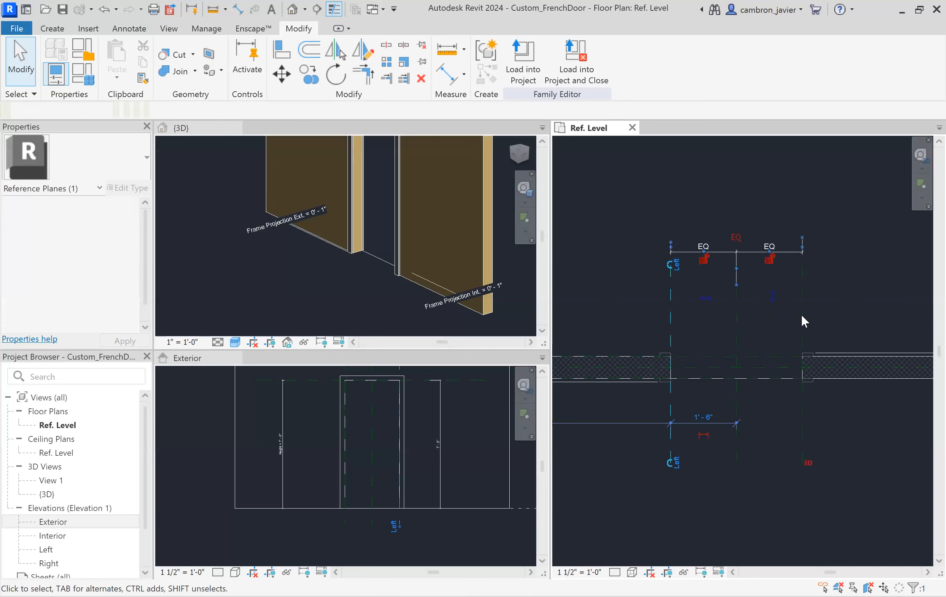
{"action": "left_click", "coordinate": [764, 356]}
{"action": "scroll", "coordinate": [763, 356], "scroll_direction": "up", "scroll_amount": 2}
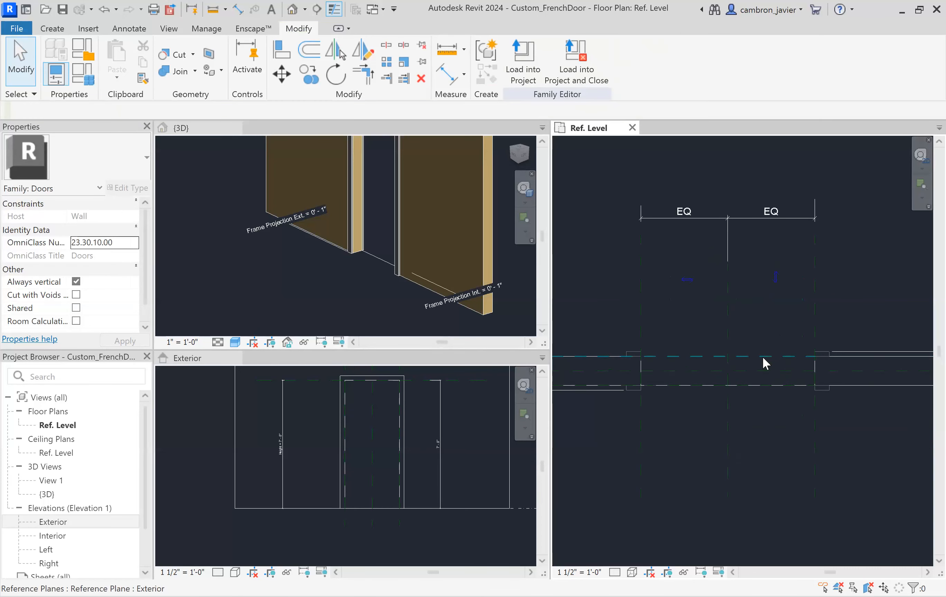
{"action": "left_click", "coordinate": [763, 384]}
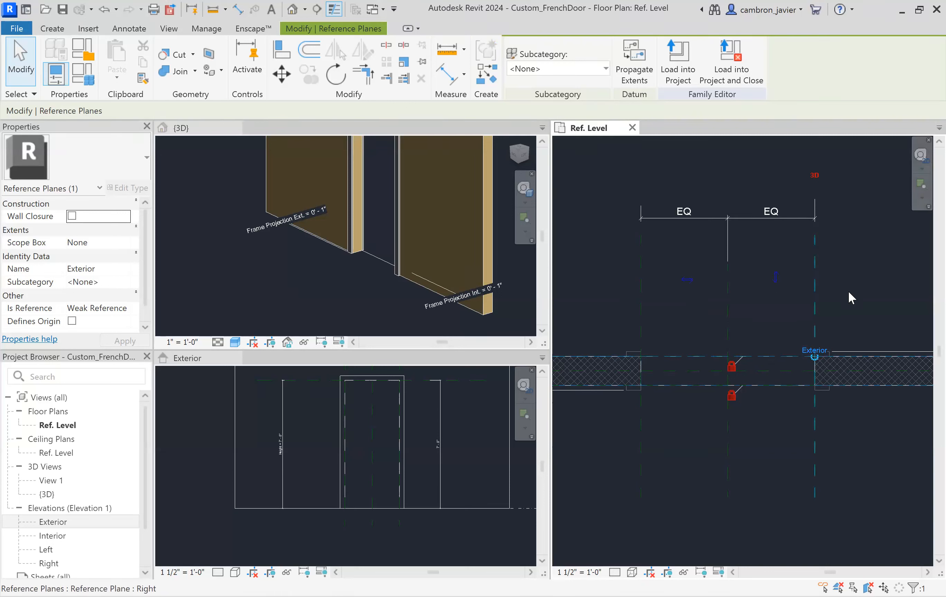
{"action": "left_click", "coordinate": [746, 370]}
{"action": "left_click", "coordinate": [727, 334]}
{"action": "left_click", "coordinate": [746, 327]}
{"action": "scroll", "coordinate": [734, 367], "scroll_direction": "up", "scroll_amount": 2}
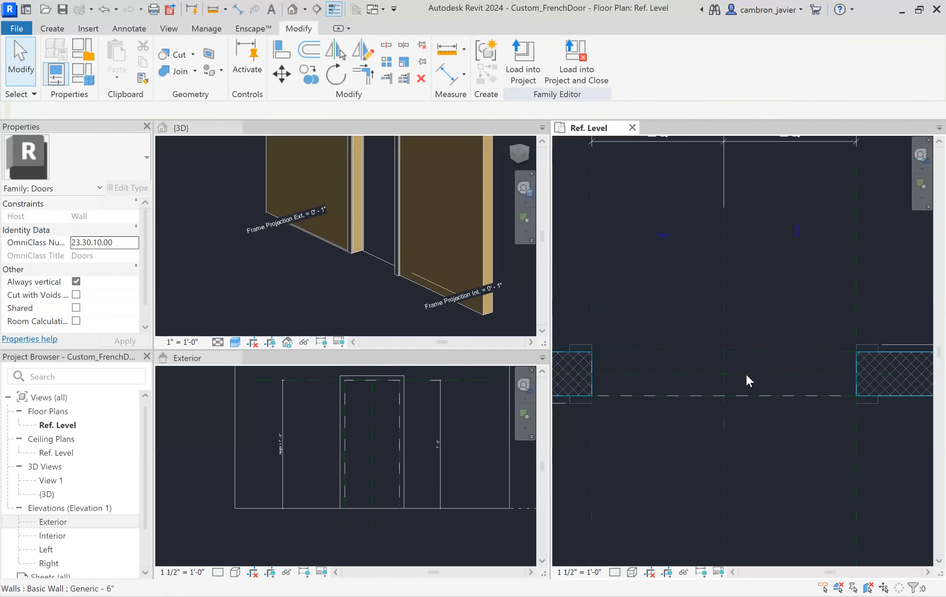
{"action": "scroll", "coordinate": [748, 374], "scroll_direction": "up", "scroll_amount": 2}
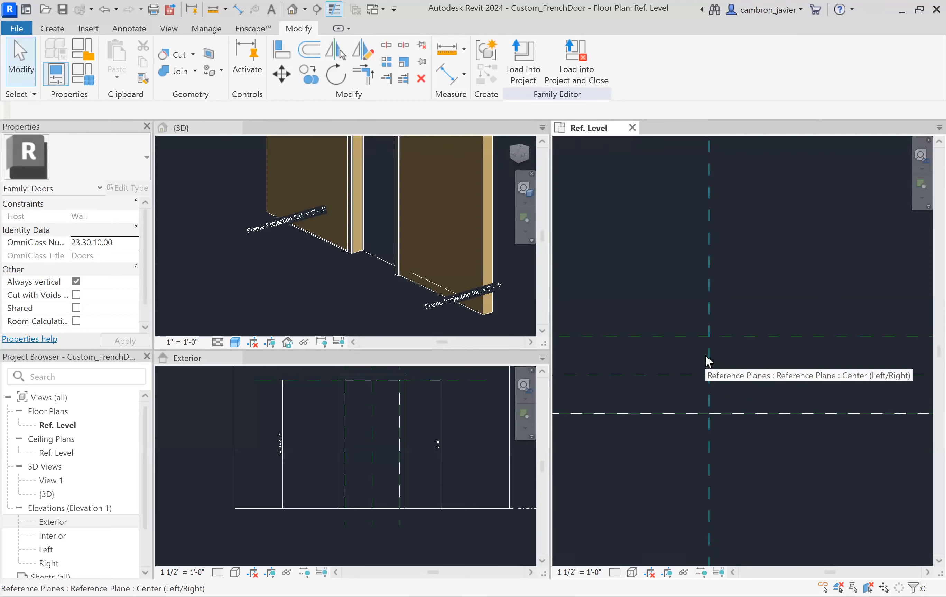
{"action": "scroll", "coordinate": [707, 359], "scroll_direction": "down", "scroll_amount": 5}
{"action": "scroll", "coordinate": [711, 348], "scroll_direction": "up", "scroll_amount": 2}
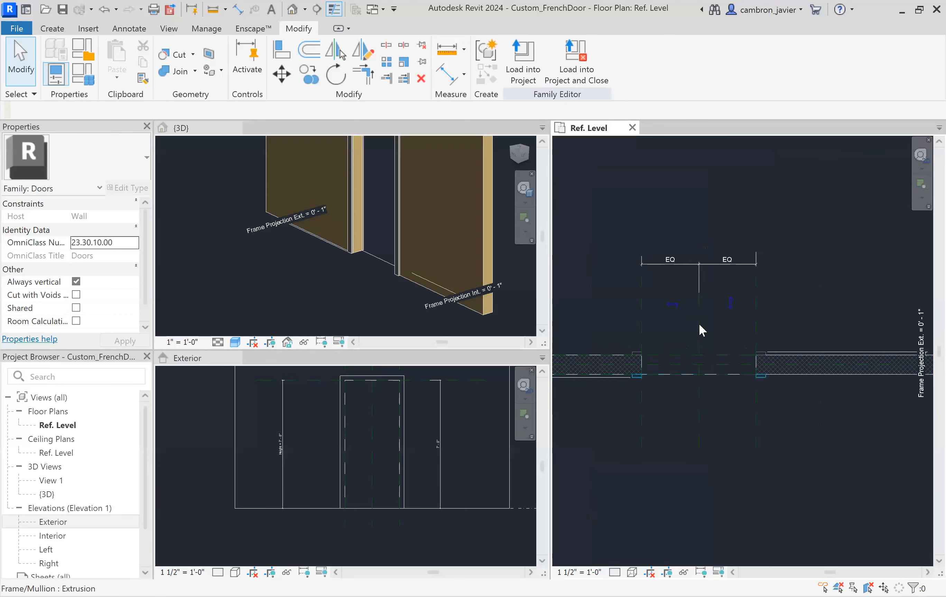
{"action": "scroll", "coordinate": [707, 370], "scroll_direction": "up", "scroll_amount": 2}
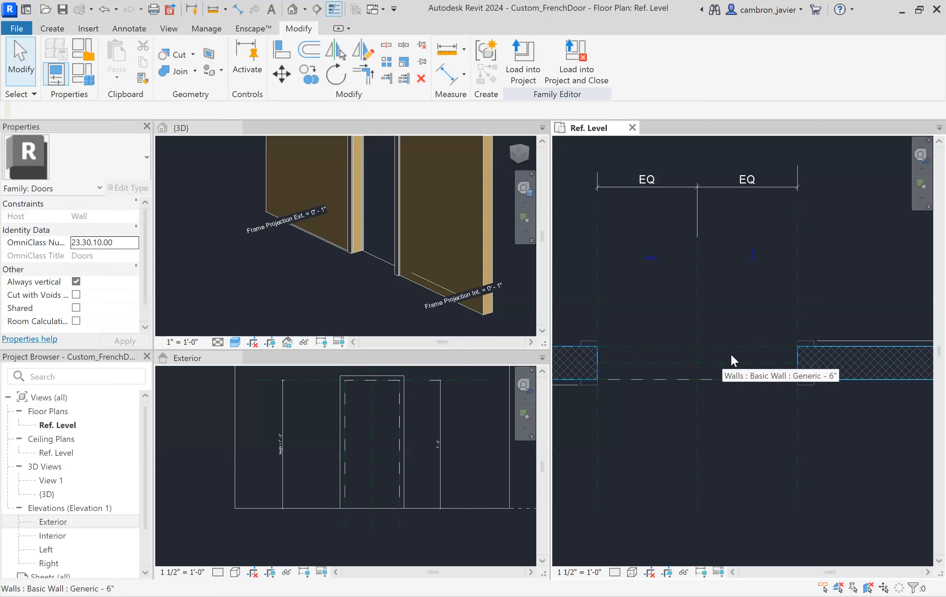
{"action": "scroll", "coordinate": [730, 354], "scroll_direction": "down", "scroll_amount": 1}
{"action": "scroll", "coordinate": [683, 312], "scroll_direction": "down", "scroll_amount": 1}
{"action": "scroll", "coordinate": [382, 268], "scroll_direction": "down", "scroll_amount": 2}
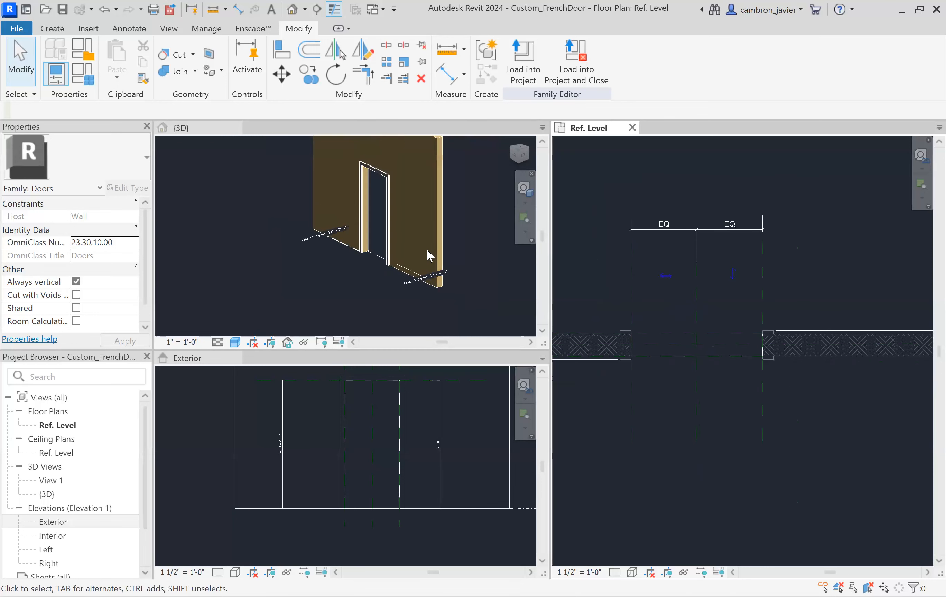
Set the door family's Height to 9' 0" and Width to 6' 0" in Family Types and apply the changes
{"action": "scroll", "coordinate": [336, 407], "scroll_direction": "down", "scroll_amount": 1}
{"action": "scroll", "coordinate": [358, 427], "scroll_direction": "down", "scroll_amount": 1}
{"action": "scroll", "coordinate": [361, 385], "scroll_direction": "down", "scroll_amount": 1}
{"action": "scroll", "coordinate": [357, 395], "scroll_direction": "up", "scroll_amount": 3}
{"action": "left_click", "coordinate": [290, 414]}
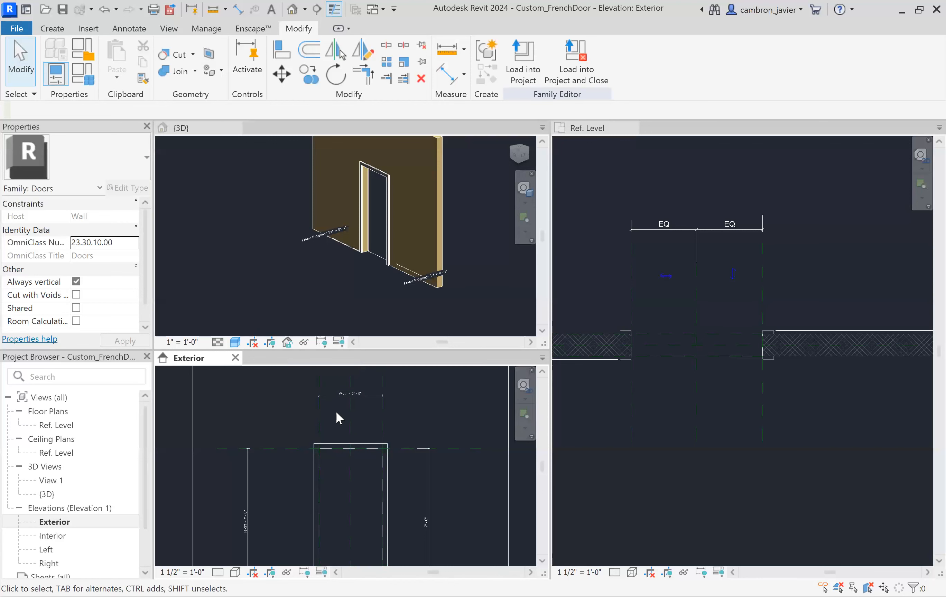
{"action": "left_click", "coordinate": [83, 73]}
{"action": "left_click", "coordinate": [454, 276]}
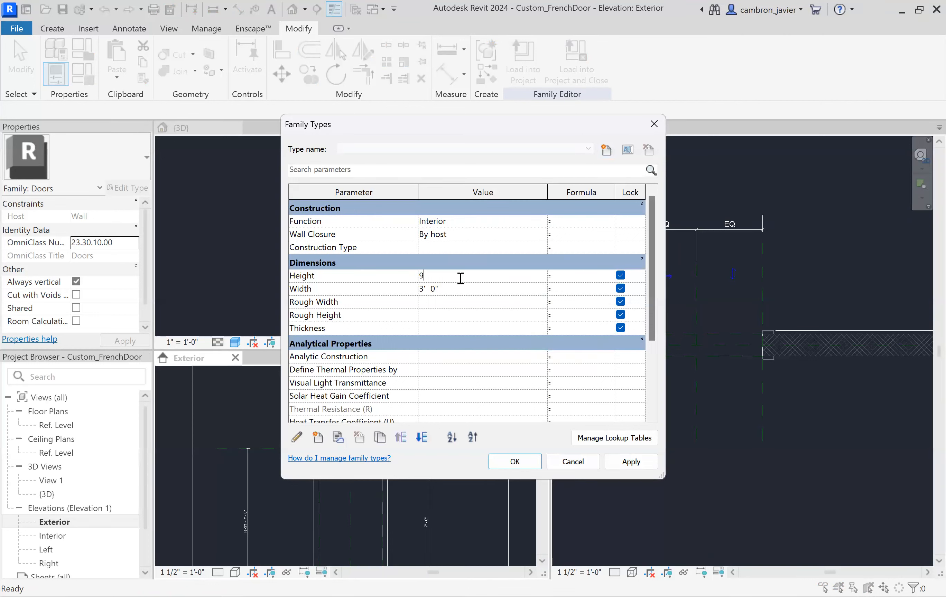
{"action": "left_click_drag", "start_coordinate": [464, 294], "coordinate": [411, 287]}
{"action": "left_click", "coordinate": [631, 462]}
{"action": "key", "text": "Return"}
Examine the resized opening with its Height and Width dimensions in the Exterior elevation
{"action": "scroll", "coordinate": [340, 454], "scroll_direction": "down", "scroll_amount": 2}
{"action": "scroll", "coordinate": [340, 513], "scroll_direction": "up", "scroll_amount": 5}
{"action": "scroll", "coordinate": [224, 460], "scroll_direction": "up", "scroll_amount": 1}
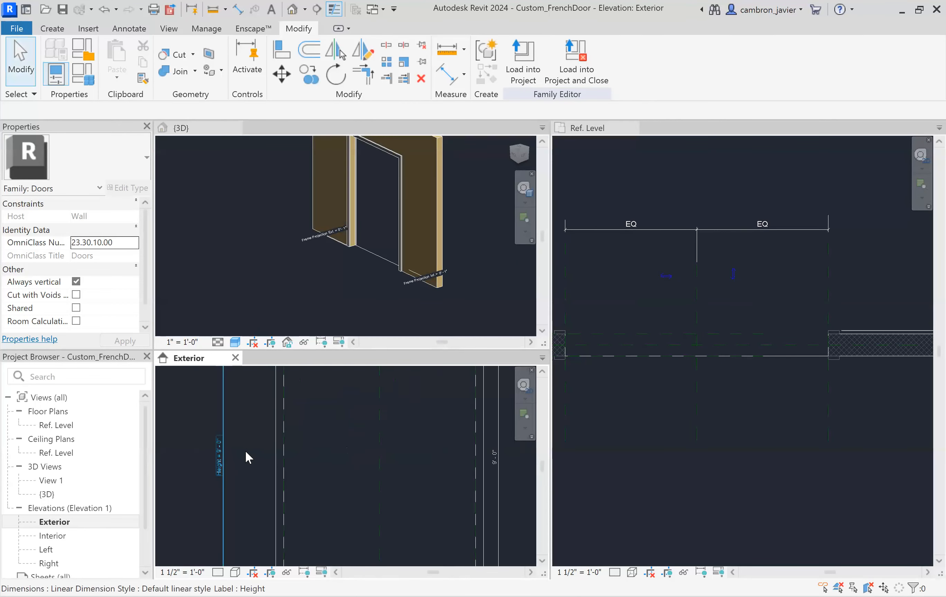
{"action": "scroll", "coordinate": [344, 422], "scroll_direction": "down", "scroll_amount": 1}
{"action": "middle_click_drag", "start_coordinate": [359, 440], "coordinate": [353, 493]}
{"action": "scroll", "coordinate": [372, 382], "scroll_direction": "up", "scroll_amount": 4}
{"action": "middle_click_drag", "start_coordinate": [402, 406], "coordinate": [414, 447]}
Extend the right end of the Exterior reference plane past the door opening in the Ref. Level plan
{"action": "scroll", "coordinate": [746, 276], "scroll_direction": "down", "scroll_amount": 1}
{"action": "scroll", "coordinate": [750, 282], "scroll_direction": "down", "scroll_amount": 3}
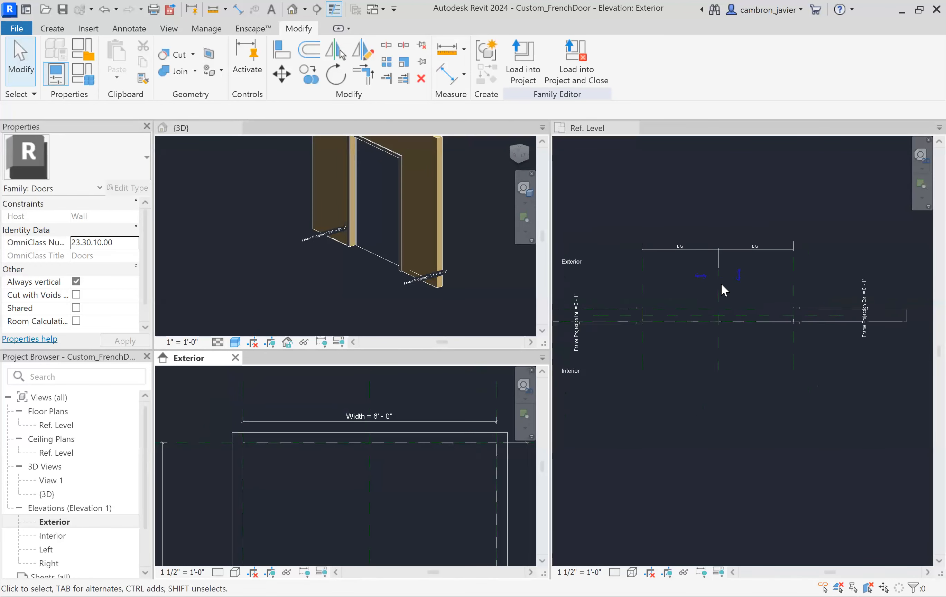
{"action": "scroll", "coordinate": [769, 322], "scroll_direction": "up", "scroll_amount": 3}
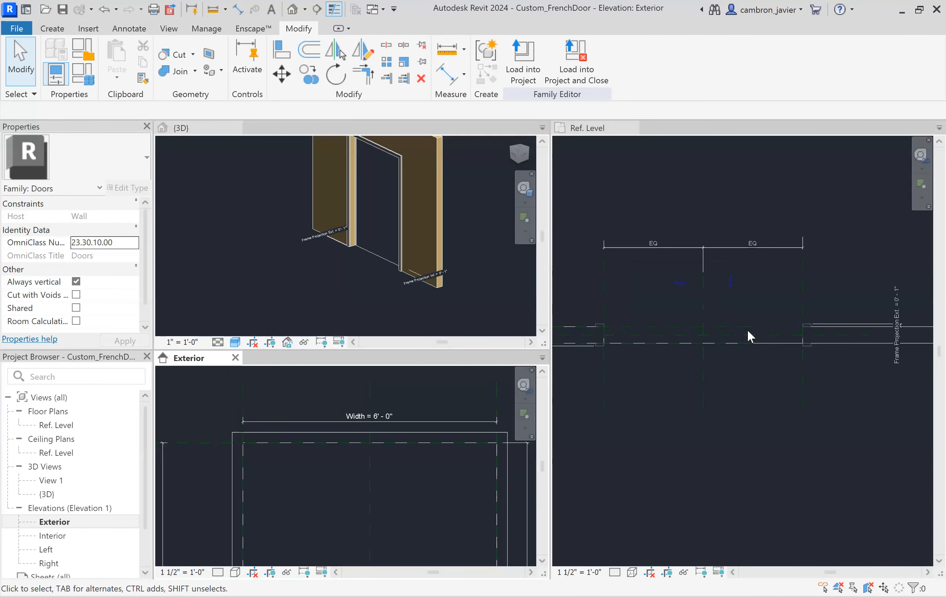
{"action": "left_click", "coordinate": [737, 325]}
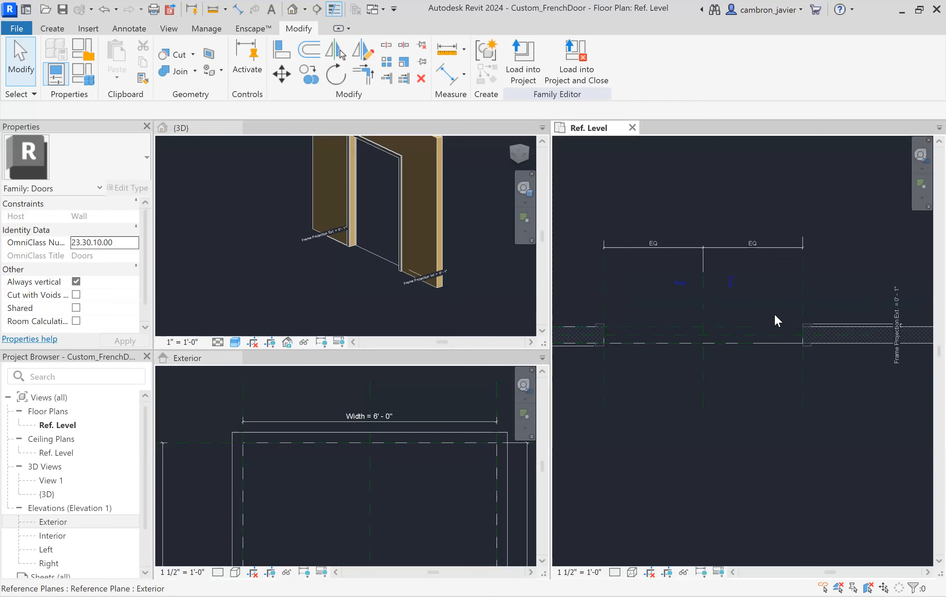
{"action": "left_click", "coordinate": [754, 326]}
{"action": "left_click_drag", "start_coordinate": [753, 326], "coordinate": [867, 304]}
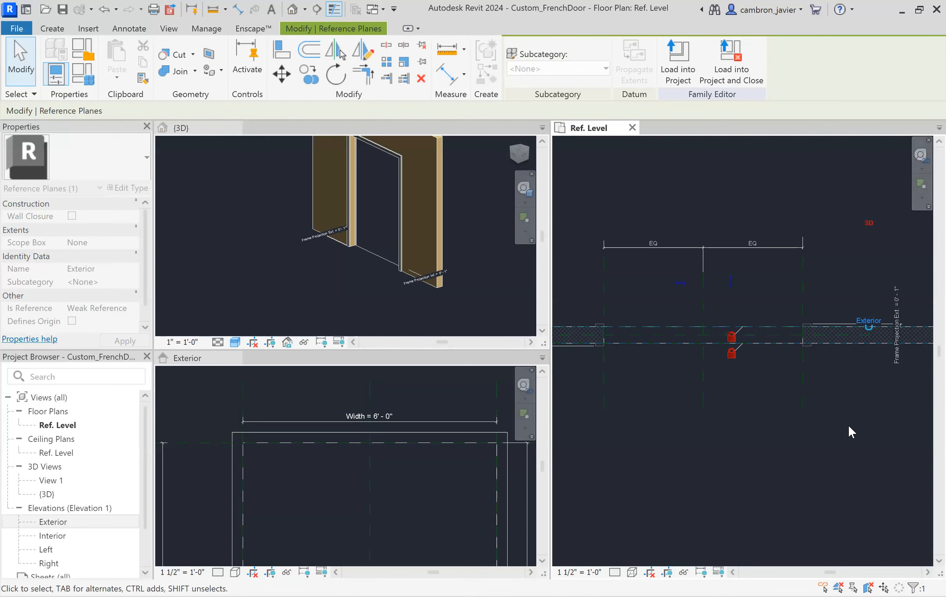
Move the Width dimension farther above the door frame in the Exterior elevation
{"action": "left_click", "coordinate": [846, 399]}
{"action": "scroll", "coordinate": [771, 376], "scroll_direction": "down", "scroll_amount": 2}
{"action": "scroll", "coordinate": [391, 454], "scroll_direction": "down", "scroll_amount": 4}
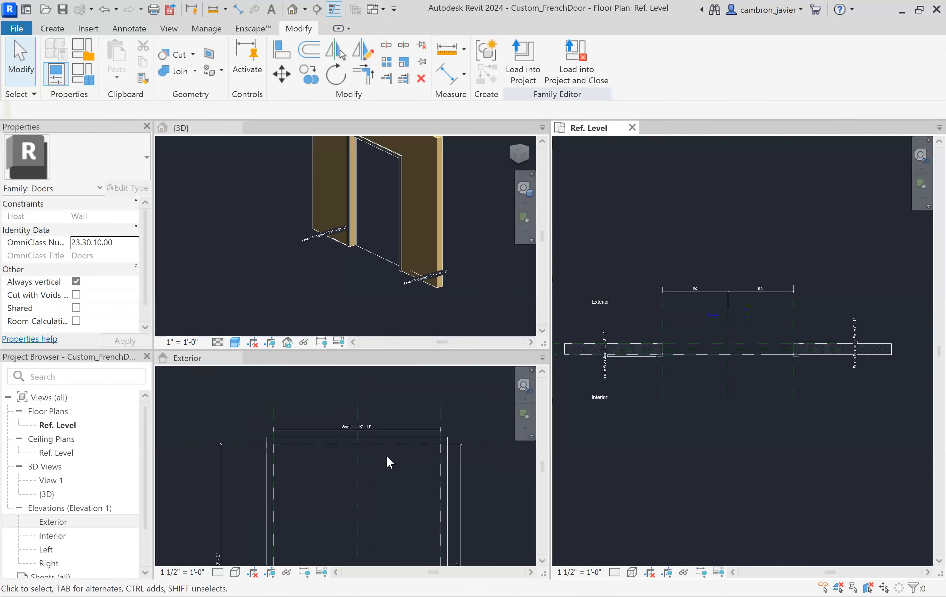
{"action": "scroll", "coordinate": [362, 439], "scroll_direction": "up", "scroll_amount": 4}
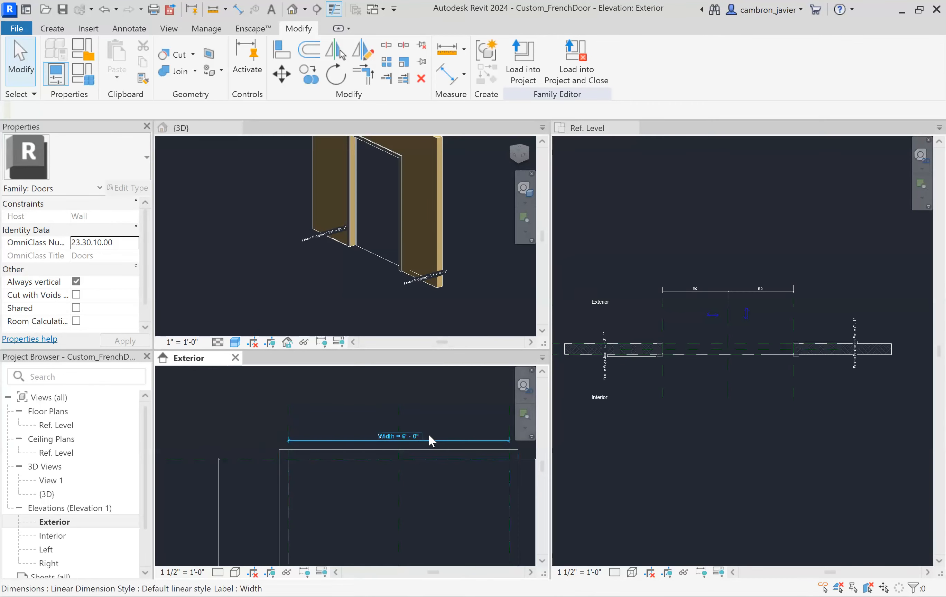
{"action": "left_click_drag", "start_coordinate": [440, 445], "coordinate": [435, 376]}
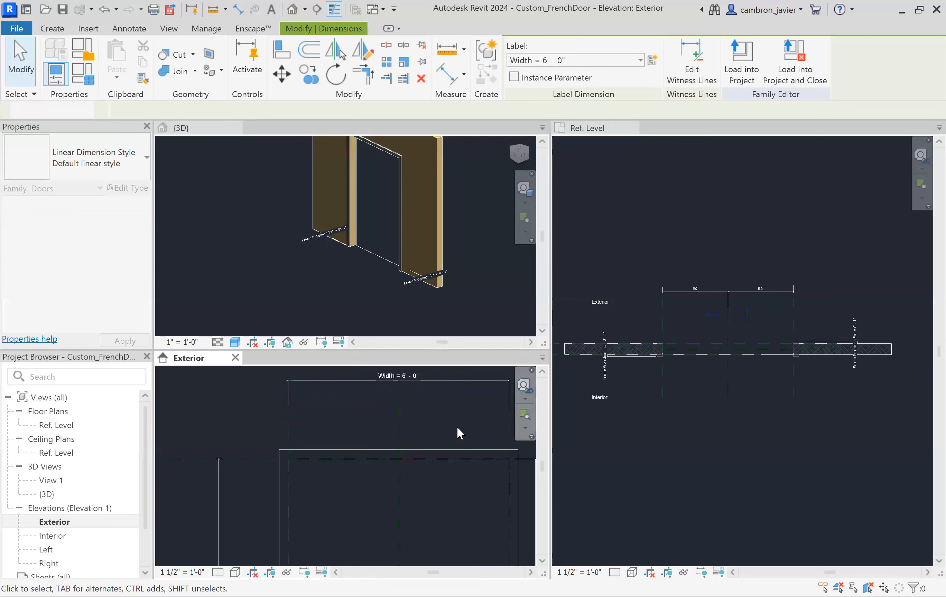
{"action": "left_click", "coordinate": [456, 429]}
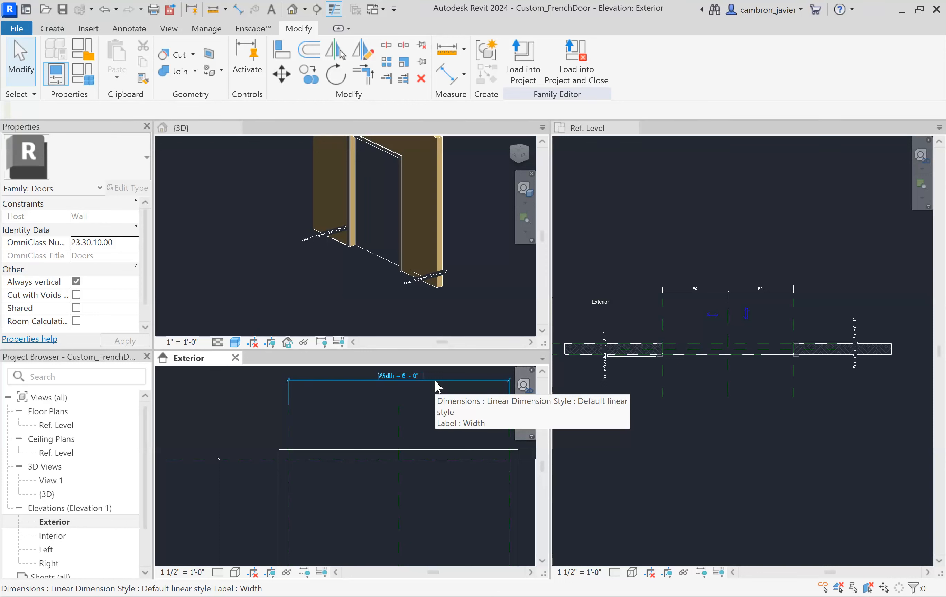
Examine the frame and Width dimension in the Exterior elevation and the opening's reference planes in the Ref. Level plan
{"action": "scroll", "coordinate": [449, 415], "scroll_direction": "down", "scroll_amount": 5}
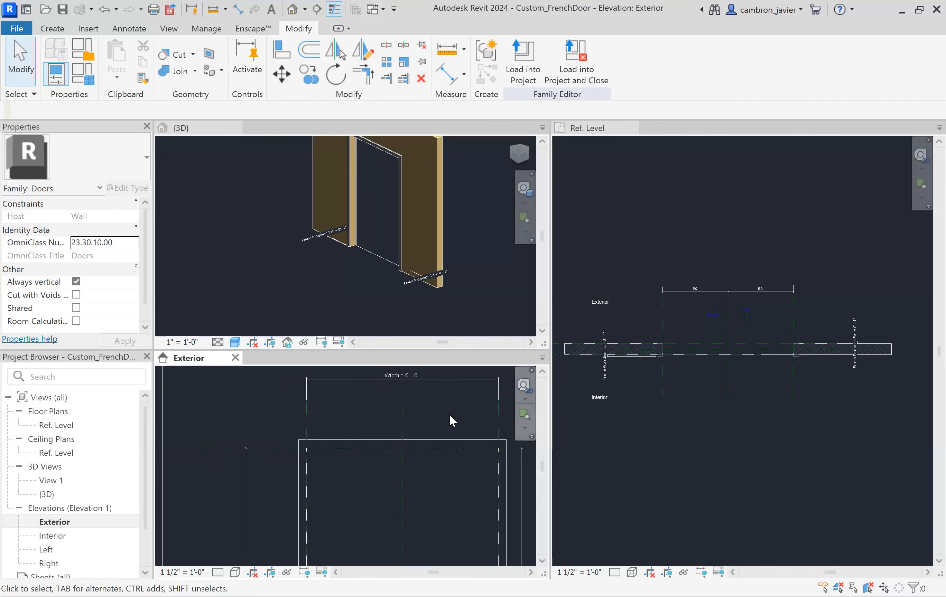
{"action": "scroll", "coordinate": [407, 443], "scroll_direction": "up", "scroll_amount": 3}
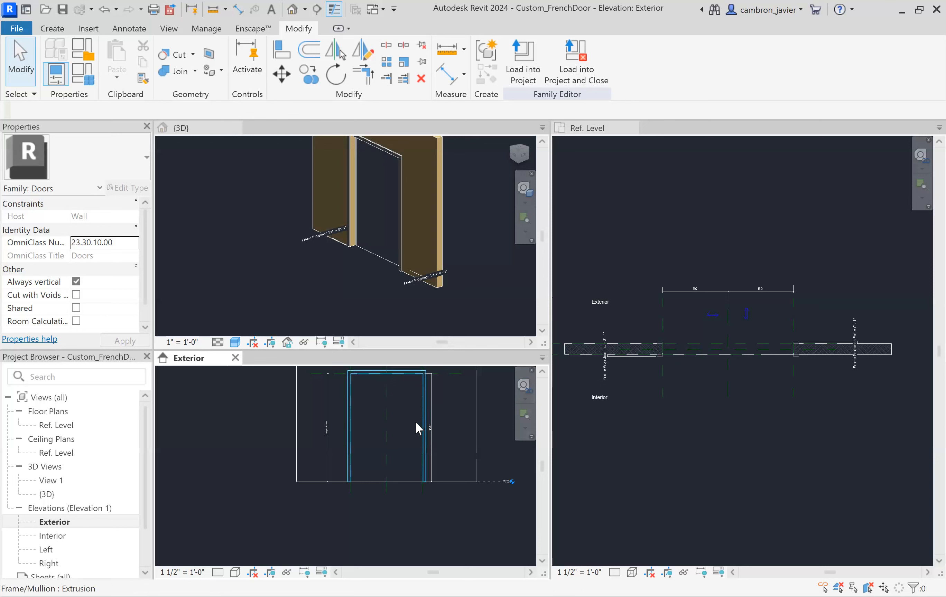
{"action": "scroll", "coordinate": [401, 423], "scroll_direction": "up", "scroll_amount": 5}
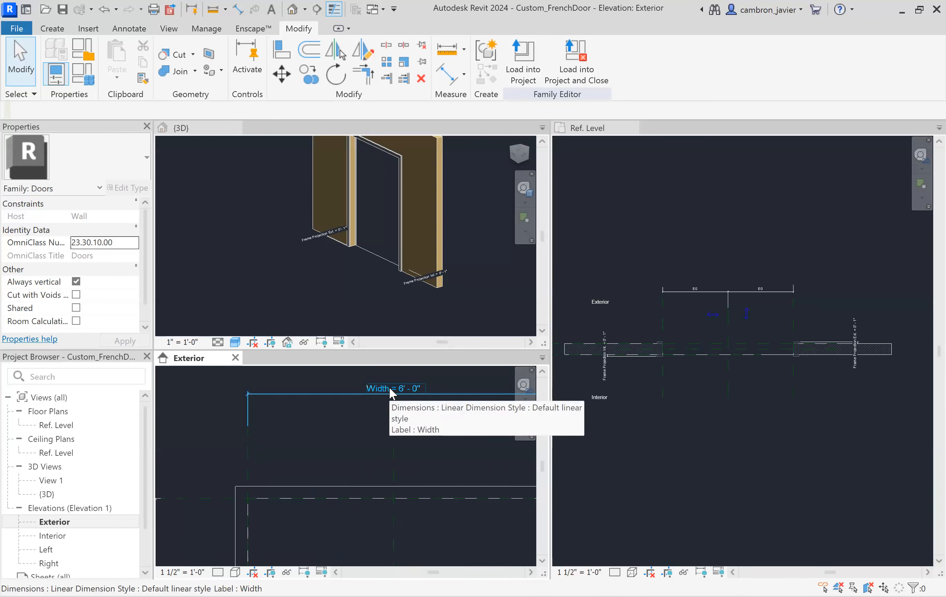
{"action": "scroll", "coordinate": [415, 410], "scroll_direction": "down", "scroll_amount": 2}
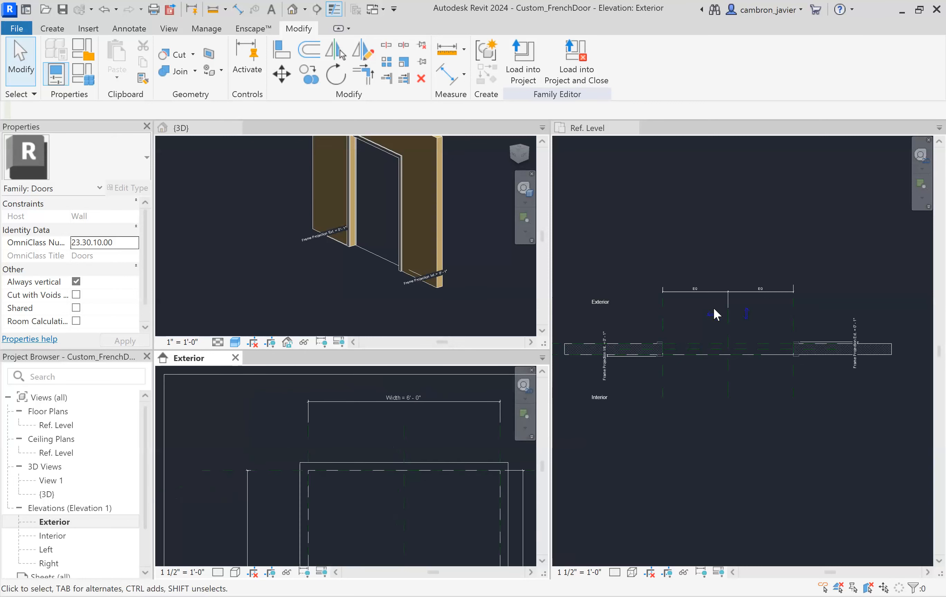
{"action": "left_click", "coordinate": [718, 362]}
{"action": "scroll", "coordinate": [717, 361], "scroll_direction": "up", "scroll_amount": 4}
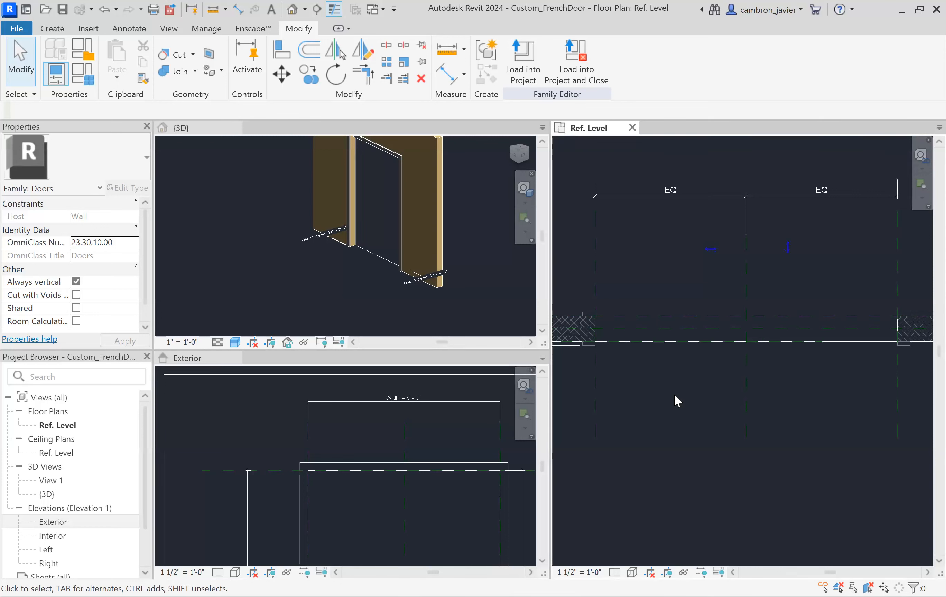
{"action": "scroll", "coordinate": [654, 447], "scroll_direction": "down", "scroll_amount": 2}
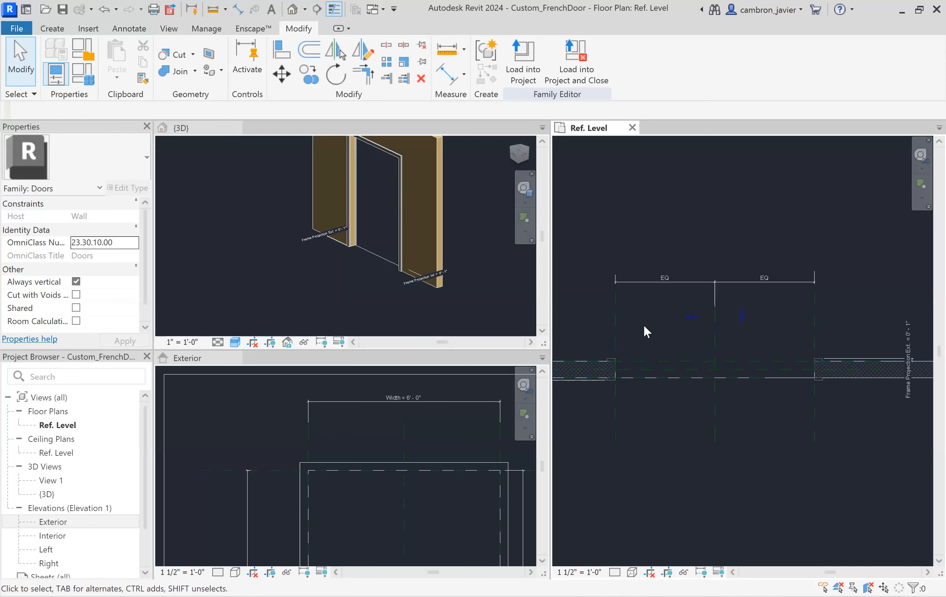
{"action": "scroll", "coordinate": [644, 325], "scroll_direction": "down", "scroll_amount": 1}
{"action": "middle_click_drag", "start_coordinate": [644, 348], "coordinate": [675, 294]}
{"action": "scroll", "coordinate": [673, 288], "scroll_direction": "up", "scroll_amount": 3}
{"action": "scroll", "coordinate": [658, 265], "scroll_direction": "down", "scroll_amount": 1}
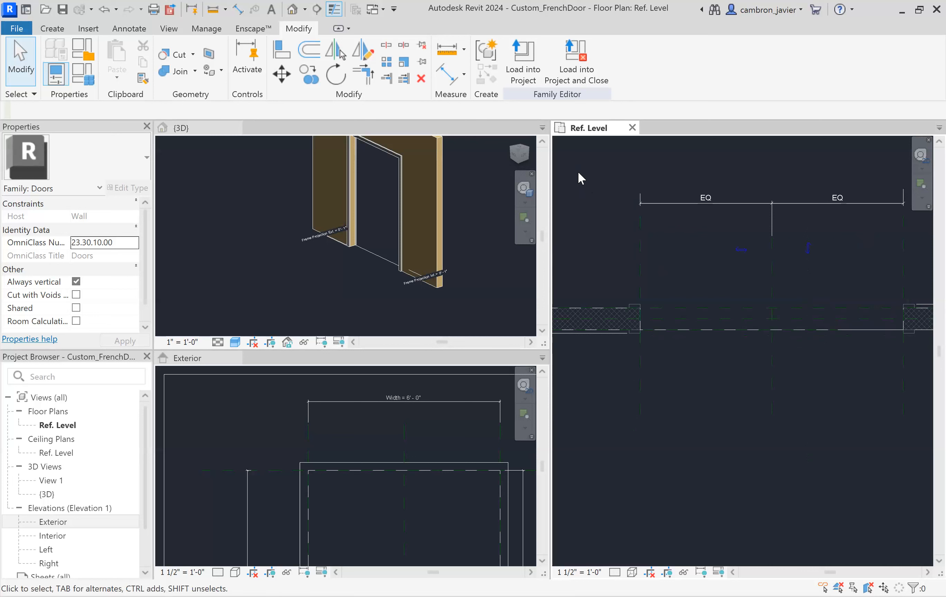
Draw a horizontal reference plane across the door opening in the Ref. Level plan, about 1 3/32" inside the Exterior reference plane
{"action": "left_click", "coordinate": [52, 29]}
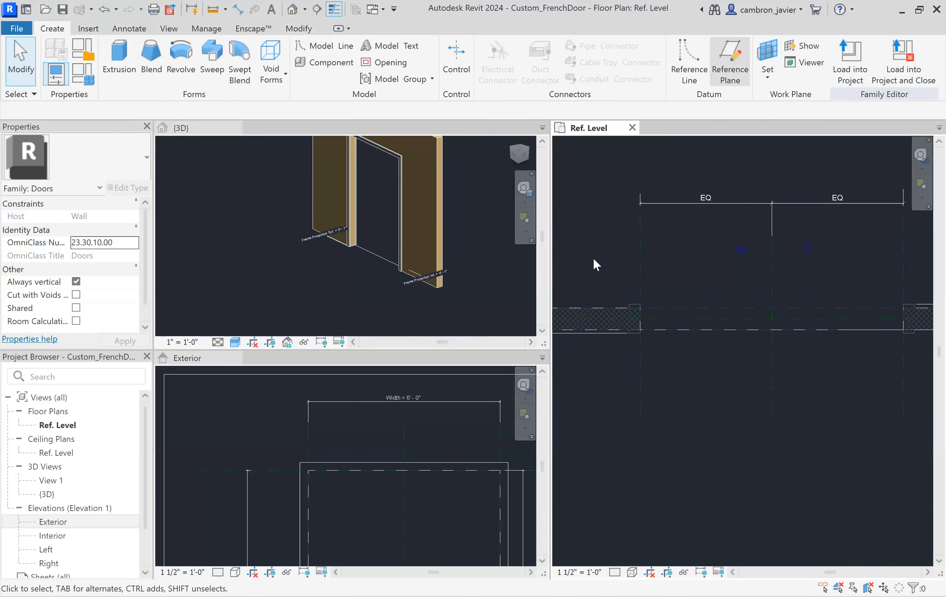
{"action": "key", "text": "r"}
{"action": "key", "text": "p"}
{"action": "scroll", "coordinate": [893, 263], "scroll_direction": "up", "scroll_amount": 2}
{"action": "left_click", "coordinate": [763, 264]}
{"action": "scroll", "coordinate": [763, 265], "scroll_direction": "down", "scroll_amount": 2}
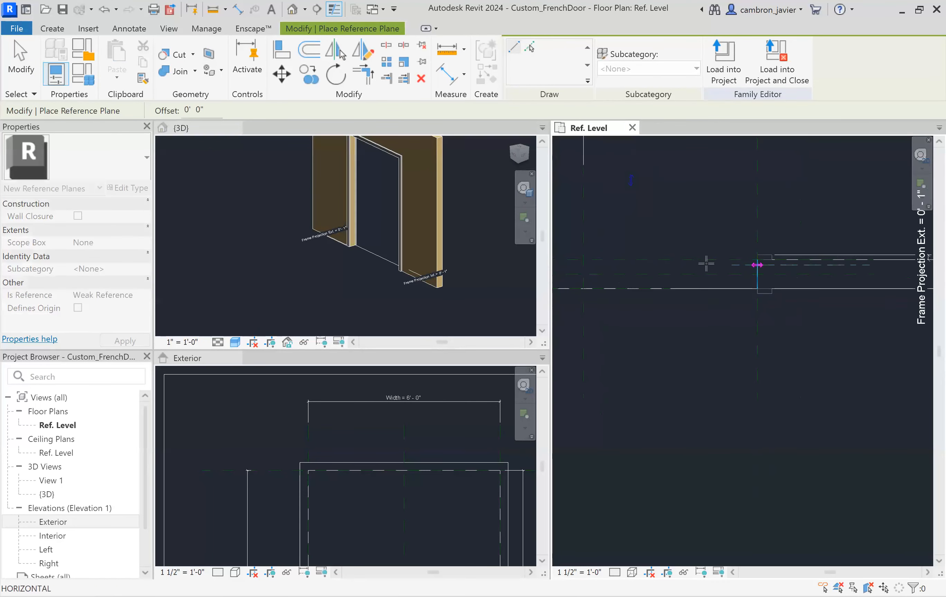
{"action": "middle_click_drag", "start_coordinate": [706, 264], "coordinate": [846, 266]}
{"action": "middle_click_drag", "start_coordinate": [652, 266], "coordinate": [752, 267]}
{"action": "scroll", "coordinate": [630, 266], "scroll_direction": "up", "scroll_amount": 2}
{"action": "left_click", "coordinate": [628, 267]}
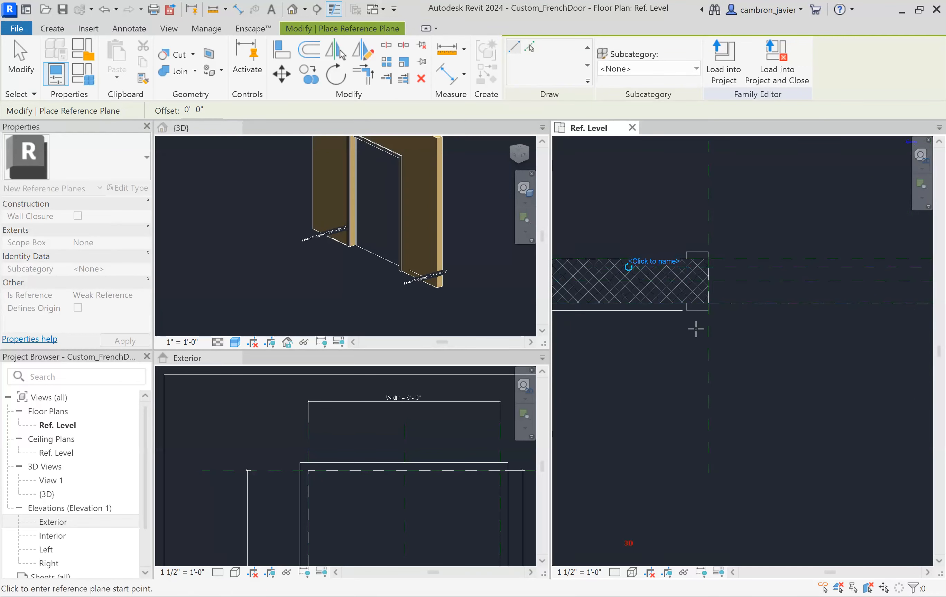
{"action": "key", "text": "Escape"}
{"action": "scroll", "coordinate": [733, 266], "scroll_direction": "up", "scroll_amount": 1}
{"action": "left_click", "coordinate": [733, 266]}
{"action": "left_click", "coordinate": [622, 211]}
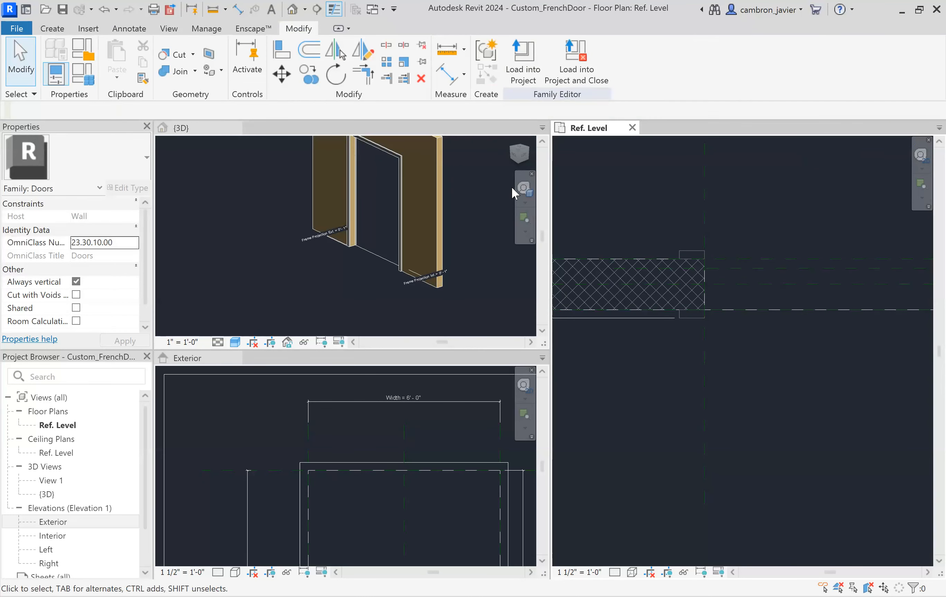
{"action": "left_click", "coordinate": [450, 77]}
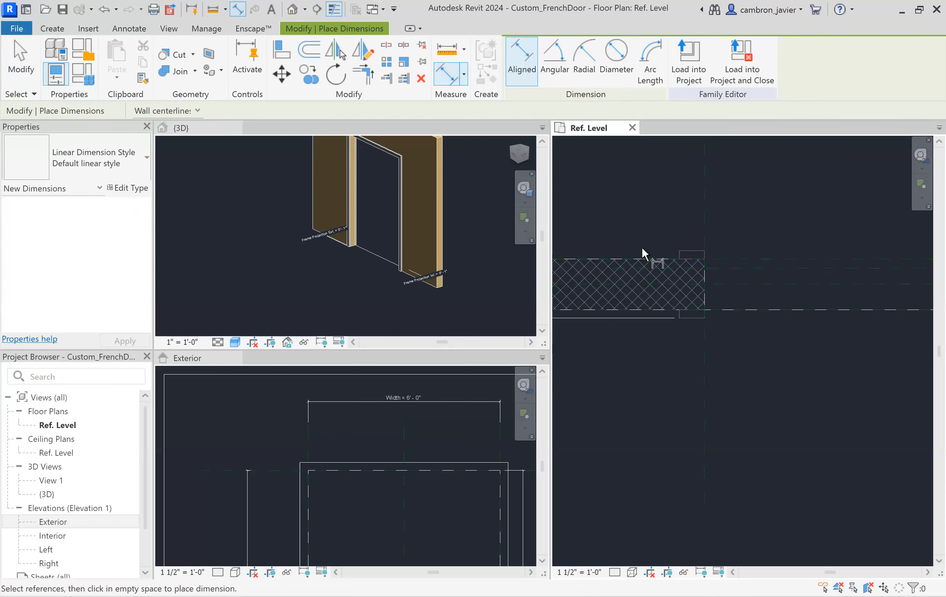
{"action": "scroll", "coordinate": [627, 220], "scroll_direction": "down", "scroll_amount": 3}
{"action": "middle_click_drag", "start_coordinate": [625, 220], "coordinate": [655, 268]}
{"action": "scroll", "coordinate": [671, 271], "scroll_direction": "up", "scroll_amount": 4}
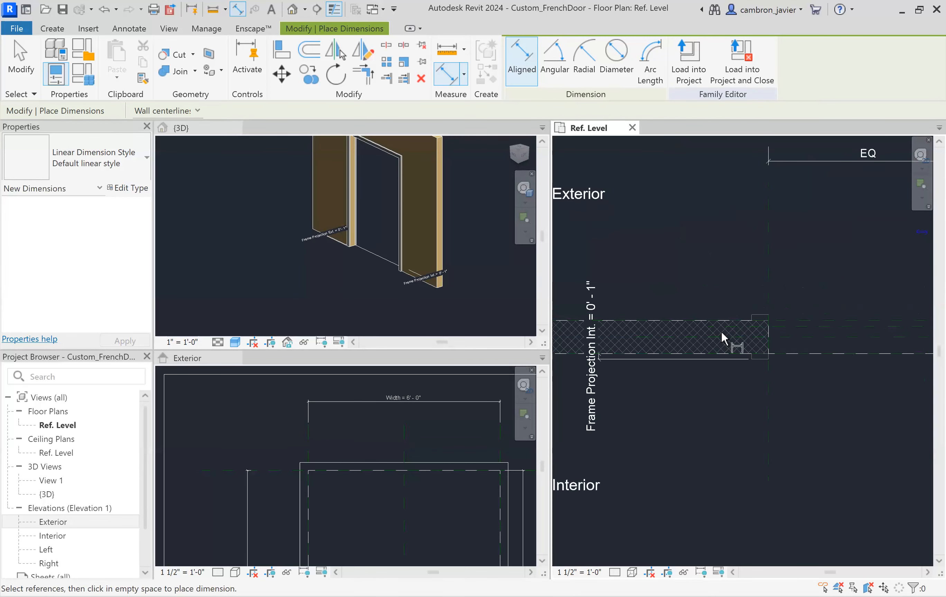
{"action": "scroll", "coordinate": [717, 320], "scroll_direction": "down", "scroll_amount": 3}
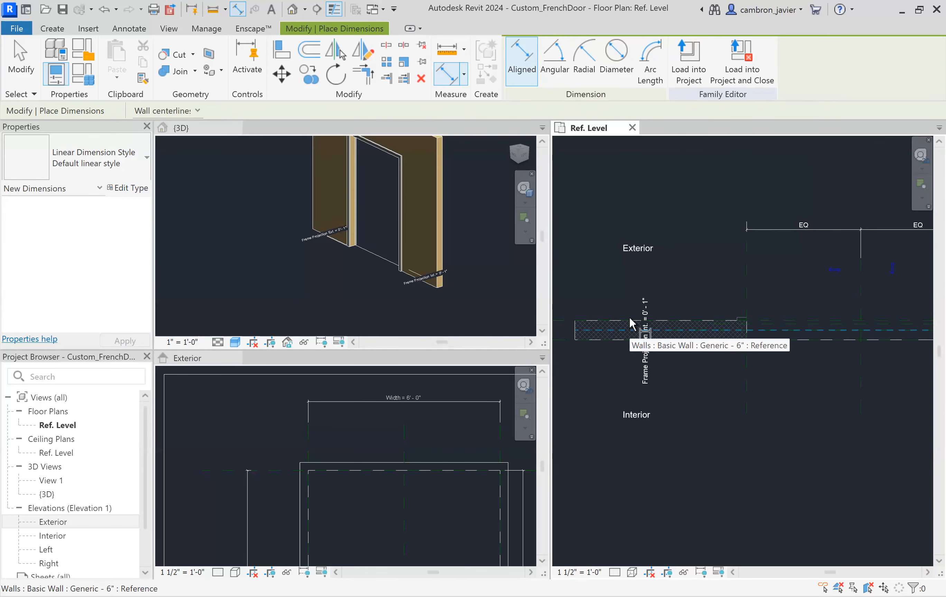
{"action": "scroll", "coordinate": [737, 324], "scroll_direction": "up", "scroll_amount": 3}
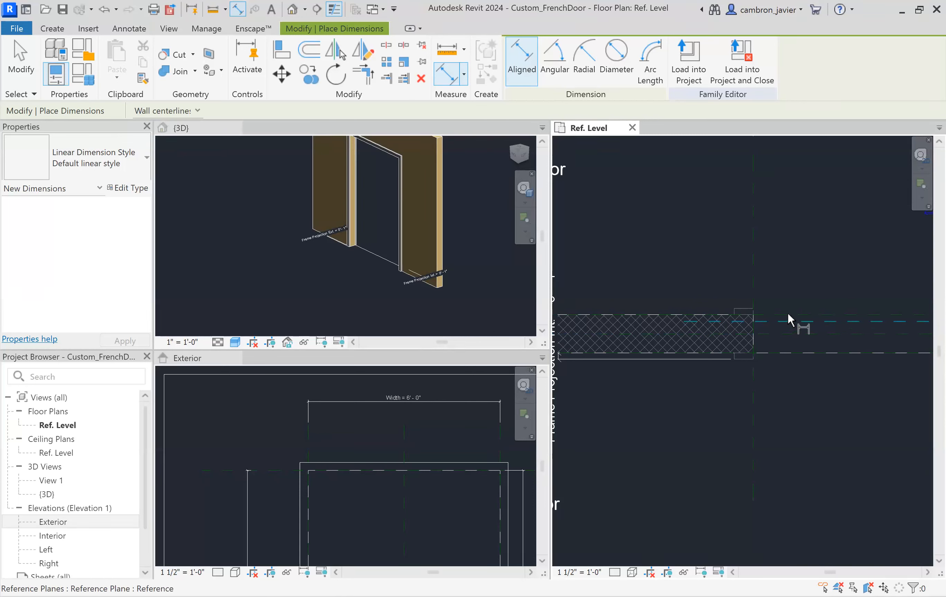
{"action": "scroll", "coordinate": [787, 312], "scroll_direction": "down", "scroll_amount": 2}
{"action": "scroll", "coordinate": [797, 300], "scroll_direction": "up", "scroll_amount": 3}
{"action": "left_click", "coordinate": [724, 293]}
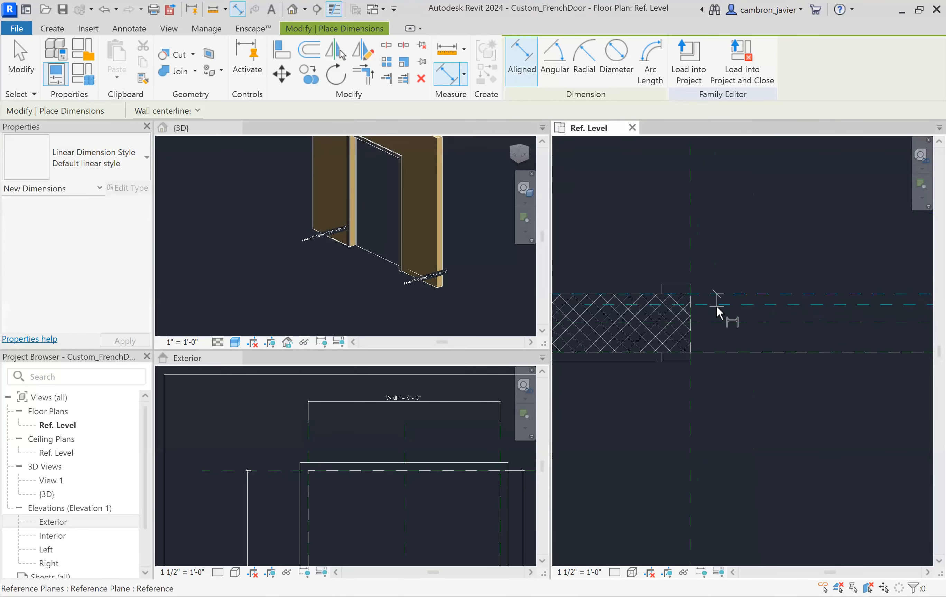
{"action": "left_click", "coordinate": [721, 304]}
{"action": "scroll", "coordinate": [634, 313], "scroll_direction": "down", "scroll_amount": 2}
{"action": "middle_click_drag", "start_coordinate": [628, 317], "coordinate": [804, 326]}
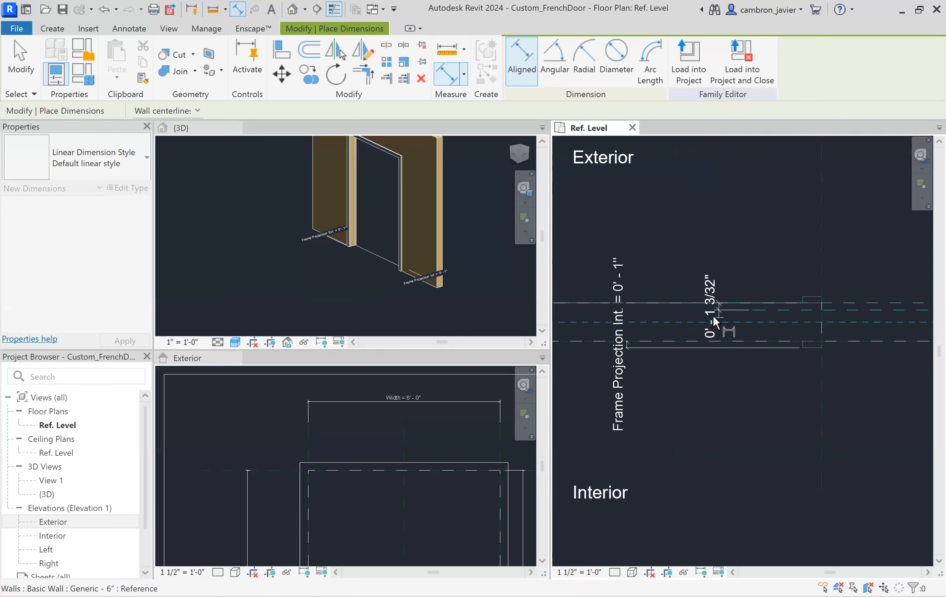
{"action": "scroll", "coordinate": [729, 312], "scroll_direction": "up", "scroll_amount": 3}
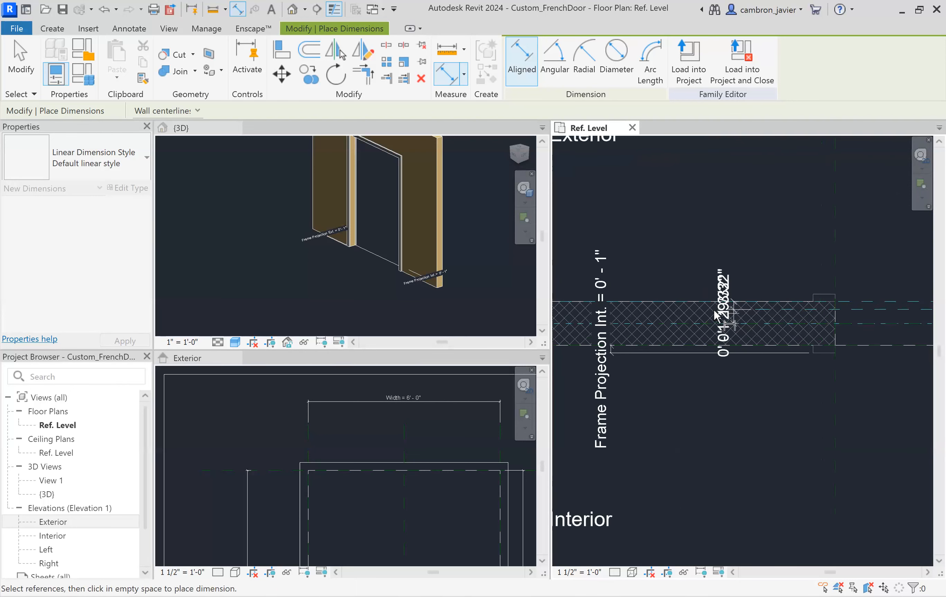
{"action": "middle_click_drag", "start_coordinate": [910, 314], "coordinate": [730, 309]}
{"action": "key", "text": "Escape"}
{"action": "key", "text": "Escape"}
{"action": "key", "text": "d"}
{"action": "key", "text": "i"}
{"action": "key", "text": "Escape"}
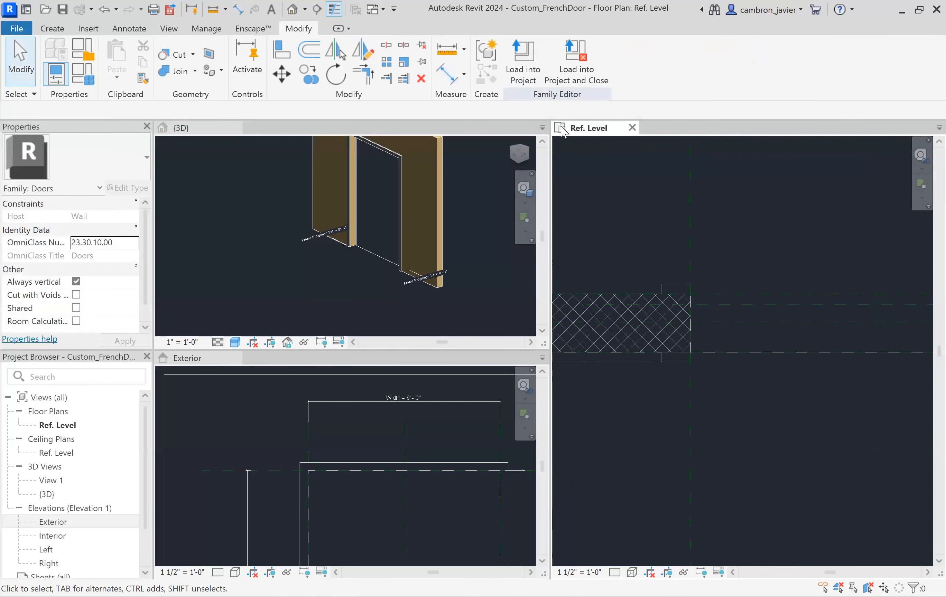
Place an aligned dimension between the Exterior reference plane and the new reference plane just inside it, over the wall beside the opening
{"action": "key", "text": "d"}
{"action": "key", "text": "i"}
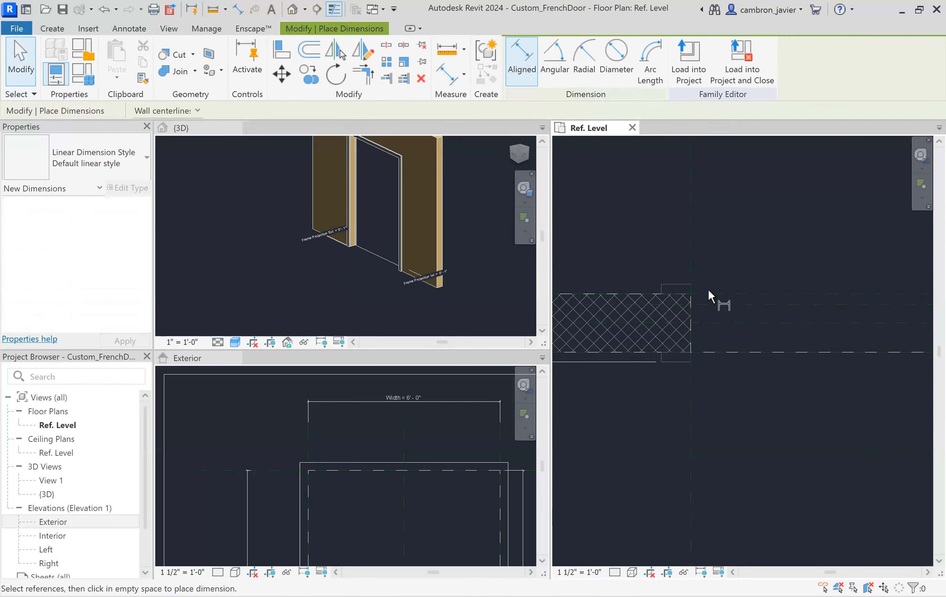
{"action": "left_click", "coordinate": [718, 300]}
{"action": "scroll", "coordinate": [627, 308], "scroll_direction": "down", "scroll_amount": 1}
{"action": "middle_click_drag", "start_coordinate": [622, 314], "coordinate": [762, 326]}
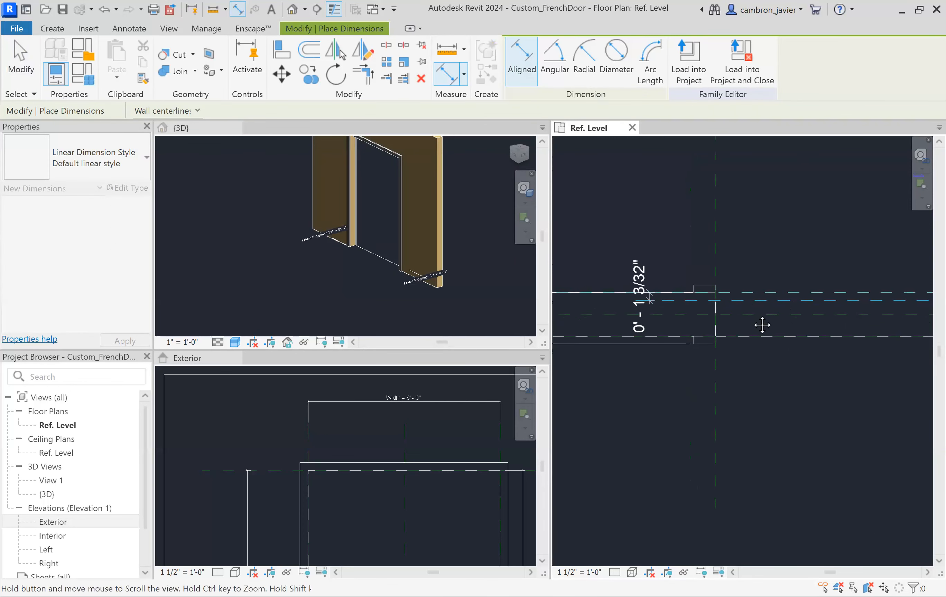
{"action": "scroll", "coordinate": [697, 315], "scroll_direction": "up", "scroll_amount": 1}
{"action": "scroll", "coordinate": [694, 313], "scroll_direction": "up", "scroll_amount": 1}
{"action": "left_click", "coordinate": [691, 311]}
{"action": "scroll", "coordinate": [674, 293], "scroll_direction": "down", "scroll_amount": 1}
{"action": "scroll", "coordinate": [686, 327], "scroll_direction": "down", "scroll_amount": 1}
{"action": "scroll", "coordinate": [674, 320], "scroll_direction": "down", "scroll_amount": 1}
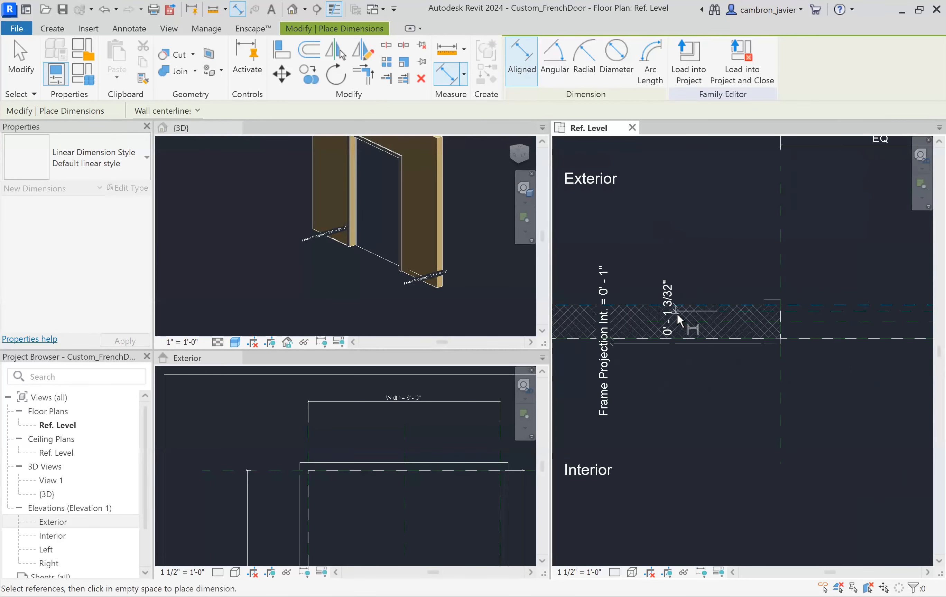
{"action": "scroll", "coordinate": [675, 322], "scroll_direction": "down", "scroll_amount": 2}
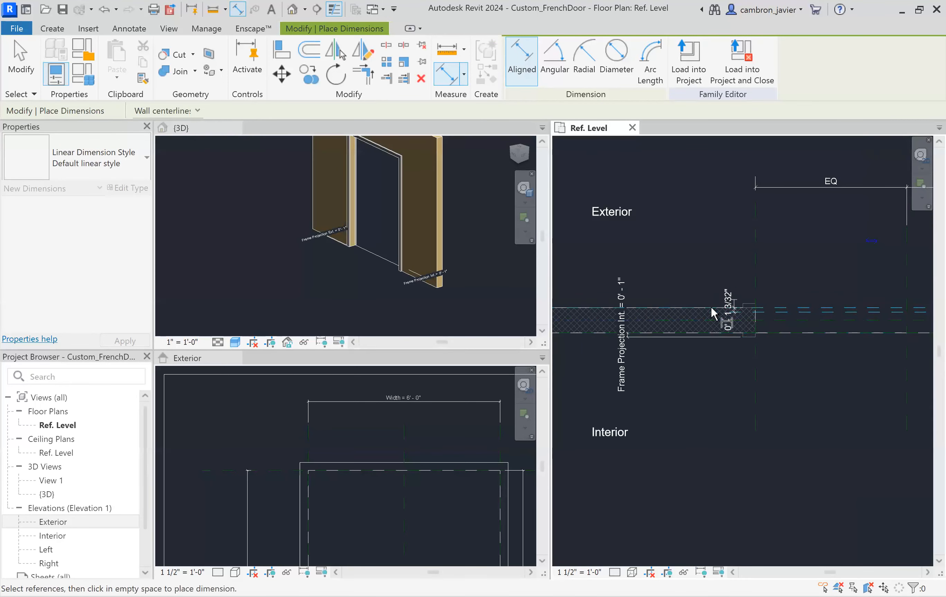
{"action": "scroll", "coordinate": [678, 316], "scroll_direction": "up", "scroll_amount": 3}
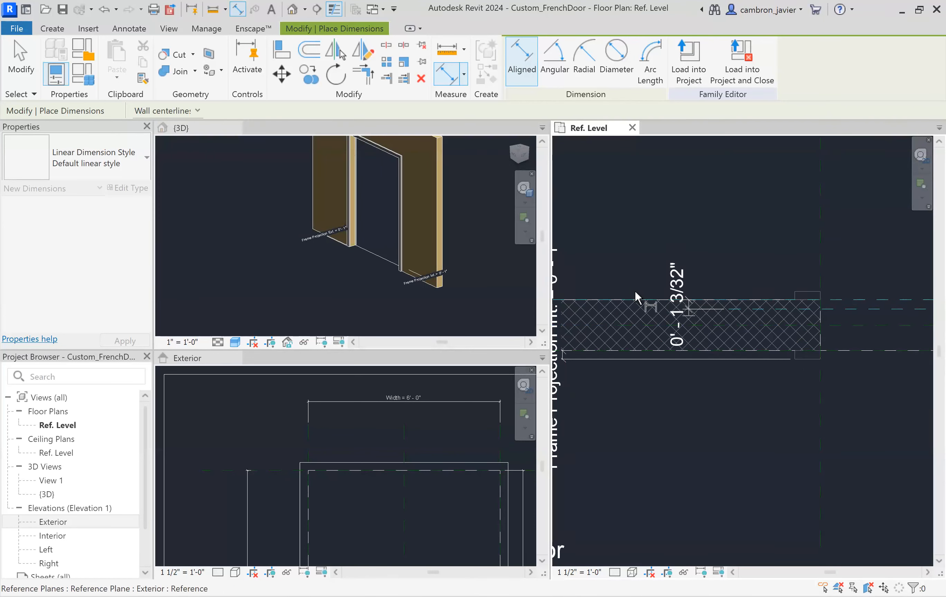
{"action": "scroll", "coordinate": [639, 295], "scroll_direction": "up", "scroll_amount": 3}
{"action": "middle_click_drag", "start_coordinate": [658, 304], "coordinate": [771, 301]}
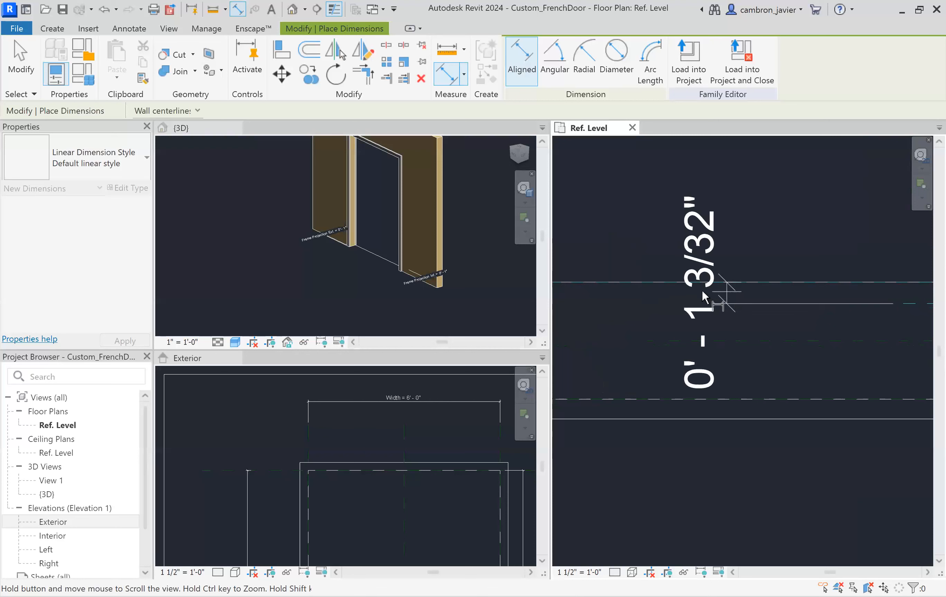
{"action": "scroll", "coordinate": [642, 283], "scroll_direction": "up", "scroll_amount": 1}
{"action": "scroll", "coordinate": [626, 164], "scroll_direction": "down", "scroll_amount": 2}
{"action": "mouse_move", "coordinate": [629, 173]}
{"action": "middle_mouse_down"}
{"action": "mouse_move", "coordinate": [658, 266]}
{"action": "mouse_move", "coordinate": [660, 257]}
{"action": "middle_mouse_up"}
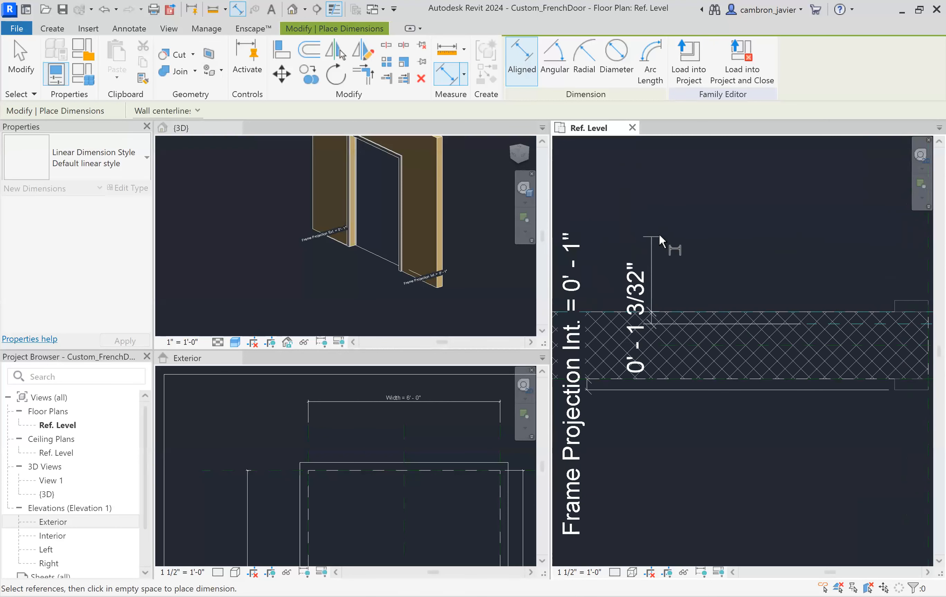
{"action": "left_click", "coordinate": [672, 207]}
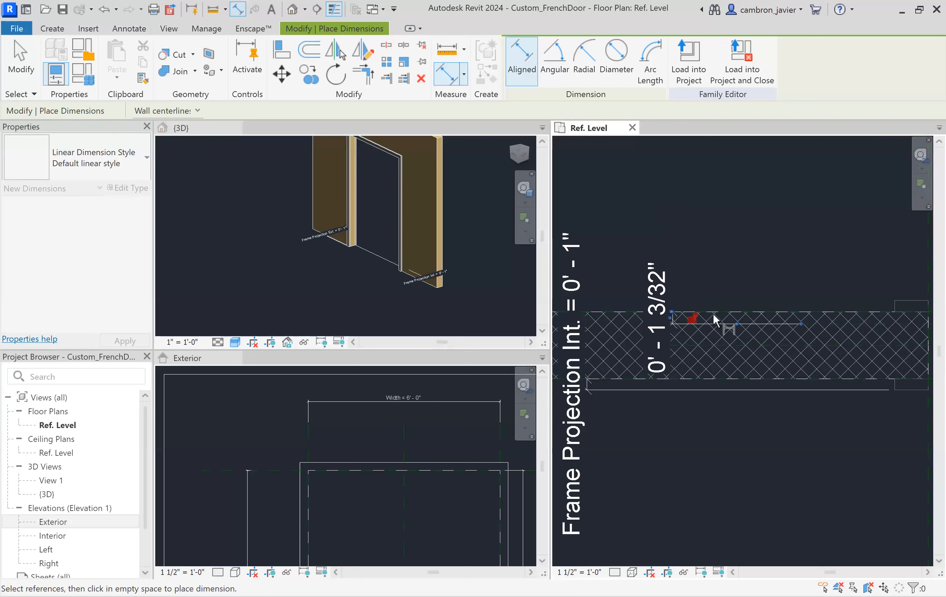
{"action": "key", "text": "Escape"}
{"action": "key", "text": "Escape"}
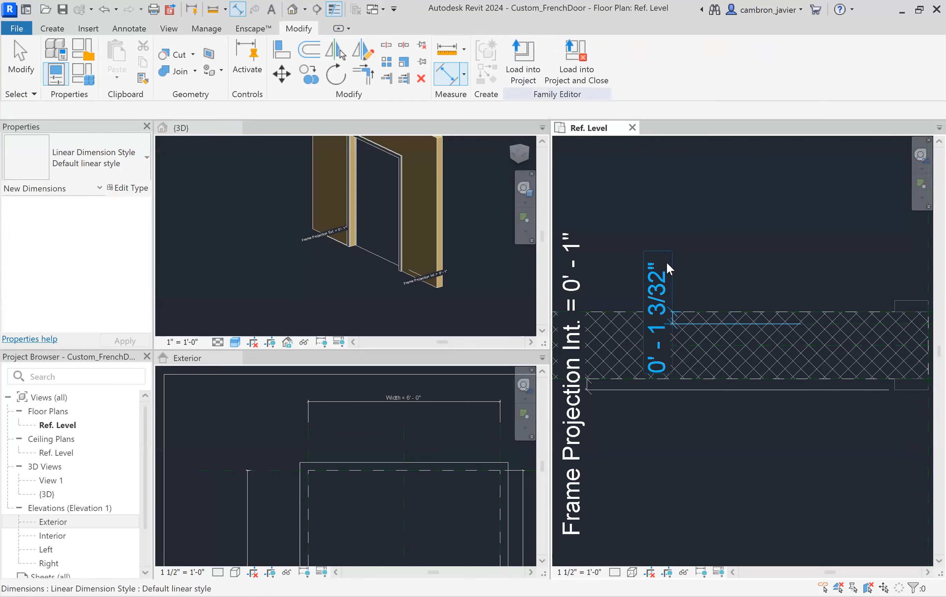
Label the new dimension with a new family type parameter named Door Thickness, grouped under Dimensions
{"action": "scroll", "coordinate": [682, 271], "scroll_direction": "down", "scroll_amount": 2}
{"action": "middle_click_drag", "start_coordinate": [700, 276], "coordinate": [657, 290]}
{"action": "left_click", "coordinate": [626, 293]}
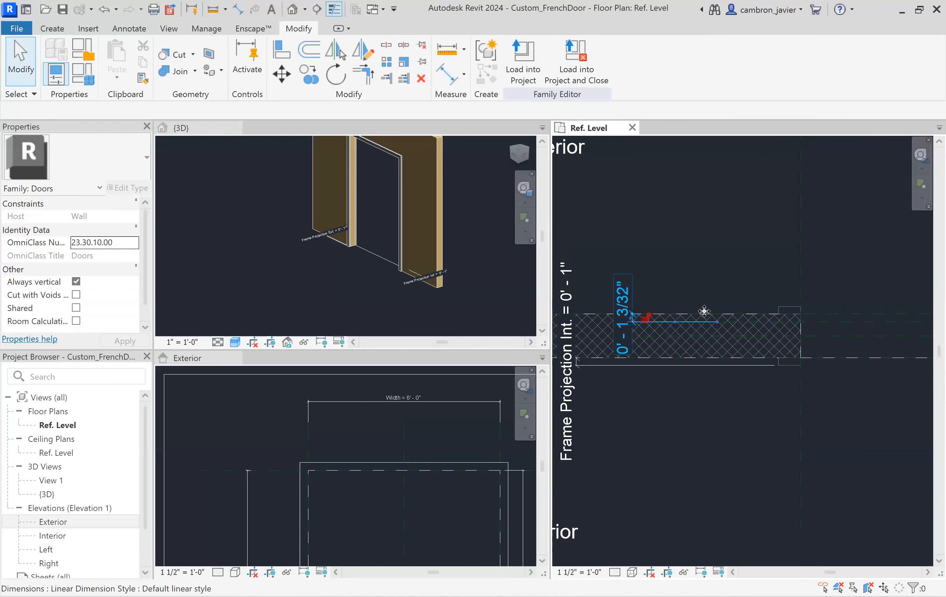
{"action": "middle_click_drag", "start_coordinate": [720, 293], "coordinate": [712, 318]}
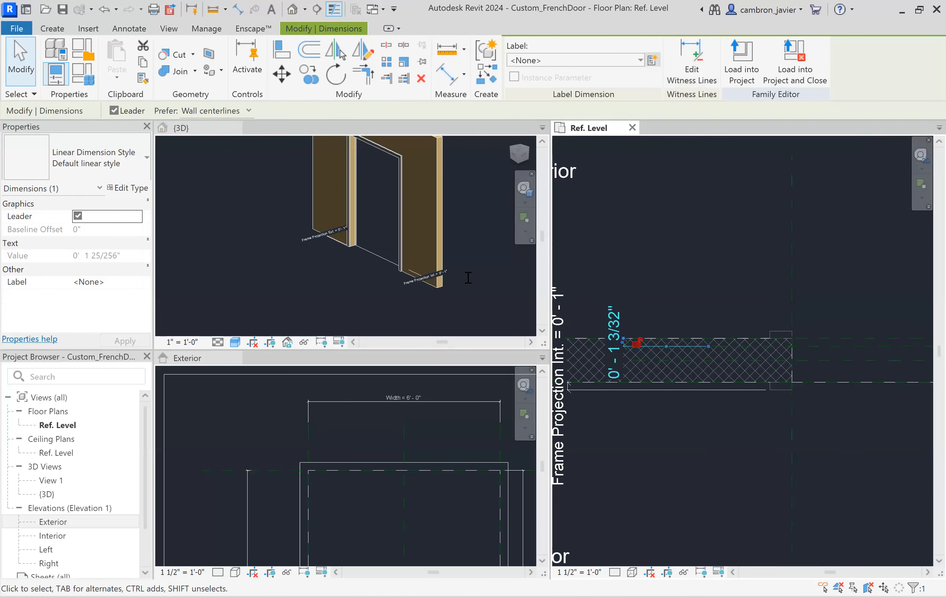
{"action": "type", "text": "Door Thi"}
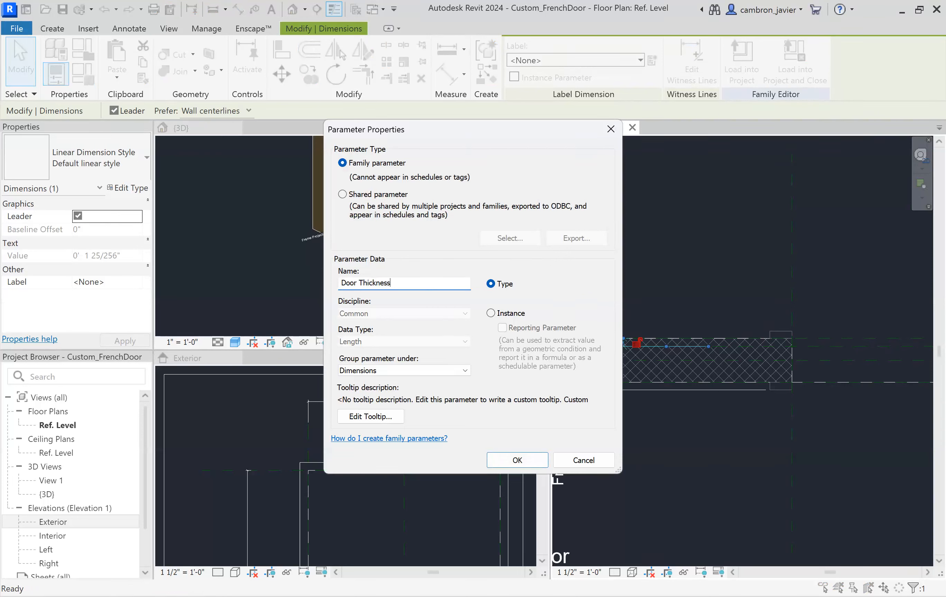
{"action": "type", "text": "ckness"}
{"action": "left_click", "coordinate": [509, 462]}
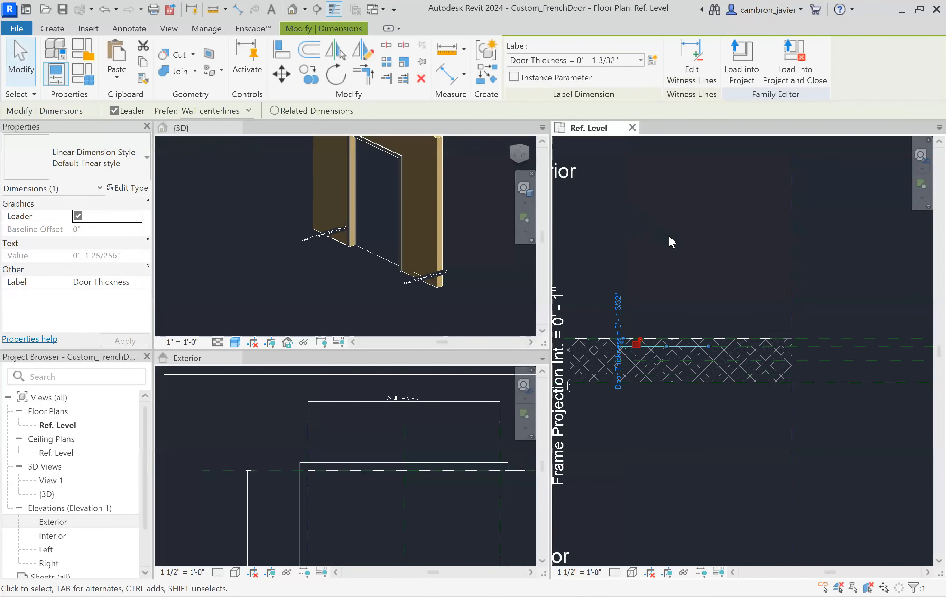
Set the Door Thickness dimension in the Ref. Level plan to 0' 1 3/4"
{"action": "left_click", "coordinate": [668, 236]}
{"action": "left_click", "coordinate": [618, 312]}
{"action": "left_click", "coordinate": [617, 311]}
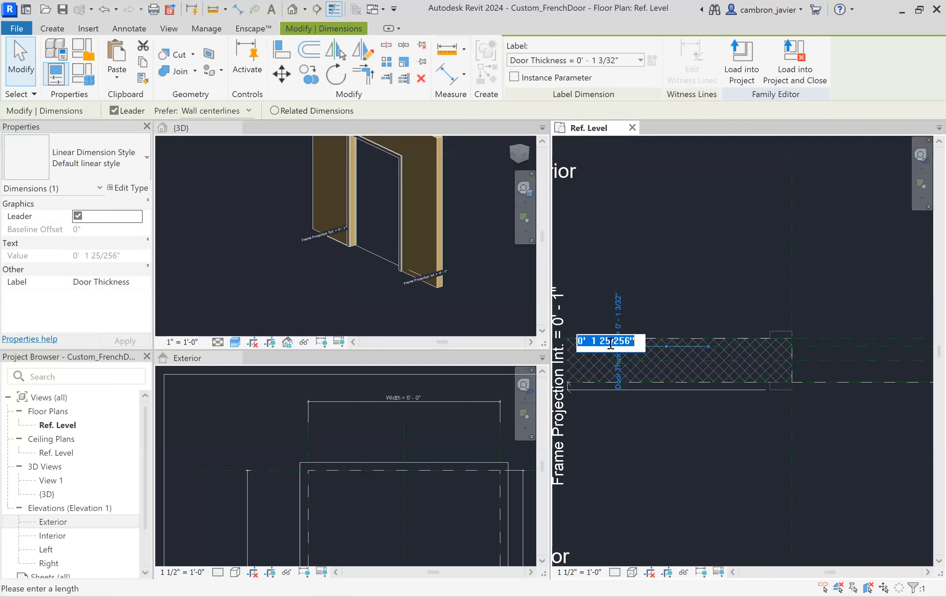
{"action": "type", "text": "0"}
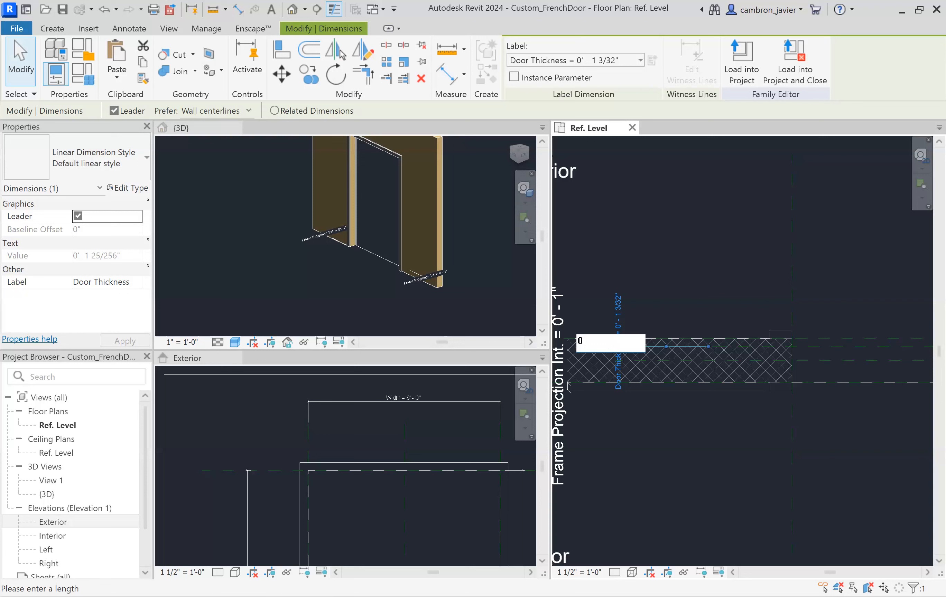
{"action": "type", "text": "/4"}
{"action": "key", "text": "Return"}
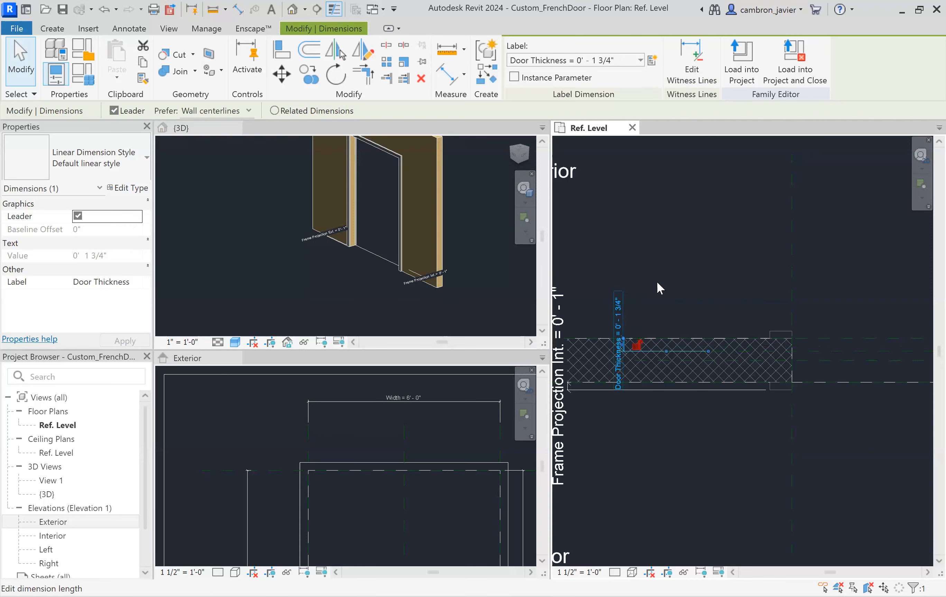
{"action": "left_click", "coordinate": [675, 263]}
{"action": "scroll", "coordinate": [676, 290], "scroll_direction": "down", "scroll_amount": 1}
{"action": "middle_click_drag", "start_coordinate": [788, 331], "coordinate": [688, 293]}
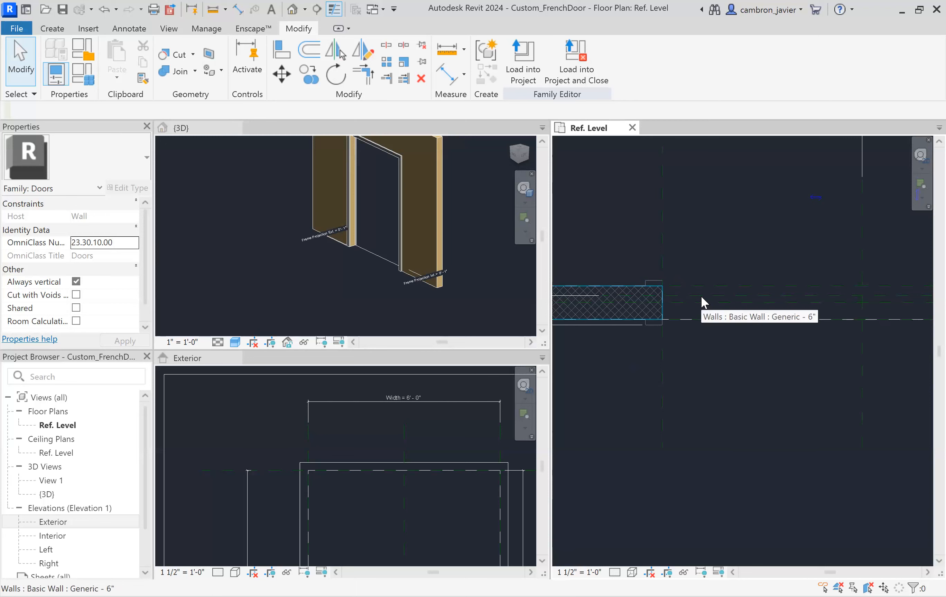
{"action": "scroll", "coordinate": [701, 296], "scroll_direction": "down", "scroll_amount": 1}
{"action": "middle_click_drag", "start_coordinate": [813, 304], "coordinate": [747, 272]}
{"action": "scroll", "coordinate": [690, 258], "scroll_direction": "up", "scroll_amount": 4}
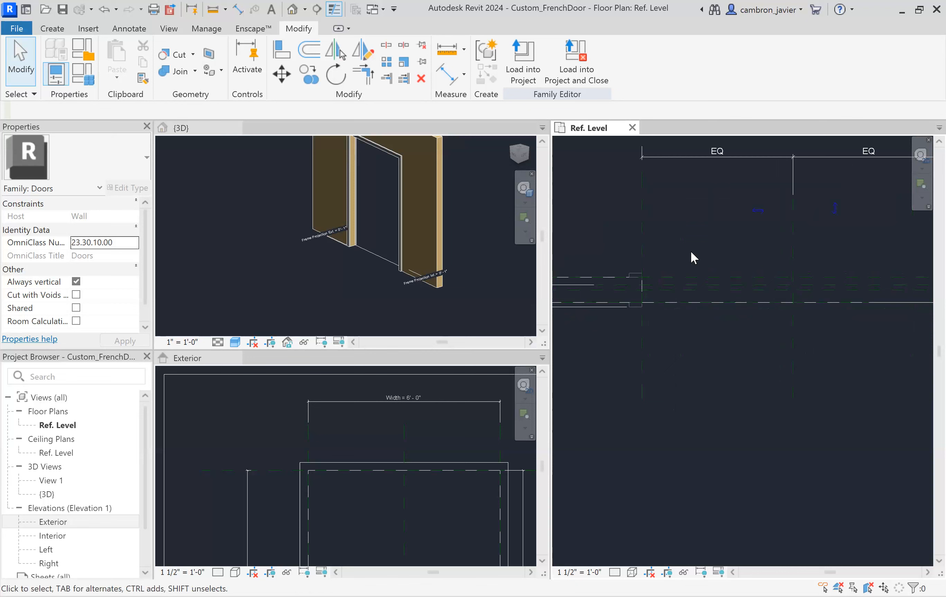
{"action": "scroll", "coordinate": [749, 250], "scroll_direction": "down", "scroll_amount": 1}
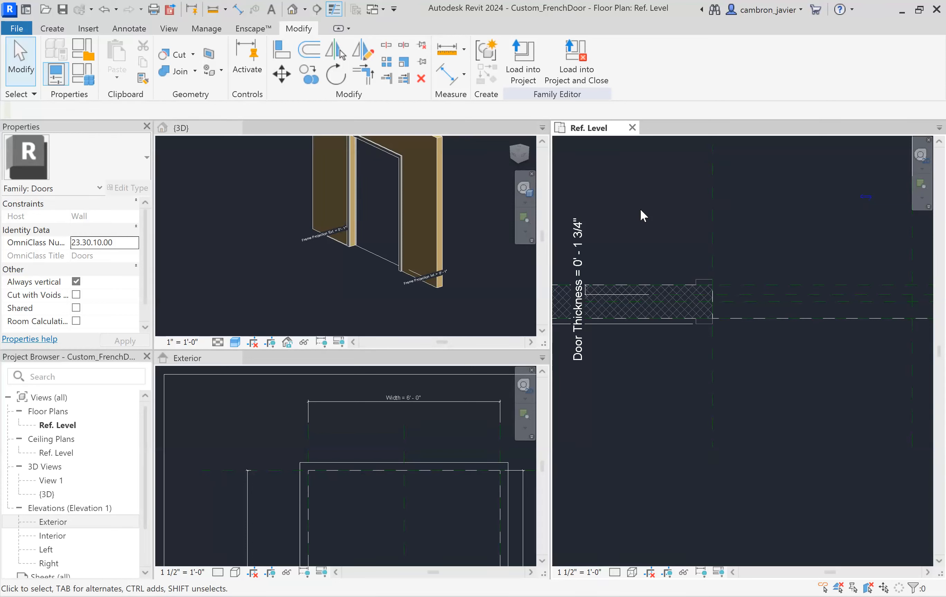
Flex the family by setting Door Thickness to 0' 3" in Family Types and applying it
{"action": "left_click", "coordinate": [85, 77]}
{"action": "left_click", "coordinate": [448, 276]}
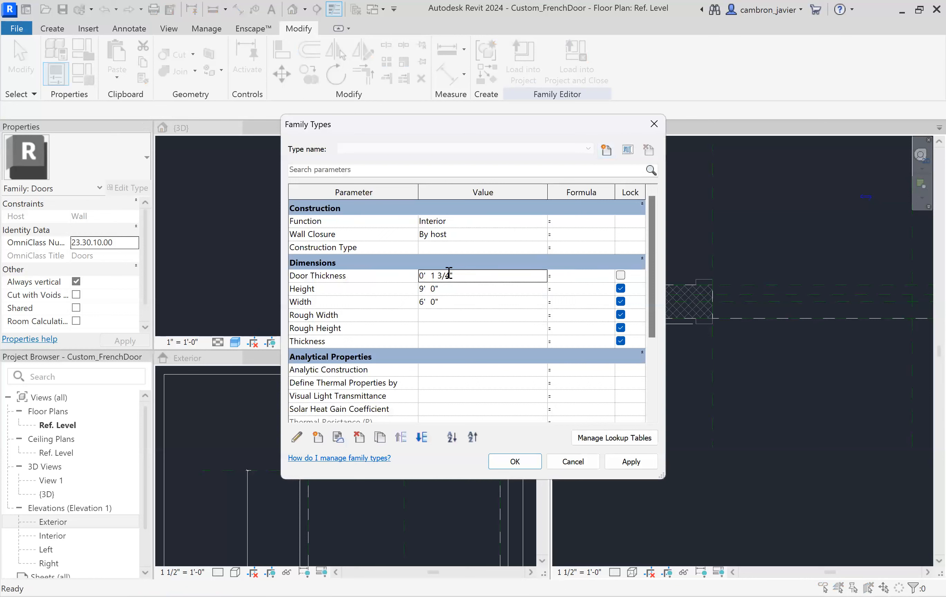
{"action": "left_click_drag", "start_coordinate": [473, 275], "coordinate": [359, 264]}
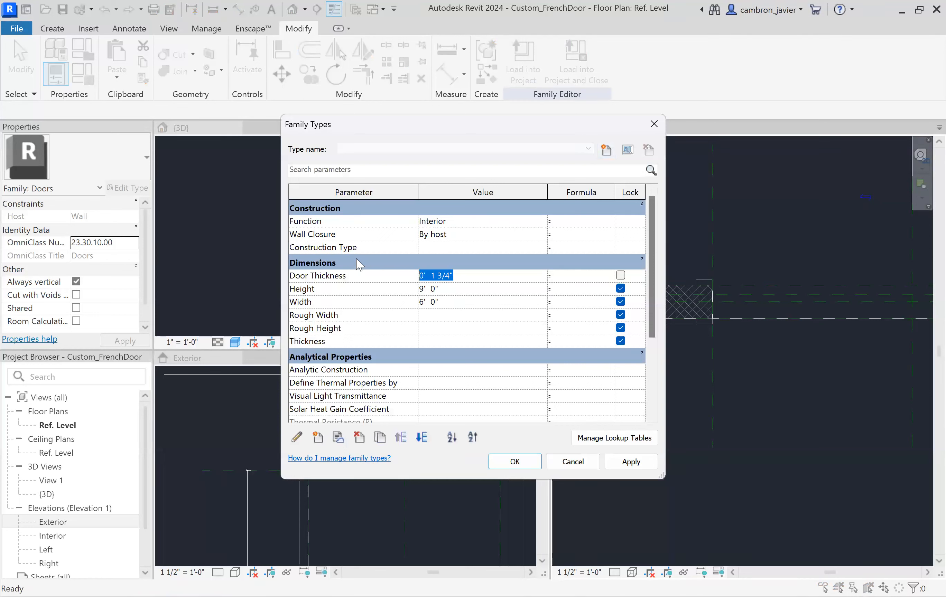
{"action": "type", "text": "0'  "}
{"action": "type", "text": "3"}
{"action": "left_click", "coordinate": [631, 462]}
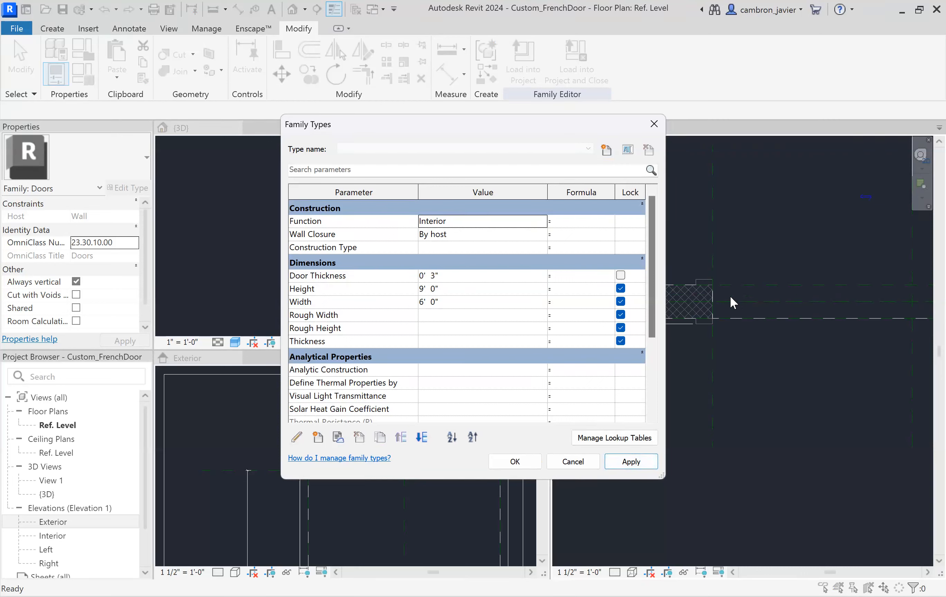
Restore Door Thickness to 0' 1 3/4" in Family Types, apply it and accept the dialog
{"action": "left_click", "coordinate": [445, 277]}
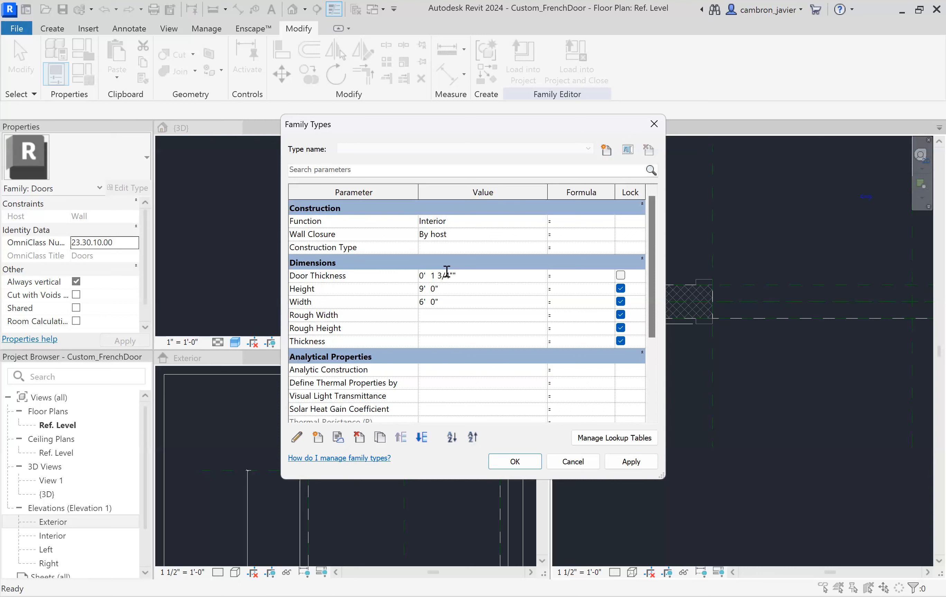
{"action": "left_click", "coordinate": [631, 462]}
{"action": "left_click", "coordinate": [514, 462]}
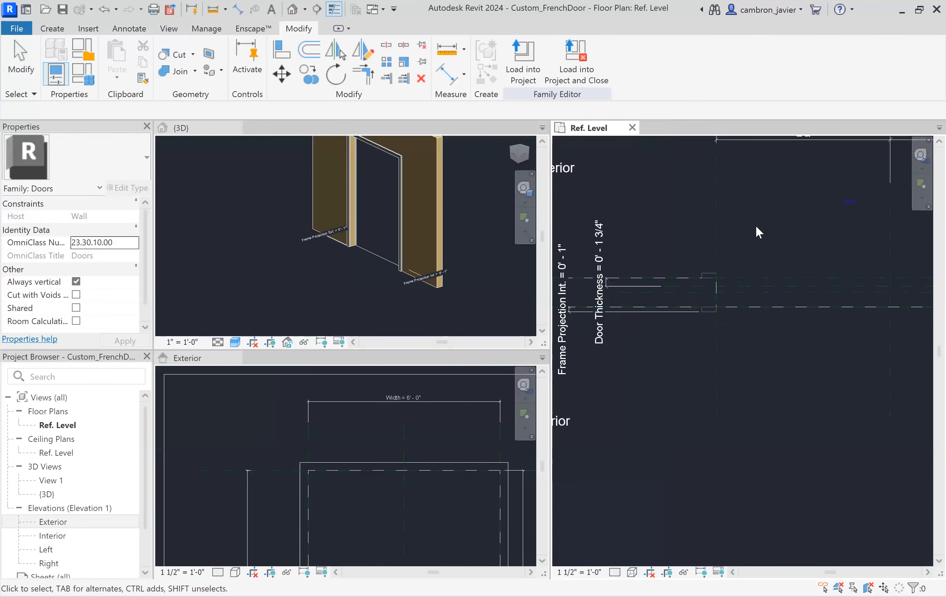
Start an Extrusion sketch in the Ref. Level plan
{"action": "middle_click_drag", "start_coordinate": [719, 252], "coordinate": [654, 268]}
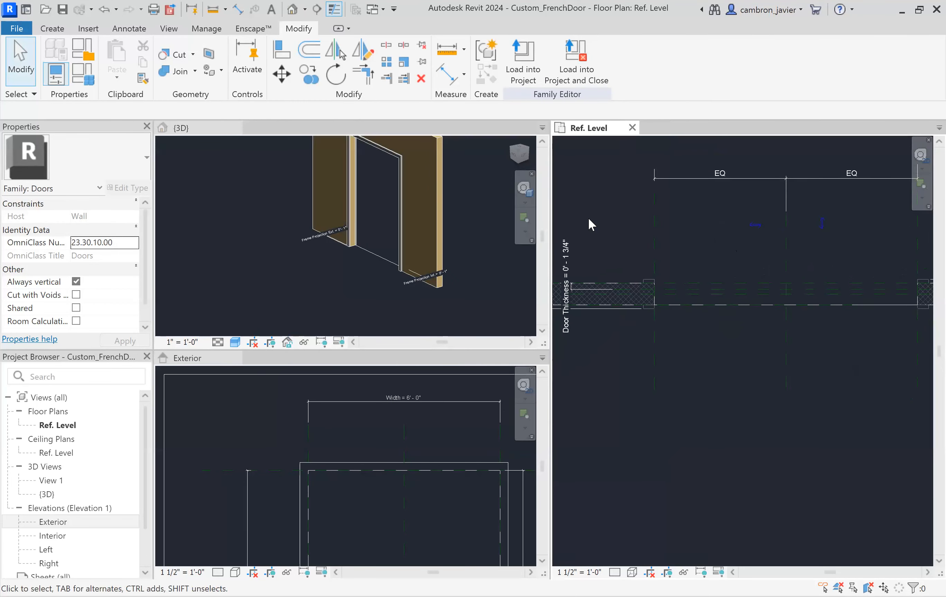
{"action": "left_click", "coordinate": [52, 29]}
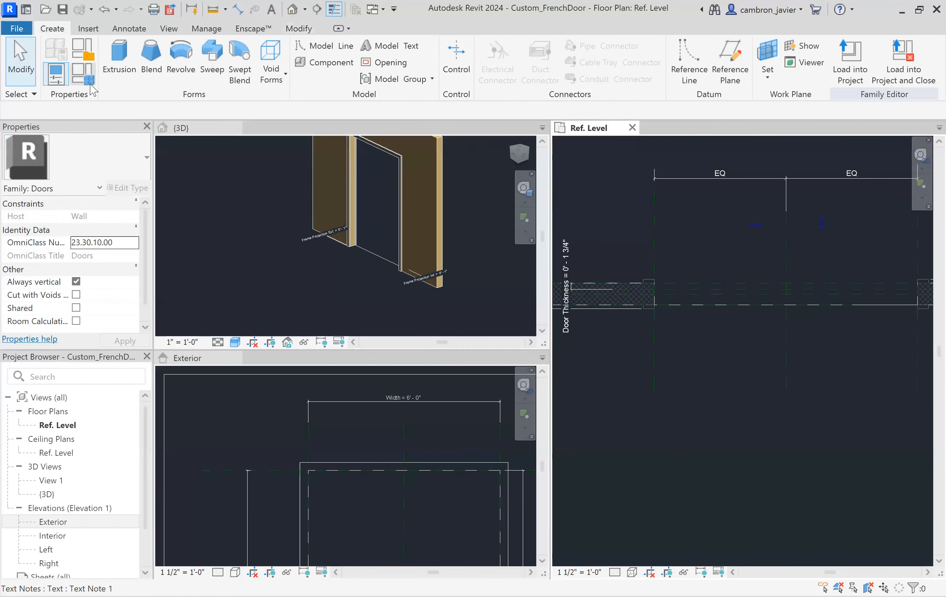
{"action": "left_click", "coordinate": [119, 61]}
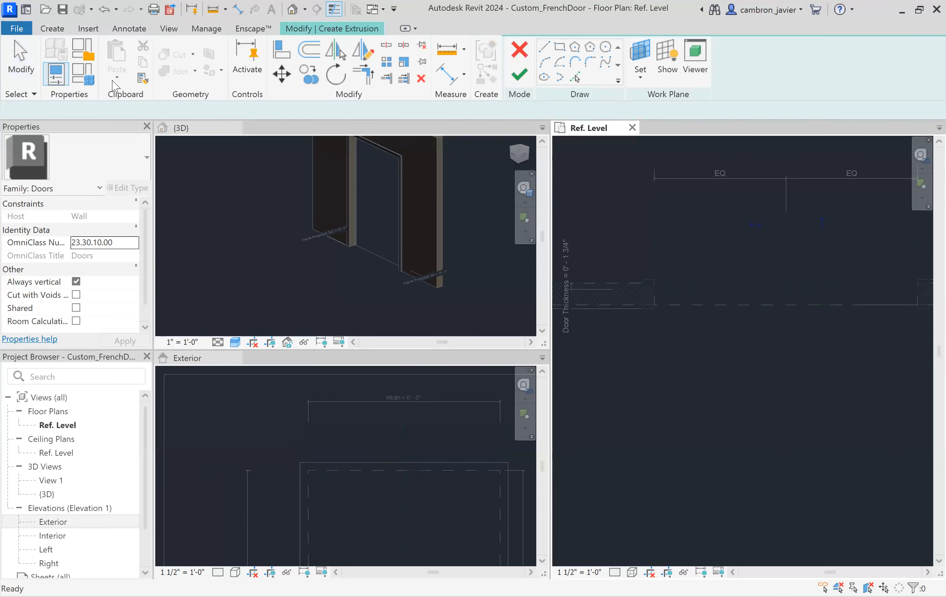
{"action": "scroll", "coordinate": [605, 298], "scroll_direction": "up", "scroll_amount": 1}
{"action": "scroll", "coordinate": [663, 277], "scroll_direction": "down", "scroll_amount": 3}
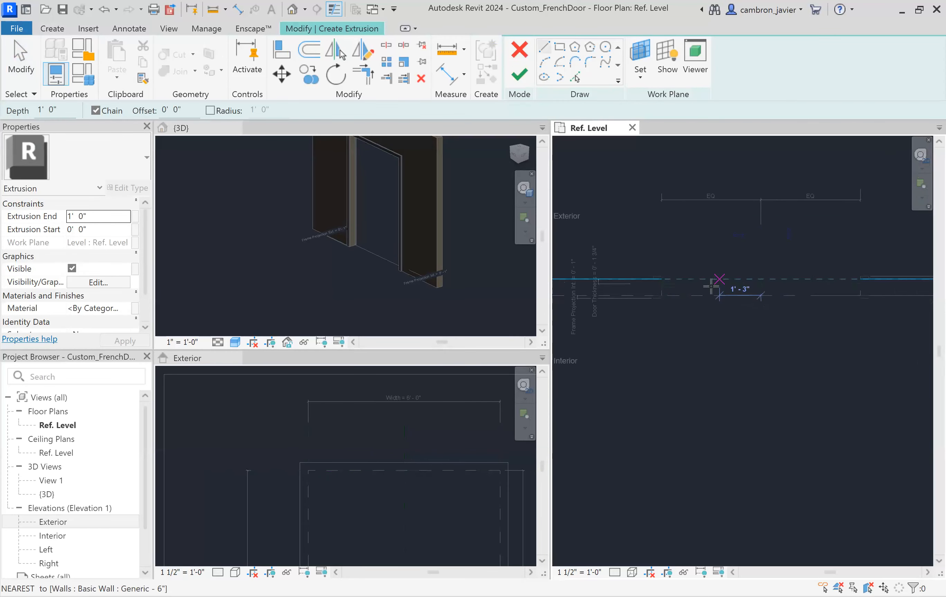
{"action": "middle_click_drag", "start_coordinate": [664, 237], "coordinate": [776, 259]}
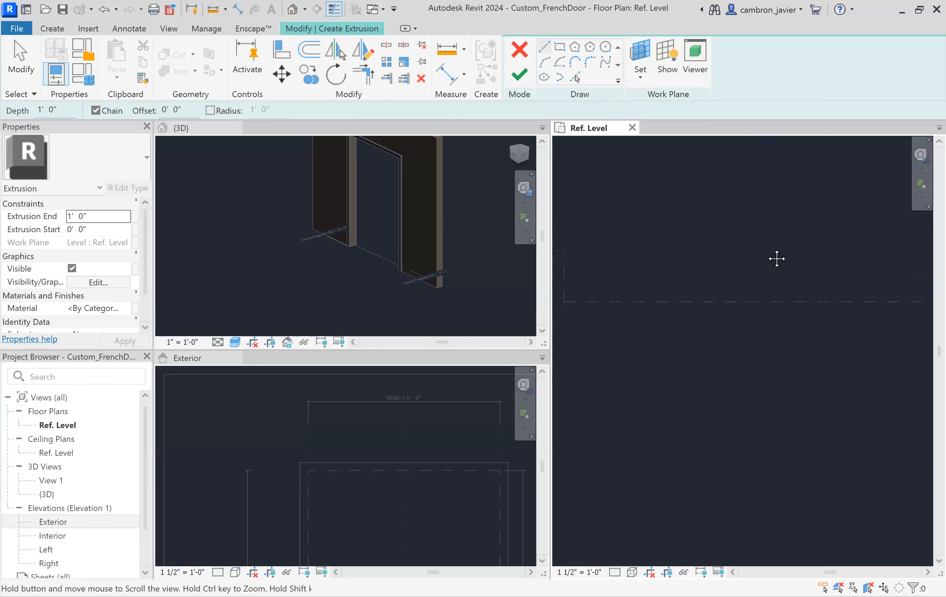
{"action": "left_click", "coordinate": [592, 264]}
{"action": "scroll", "coordinate": [672, 276], "scroll_direction": "down", "scroll_amount": 2}
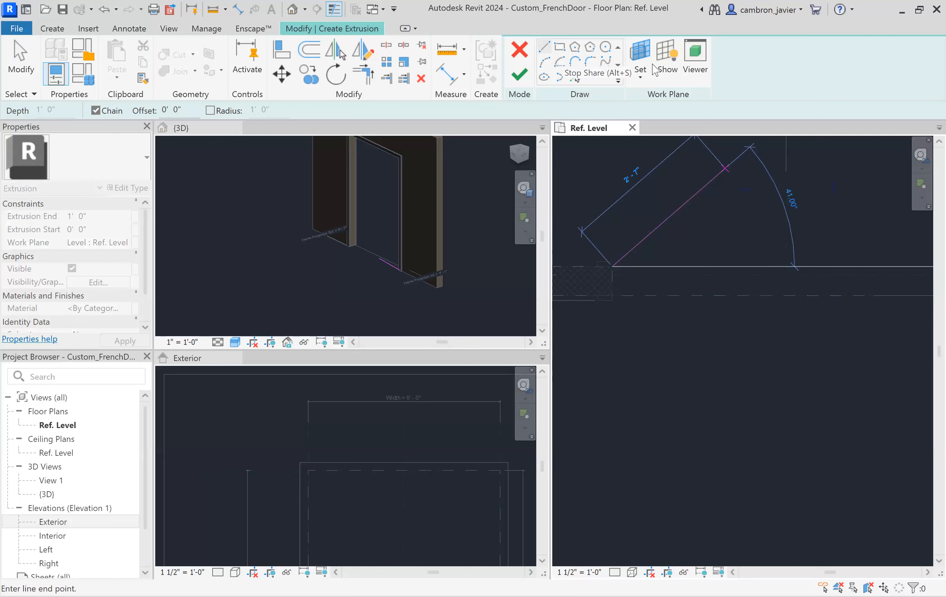
{"action": "key", "text": "Escape"}
{"action": "key", "text": "Escape"}
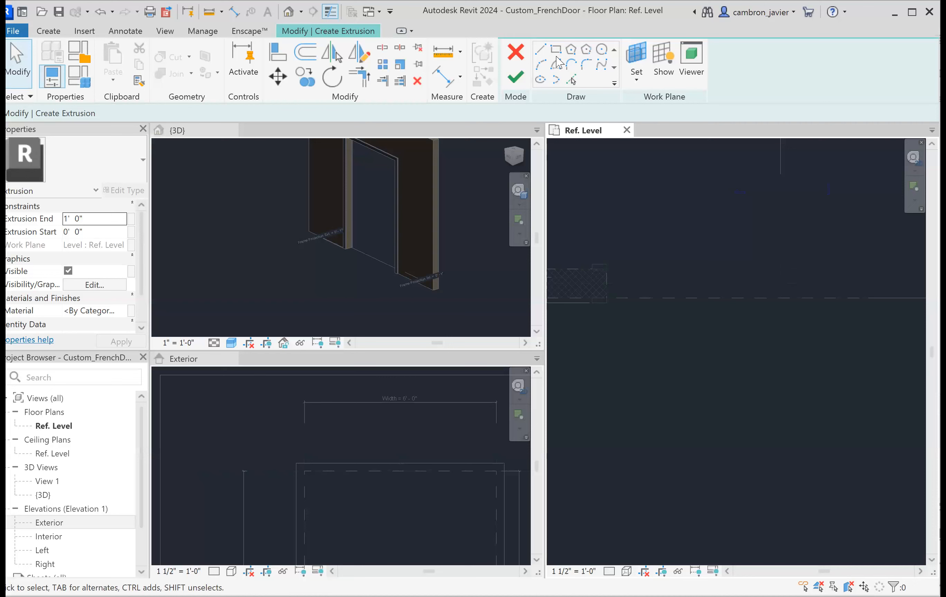
Sketch a 1 3/4" deep rectangle across the left half of the opening, from the Exterior corner of the jamb to the centre reference plane
{"action": "left_click", "coordinate": [555, 50]}
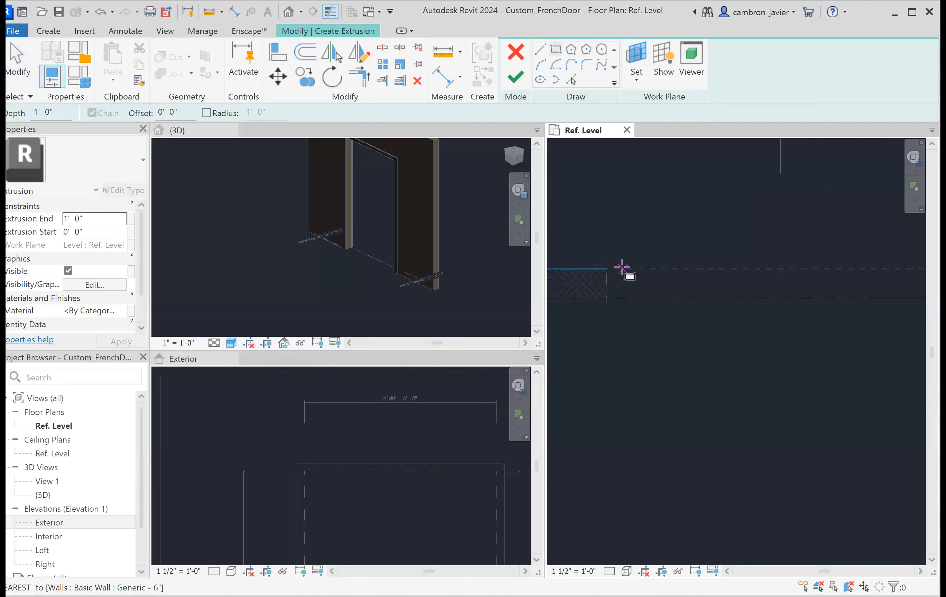
{"action": "left_click", "coordinate": [603, 269]}
{"action": "scroll", "coordinate": [694, 265], "scroll_direction": "down", "scroll_amount": 2}
{"action": "middle_click_drag", "start_coordinate": [726, 263], "coordinate": [656, 269]}
{"action": "scroll", "coordinate": [710, 272], "scroll_direction": "up", "scroll_amount": 2}
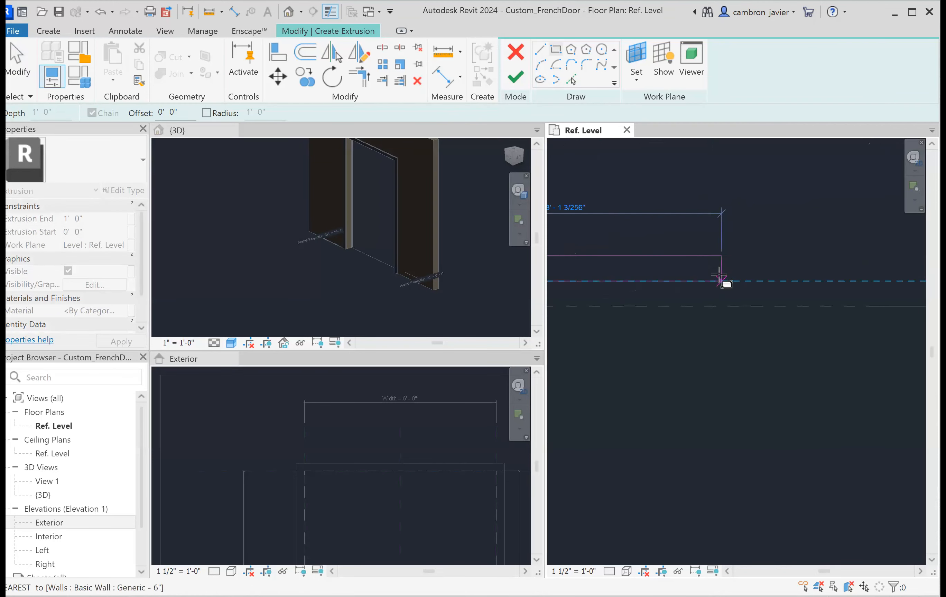
{"action": "left_click", "coordinate": [713, 271]}
Lock all four edges of the left door rectangle to the adjoining reference planes
{"action": "scroll", "coordinate": [717, 316], "scroll_direction": "down", "scroll_amount": 2}
{"action": "middle_click_drag", "start_coordinate": [661, 331], "coordinate": [788, 346]}
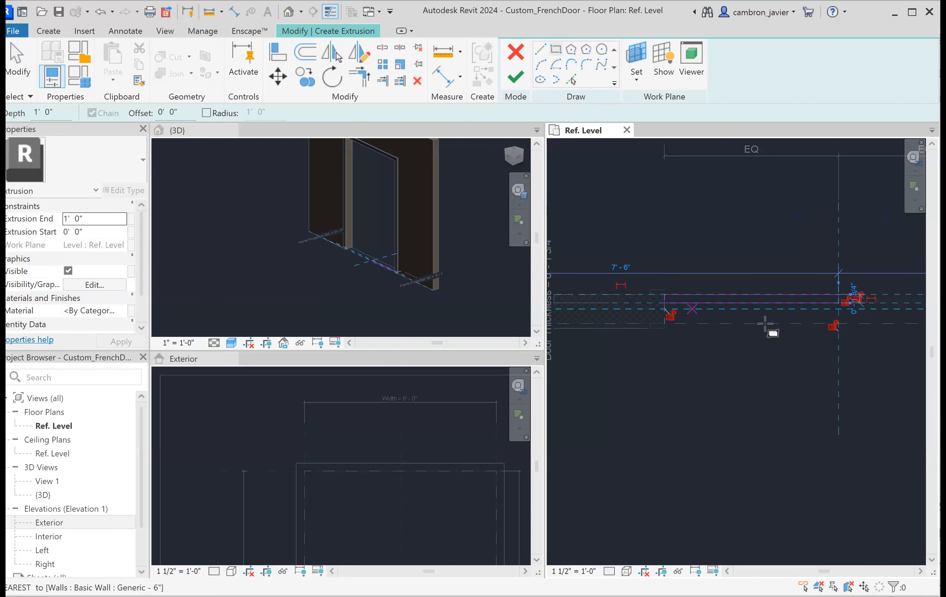
{"action": "left_click", "coordinate": [845, 301]}
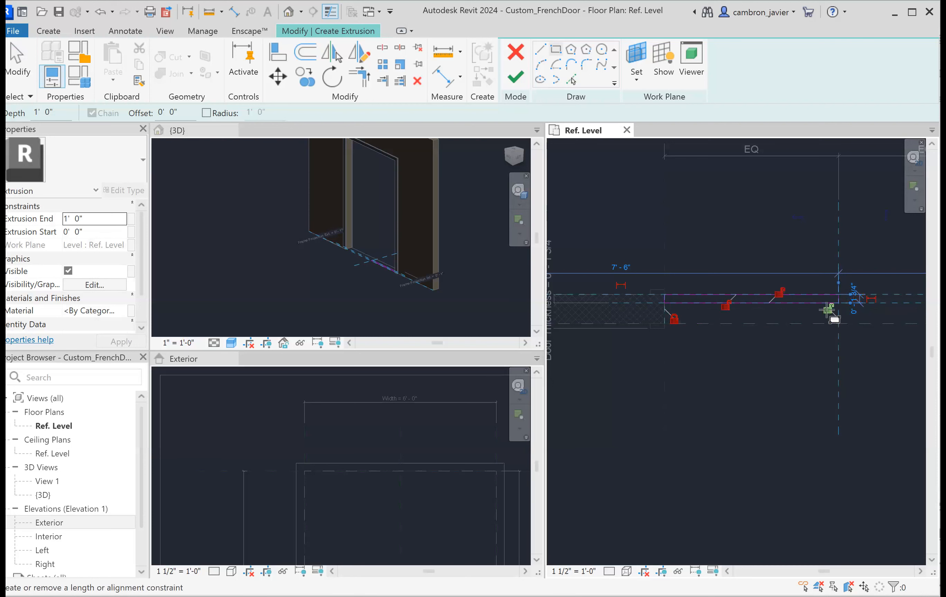
{"action": "left_click", "coordinate": [779, 293]}
{"action": "left_click", "coordinate": [726, 306]}
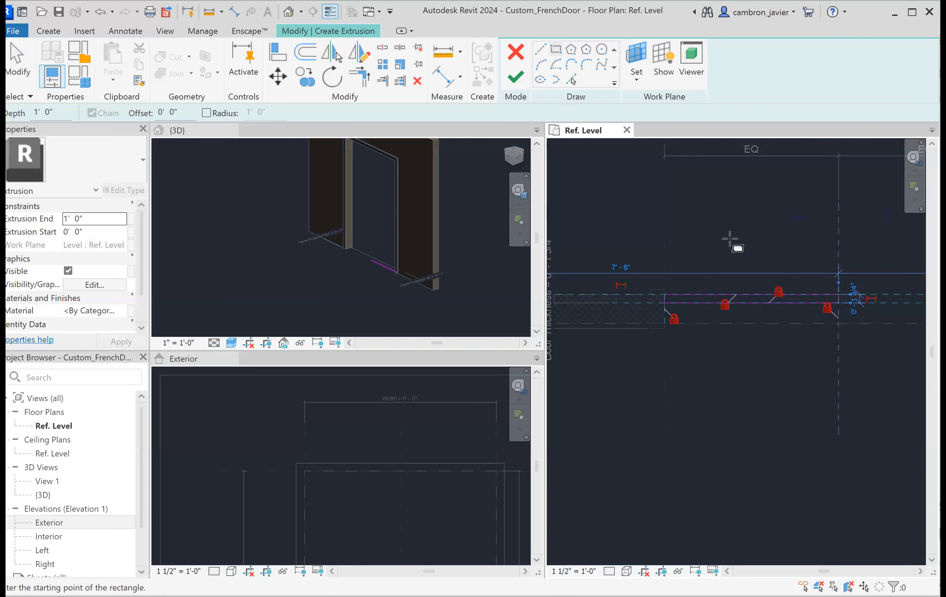
Sketch a matching 1 3/4" deep rectangle across the right half of the opening, from the right jamb's Exterior corner to the centre reference plane
{"action": "middle_click_drag", "start_coordinate": [775, 256], "coordinate": [634, 209]}
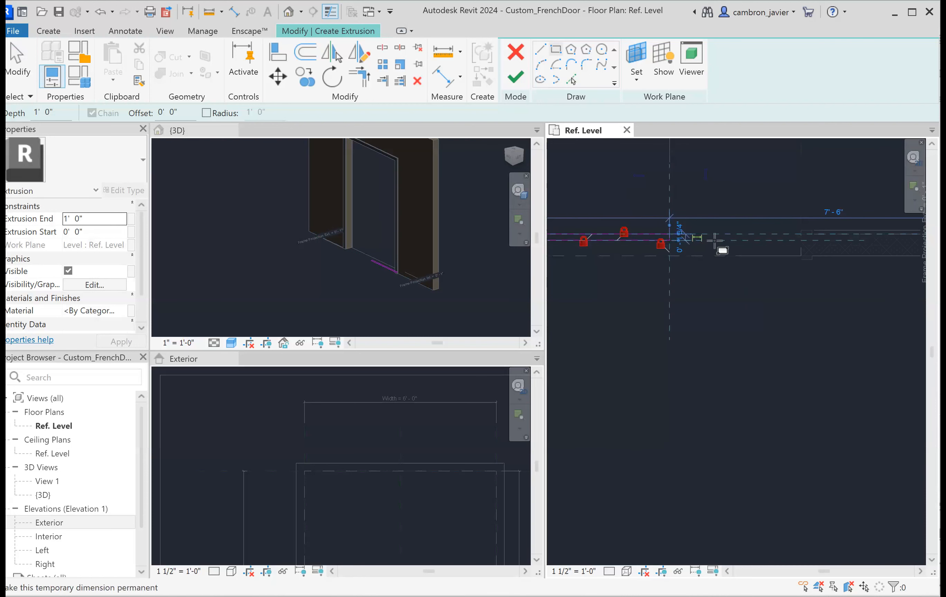
{"action": "scroll", "coordinate": [806, 238], "scroll_direction": "up", "scroll_amount": 3}
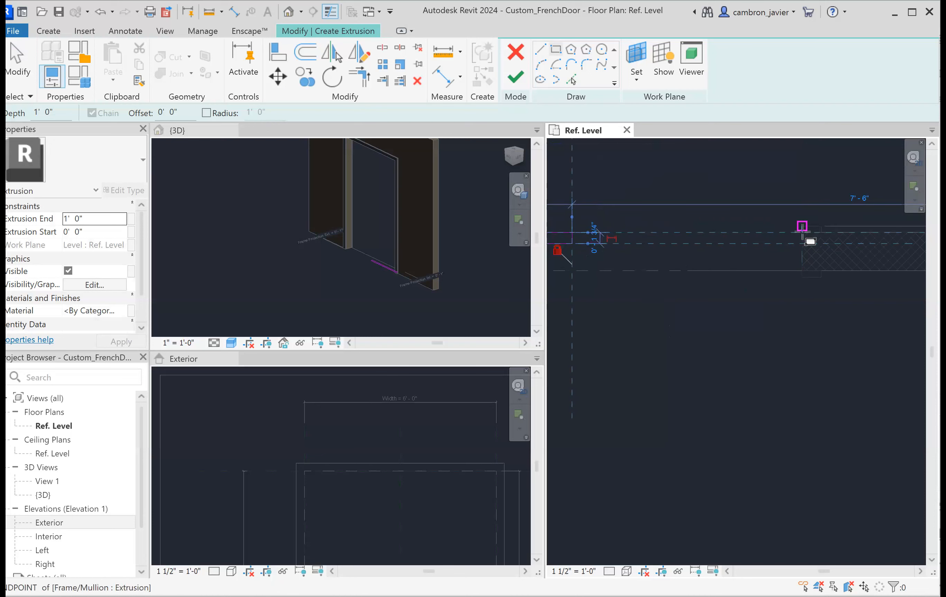
{"action": "left_click", "coordinate": [802, 233]}
{"action": "left_click", "coordinate": [681, 254]}
{"action": "scroll", "coordinate": [667, 268], "scroll_direction": "up", "scroll_amount": 4}
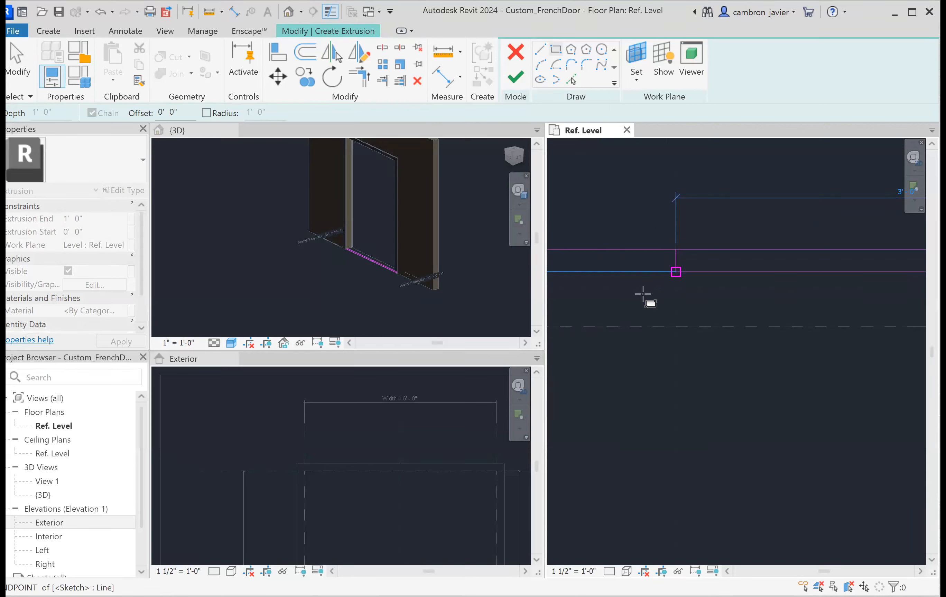
Lock the right rectangle's edges to the centre and Exterior reference planes, and try to lock its inner edge to the Door Thickness plane
{"action": "scroll", "coordinate": [643, 294], "scroll_direction": "down", "scroll_amount": 3}
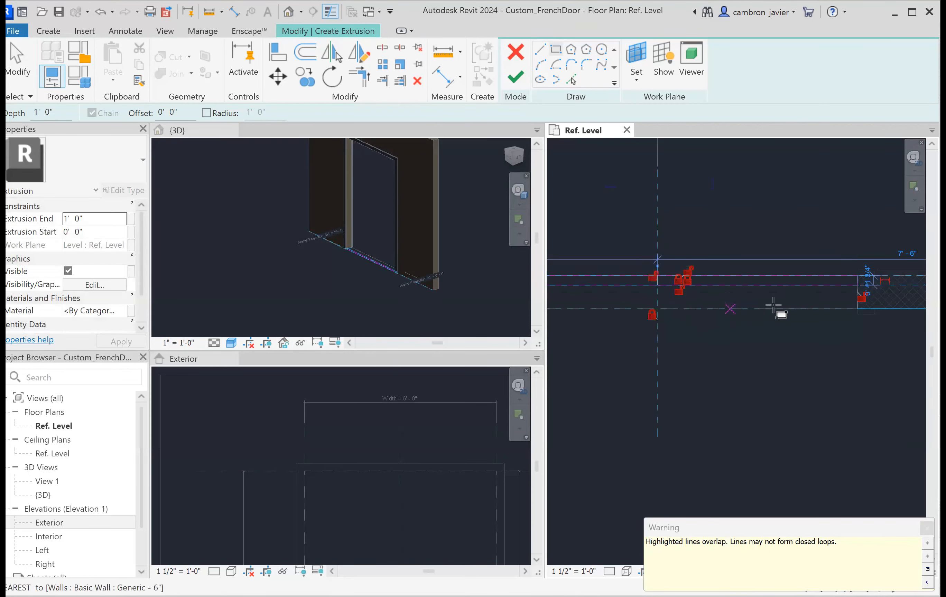
{"action": "scroll", "coordinate": [773, 307], "scroll_direction": "down", "scroll_amount": 1}
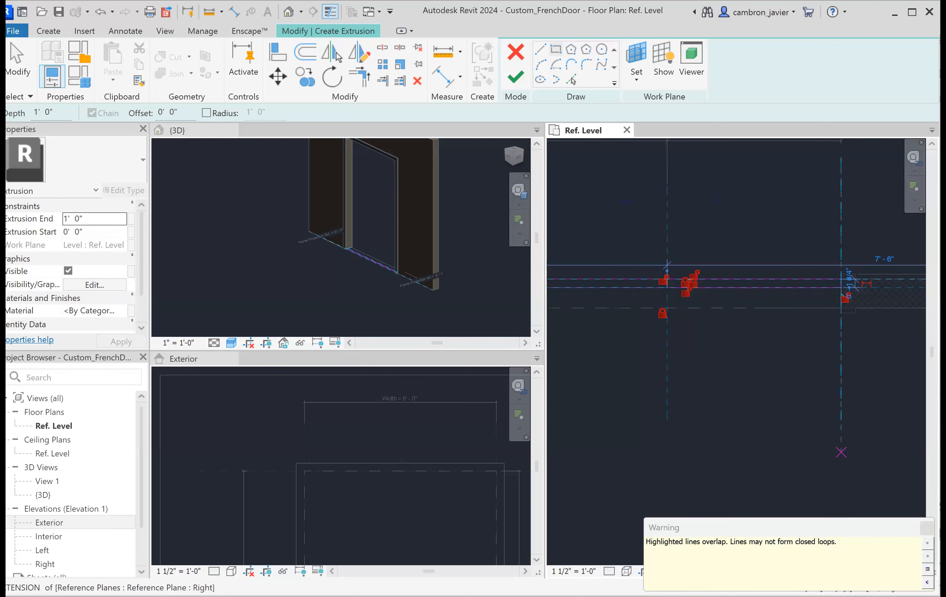
{"action": "scroll", "coordinate": [696, 281], "scroll_direction": "up", "scroll_amount": 3}
{"action": "scroll", "coordinate": [688, 271], "scroll_direction": "up", "scroll_amount": 2}
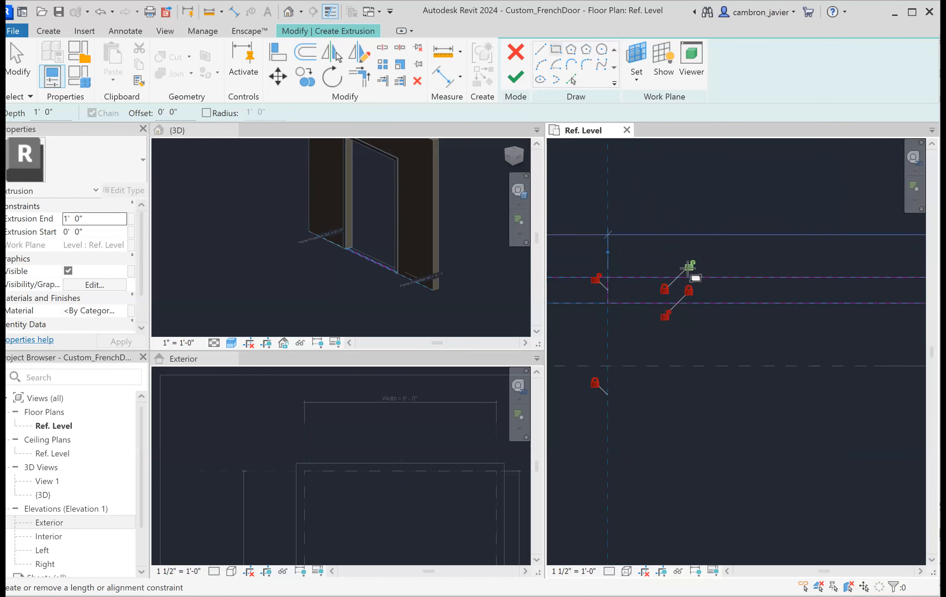
{"action": "left_click", "coordinate": [602, 284]}
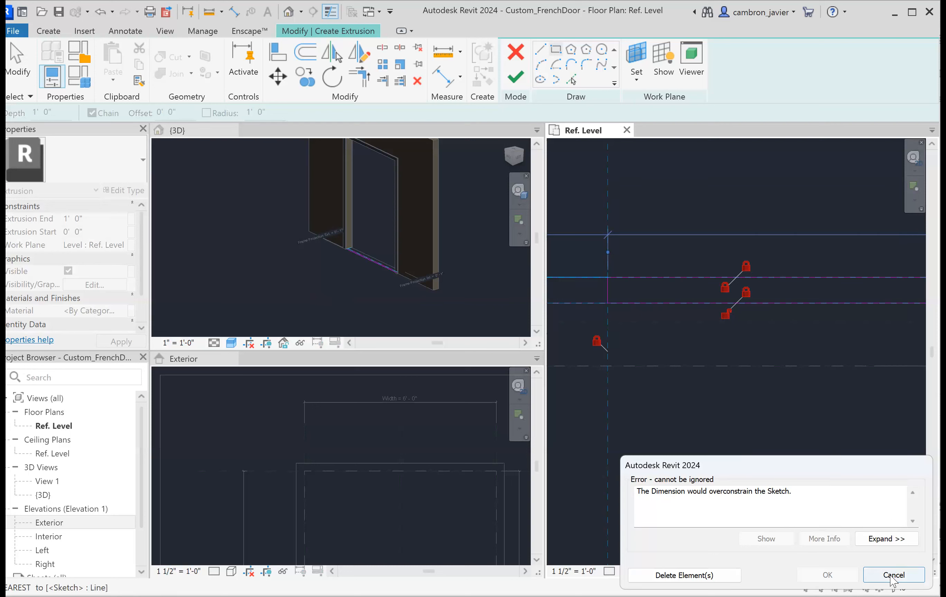
{"action": "key", "text": "Escape"}
{"action": "scroll", "coordinate": [753, 405], "scroll_direction": "down", "scroll_amount": 3}
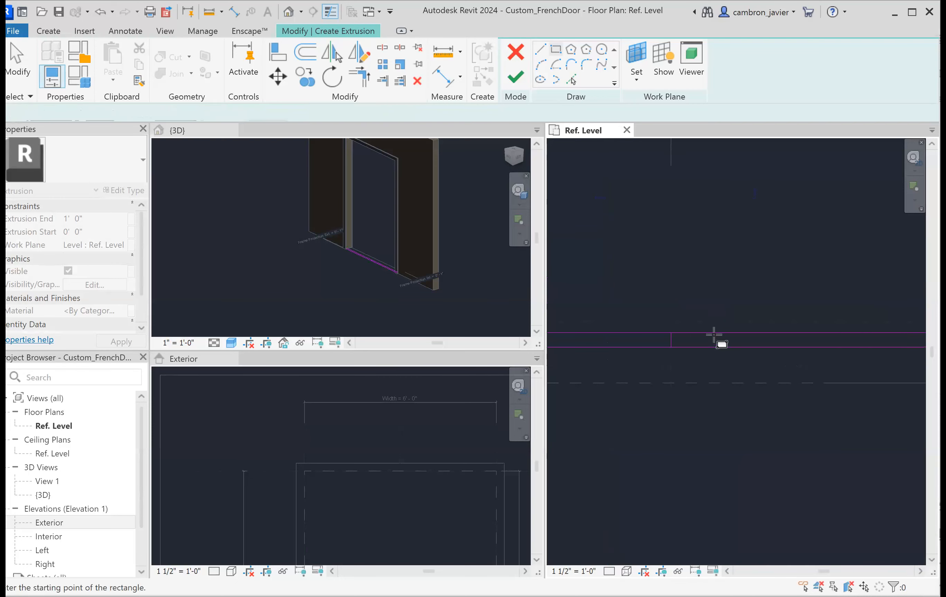
Undo the rectangle sketched across the right half of the opening, keeping only the left door panel's profile
{"action": "key", "text": "Escape"}
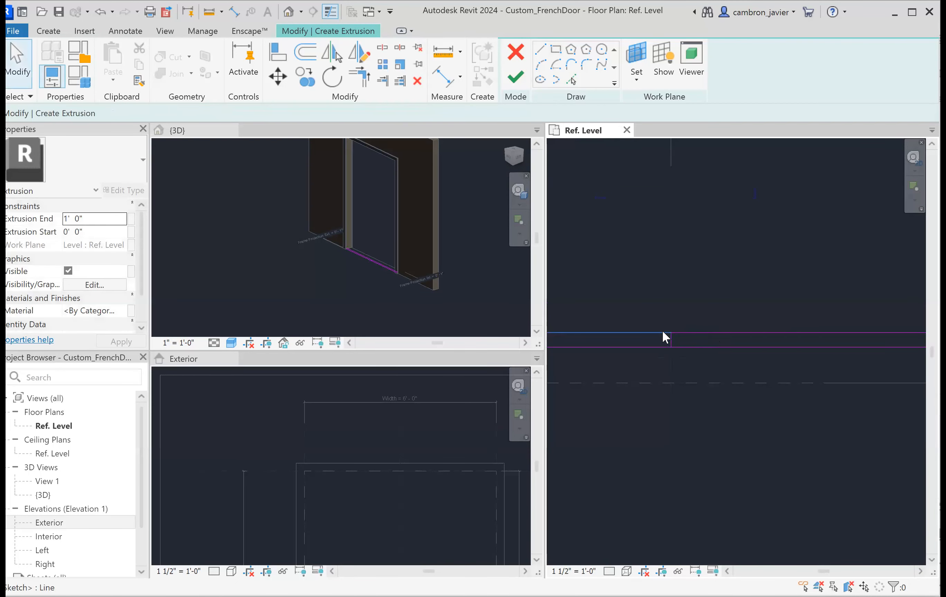
{"action": "scroll", "coordinate": [657, 334], "scroll_direction": "down", "scroll_amount": 1}
{"action": "middle_click_drag", "start_coordinate": [660, 336], "coordinate": [681, 334]}
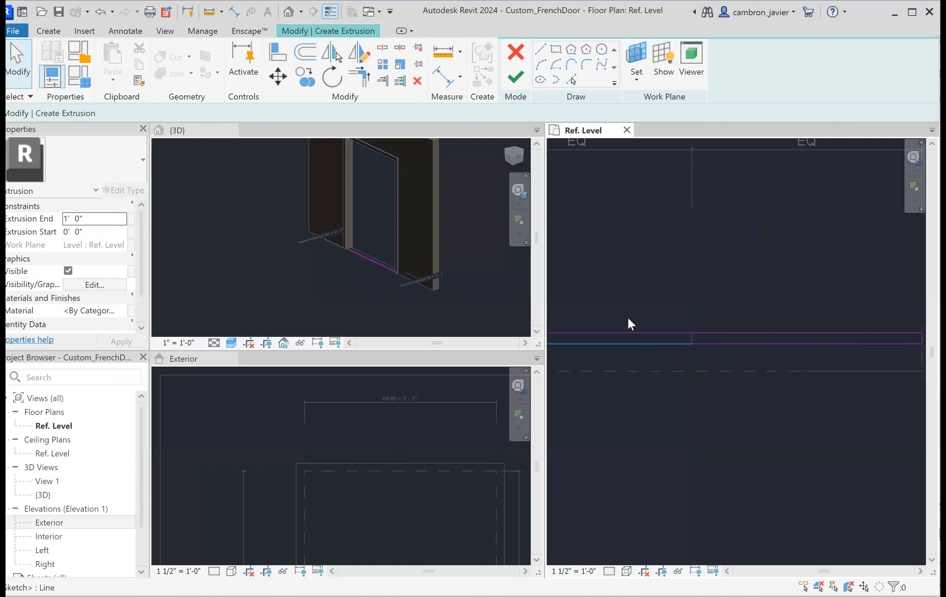
{"action": "left_click", "coordinate": [763, 347]}
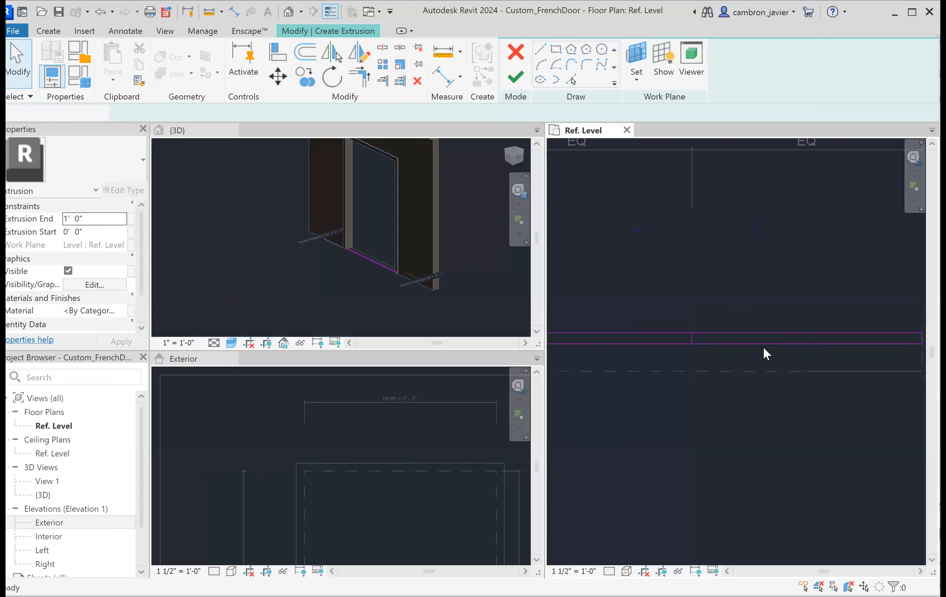
{"action": "key", "text": "ctrl+z"}
{"action": "scroll", "coordinate": [731, 359], "scroll_direction": "down", "scroll_amount": 2}
{"action": "scroll", "coordinate": [671, 359], "scroll_direction": "down", "scroll_amount": 1}
{"action": "middle_click_drag", "start_coordinate": [677, 362], "coordinate": [807, 393]}
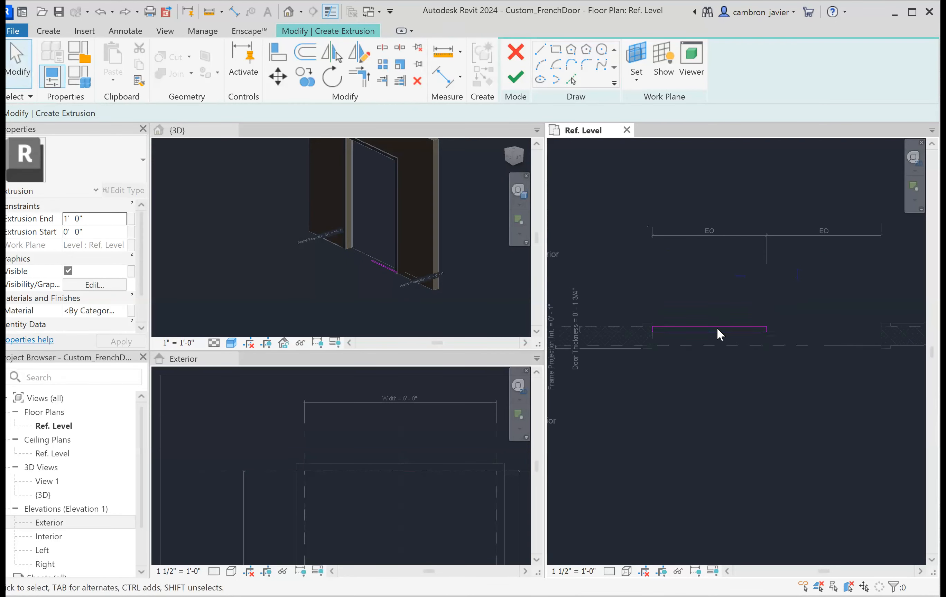
Check the padlock constraints on the left door rectangle's edges and finish the extrusion sketch
{"action": "scroll", "coordinate": [681, 306], "scroll_direction": "up", "scroll_amount": 1}
{"action": "middle_click_drag", "start_coordinate": [739, 289], "coordinate": [721, 258]}
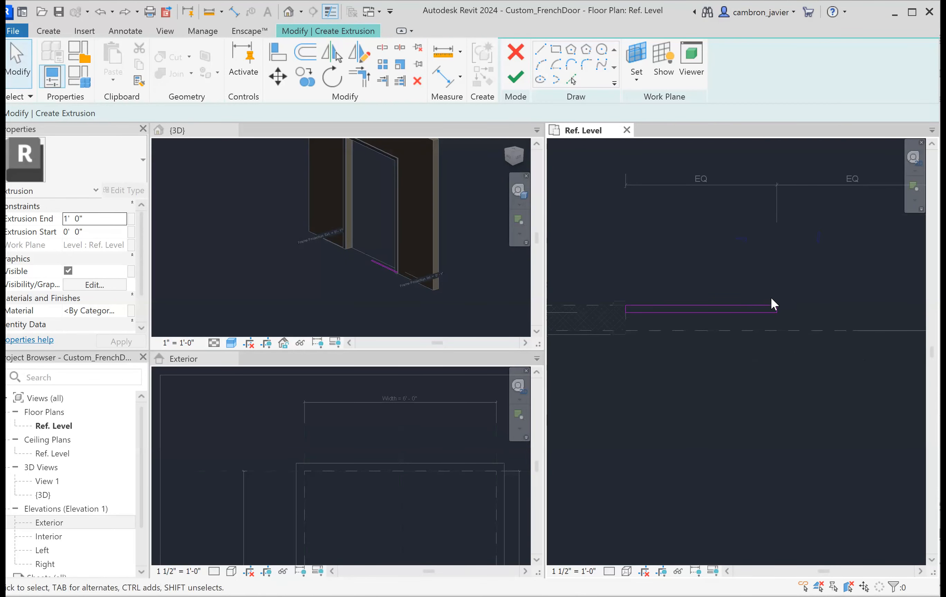
{"action": "scroll", "coordinate": [684, 303], "scroll_direction": "up", "scroll_amount": 2}
{"action": "left_click", "coordinate": [686, 305]}
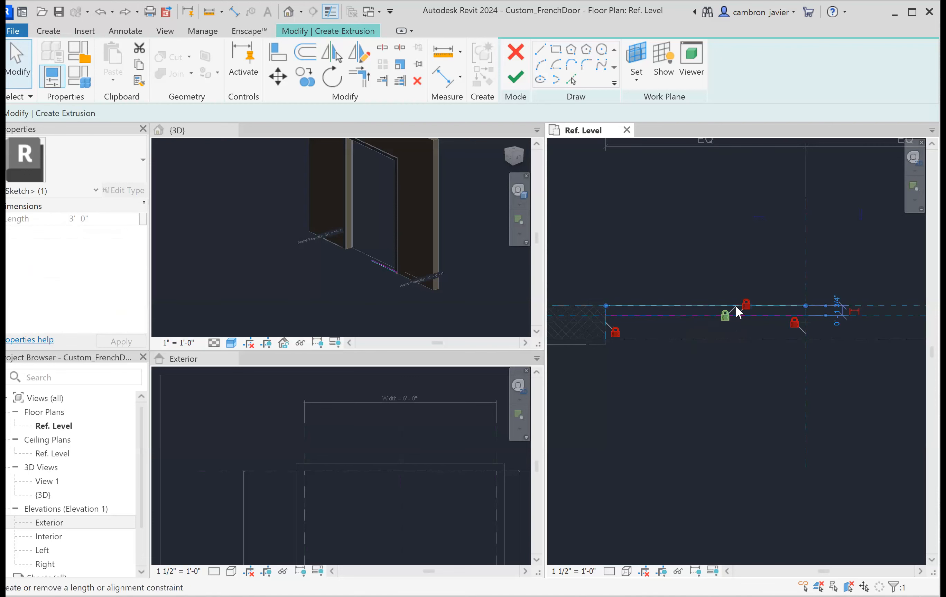
{"action": "left_click", "coordinate": [631, 283]}
{"action": "left_click", "coordinate": [667, 312]}
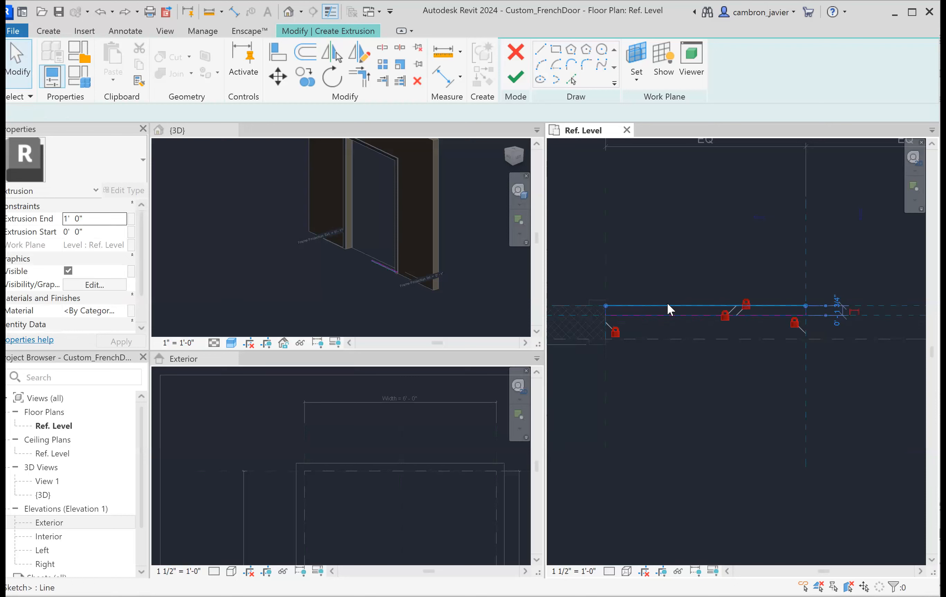
{"action": "left_click", "coordinate": [692, 253]}
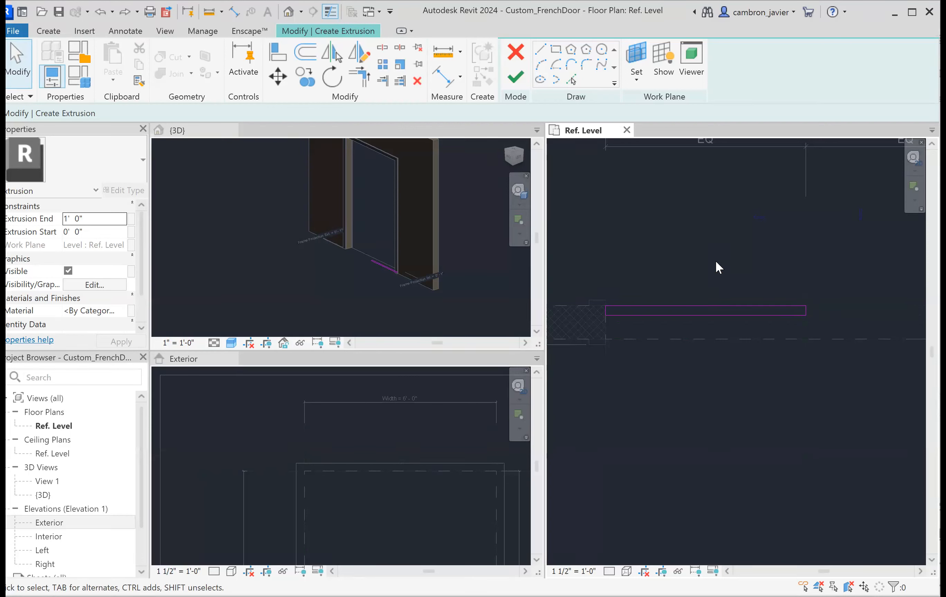
{"action": "left_click", "coordinate": [515, 77]}
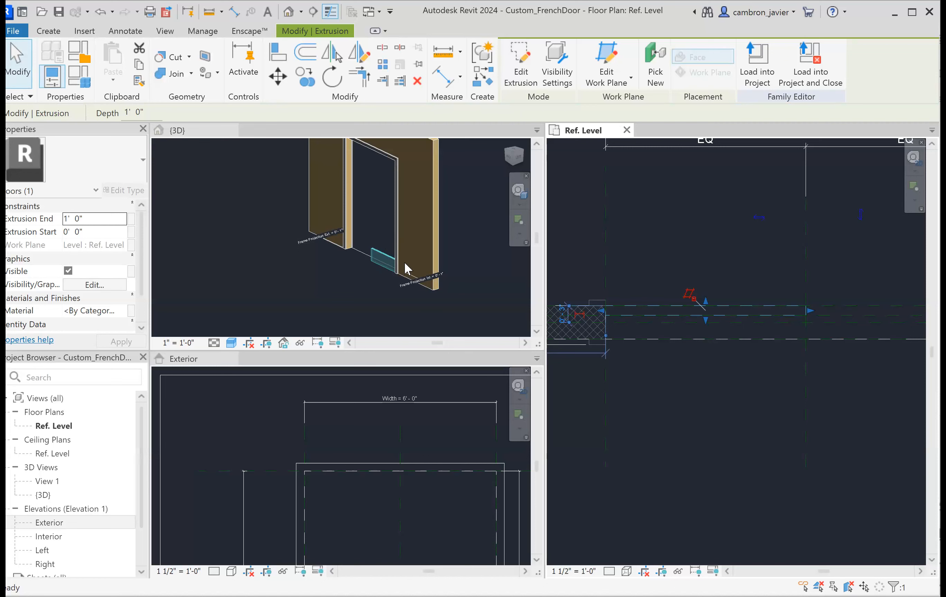
In the Exterior elevation, align the door panel's top edge with the Top reference plane at the frame head and lock it
{"action": "scroll", "coordinate": [412, 438], "scroll_direction": "down", "scroll_amount": 5}
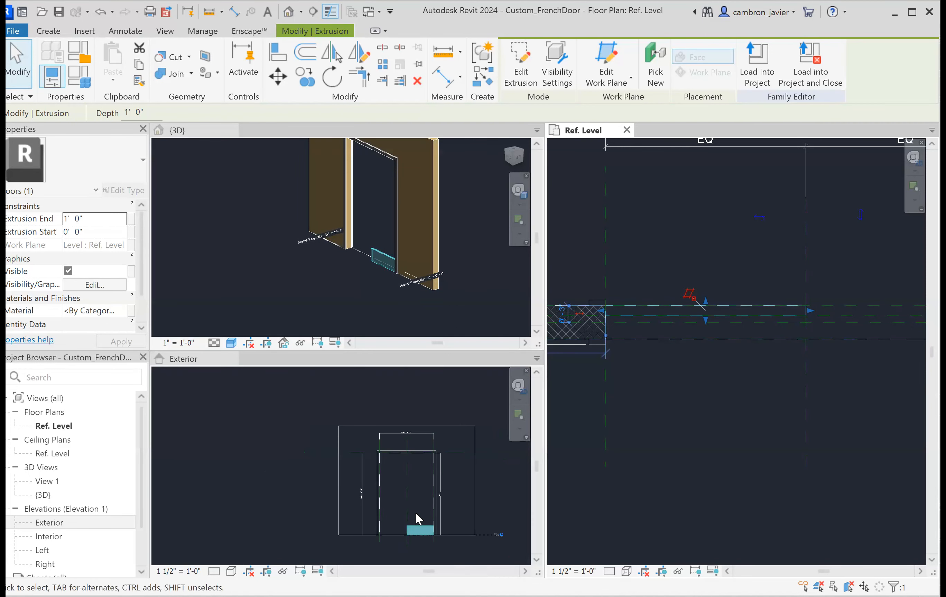
{"action": "scroll", "coordinate": [415, 513], "scroll_direction": "up", "scroll_amount": 2}
{"action": "left_click", "coordinate": [419, 515]}
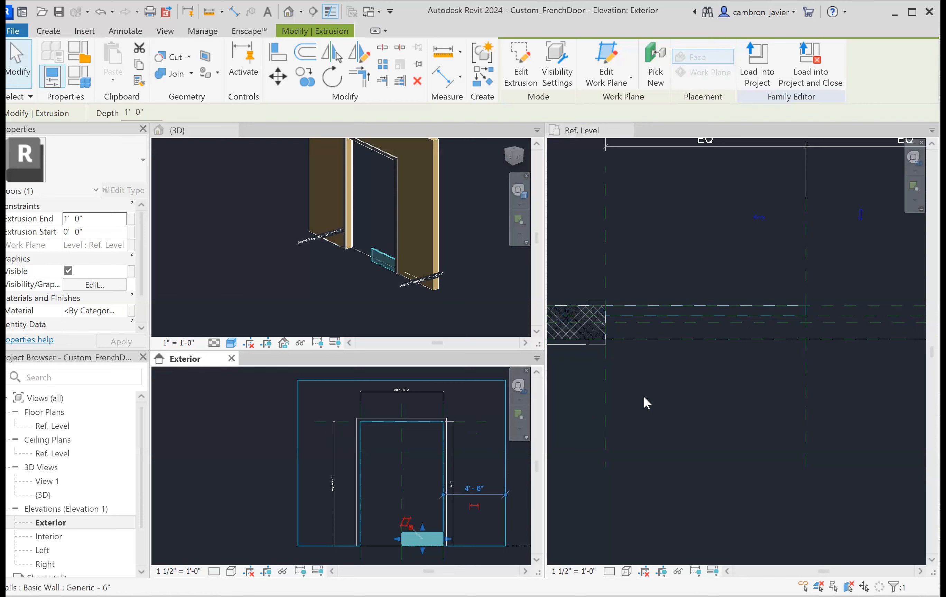
{"action": "scroll", "coordinate": [425, 465], "scroll_direction": "down", "scroll_amount": 1}
{"action": "middle_click_drag", "start_coordinate": [424, 466], "coordinate": [398, 449]}
{"action": "scroll", "coordinate": [408, 430], "scroll_direction": "up", "scroll_amount": 1}
{"action": "left_click", "coordinate": [396, 438]}
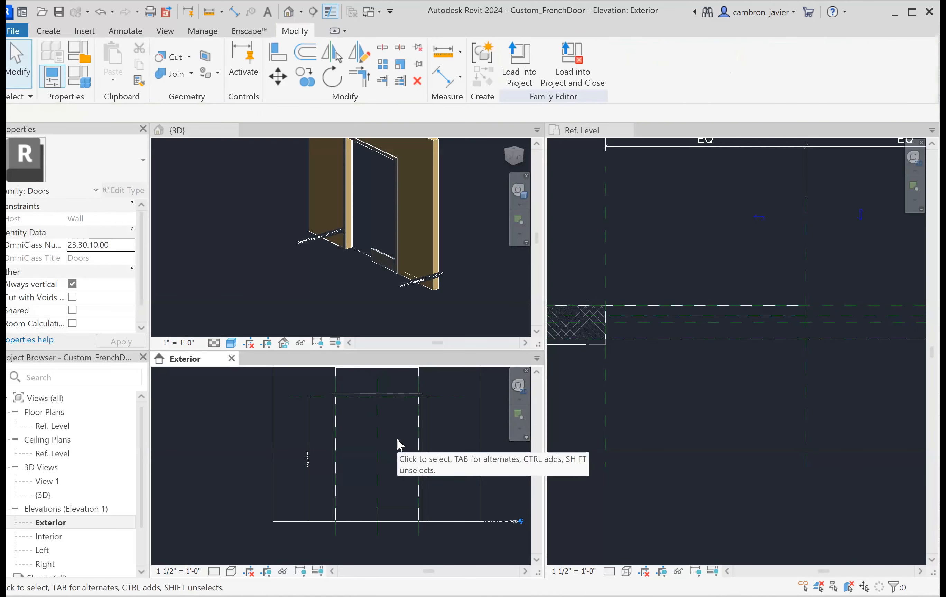
{"action": "key", "text": "a"}
{"action": "key", "text": "l"}
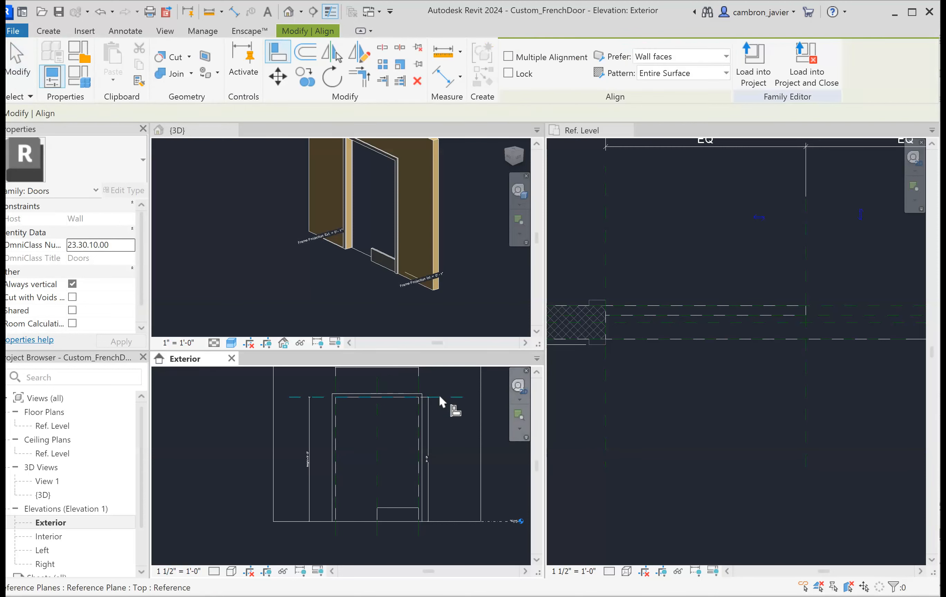
{"action": "left_click", "coordinate": [437, 394]}
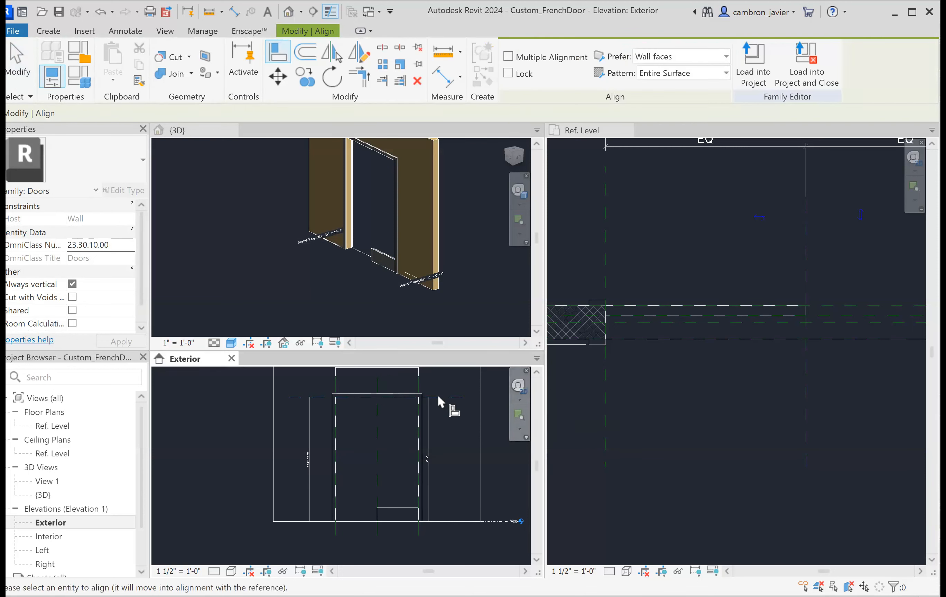
{"action": "left_click", "coordinate": [398, 505]}
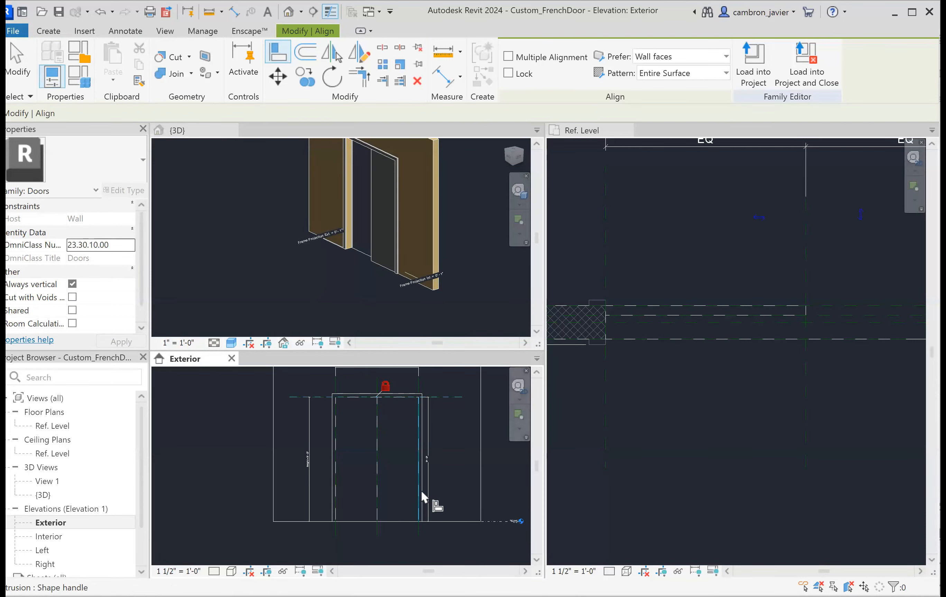
{"action": "key", "text": "Escape"}
{"action": "key", "text": "Escape"}
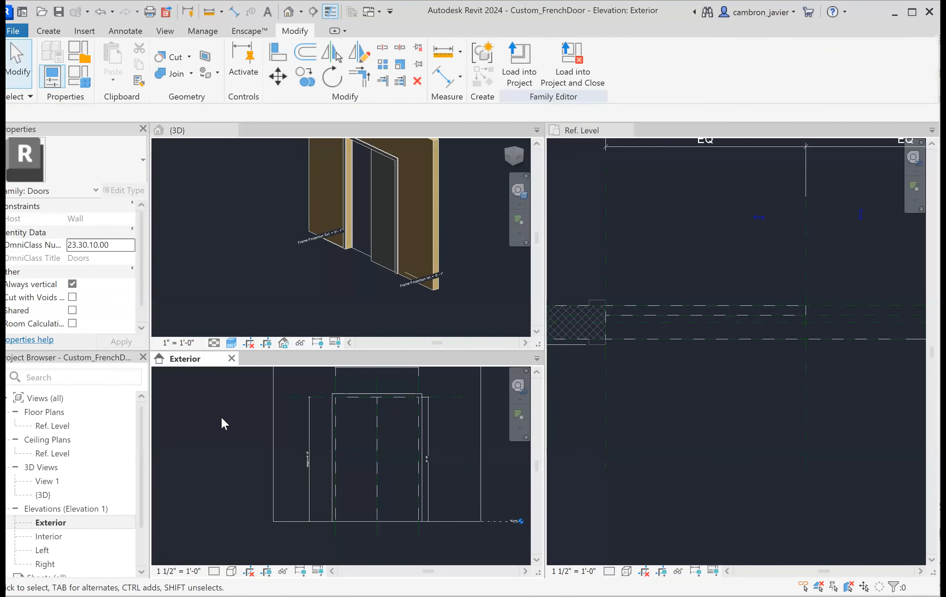
Examine how the door panel's bottom edge sits against the Ref. Level line in the Exterior elevation
{"action": "scroll", "coordinate": [237, 431], "scroll_direction": "down", "scroll_amount": 1}
{"action": "mouse_move", "coordinate": [358, 478]}
{"action": "middle_mouse_down"}
{"action": "mouse_move", "coordinate": [352, 444]}
{"action": "mouse_move", "coordinate": [348, 463]}
{"action": "middle_mouse_up"}
{"action": "scroll", "coordinate": [387, 481], "scroll_direction": "up", "scroll_amount": 2}
{"action": "scroll", "coordinate": [387, 480], "scroll_direction": "up", "scroll_amount": 1}
{"action": "left_click", "coordinate": [334, 476]}
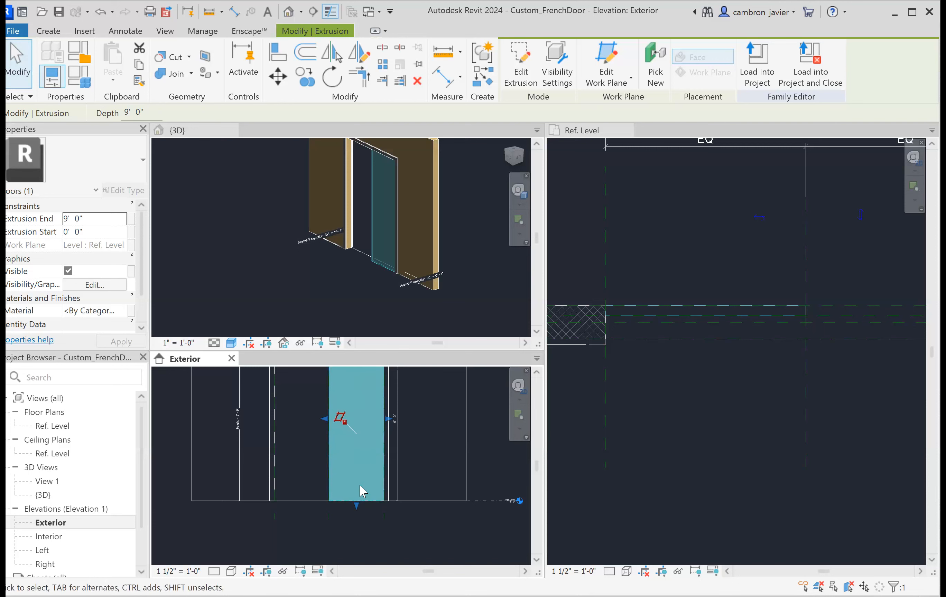
{"action": "scroll", "coordinate": [406, 494], "scroll_direction": "down", "scroll_amount": 1}
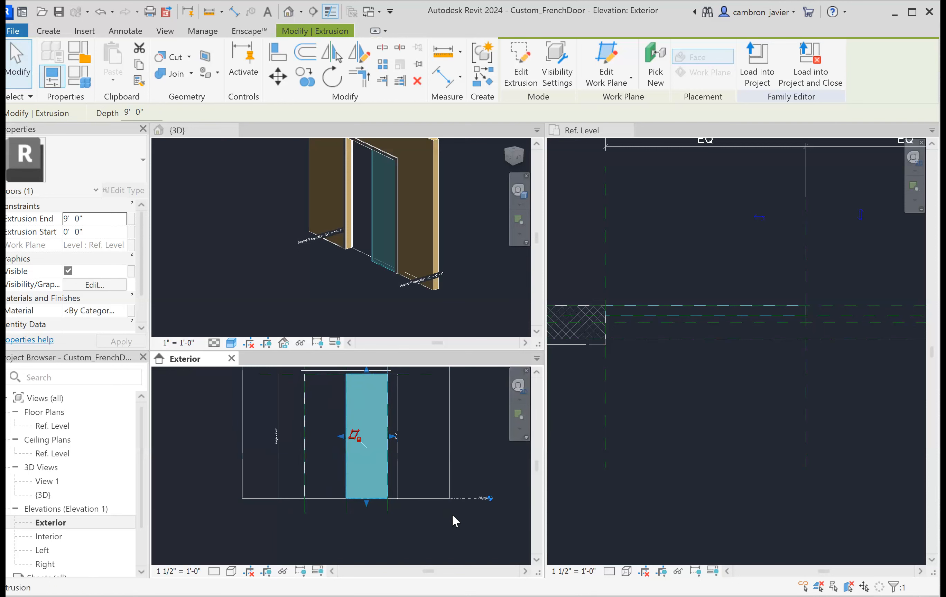
{"action": "scroll", "coordinate": [486, 497], "scroll_direction": "up", "scroll_amount": 3}
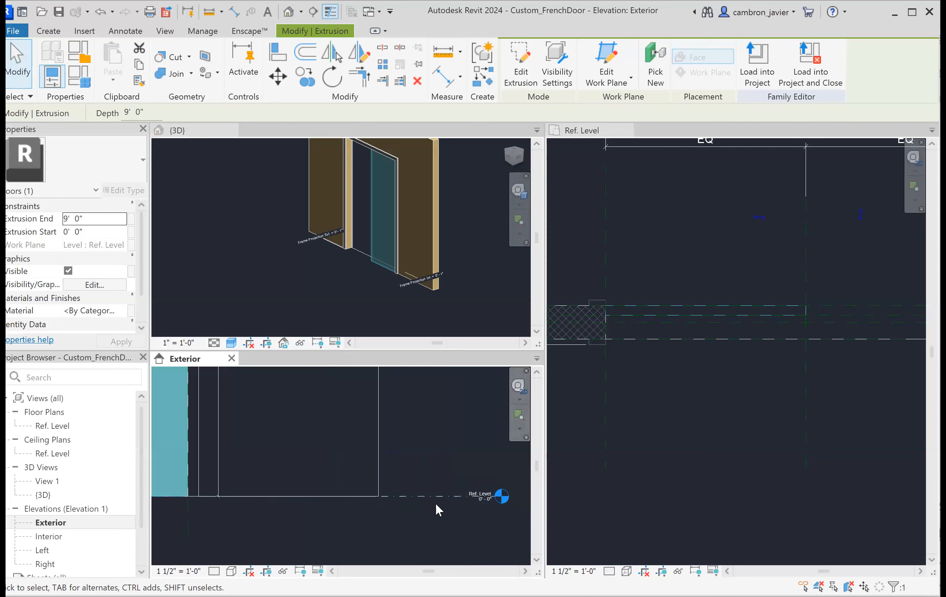
{"action": "scroll", "coordinate": [435, 504], "scroll_direction": "down", "scroll_amount": 2}
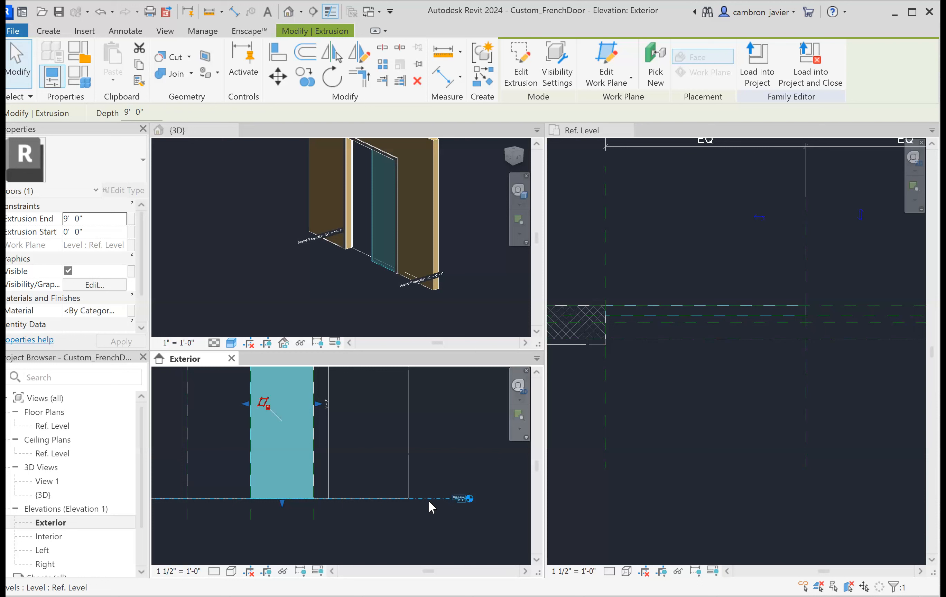
{"action": "left_click", "coordinate": [440, 460]}
{"action": "scroll", "coordinate": [293, 483], "scroll_direction": "up", "scroll_amount": 1}
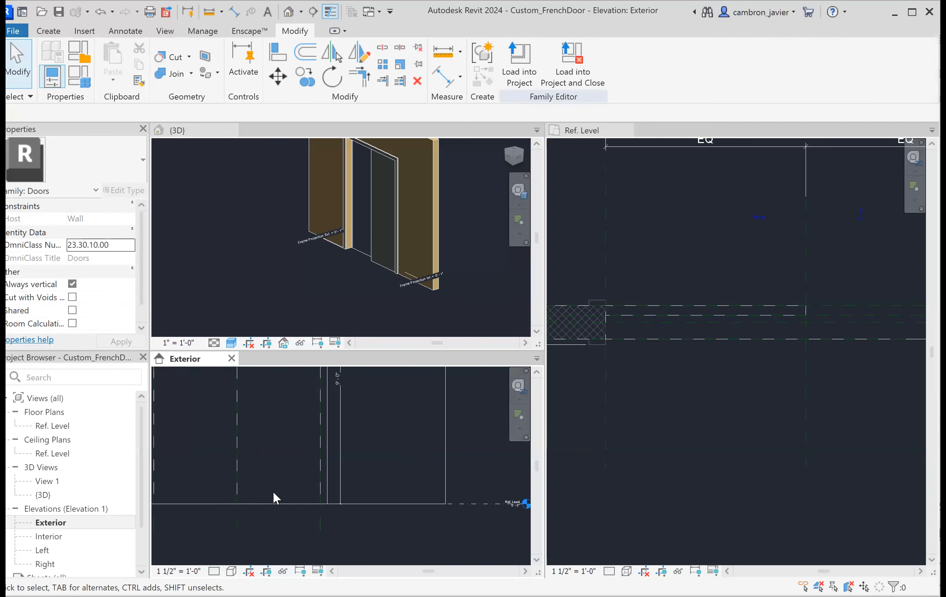
Raise the door panel's bottom edge to about 1' 8" above Ref. Level in the Exterior elevation
{"action": "left_click", "coordinate": [238, 479]}
{"action": "left_click_drag", "start_coordinate": [280, 484], "coordinate": [286, 458]}
{"action": "middle_click_drag", "start_coordinate": [298, 479], "coordinate": [311, 462]}
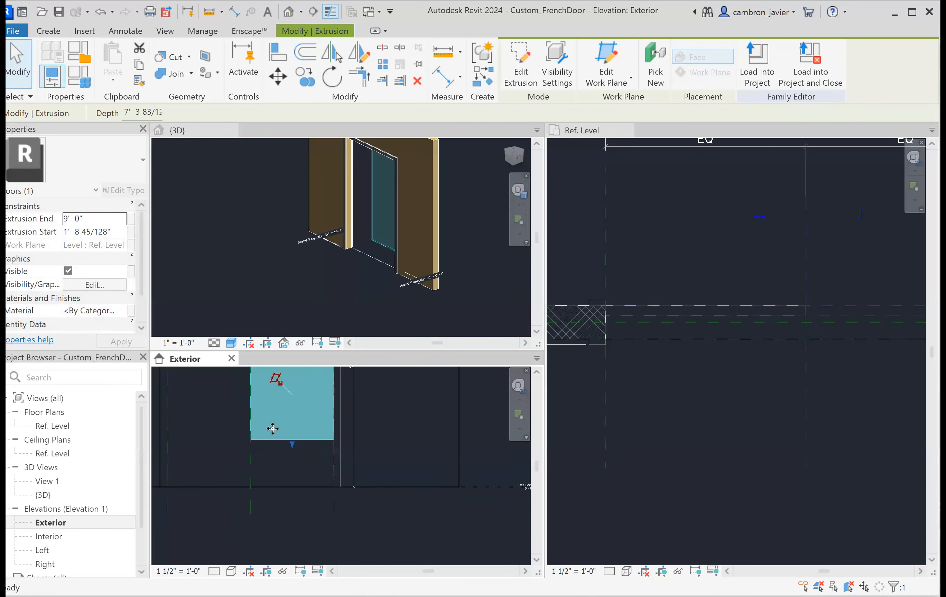
{"action": "left_click", "coordinate": [293, 463]}
Align the door panel's bottom edge with the Ref. Level line and lock the alignment
{"action": "key", "text": "a"}
{"action": "key", "text": "l"}
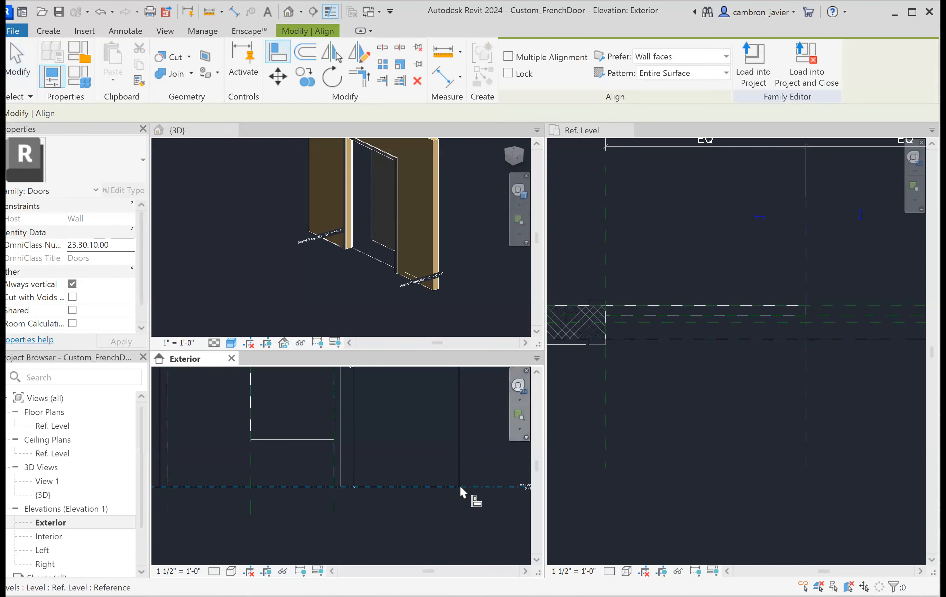
{"action": "middle_click_drag", "start_coordinate": [455, 458], "coordinate": [433, 448]}
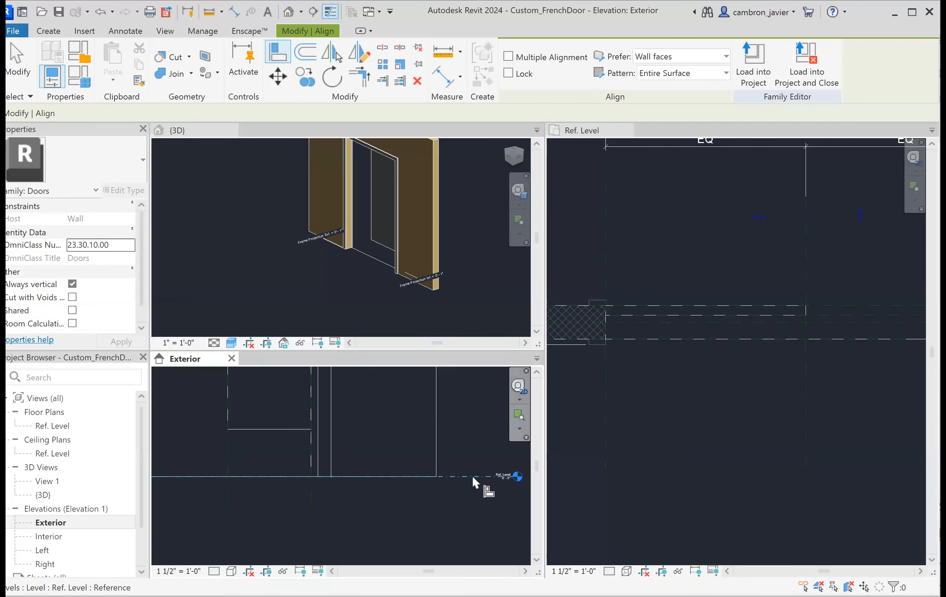
{"action": "left_click", "coordinate": [472, 476]}
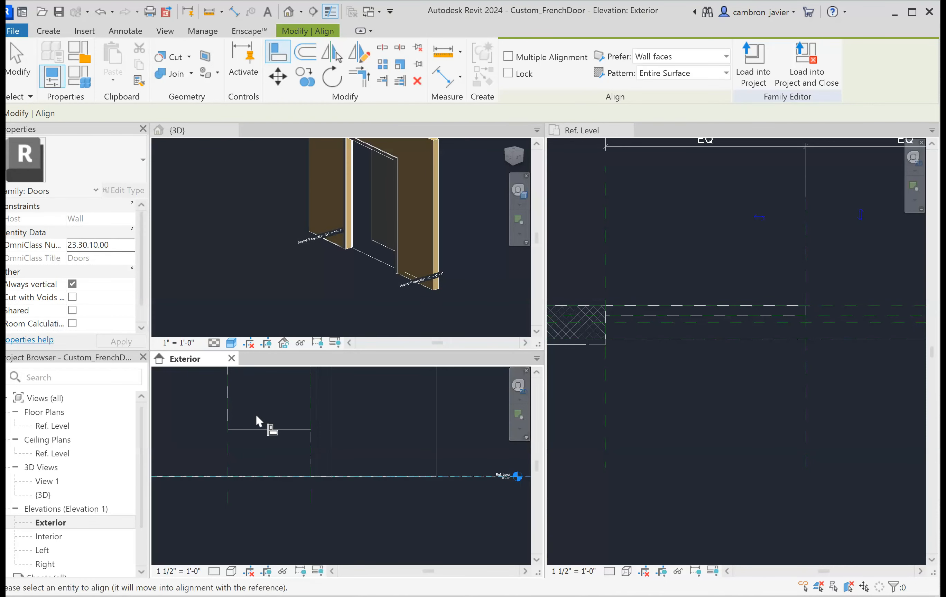
{"action": "left_click", "coordinate": [262, 429]}
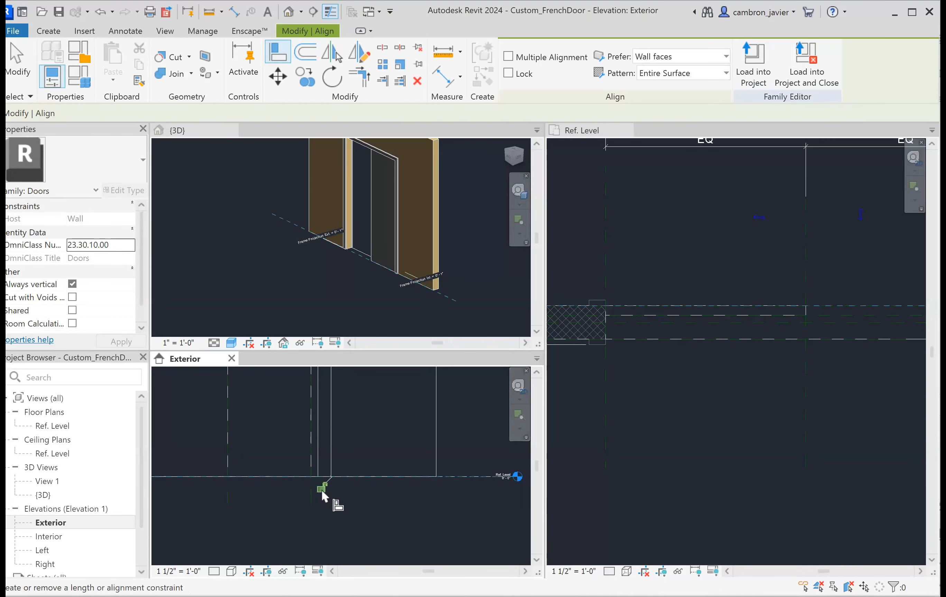
{"action": "left_click", "coordinate": [321, 489]}
{"action": "key", "text": "Escape"}
Extrude a second door panel from a 3' - 0" by 1 3/4" rectangle between the centre reference plane and the right jamb, with its edges locked
{"action": "scroll", "coordinate": [407, 501], "scroll_direction": "down", "scroll_amount": 3}
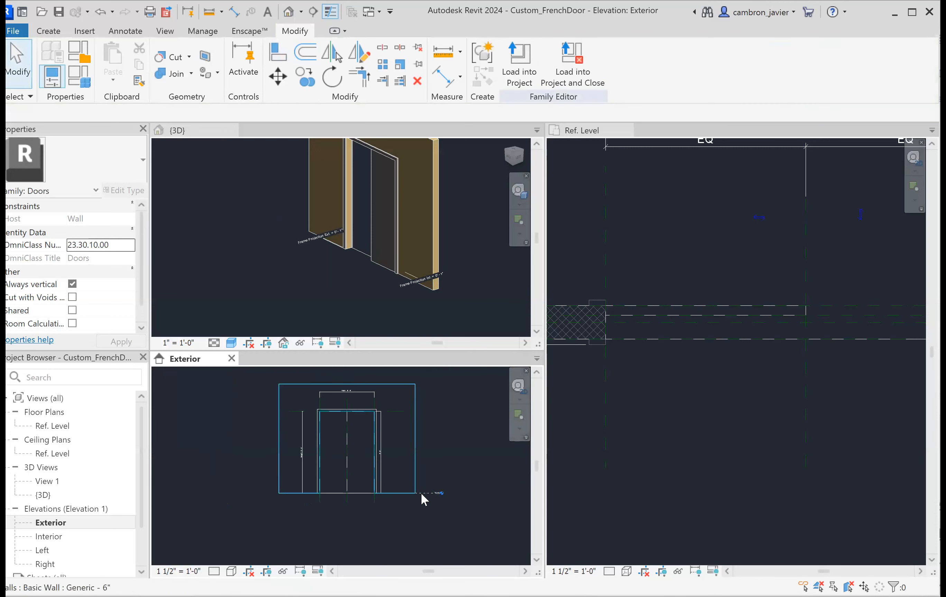
{"action": "scroll", "coordinate": [361, 432], "scroll_direction": "up", "scroll_amount": 2}
{"action": "scroll", "coordinate": [692, 258], "scroll_direction": "down", "scroll_amount": 5}
{"action": "scroll", "coordinate": [735, 310], "scroll_direction": "up", "scroll_amount": 4}
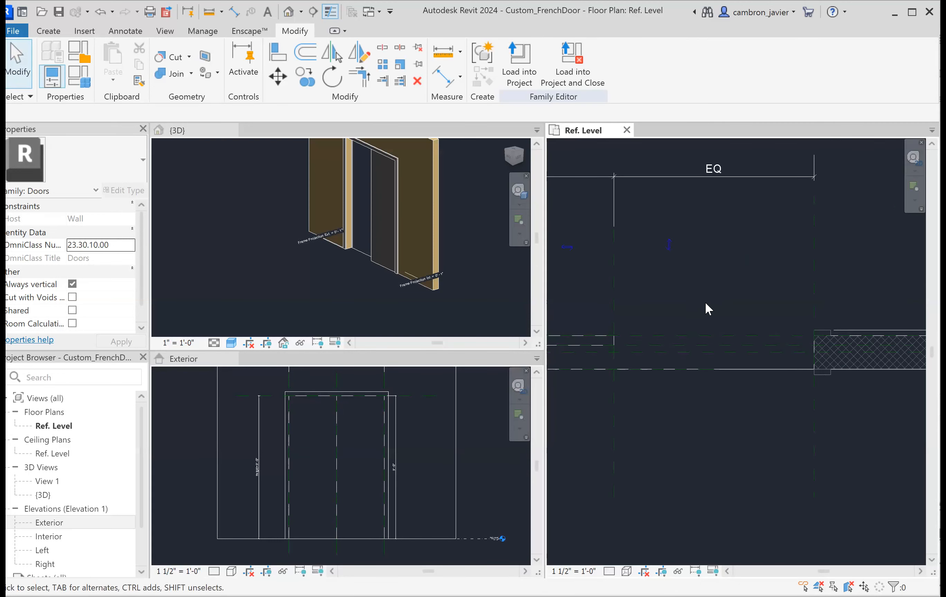
{"action": "left_click", "coordinate": [48, 31]}
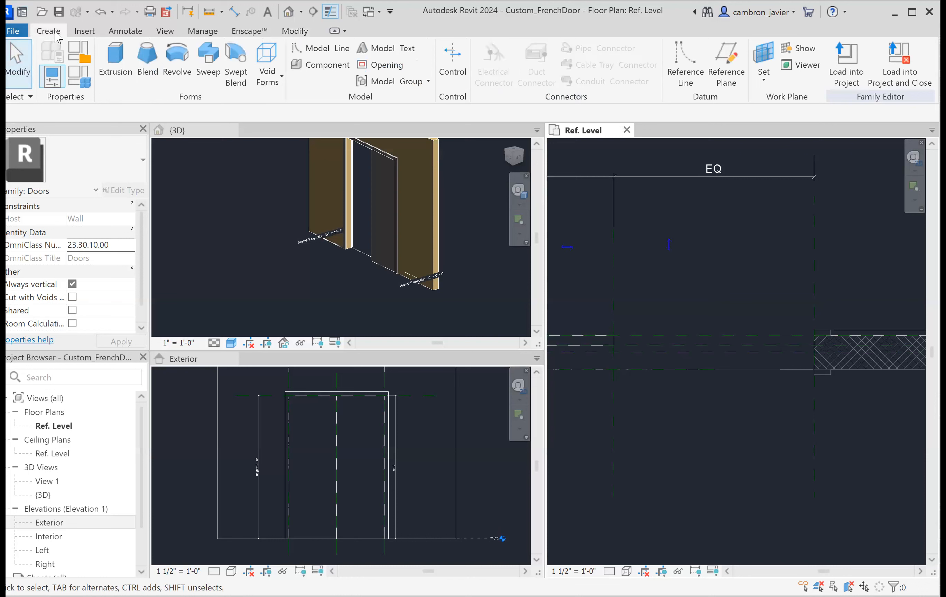
{"action": "left_click", "coordinate": [116, 65]}
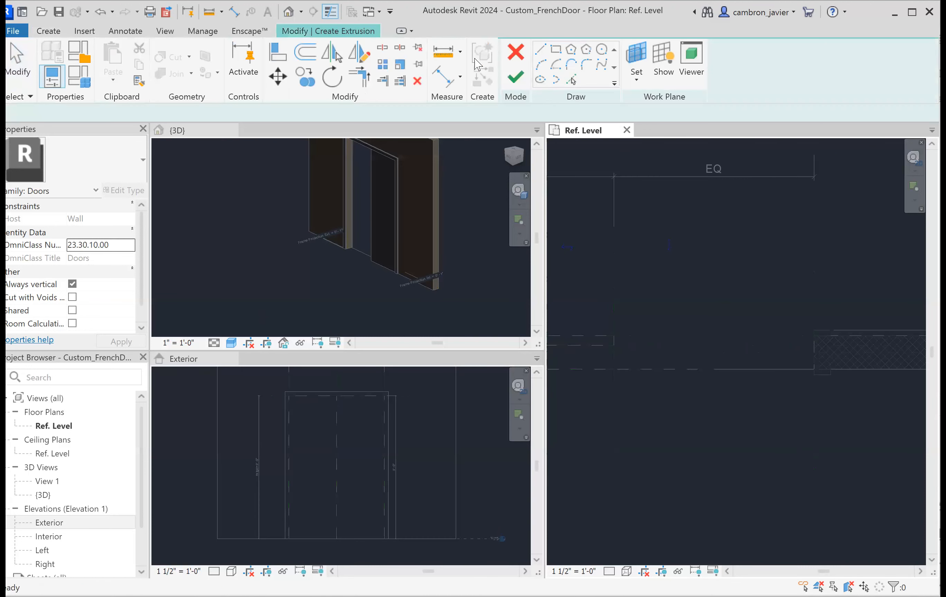
{"action": "left_click", "coordinate": [556, 49]}
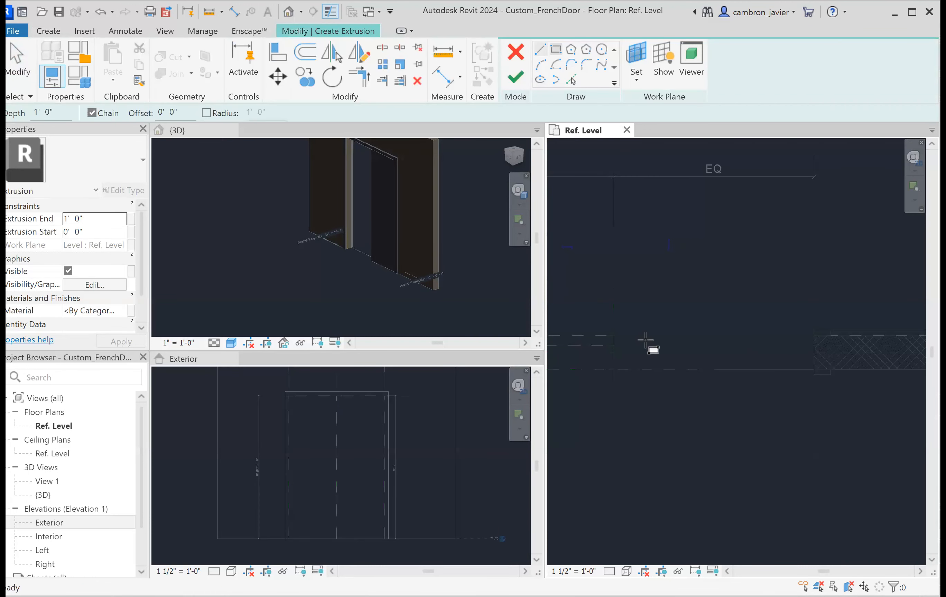
{"action": "left_click", "coordinate": [601, 334]}
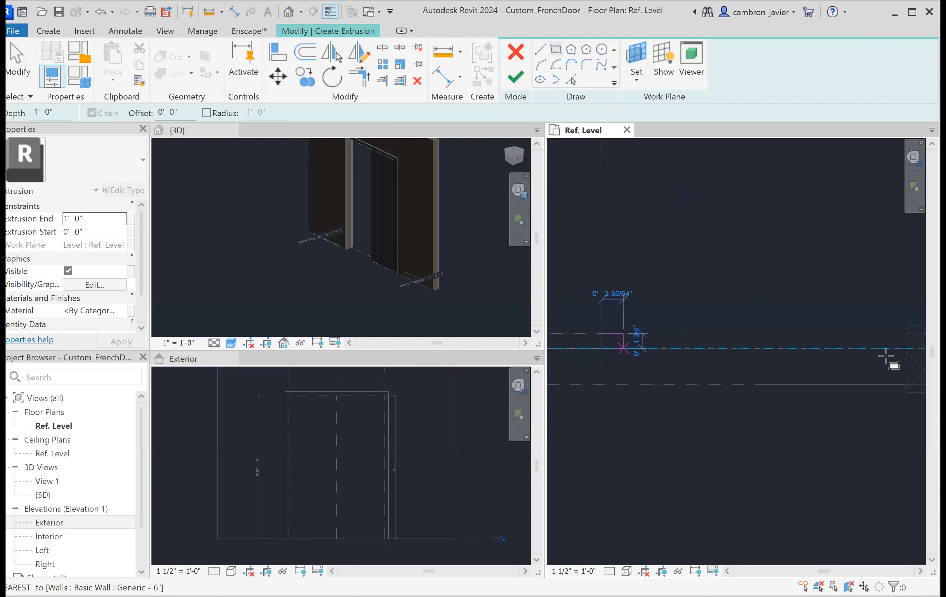
{"action": "scroll", "coordinate": [903, 351], "scroll_direction": "down", "scroll_amount": 2}
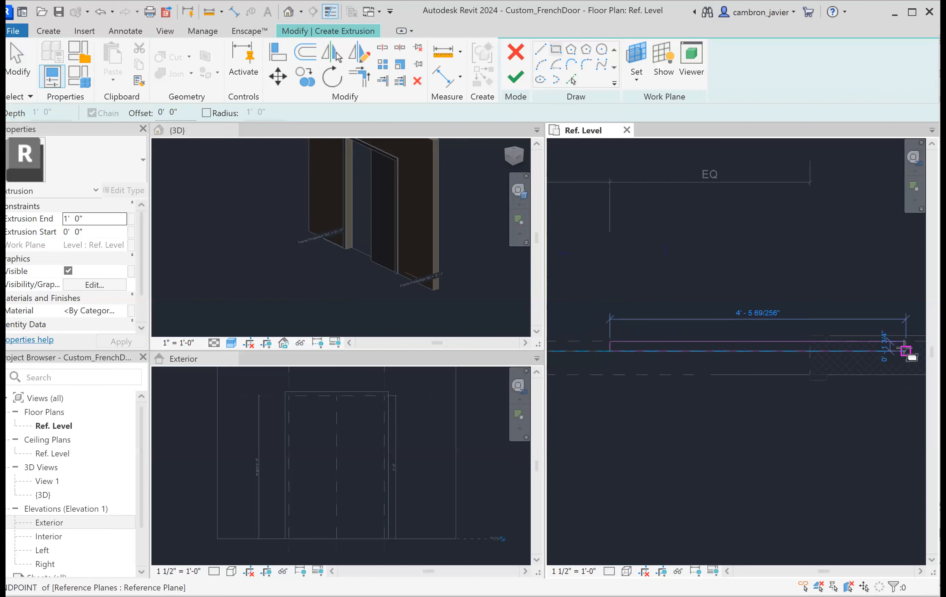
{"action": "left_click", "coordinate": [810, 351]}
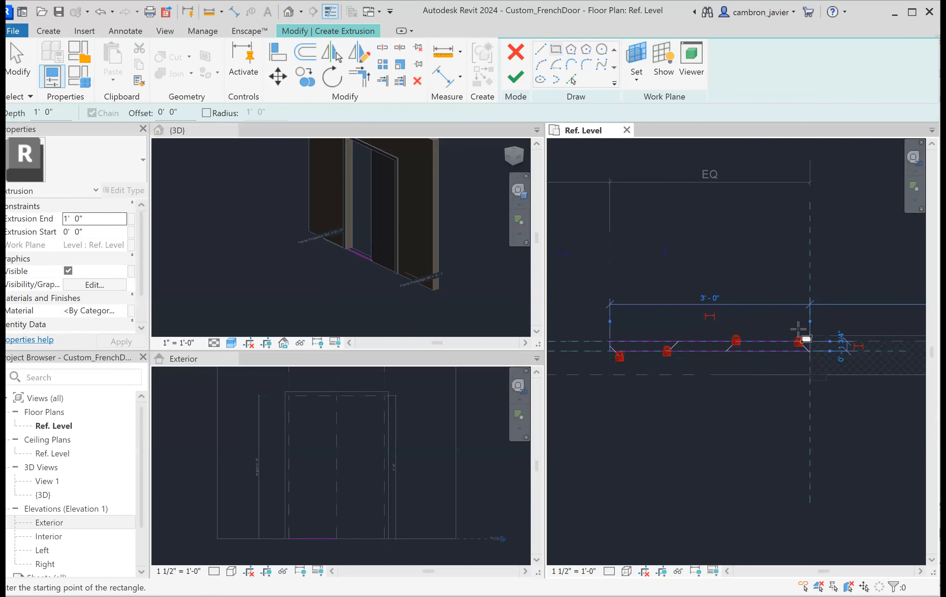
{"action": "left_click", "coordinate": [520, 81]}
{"action": "left_click", "coordinate": [312, 470]}
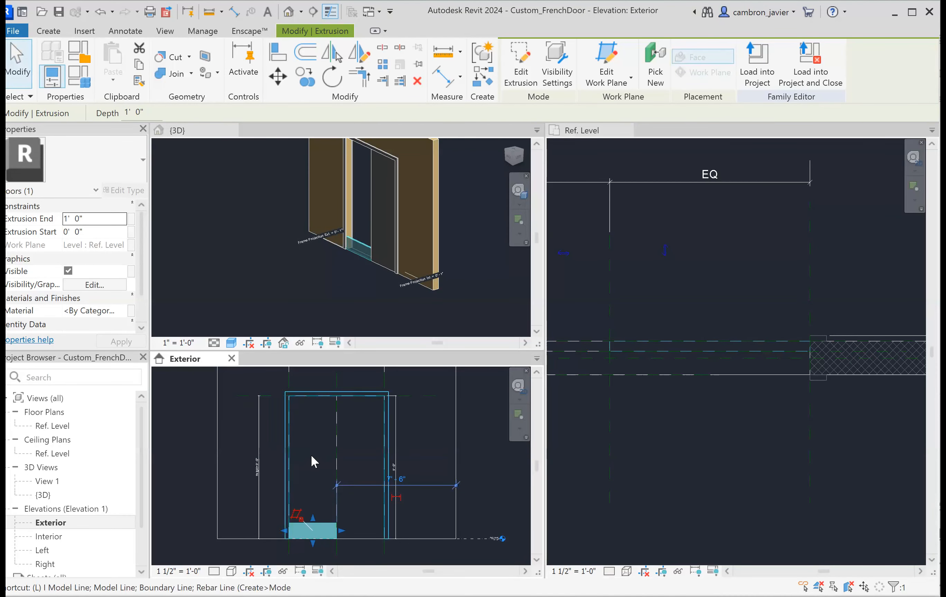
Align the second door panel's top edge with the height reference plane in the Exterior elevation and lock the alignment
{"action": "key", "text": "Escape"}
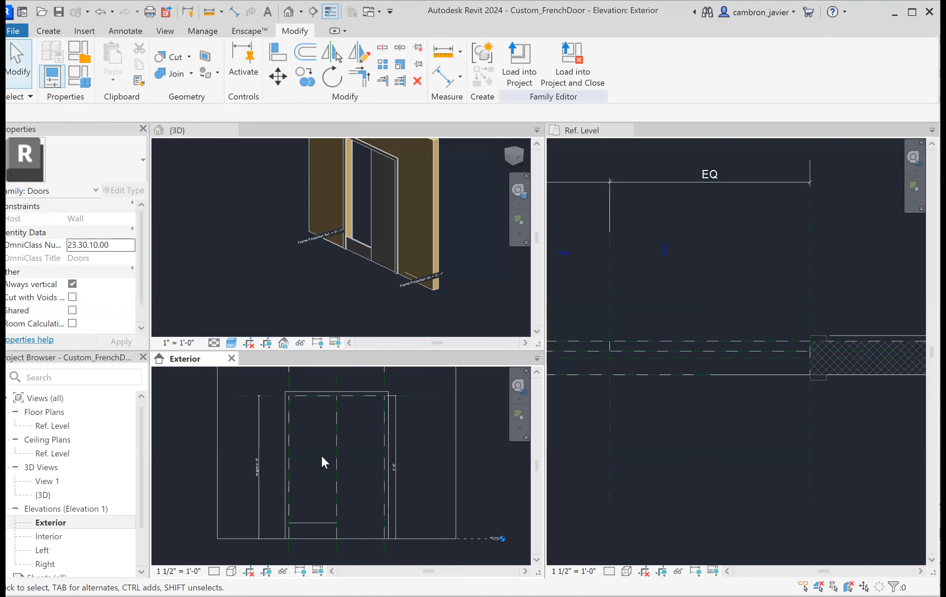
{"action": "key", "text": "a"}
{"action": "key", "text": "l"}
{"action": "left_click", "coordinate": [252, 395]}
{"action": "left_click", "coordinate": [322, 526]}
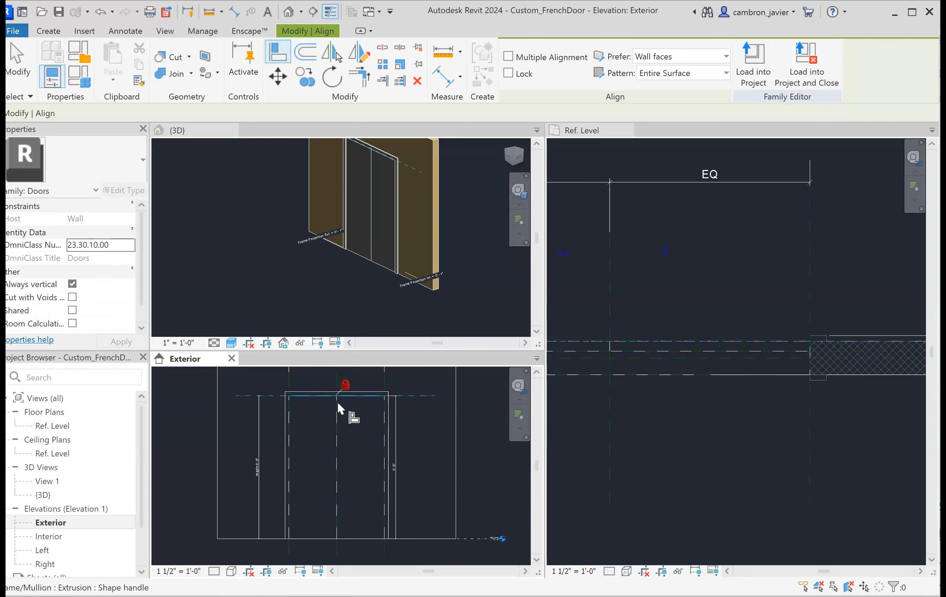
{"action": "key", "text": "Escape"}
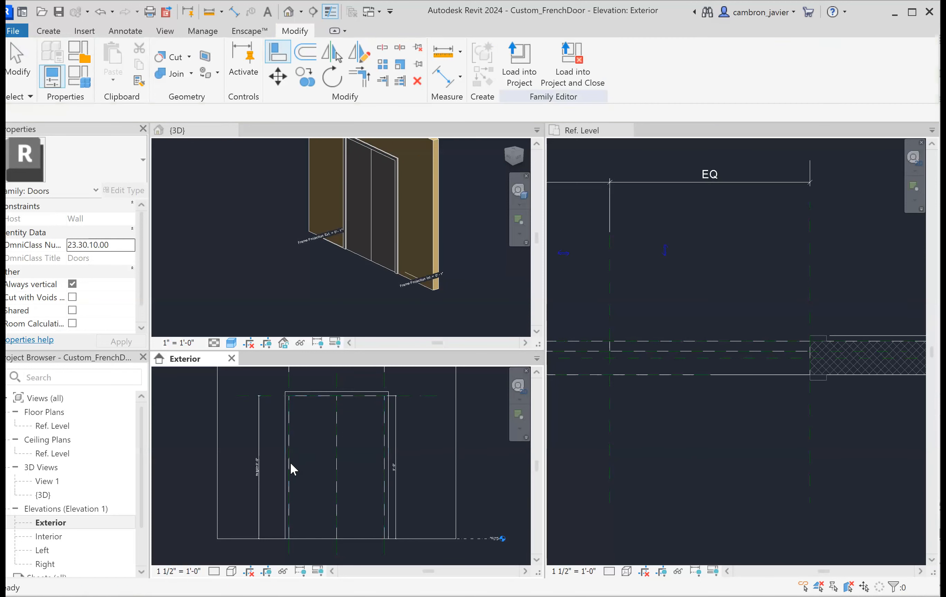
Raise the second door panel's bottom edge to about 1' 1" above Ref. Level in the Exterior elevation
{"action": "left_click", "coordinate": [334, 476]}
{"action": "left_click_drag", "start_coordinate": [312, 544], "coordinate": [313, 521]}
{"action": "middle_click_drag", "start_coordinate": [376, 495], "coordinate": [365, 439]}
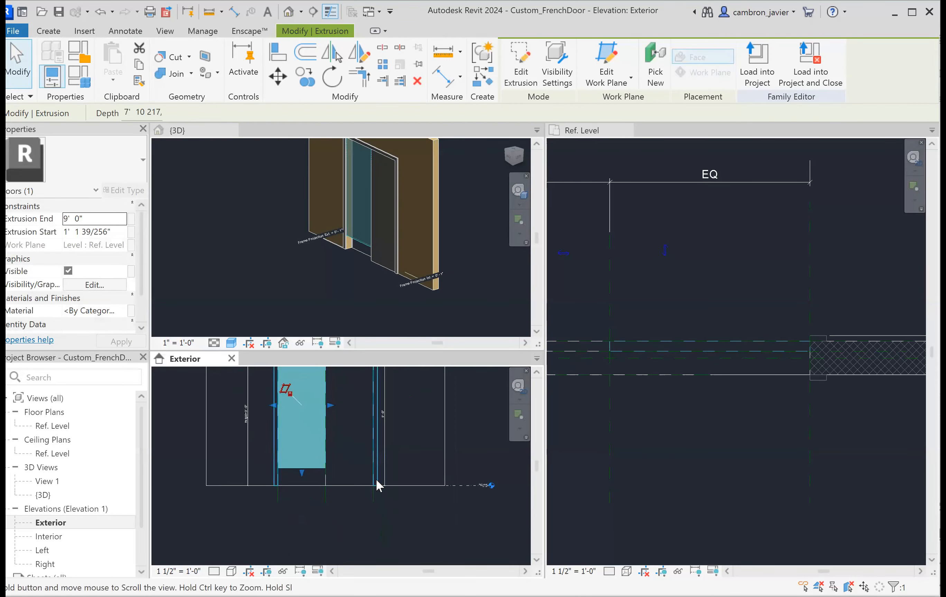
{"action": "left_click", "coordinate": [352, 507]}
Align the second door panel's bottom edge with the Ref. Level line and lock the alignment
{"action": "key", "text": "a"}
{"action": "key", "text": "l"}
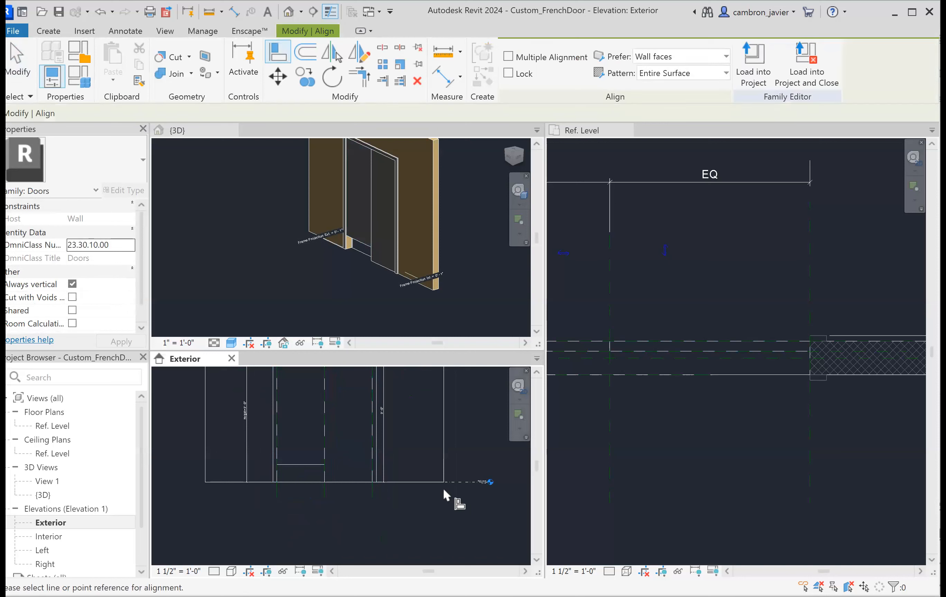
{"action": "left_click", "coordinate": [459, 482]}
{"action": "left_click", "coordinate": [298, 464]}
{"action": "key", "text": "Escape"}
{"action": "key", "text": "Escape"}
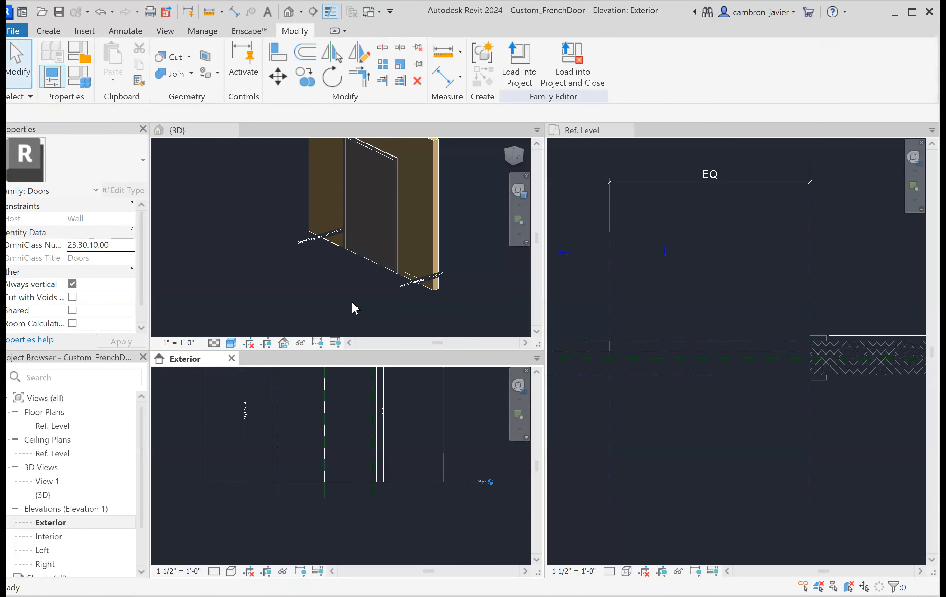
Hide the Properties palette, keeping the whole door in view in both the Exterior elevation and the Ref. Level plan
{"action": "left_click", "coordinate": [355, 308]}
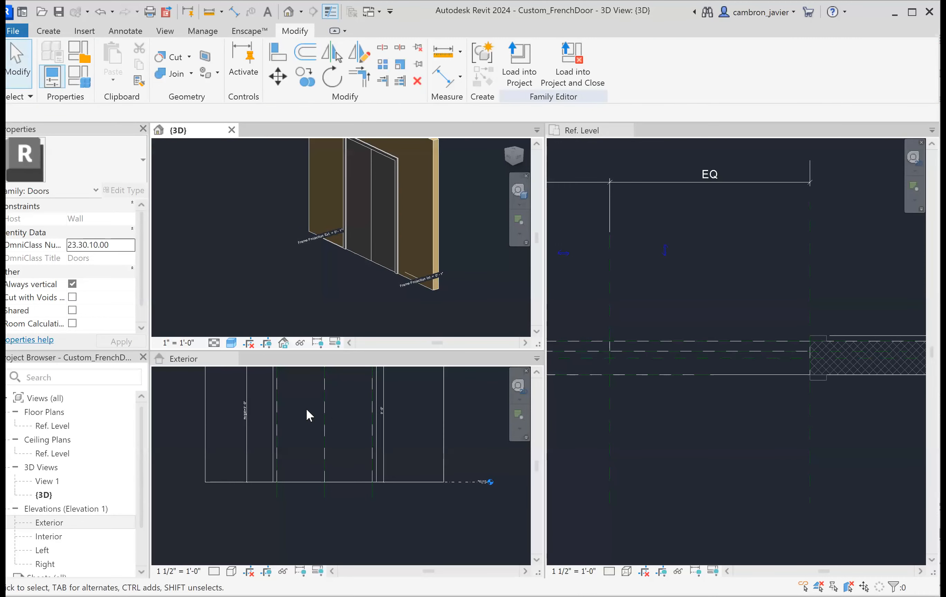
{"action": "scroll", "coordinate": [467, 431], "scroll_direction": "down", "scroll_amount": 1}
{"action": "scroll", "coordinate": [465, 428], "scroll_direction": "down", "scroll_amount": 2}
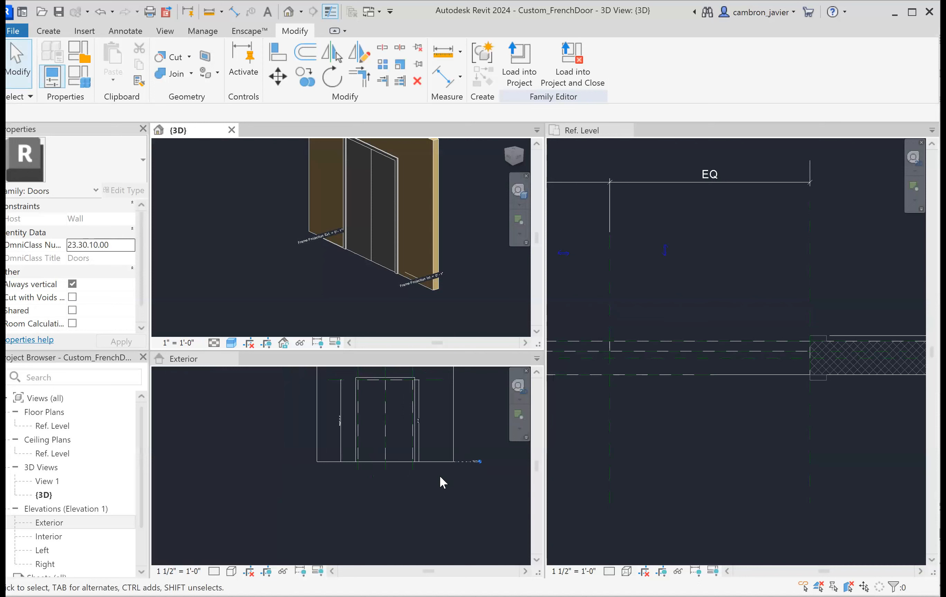
{"action": "left_click", "coordinate": [427, 487]}
{"action": "scroll", "coordinate": [409, 487], "scroll_direction": "down", "scroll_amount": 1}
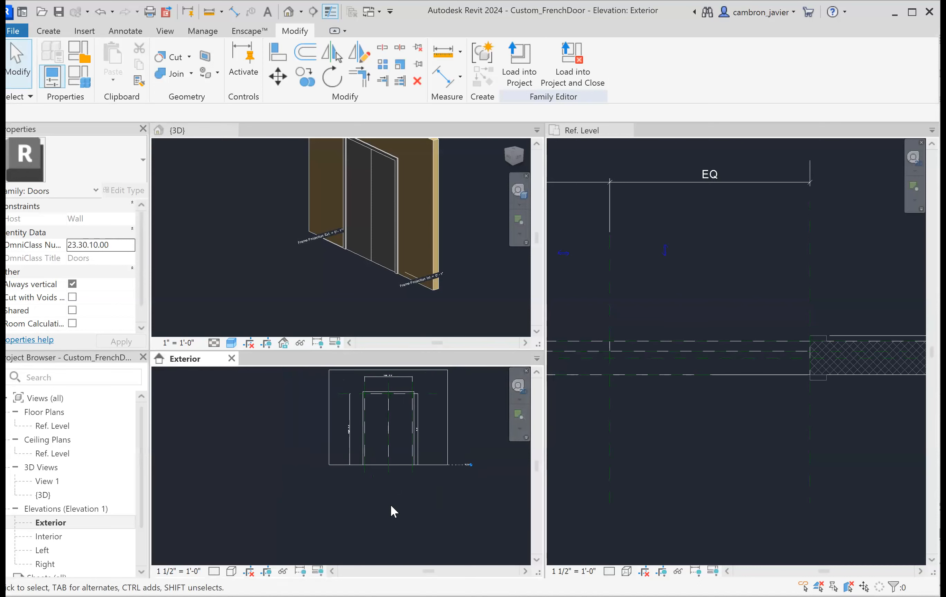
{"action": "key", "text": "ctrl+1"}
{"action": "middle_click_drag", "start_coordinate": [401, 501], "coordinate": [369, 516]}
{"action": "scroll", "coordinate": [686, 363], "scroll_direction": "down", "scroll_amount": 2}
{"action": "scroll", "coordinate": [685, 366], "scroll_direction": "down", "scroll_amount": 3}
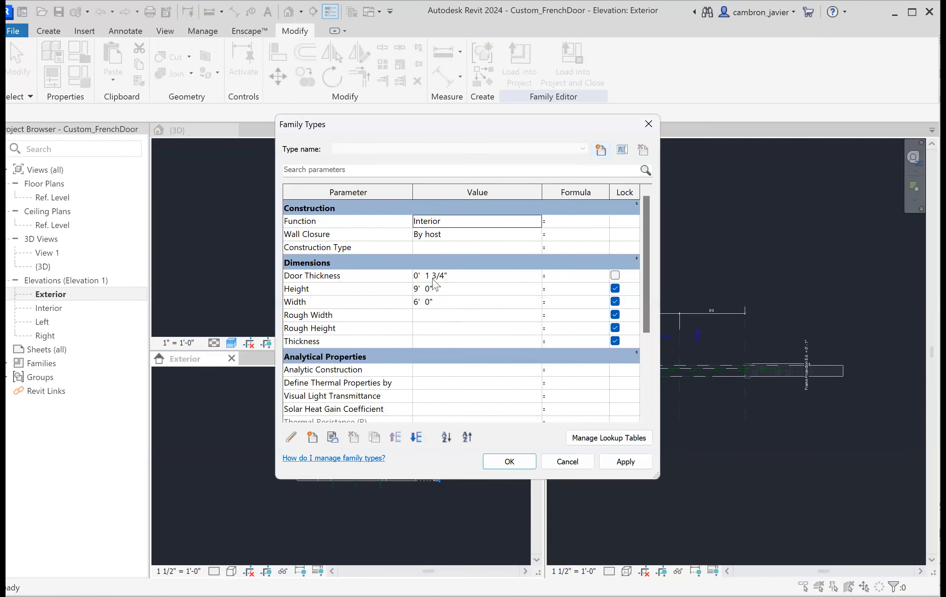
Flex the family by setting Door Thickness to 3", Height to 8' 0" and Width to 7' 0"
{"action": "left_click", "coordinate": [450, 276]}
{"action": "left_click_drag", "start_coordinate": [448, 276], "coordinate": [426, 276]}
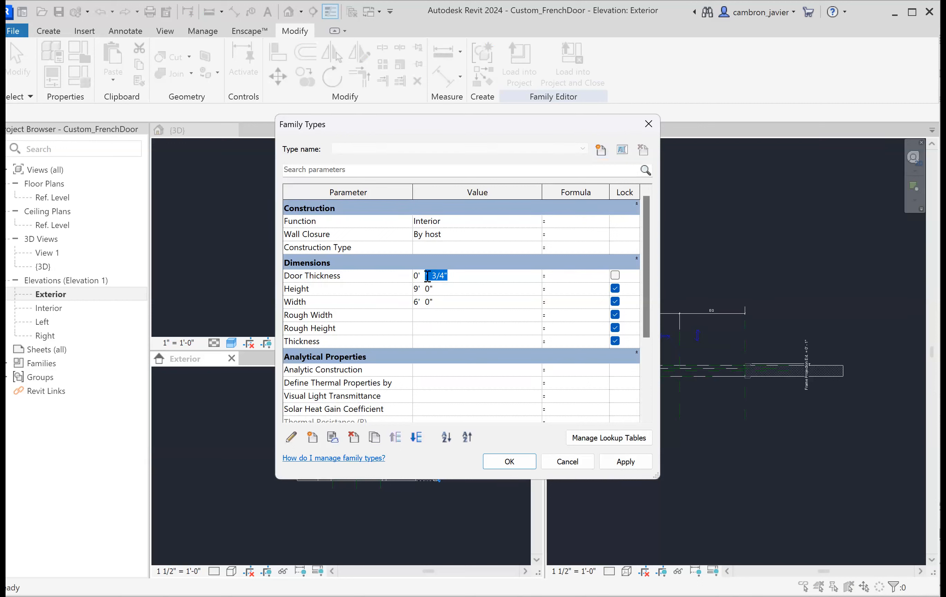
{"action": "type", "text": "3"}
{"action": "left_click", "coordinate": [438, 289]}
{"action": "type", "text": "8"}
{"action": "left_click", "coordinate": [451, 303]}
{"action": "type", "text": "7"}
{"action": "key", "text": "Tab"}
{"action": "left_click", "coordinate": [614, 465]}
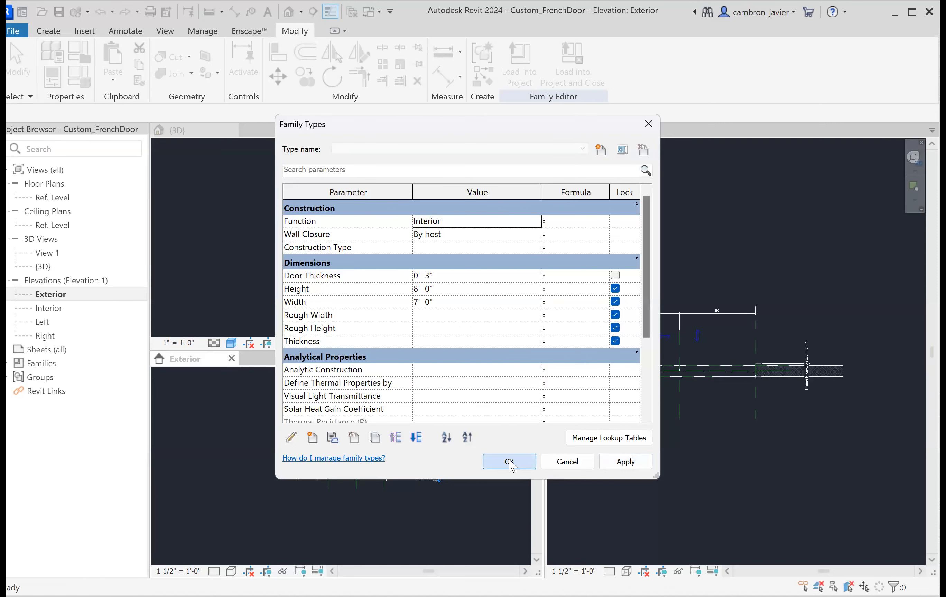
{"action": "left_click", "coordinate": [509, 462]}
Examine how the door panels fit the jamb, centre and thickness reference planes in the Ref. Level plan
{"action": "scroll", "coordinate": [367, 409], "scroll_direction": "up", "scroll_amount": 5}
{"action": "scroll", "coordinate": [366, 419], "scroll_direction": "up", "scroll_amount": 5}
{"action": "scroll", "coordinate": [295, 453], "scroll_direction": "down", "scroll_amount": 5}
{"action": "scroll", "coordinate": [659, 381], "scroll_direction": "up", "scroll_amount": 5}
{"action": "left_click", "coordinate": [676, 348]}
{"action": "scroll", "coordinate": [628, 282], "scroll_direction": "down", "scroll_amount": 3}
{"action": "middle_click_drag", "start_coordinate": [633, 301], "coordinate": [707, 310]}
{"action": "scroll", "coordinate": [595, 329], "scroll_direction": "up", "scroll_amount": 1}
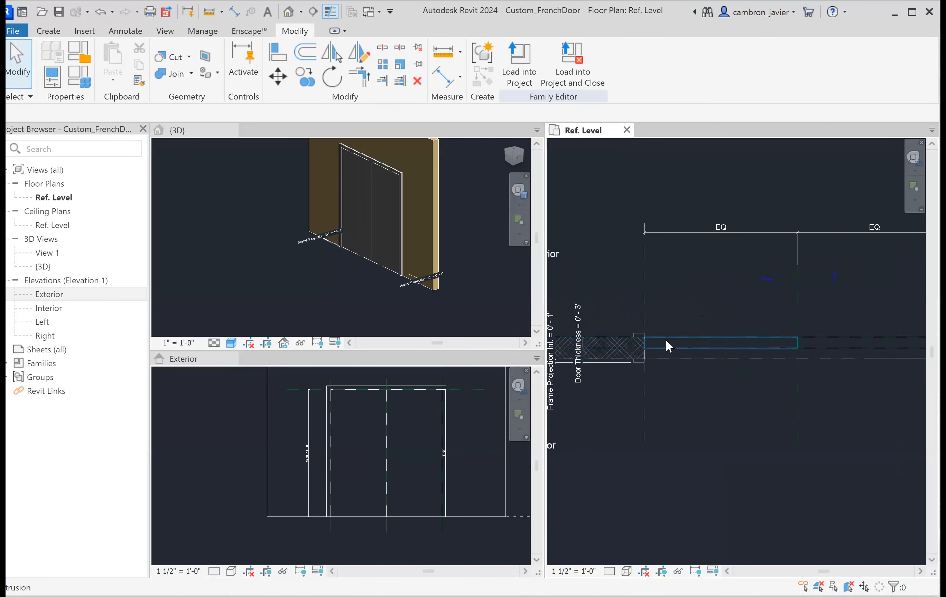
Set the family's Door Thickness to 1 3/4", Height to 7' 0" and Width to 6' 0"
{"action": "left_click", "coordinate": [84, 82]}
{"action": "left_click", "coordinate": [431, 276]}
{"action": "left_click", "coordinate": [426, 275]}
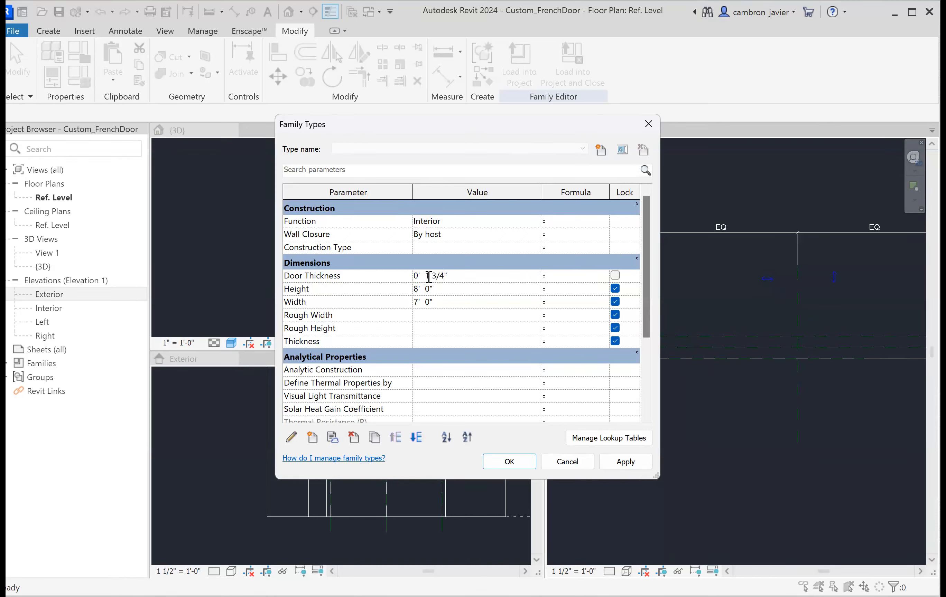
{"action": "left_click", "coordinate": [421, 289]}
{"action": "left_click", "coordinate": [420, 301]}
{"action": "key", "text": "BackSpace"}
{"action": "type", "text": "6"}
{"action": "left_click", "coordinate": [626, 466]}
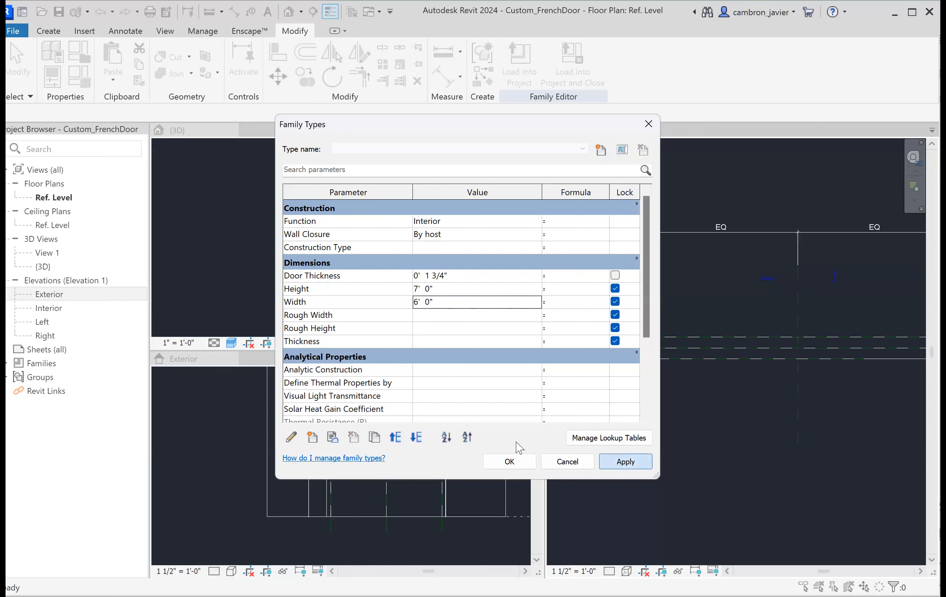
{"action": "left_click", "coordinate": [510, 462]}
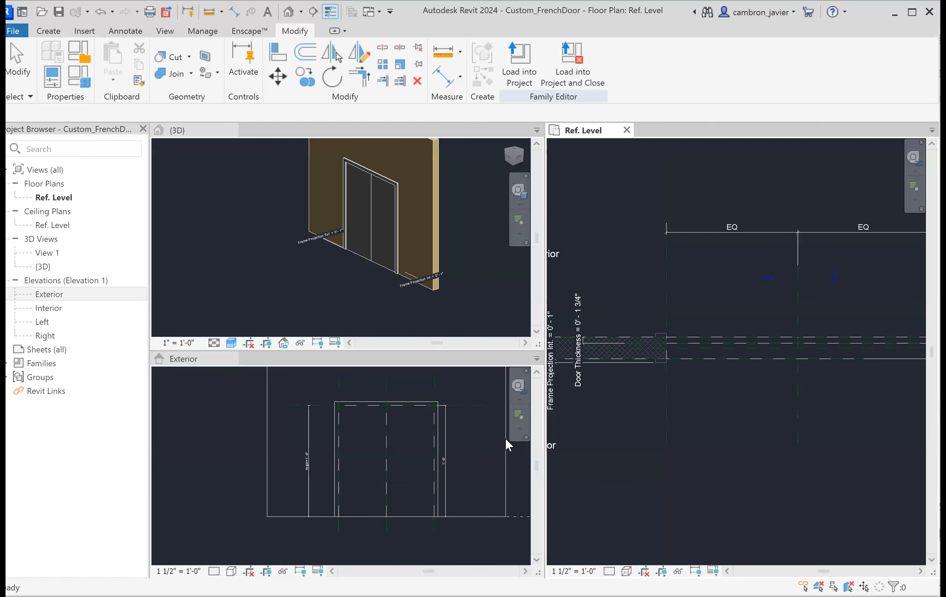
Inspect the door panels in 3D, and study the front and top views in the door family assignment PDF
{"action": "left_click", "coordinate": [577, 308]}
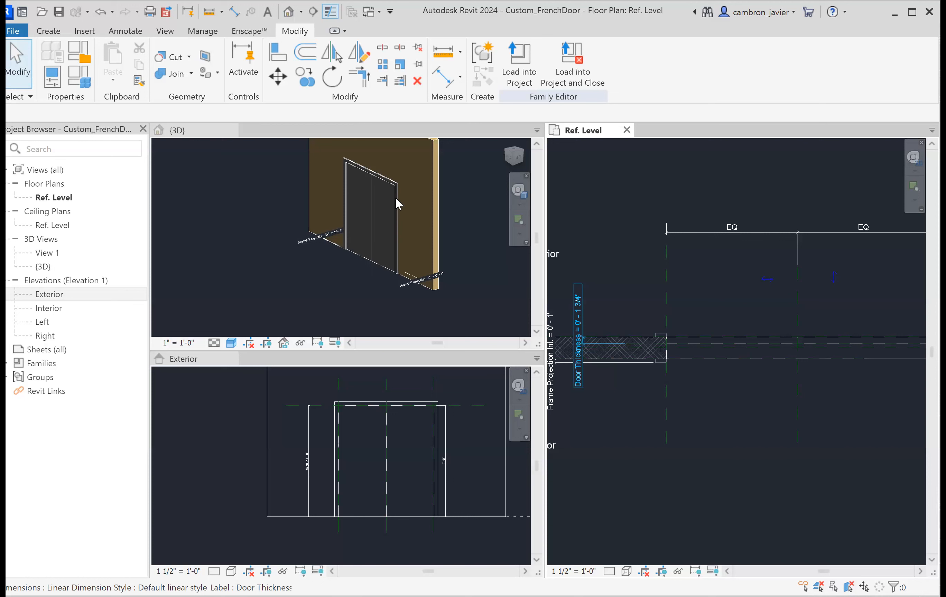
{"action": "scroll", "coordinate": [396, 197], "scroll_direction": "up", "scroll_amount": 3}
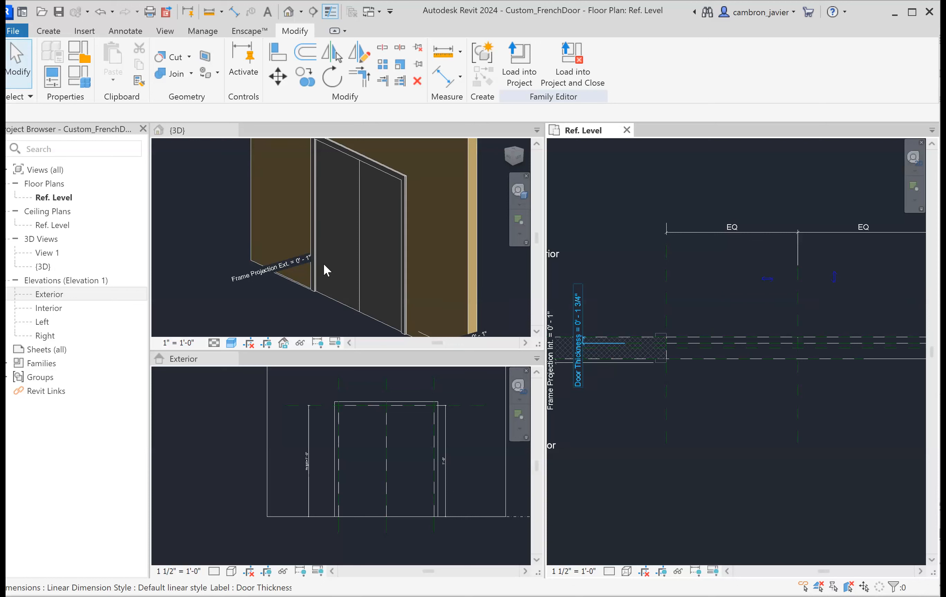
{"action": "left_click", "coordinate": [49, 31]}
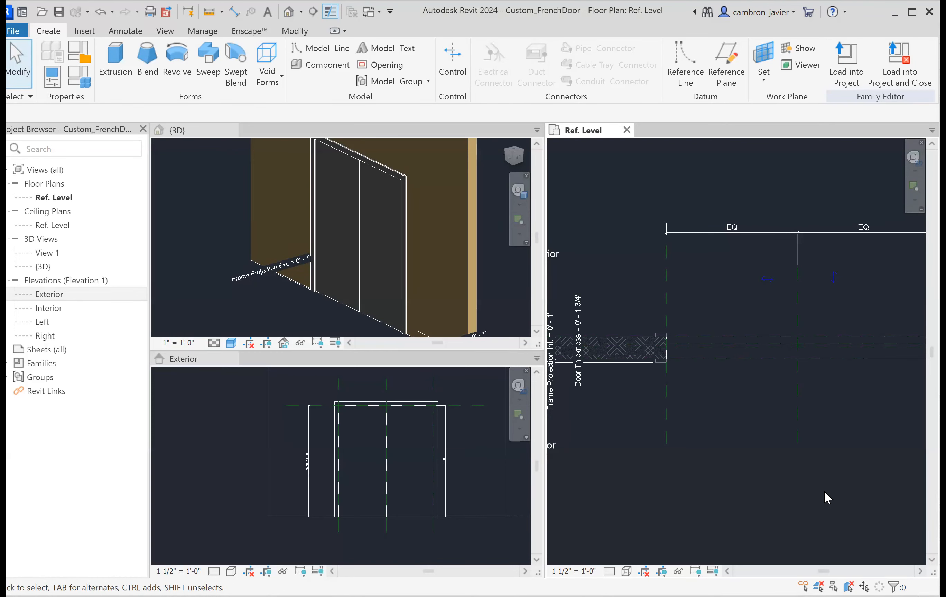
{"action": "key", "text": "alt+Tab"}
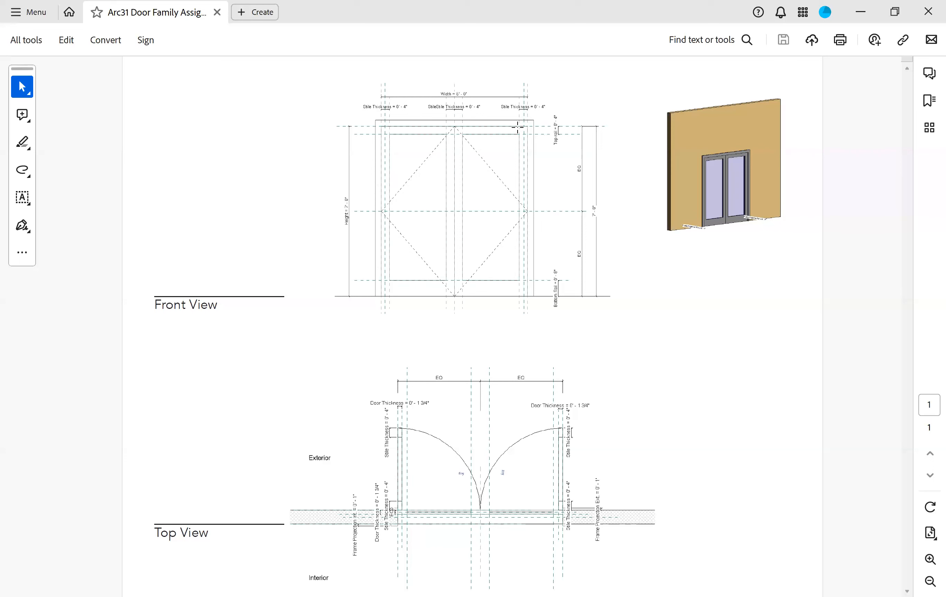
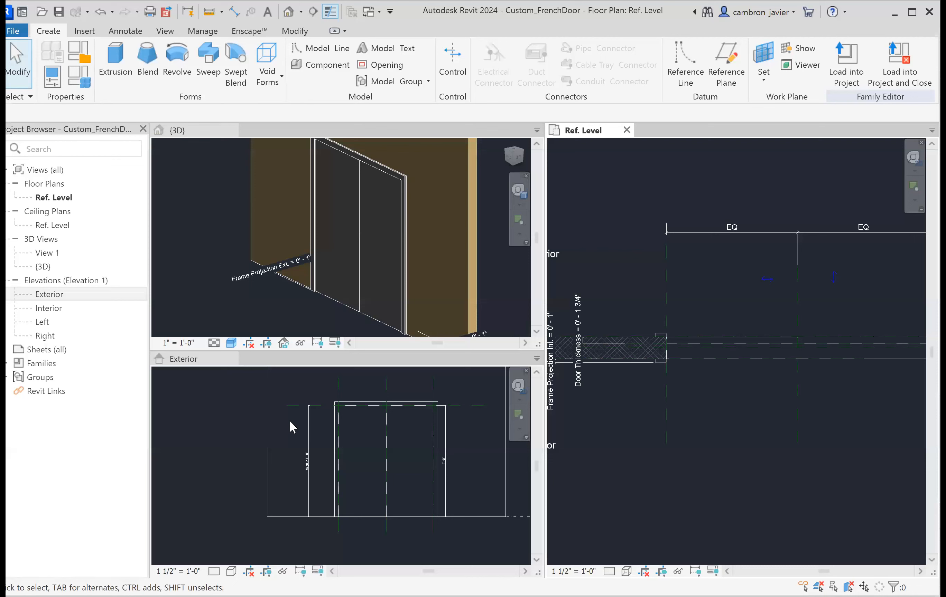
Return to Revit and place a vertical reference plane just inside the right jamb in the Exterior elevation
{"action": "left_click", "coordinate": [240, 421]}
{"action": "middle_click_drag", "start_coordinate": [342, 429], "coordinate": [379, 454]}
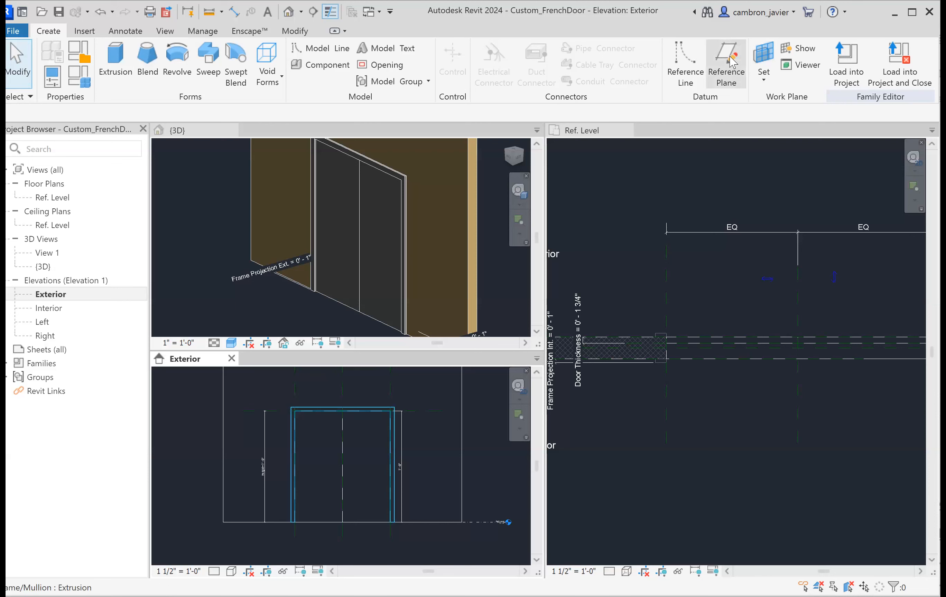
{"action": "scroll", "coordinate": [381, 386], "scroll_direction": "up", "scroll_amount": 1}
{"action": "left_click", "coordinate": [384, 379]}
{"action": "scroll", "coordinate": [386, 468], "scroll_direction": "down", "scroll_amount": 1}
{"action": "middle_click_drag", "start_coordinate": [386, 467], "coordinate": [388, 393]}
{"action": "left_click", "coordinate": [384, 499]}
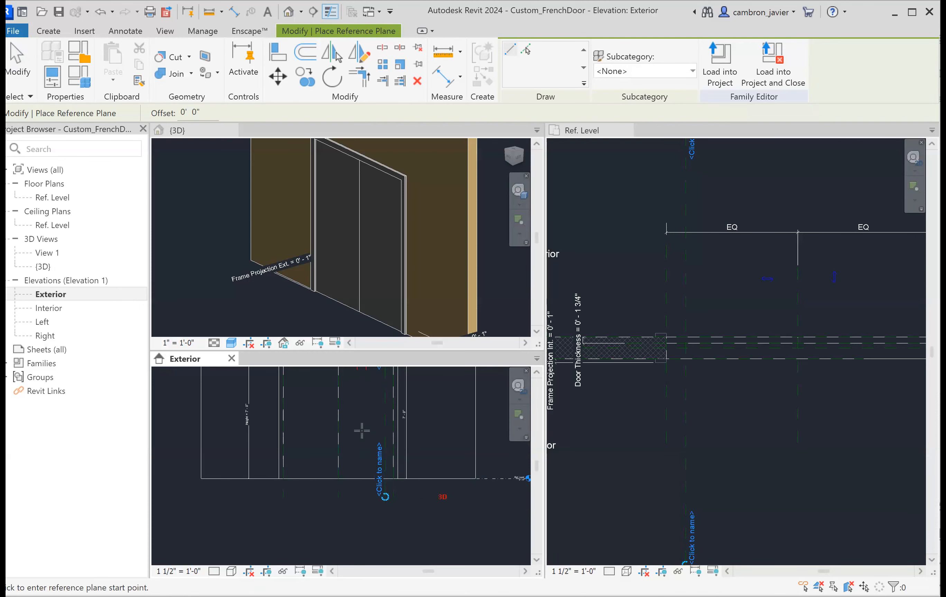
Place one vertical reference plane on each side of the door's centre plane, about 6" away from it, in the Exterior elevation
{"action": "middle_click_drag", "start_coordinate": [362, 431], "coordinate": [378, 488]}
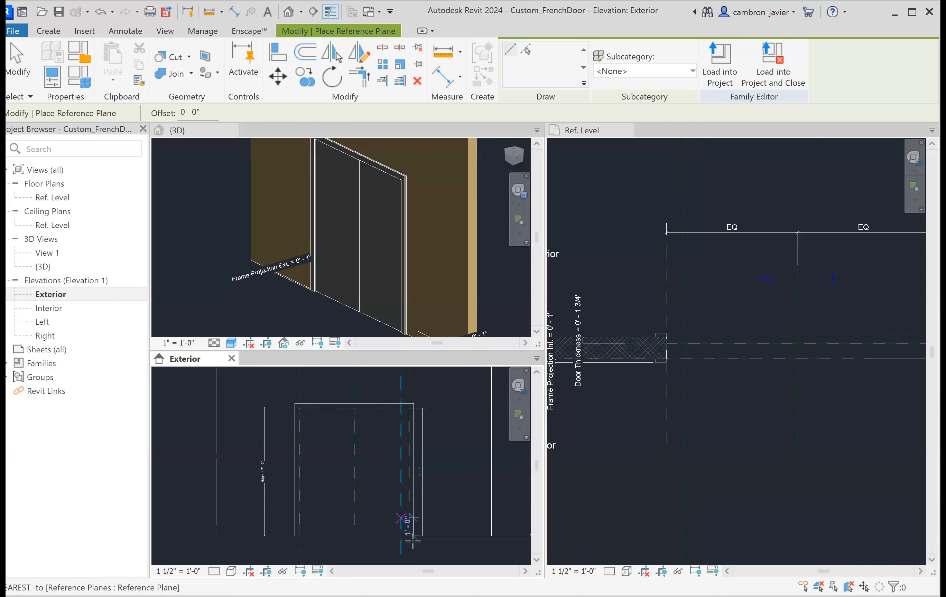
{"action": "left_click", "coordinate": [366, 376]}
{"action": "middle_click_drag", "start_coordinate": [359, 449], "coordinate": [370, 415]}
{"action": "scroll", "coordinate": [368, 419], "scroll_direction": "down", "scroll_amount": 2}
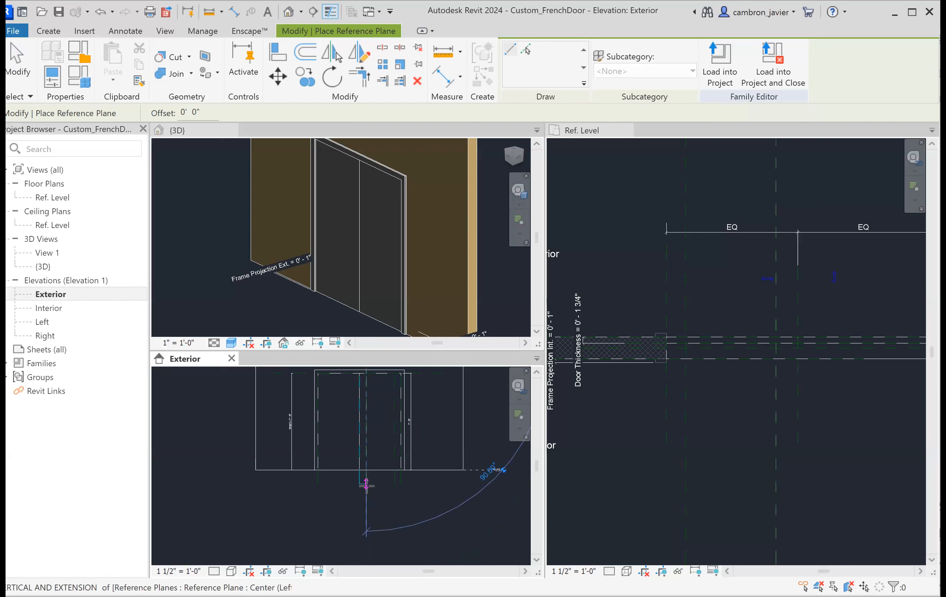
{"action": "left_click", "coordinate": [366, 484]}
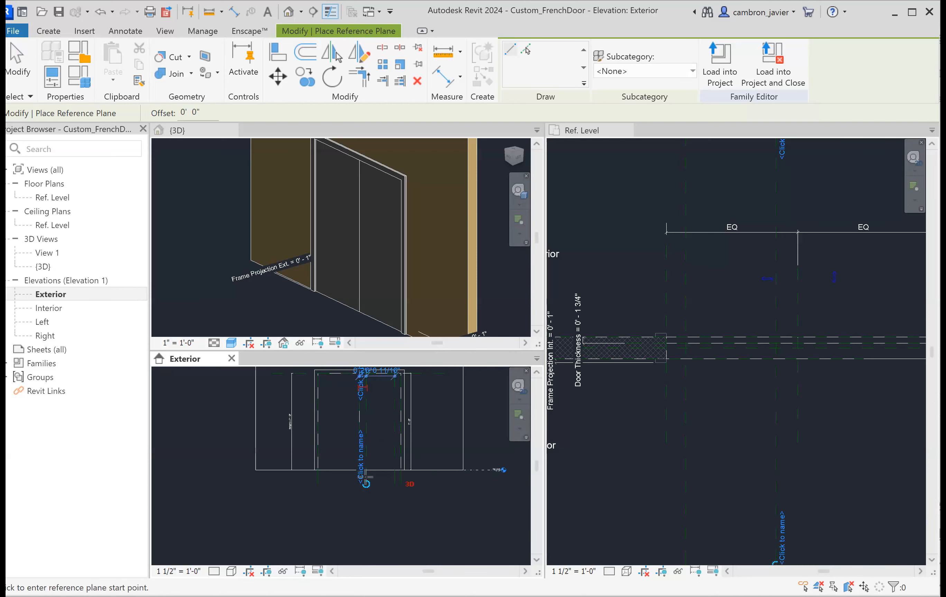
{"action": "mouse_move", "coordinate": [384, 456]}
{"action": "middle_mouse_down"}
{"action": "mouse_move", "coordinate": [427, 505]}
{"action": "mouse_move", "coordinate": [384, 473]}
{"action": "middle_mouse_up"}
{"action": "left_click", "coordinate": [392, 400]}
{"action": "left_click", "coordinate": [396, 494]}
{"action": "middle_click_drag", "start_coordinate": [388, 411], "coordinate": [408, 455]}
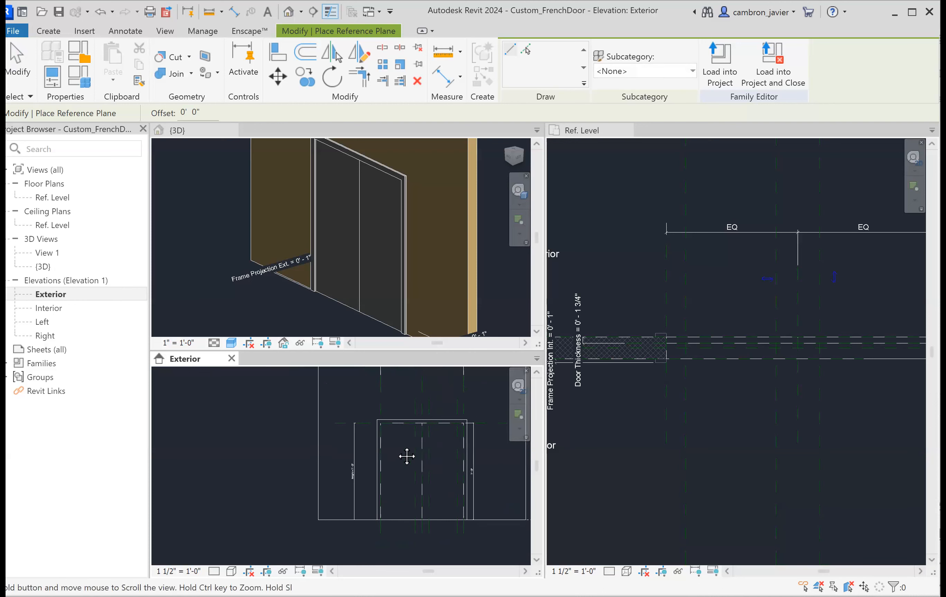
Place a vertical reference plane just inside the left jamb in the Exterior elevation
{"action": "left_click", "coordinate": [381, 403]}
{"action": "key", "text": "Escape"}
{"action": "scroll", "coordinate": [390, 407], "scroll_direction": "up", "scroll_amount": 2}
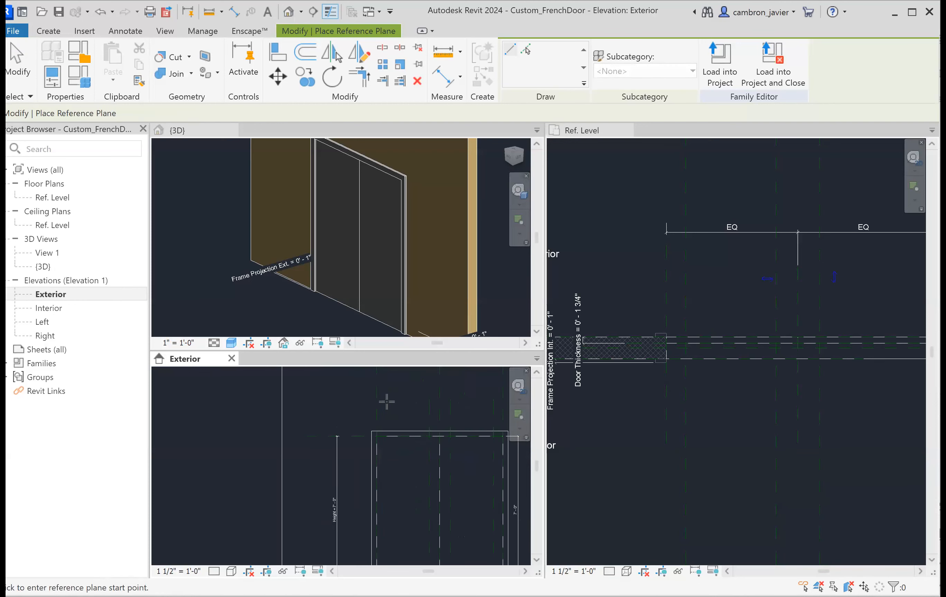
{"action": "left_click", "coordinate": [388, 402]}
{"action": "scroll", "coordinate": [397, 456], "scroll_direction": "down", "scroll_amount": 2}
{"action": "middle_click_drag", "start_coordinate": [397, 453], "coordinate": [392, 386]}
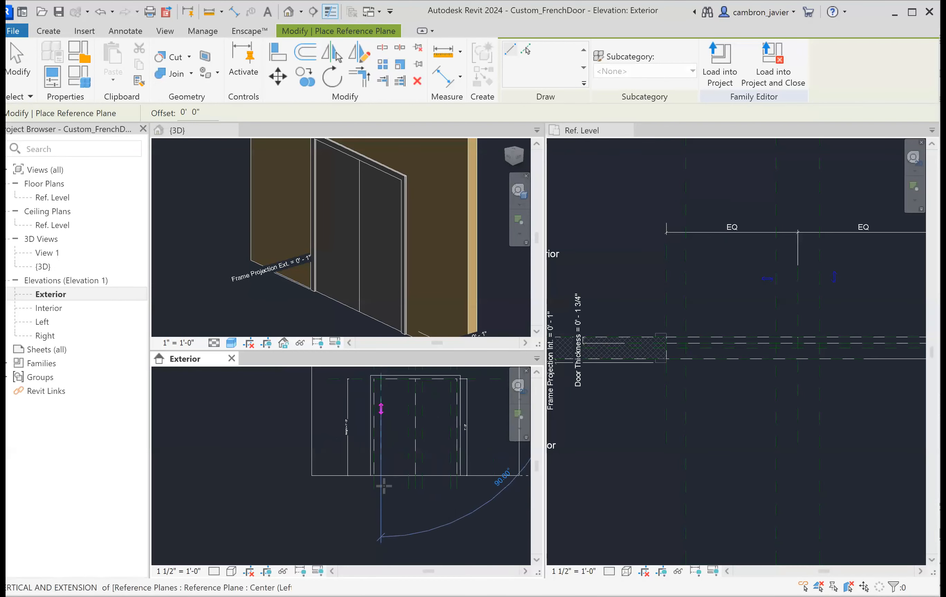
{"action": "left_click", "coordinate": [381, 492]}
{"action": "key", "text": "Escape"}
{"action": "key", "text": "Escape"}
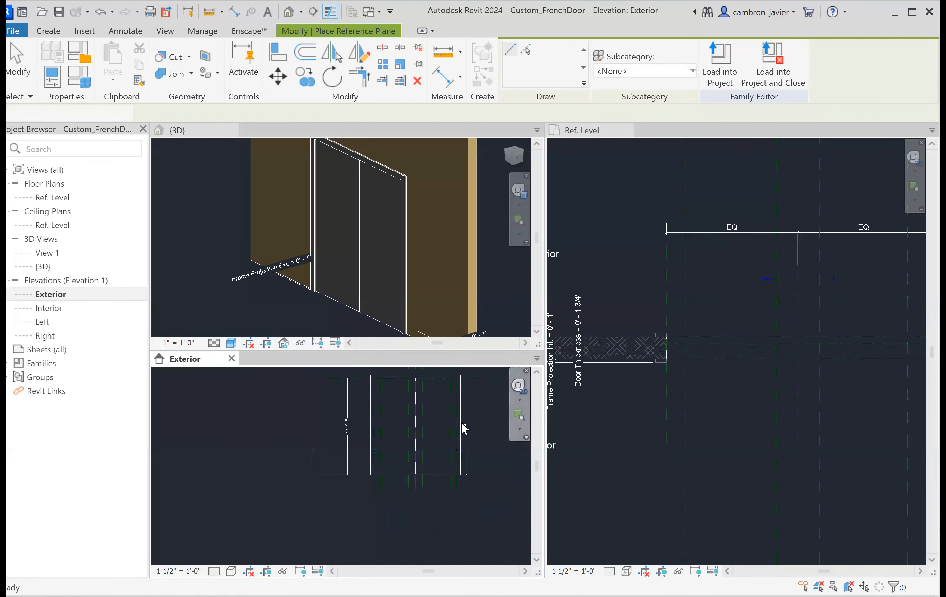
Examine the positions of the four new stile reference planes relative to the jambs and centre in the Exterior elevation
{"action": "middle_click_drag", "start_coordinate": [447, 387], "coordinate": [436, 445]}
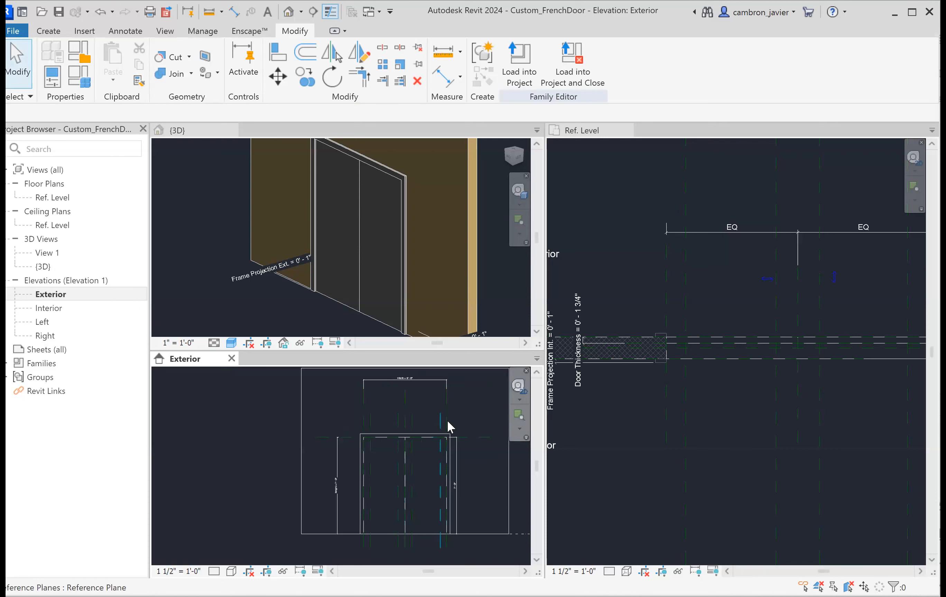
{"action": "scroll", "coordinate": [448, 420], "scroll_direction": "up", "scroll_amount": 1}
{"action": "scroll", "coordinate": [448, 418], "scroll_direction": "up", "scroll_amount": 3}
{"action": "middle_click_drag", "start_coordinate": [432, 407], "coordinate": [442, 432]}
{"action": "scroll", "coordinate": [415, 397], "scroll_direction": "down", "scroll_amount": 1}
{"action": "scroll", "coordinate": [426, 430], "scroll_direction": "up", "scroll_amount": 2}
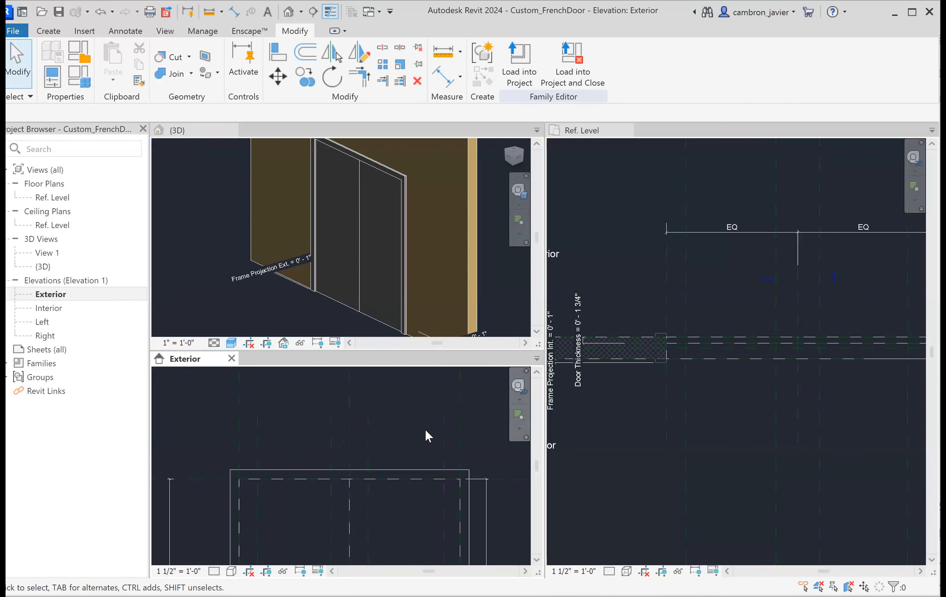
{"action": "left_click", "coordinate": [439, 421]}
{"action": "left_click", "coordinate": [368, 421]}
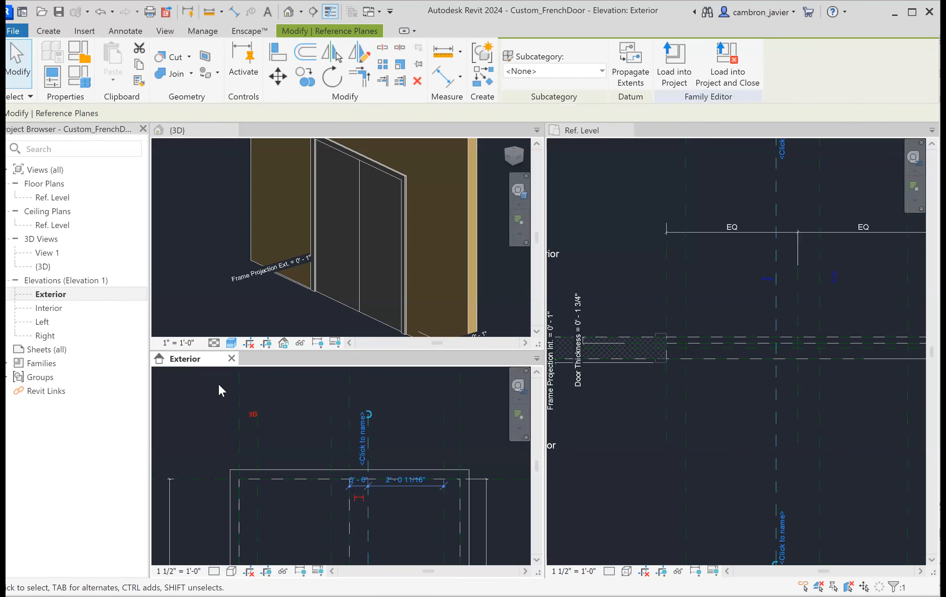
{"action": "left_click", "coordinate": [407, 389]}
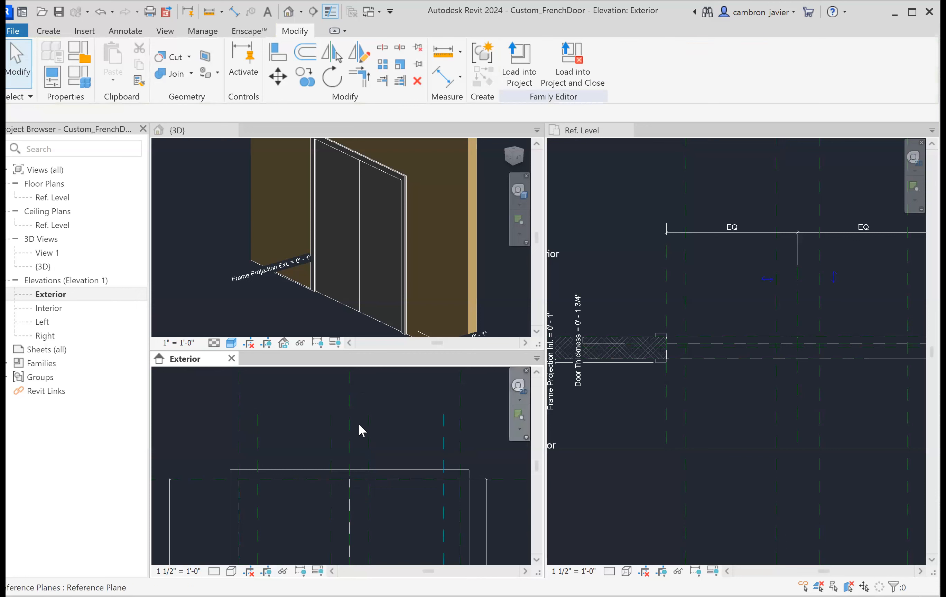
{"action": "scroll", "coordinate": [437, 437], "scroll_direction": "down", "scroll_amount": 2}
{"action": "middle_click_drag", "start_coordinate": [431, 435], "coordinate": [406, 424]}
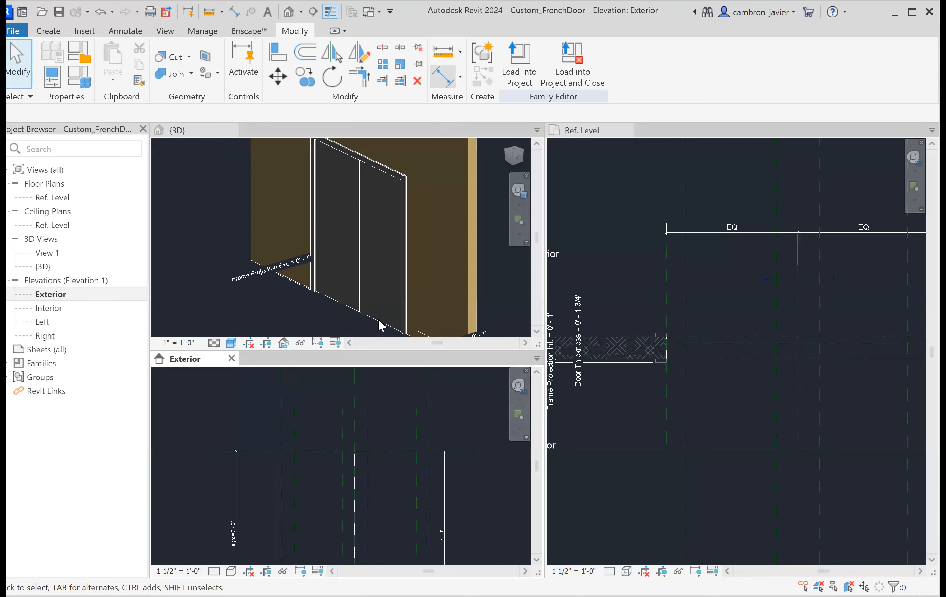
Add an aligned dimension between the right jamb plane and the adjacent stile plane above the door in the Exterior elevation
{"action": "scroll", "coordinate": [407, 407], "scroll_direction": "up", "scroll_amount": 2}
{"action": "key", "text": "d"}
{"action": "key", "text": "i"}
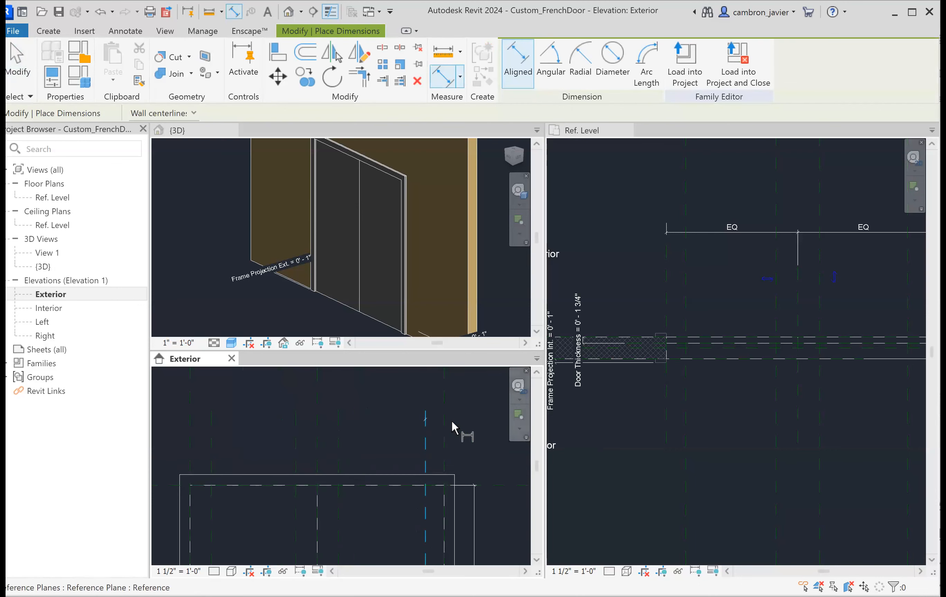
{"action": "left_click", "coordinate": [451, 423]}
{"action": "left_click", "coordinate": [450, 425]}
{"action": "left_click", "coordinate": [432, 387]}
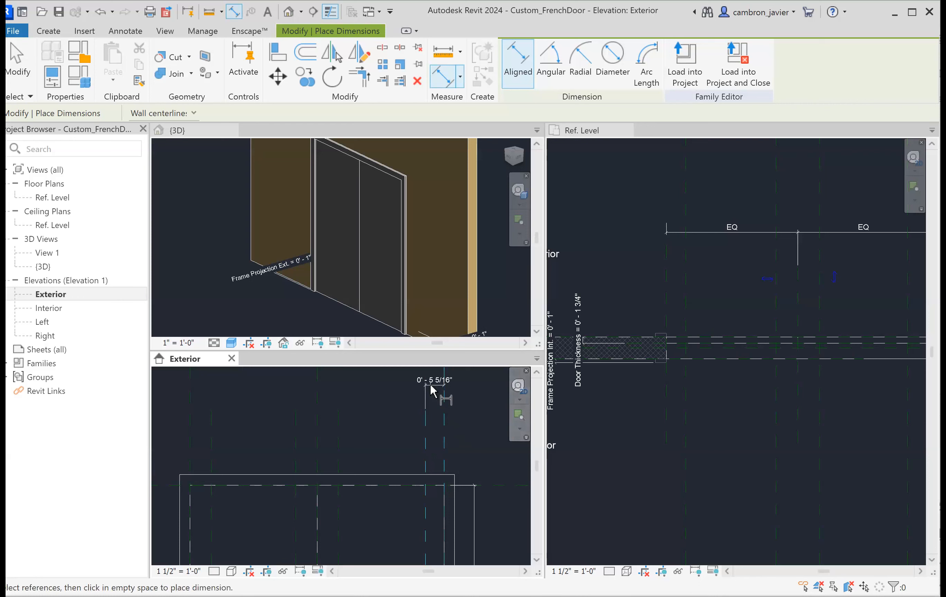
{"action": "middle_click_drag", "start_coordinate": [461, 440], "coordinate": [449, 457]}
{"action": "key", "text": "Escape"}
{"action": "key", "text": "Escape"}
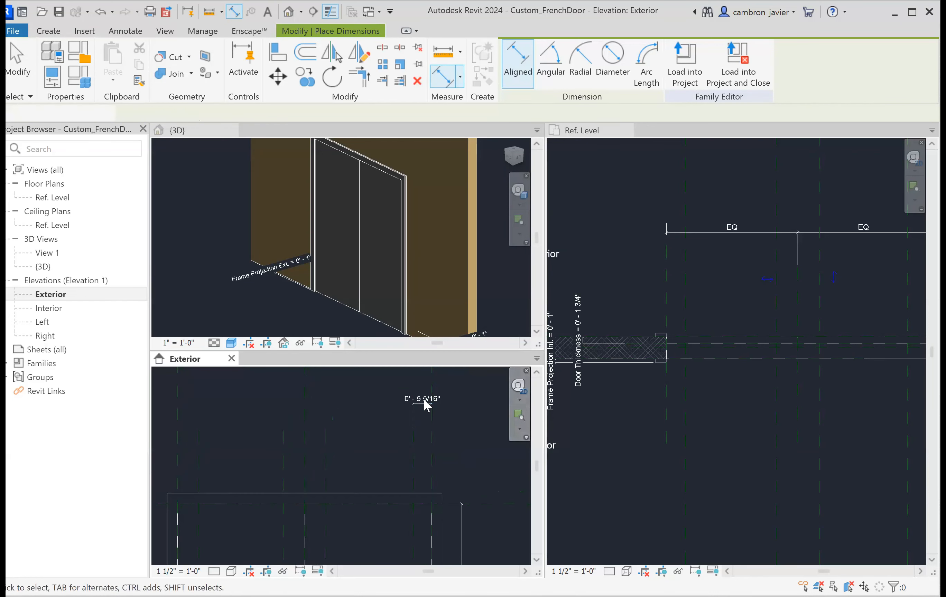
Label the right jamb dimension with a new type parameter named Stile and set its value to 0' 4"
{"action": "left_click", "coordinate": [419, 399]}
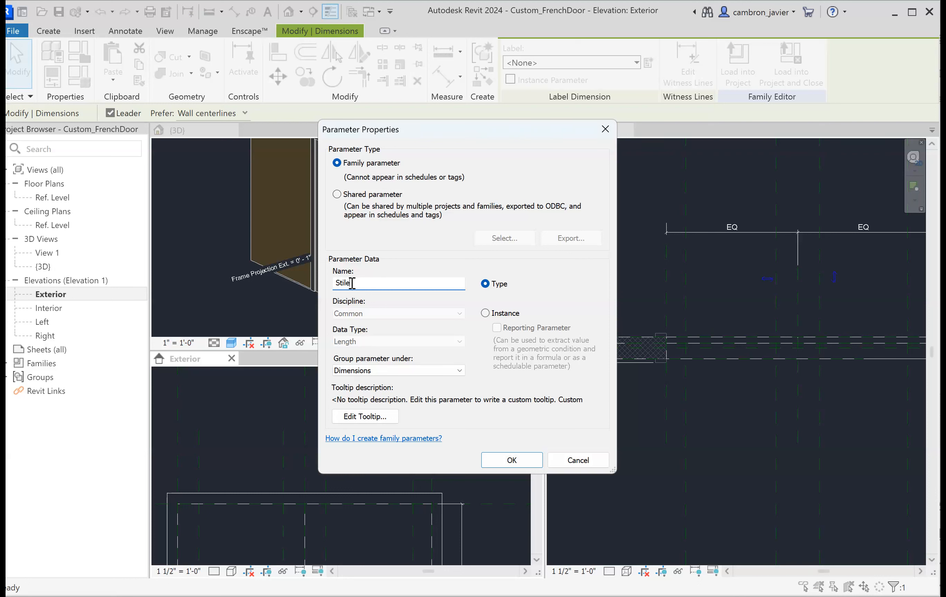
{"action": "left_click", "coordinate": [510, 463]}
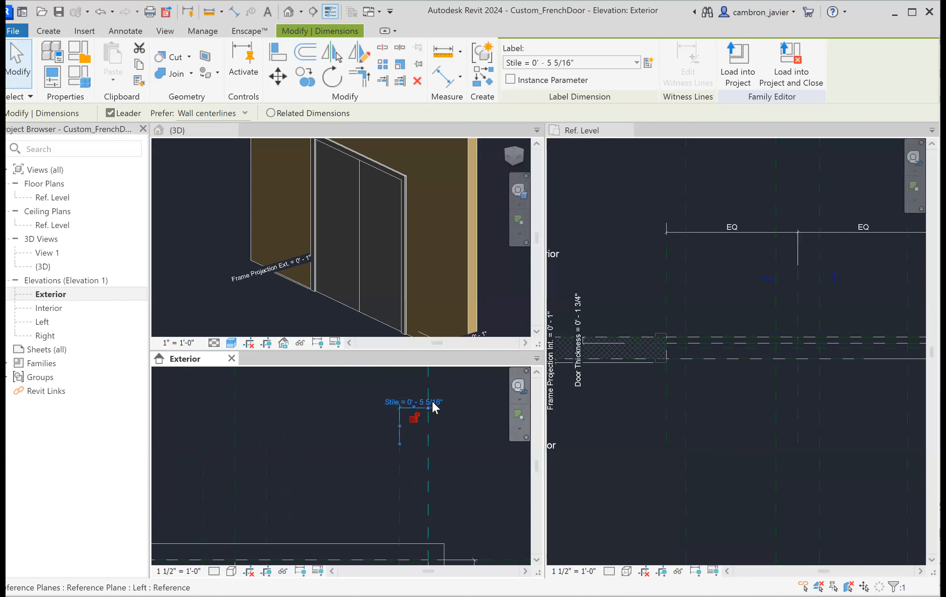
{"action": "left_click", "coordinate": [402, 401]}
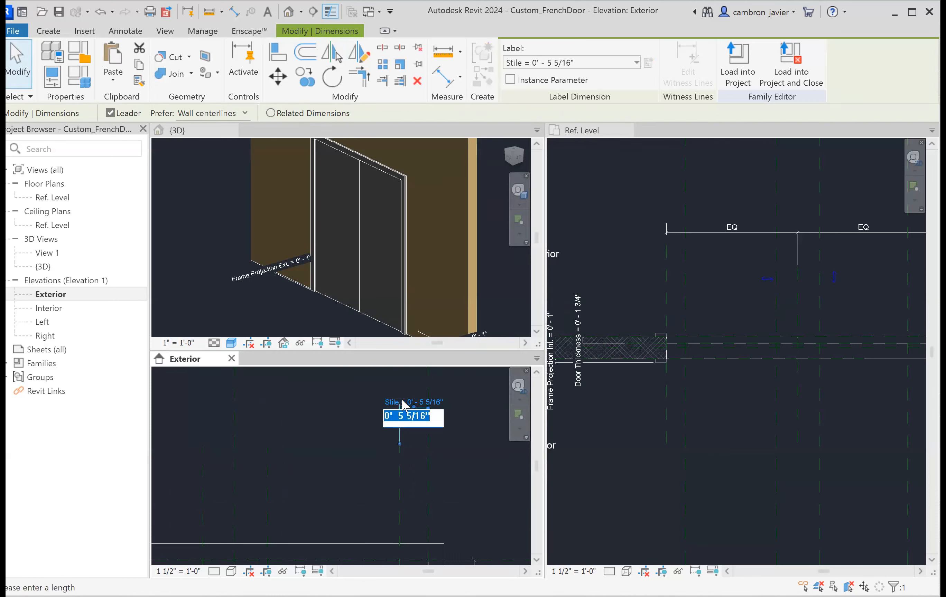
{"action": "type", "text": "0"}
{"action": "type", "text": "4"}
{"action": "key", "text": "Return"}
{"action": "middle_click_drag", "start_coordinate": [353, 427], "coordinate": [382, 446]}
Add an aligned dimension between the door's centre plane and the stile plane to its right in the Exterior elevation
{"action": "left_click", "coordinate": [442, 76]}
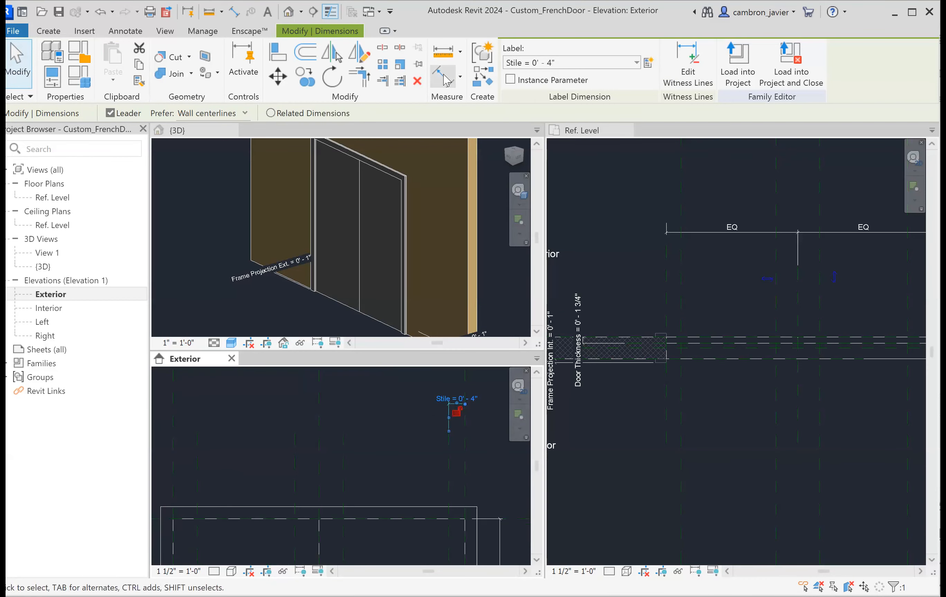
{"action": "left_click", "coordinate": [345, 443]}
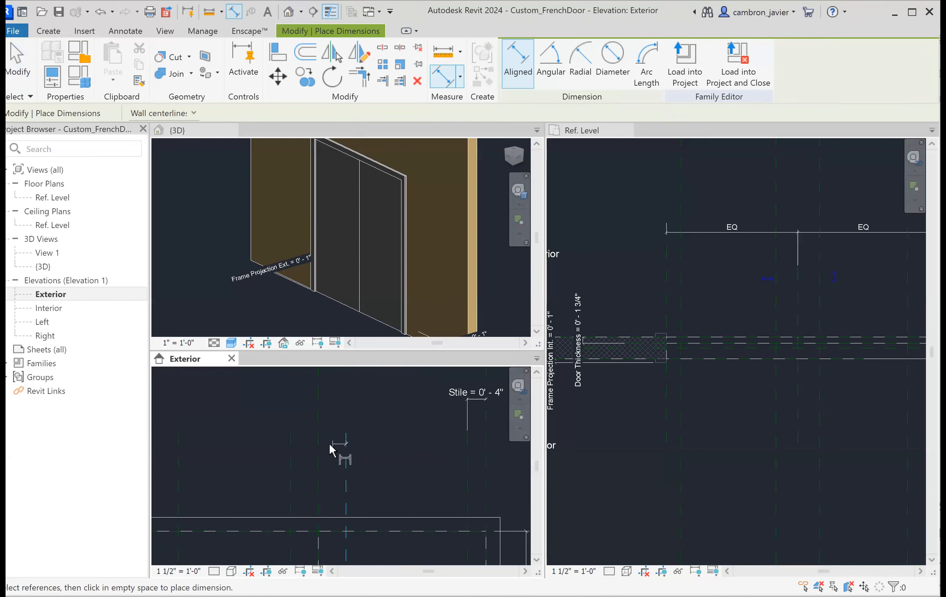
{"action": "left_click", "coordinate": [320, 446]}
{"action": "left_click", "coordinate": [358, 398]}
{"action": "middle_click_drag", "start_coordinate": [359, 435], "coordinate": [367, 400]}
{"action": "key", "text": "Escape"}
{"action": "scroll", "coordinate": [426, 404], "scroll_direction": "down", "scroll_amount": 2}
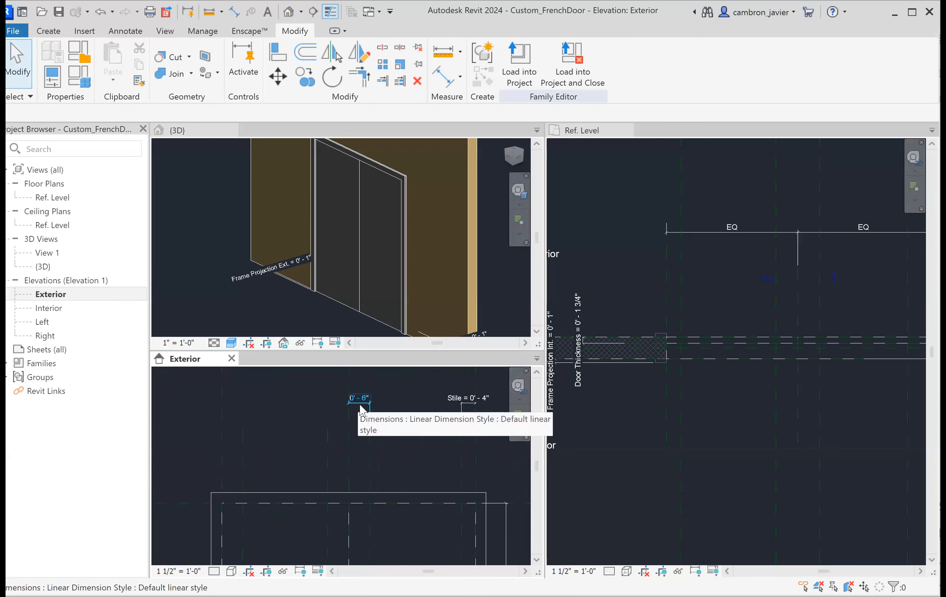
Assign the Stile parameter to the dimension between the centre plane and the stile plane to its right
{"action": "scroll", "coordinate": [432, 421], "scroll_direction": "down", "scroll_amount": 2}
{"action": "middle_click_drag", "start_coordinate": [442, 440], "coordinate": [402, 390]}
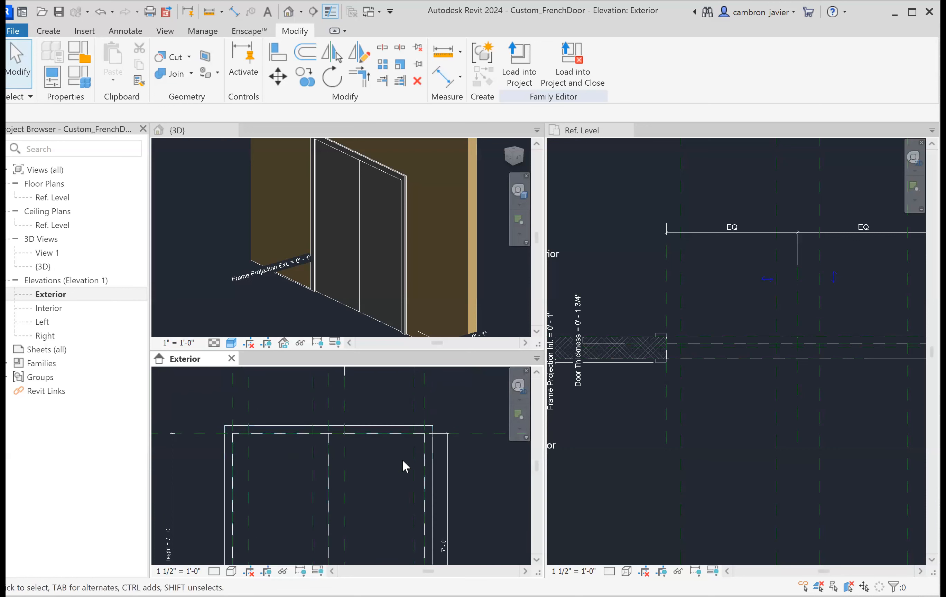
{"action": "middle_click_drag", "start_coordinate": [304, 460], "coordinate": [348, 543]}
{"action": "scroll", "coordinate": [395, 460], "scroll_direction": "up", "scroll_amount": 4}
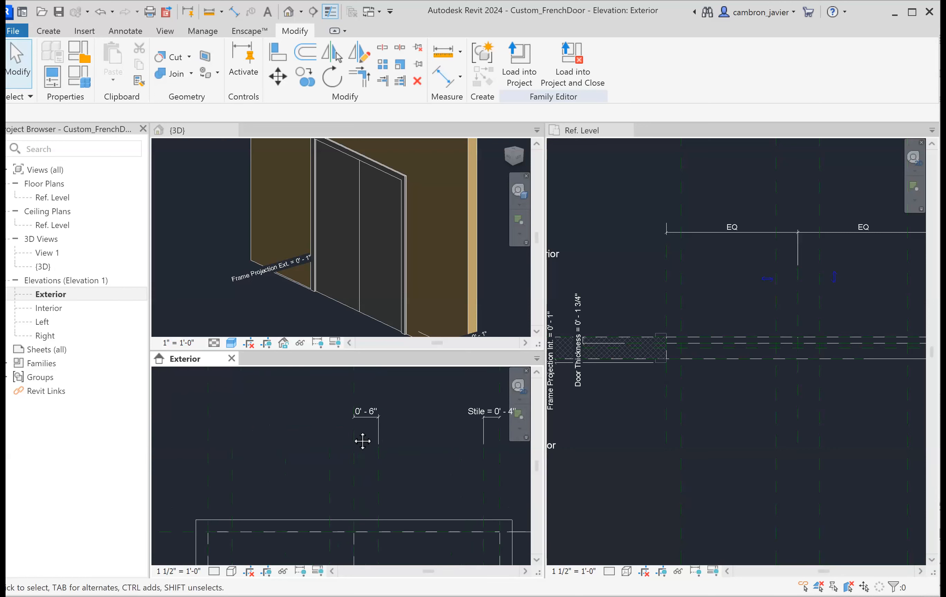
{"action": "middle_click_drag", "start_coordinate": [376, 436], "coordinate": [364, 432]}
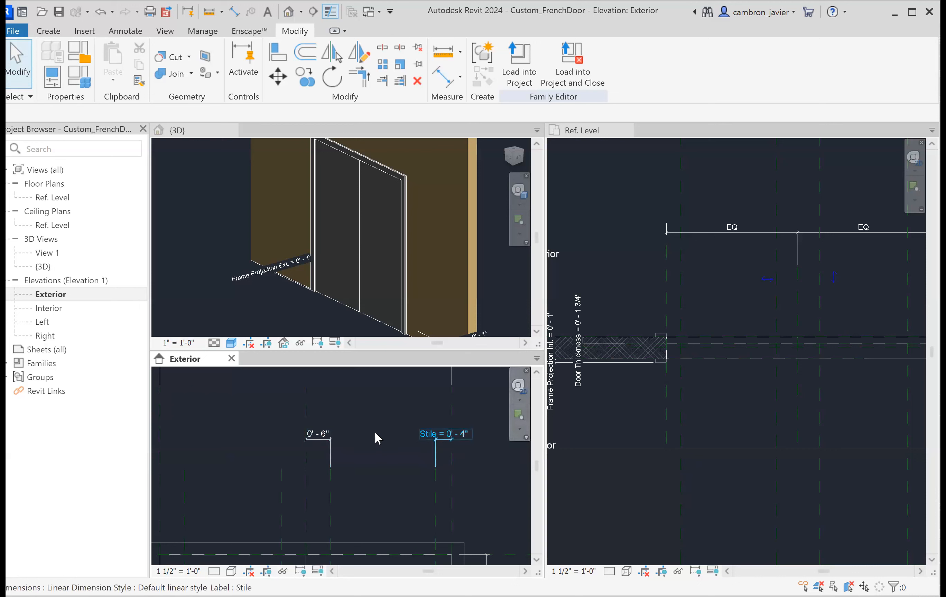
{"action": "left_click", "coordinate": [324, 440]}
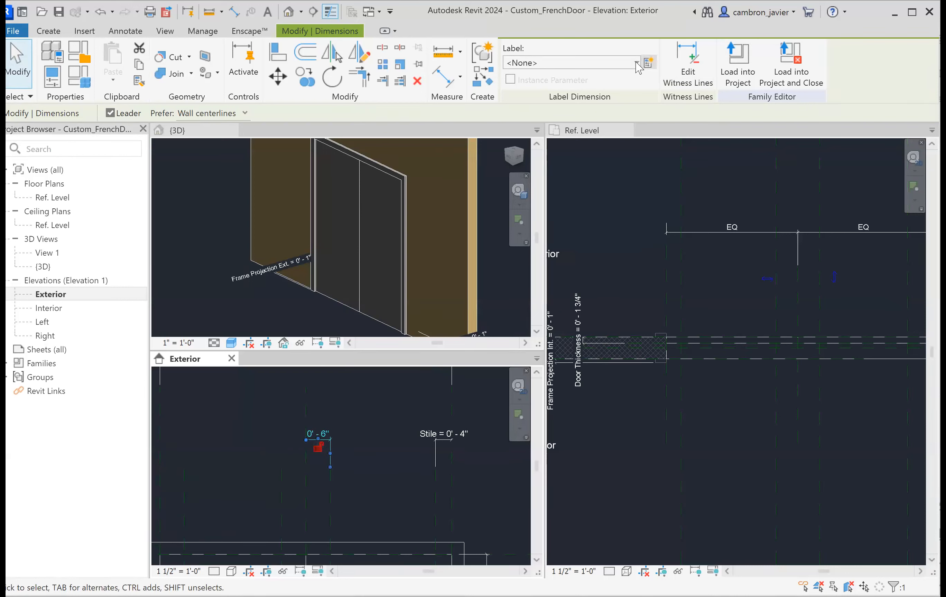
{"action": "left_click", "coordinate": [617, 63]}
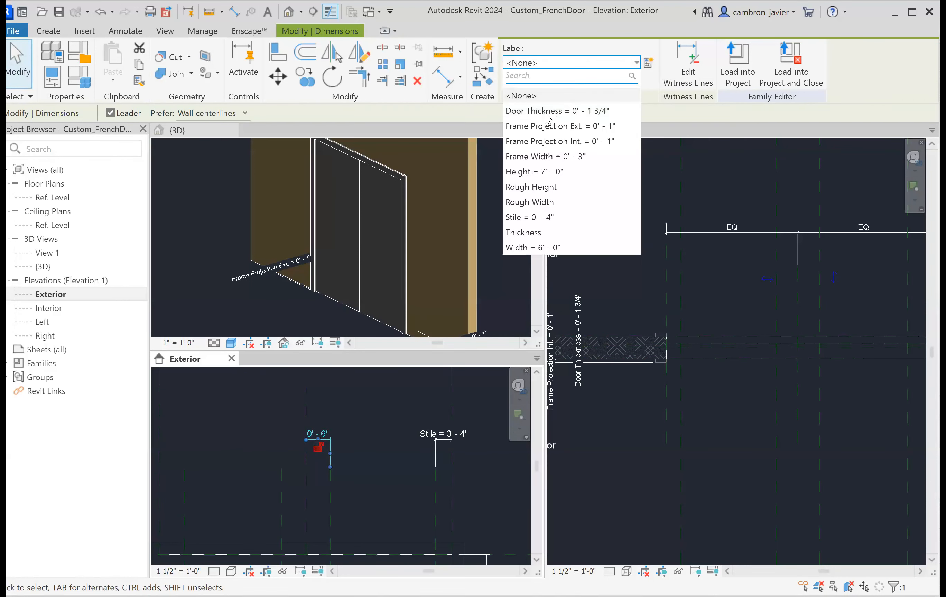
{"action": "key", "text": "Down"}
{"action": "key", "text": "Down"}
{"action": "key", "text": "Down"}
{"action": "key", "text": "Down"}
{"action": "key", "text": "Down"}
{"action": "key", "text": "Down"}
{"action": "key", "text": "Down"}
{"action": "key", "text": "Down"}
{"action": "key", "text": "Up"}
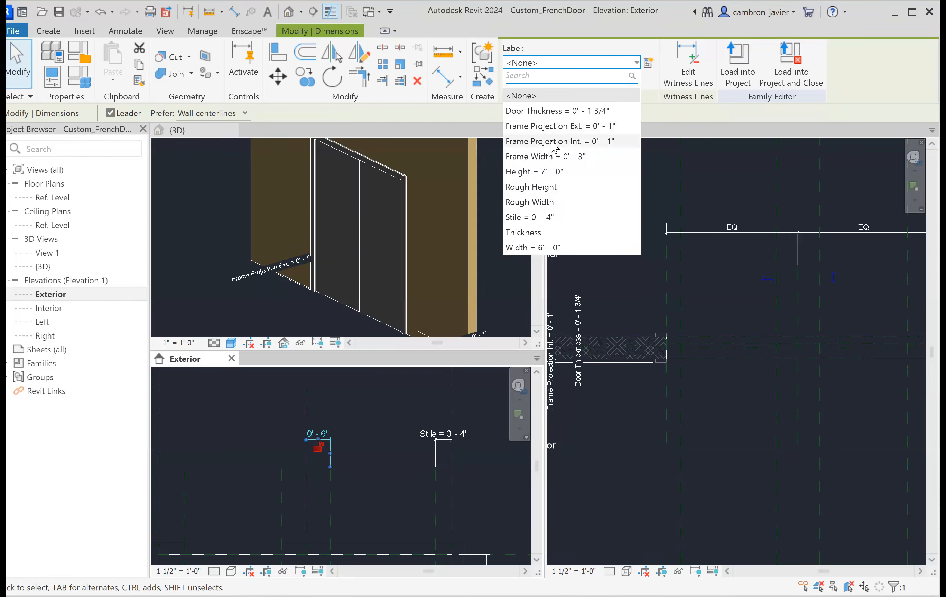
{"action": "left_click", "coordinate": [521, 218]}
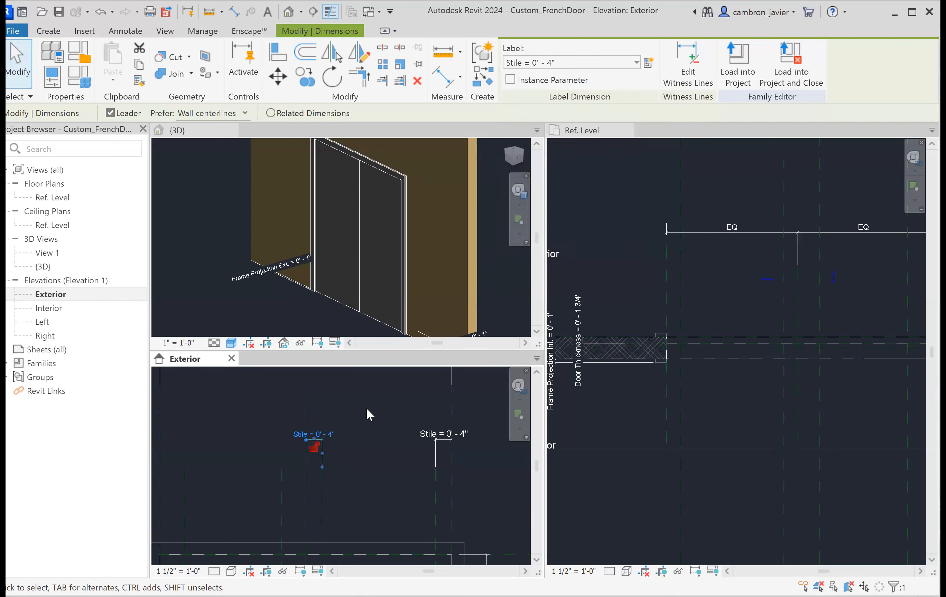
{"action": "left_click", "coordinate": [366, 407]}
Add an aligned dimension between the centre plane and the stile plane to its left, in line with the neighbouring Stile dimension
{"action": "middle_click_drag", "start_coordinate": [382, 404], "coordinate": [371, 435]}
{"action": "scroll", "coordinate": [357, 431], "scroll_direction": "up", "scroll_amount": 1}
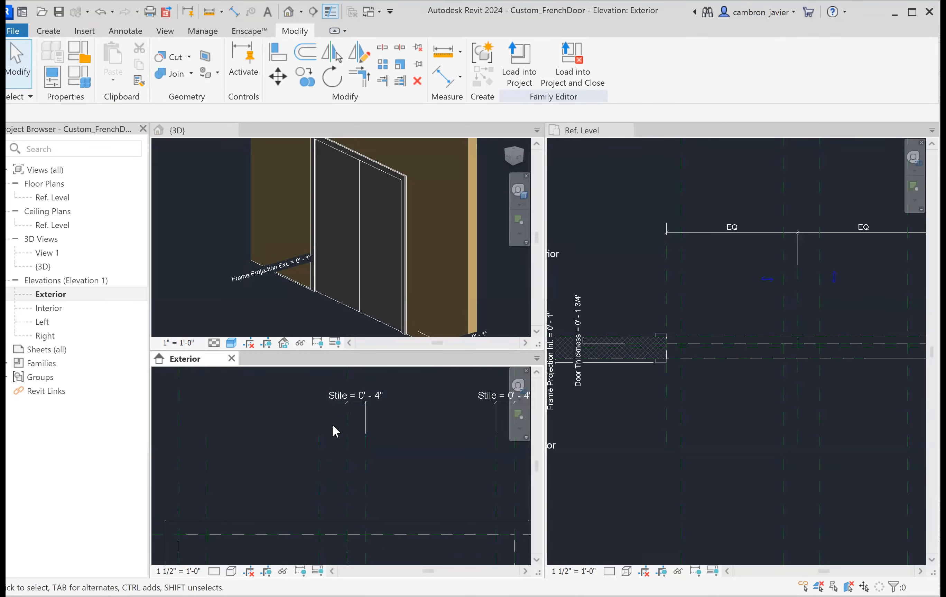
{"action": "left_click", "coordinate": [443, 77]}
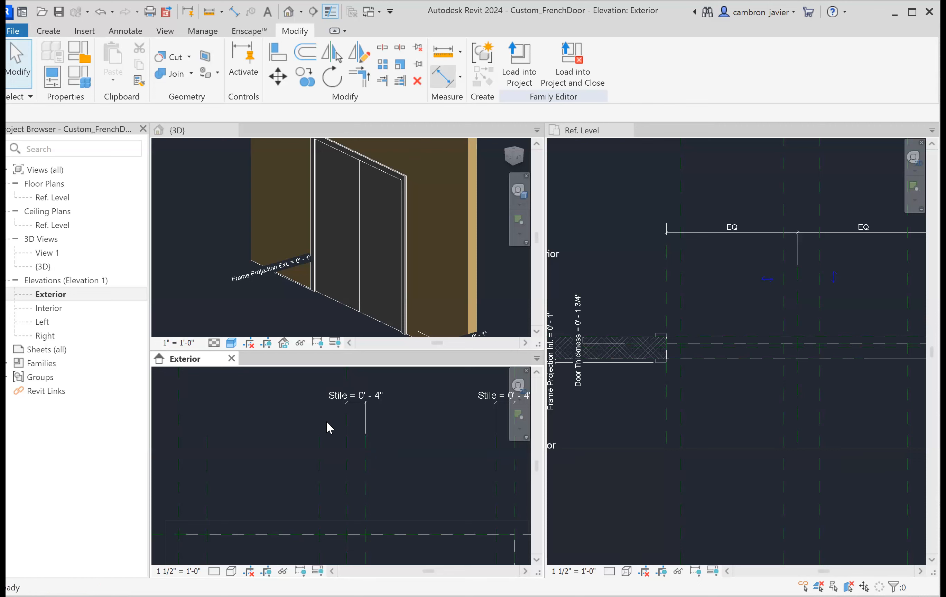
{"action": "left_click", "coordinate": [319, 444]}
{"action": "left_click", "coordinate": [348, 445]}
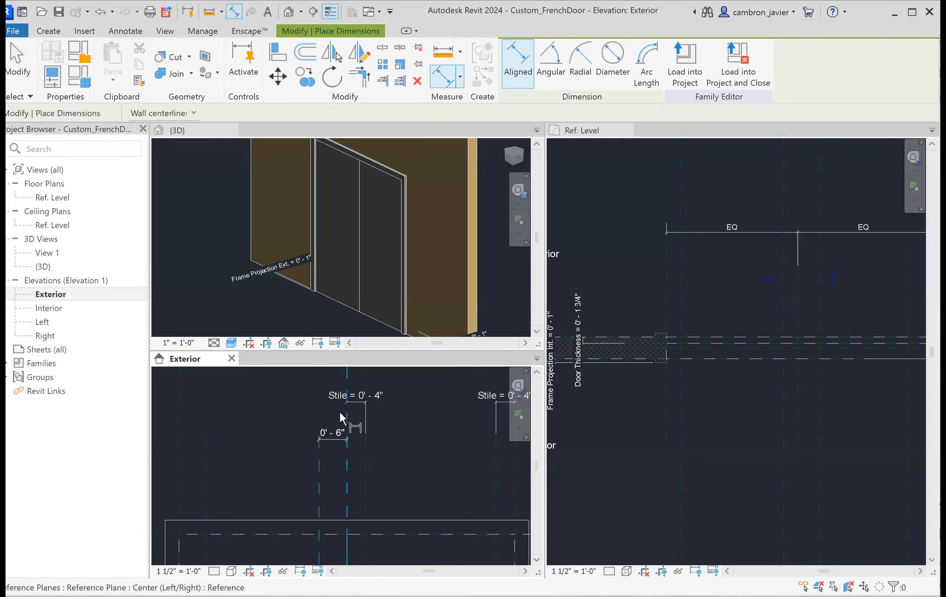
{"action": "left_click", "coordinate": [338, 404]}
{"action": "middle_click_drag", "start_coordinate": [332, 428], "coordinate": [360, 443]}
{"action": "key", "text": "Escape"}
{"action": "key", "text": "Escape"}
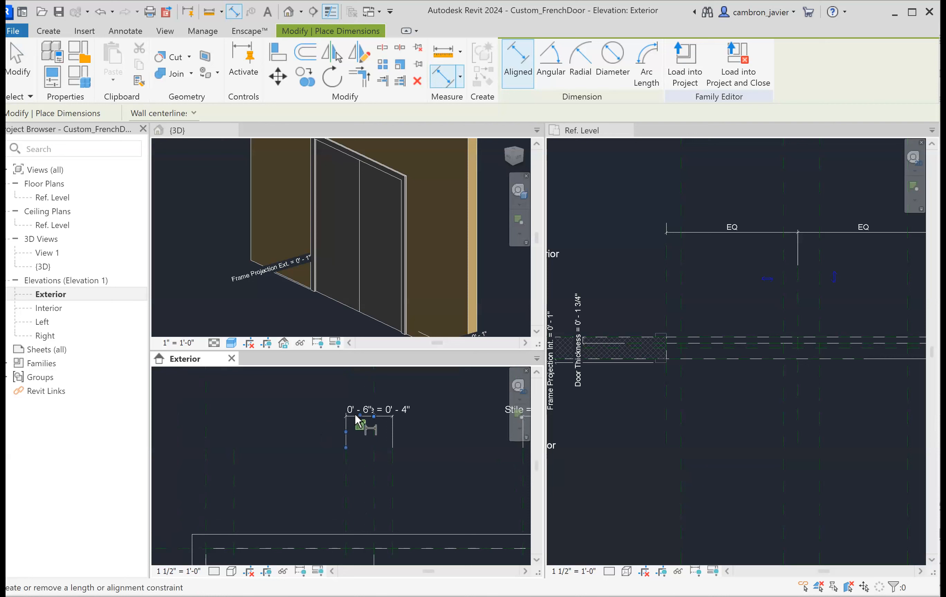
Assign the Stile parameter to the dimension between the centre plane and the stile plane to its left
{"action": "left_click", "coordinate": [343, 415]}
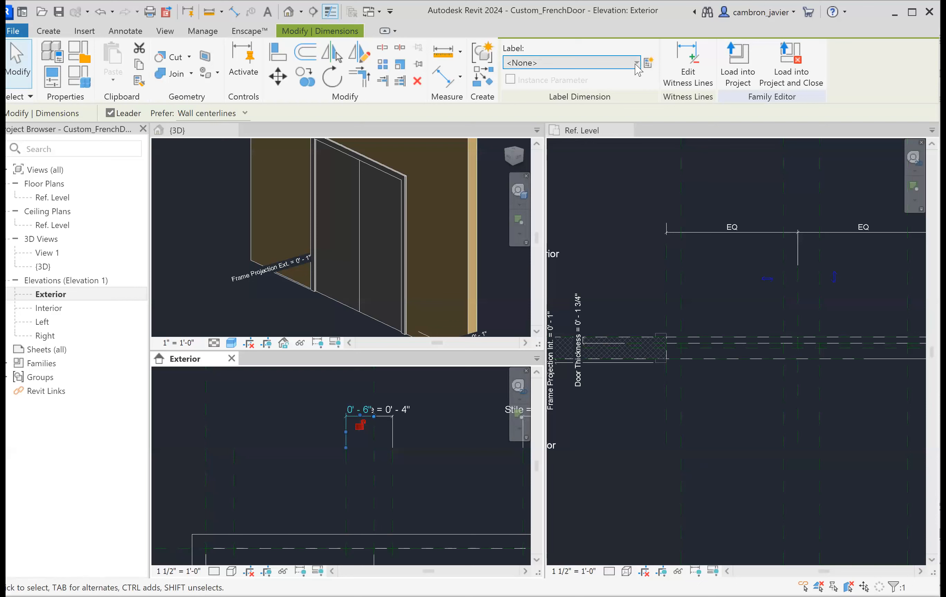
{"action": "left_click", "coordinate": [571, 63]}
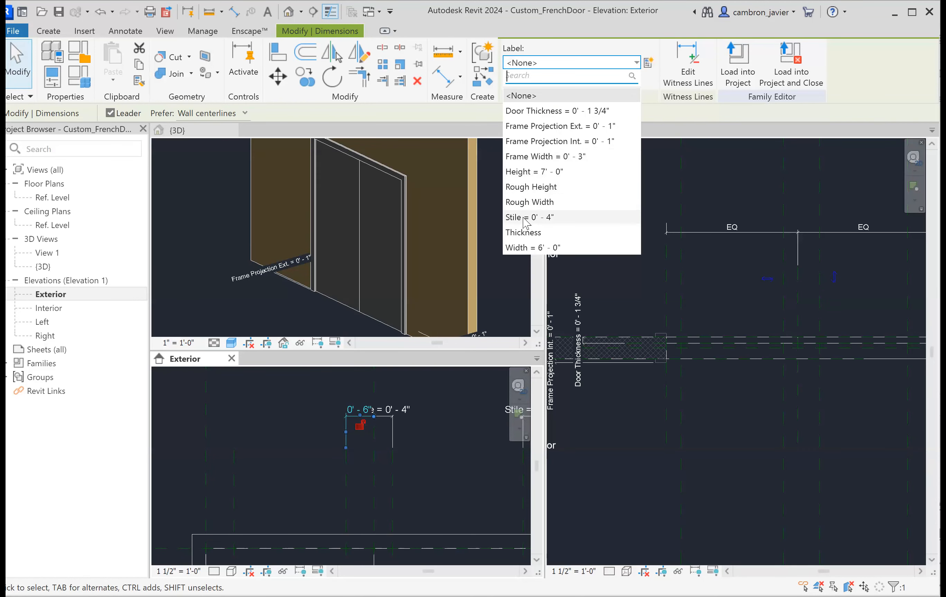
{"action": "scroll", "coordinate": [312, 425], "scroll_direction": "down", "scroll_amount": 1}
{"action": "middle_click_drag", "start_coordinate": [294, 432], "coordinate": [379, 405]}
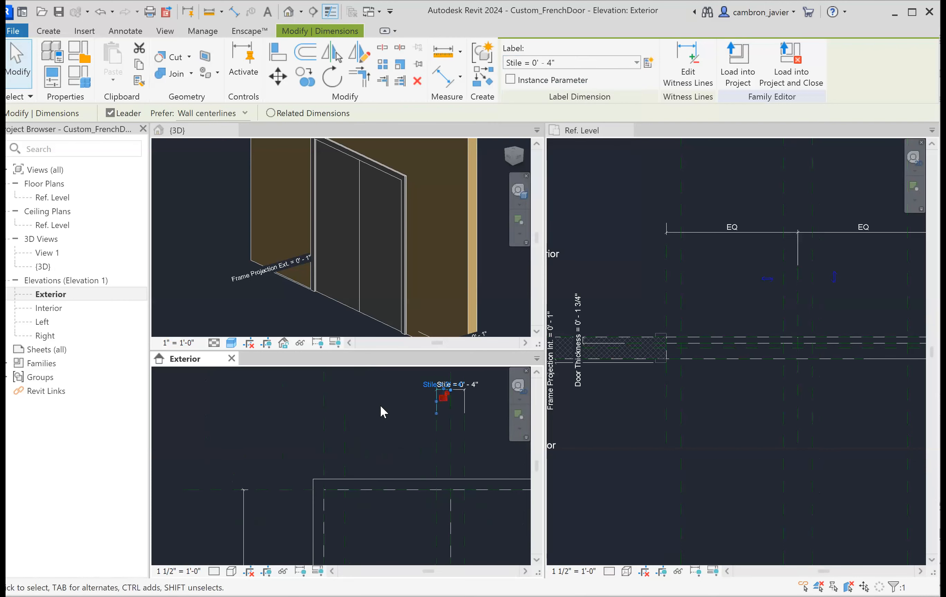
{"action": "left_click", "coordinate": [380, 405]}
Add an aligned dimension between the left jamb plane and the adjacent stile plane above the door
{"action": "left_click", "coordinate": [443, 77]}
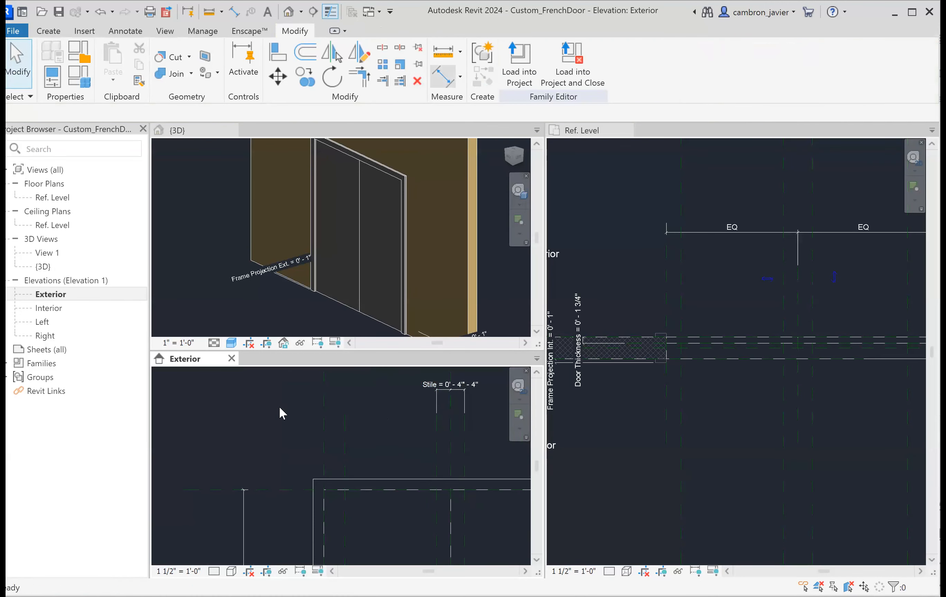
{"action": "left_click", "coordinate": [323, 430]}
{"action": "left_click", "coordinate": [345, 413]}
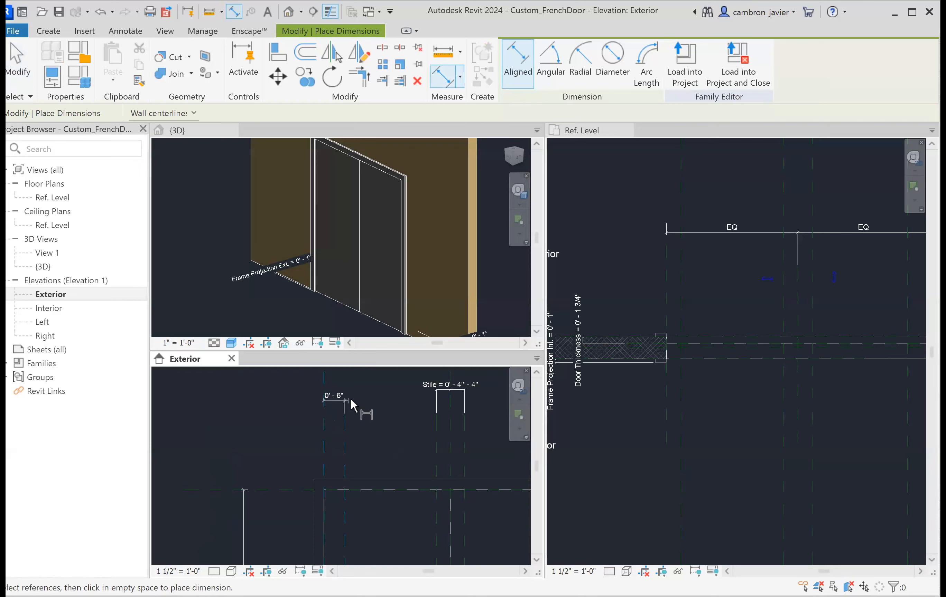
{"action": "left_click", "coordinate": [352, 390]}
{"action": "scroll", "coordinate": [331, 393], "scroll_direction": "up", "scroll_amount": 1}
{"action": "middle_click_drag", "start_coordinate": [339, 401], "coordinate": [344, 445]}
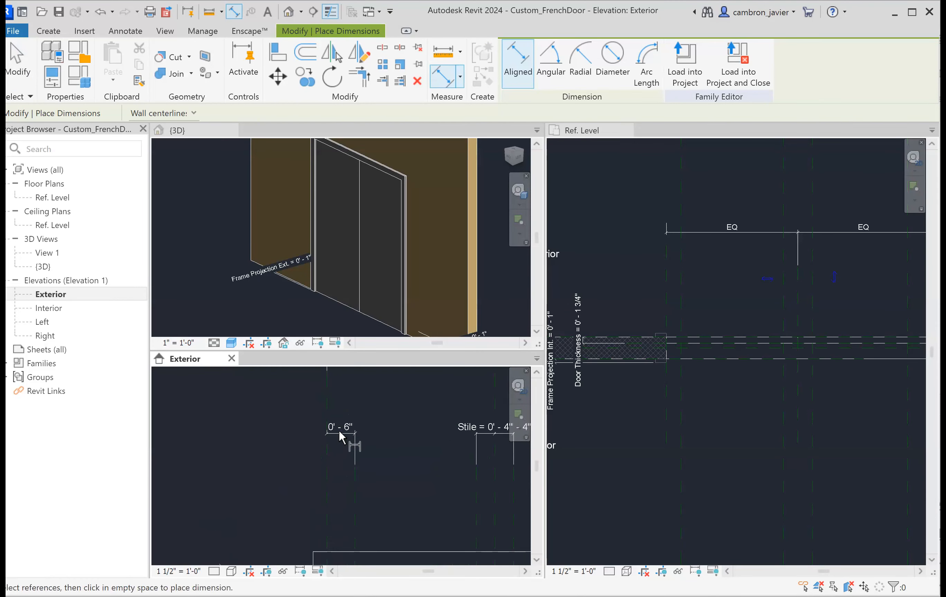
{"action": "key", "text": "Escape"}
Assign the Stile parameter to the dimension between the left jamb plane and its stile plane
{"action": "left_click", "coordinate": [348, 435]}
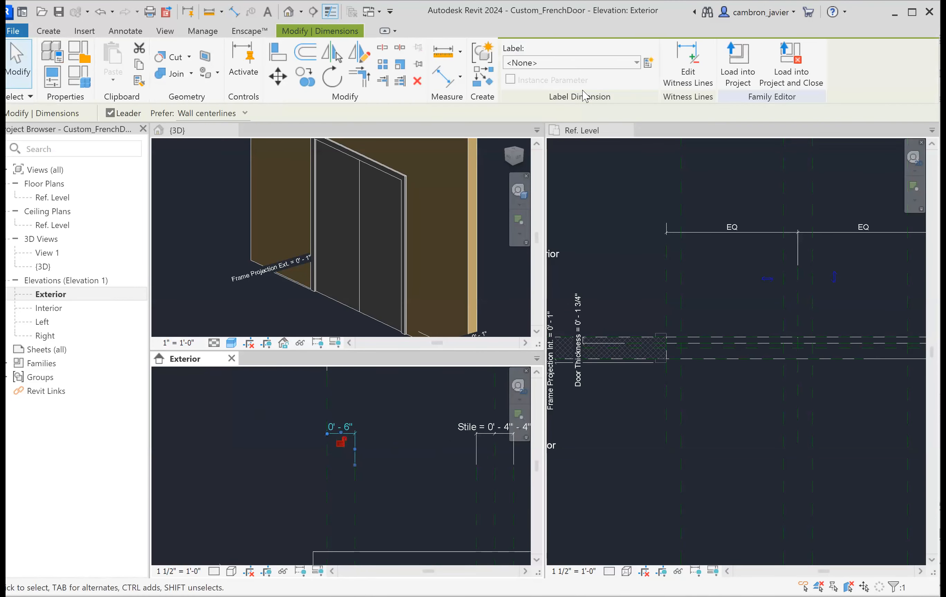
{"action": "left_click", "coordinate": [570, 62]}
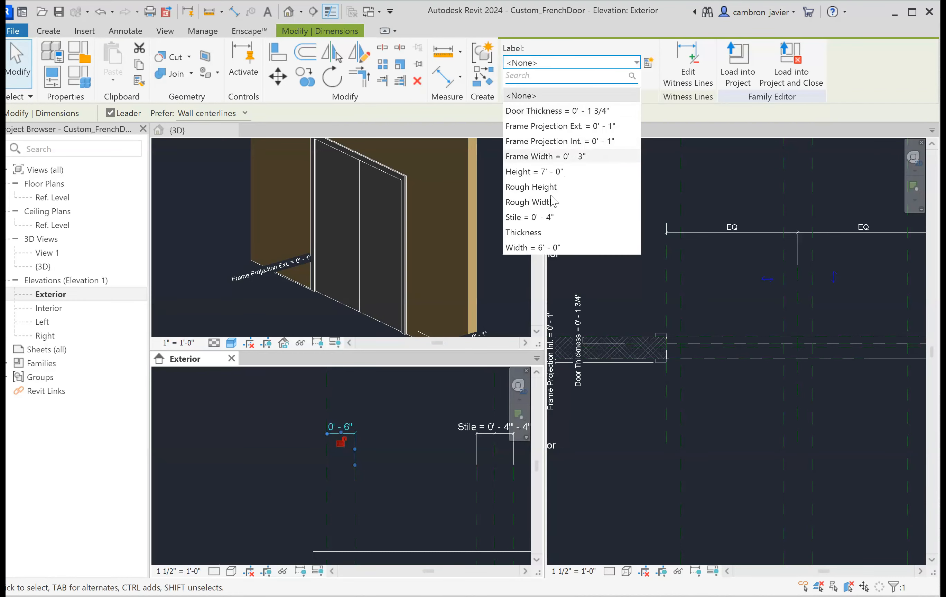
{"action": "left_click", "coordinate": [396, 387]}
{"action": "scroll", "coordinate": [393, 406], "scroll_direction": "down", "scroll_amount": 4}
{"action": "middle_click_drag", "start_coordinate": [429, 454], "coordinate": [416, 437]}
{"action": "scroll", "coordinate": [446, 431], "scroll_direction": "up", "scroll_amount": 3}
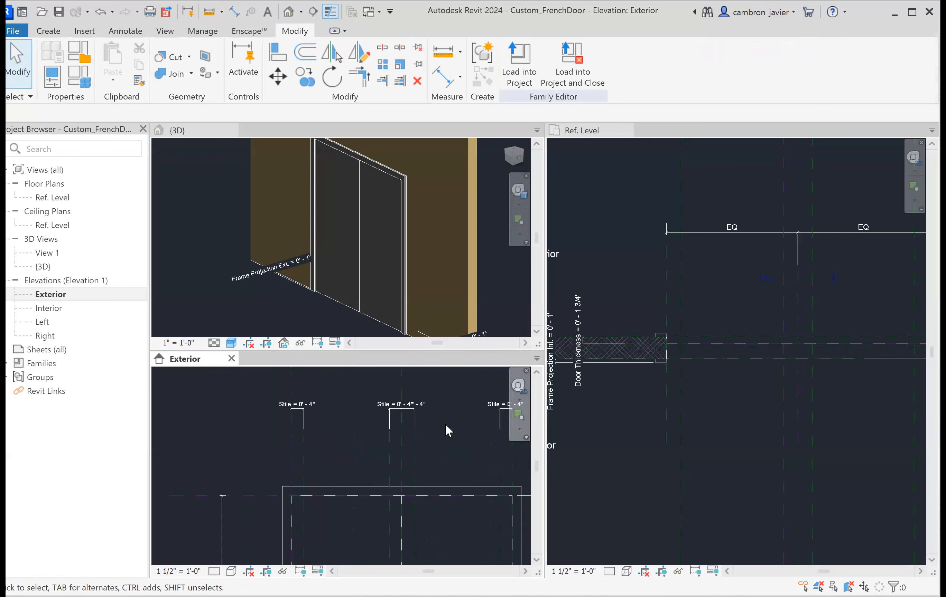
{"action": "scroll", "coordinate": [430, 419], "scroll_direction": "down", "scroll_amount": 3}
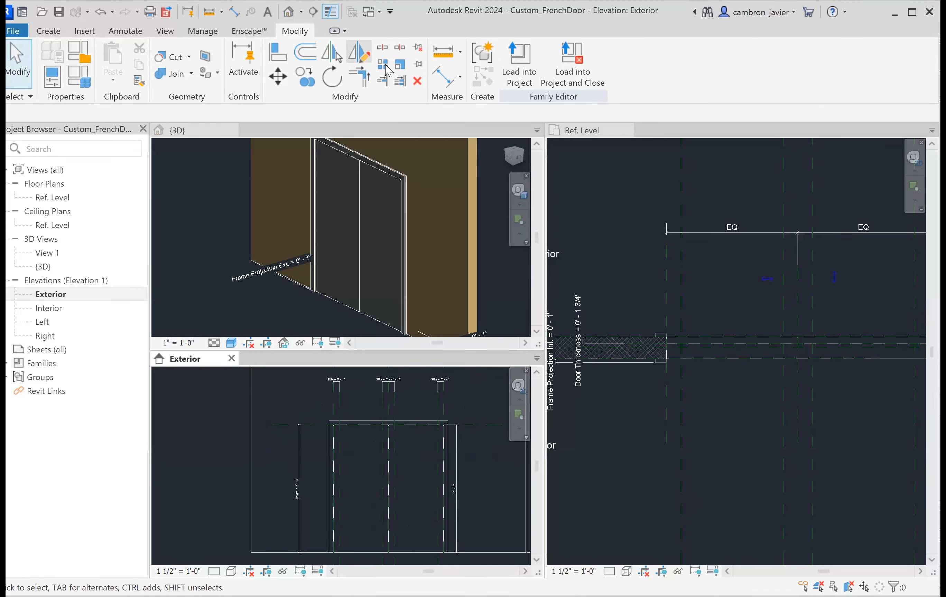
Place two horizontal reference planes across the door, one about 7" below the door head and one slightly above the floor
{"action": "left_click", "coordinate": [48, 33]}
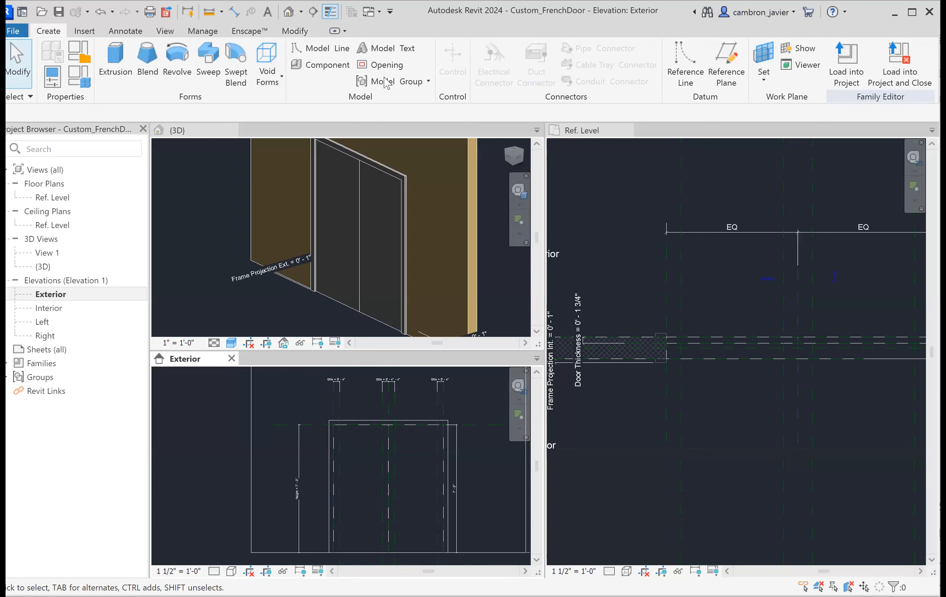
{"action": "left_click", "coordinate": [745, 61]}
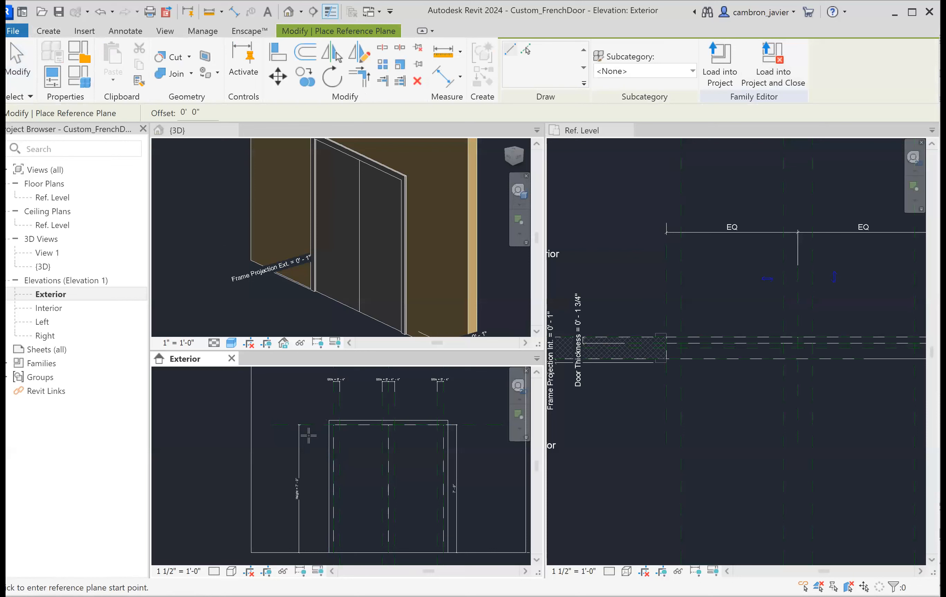
{"action": "middle_click_drag", "start_coordinate": [416, 438], "coordinate": [379, 437]}
{"action": "left_click", "coordinate": [438, 434]}
{"action": "scroll", "coordinate": [442, 462], "scroll_direction": "down", "scroll_amount": 1}
{"action": "middle_click_drag", "start_coordinate": [442, 518], "coordinate": [443, 439]}
{"action": "scroll", "coordinate": [379, 451], "scroll_direction": "up", "scroll_amount": 1}
{"action": "left_click", "coordinate": [309, 435]}
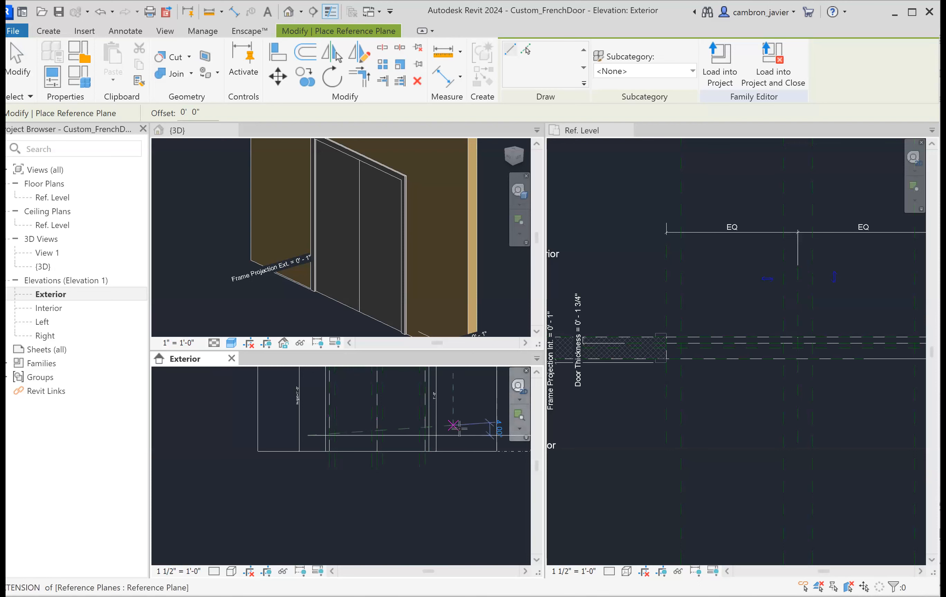
{"action": "left_click", "coordinate": [460, 437]}
{"action": "key", "text": "Escape"}
{"action": "key", "text": "Escape"}
Add an aligned dimension between the door head plane and the horizontal plane below it, and label it with a new Top Rail parameter
{"action": "scroll", "coordinate": [446, 413], "scroll_direction": "down", "scroll_amount": 1}
{"action": "scroll", "coordinate": [449, 417], "scroll_direction": "up", "scroll_amount": 4}
{"action": "middle_click_drag", "start_coordinate": [442, 414], "coordinate": [435, 409]}
{"action": "key", "text": "d"}
{"action": "key", "text": "i"}
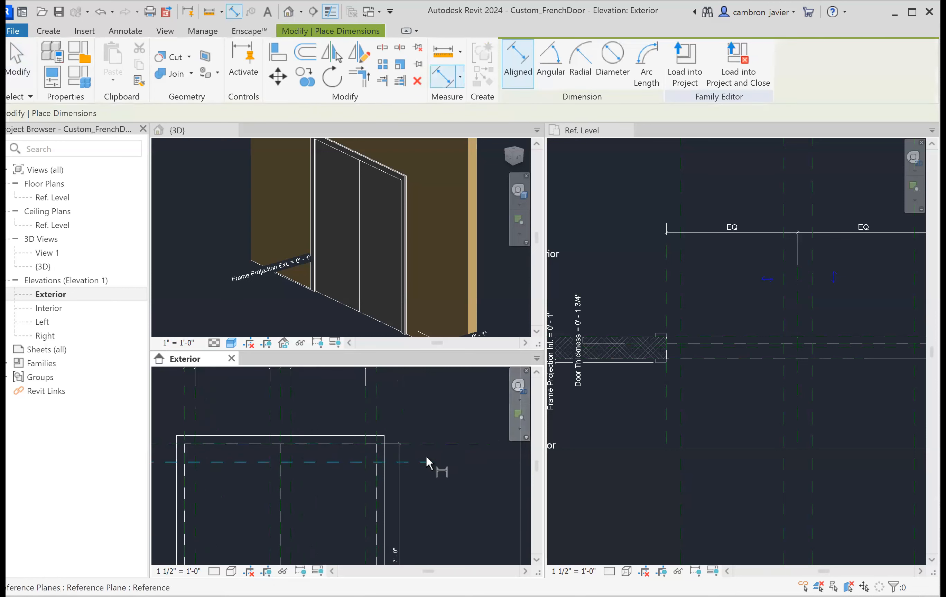
{"action": "left_click", "coordinate": [423, 446]}
{"action": "scroll", "coordinate": [423, 453], "scroll_direction": "up", "scroll_amount": 1}
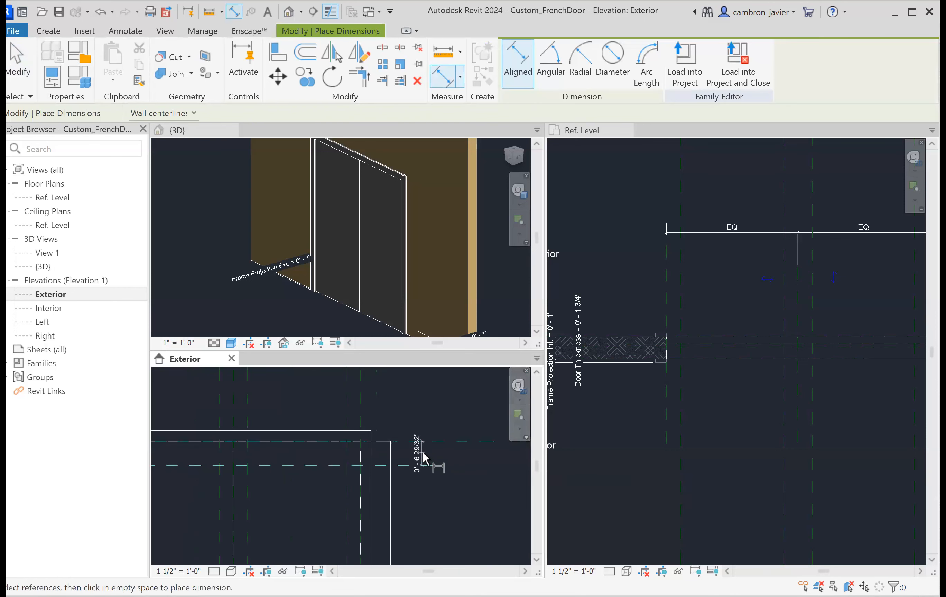
{"action": "left_click", "coordinate": [452, 473]}
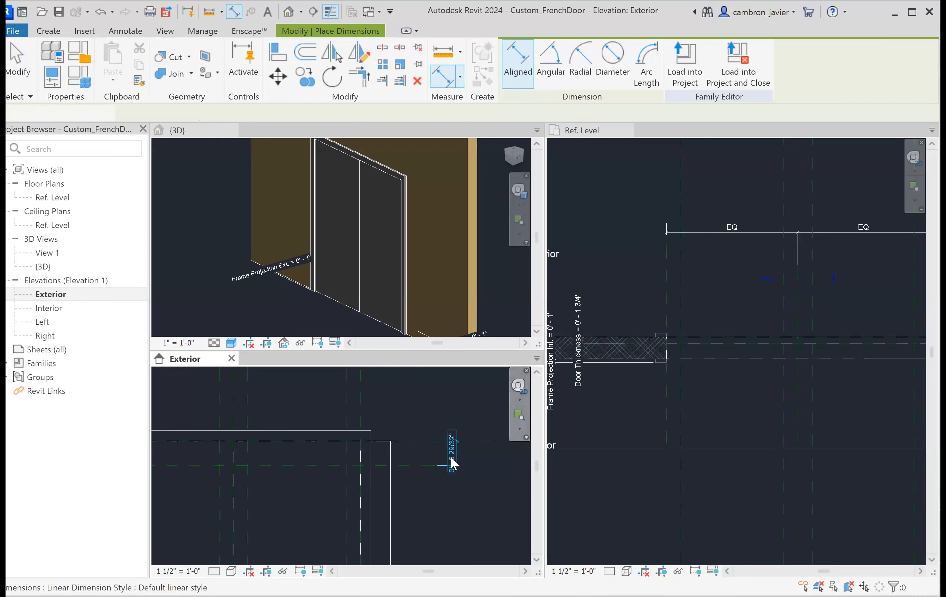
{"action": "key", "text": "Escape"}
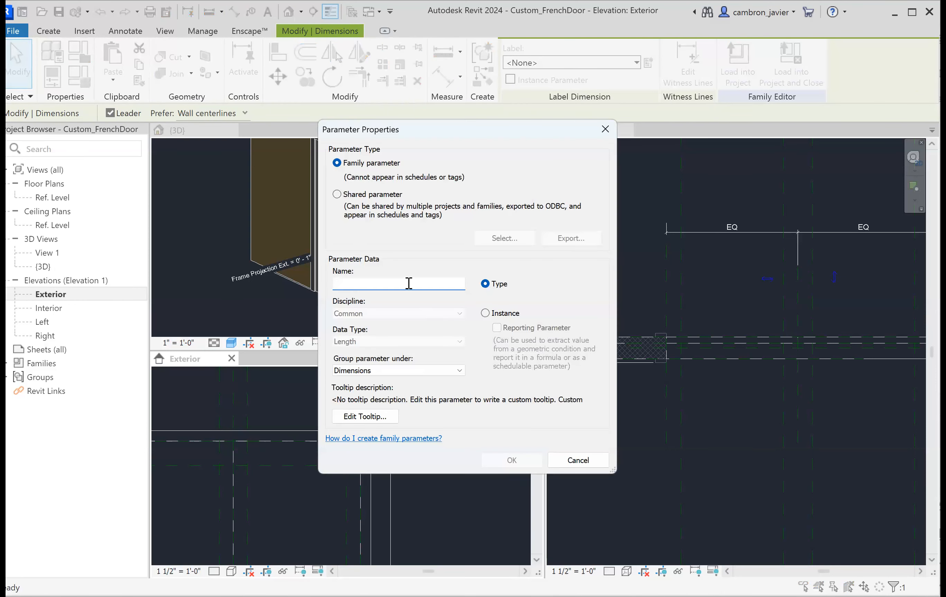
{"action": "type", "text": "Top Rail"}
{"action": "left_click", "coordinate": [496, 462]}
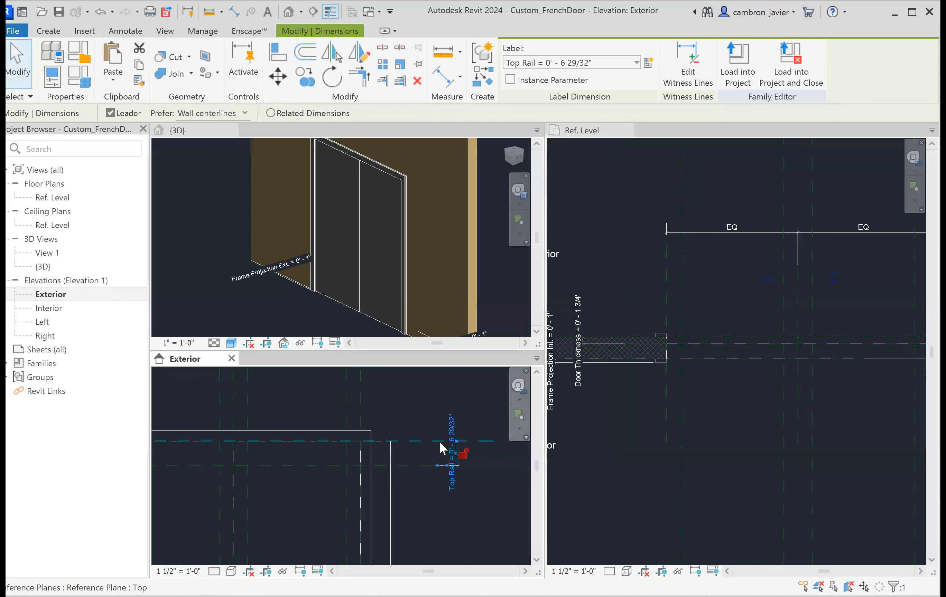
Set the Top Rail dimension in the exterior elevation to 0' 4"
{"action": "scroll", "coordinate": [441, 454], "scroll_direction": "down", "scroll_amount": 3}
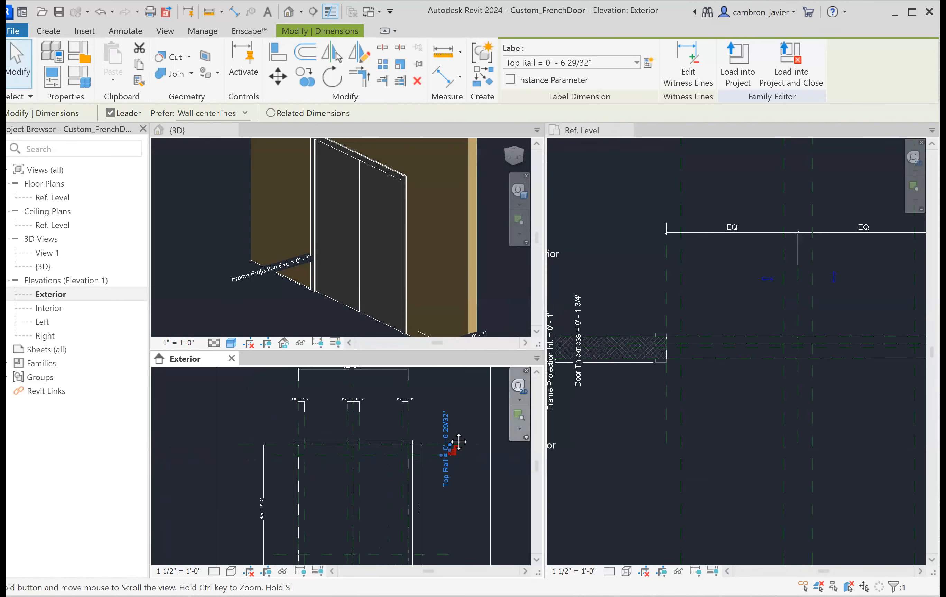
{"action": "middle_click_drag", "start_coordinate": [451, 500], "coordinate": [472, 554]}
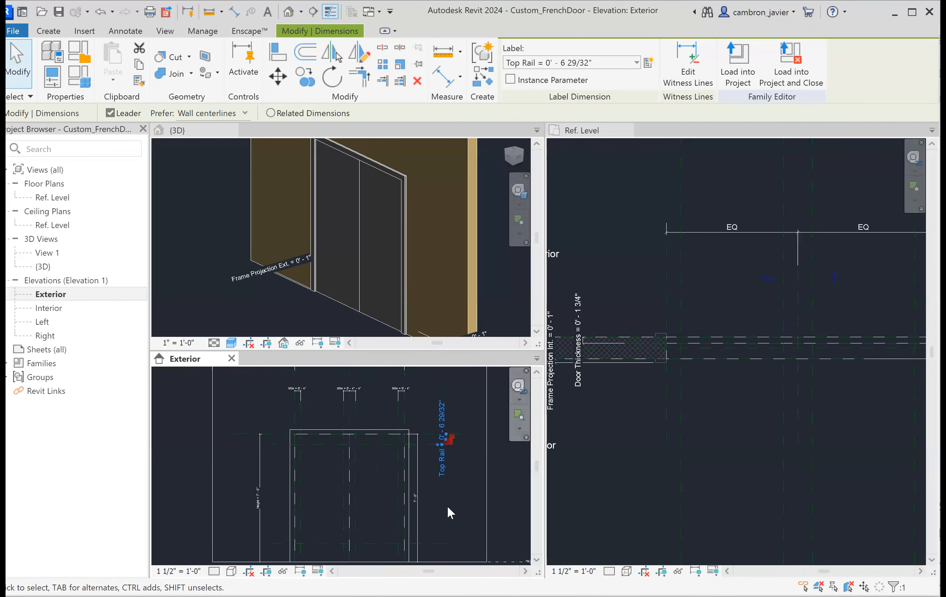
{"action": "scroll", "coordinate": [370, 379], "scroll_direction": "up", "scroll_amount": 2}
{"action": "middle_click_drag", "start_coordinate": [369, 379], "coordinate": [320, 368]}
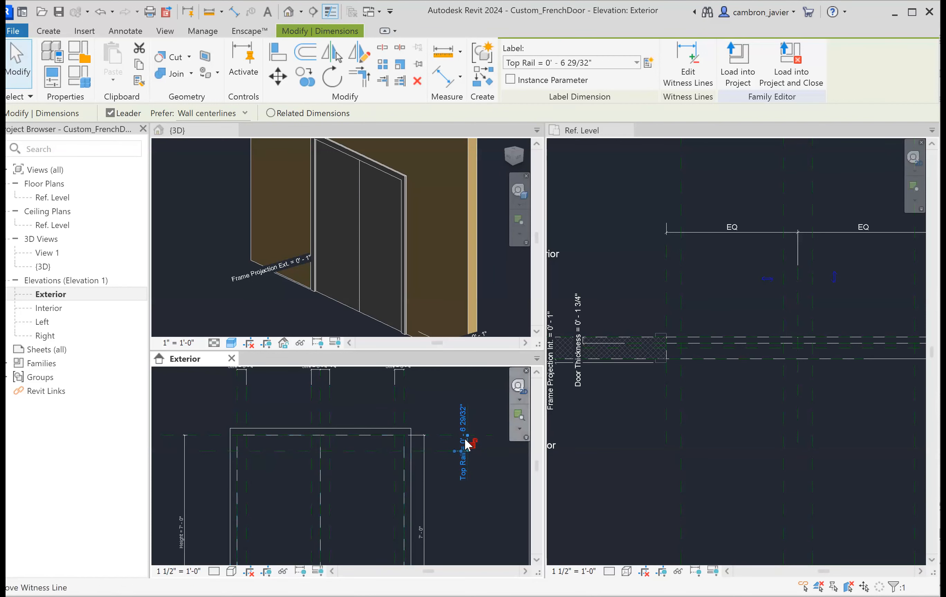
{"action": "middle_click_drag", "start_coordinate": [429, 429], "coordinate": [425, 453]}
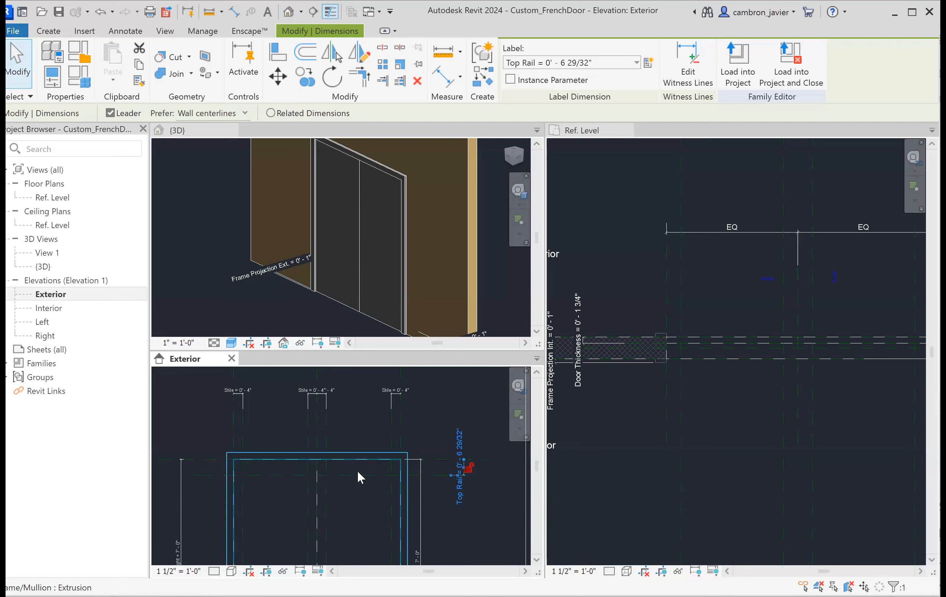
{"action": "scroll", "coordinate": [439, 427], "scroll_direction": "down", "scroll_amount": 1}
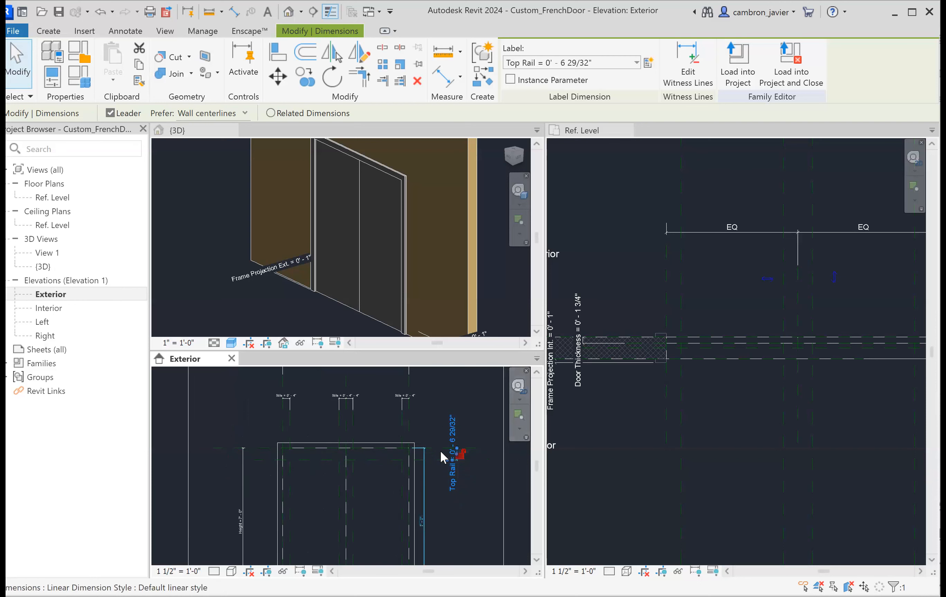
{"action": "scroll", "coordinate": [440, 451], "scroll_direction": "down", "scroll_amount": 2}
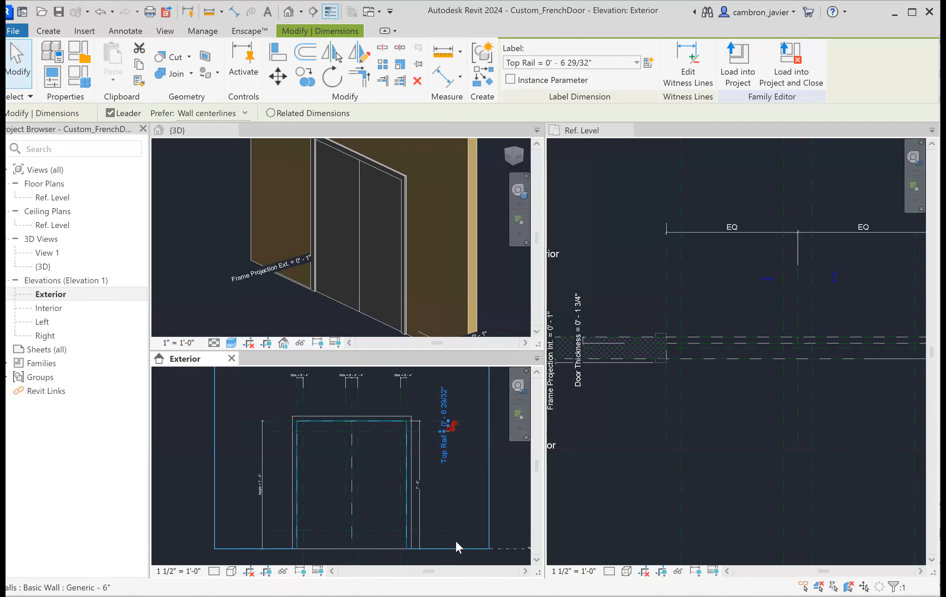
{"action": "left_click", "coordinate": [431, 473]}
{"action": "scroll", "coordinate": [442, 448], "scroll_direction": "up", "scroll_amount": 2}
{"action": "scroll", "coordinate": [453, 403], "scroll_direction": "up", "scroll_amount": 2}
{"action": "left_click", "coordinate": [450, 395]}
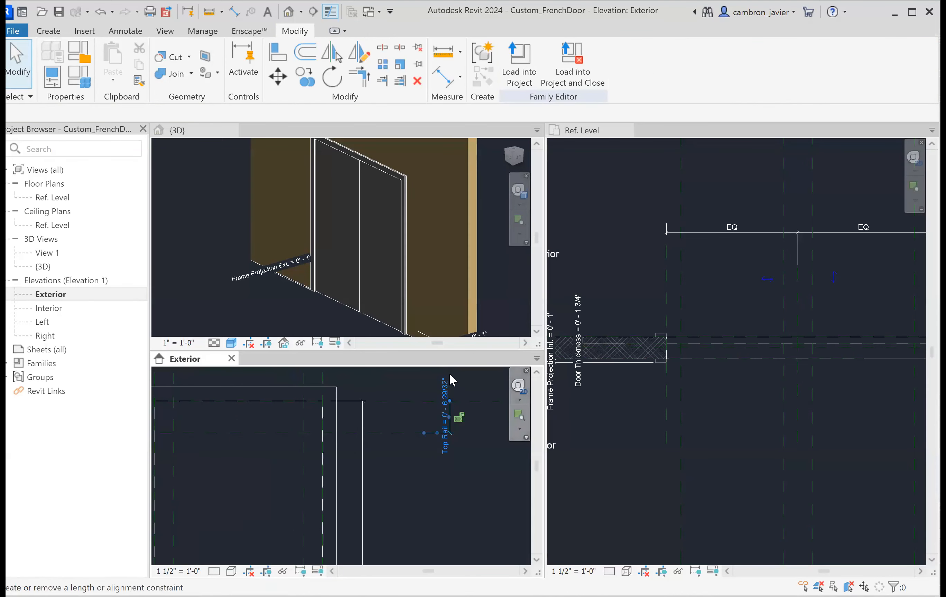
{"action": "left_click", "coordinate": [443, 415]}
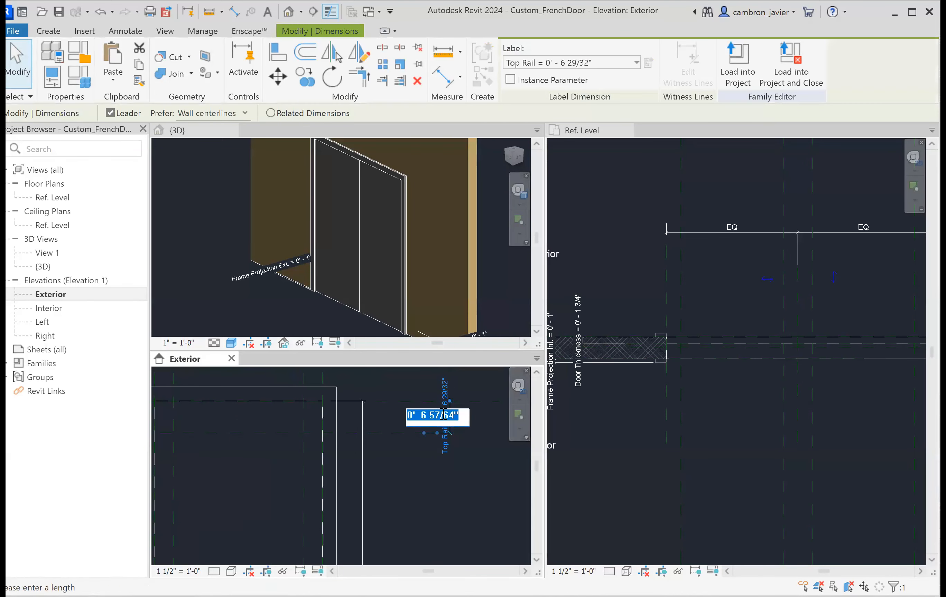
{"action": "type", "text": "0' - 4"}
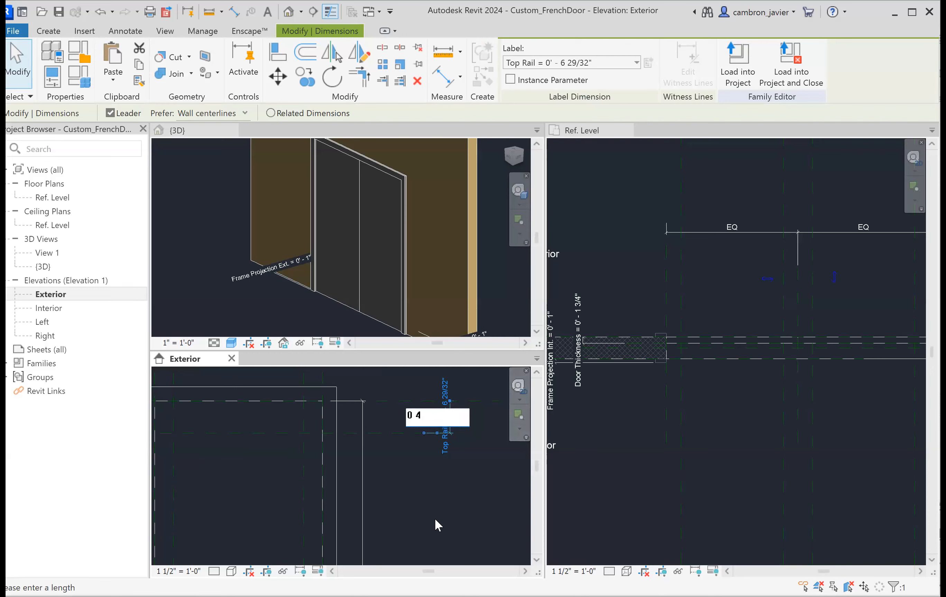
{"action": "key", "text": "Return"}
Add an aligned dimension between the lower horizontal reference plane and the Ref. Level line, to the right of the door
{"action": "scroll", "coordinate": [412, 435], "scroll_direction": "down", "scroll_amount": 2}
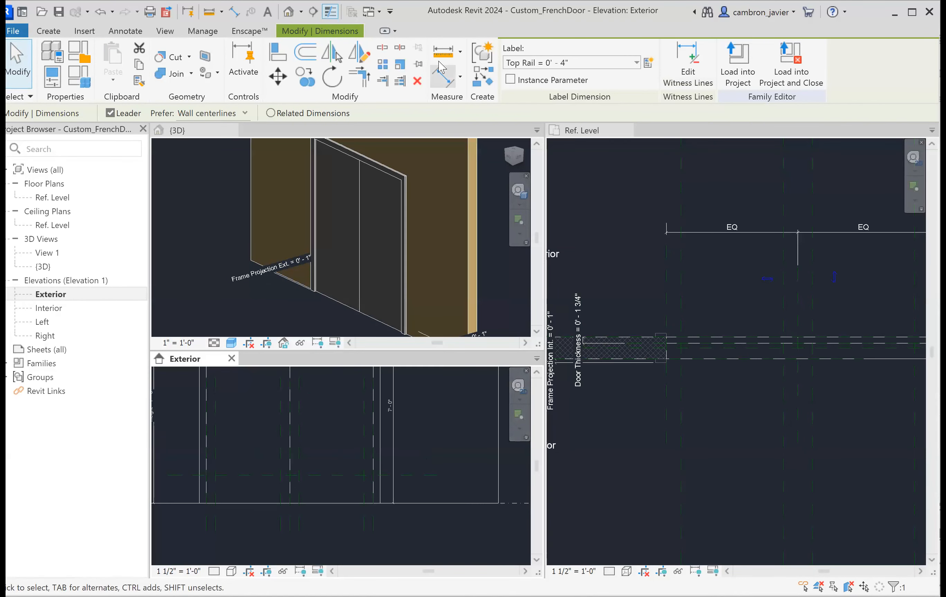
{"action": "left_click", "coordinate": [441, 78]}
{"action": "middle_click_drag", "start_coordinate": [420, 486], "coordinate": [412, 420]}
{"action": "left_click", "coordinate": [385, 436]}
{"action": "scroll", "coordinate": [403, 446], "scroll_direction": "down", "scroll_amount": 1}
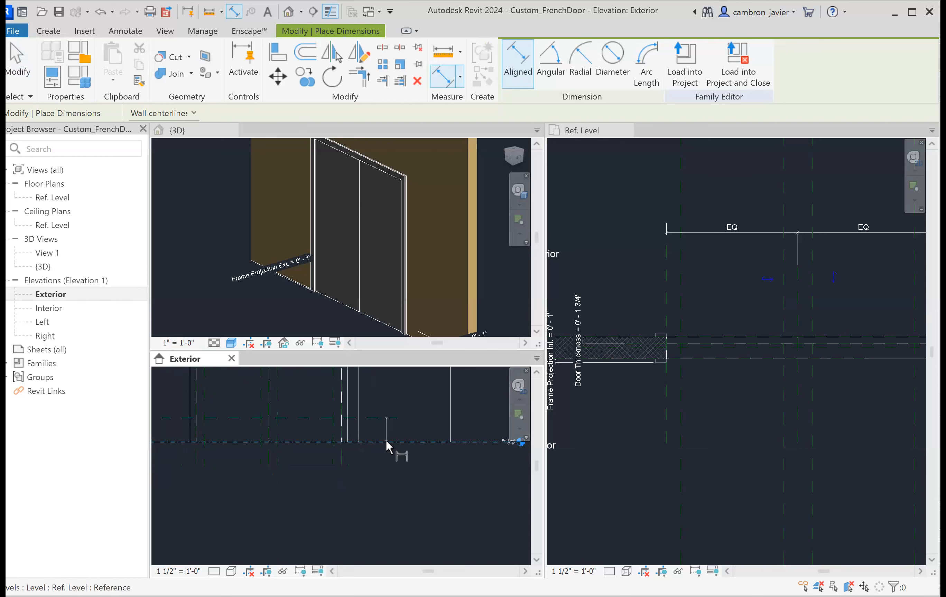
{"action": "middle_click_drag", "start_coordinate": [478, 435], "coordinate": [421, 443]}
{"action": "scroll", "coordinate": [421, 443], "scroll_direction": "up", "scroll_amount": 1}
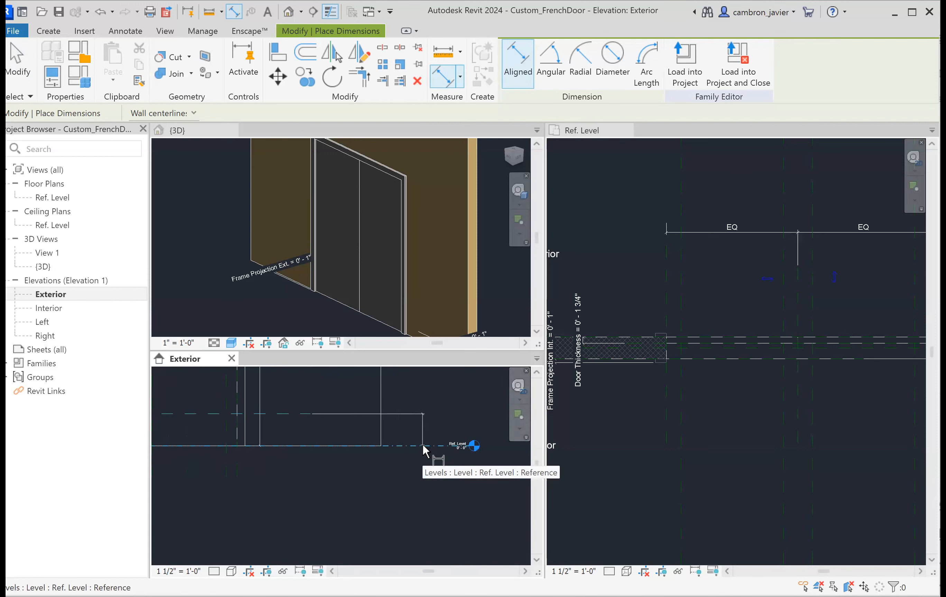
{"action": "middle_click_drag", "start_coordinate": [279, 429], "coordinate": [401, 443]}
{"action": "scroll", "coordinate": [341, 498], "scroll_direction": "up", "scroll_amount": 2}
{"action": "left_click", "coordinate": [354, 500]}
{"action": "key", "text": "Escape"}
Label the dimension above the Ref. Level line with a new family parameter named Bottom Rail
{"action": "left_click", "coordinate": [399, 441]}
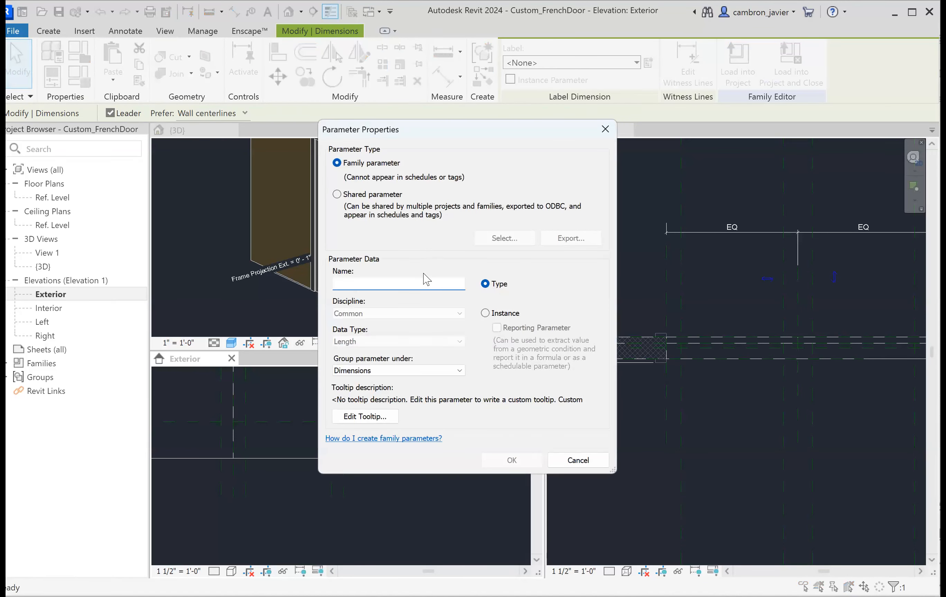
{"action": "type", "text": "Bottom Rail"}
{"action": "left_click", "coordinate": [507, 466]}
{"action": "left_click", "coordinate": [508, 467]}
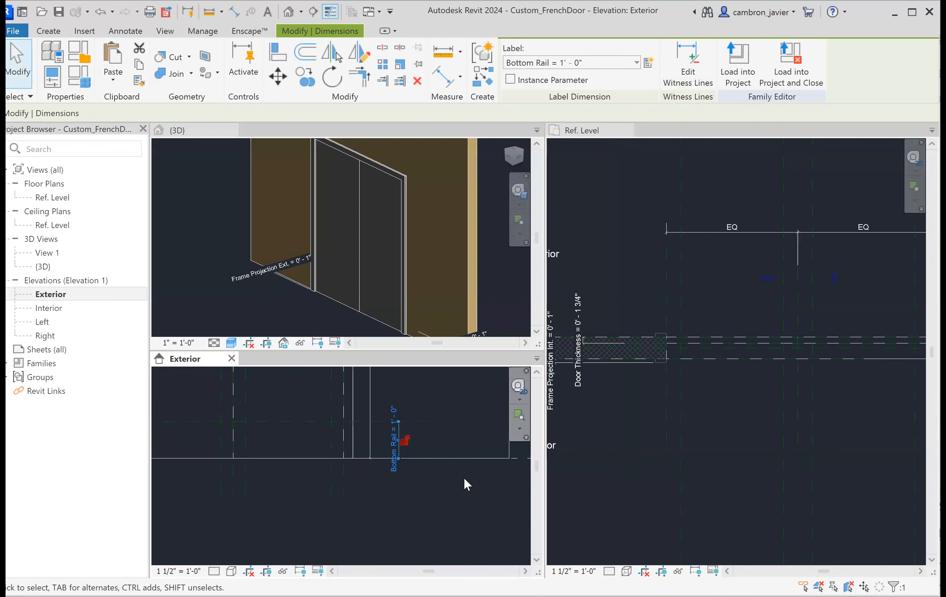
{"action": "left_click", "coordinate": [435, 400]}
Open the family types and set the door's Height to 9' 0" and Width to 7' 0"
{"action": "scroll", "coordinate": [431, 483], "scroll_direction": "down", "scroll_amount": 5}
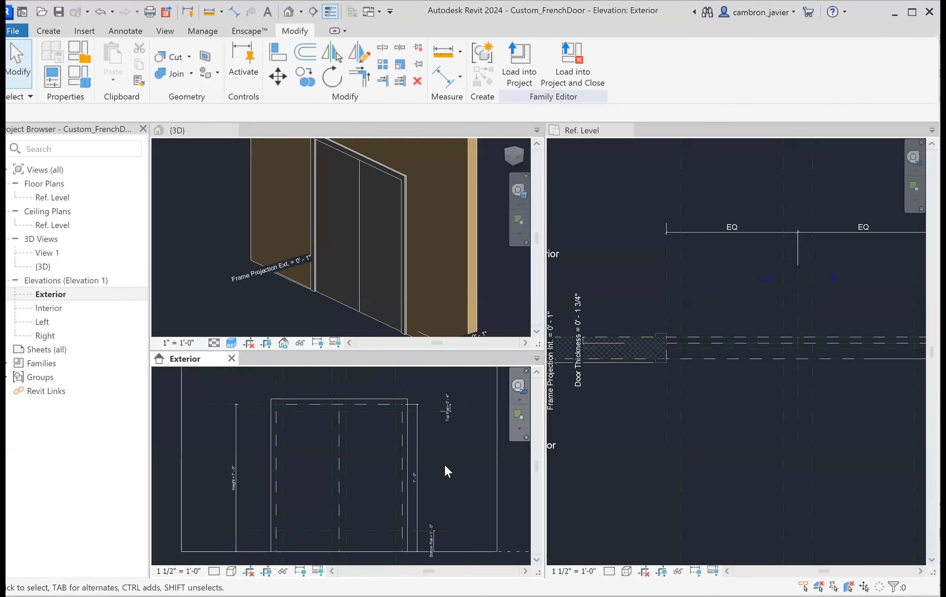
{"action": "middle_click_drag", "start_coordinate": [457, 511], "coordinate": [426, 468]}
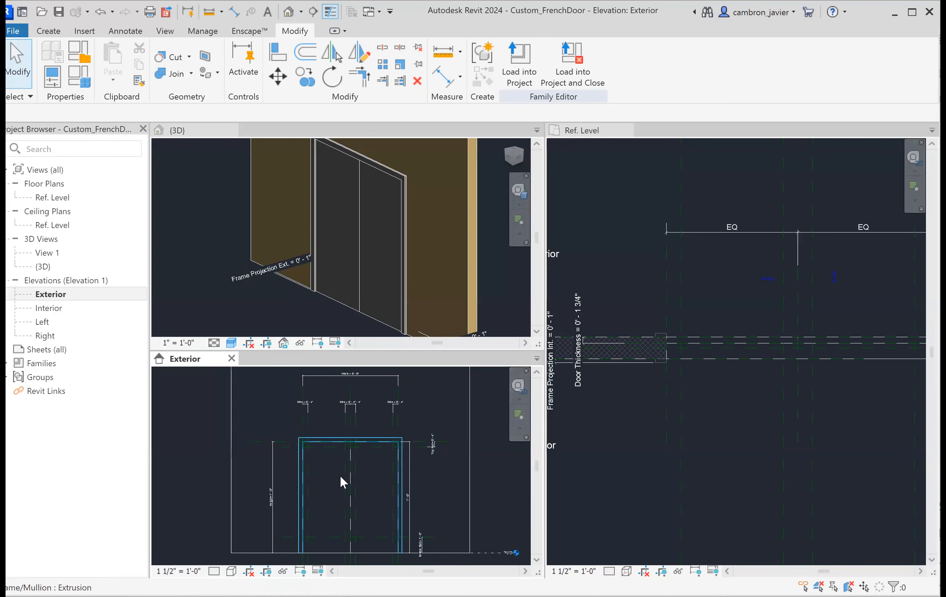
{"action": "left_click", "coordinate": [82, 80]}
{"action": "left_click", "coordinate": [426, 276]}
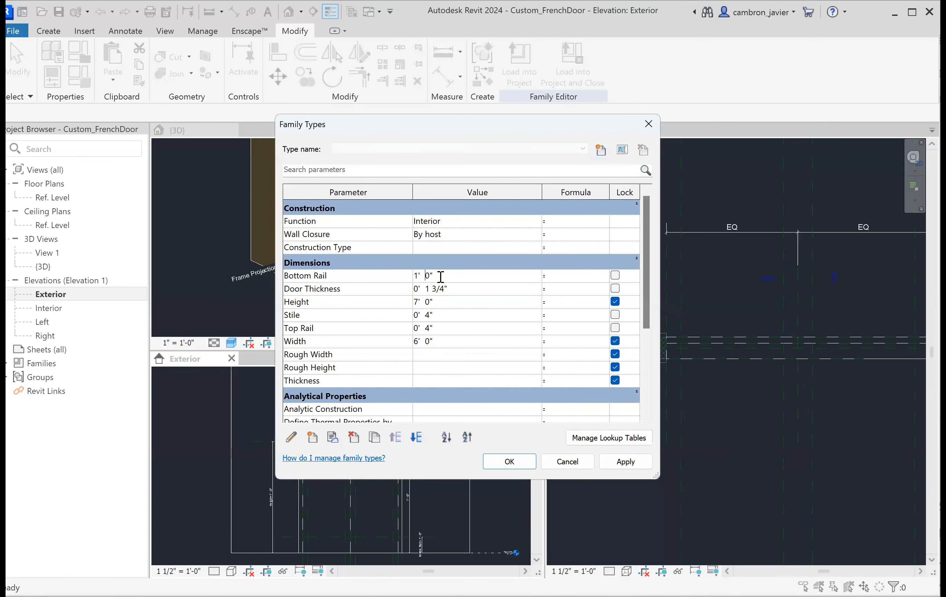
{"action": "left_click", "coordinate": [429, 313]}
{"action": "left_click", "coordinate": [431, 339]}
{"action": "left_click_drag", "start_coordinate": [437, 308], "coordinate": [403, 308]}
{"action": "type", "text": "9"}
{"action": "key", "text": "Tab"}
{"action": "left_click", "coordinate": [455, 343]}
{"action": "type", "text": "7"}
Set Stile to 0' 6", Bottom Rail to 0' 10" and Top Rail to 0' 8", and apply the family type values to flex the door
{"action": "left_click", "coordinate": [439, 315]}
{"action": "left_click_drag", "start_coordinate": [438, 329], "coordinate": [426, 330]}
{"action": "left_click", "coordinate": [422, 279]}
{"action": "left_click_drag", "start_coordinate": [429, 272], "coordinate": [353, 268]}
{"action": "key", "text": "BackSpace"}
{"action": "left_click", "coordinate": [464, 330]}
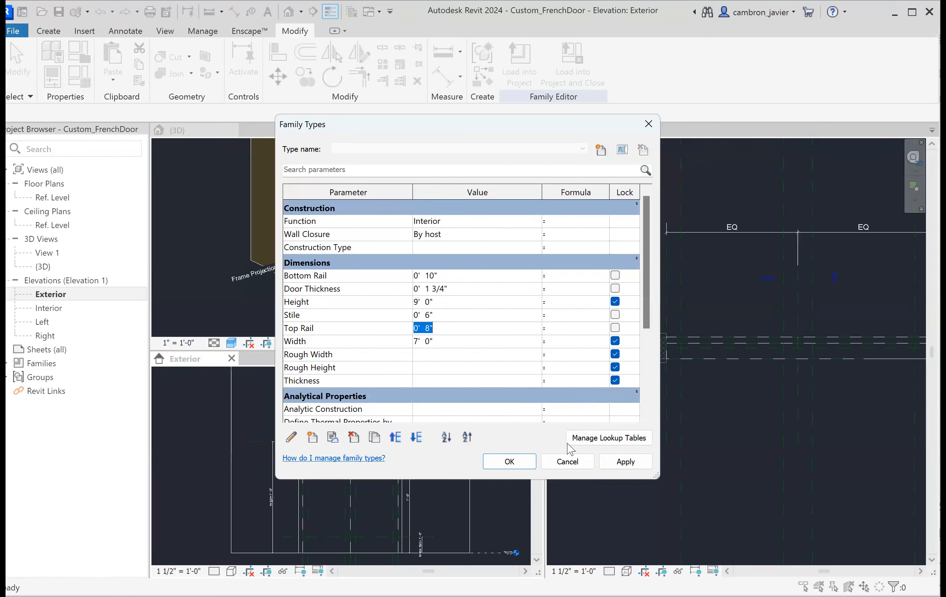
{"action": "left_click", "coordinate": [628, 465]}
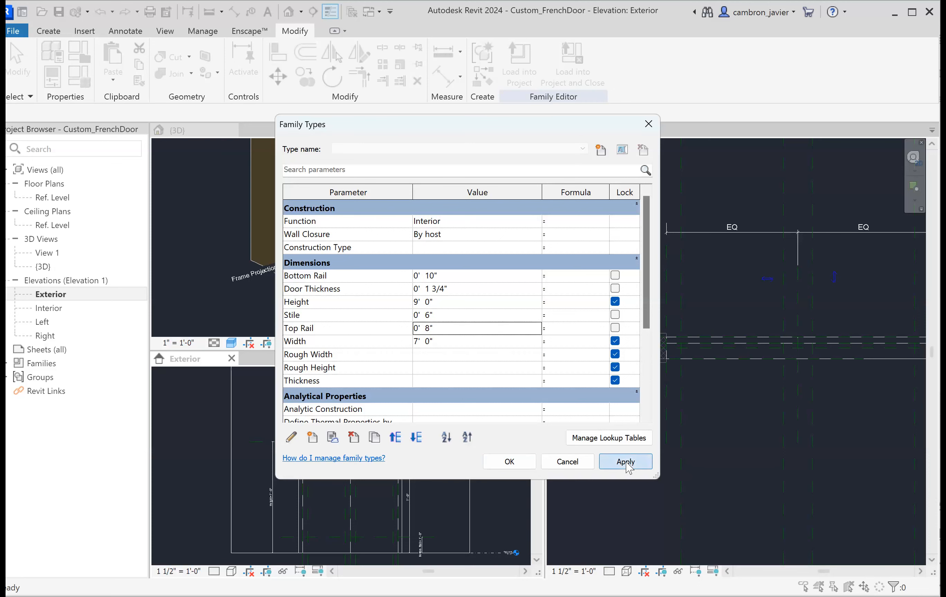
{"action": "left_click", "coordinate": [509, 462]}
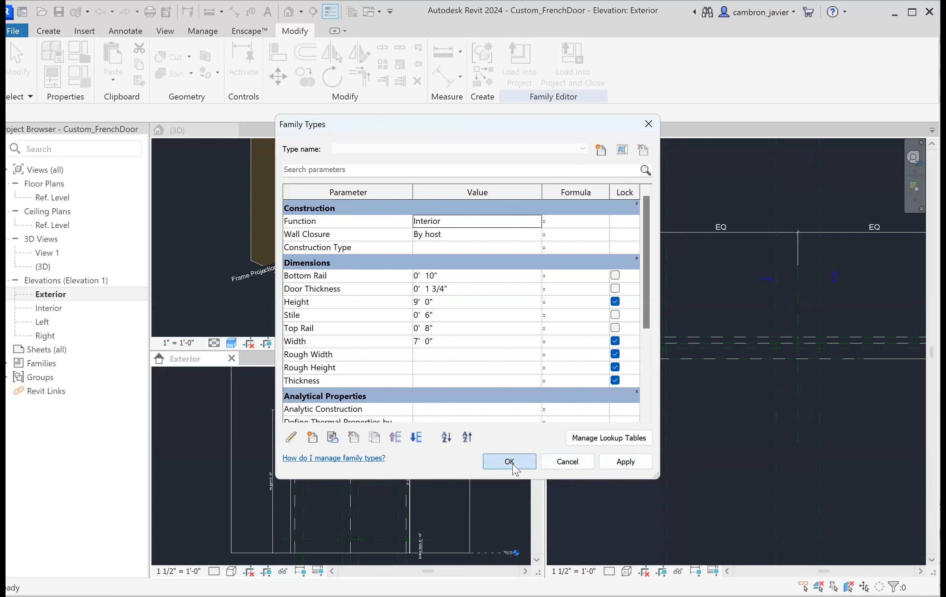
{"action": "scroll", "coordinate": [371, 425], "scroll_direction": "up", "scroll_amount": 5}
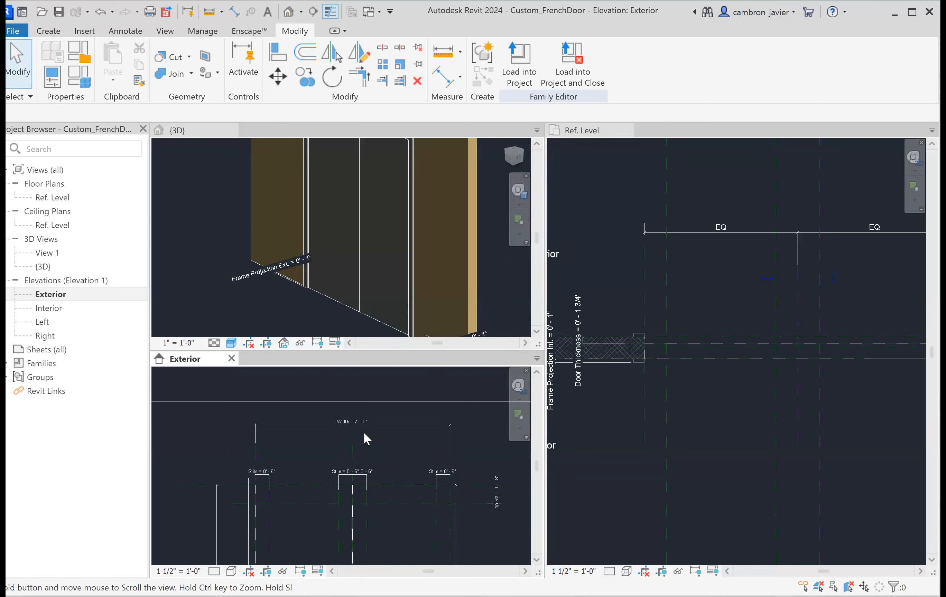
Inspect the width, stile and rail dimensions of the double door in the Exterior elevation
{"action": "scroll", "coordinate": [360, 527], "scroll_direction": "up", "scroll_amount": 1}
{"action": "middle_click_drag", "start_coordinate": [361, 527], "coordinate": [444, 495]}
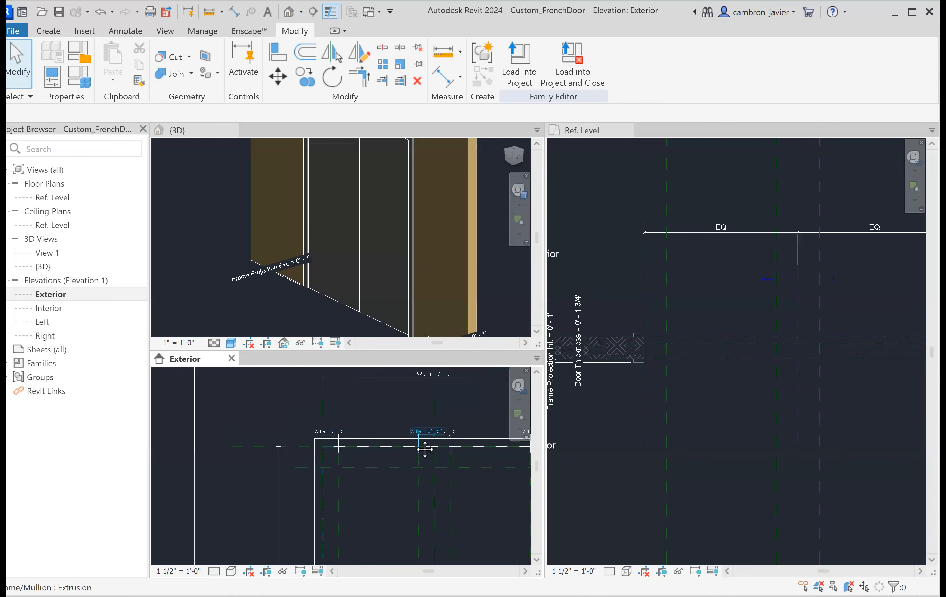
{"action": "middle_click_drag", "start_coordinate": [497, 470], "coordinate": [368, 467]}
{"action": "middle_click_drag", "start_coordinate": [470, 445], "coordinate": [407, 441]}
{"action": "scroll", "coordinate": [408, 443], "scroll_direction": "up", "scroll_amount": 2}
{"action": "scroll", "coordinate": [386, 470], "scroll_direction": "down", "scroll_amount": 3}
{"action": "middle_click_drag", "start_coordinate": [407, 498], "coordinate": [412, 382]}
{"action": "middle_click_drag", "start_coordinate": [380, 506], "coordinate": [445, 516]}
{"action": "scroll", "coordinate": [398, 436], "scroll_direction": "down", "scroll_amount": 3}
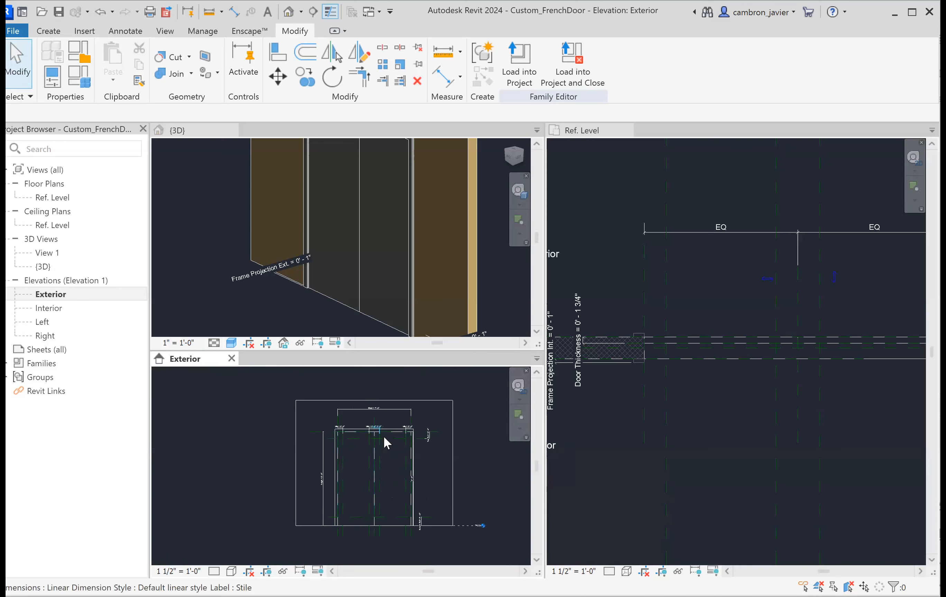
{"action": "scroll", "coordinate": [387, 439], "scroll_direction": "up", "scroll_amount": 2}
Set the family's Height to 7' 0", Stile to 0' 4" and Top Rail to 0' 4"
{"action": "left_click", "coordinate": [79, 77]}
{"action": "left_click", "coordinate": [441, 276]}
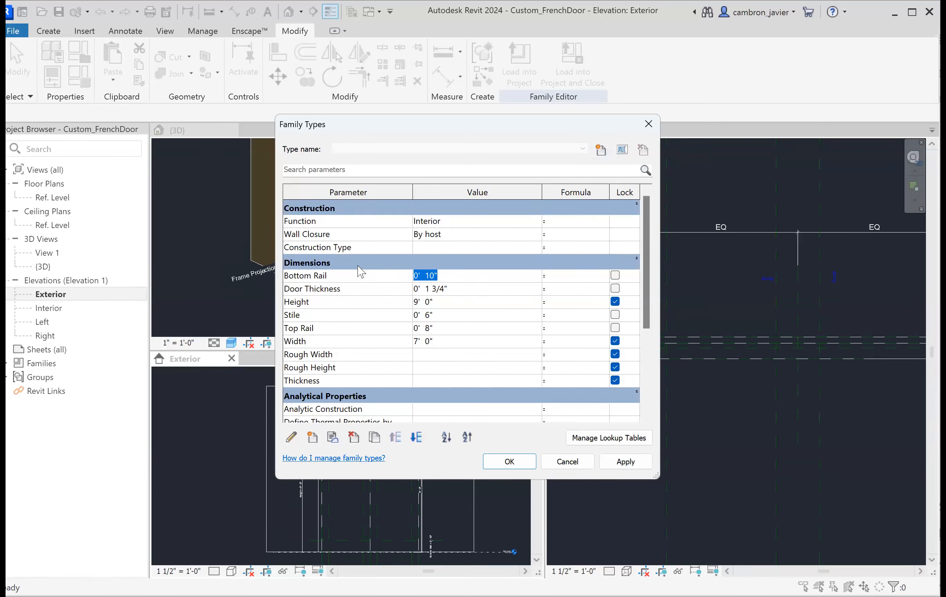
{"action": "left_click", "coordinate": [457, 288]}
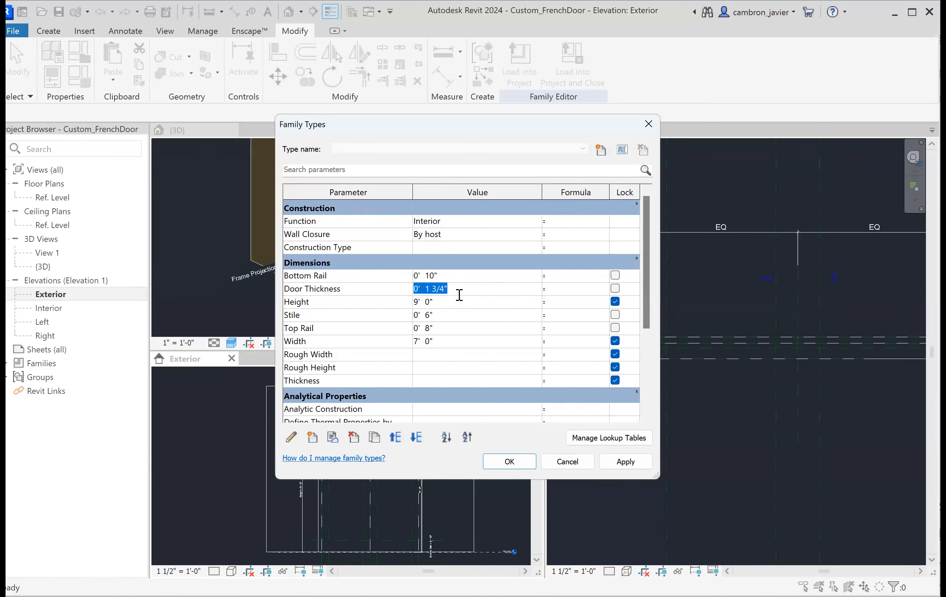
{"action": "left_click", "coordinate": [449, 301]}
{"action": "type", "text": "7"}
{"action": "left_click", "coordinate": [447, 315]}
{"action": "left_click", "coordinate": [430, 328]}
{"action": "type", "text": "4"}
Set the family's Width to 6' 0" and apply the new type dimensions to the door
{"action": "left_click", "coordinate": [432, 342]}
{"action": "left_click_drag", "start_coordinate": [445, 341], "coordinate": [385, 336]}
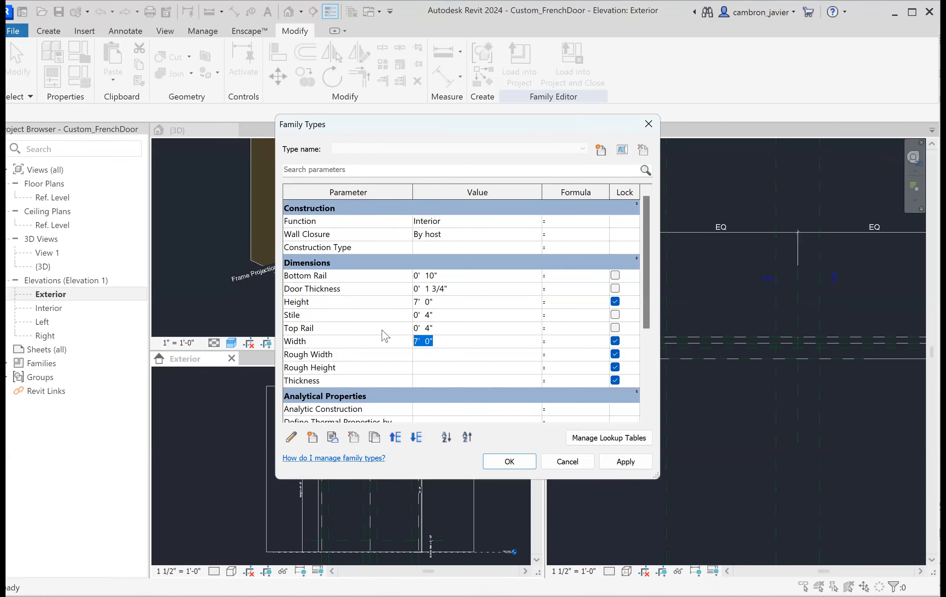
{"action": "type", "text": "6"}
{"action": "key", "text": "Tab"}
{"action": "left_click", "coordinate": [633, 468]}
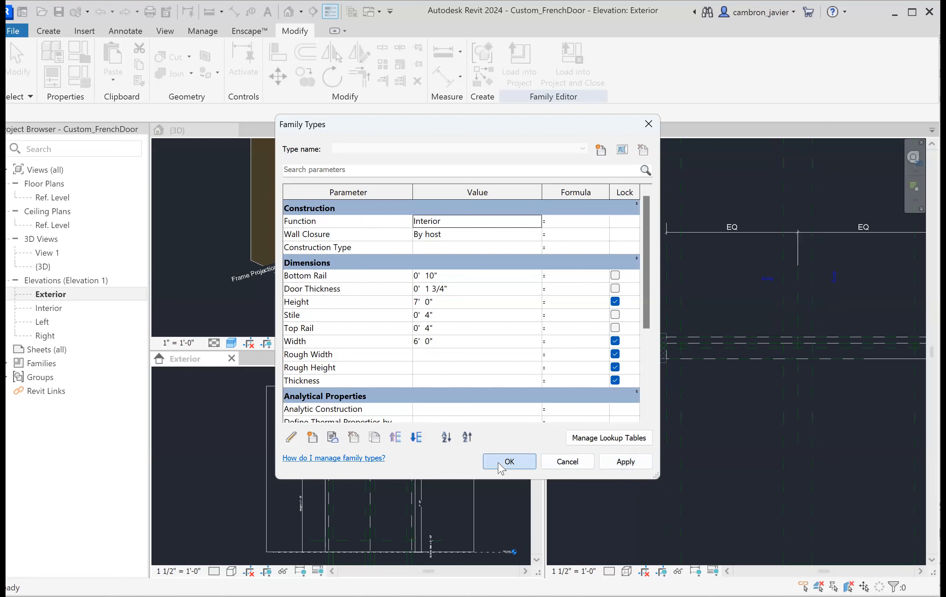
{"action": "left_click", "coordinate": [503, 466]}
{"action": "scroll", "coordinate": [345, 490], "scroll_direction": "up", "scroll_amount": 3}
{"action": "middle_click_drag", "start_coordinate": [382, 490], "coordinate": [398, 446]}
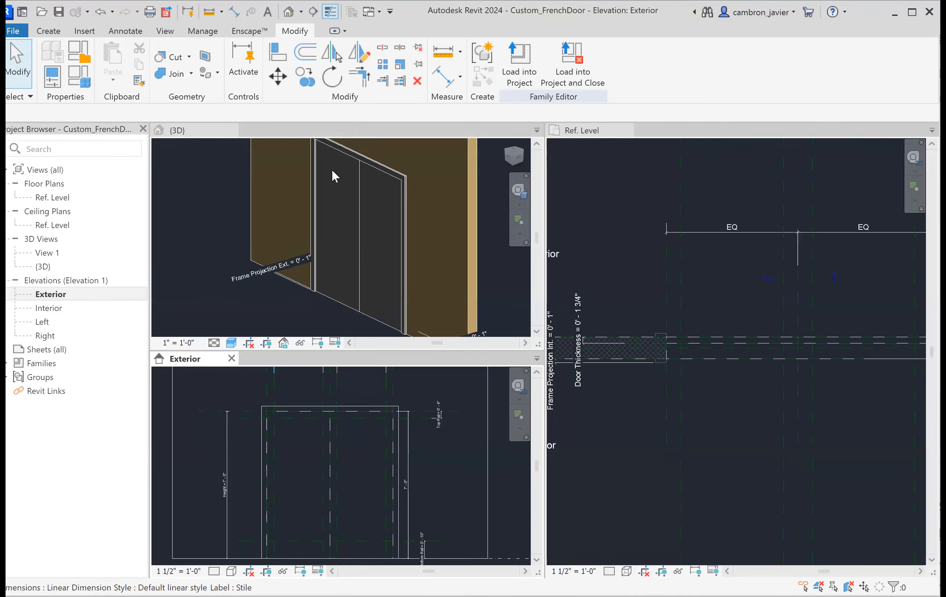
{"action": "left_click", "coordinate": [202, 180]}
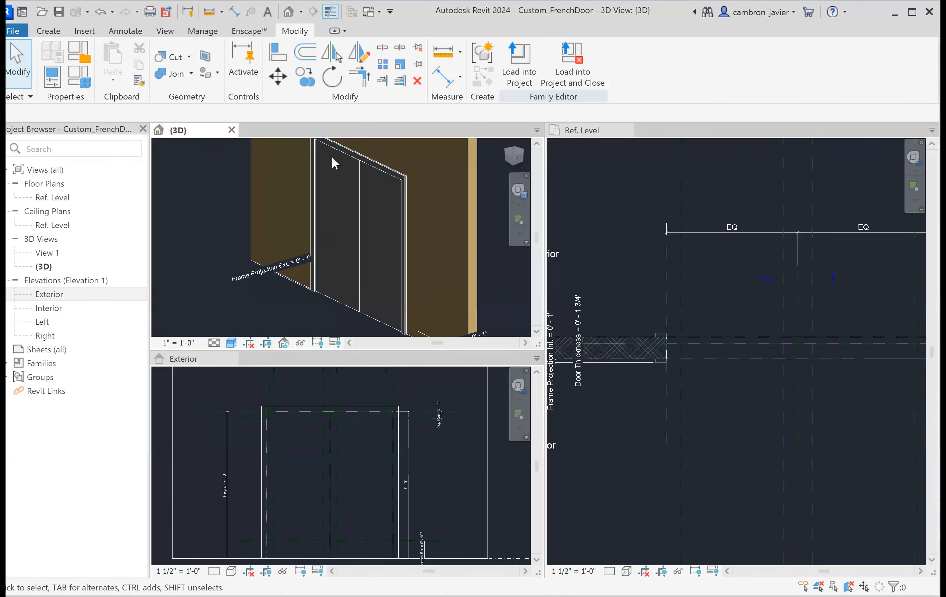
{"action": "left_click", "coordinate": [52, 32]}
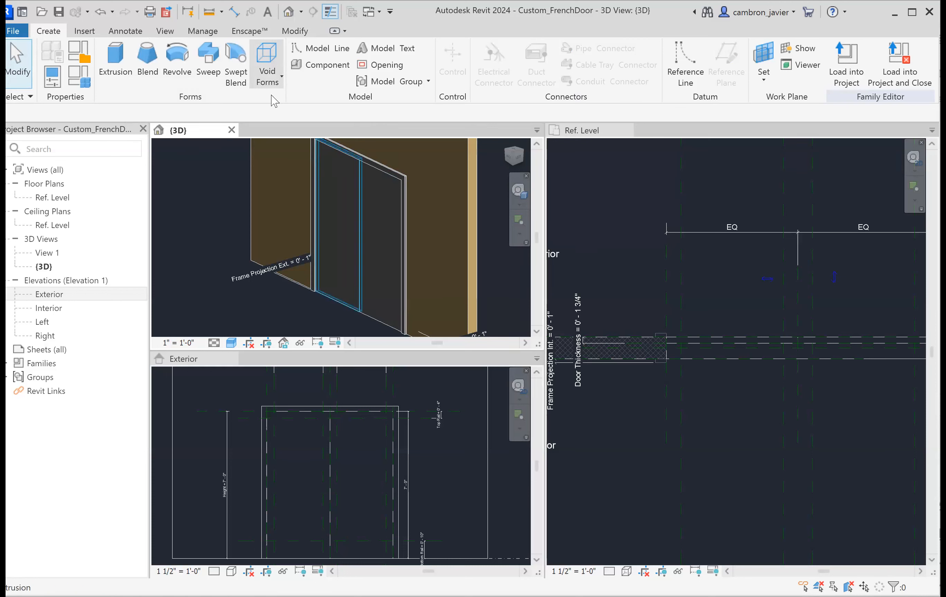
{"action": "left_click", "coordinate": [273, 64]}
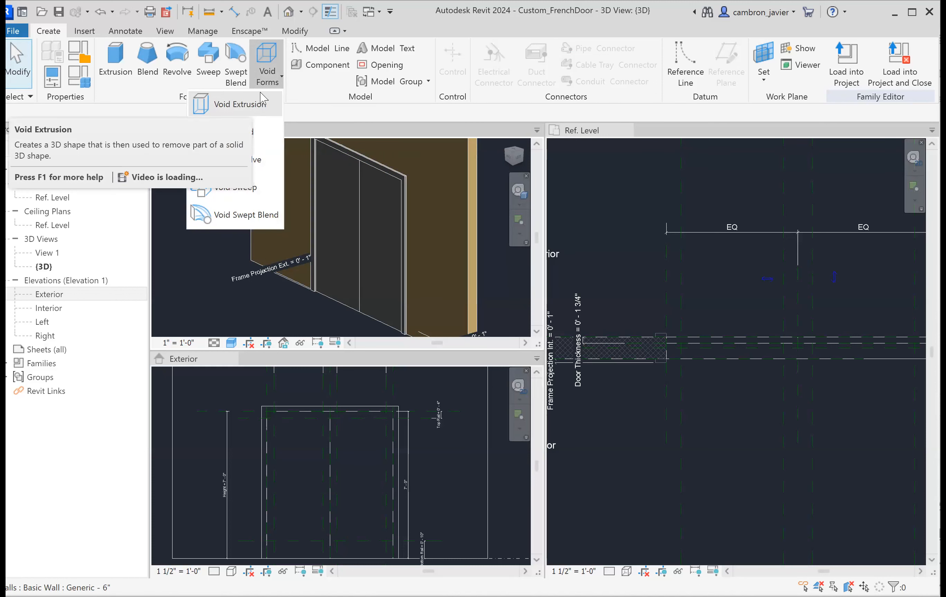
{"action": "left_click", "coordinate": [249, 112]}
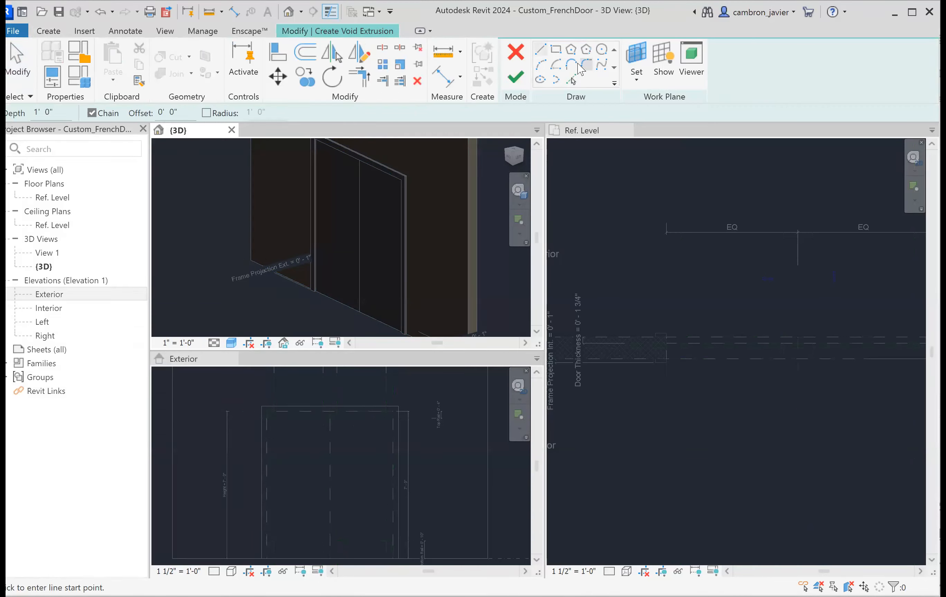
{"action": "left_click", "coordinate": [556, 49]}
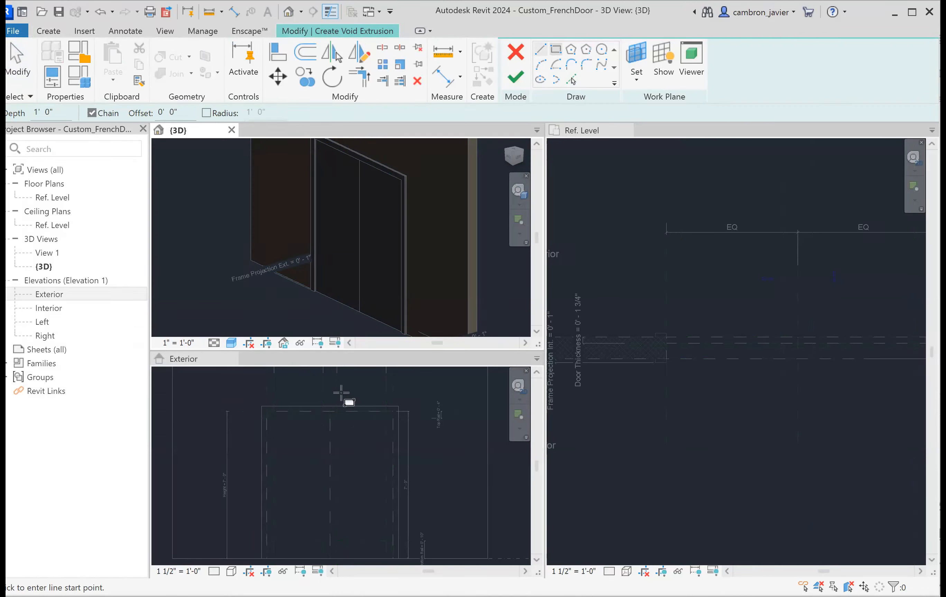
{"action": "scroll", "coordinate": [306, 423], "scroll_direction": "down", "scroll_amount": 2}
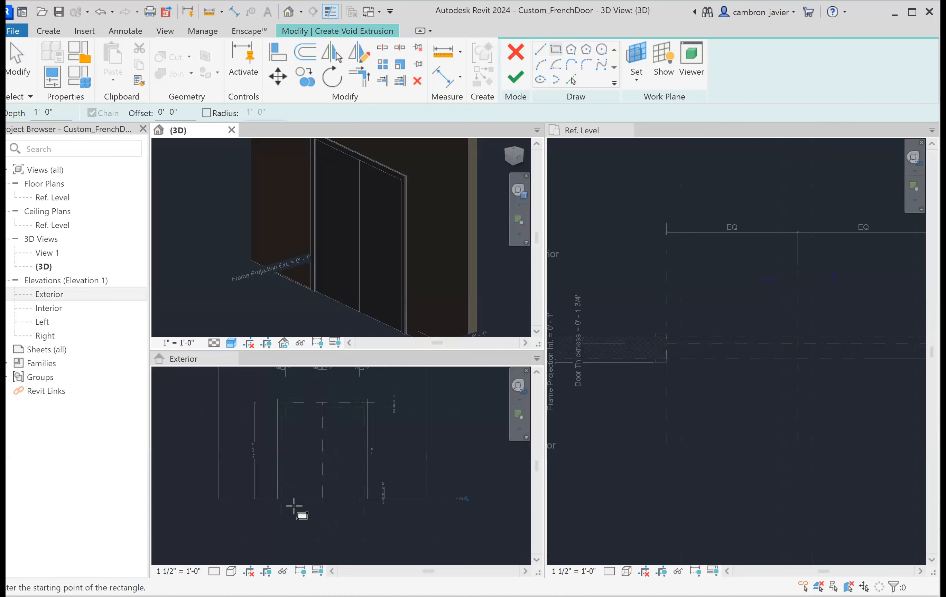
{"action": "left_click", "coordinate": [305, 431]}
{"action": "scroll", "coordinate": [295, 405], "scroll_direction": "down", "scroll_amount": 3}
{"action": "scroll", "coordinate": [290, 429], "scroll_direction": "up", "scroll_amount": 3}
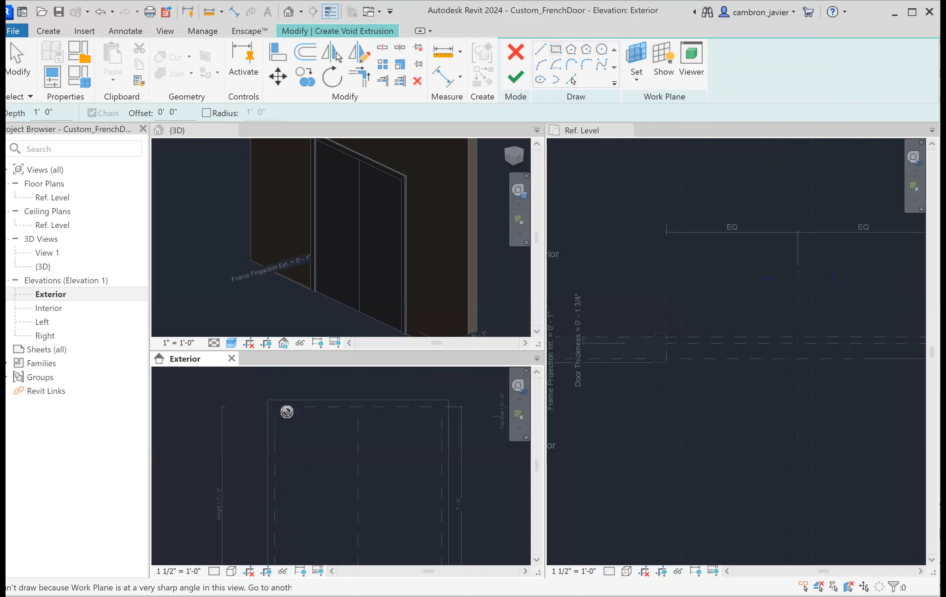
{"action": "key", "text": "Escape"}
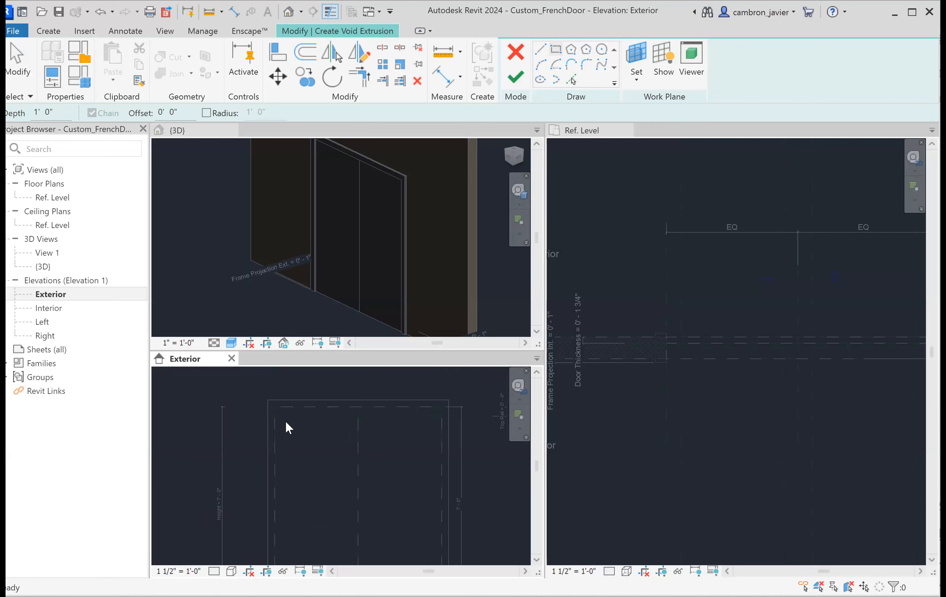
{"action": "left_click", "coordinate": [550, 63]}
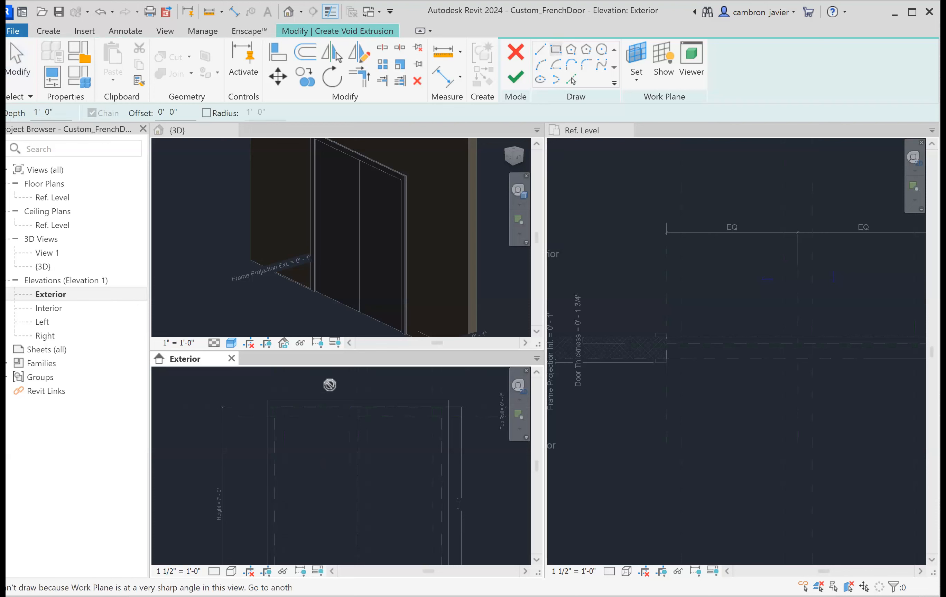
{"action": "left_click", "coordinate": [323, 406]}
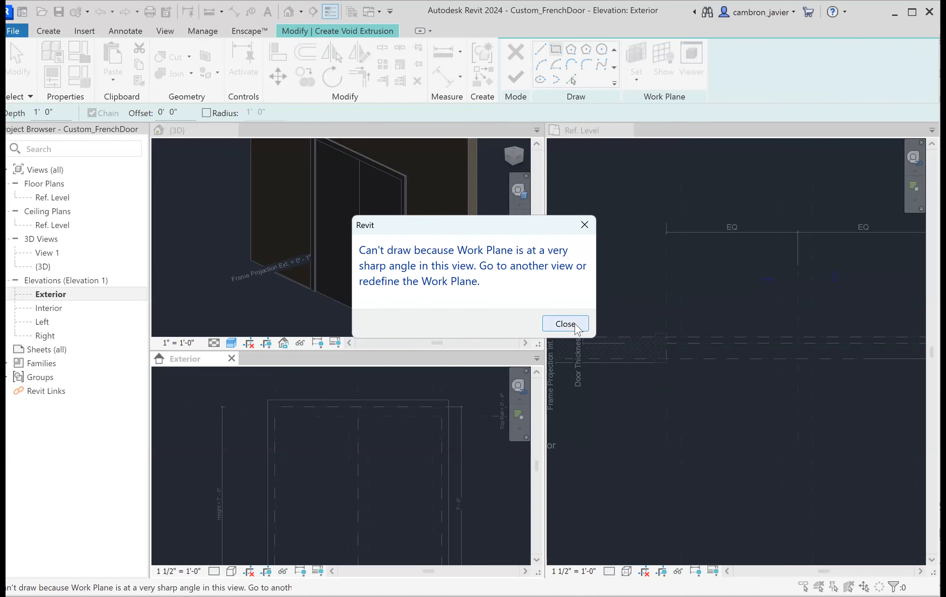
{"action": "key", "text": "Escape"}
{"action": "scroll", "coordinate": [367, 438], "scroll_direction": "down", "scroll_amount": 4}
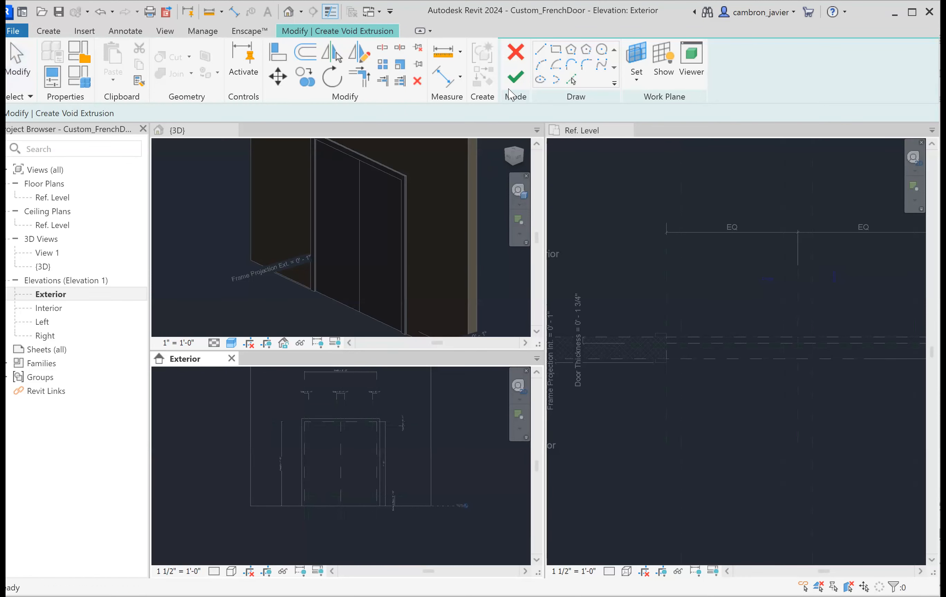
{"action": "left_click", "coordinate": [515, 51]}
{"action": "left_click", "coordinate": [253, 440]}
{"action": "key", "text": "Escape"}
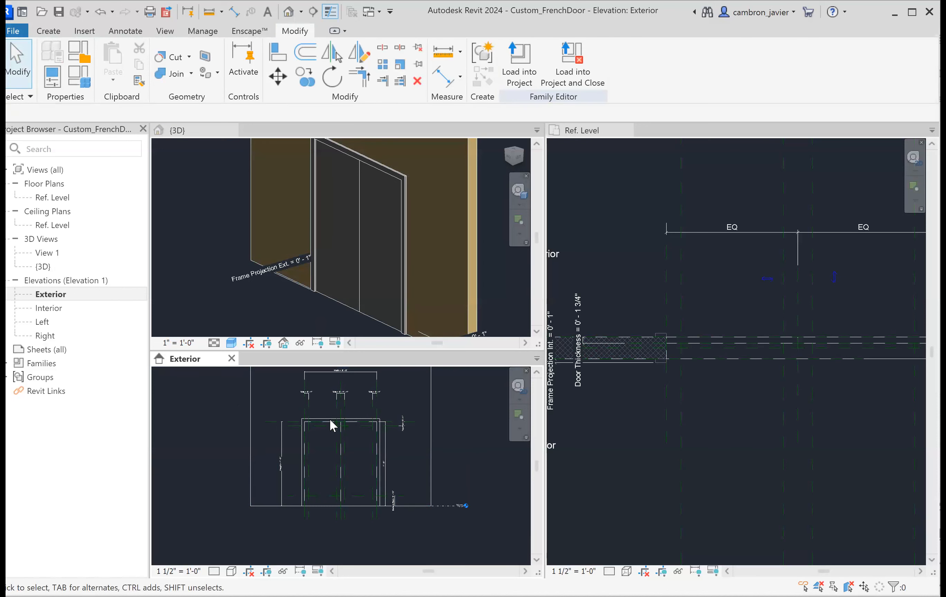
Start a void extrusion in the Exterior elevation and sketch a rectangle on the left door leaf between its stile and rail reference planes
{"action": "left_click", "coordinate": [48, 30]}
{"action": "left_click", "coordinate": [268, 69]}
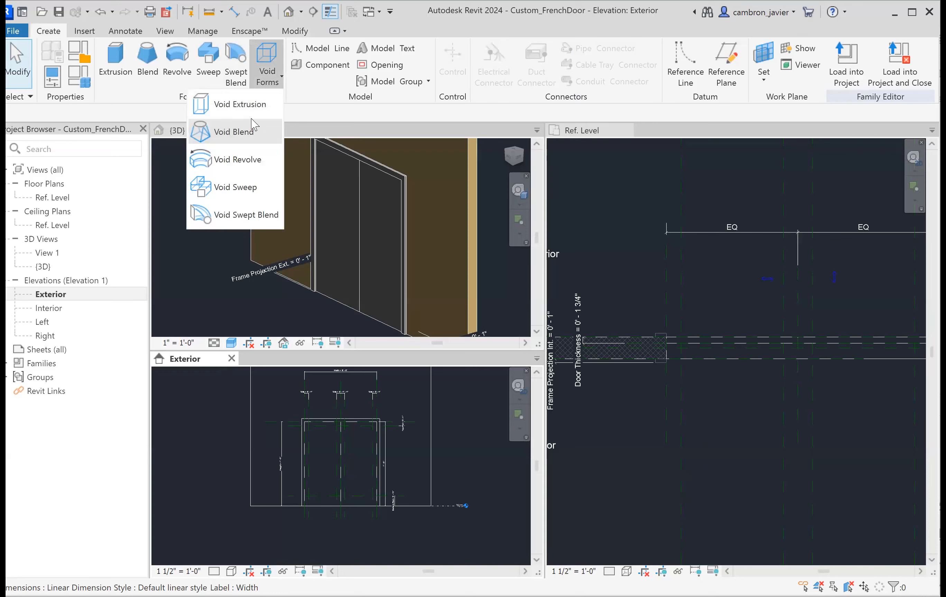
{"action": "left_click", "coordinate": [242, 104]}
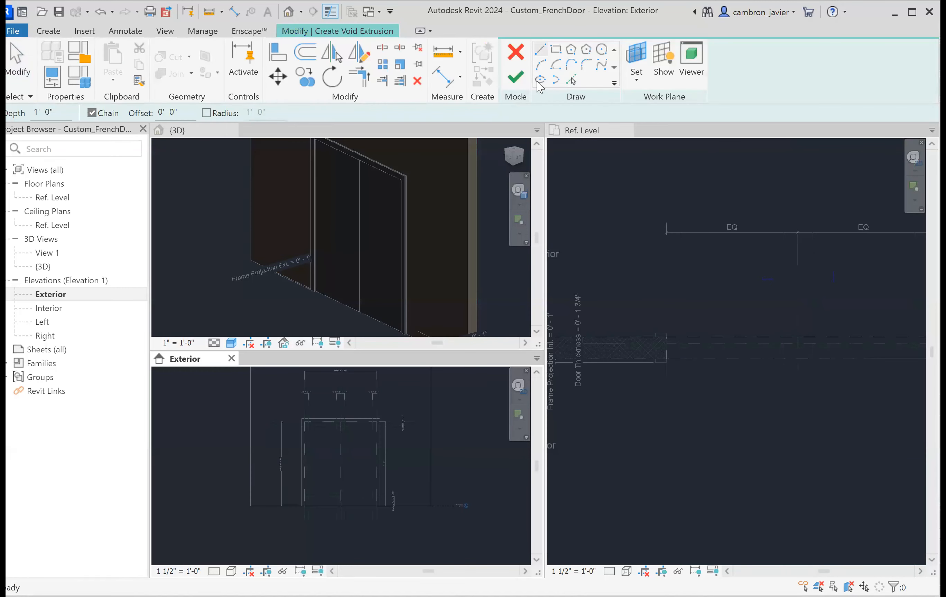
{"action": "left_click", "coordinate": [556, 49]}
{"action": "scroll", "coordinate": [321, 514], "scroll_direction": "up", "scroll_amount": 3}
{"action": "scroll", "coordinate": [354, 481], "scroll_direction": "up", "scroll_amount": 2}
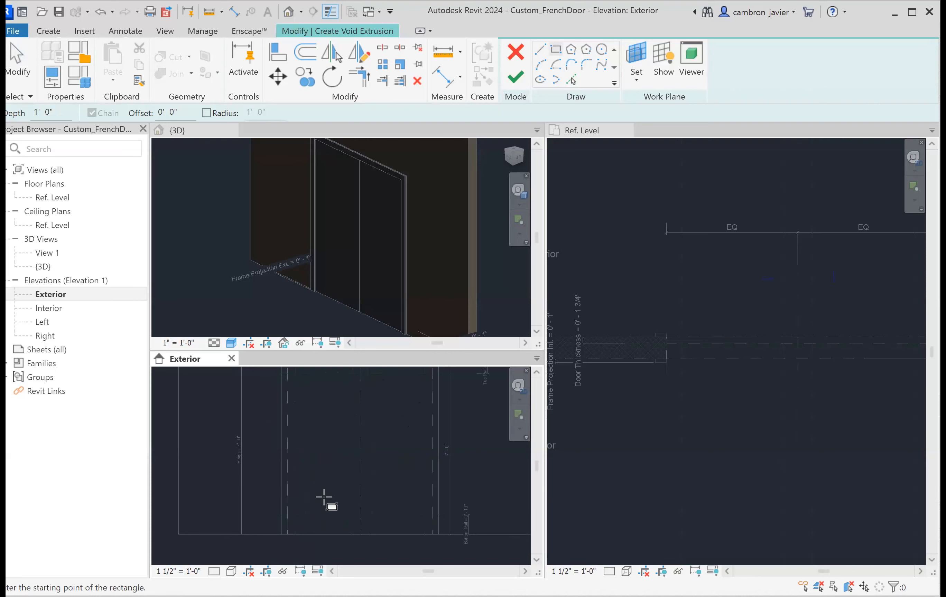
{"action": "left_click", "coordinate": [296, 514]}
{"action": "left_click", "coordinate": [332, 428]}
{"action": "scroll", "coordinate": [320, 460], "scroll_direction": "down", "scroll_amount": 2}
{"action": "scroll", "coordinate": [331, 421], "scroll_direction": "up", "scroll_amount": 2}
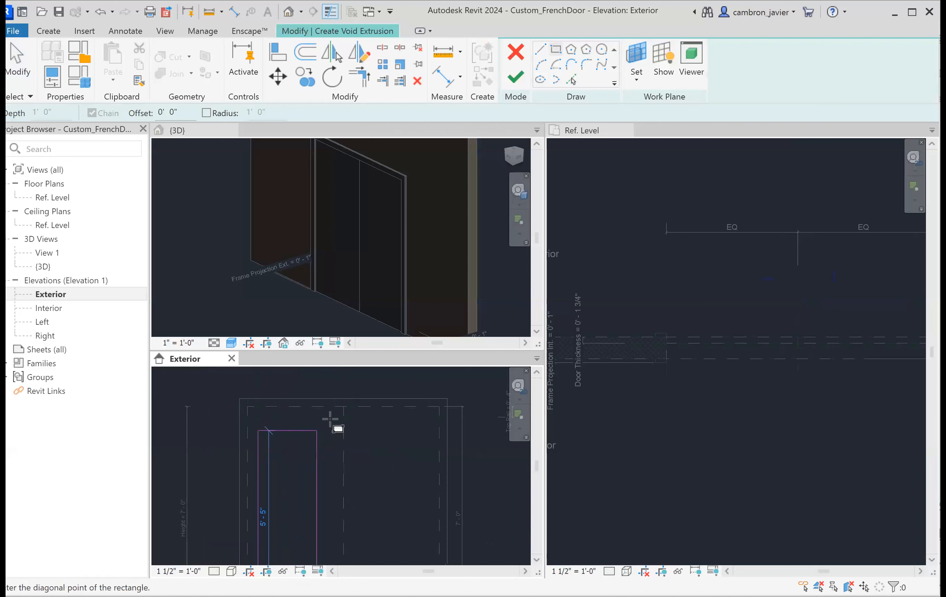
{"action": "left_click", "coordinate": [332, 417]}
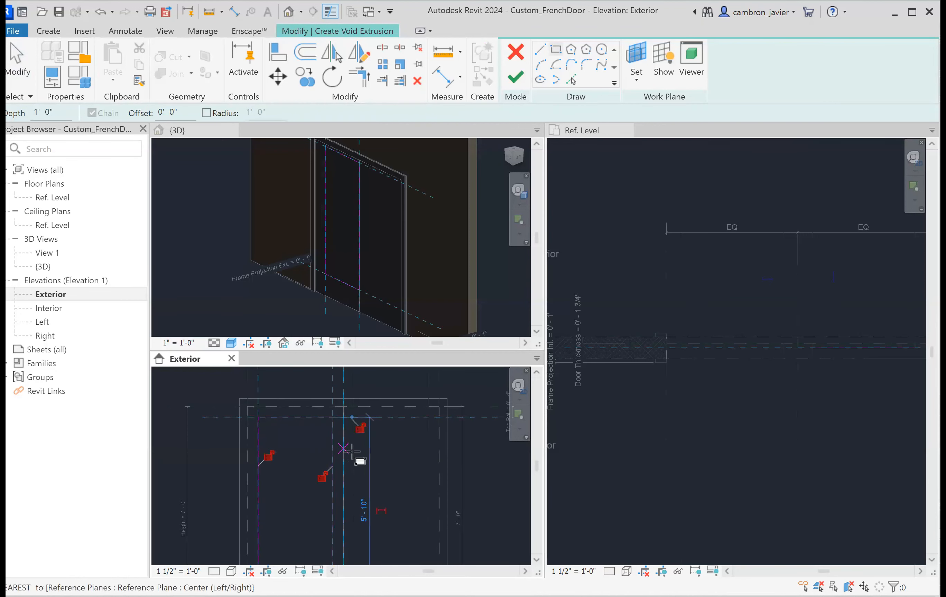
Sketch a second void rectangle on the right door leaf between its stile, top rail and bottom rail reference planes
{"action": "left_click", "coordinate": [413, 421]}
{"action": "middle_click_drag", "start_coordinate": [334, 515], "coordinate": [362, 434]}
{"action": "left_click", "coordinate": [340, 531]}
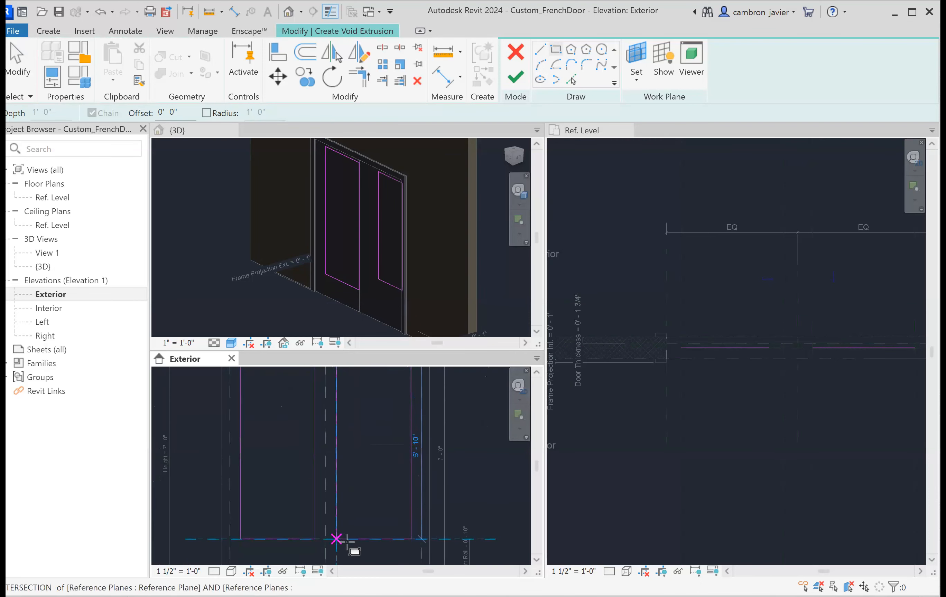
{"action": "left_click", "coordinate": [337, 539]}
Lock the right leaf's rectangle edges to the stile and rail reference planes and end the rectangle command
{"action": "left_click", "coordinate": [331, 529]}
{"action": "left_click", "coordinate": [348, 459]}
{"action": "left_click", "coordinate": [396, 476]}
{"action": "scroll", "coordinate": [376, 427], "scroll_direction": "down", "scroll_amount": 1}
{"action": "middle_click_drag", "start_coordinate": [384, 445], "coordinate": [380, 493]}
{"action": "left_click", "coordinate": [346, 421]}
{"action": "scroll", "coordinate": [318, 456], "scroll_direction": "down", "scroll_amount": 1}
{"action": "middle_click_drag", "start_coordinate": [301, 449], "coordinate": [320, 426]}
{"action": "key", "text": "Escape"}
{"action": "key", "text": "Escape"}
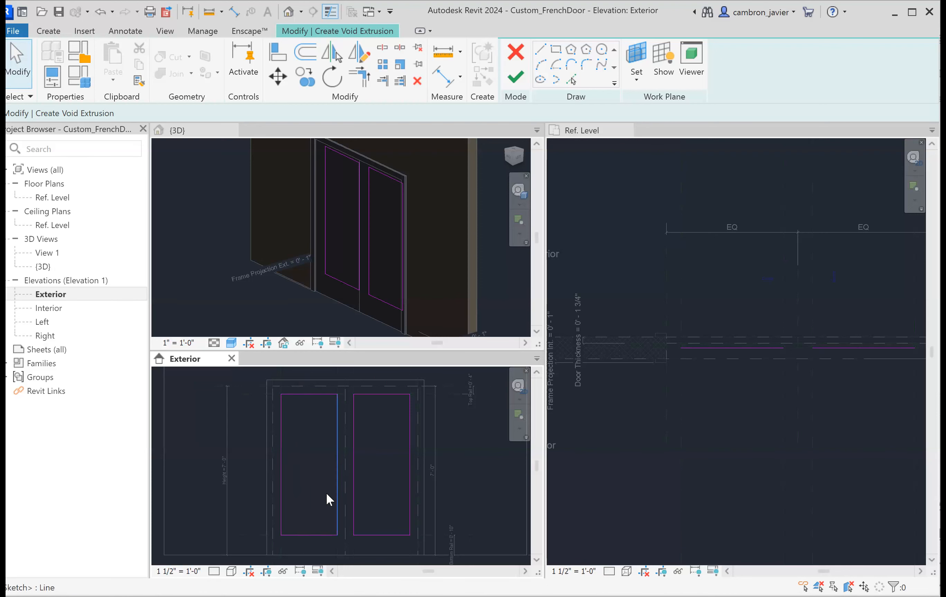
Delete the whole rectangle chain sketched on the left door leaf
{"action": "left_click", "coordinate": [307, 395]}
{"action": "left_click", "coordinate": [314, 428]}
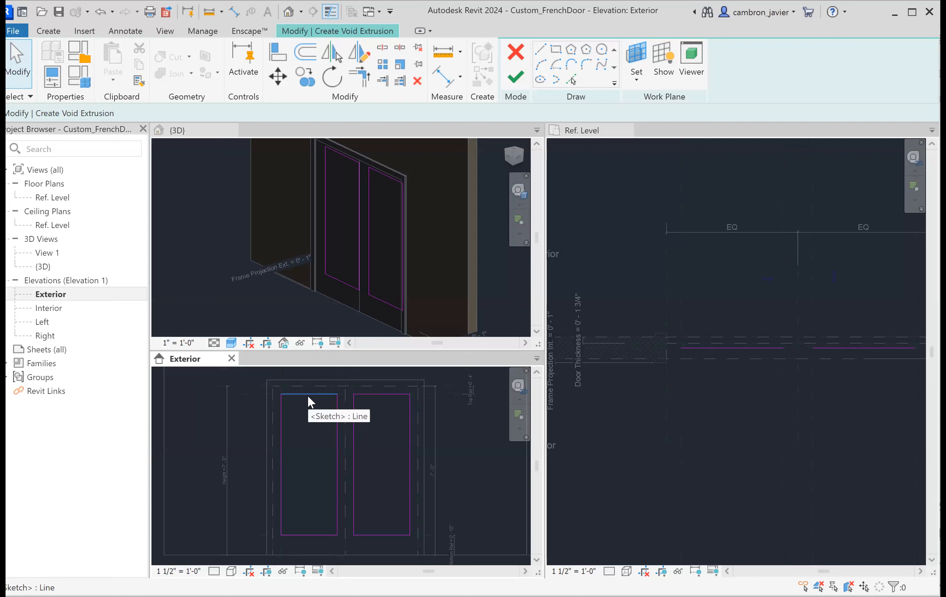
{"action": "key", "text": "Tab"}
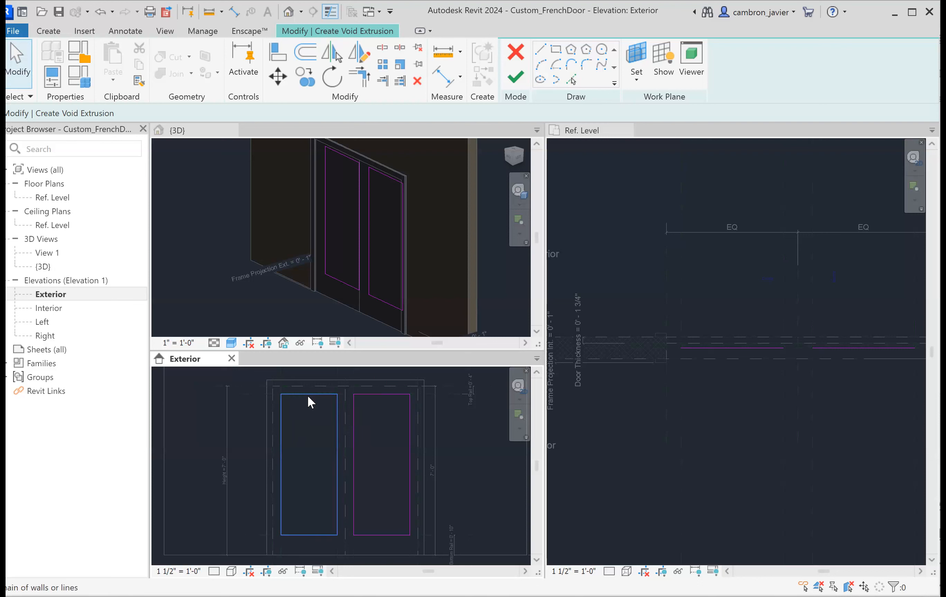
{"action": "left_click", "coordinate": [307, 395]}
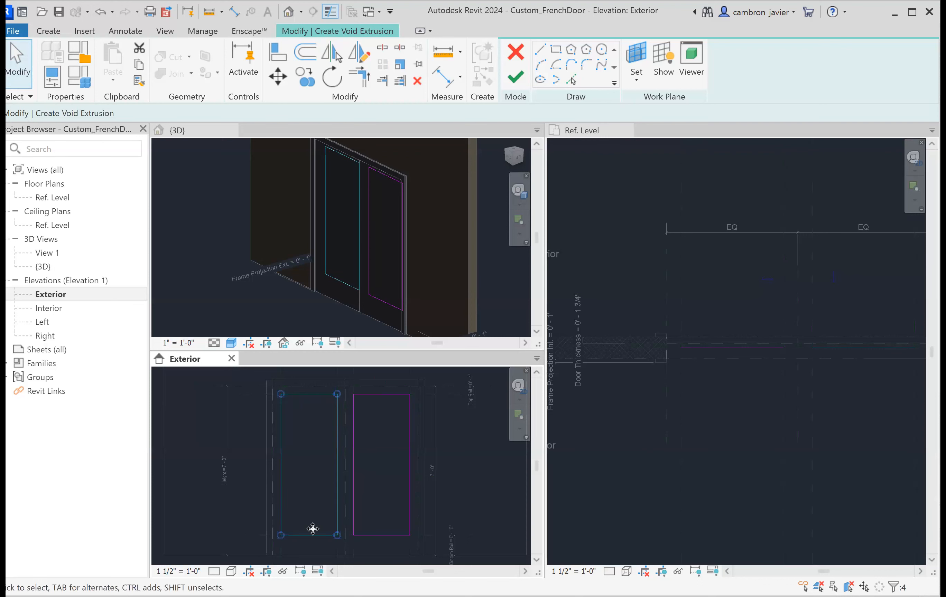
{"action": "key", "text": "Delete"}
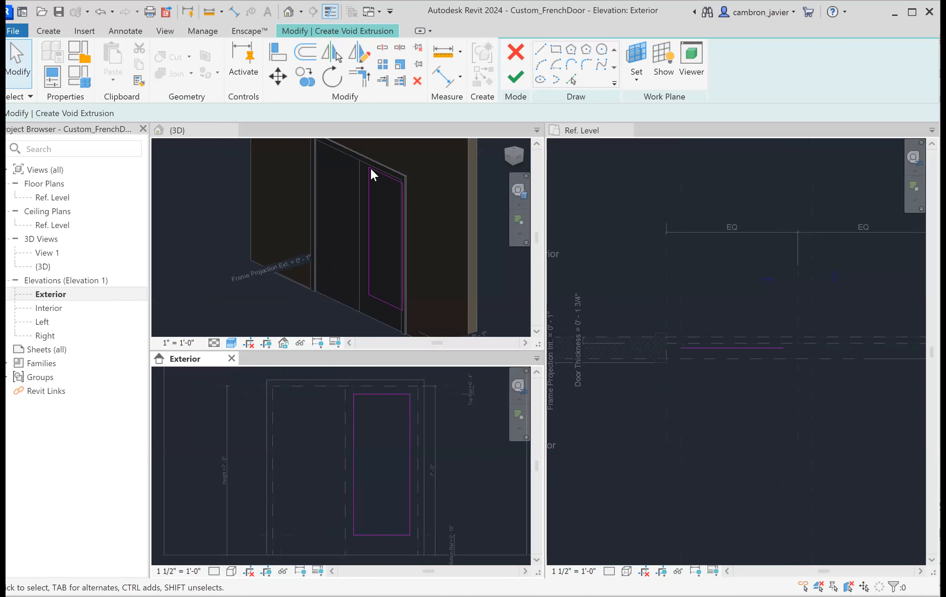
Redraw the left leaf's rectangle locked to its stile and rail reference planes, and finish the void extrusion
{"action": "left_click", "coordinate": [555, 49]}
{"action": "left_click", "coordinate": [281, 395]}
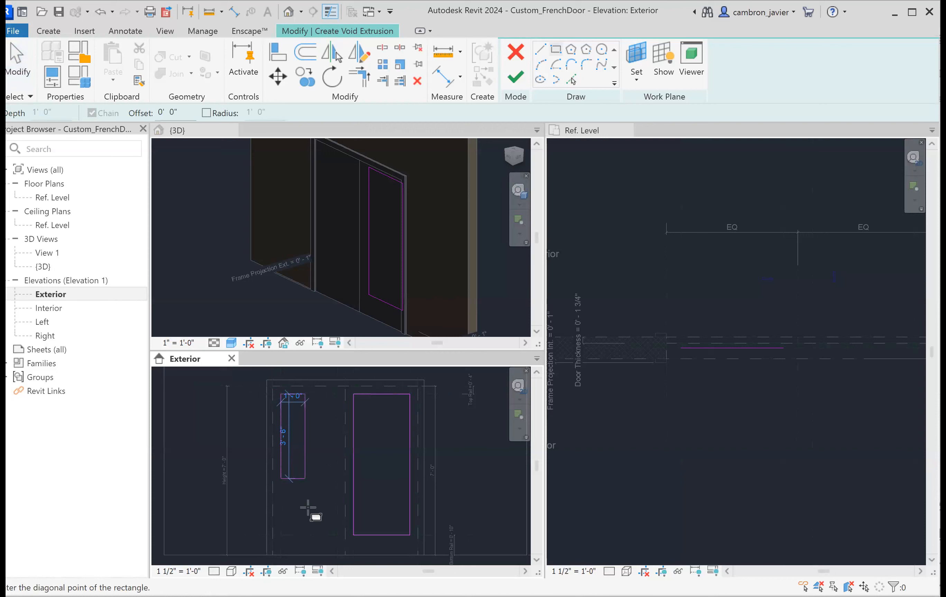
{"action": "left_click", "coordinate": [337, 536]}
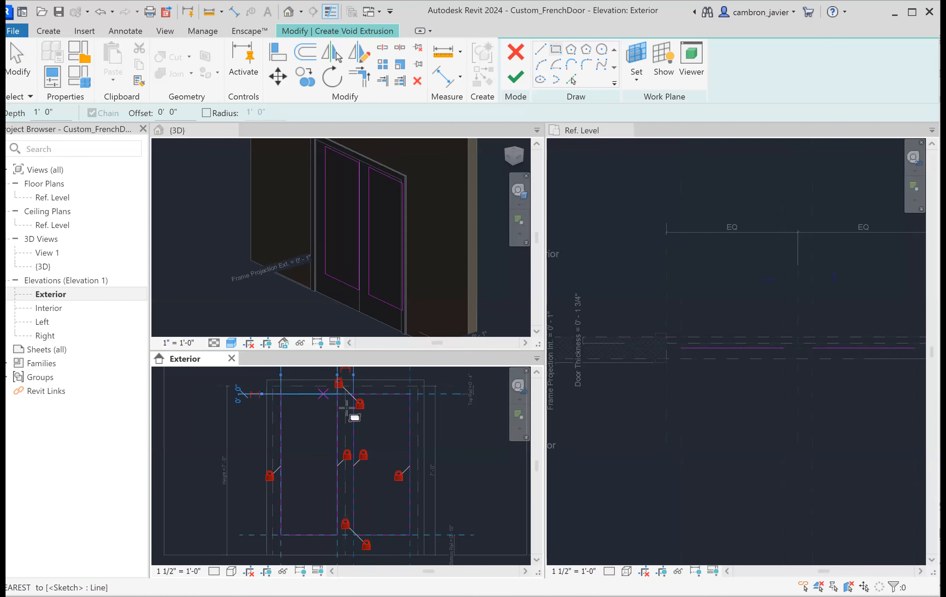
{"action": "key", "text": "Escape"}
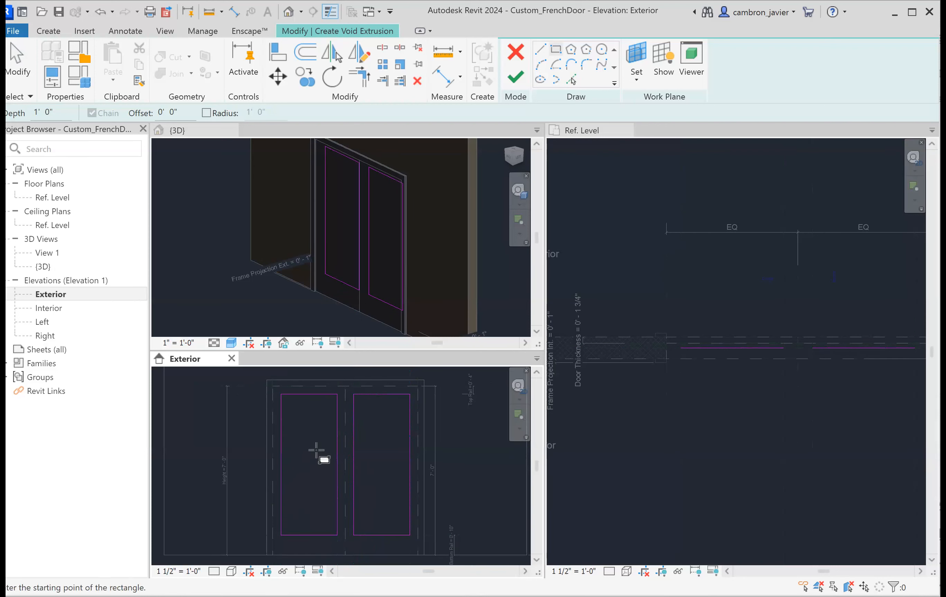
{"action": "key", "text": "Escape"}
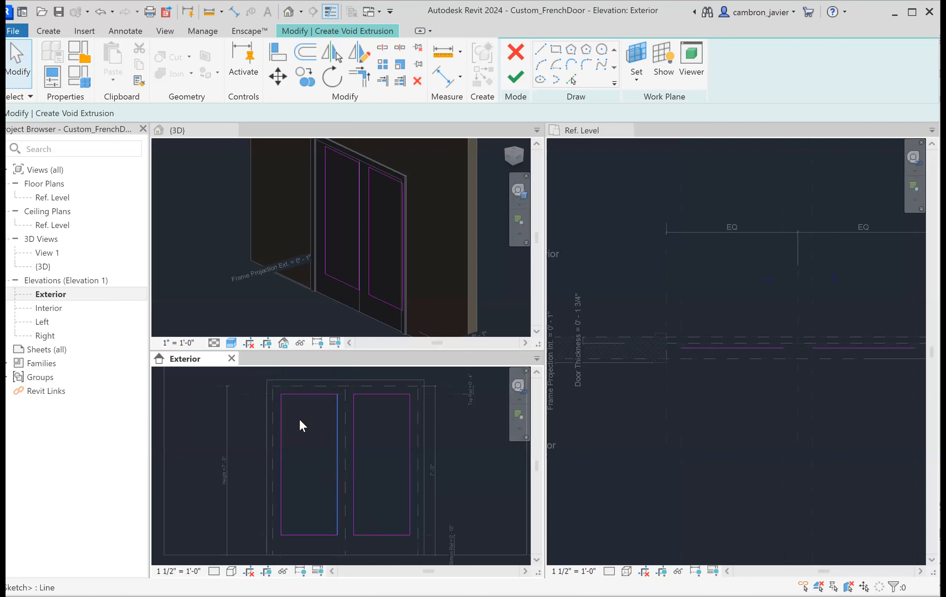
{"action": "left_click", "coordinate": [514, 78]}
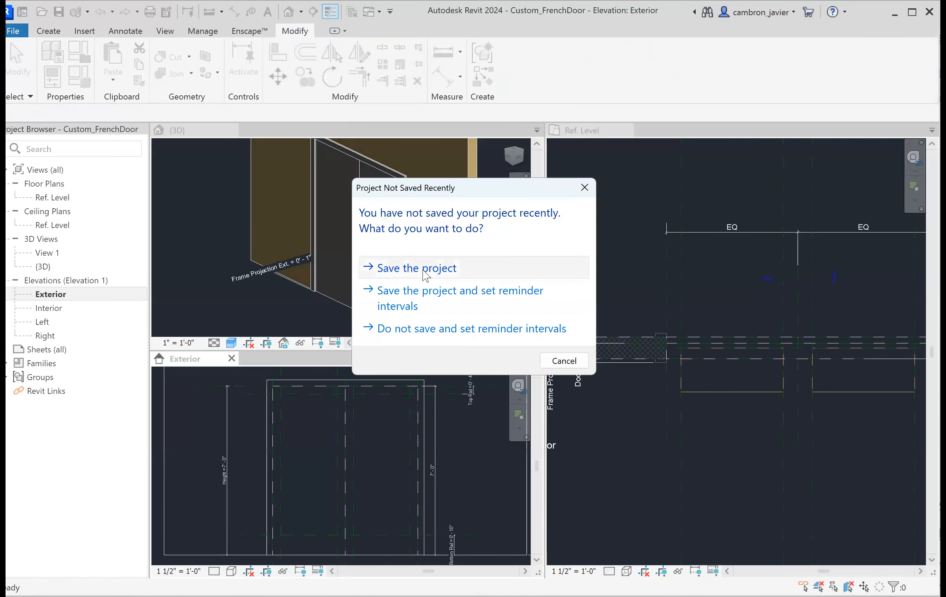
Save the project when reminded, and switch to the Ref. Level plan with the void extrusion selected
{"action": "left_click", "coordinate": [423, 269]}
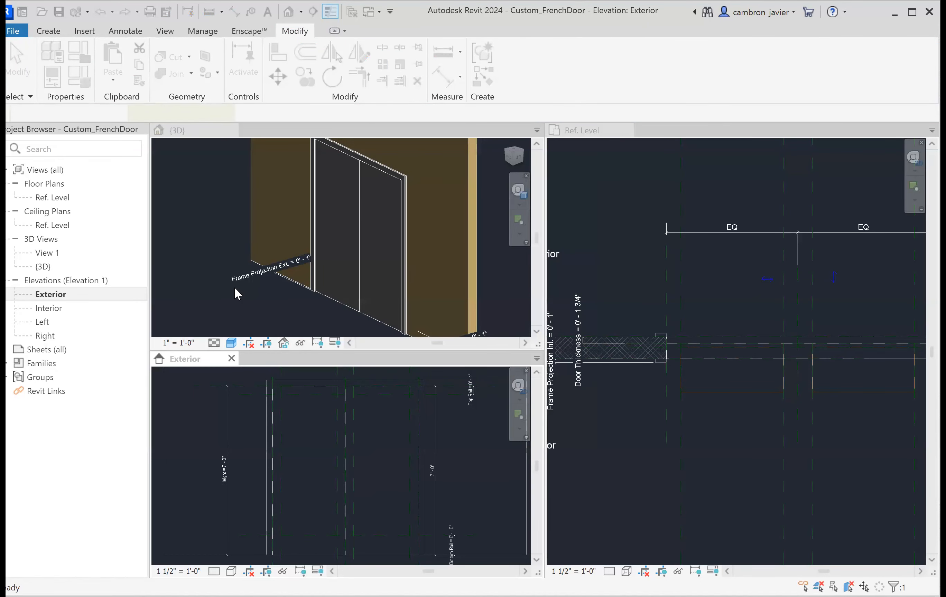
{"action": "left_click", "coordinate": [319, 407]}
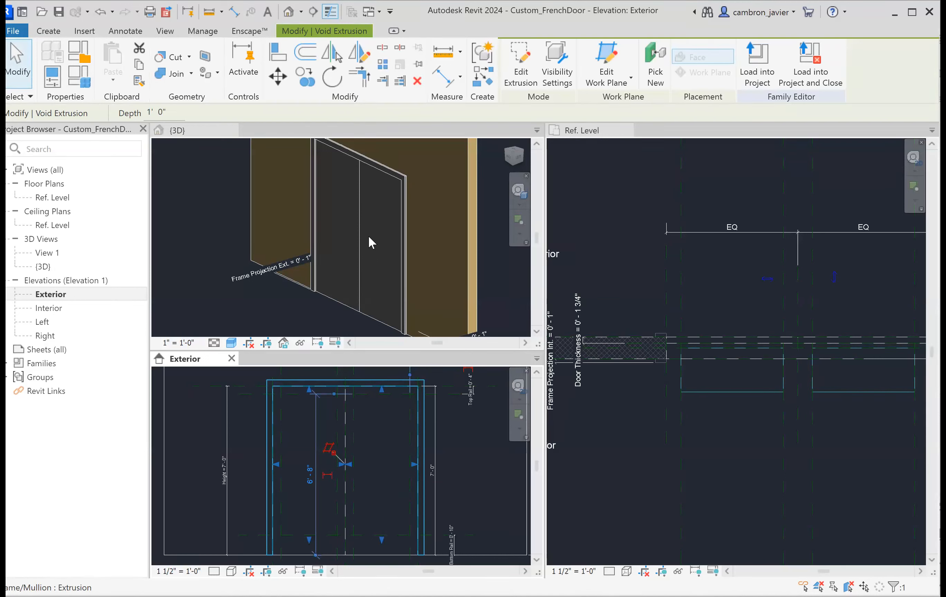
{"action": "left_click", "coordinate": [594, 185]}
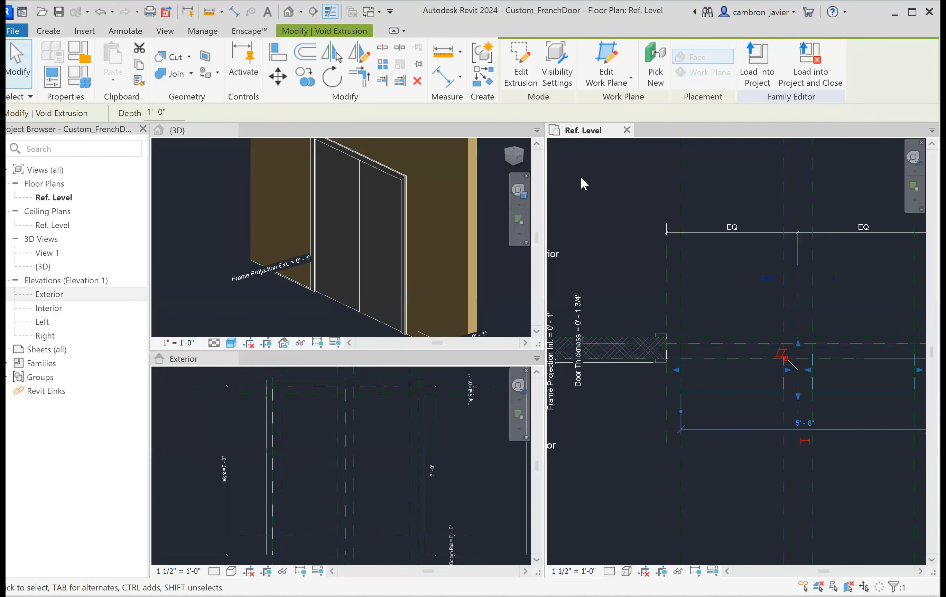
Stretch the void extrusion in the Ref. Level plan through the full thickness of both door leaves, about 1' 10 1/2" deep
{"action": "scroll", "coordinate": [572, 213], "scroll_direction": "down", "scroll_amount": 3}
{"action": "scroll", "coordinate": [623, 253], "scroll_direction": "up", "scroll_amount": 4}
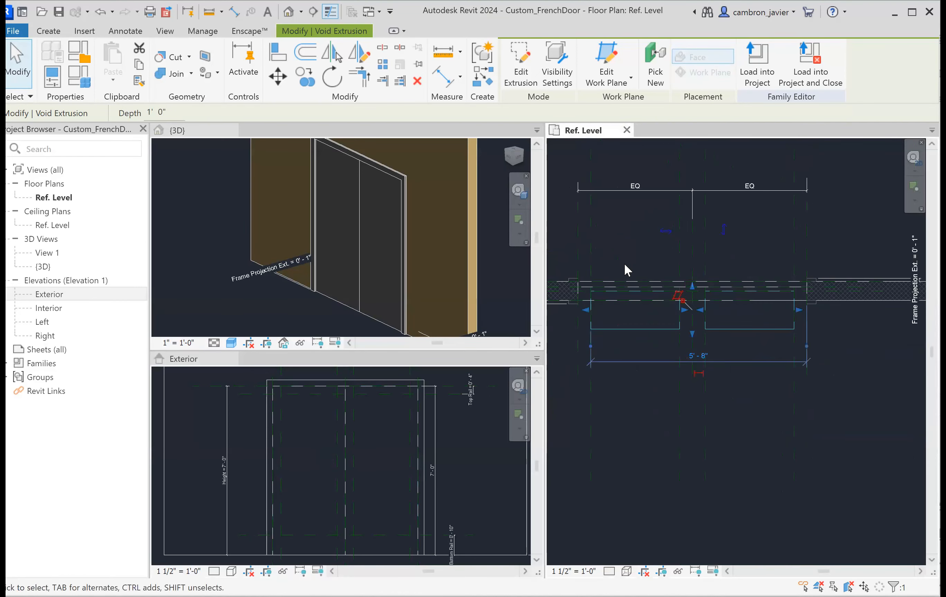
{"action": "left_click", "coordinate": [584, 230]}
{"action": "left_click", "coordinate": [659, 342]}
{"action": "left_click", "coordinate": [690, 431]}
{"action": "left_click", "coordinate": [788, 341]}
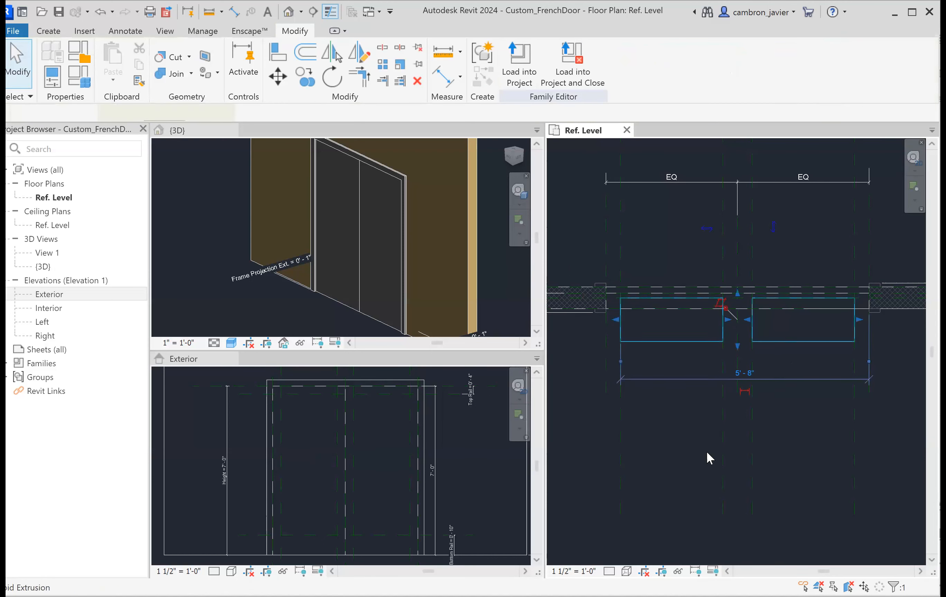
{"action": "left_click", "coordinate": [666, 451]}
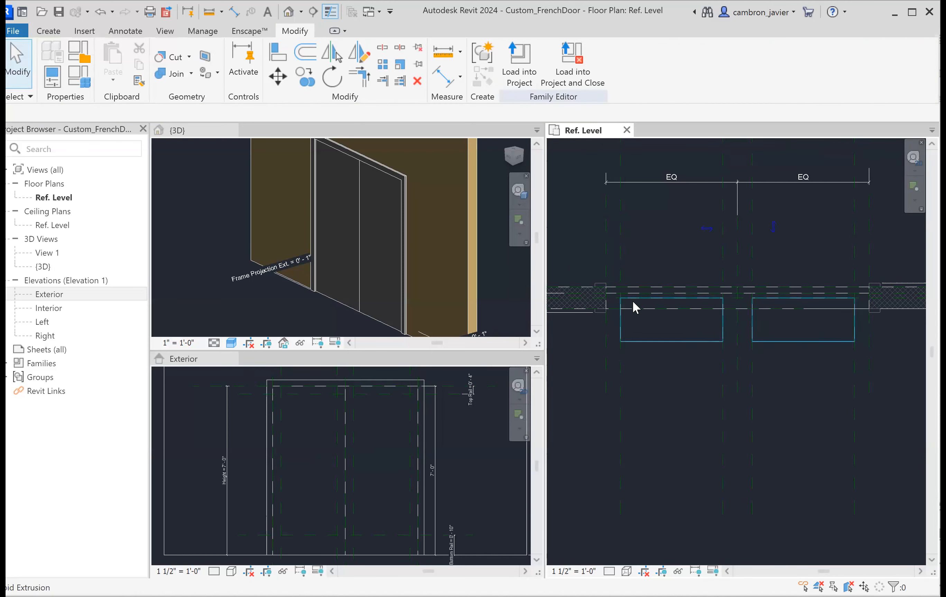
{"action": "left_click", "coordinate": [649, 342]}
{"action": "scroll", "coordinate": [647, 355], "scroll_direction": "up", "scroll_amount": 5}
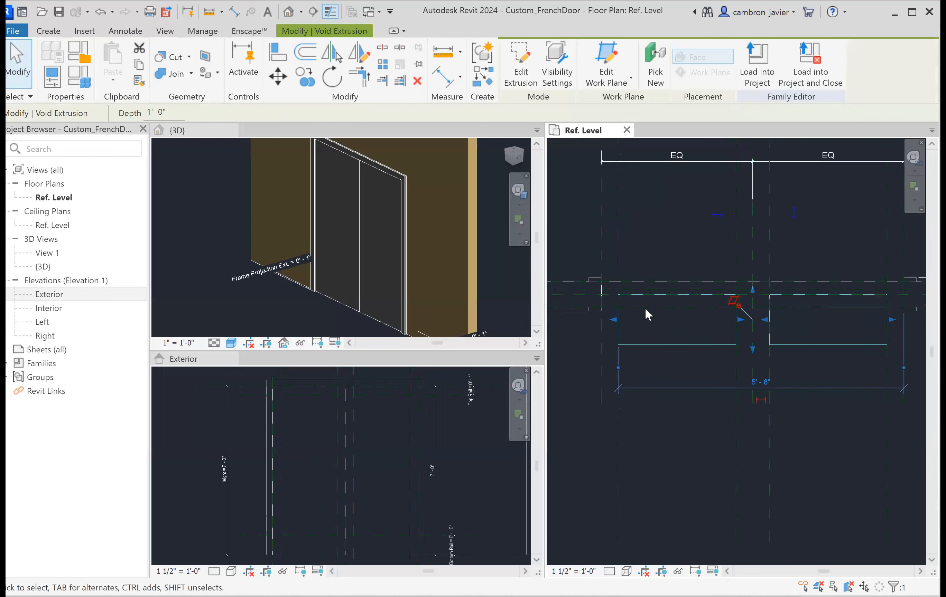
{"action": "scroll", "coordinate": [647, 299], "scroll_direction": "up", "scroll_amount": 1}
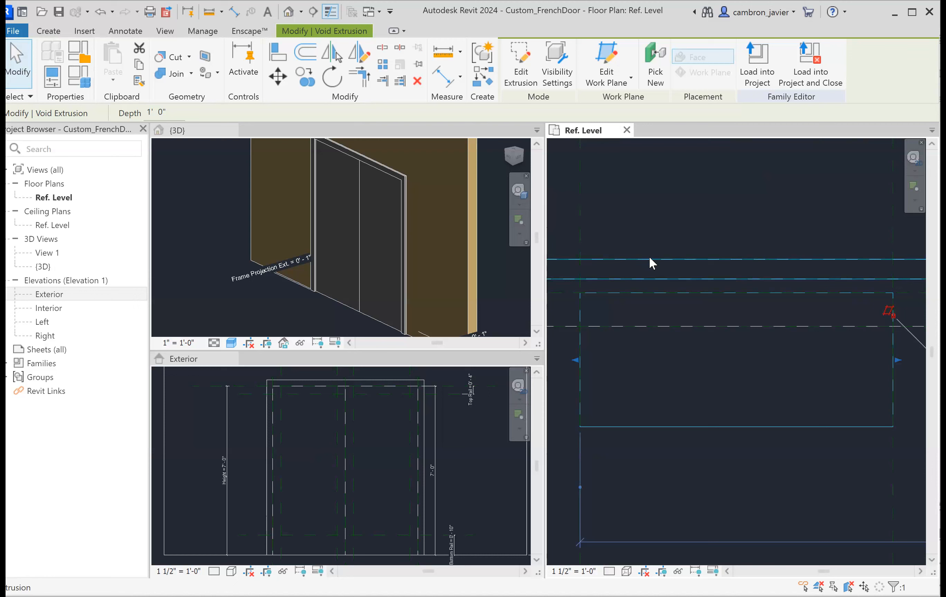
{"action": "scroll", "coordinate": [658, 260], "scroll_direction": "down", "scroll_amount": 1}
{"action": "middle_click_drag", "start_coordinate": [658, 259], "coordinate": [699, 266]}
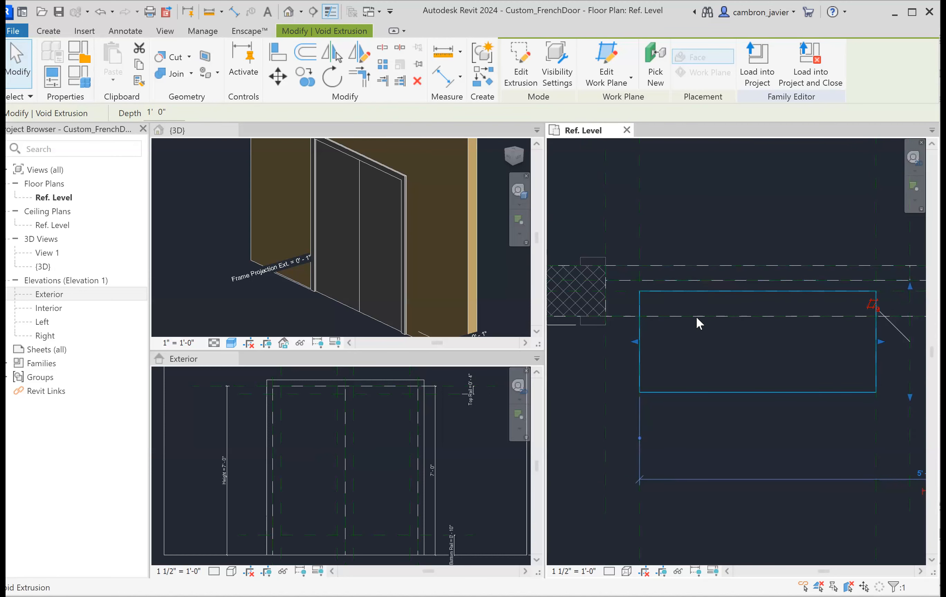
{"action": "scroll", "coordinate": [841, 337], "scroll_direction": "down", "scroll_amount": 1}
{"action": "middle_click_drag", "start_coordinate": [842, 337], "coordinate": [698, 349]}
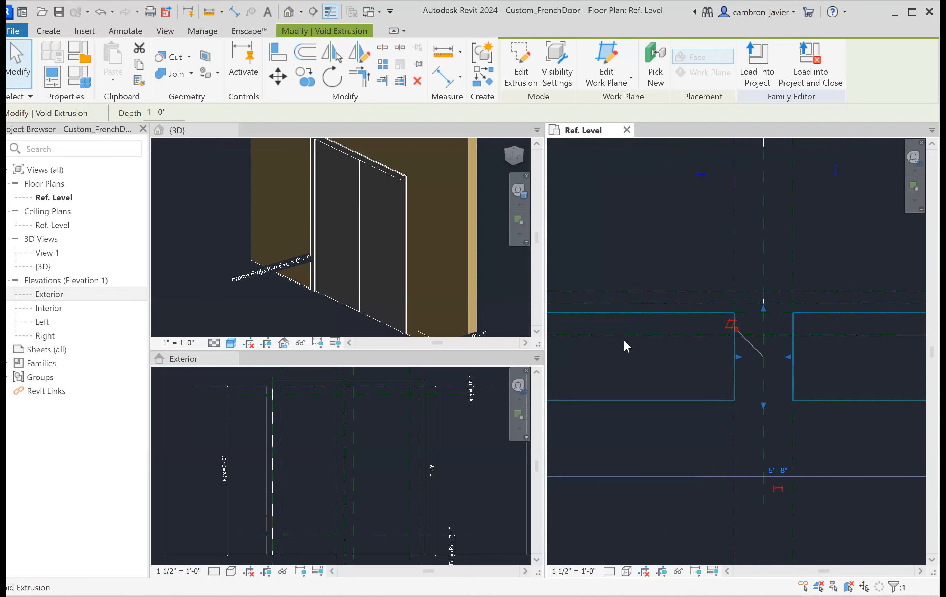
{"action": "middle_click_drag", "start_coordinate": [679, 309], "coordinate": [705, 315]}
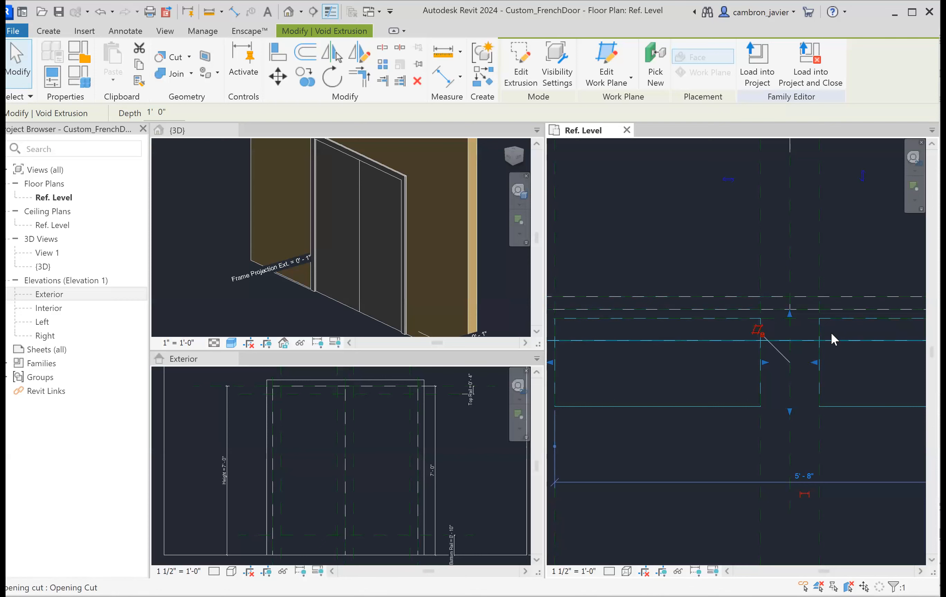
{"action": "scroll", "coordinate": [791, 315], "scroll_direction": "down", "scroll_amount": 2}
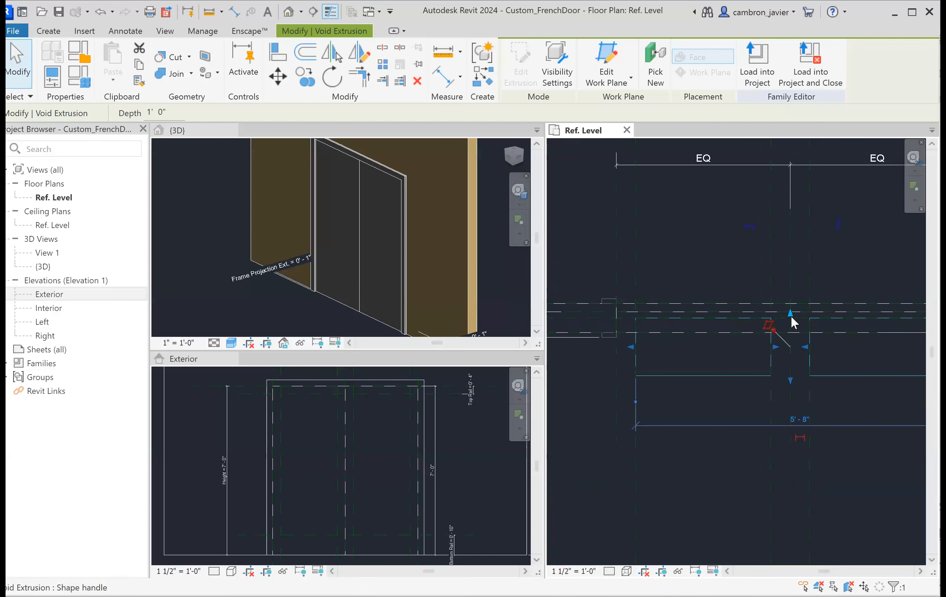
{"action": "left_click_drag", "start_coordinate": [791, 313], "coordinate": [787, 267]}
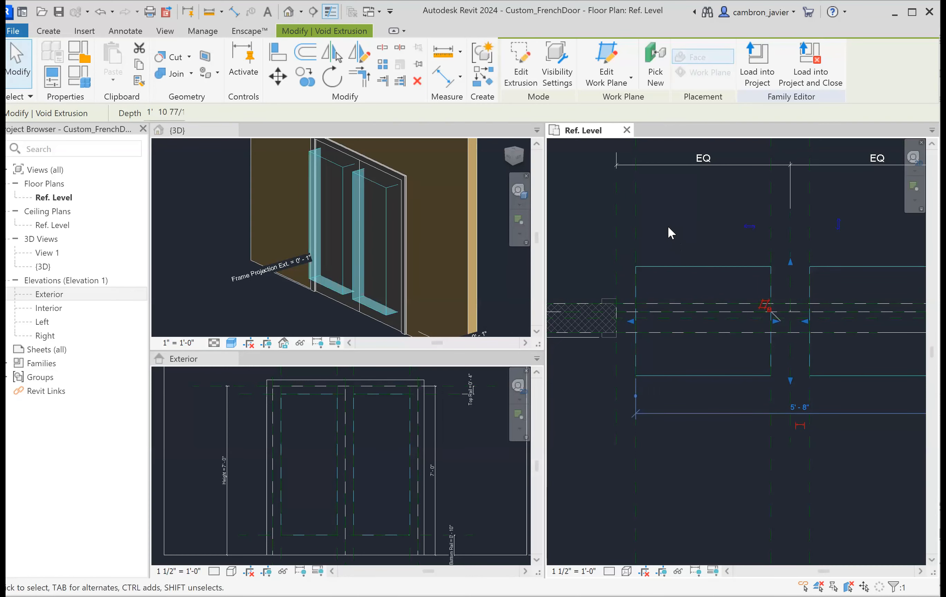
{"action": "left_click", "coordinate": [572, 201]}
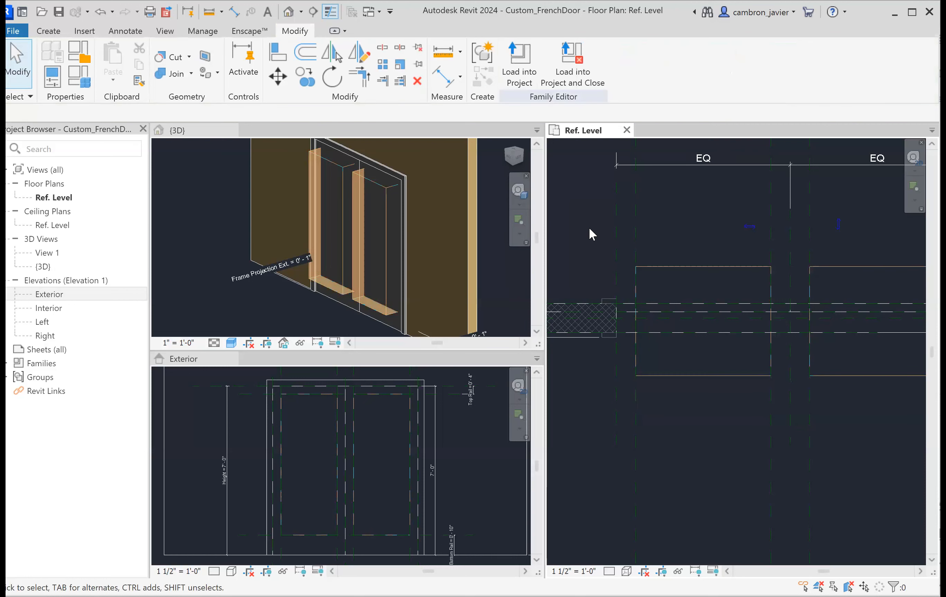
Cut the door leaf seen on the right in the Exterior elevation with the void extrusion to open its glass area
{"action": "scroll", "coordinate": [589, 227], "scroll_direction": "down", "scroll_amount": 1}
{"action": "middle_click_drag", "start_coordinate": [682, 251], "coordinate": [671, 265]}
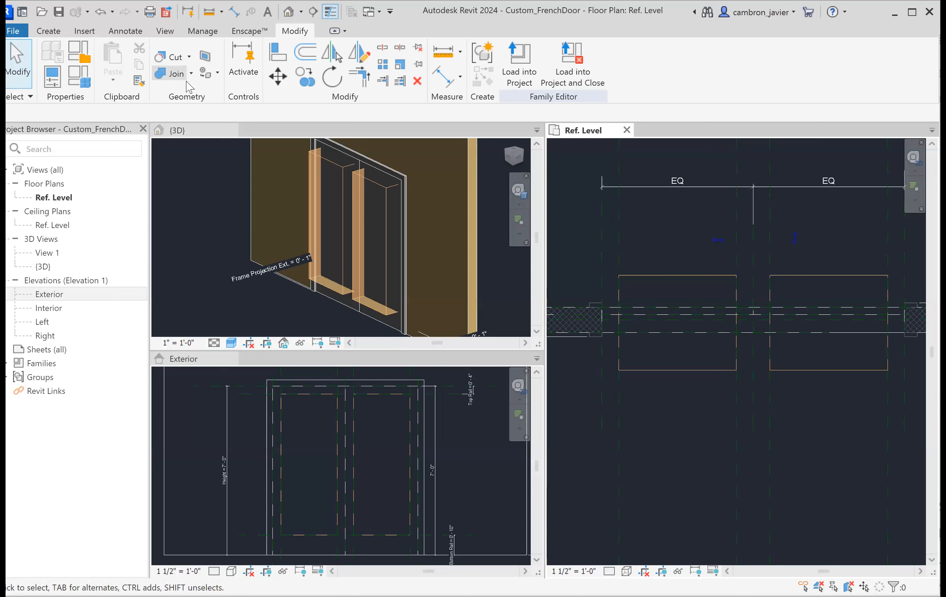
{"action": "left_click", "coordinate": [173, 60]}
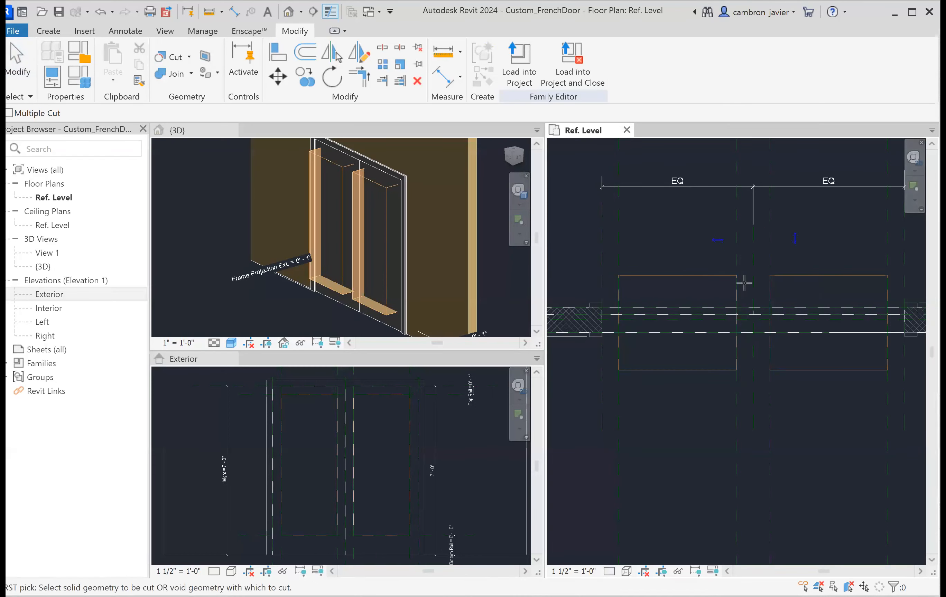
{"action": "left_click", "coordinate": [635, 309]}
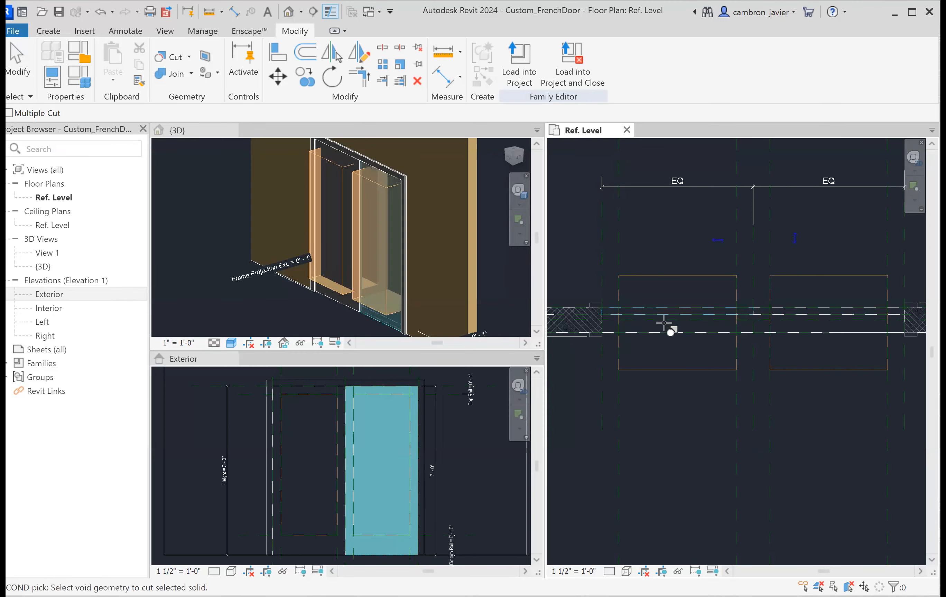
{"action": "left_click", "coordinate": [672, 276]}
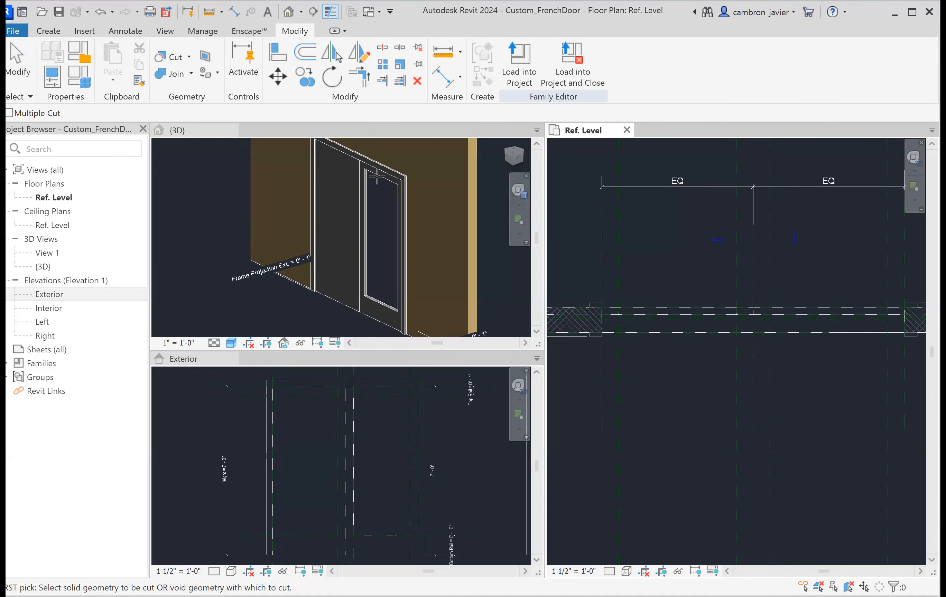
{"action": "mouse_move", "coordinate": [727, 296]}
{"action": "middle_mouse_down"}
{"action": "mouse_move", "coordinate": [665, 285]}
{"action": "mouse_move", "coordinate": [689, 310]}
{"action": "mouse_move", "coordinate": [715, 310]}
{"action": "middle_mouse_up"}
{"action": "scroll", "coordinate": [677, 301], "scroll_direction": "down", "scroll_amount": 1}
{"action": "scroll", "coordinate": [665, 301], "scroll_direction": "down", "scroll_amount": 1}
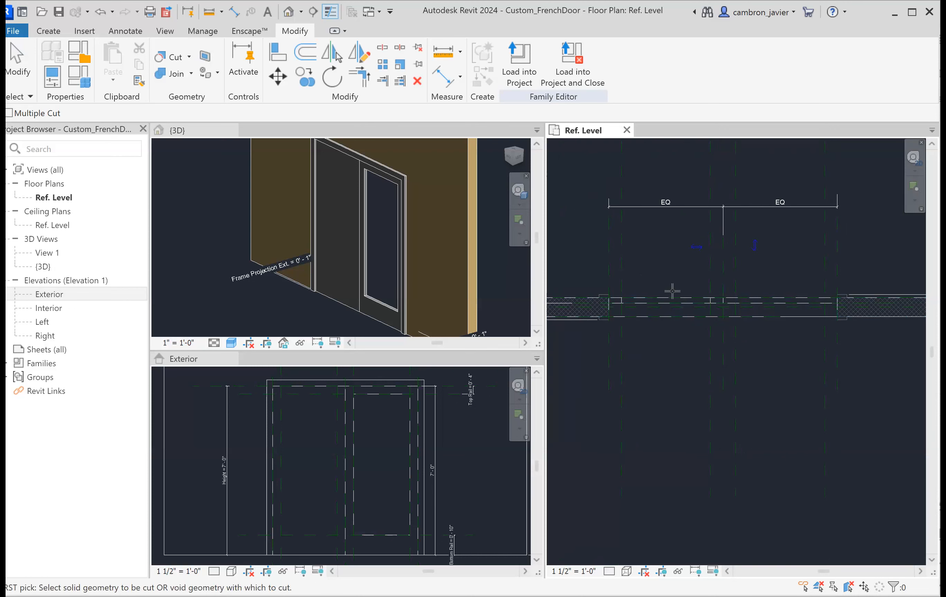
{"action": "scroll", "coordinate": [699, 288], "scroll_direction": "up", "scroll_amount": 2}
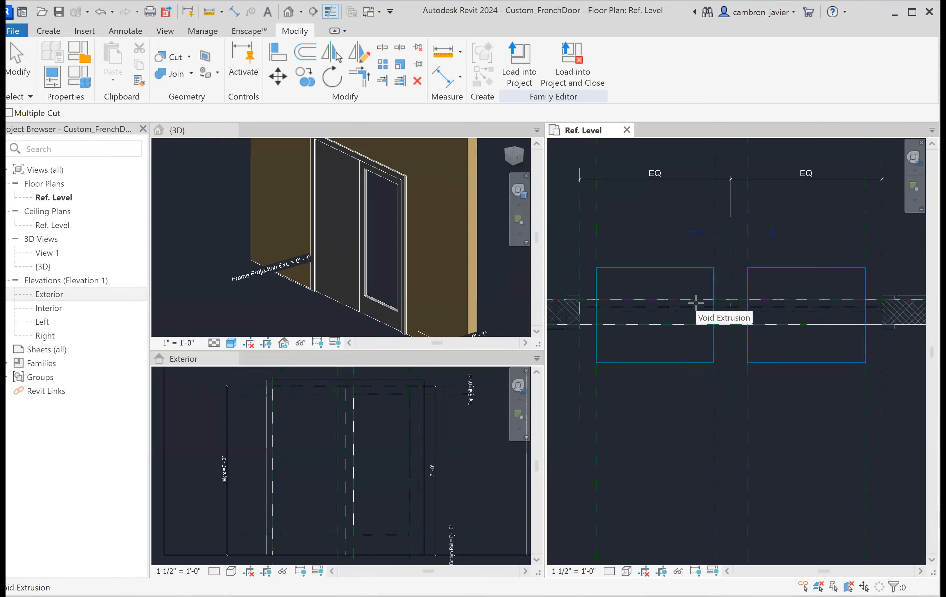
{"action": "left_click", "coordinate": [697, 304]}
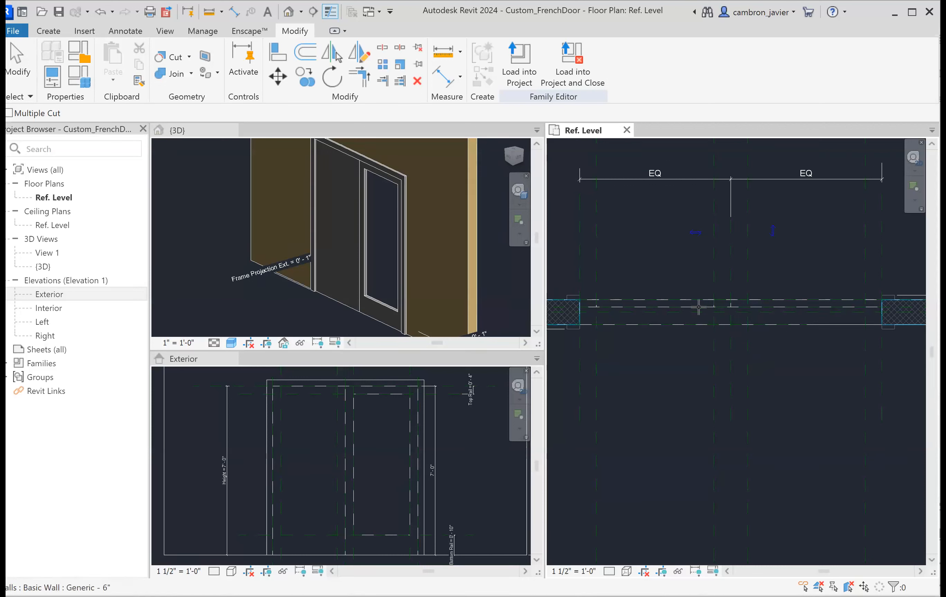
{"action": "left_click", "coordinate": [698, 307]}
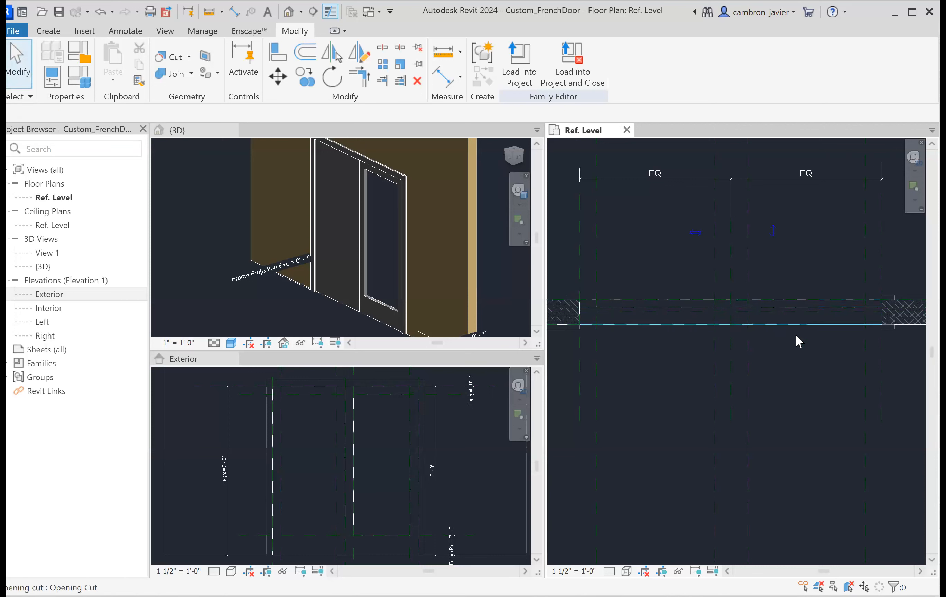
{"action": "scroll", "coordinate": [789, 291], "scroll_direction": "up", "scroll_amount": 2}
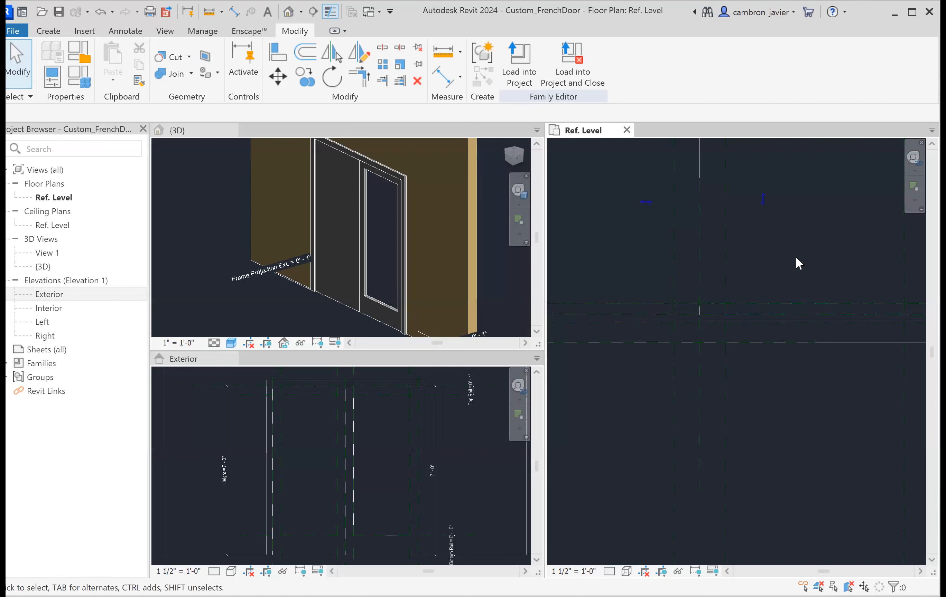
{"action": "scroll", "coordinate": [794, 297], "scroll_direction": "down", "scroll_amount": 2}
{"action": "middle_click_drag", "start_coordinate": [804, 273], "coordinate": [778, 278]}
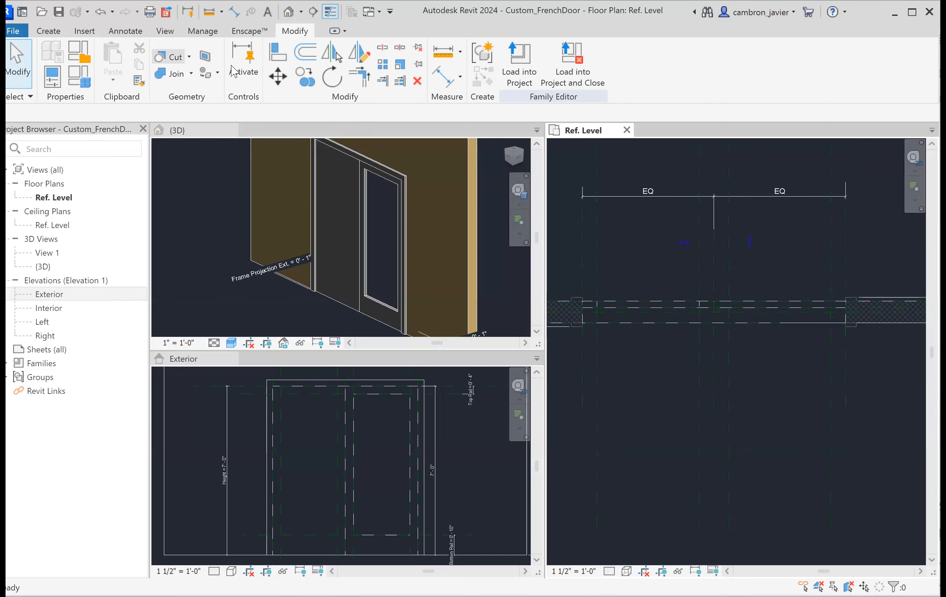
{"action": "left_click", "coordinate": [171, 57]}
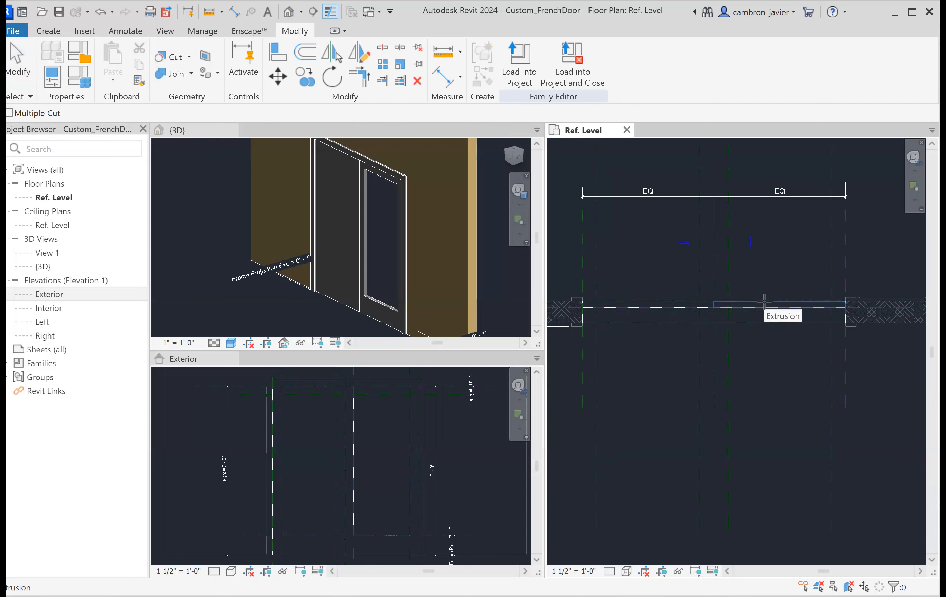
{"action": "left_click", "coordinate": [765, 302]}
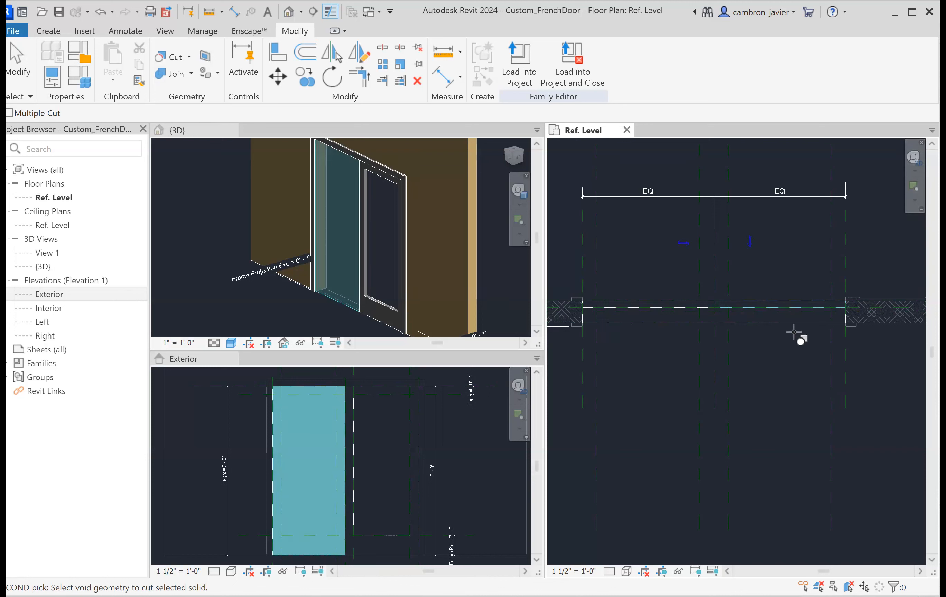
{"action": "scroll", "coordinate": [731, 289], "scroll_direction": "up", "scroll_amount": 2}
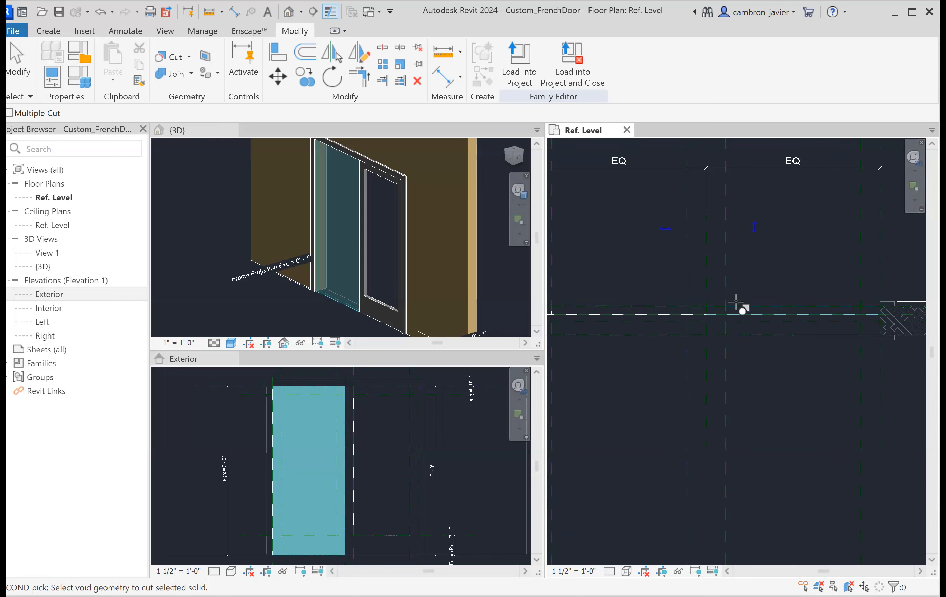
{"action": "key", "text": "Escape"}
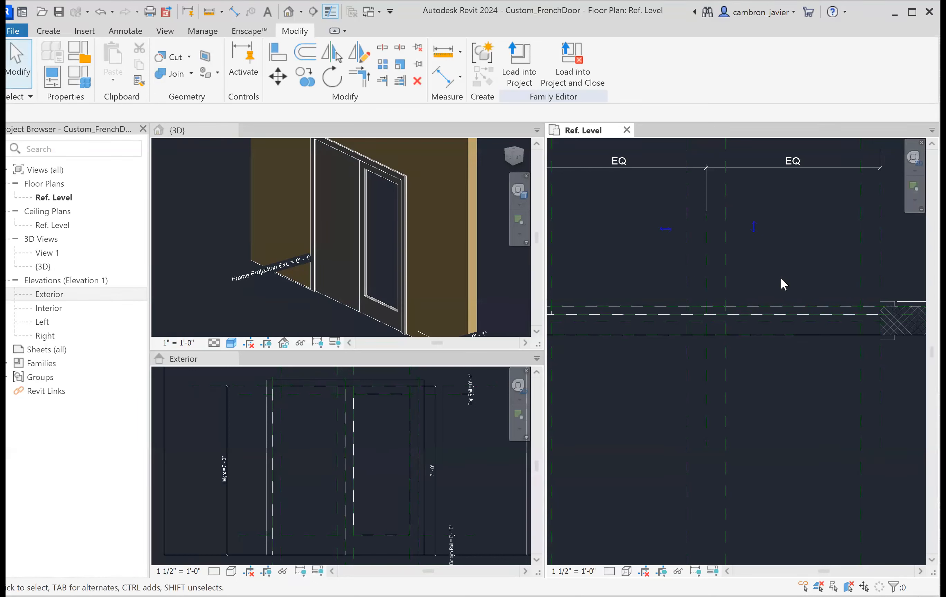
Cut the door leaf seen on the left in the Exterior elevation with the void extrusion to open its glass area
{"action": "scroll", "coordinate": [816, 316], "scroll_direction": "down", "scroll_amount": 3}
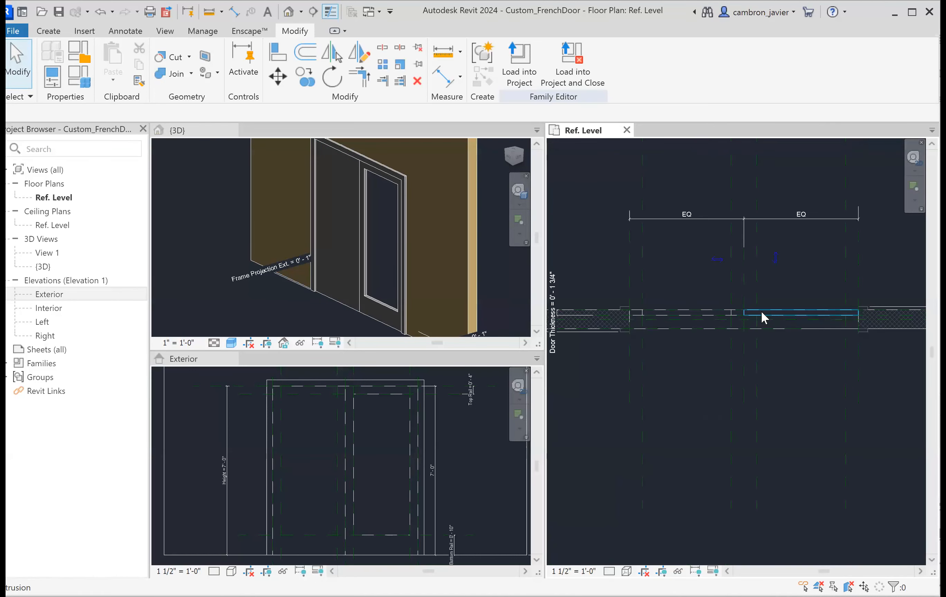
{"action": "scroll", "coordinate": [678, 294], "scroll_direction": "up", "scroll_amount": 3}
{"action": "middle_click_drag", "start_coordinate": [656, 307], "coordinate": [693, 309]}
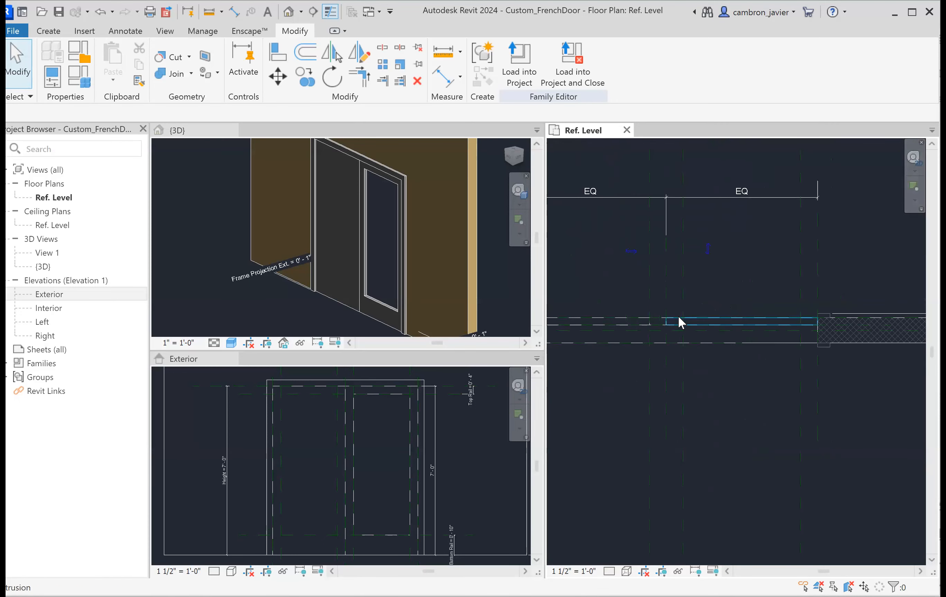
{"action": "key", "text": "Tab"}
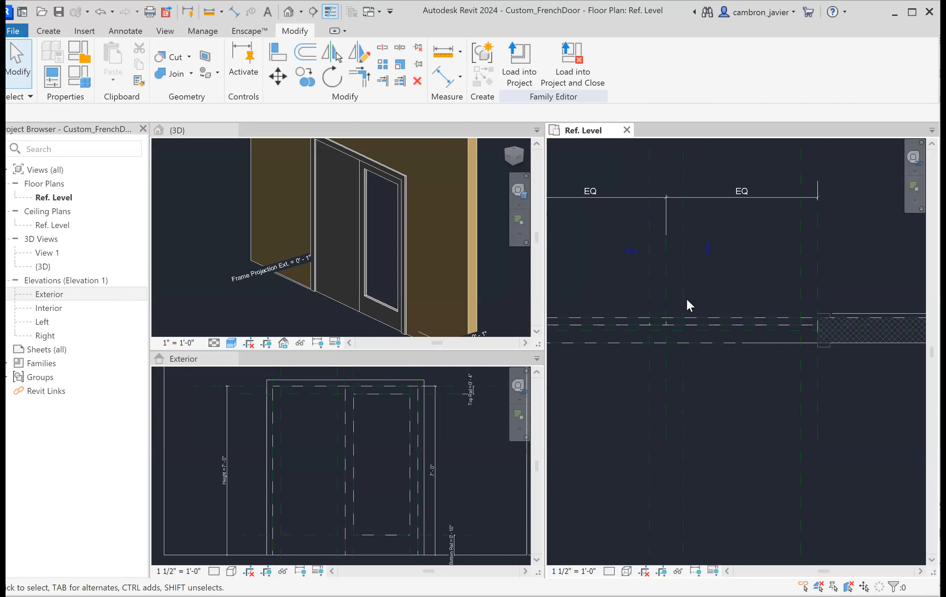
{"action": "key", "text": "Tab"}
{"action": "key", "text": "Tab"}
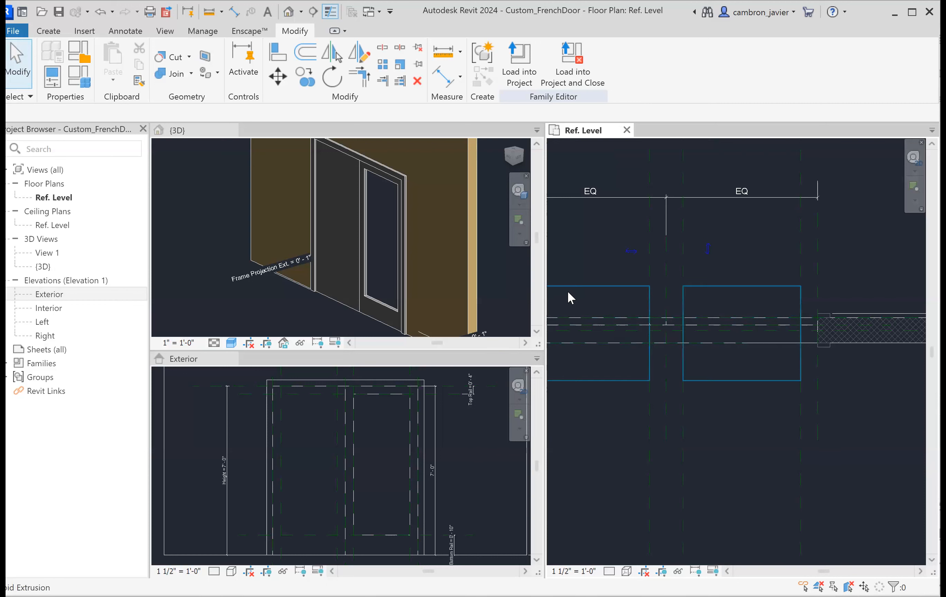
{"action": "left_click", "coordinate": [598, 319]}
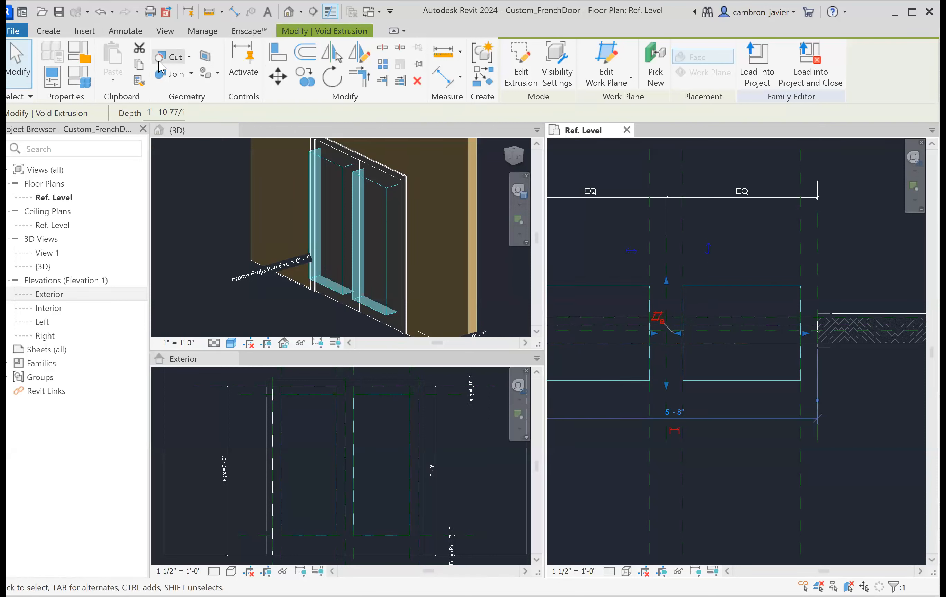
{"action": "left_click", "coordinate": [168, 56]}
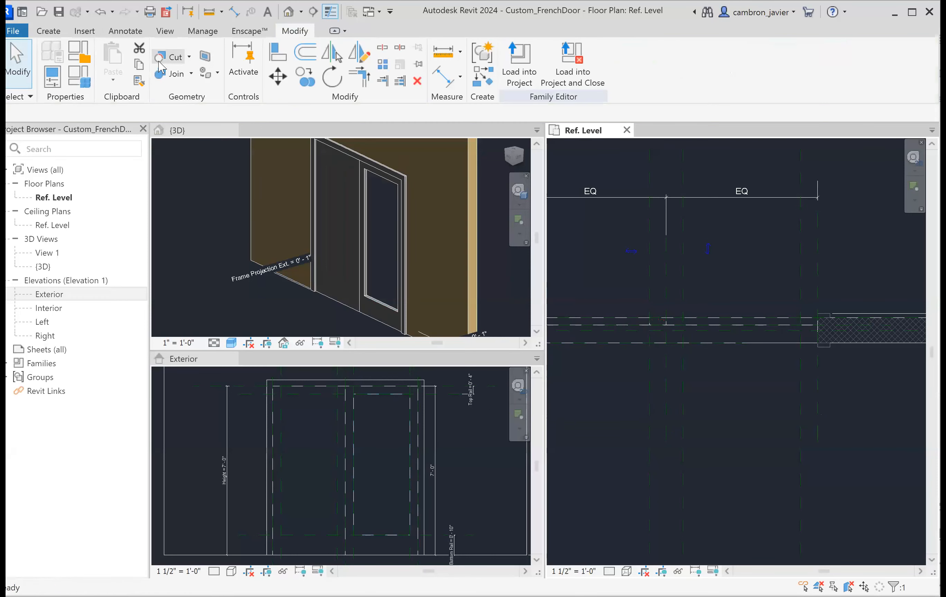
{"action": "left_click", "coordinate": [713, 319]}
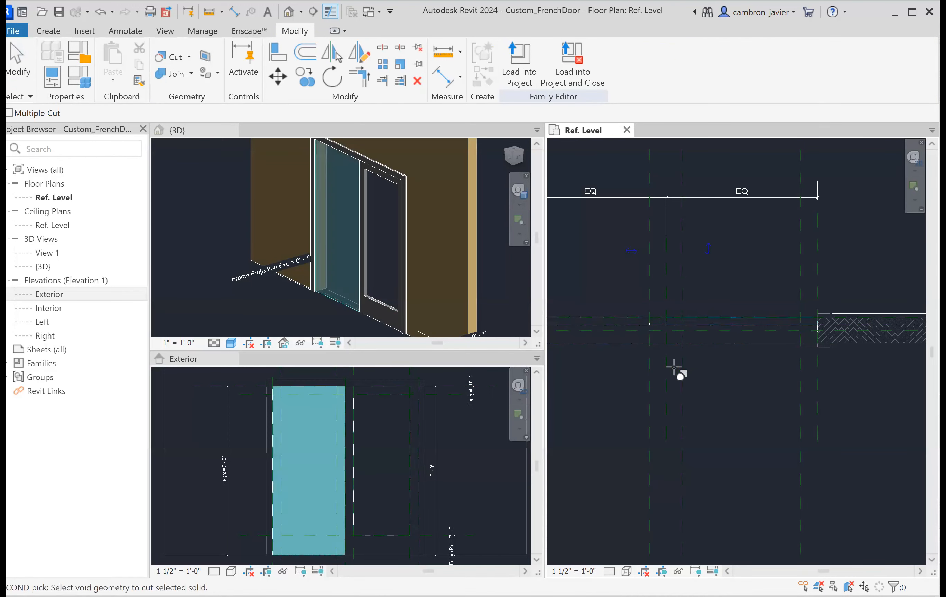
{"action": "scroll", "coordinate": [644, 371], "scroll_direction": "down", "scroll_amount": 2}
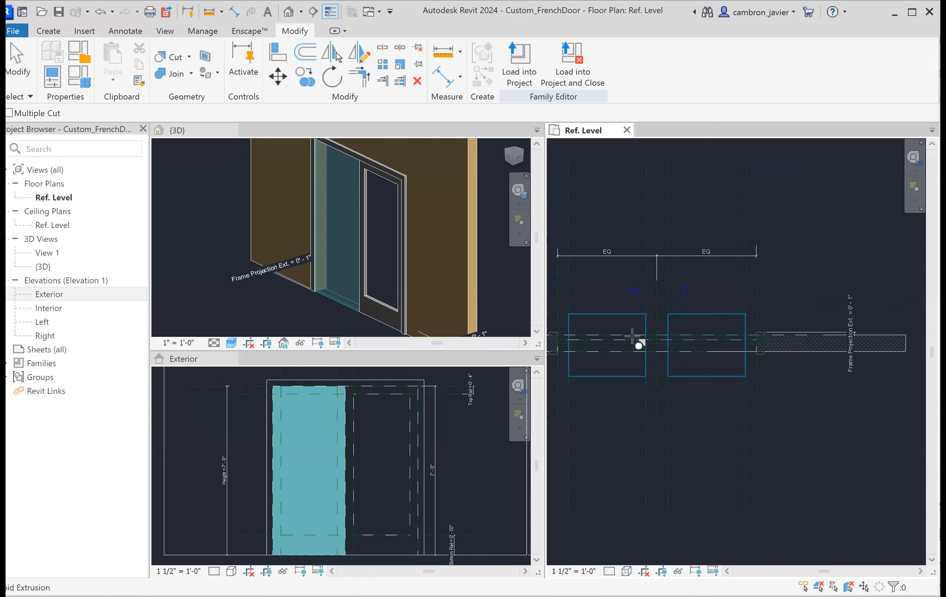
{"action": "scroll", "coordinate": [623, 337], "scroll_direction": "up", "scroll_amount": 1}
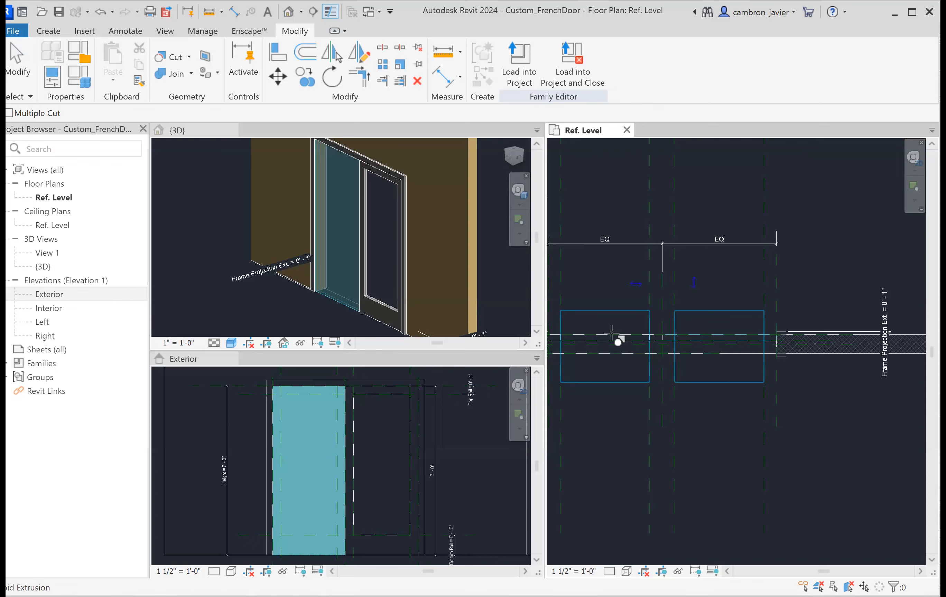
{"action": "left_click", "coordinate": [612, 333]}
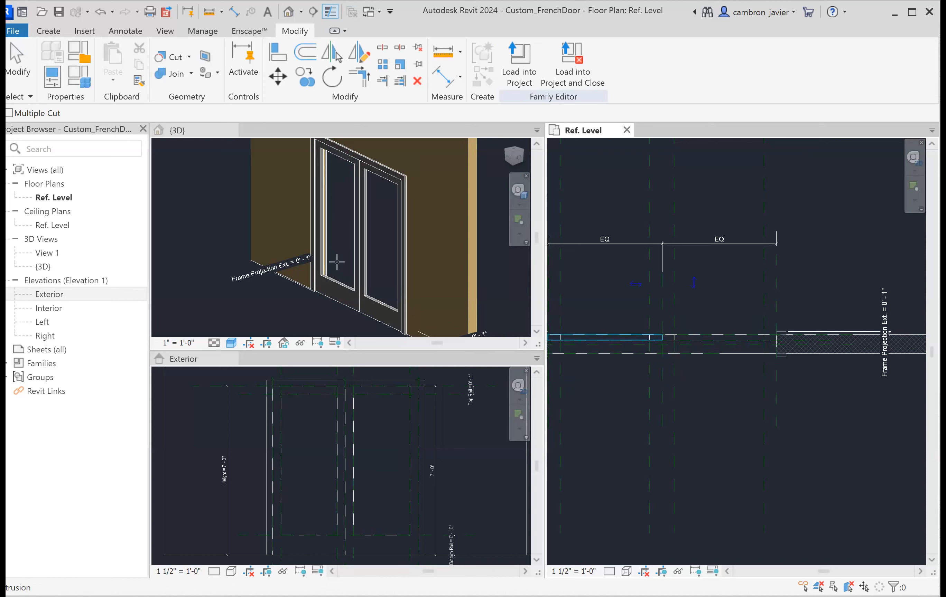
{"action": "key", "text": "Escape"}
{"action": "key", "text": "Escape"}
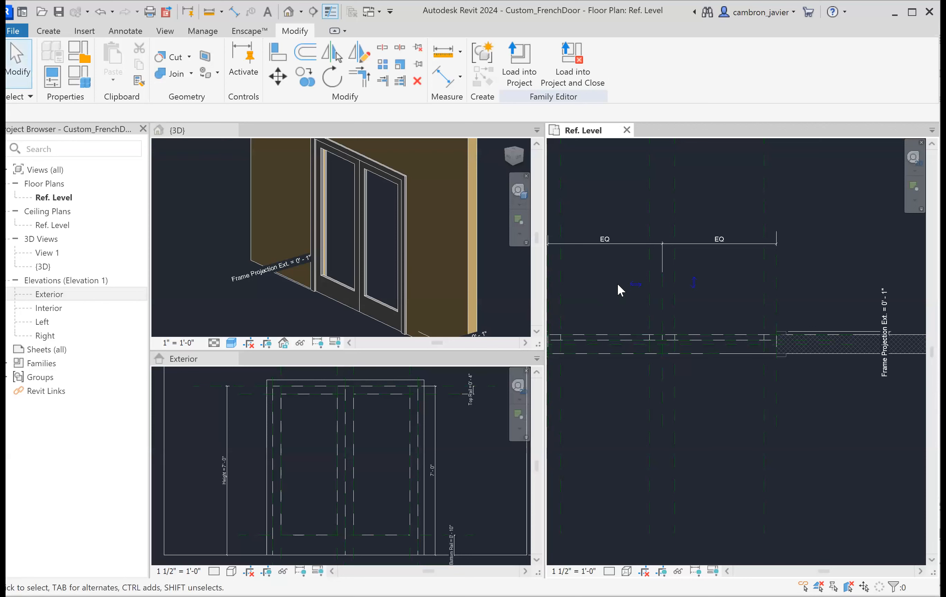
Flex the door family by setting its Height to 9' 0" and its Width to 7' 0"
{"action": "scroll", "coordinate": [617, 282], "scroll_direction": "down", "scroll_amount": 3}
{"action": "scroll", "coordinate": [642, 291], "scroll_direction": "down", "scroll_amount": 3}
{"action": "scroll", "coordinate": [594, 294], "scroll_direction": "up", "scroll_amount": 4}
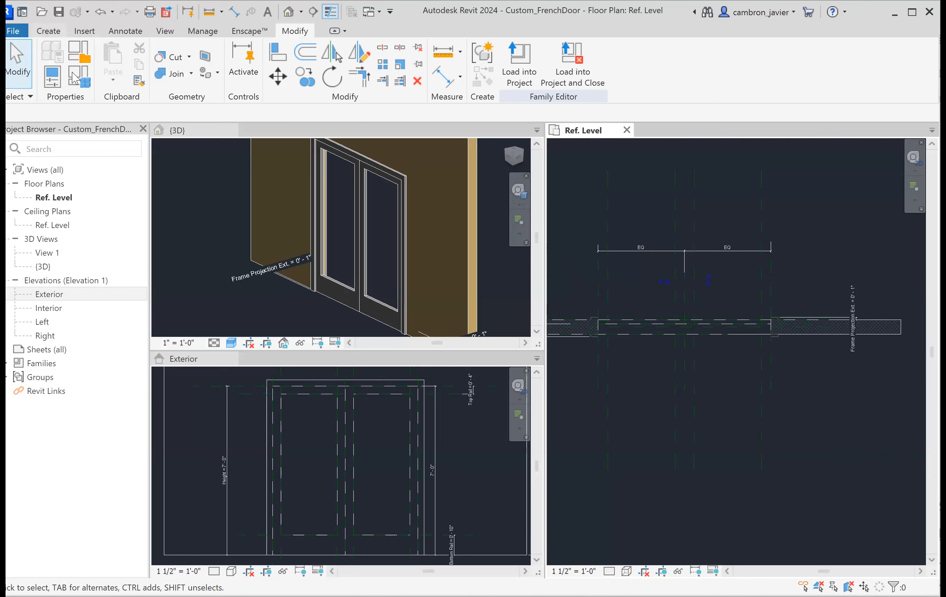
{"action": "left_click", "coordinate": [78, 81]}
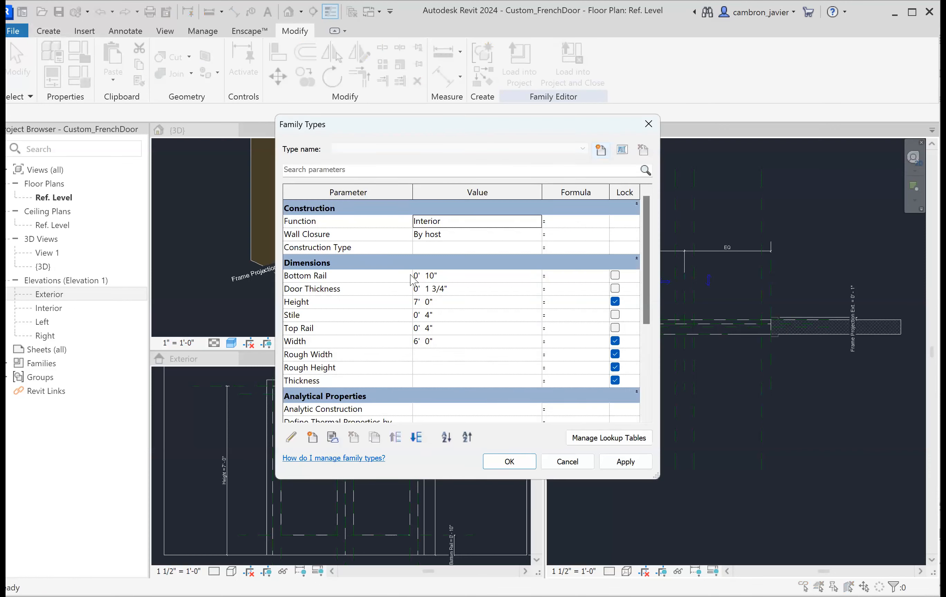
{"action": "left_click", "coordinate": [424, 301]}
{"action": "left_click", "coordinate": [369, 303]}
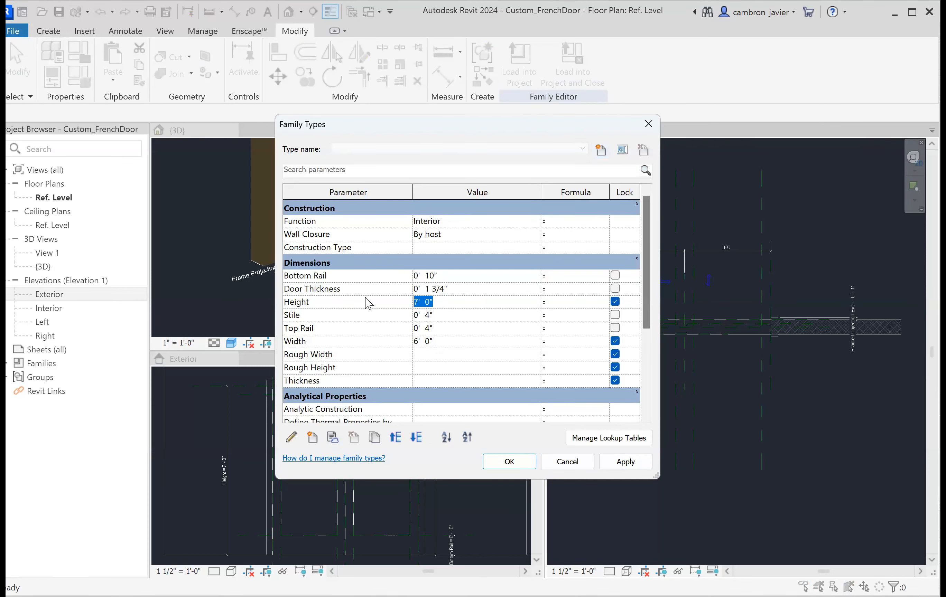
{"action": "type", "text": "9"}
{"action": "left_click", "coordinate": [427, 342]}
{"action": "type", "text": "7"}
{"action": "left_click", "coordinate": [624, 461]}
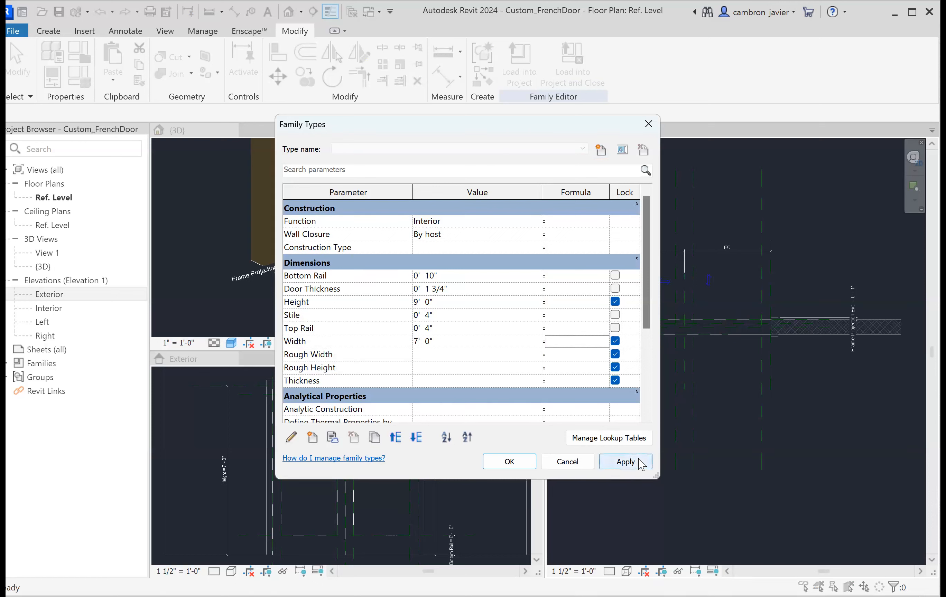
{"action": "left_click", "coordinate": [523, 465]}
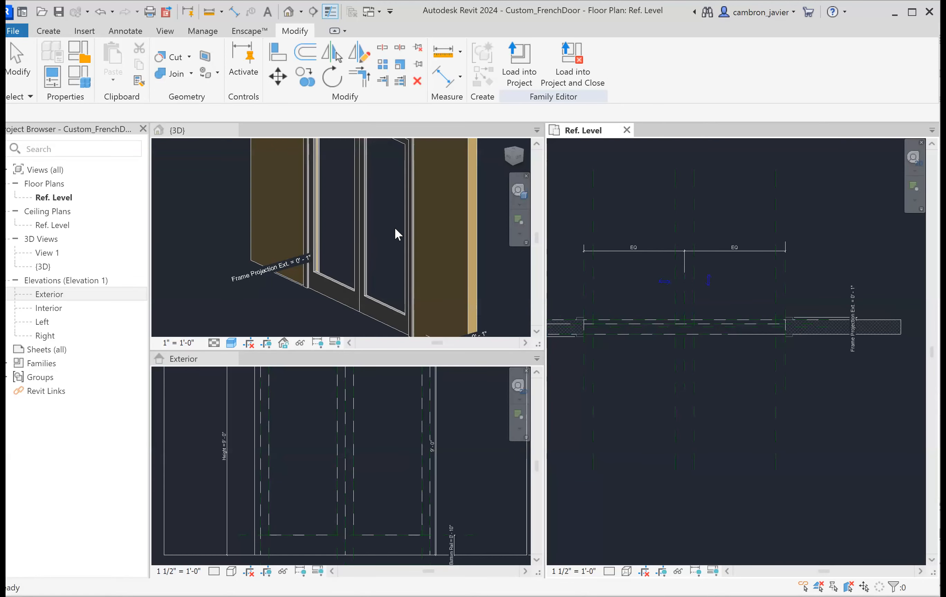
Set the family's Stile to 6", Top Rail to 6" and Bottom Rail to 1' 0", and apply the values
{"action": "scroll", "coordinate": [398, 235], "scroll_direction": "down", "scroll_amount": 2}
{"action": "scroll", "coordinate": [385, 412], "scroll_direction": "down", "scroll_amount": 2}
{"action": "left_click", "coordinate": [397, 464]}
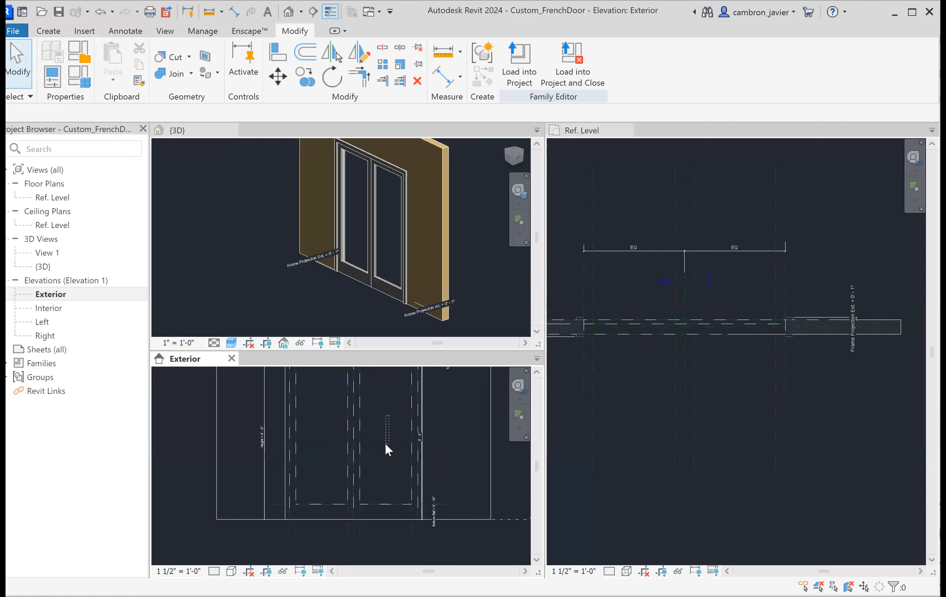
{"action": "middle_click_drag", "start_coordinate": [385, 414], "coordinate": [390, 484]}
{"action": "scroll", "coordinate": [374, 430], "scroll_direction": "up", "scroll_amount": 3}
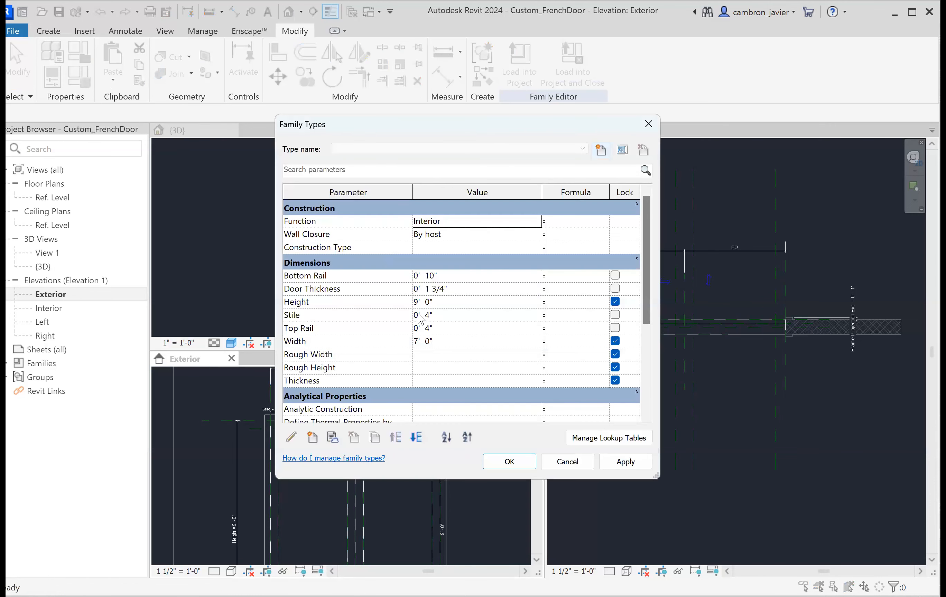
{"action": "left_click", "coordinate": [431, 316]}
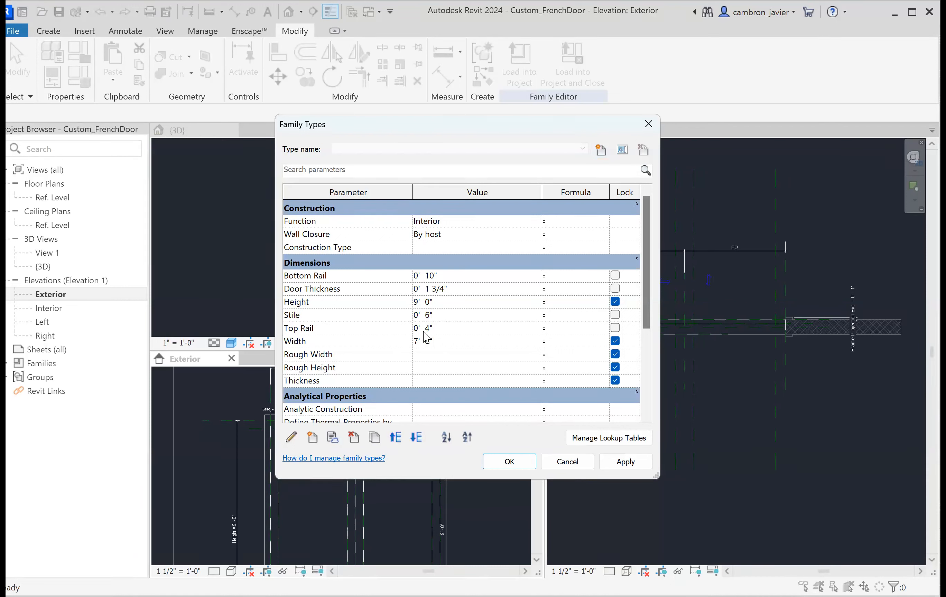
{"action": "left_click", "coordinate": [428, 328]}
{"action": "left_click", "coordinate": [432, 276]}
{"action": "left_click", "coordinate": [625, 462]}
{"action": "left_click", "coordinate": [510, 463]}
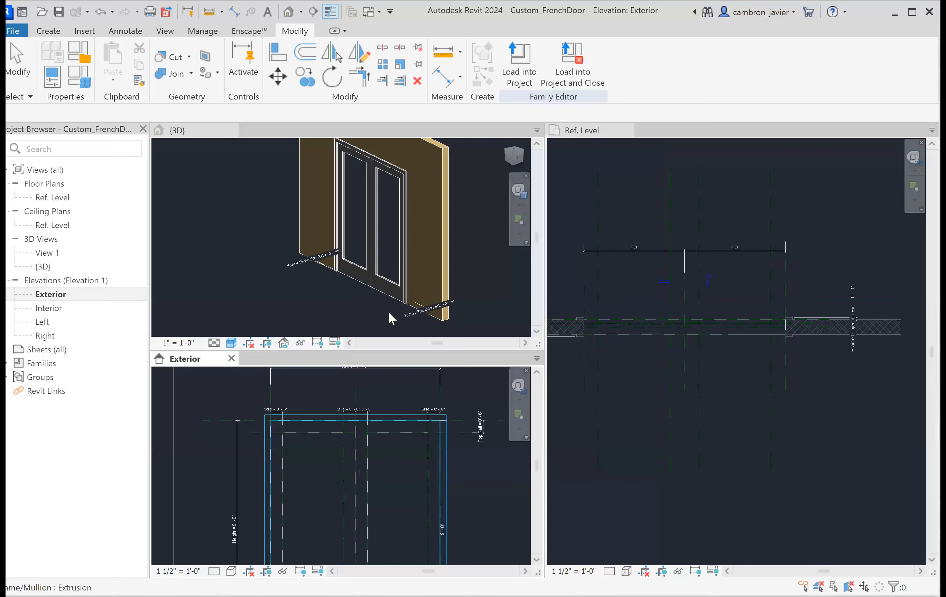
Set the family's Stile and Top Rail to 4", Height to 7' 0" and Width to 6' 0", and apply the values
{"action": "scroll", "coordinate": [359, 422], "scroll_direction": "up", "scroll_amount": 7}
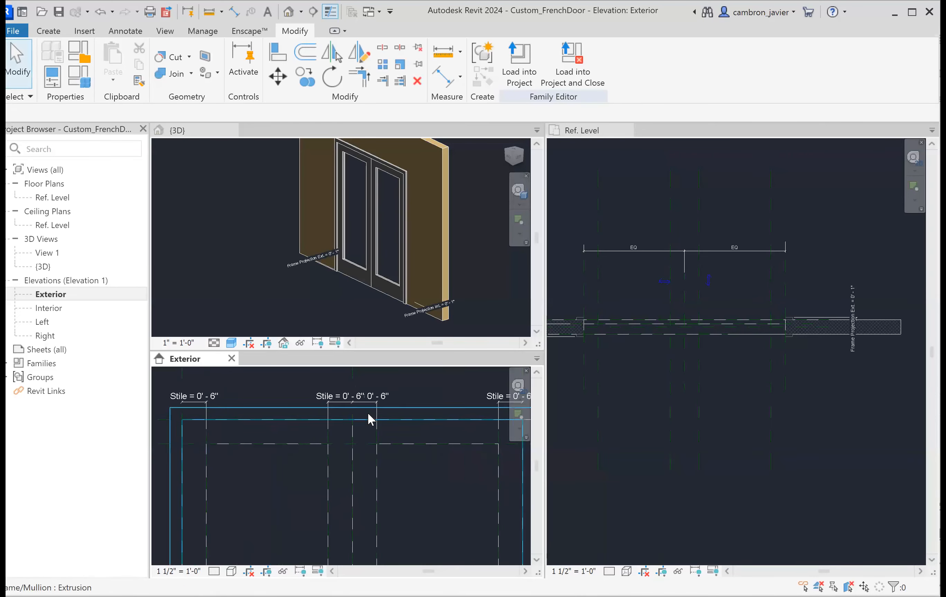
{"action": "scroll", "coordinate": [371, 427], "scroll_direction": "down", "scroll_amount": 4}
{"action": "middle_click_drag", "start_coordinate": [381, 386], "coordinate": [353, 214]}
{"action": "scroll", "coordinate": [391, 490], "scroll_direction": "down", "scroll_amount": 3}
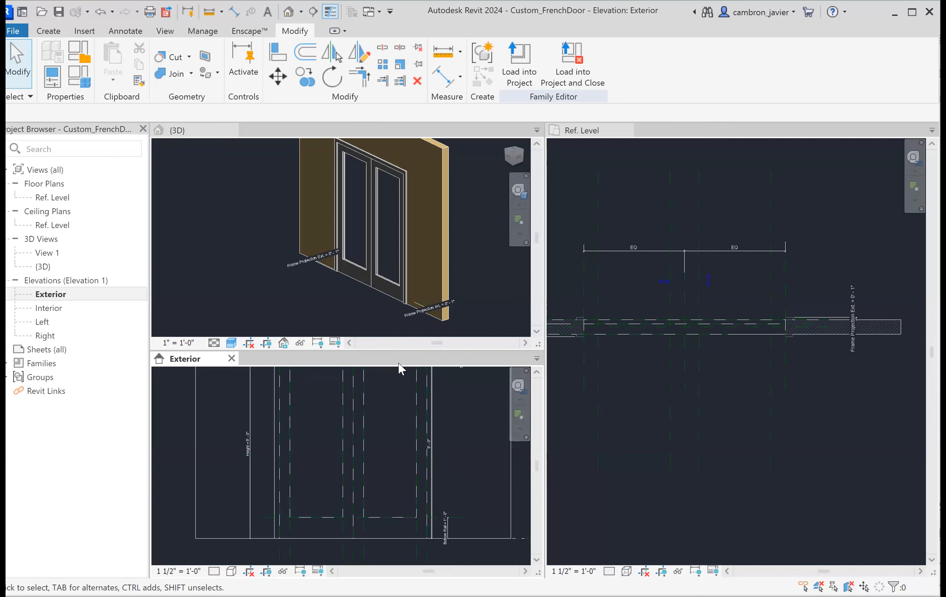
{"action": "scroll", "coordinate": [406, 420], "scroll_direction": "up", "scroll_amount": 2}
{"action": "scroll", "coordinate": [395, 423], "scroll_direction": "down", "scroll_amount": 2}
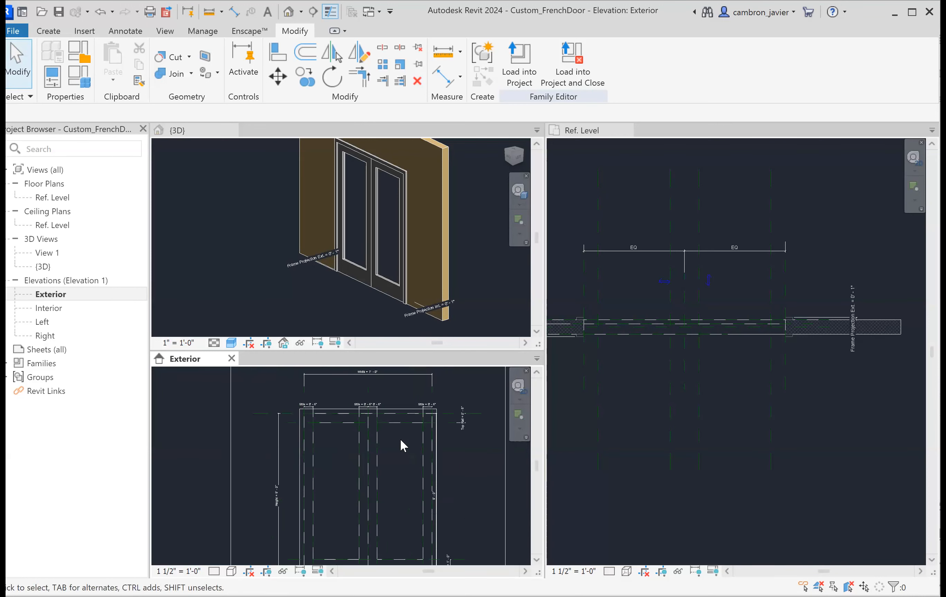
{"action": "left_click", "coordinate": [86, 85]}
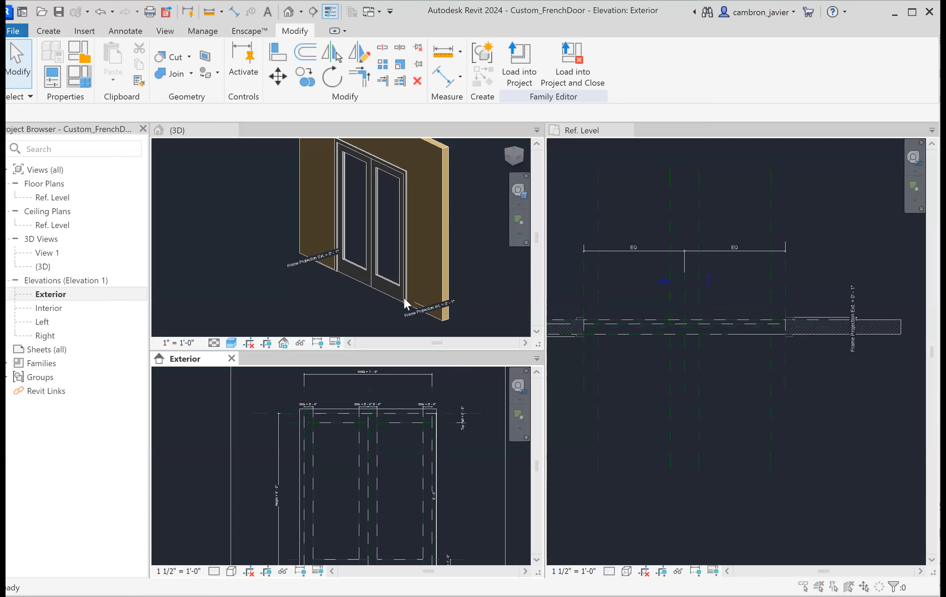
{"action": "left_click", "coordinate": [431, 315]}
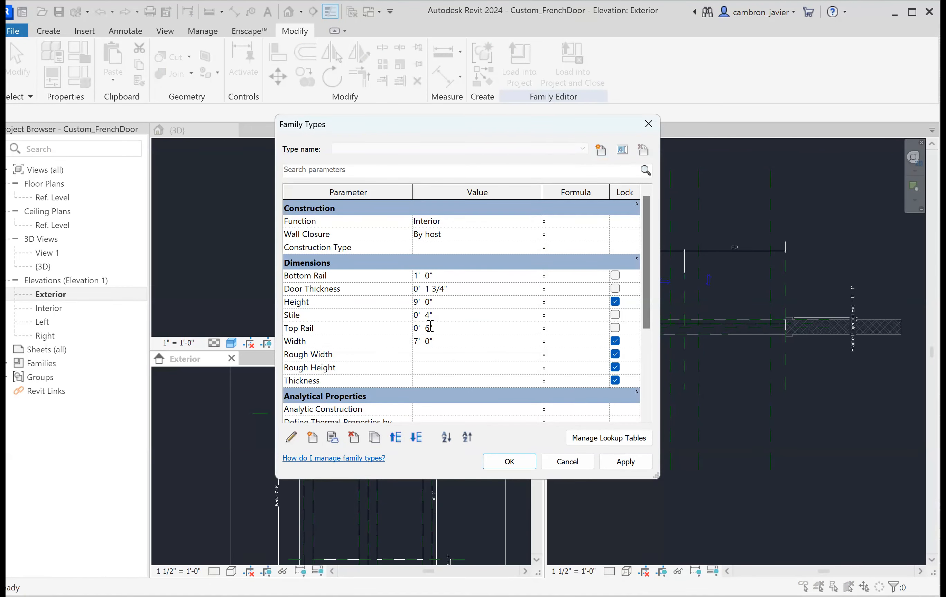
{"action": "left_click", "coordinate": [420, 302]}
{"action": "type", "text": "7"}
{"action": "left_click", "coordinate": [614, 462]}
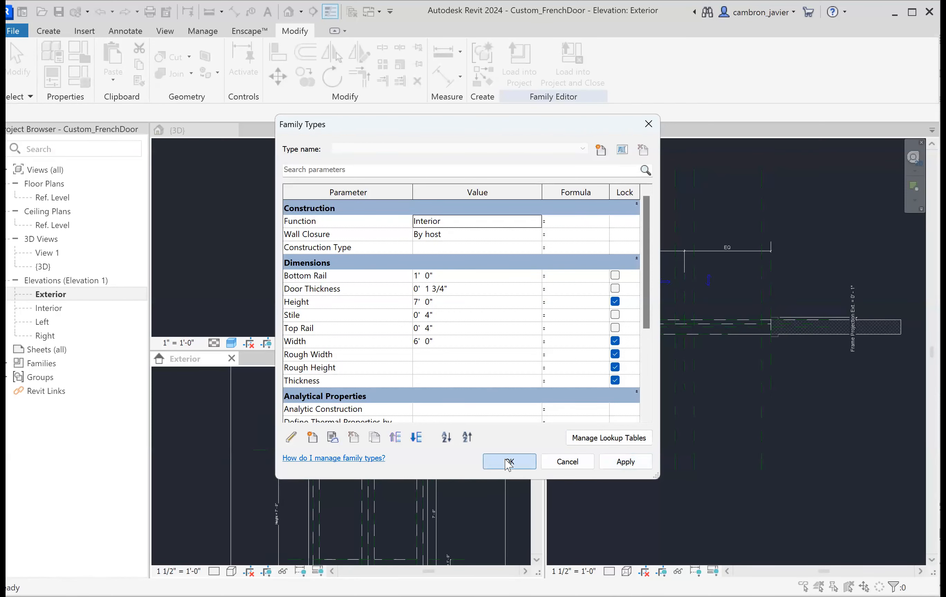
{"action": "key", "text": "Return"}
Examine the door leaf beside the wall jamb and the void extrusion crossing its thickness in the Ref. Level plan
{"action": "left_click", "coordinate": [632, 179]}
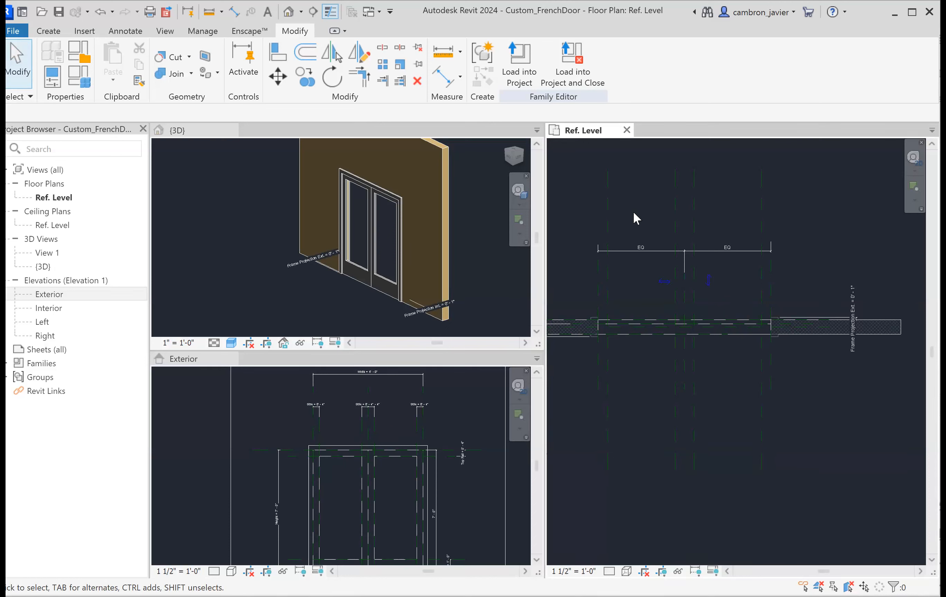
{"action": "scroll", "coordinate": [624, 293], "scroll_direction": "up", "scroll_amount": 2}
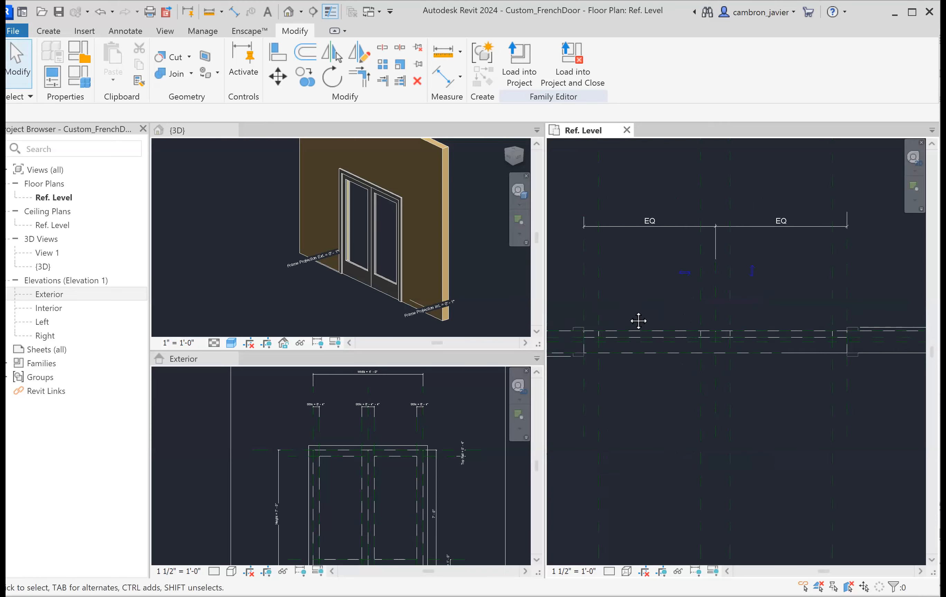
{"action": "scroll", "coordinate": [639, 321], "scroll_direction": "up", "scroll_amount": 4}
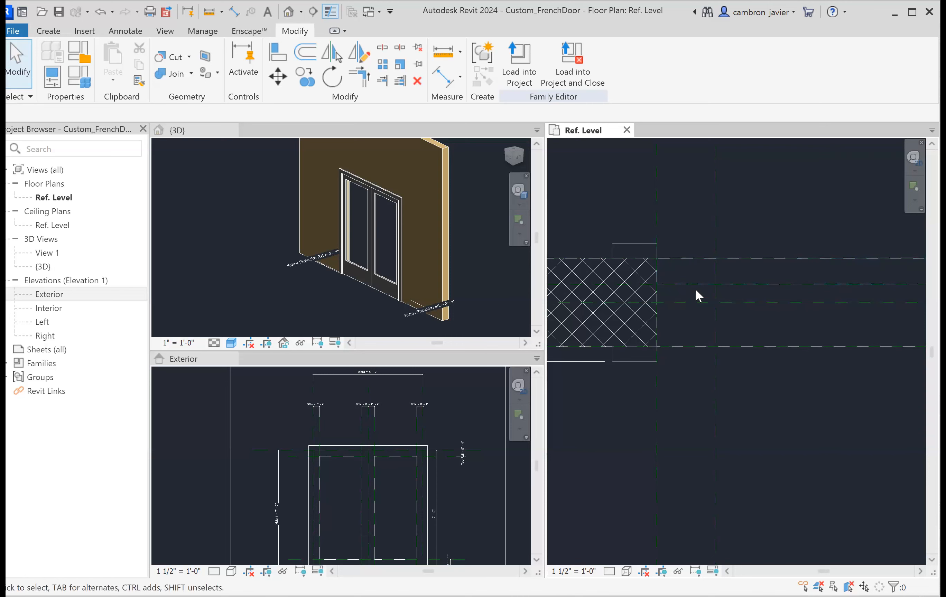
{"action": "scroll", "coordinate": [696, 266], "scroll_direction": "down", "scroll_amount": 2}
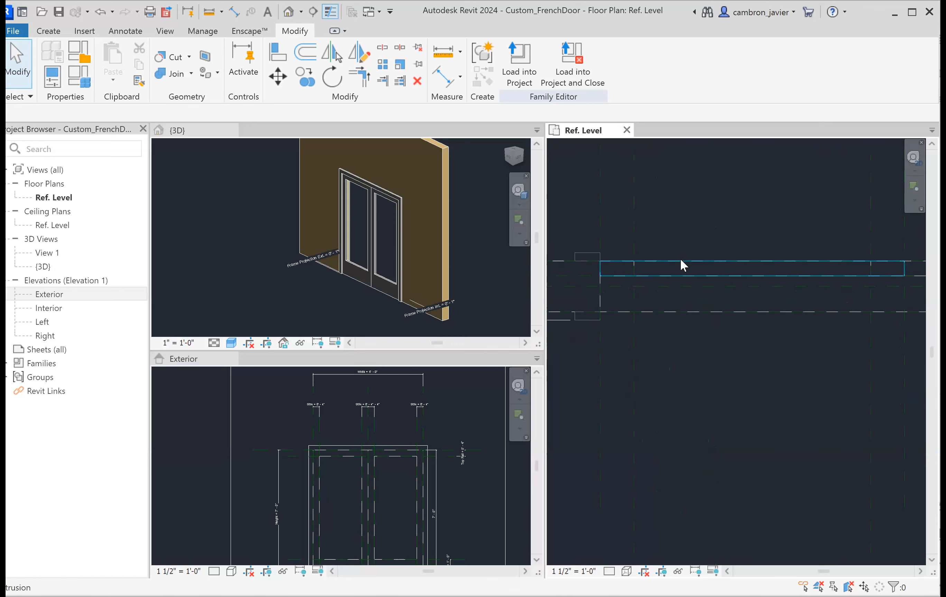
{"action": "scroll", "coordinate": [674, 286], "scroll_direction": "down", "scroll_amount": 1}
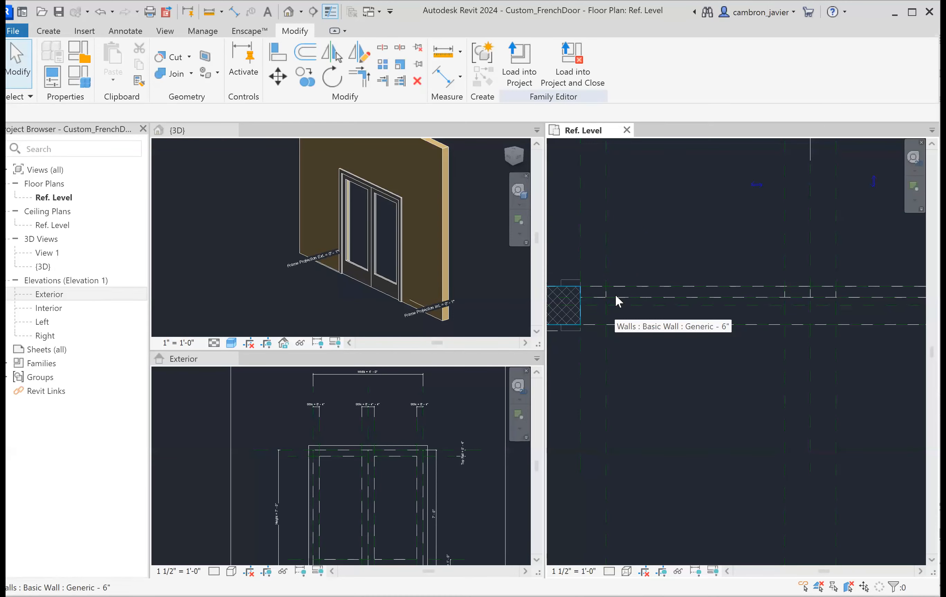
{"action": "left_click", "coordinate": [595, 291]}
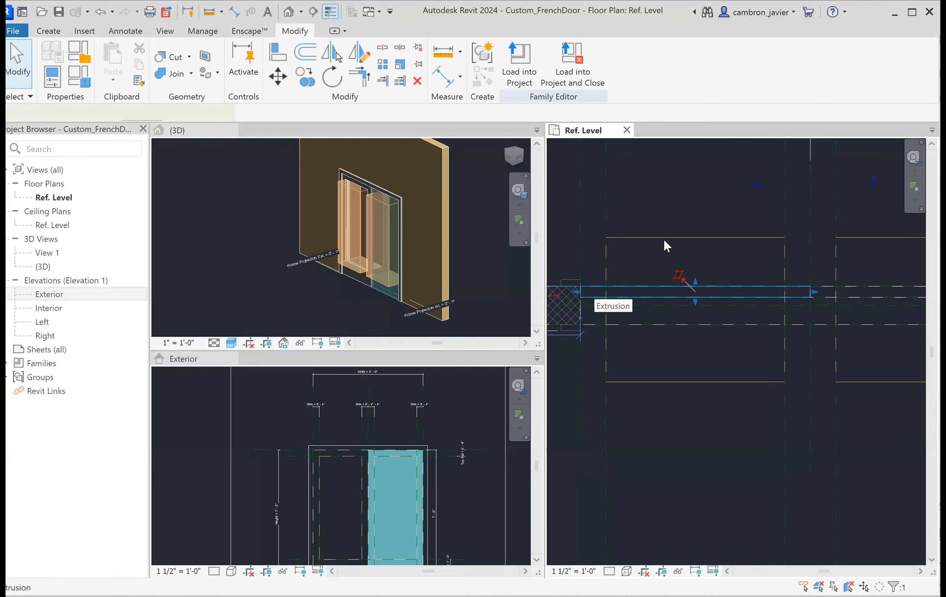
{"action": "key", "text": "Escape"}
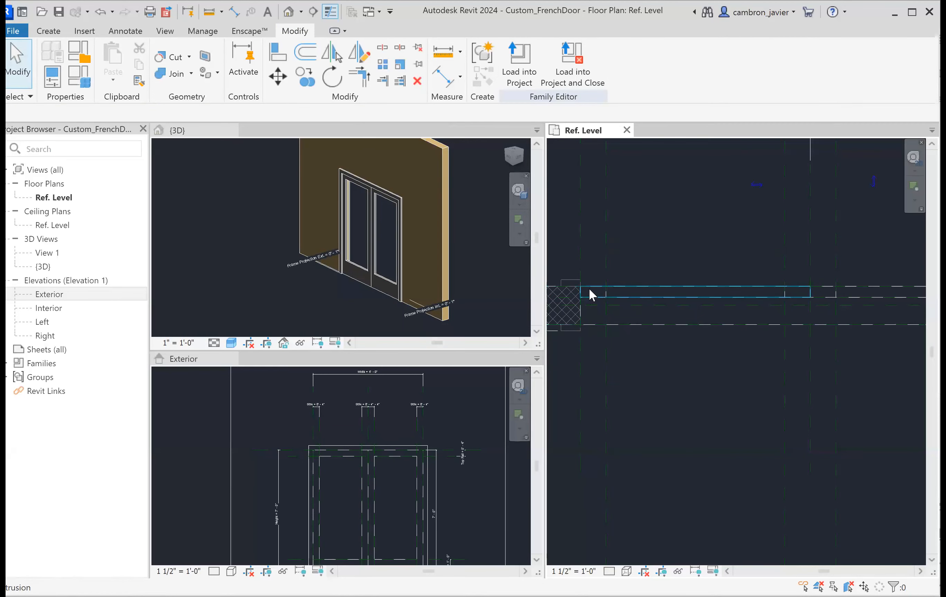
{"action": "scroll", "coordinate": [579, 289], "scroll_direction": "up", "scroll_amount": 2}
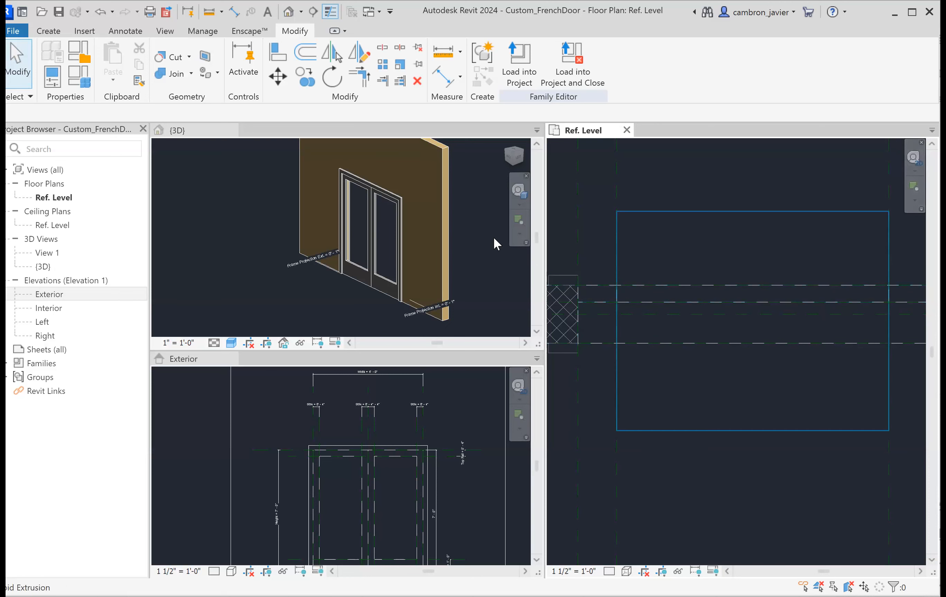
Set the family's Door Thickness to 4" and apply the value
{"action": "left_click", "coordinate": [85, 82]}
{"action": "left_click", "coordinate": [431, 289]}
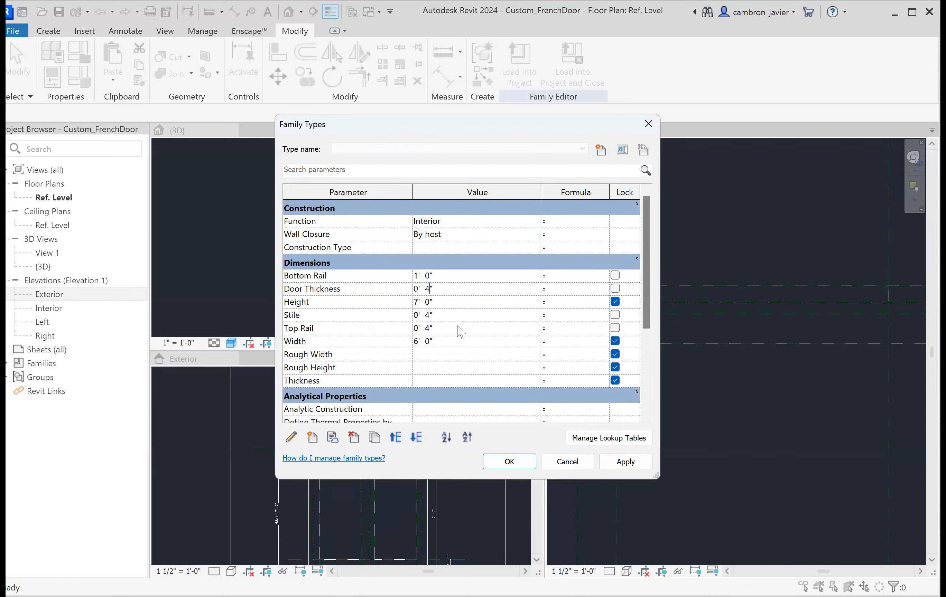
{"action": "left_click", "coordinate": [605, 462]}
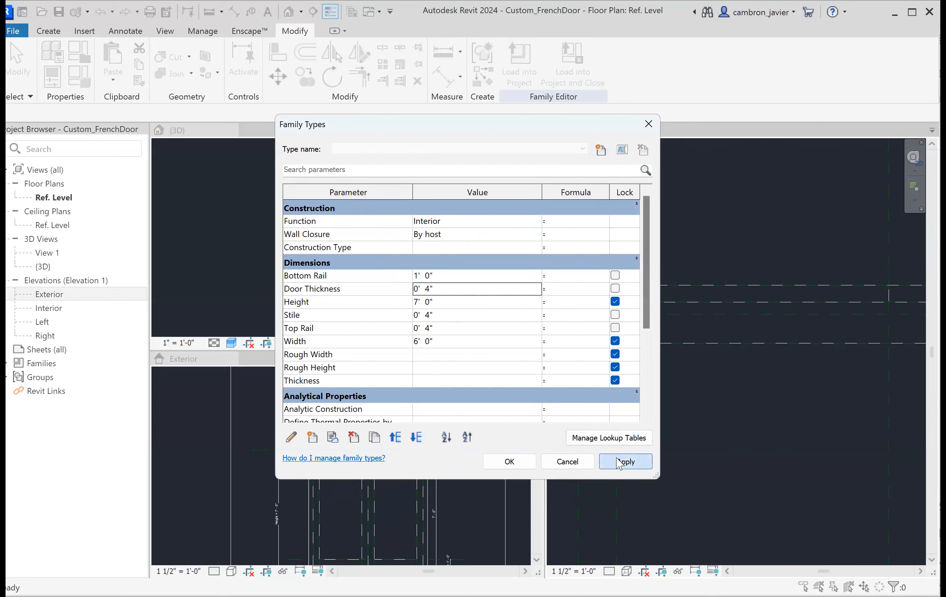
{"action": "left_click", "coordinate": [508, 462]}
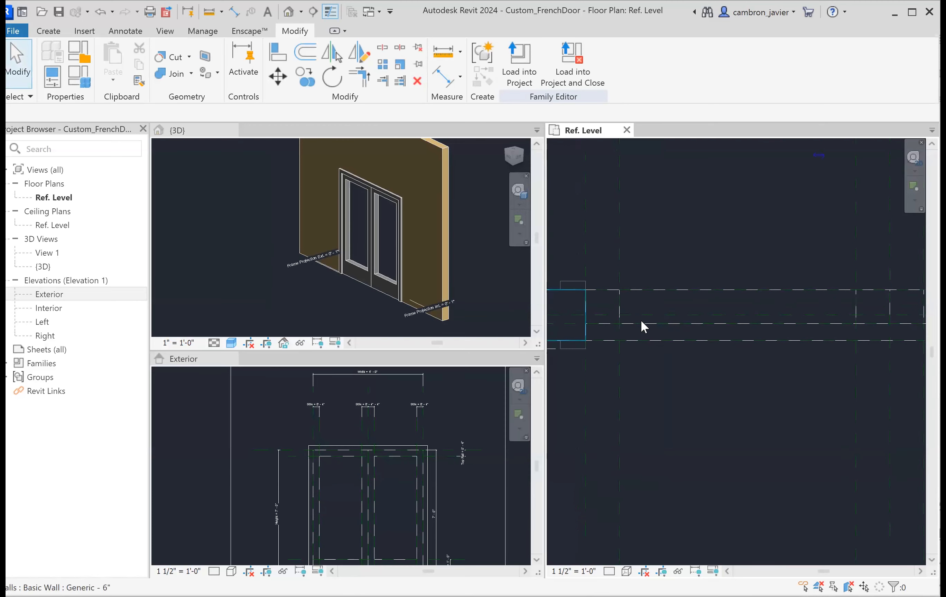
Examine both door leaves and their void extrusions within the wall opening in the Ref. Level plan
{"action": "scroll", "coordinate": [710, 332], "scroll_direction": "up", "scroll_amount": 2}
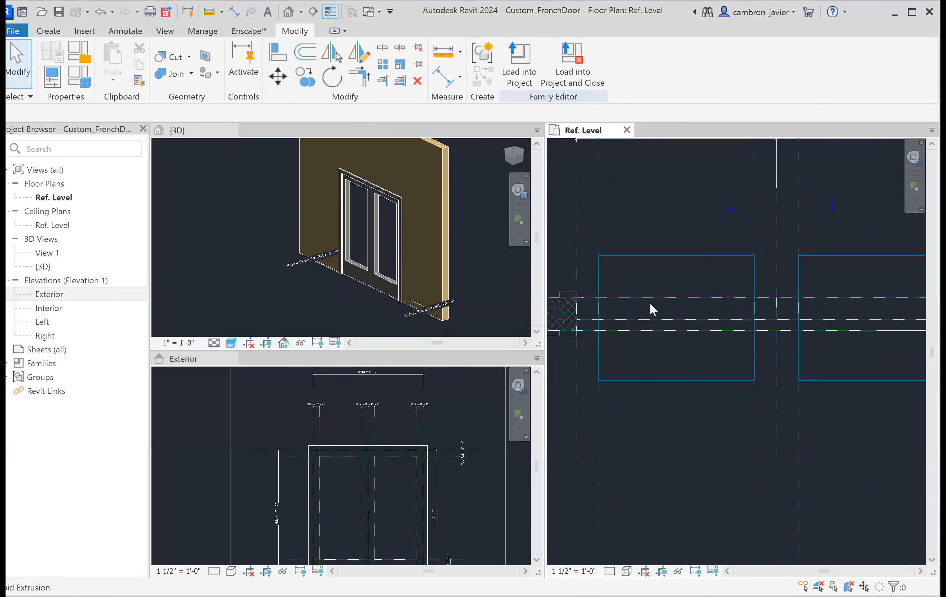
{"action": "scroll", "coordinate": [636, 311], "scroll_direction": "up", "scroll_amount": 1}
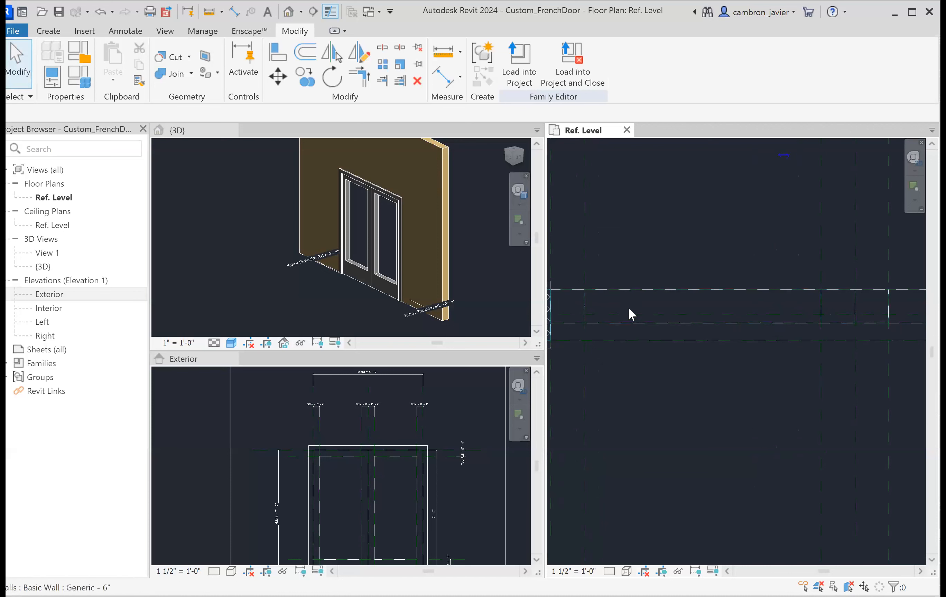
{"action": "middle_click_drag", "start_coordinate": [632, 300], "coordinate": [678, 294]}
{"action": "scroll", "coordinate": [665, 312], "scroll_direction": "up", "scroll_amount": 1}
{"action": "scroll", "coordinate": [669, 303], "scroll_direction": "up", "scroll_amount": 2}
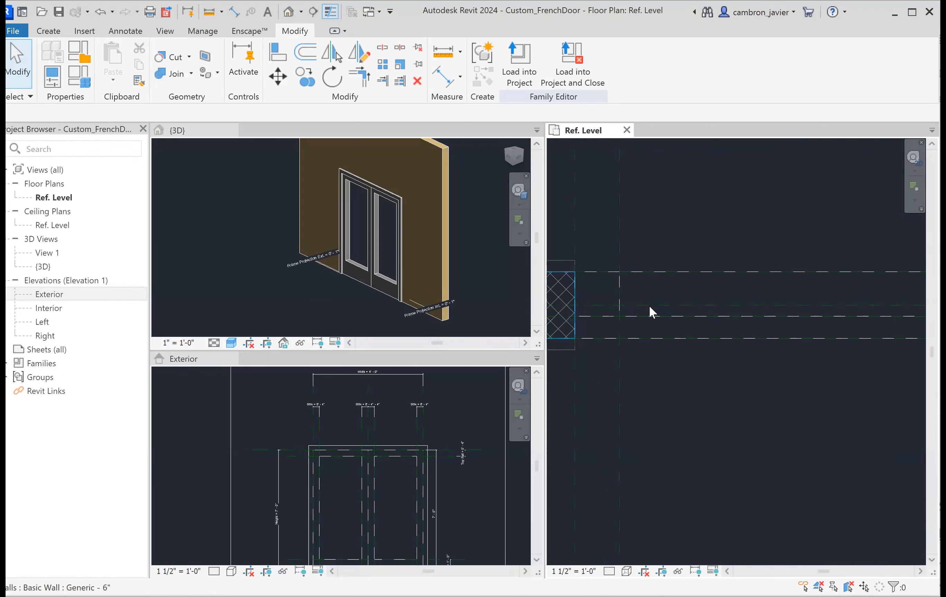
{"action": "scroll", "coordinate": [688, 297], "scroll_direction": "down", "scroll_amount": 4}
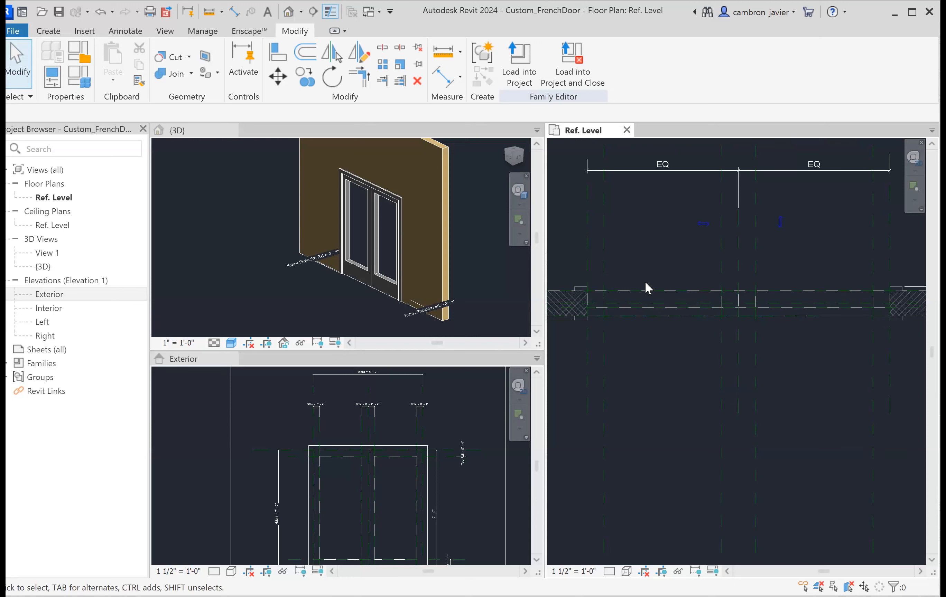
{"action": "scroll", "coordinate": [645, 282], "scroll_direction": "down", "scroll_amount": 1}
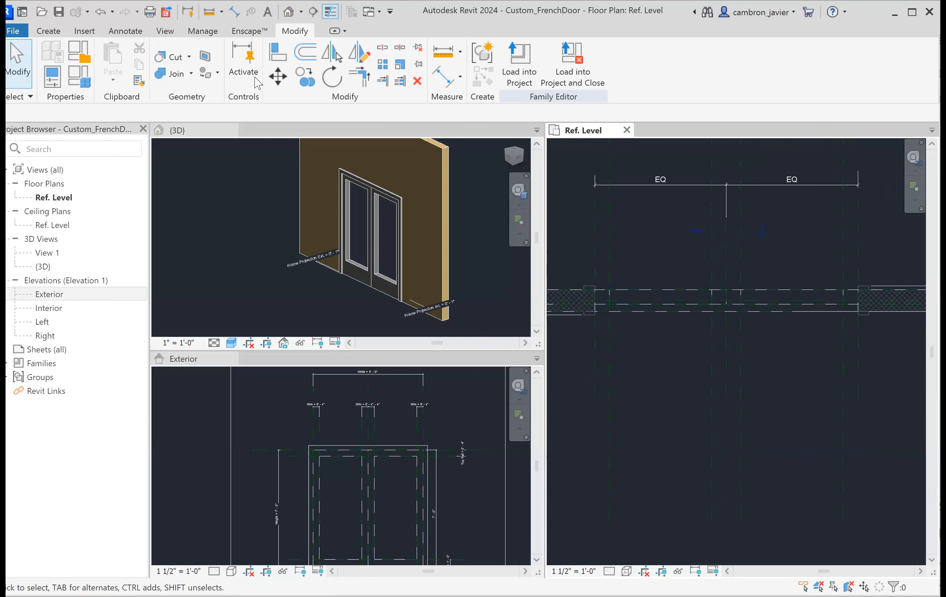
Draw a horizontal reference plane through the door leaves from jamb to jamb, about 1 3/16" inside the Exterior plane
{"action": "left_click", "coordinate": [53, 34]}
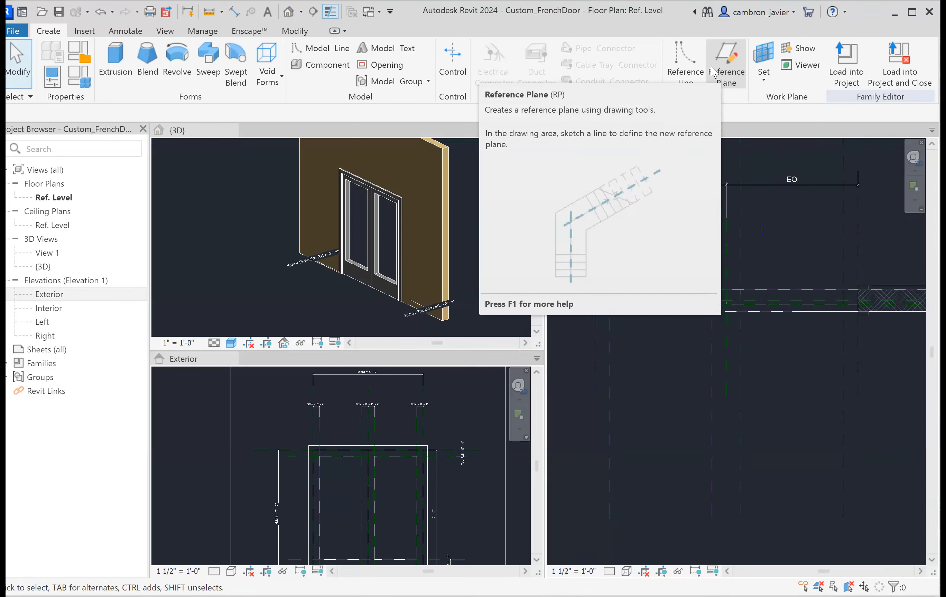
{"action": "left_click", "coordinate": [726, 65]}
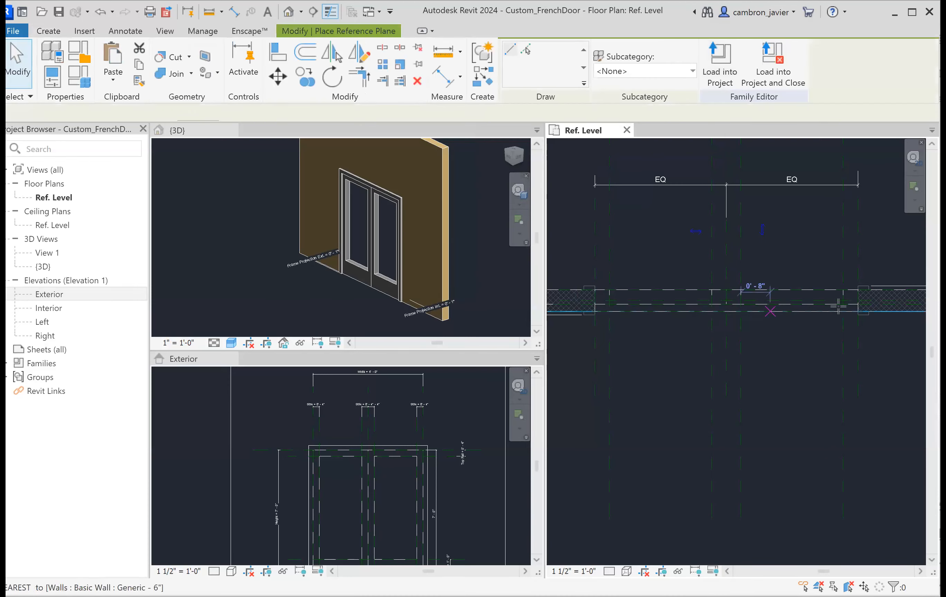
{"action": "scroll", "coordinate": [866, 296], "scroll_direction": "up", "scroll_amount": 2}
{"action": "scroll", "coordinate": [867, 296], "scroll_direction": "up", "scroll_amount": 1}
{"action": "left_click", "coordinate": [885, 294]}
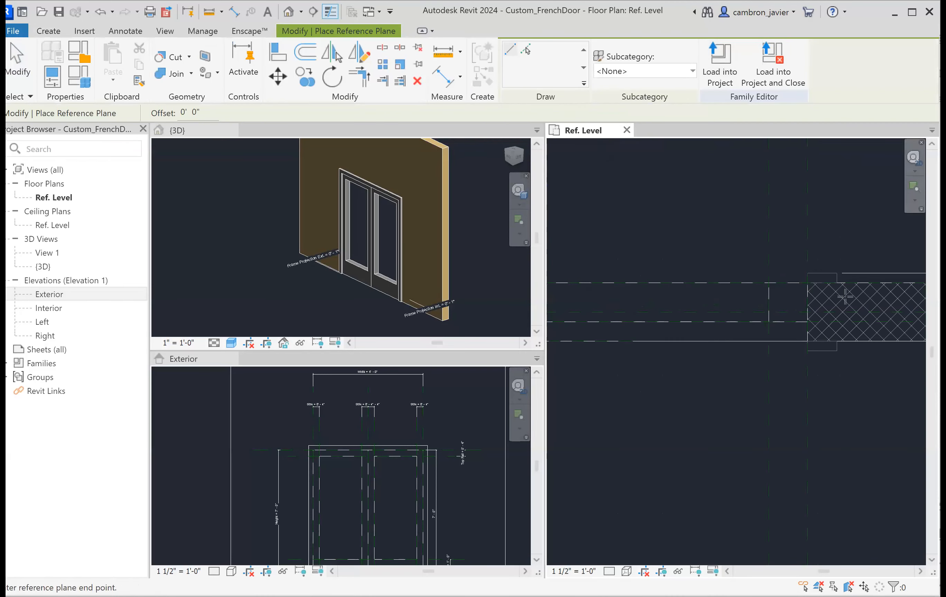
{"action": "scroll", "coordinate": [725, 281], "scroll_direction": "down", "scroll_amount": 5}
{"action": "middle_click_drag", "start_coordinate": [722, 281], "coordinate": [804, 272]}
{"action": "scroll", "coordinate": [595, 281], "scroll_direction": "down", "scroll_amount": 2}
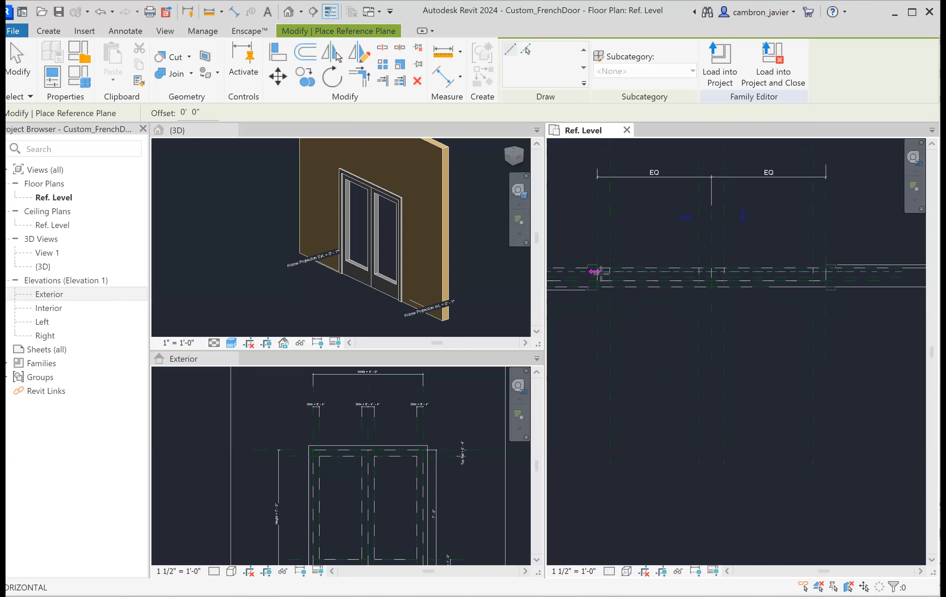
{"action": "middle_click_drag", "start_coordinate": [599, 272], "coordinate": [654, 269]}
{"action": "scroll", "coordinate": [647, 265], "scroll_direction": "up", "scroll_amount": 4}
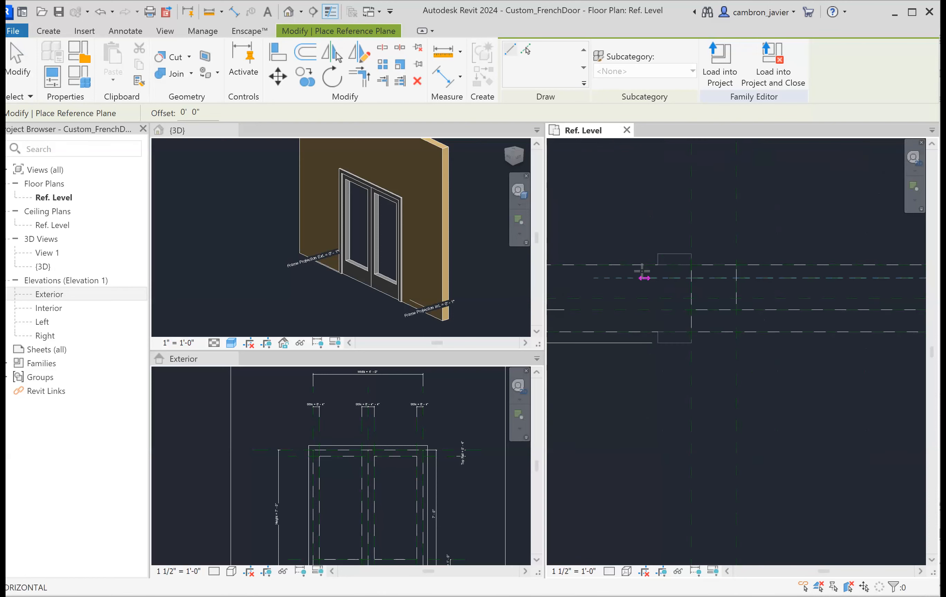
{"action": "left_click", "coordinate": [616, 278]}
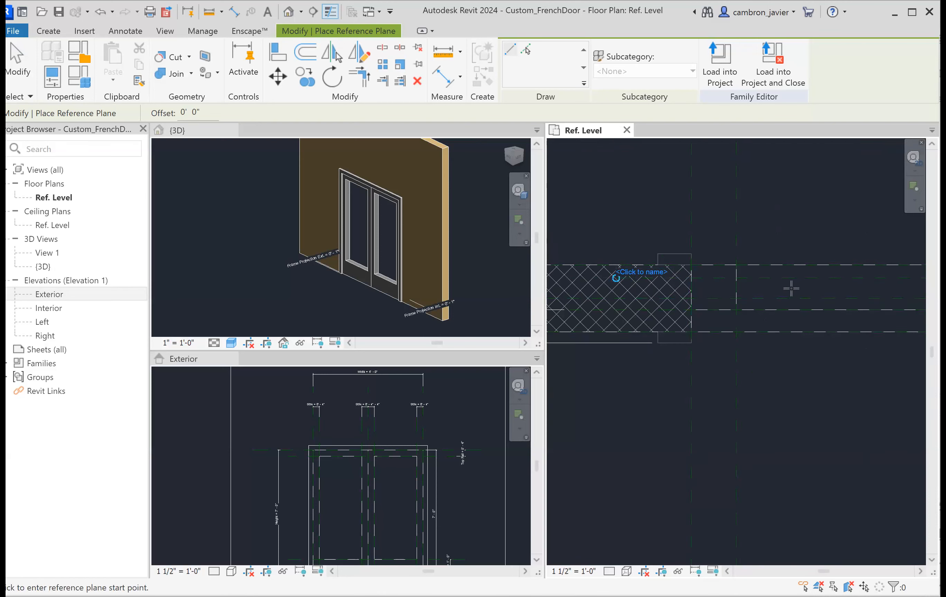
{"action": "key", "text": "Escape"}
{"action": "scroll", "coordinate": [770, 237], "scroll_direction": "down", "scroll_amount": 3}
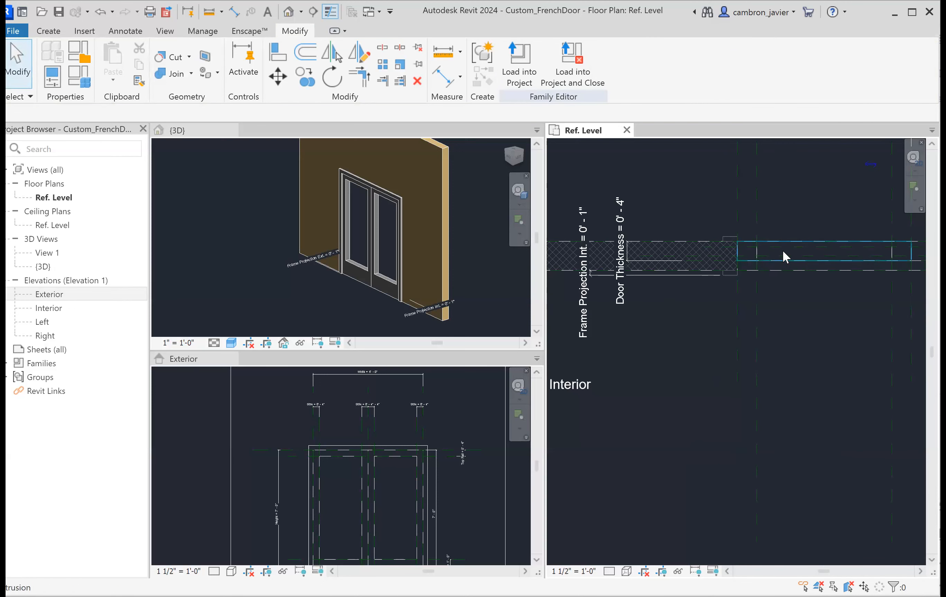
{"action": "scroll", "coordinate": [783, 248], "scroll_direction": "up", "scroll_amount": 2}
{"action": "left_click", "coordinate": [769, 247]}
{"action": "left_click", "coordinate": [801, 206]}
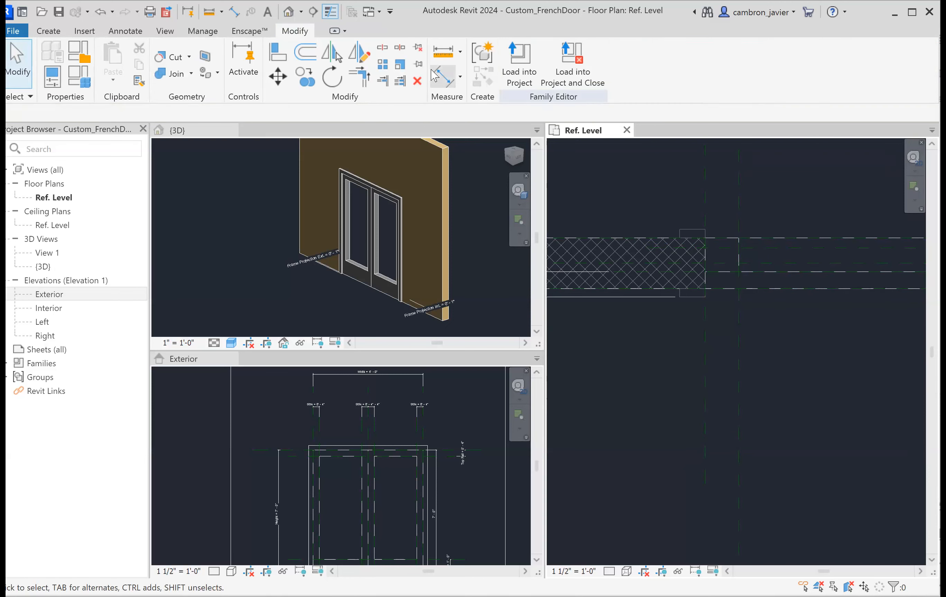
Dimension from the Exterior plane through the new reference plane to the door's inner-face plane, and make both segments equal (EQ)
{"action": "left_click", "coordinate": [448, 84]}
{"action": "scroll", "coordinate": [650, 196], "scroll_direction": "down", "scroll_amount": 3}
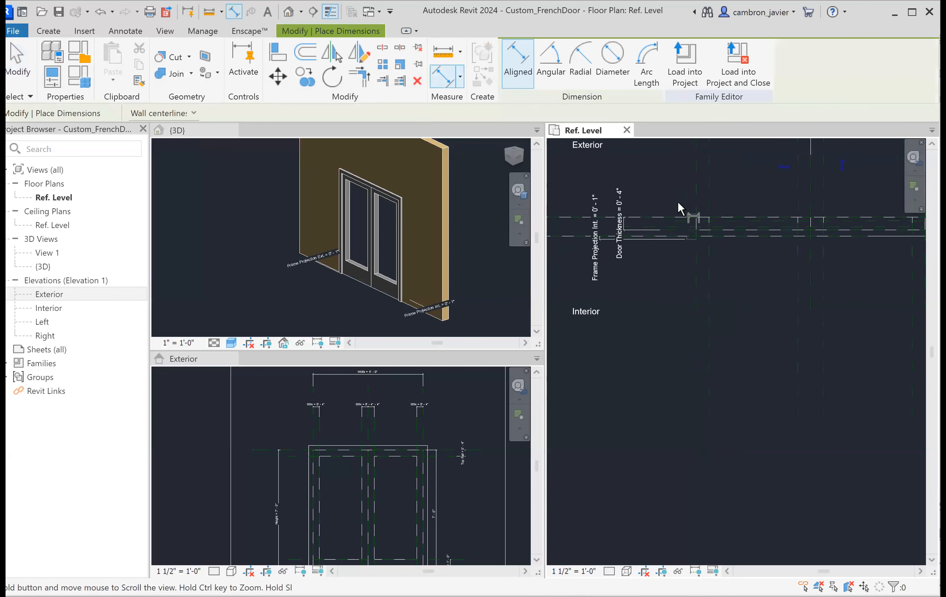
{"action": "scroll", "coordinate": [721, 211], "scroll_direction": "up", "scroll_amount": 5}
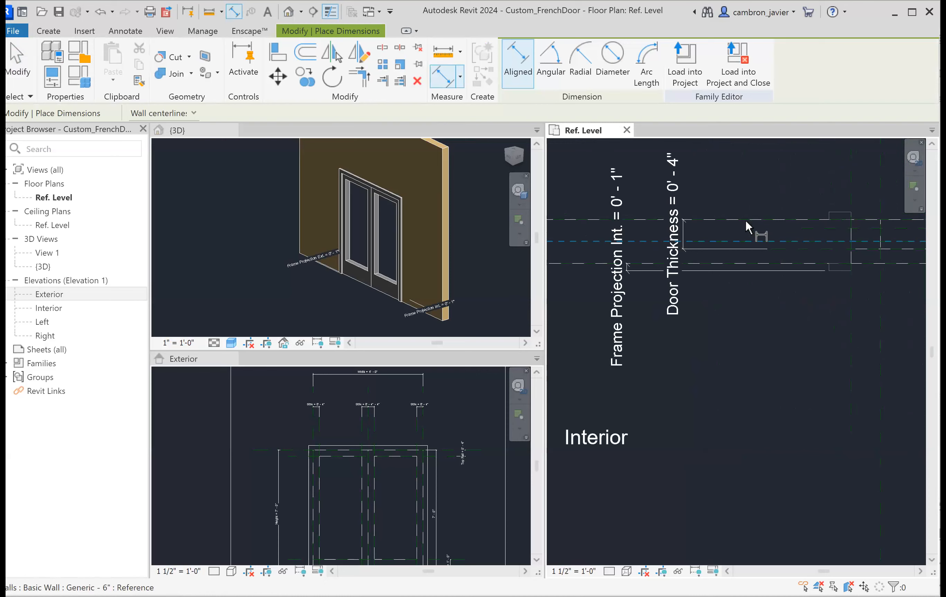
{"action": "scroll", "coordinate": [747, 221], "scroll_direction": "up", "scroll_amount": 2}
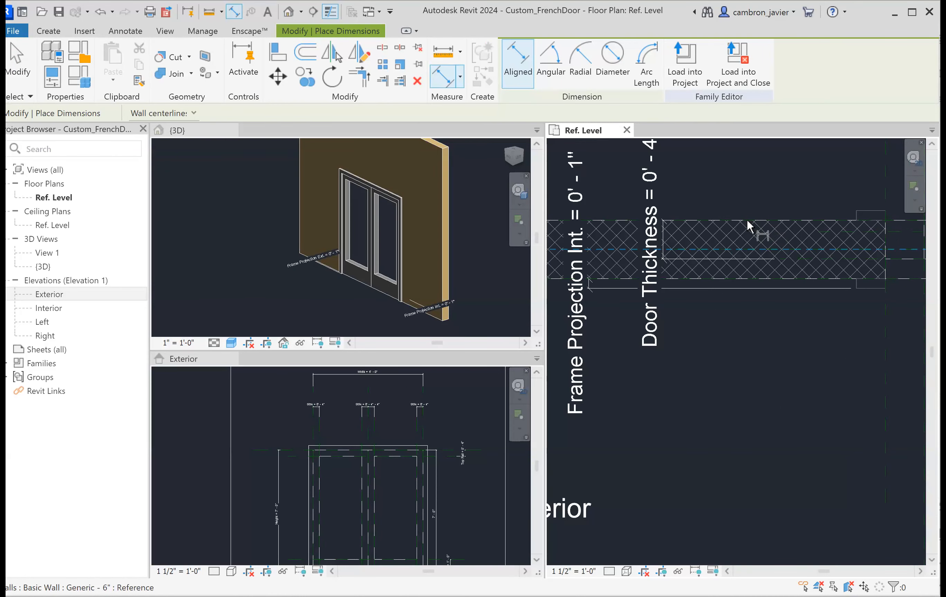
{"action": "scroll", "coordinate": [763, 221], "scroll_direction": "down", "scroll_amount": 2}
{"action": "scroll", "coordinate": [760, 218], "scroll_direction": "down", "scroll_amount": 2}
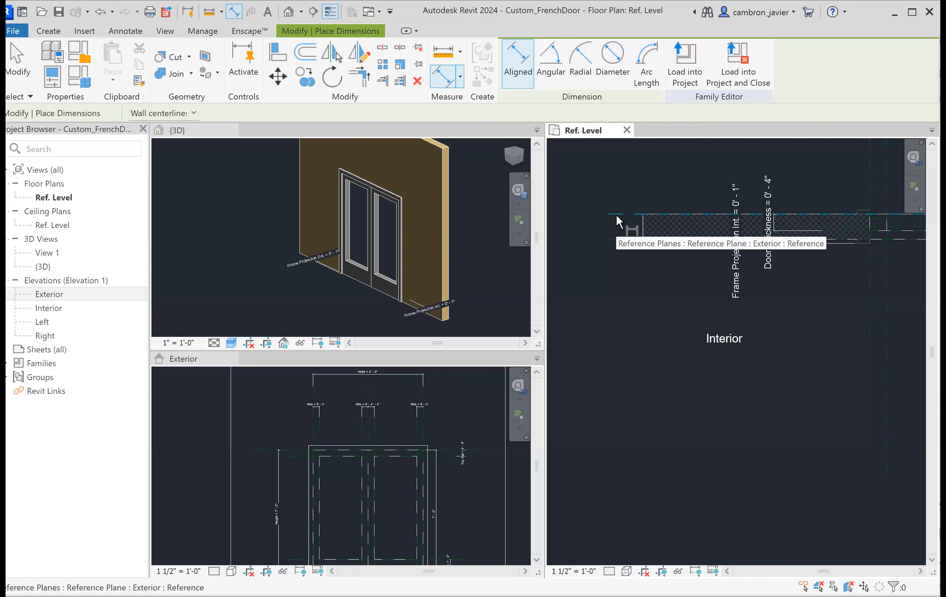
{"action": "scroll", "coordinate": [610, 205], "scroll_direction": "down", "scroll_amount": 1}
{"action": "scroll", "coordinate": [790, 213], "scroll_direction": "up", "scroll_amount": 1}
{"action": "scroll", "coordinate": [830, 213], "scroll_direction": "up", "scroll_amount": 3}
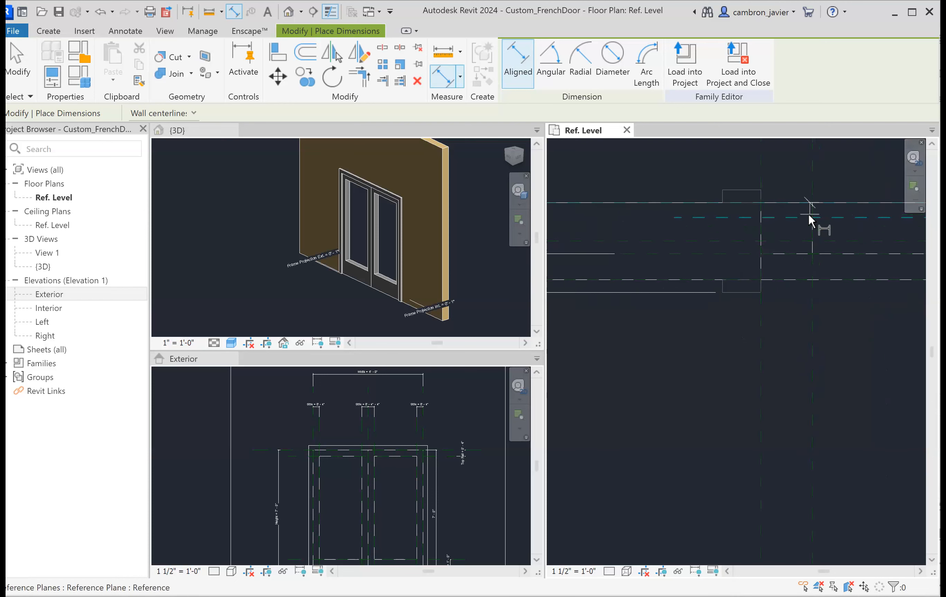
{"action": "left_click", "coordinate": [732, 220]}
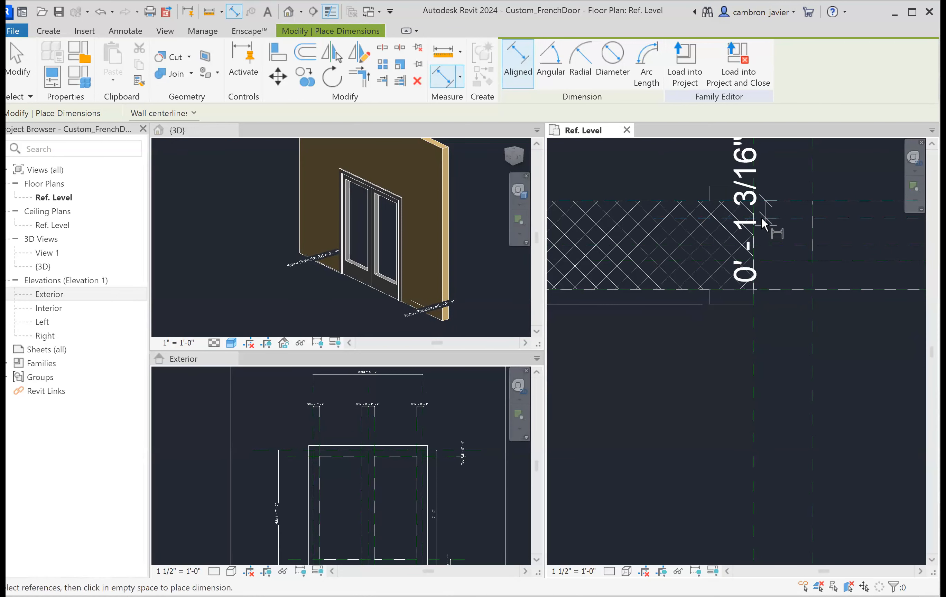
{"action": "scroll", "coordinate": [721, 216], "scroll_direction": "down", "scroll_amount": 1}
{"action": "scroll", "coordinate": [723, 254], "scroll_direction": "down", "scroll_amount": 1}
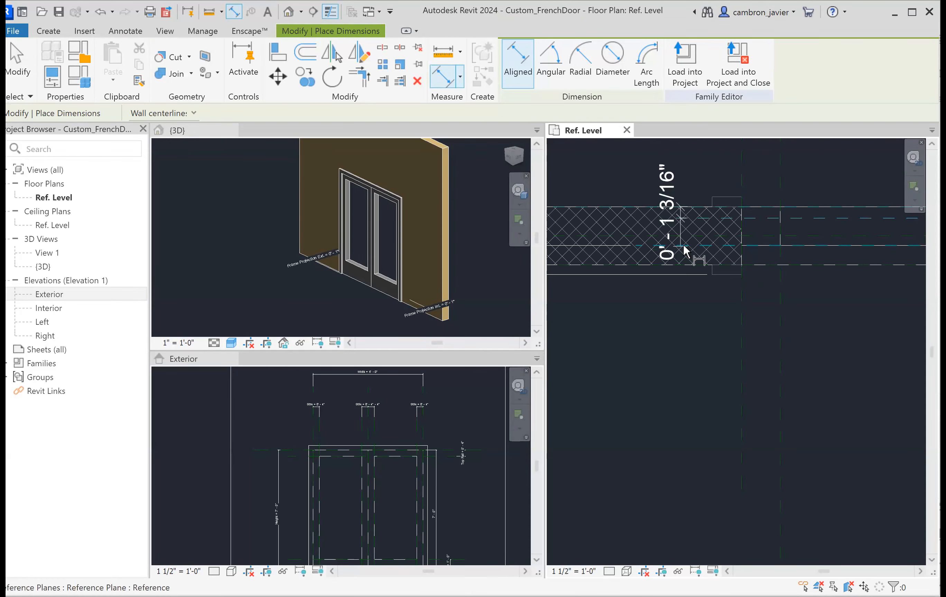
{"action": "scroll", "coordinate": [723, 254], "scroll_direction": "down", "scroll_amount": 2}
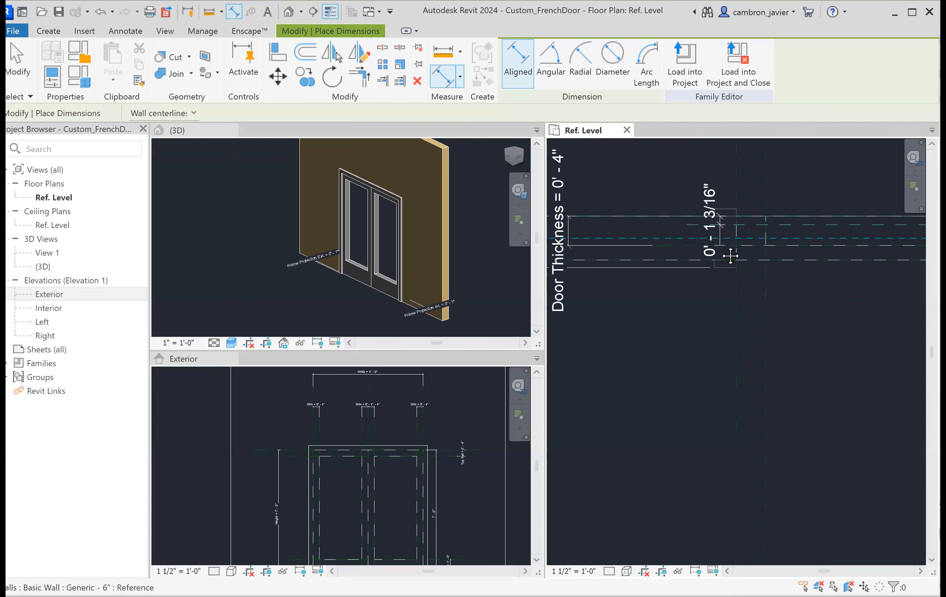
{"action": "scroll", "coordinate": [784, 258], "scroll_direction": "up", "scroll_amount": 3}
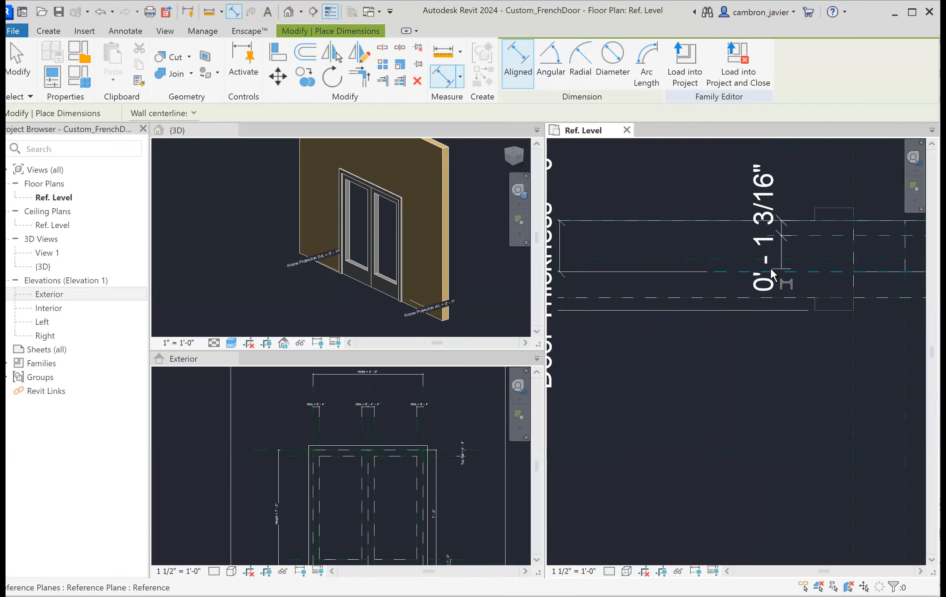
{"action": "left_click", "coordinate": [785, 269]}
{"action": "scroll", "coordinate": [720, 174], "scroll_direction": "down", "scroll_amount": 1}
{"action": "scroll", "coordinate": [720, 173], "scroll_direction": "down", "scroll_amount": 1}
{"action": "middle_click_drag", "start_coordinate": [720, 172], "coordinate": [724, 251]}
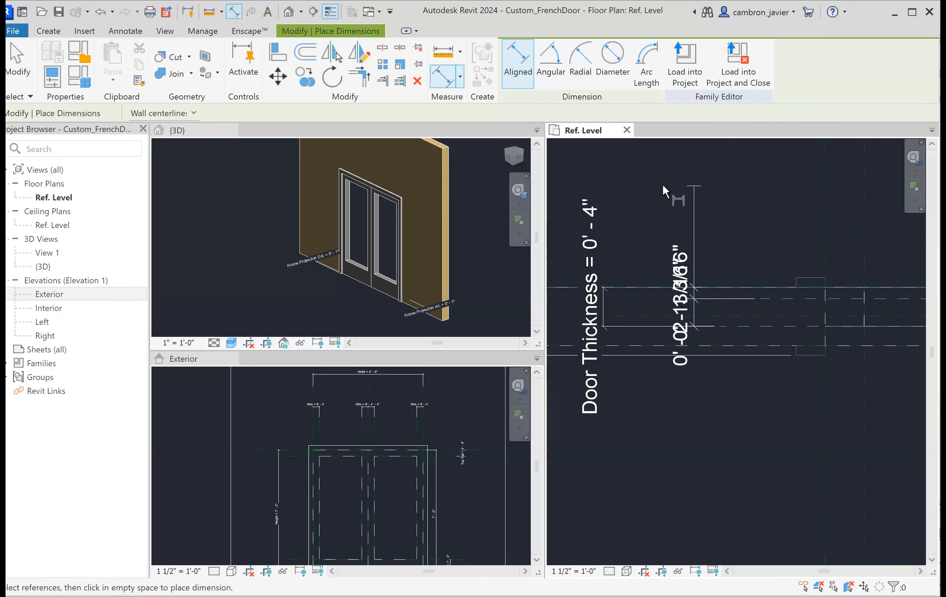
{"action": "left_click", "coordinate": [679, 191]}
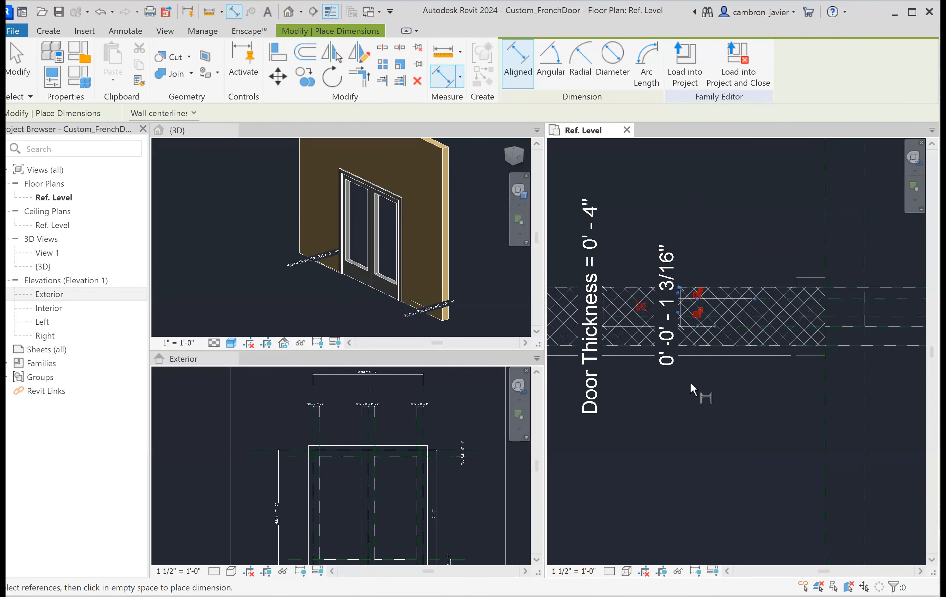
{"action": "left_click", "coordinate": [641, 306]}
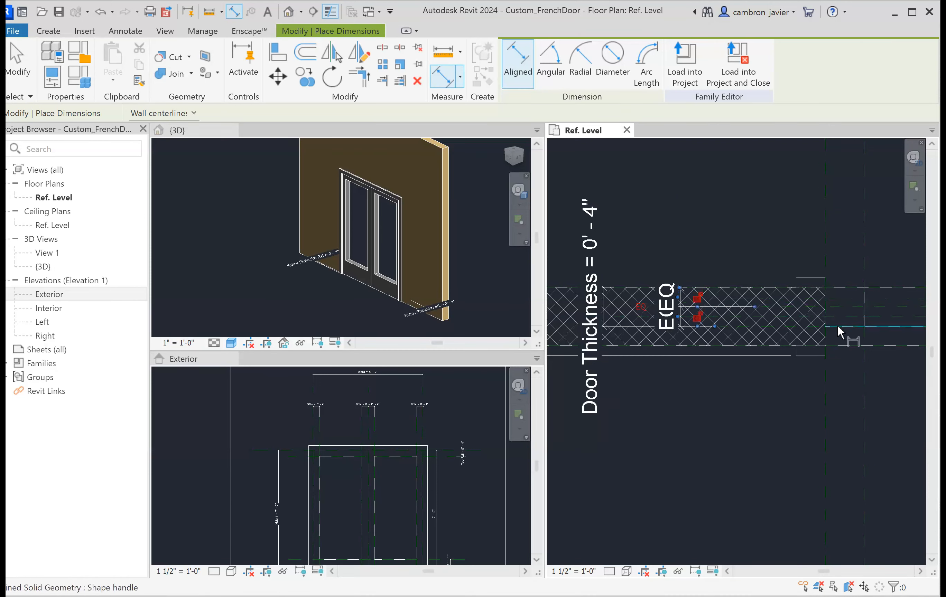
{"action": "scroll", "coordinate": [849, 316], "scroll_direction": "up", "scroll_amount": 3}
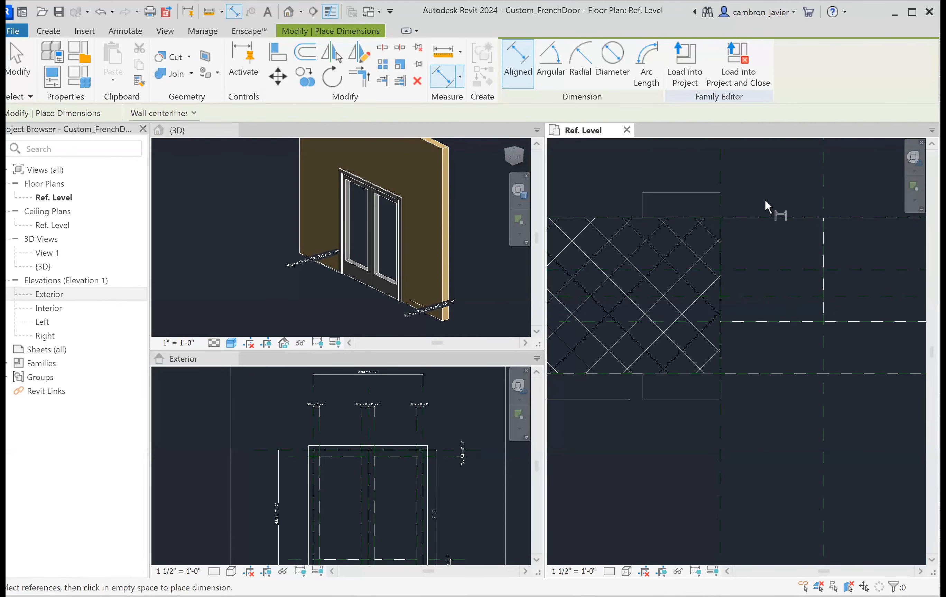
{"action": "scroll", "coordinate": [790, 234], "scroll_direction": "down", "scroll_amount": 2}
{"action": "scroll", "coordinate": [790, 276], "scroll_direction": "up", "scroll_amount": 3}
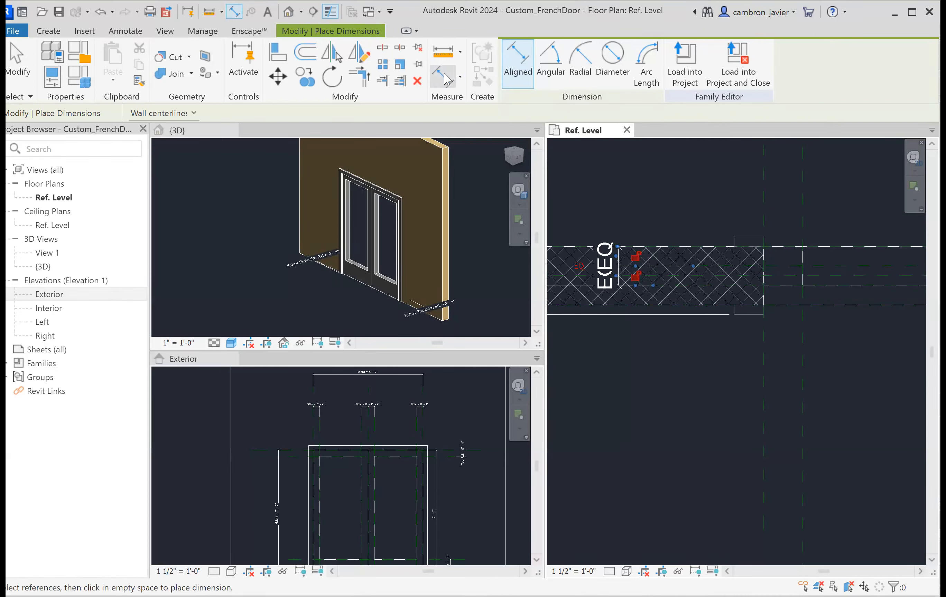
{"action": "scroll", "coordinate": [644, 199], "scroll_direction": "down", "scroll_amount": 2}
{"action": "middle_click_drag", "start_coordinate": [652, 213], "coordinate": [802, 204]}
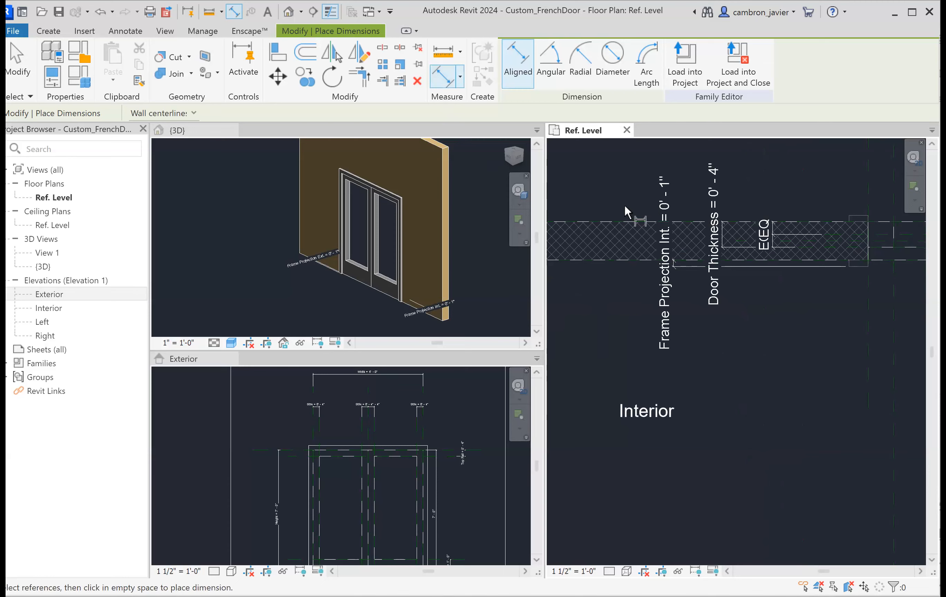
{"action": "middle_click_drag", "start_coordinate": [625, 206], "coordinate": [727, 200]}
{"action": "left_click", "coordinate": [587, 213]}
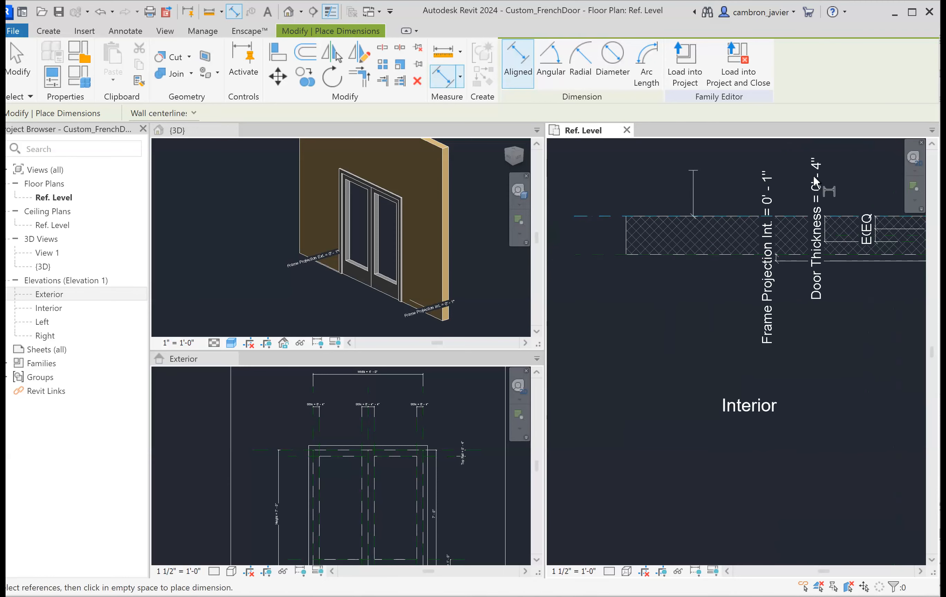
{"action": "scroll", "coordinate": [844, 177], "scroll_direction": "down", "scroll_amount": 1}
{"action": "middle_click_drag", "start_coordinate": [858, 186], "coordinate": [728, 188]}
{"action": "scroll", "coordinate": [728, 189], "scroll_direction": "down", "scroll_amount": 1}
{"action": "scroll", "coordinate": [782, 214], "scroll_direction": "up", "scroll_amount": 6}
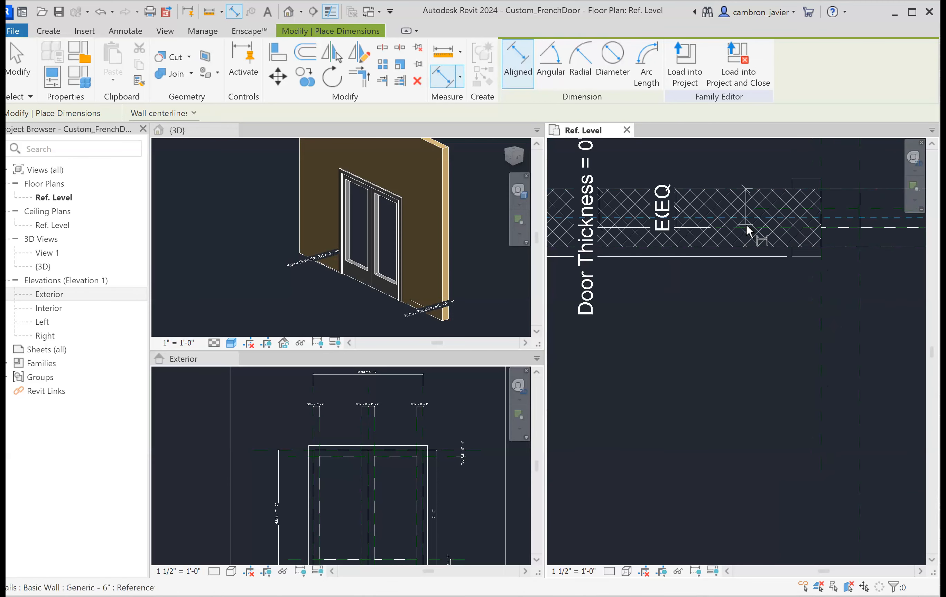
{"action": "scroll", "coordinate": [767, 196], "scroll_direction": "up", "scroll_amount": 1}
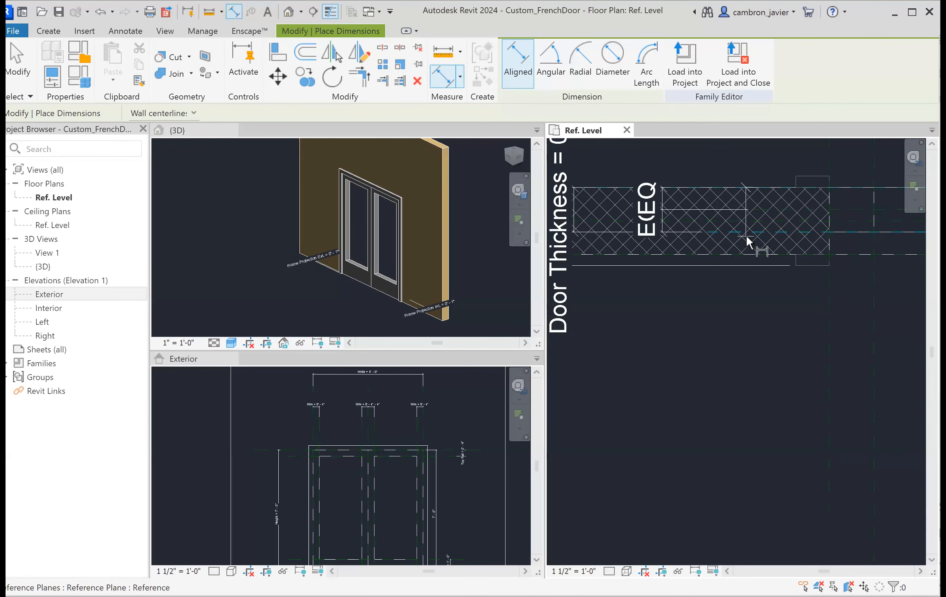
{"action": "left_click", "coordinate": [779, 232]}
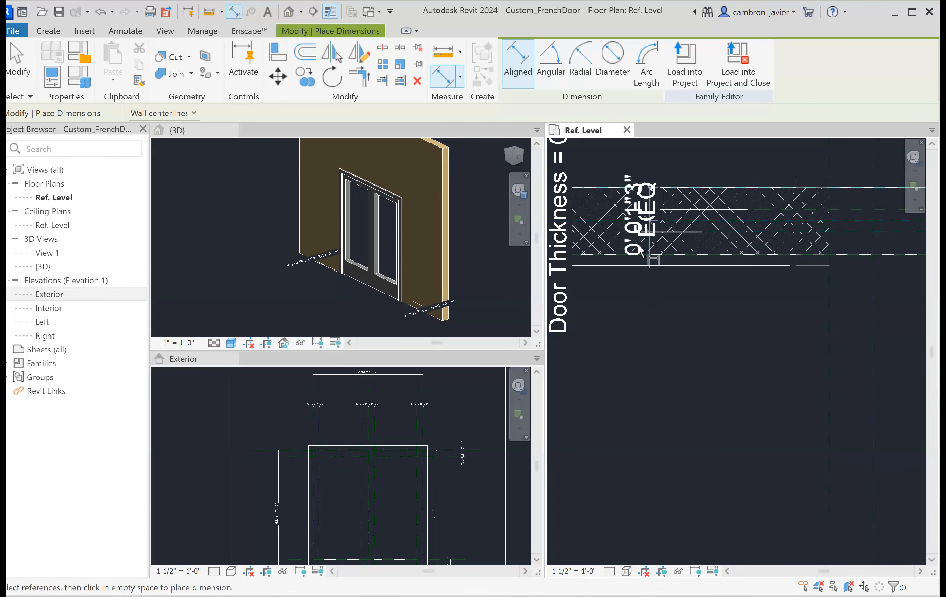
{"action": "scroll", "coordinate": [623, 211], "scroll_direction": "up", "scroll_amount": 1}
{"action": "scroll", "coordinate": [622, 211], "scroll_direction": "down", "scroll_amount": 3}
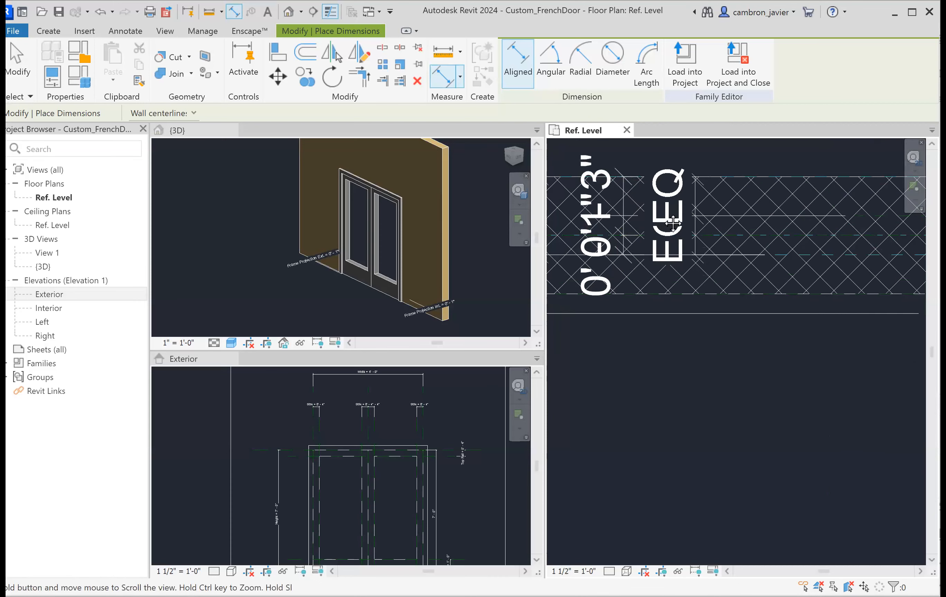
{"action": "key", "text": "Escape"}
{"action": "key", "text": "Escape"}
Dimension from the Exterior plane to the door's inner-face plane, placing the dimension beside the EQ dimension
{"action": "scroll", "coordinate": [668, 224], "scroll_direction": "down", "scroll_amount": 3}
{"action": "middle_click_drag", "start_coordinate": [668, 224], "coordinate": [848, 236]}
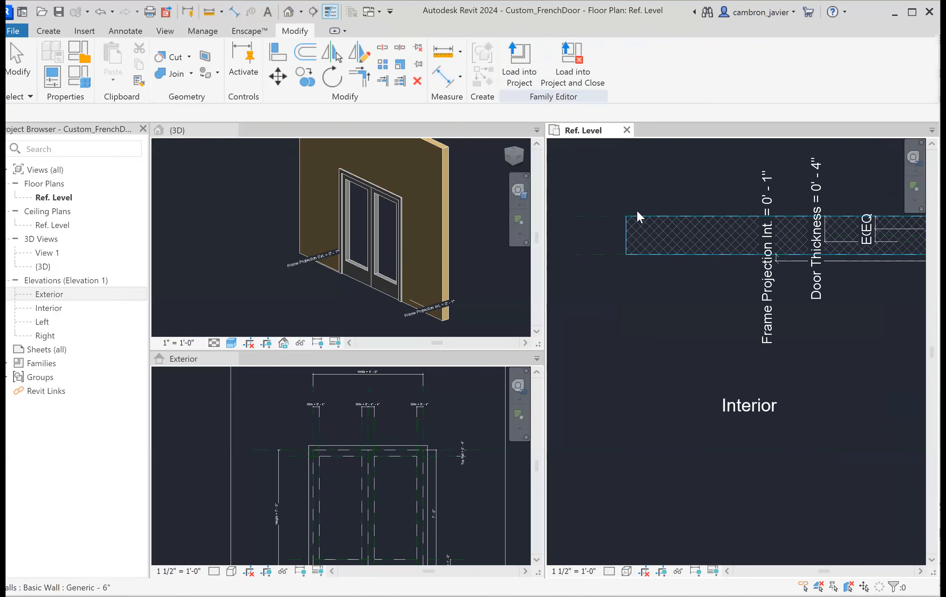
{"action": "left_click", "coordinate": [445, 84]}
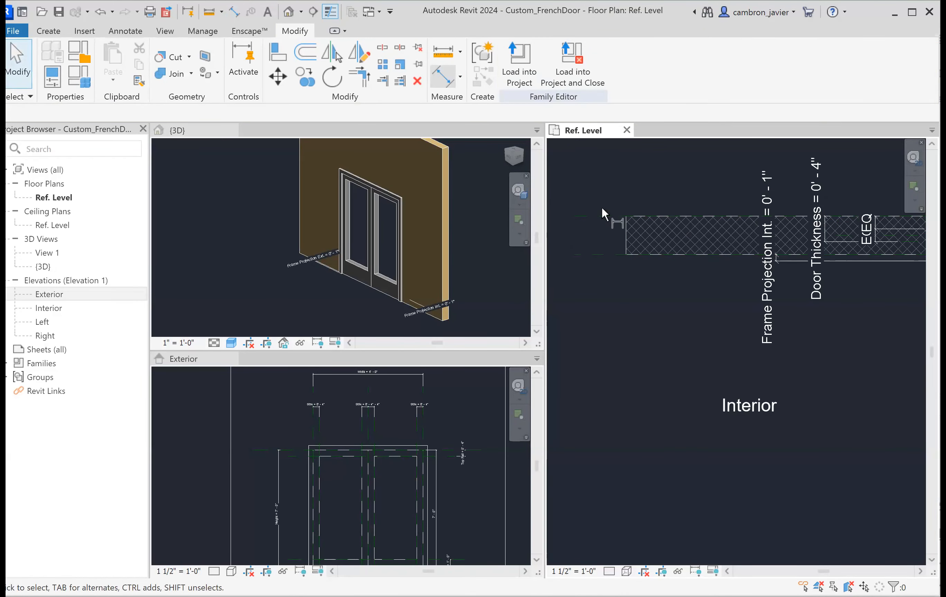
{"action": "scroll", "coordinate": [638, 210], "scroll_direction": "down", "scroll_amount": 1}
{"action": "middle_click_drag", "start_coordinate": [811, 222], "coordinate": [719, 214]}
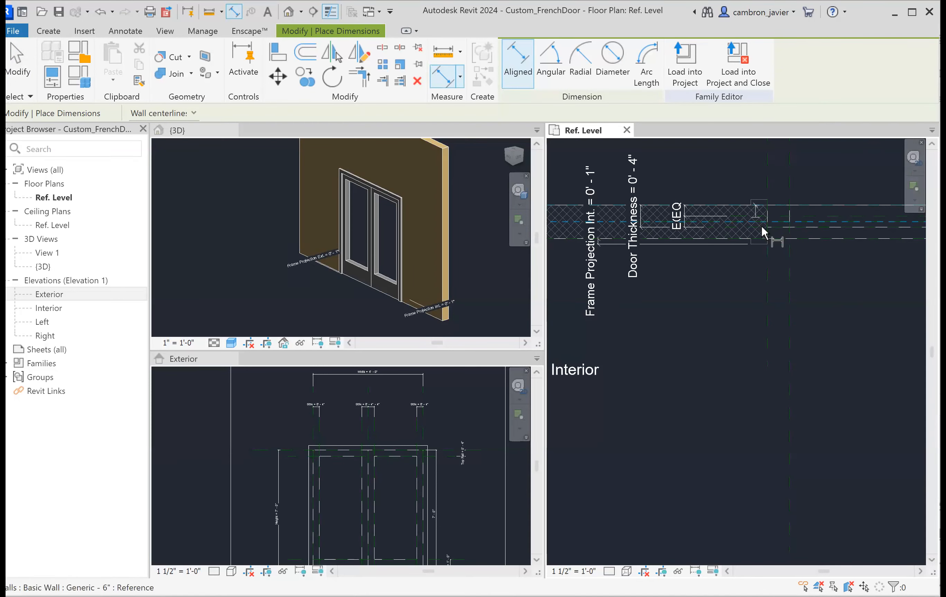
{"action": "scroll", "coordinate": [762, 224], "scroll_direction": "up", "scroll_amount": 3}
{"action": "left_click", "coordinate": [733, 236]}
{"action": "middle_click_drag", "start_coordinate": [644, 159], "coordinate": [733, 279]}
{"action": "left_click", "coordinate": [624, 223]}
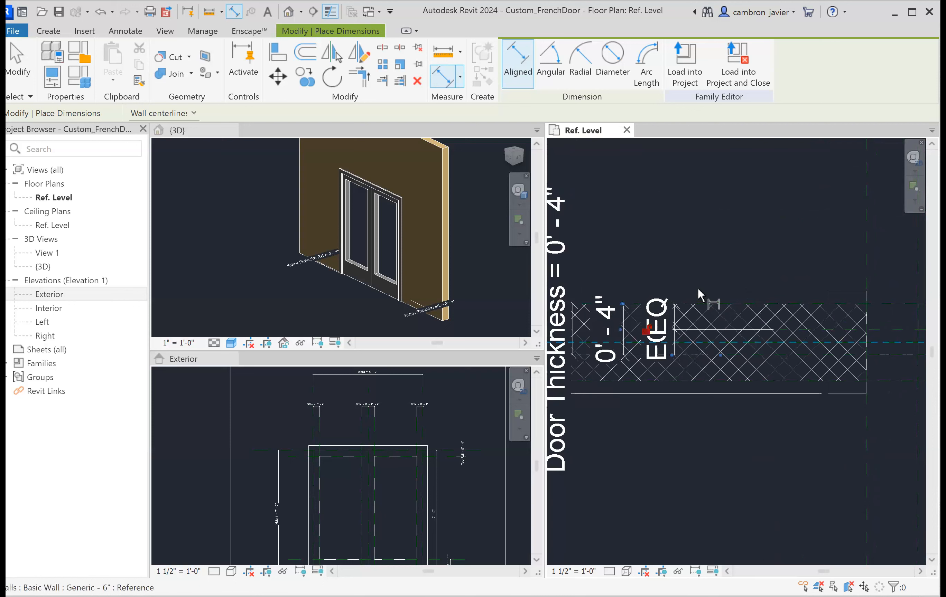
{"action": "key", "text": "Escape"}
{"action": "key", "text": "Escape"}
Cancel creating a parameter for the new unlabelled thickness dimension and delete that dimension
{"action": "left_click", "coordinate": [609, 322]}
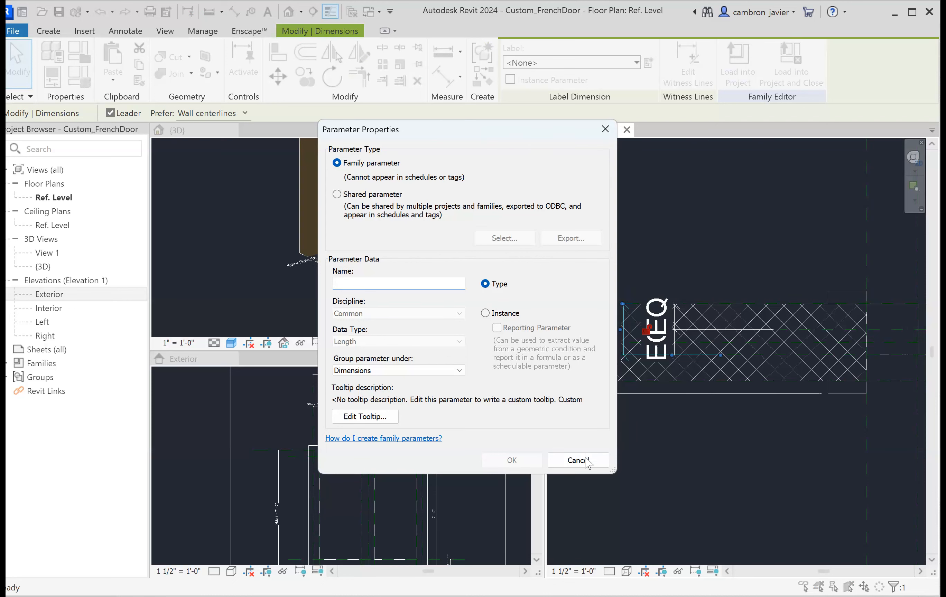
{"action": "key", "text": "Escape"}
{"action": "key", "text": "Escape"}
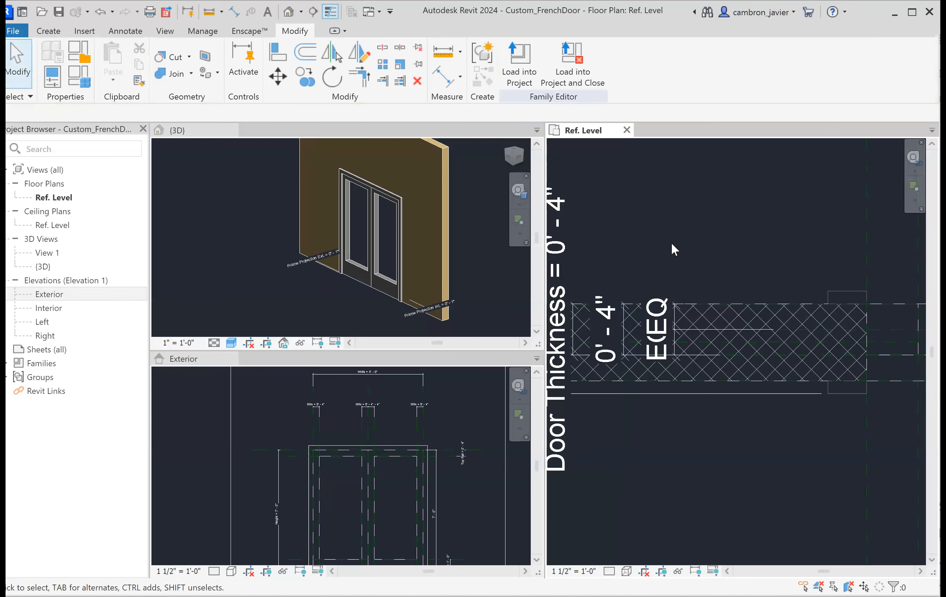
{"action": "left_click", "coordinate": [610, 315]}
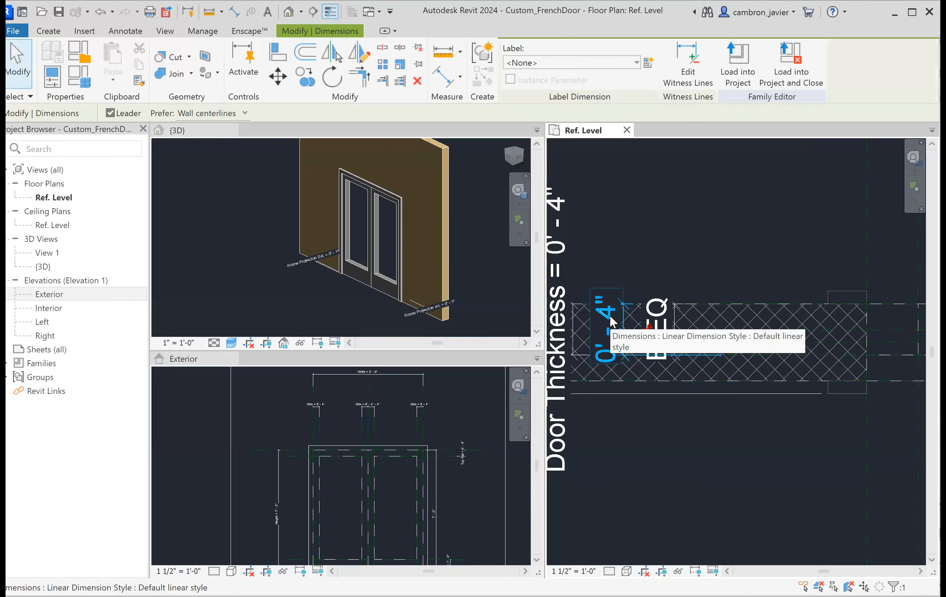
{"action": "key", "text": "Delete"}
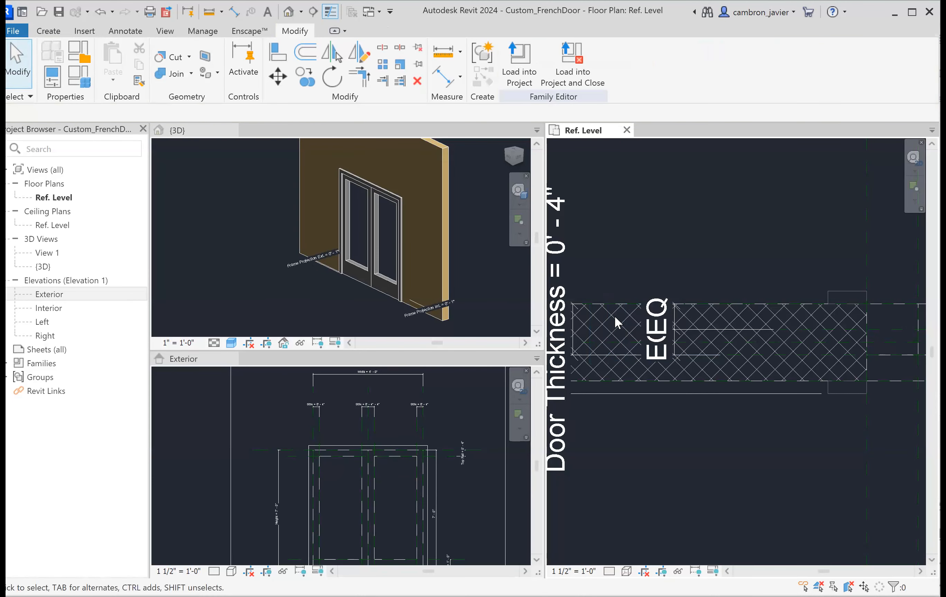
Examine the Door Thickness and EQ dimensions, the centred reference plane and the leaf void extrusions in the Ref. Level plan
{"action": "scroll", "coordinate": [689, 255], "scroll_direction": "down", "scroll_amount": 2}
{"action": "scroll", "coordinate": [827, 310], "scroll_direction": "up", "scroll_amount": 2}
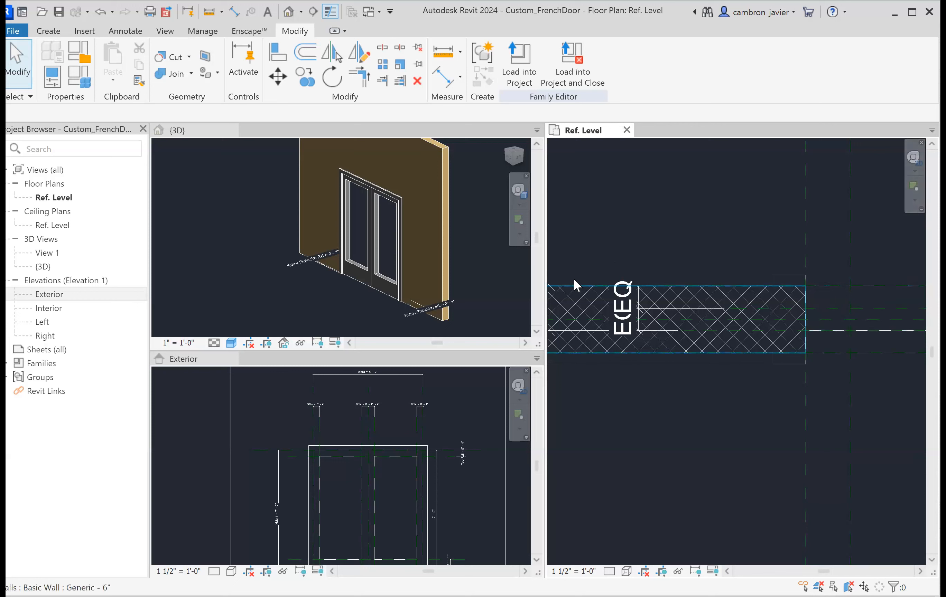
{"action": "scroll", "coordinate": [732, 296], "scroll_direction": "down", "scroll_amount": 3}
{"action": "middle_click_drag", "start_coordinate": [611, 297], "coordinate": [706, 299]}
{"action": "scroll", "coordinate": [577, 262], "scroll_direction": "down", "scroll_amount": 1}
{"action": "middle_click_drag", "start_coordinate": [587, 279], "coordinate": [613, 282]}
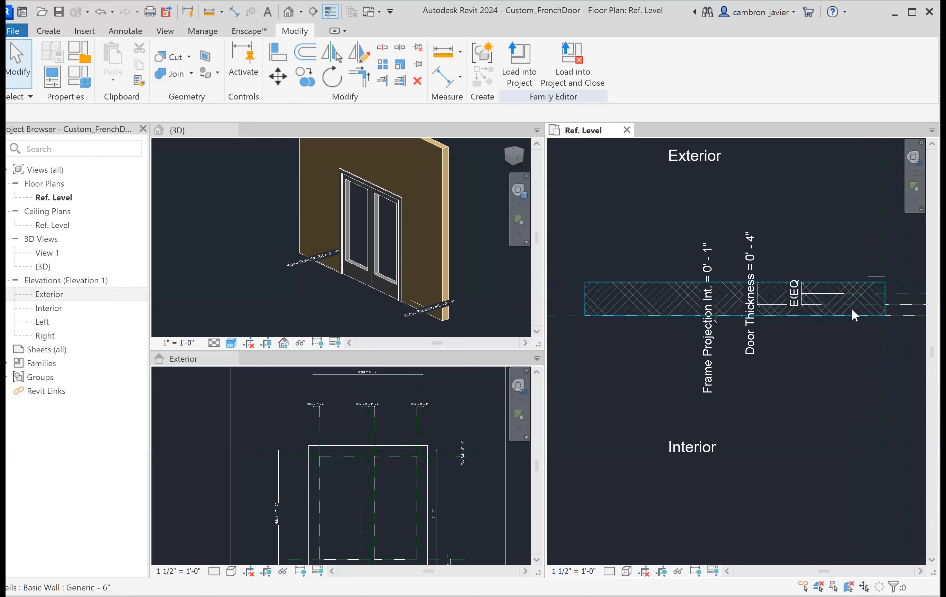
{"action": "scroll", "coordinate": [855, 306], "scroll_direction": "up", "scroll_amount": 1}
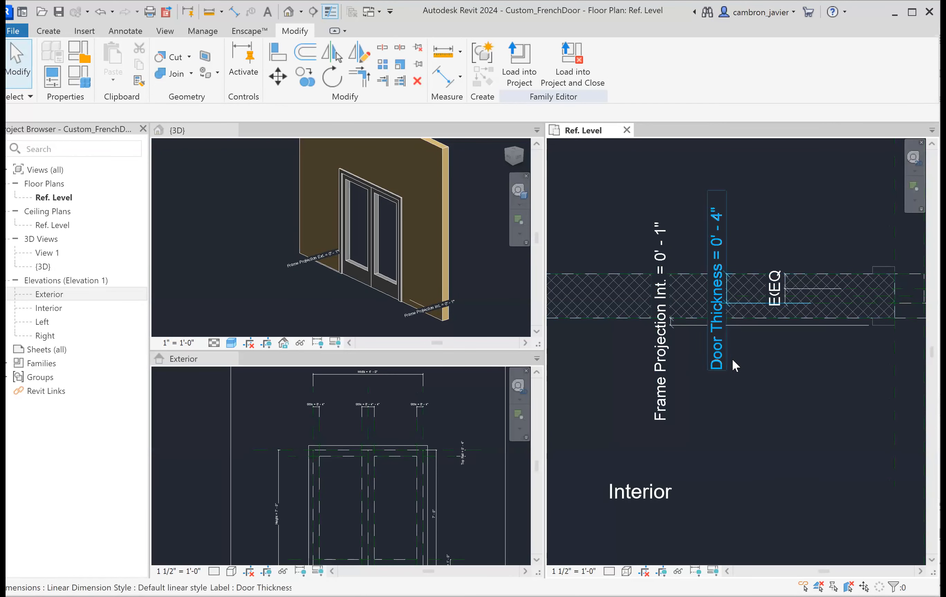
{"action": "middle_click_drag", "start_coordinate": [849, 238], "coordinate": [747, 248]}
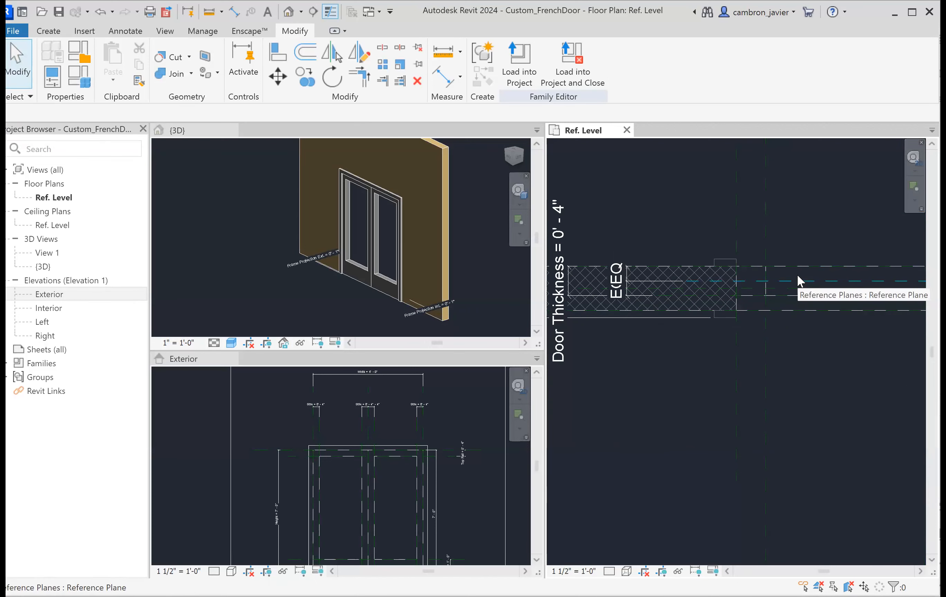
{"action": "scroll", "coordinate": [794, 233], "scroll_direction": "down", "scroll_amount": 2}
{"action": "middle_click_drag", "start_coordinate": [793, 300], "coordinate": [690, 309]}
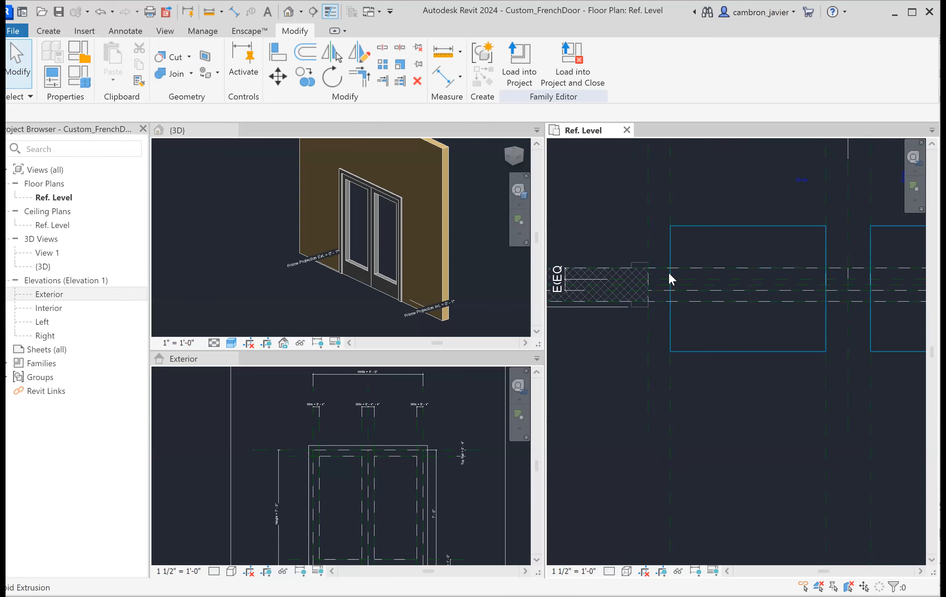
{"action": "scroll", "coordinate": [676, 281], "scroll_direction": "up", "scroll_amount": 1}
{"action": "mouse_move", "coordinate": [729, 281]}
{"action": "middle_mouse_down"}
{"action": "mouse_move", "coordinate": [699, 303]}
{"action": "mouse_move", "coordinate": [674, 301]}
{"action": "middle_mouse_up"}
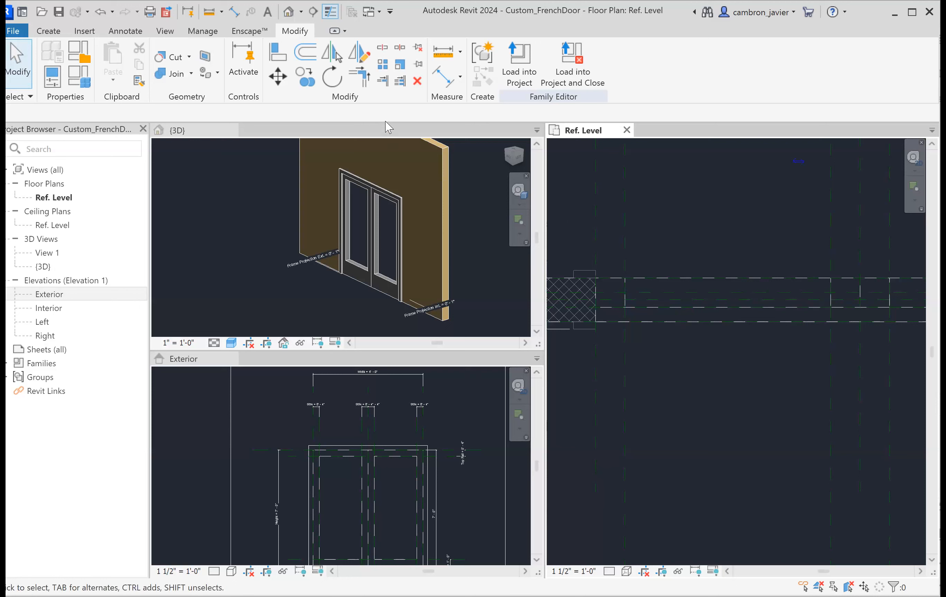
Start a solid extrusion and sketch a rectangle about 2 13/32" thick across the left leaf's opening, between its two side reference planes
{"action": "left_click", "coordinate": [49, 31]}
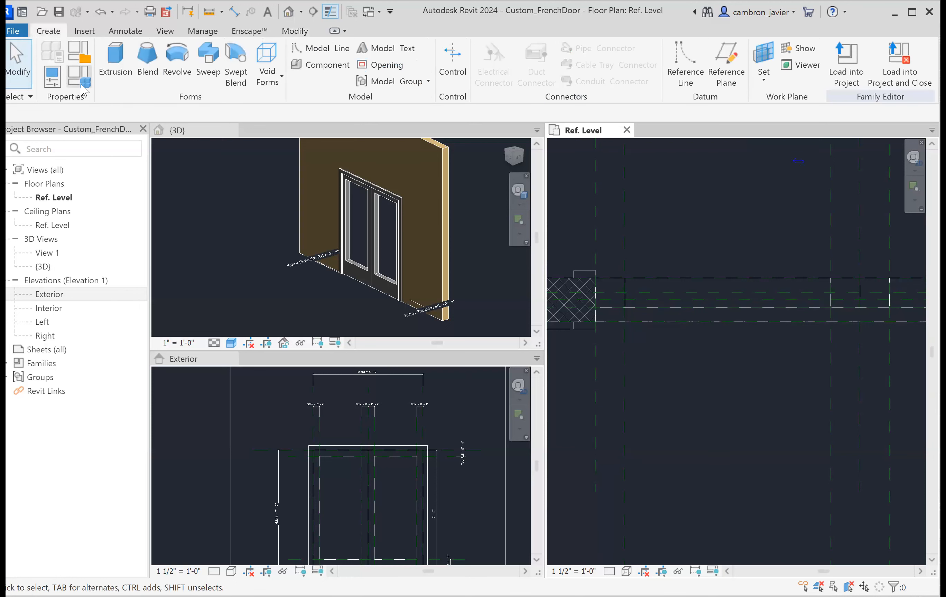
{"action": "left_click", "coordinate": [114, 58]}
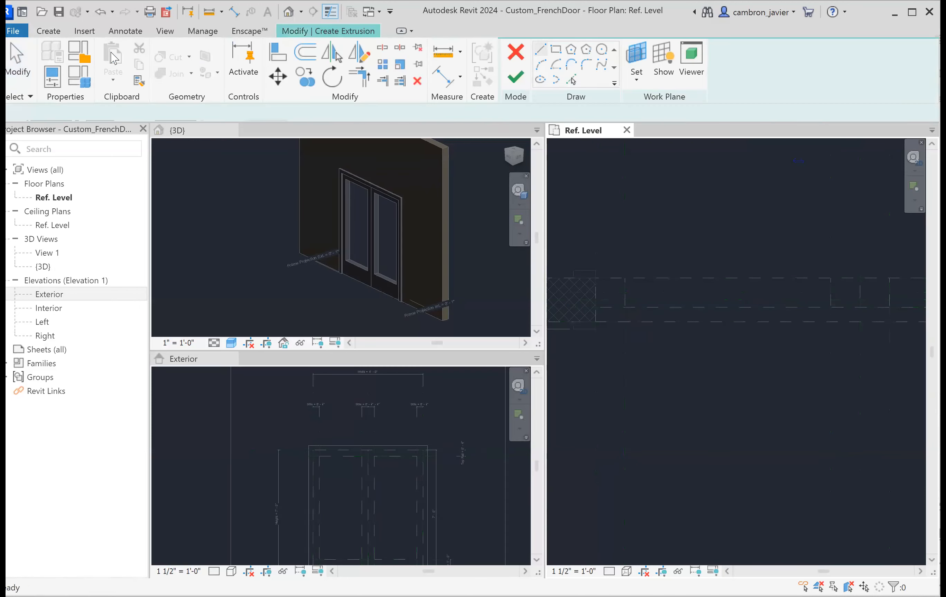
{"action": "left_click", "coordinate": [556, 49]}
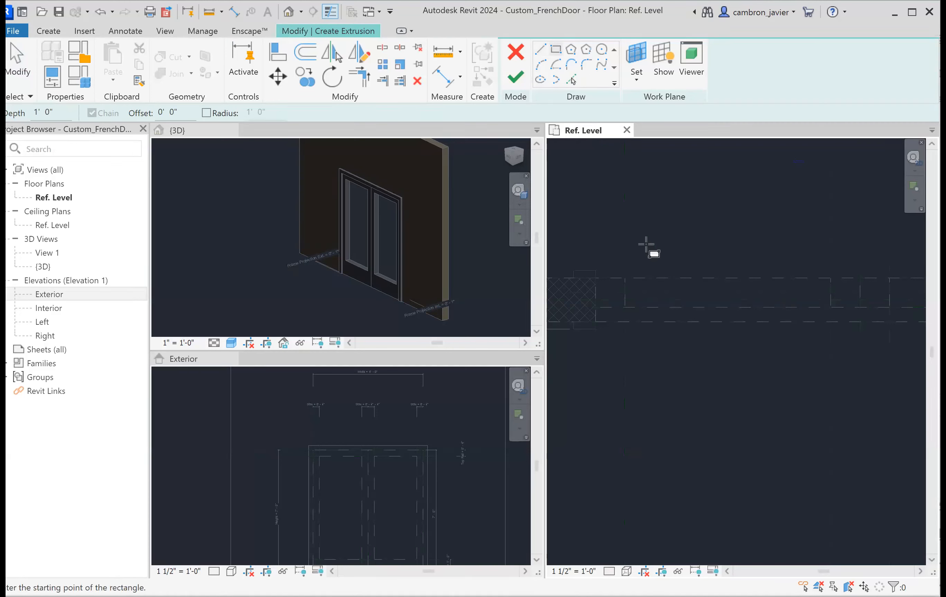
{"action": "scroll", "coordinate": [650, 293], "scroll_direction": "up", "scroll_amount": 3}
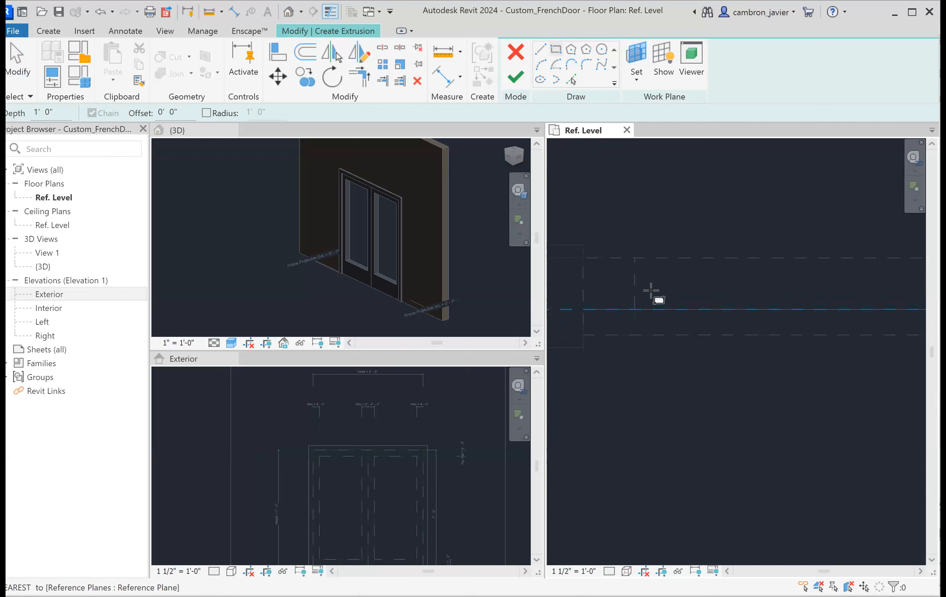
{"action": "left_click", "coordinate": [633, 272]}
{"action": "mouse_move", "coordinate": [792, 312]}
{"action": "middle_mouse_down"}
{"action": "mouse_move", "coordinate": [639, 291]}
{"action": "mouse_move", "coordinate": [670, 302]}
{"action": "middle_mouse_up"}
{"action": "scroll", "coordinate": [798, 283], "scroll_direction": "up", "scroll_amount": 3}
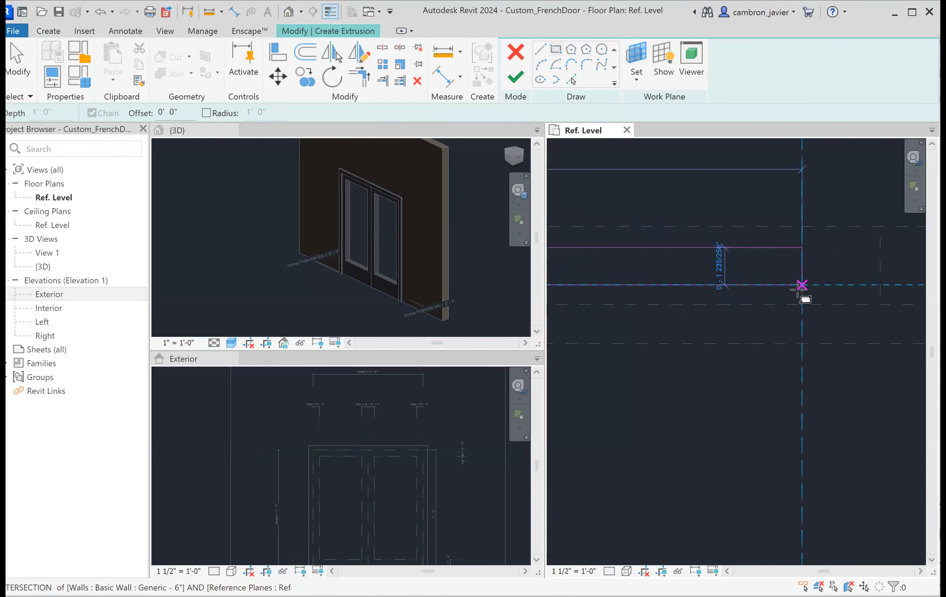
{"action": "scroll", "coordinate": [802, 285], "scroll_direction": "up", "scroll_amount": 2}
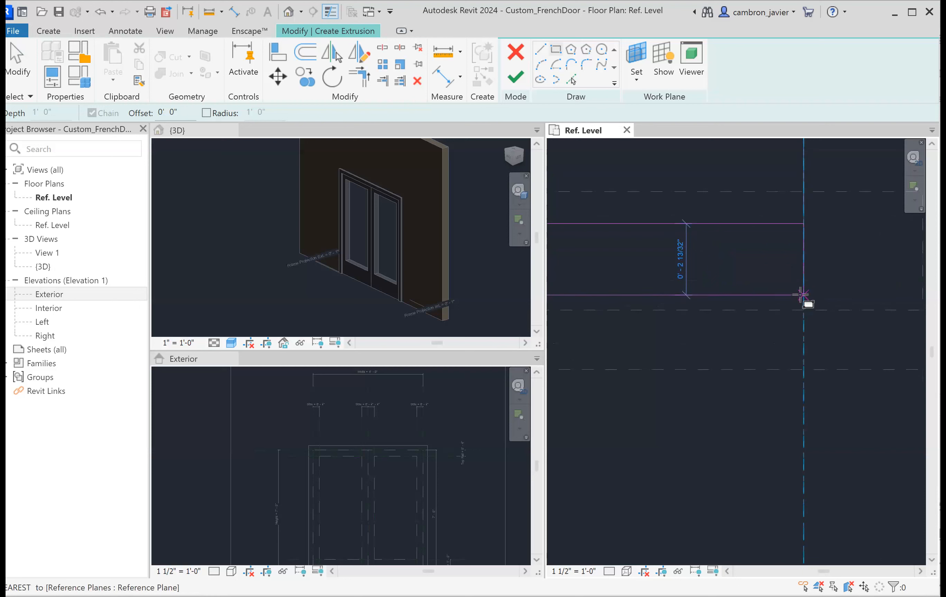
{"action": "left_click", "coordinate": [800, 294]}
{"action": "scroll", "coordinate": [800, 295], "scroll_direction": "down", "scroll_amount": 5}
{"action": "middle_click_drag", "start_coordinate": [735, 355], "coordinate": [794, 363]}
{"action": "scroll", "coordinate": [708, 277], "scroll_direction": "up", "scroll_amount": 4}
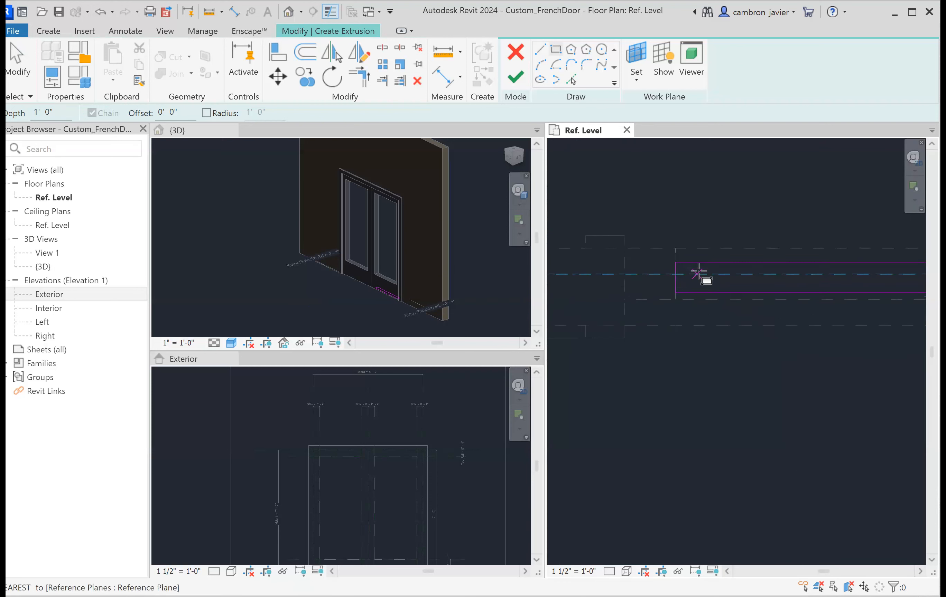
{"action": "middle_click_drag", "start_coordinate": [705, 279], "coordinate": [719, 298]}
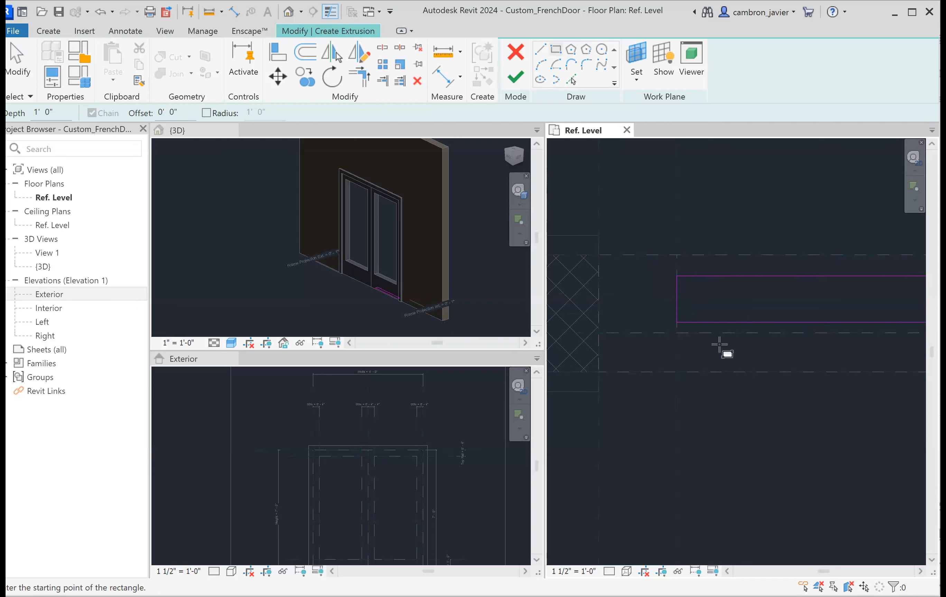
{"action": "left_click", "coordinate": [448, 78]}
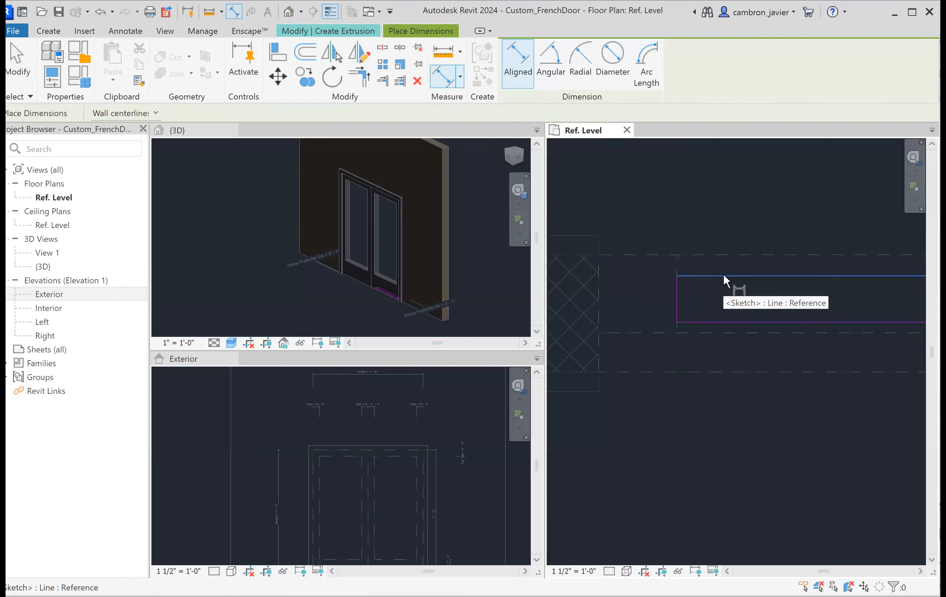
{"action": "key", "text": "Escape"}
{"action": "left_click", "coordinate": [678, 290]}
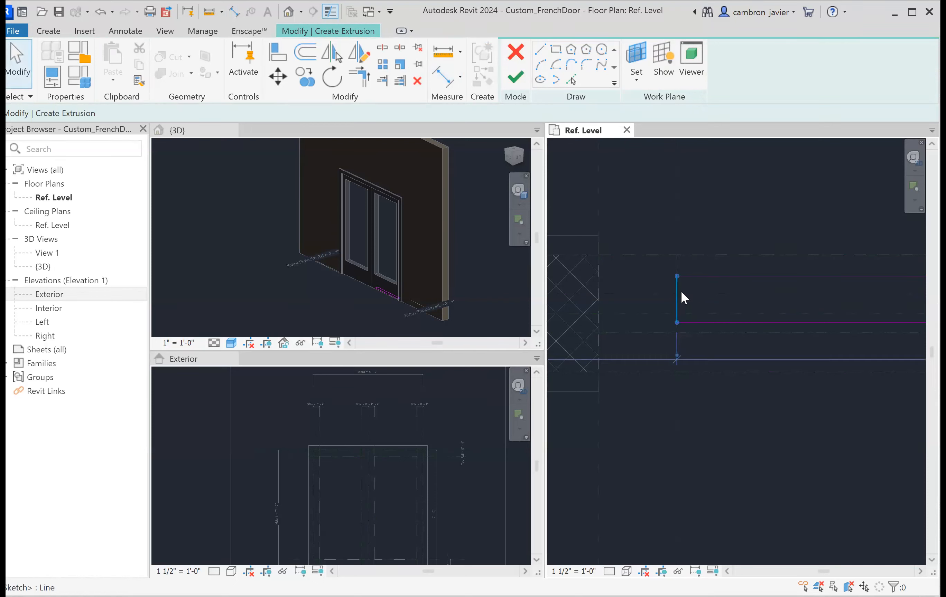
{"action": "scroll", "coordinate": [695, 291], "scroll_direction": "down", "scroll_amount": 1}
{"action": "middle_click_drag", "start_coordinate": [683, 310], "coordinate": [641, 321]}
{"action": "left_click", "coordinate": [679, 238]}
{"action": "scroll", "coordinate": [707, 253], "scroll_direction": "down", "scroll_amount": 1}
{"action": "mouse_move", "coordinate": [733, 265]}
{"action": "middle_mouse_down"}
{"action": "mouse_move", "coordinate": [652, 271]}
{"action": "mouse_move", "coordinate": [675, 271]}
{"action": "middle_mouse_up"}
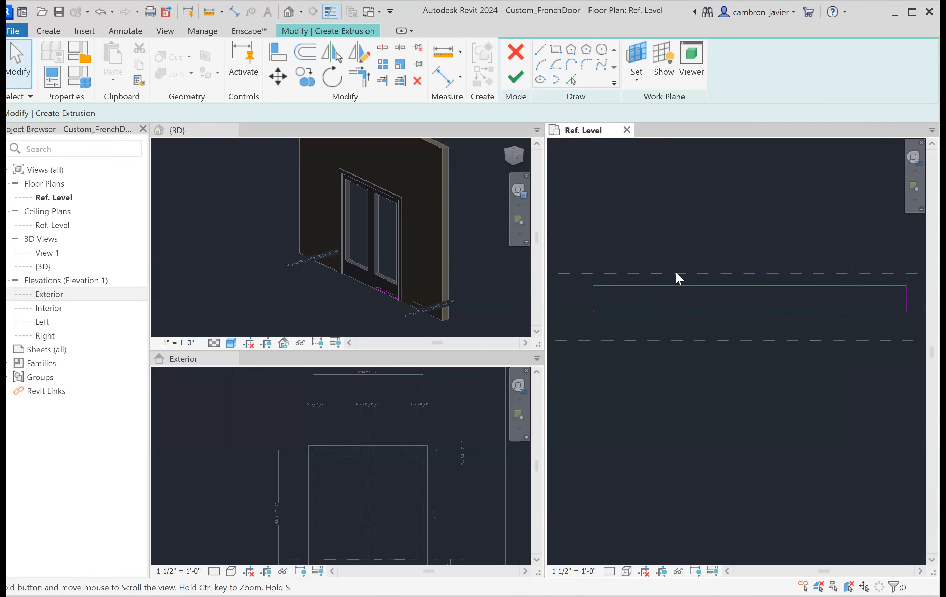
{"action": "left_click", "coordinate": [604, 287]}
{"action": "key", "text": "Escape"}
Align the sketched rectangle's two short ends to the leaf opening's side reference planes and lock both alignments
{"action": "key", "text": "a"}
{"action": "key", "text": "l"}
{"action": "left_click", "coordinate": [603, 241]}
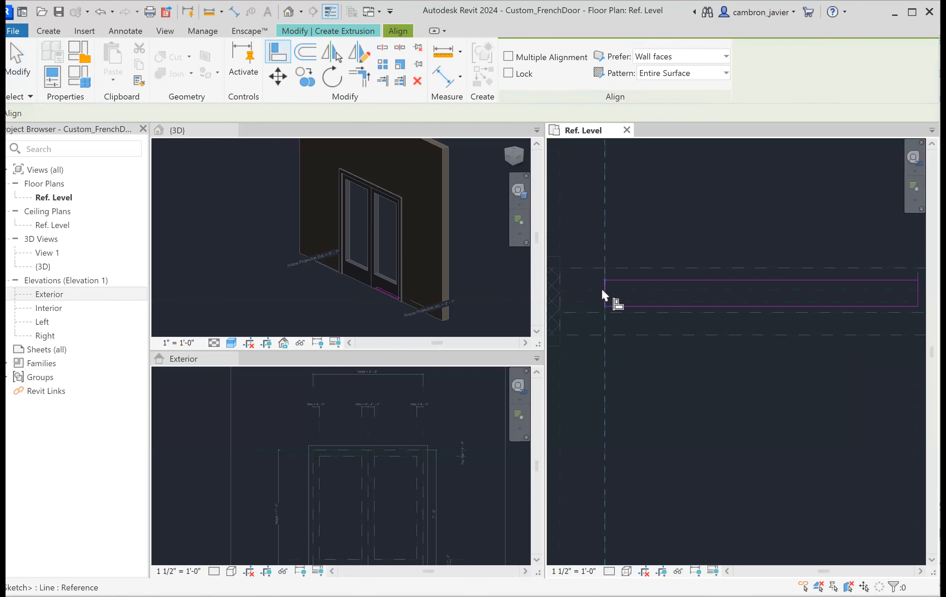
{"action": "left_click", "coordinate": [604, 288]}
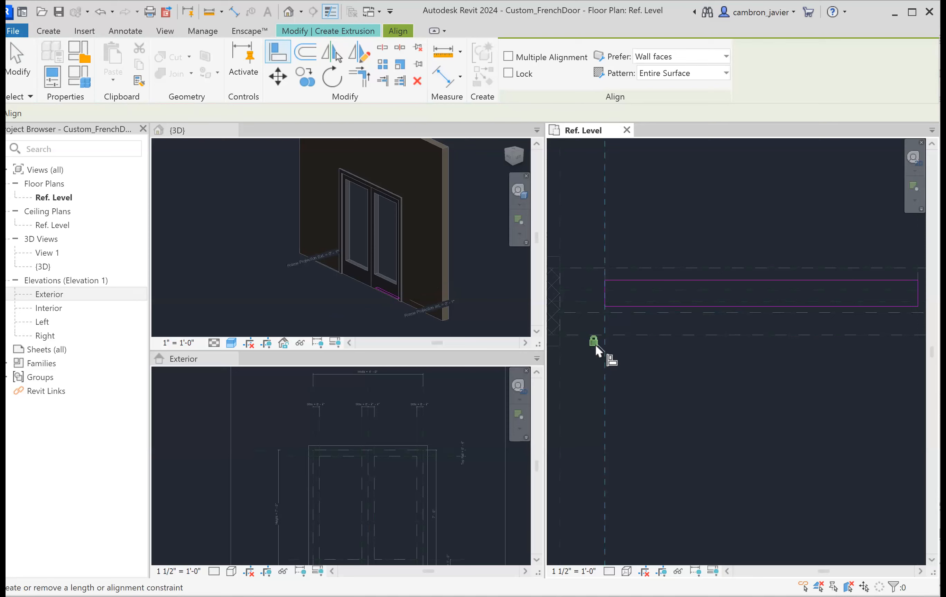
{"action": "scroll", "coordinate": [728, 342], "scroll_direction": "down", "scroll_amount": 2}
{"action": "left_click", "coordinate": [757, 244]}
{"action": "scroll", "coordinate": [760, 295], "scroll_direction": "up", "scroll_amount": 1}
{"action": "left_click", "coordinate": [758, 295]}
{"action": "left_click", "coordinate": [746, 343]}
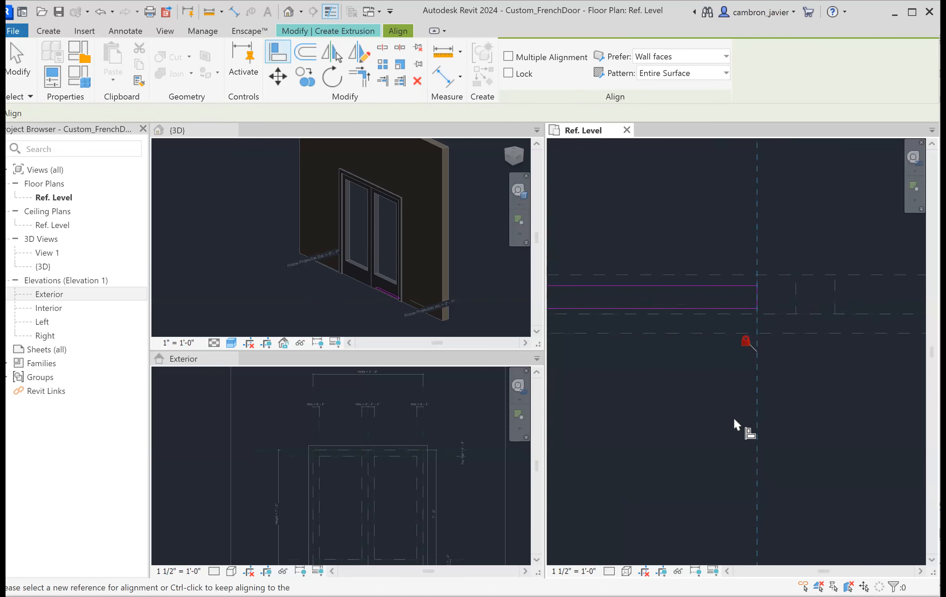
{"action": "key", "text": "Escape"}
{"action": "key", "text": "Escape"}
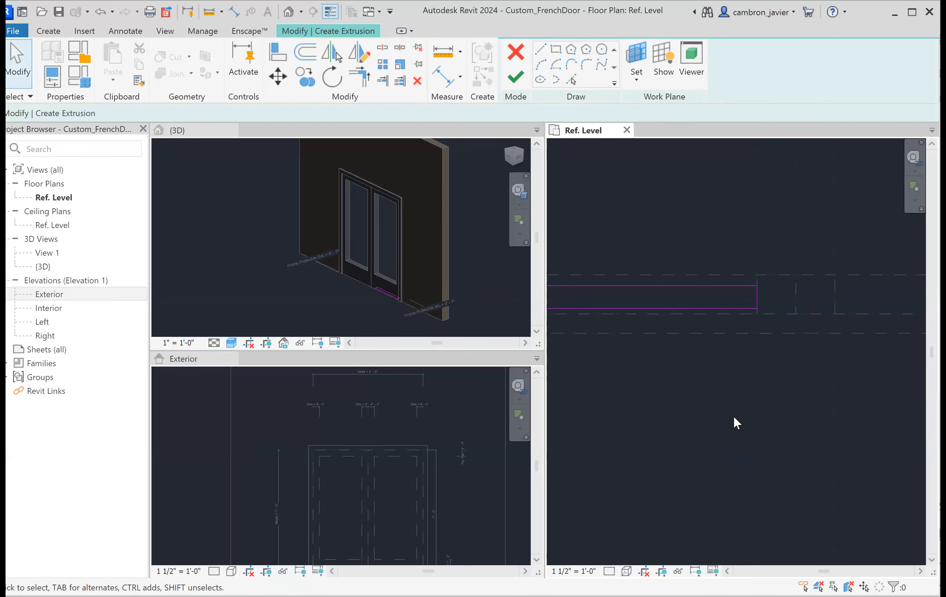
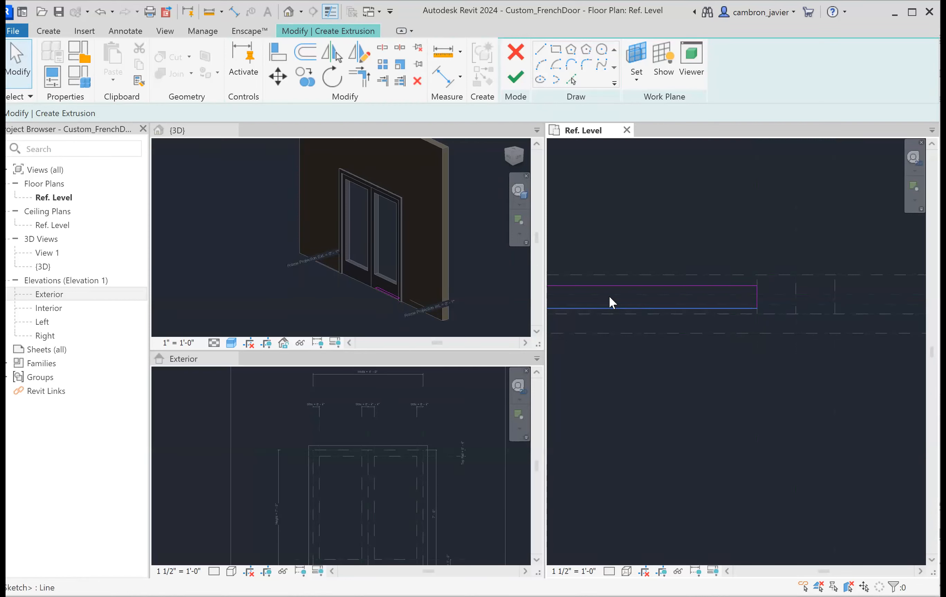
Dimension the rectangle's two long edges through the centred reference plane and make the two dimension segments equal
{"action": "scroll", "coordinate": [689, 234], "scroll_direction": "down", "scroll_amount": 2}
{"action": "middle_click_drag", "start_coordinate": [788, 268], "coordinate": [791, 268]}
{"action": "scroll", "coordinate": [672, 289], "scroll_direction": "up", "scroll_amount": 4}
{"action": "scroll", "coordinate": [653, 286], "scroll_direction": "up", "scroll_amount": 2}
{"action": "mouse_move", "coordinate": [648, 299]}
{"action": "middle_mouse_down"}
{"action": "mouse_move", "coordinate": [734, 344]}
{"action": "mouse_move", "coordinate": [684, 355]}
{"action": "middle_mouse_up"}
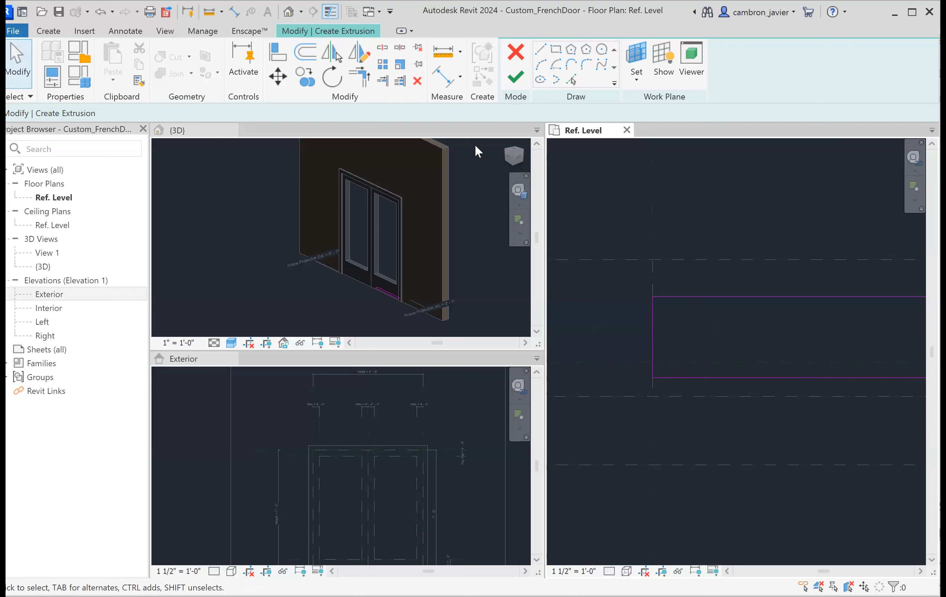
{"action": "left_click", "coordinate": [442, 77]}
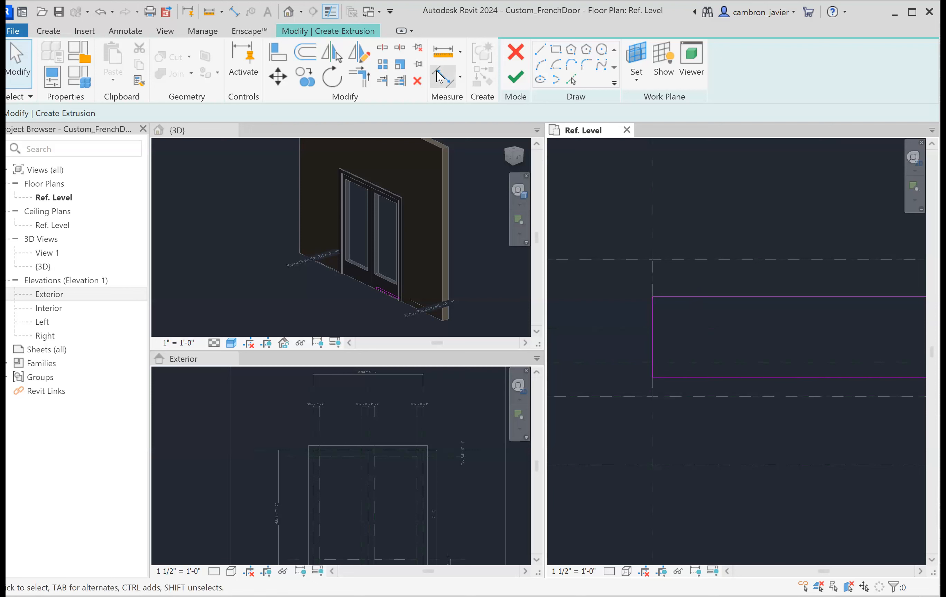
{"action": "left_click", "coordinate": [695, 295]}
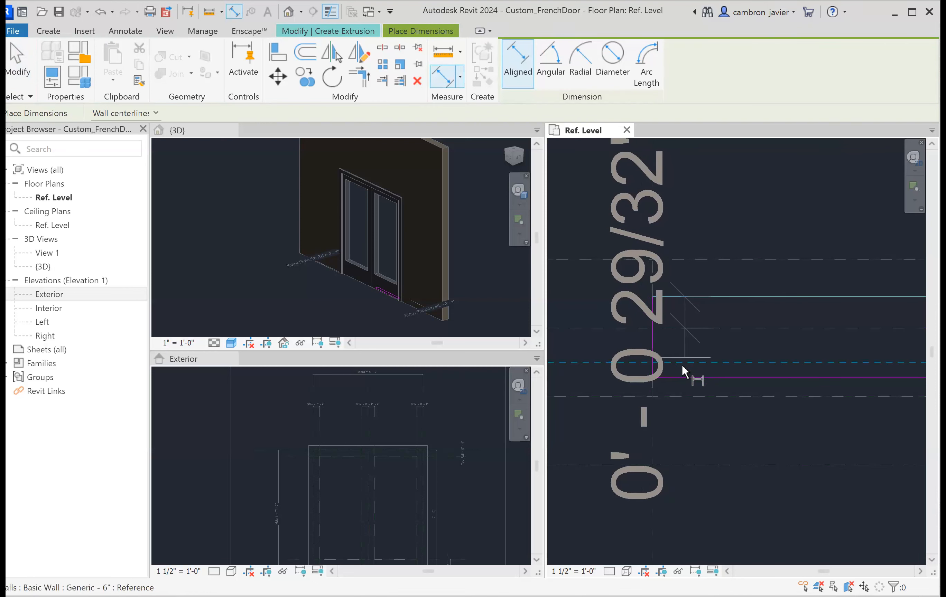
{"action": "left_click", "coordinate": [681, 376]}
{"action": "scroll", "coordinate": [667, 272], "scroll_direction": "down", "scroll_amount": 2}
{"action": "middle_click_drag", "start_coordinate": [668, 263], "coordinate": [711, 294]}
{"action": "scroll", "coordinate": [723, 316], "scroll_direction": "up", "scroll_amount": 1}
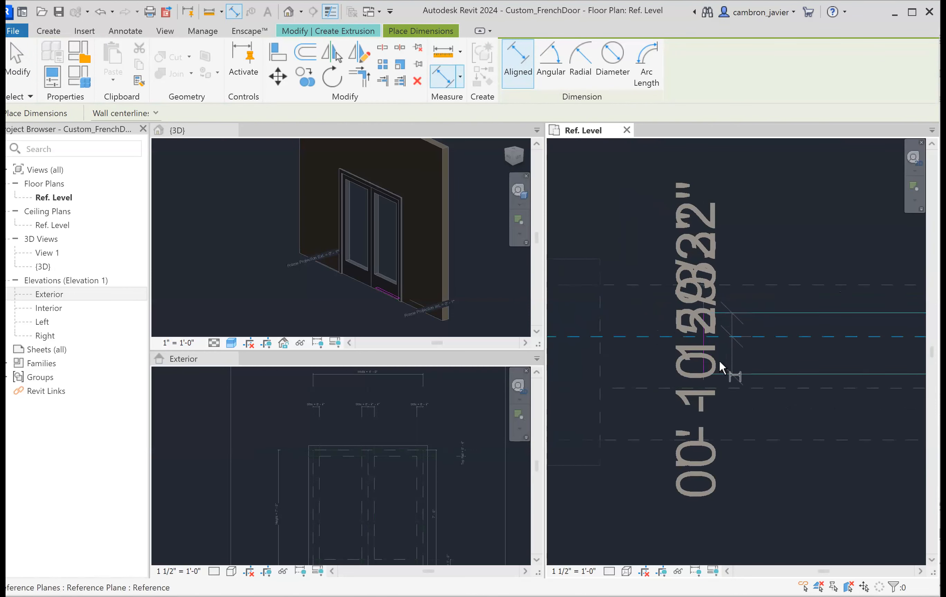
{"action": "scroll", "coordinate": [682, 276], "scroll_direction": "down", "scroll_amount": 2}
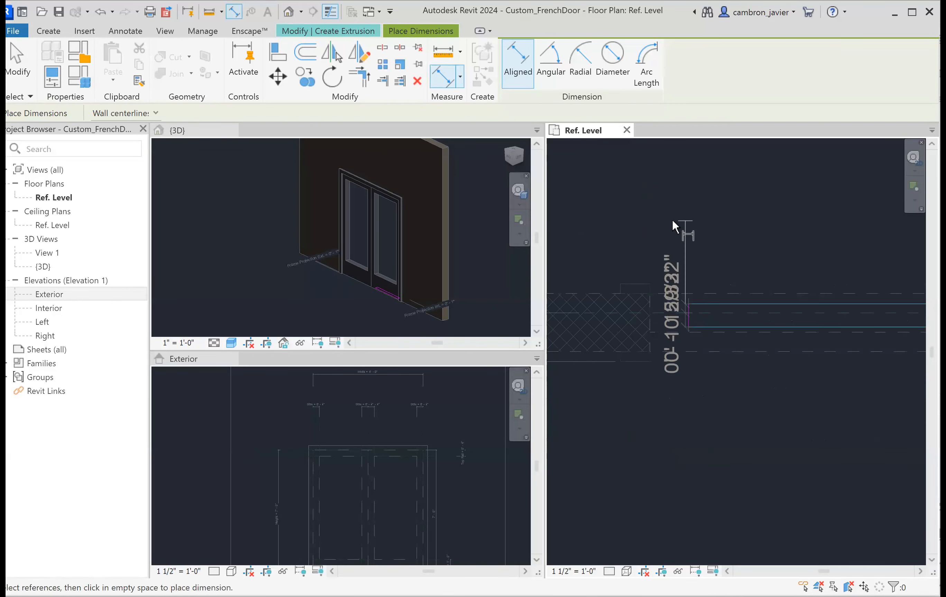
{"action": "left_click", "coordinate": [594, 196]}
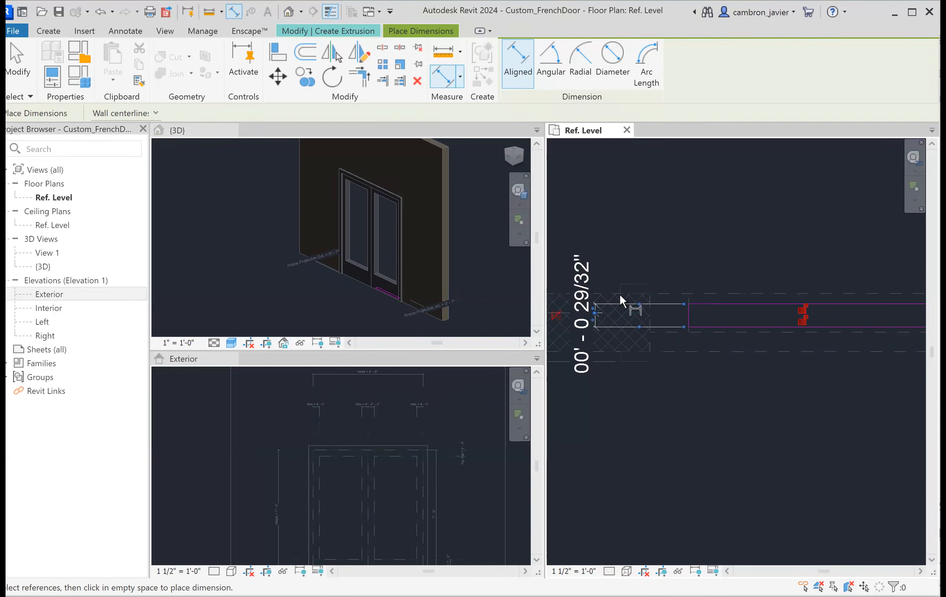
{"action": "left_click", "coordinate": [558, 319]}
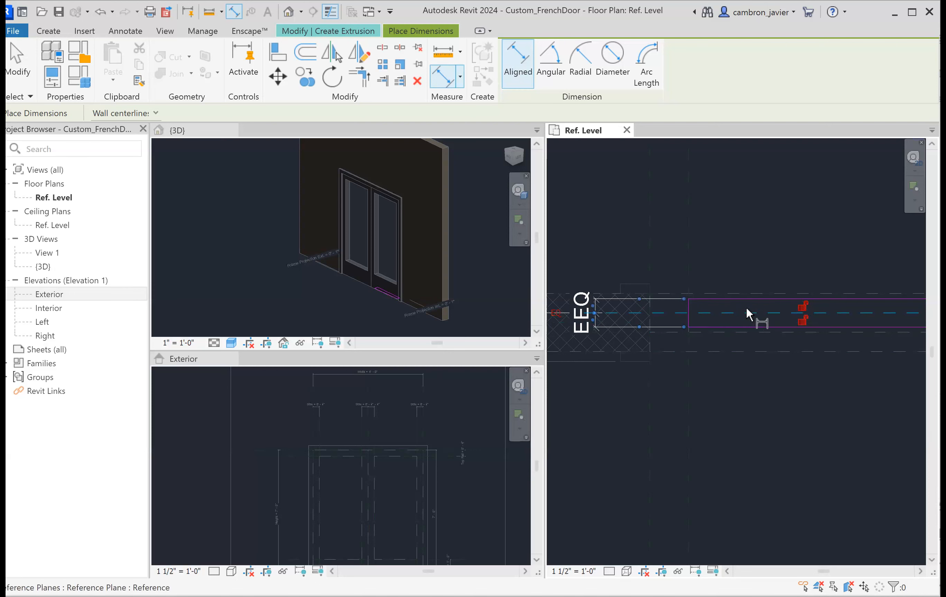
{"action": "scroll", "coordinate": [719, 320], "scroll_direction": "up", "scroll_amount": 2}
{"action": "scroll", "coordinate": [720, 320], "scroll_direction": "up", "scroll_amount": 1}
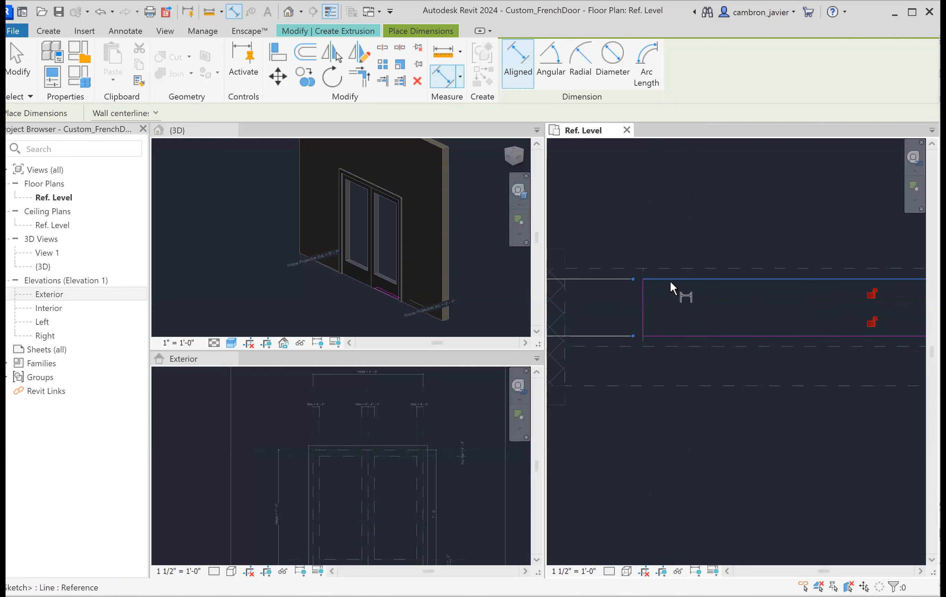
{"action": "middle_click_drag", "start_coordinate": [672, 288], "coordinate": [739, 297]}
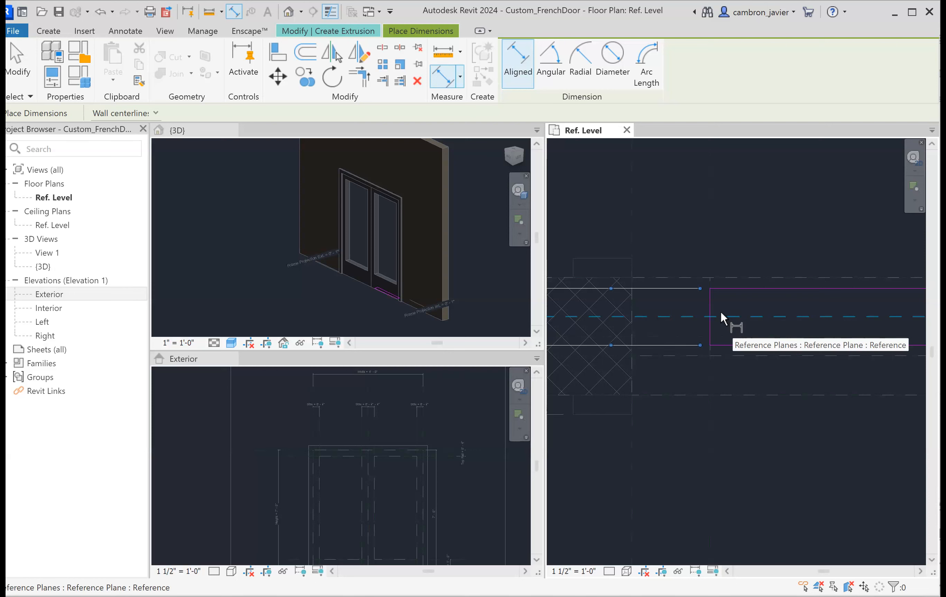
{"action": "scroll", "coordinate": [720, 310], "scroll_direction": "down", "scroll_amount": 1}
{"action": "middle_click_drag", "start_coordinate": [751, 313], "coordinate": [802, 303]}
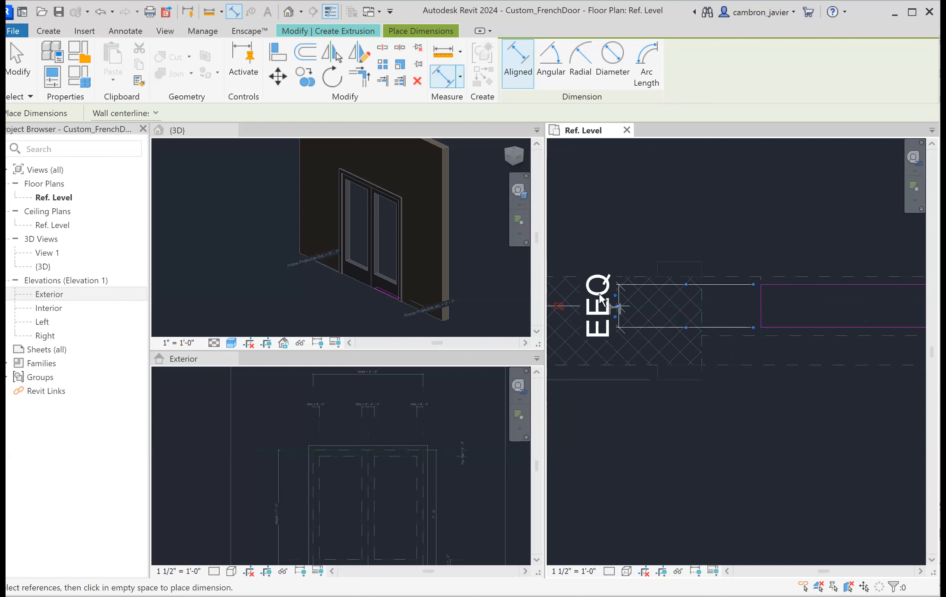
{"action": "left_click", "coordinate": [805, 285]}
{"action": "left_click", "coordinate": [796, 338]}
{"action": "scroll", "coordinate": [796, 341], "scroll_direction": "up", "scroll_amount": 2}
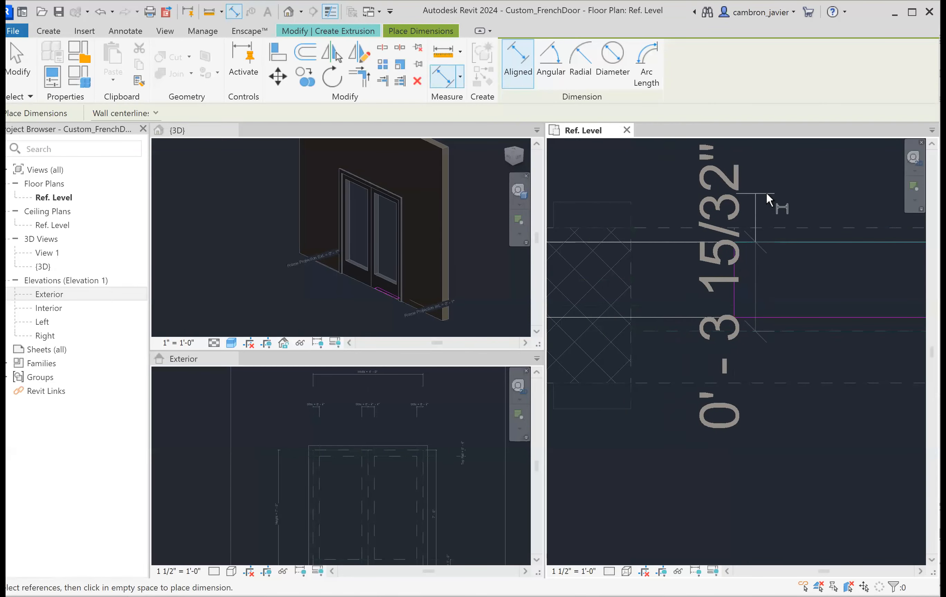
{"action": "key", "text": "Escape"}
{"action": "key", "text": "Escape"}
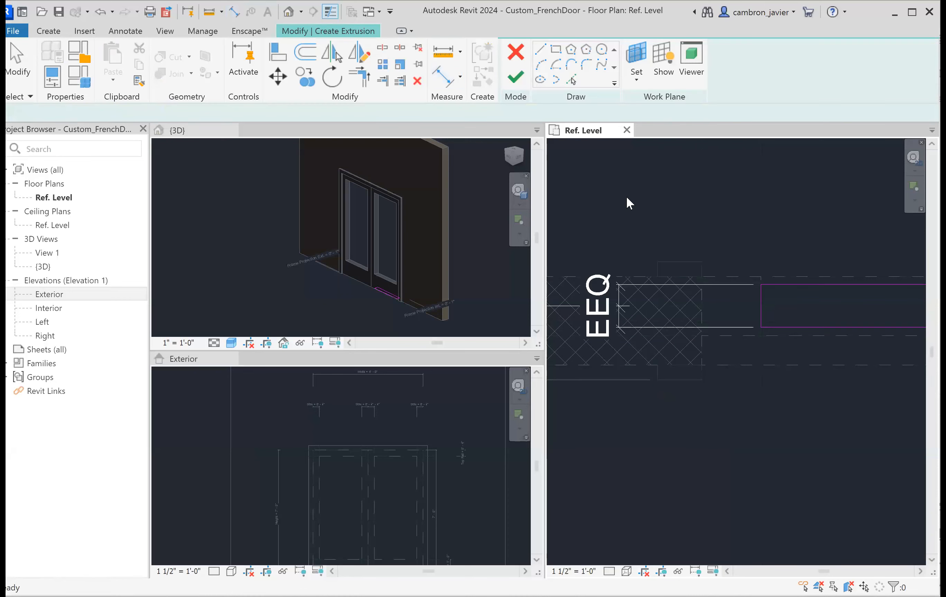
Dimension the overall thickness between the rectangle's two long edges, placing the dimension beside the rectangle's EQ dimension
{"action": "left_click", "coordinate": [442, 77]}
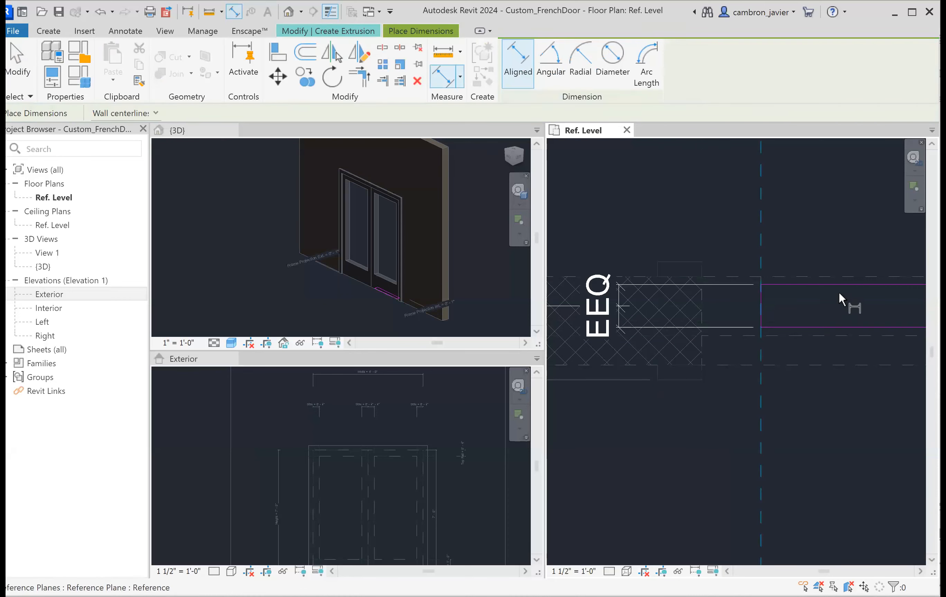
{"action": "scroll", "coordinate": [839, 291], "scroll_direction": "up", "scroll_amount": 4}
{"action": "left_click", "coordinate": [794, 274]}
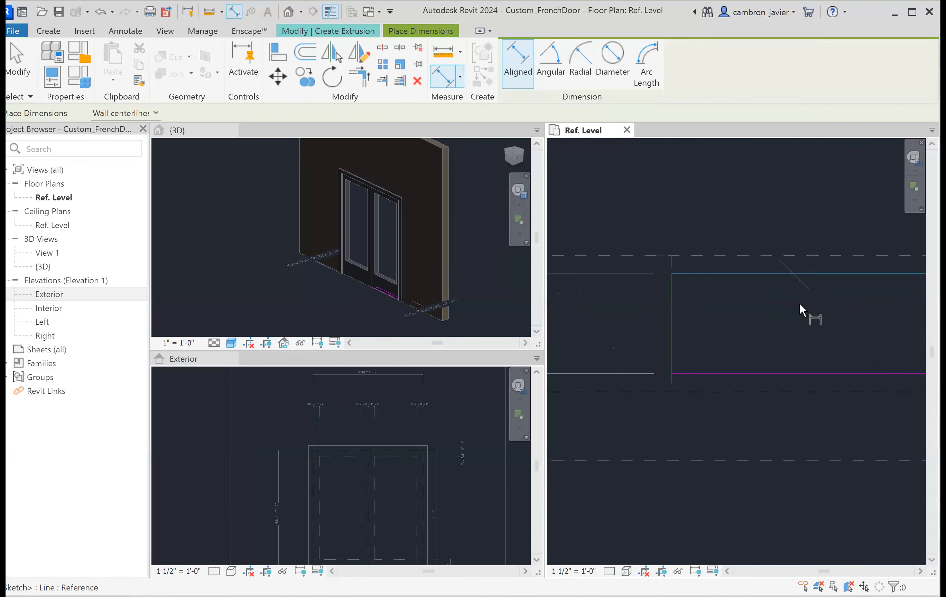
{"action": "left_click", "coordinate": [793, 373]}
{"action": "scroll", "coordinate": [797, 261], "scroll_direction": "down", "scroll_amount": 2}
{"action": "middle_click_drag", "start_coordinate": [824, 279], "coordinate": [861, 305]}
{"action": "scroll", "coordinate": [651, 239], "scroll_direction": "down", "scroll_amount": 1}
{"action": "middle_click_drag", "start_coordinate": [683, 262], "coordinate": [715, 287]}
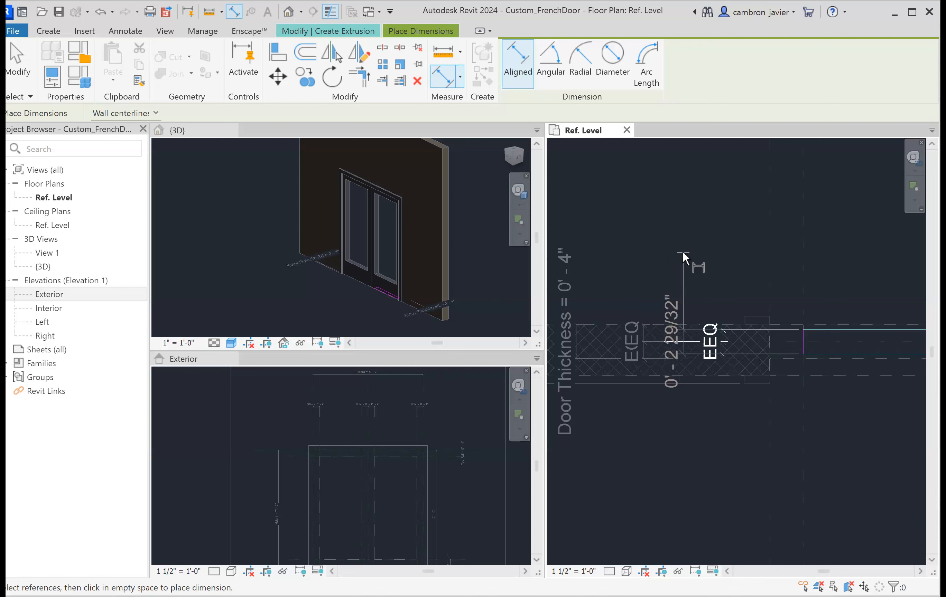
{"action": "left_click", "coordinate": [681, 259]}
{"action": "key", "text": "Escape"}
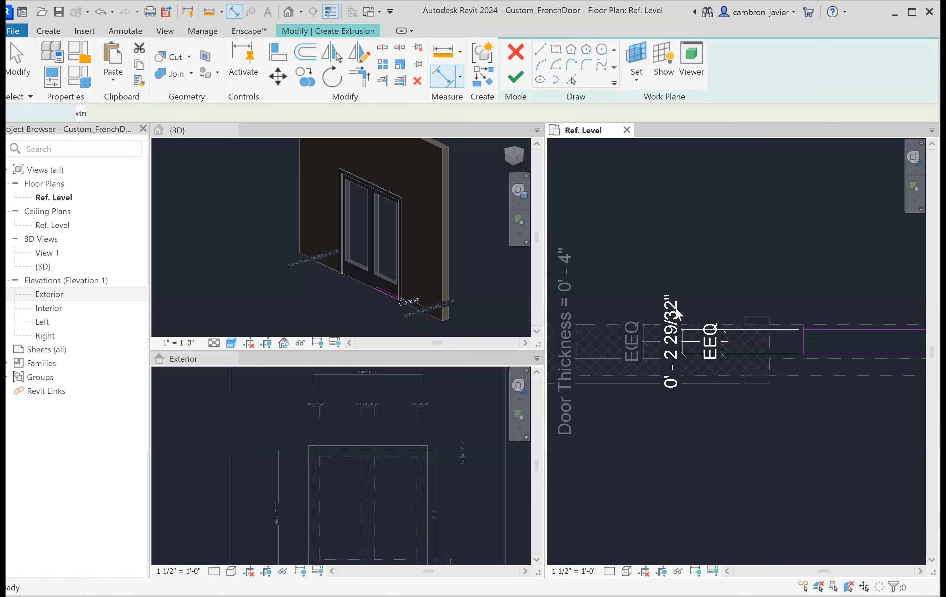
Label the overall thickness dimension with a new type family parameter named Glass Thickness, grouped under Dimensions
{"action": "scroll", "coordinate": [675, 308], "scroll_direction": "up", "scroll_amount": 2}
{"action": "left_click", "coordinate": [675, 313]}
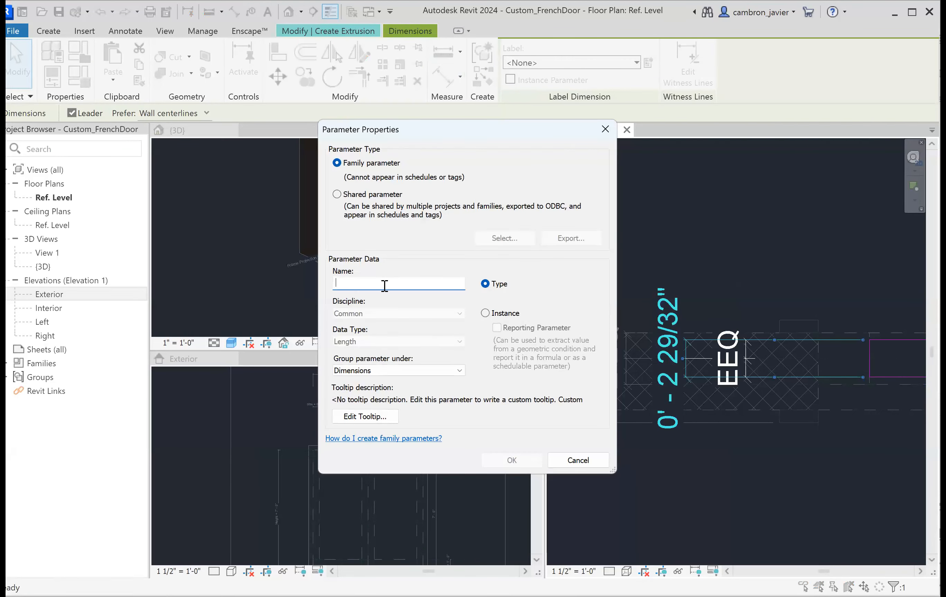
{"action": "type", "text": "Glass Thickne"}
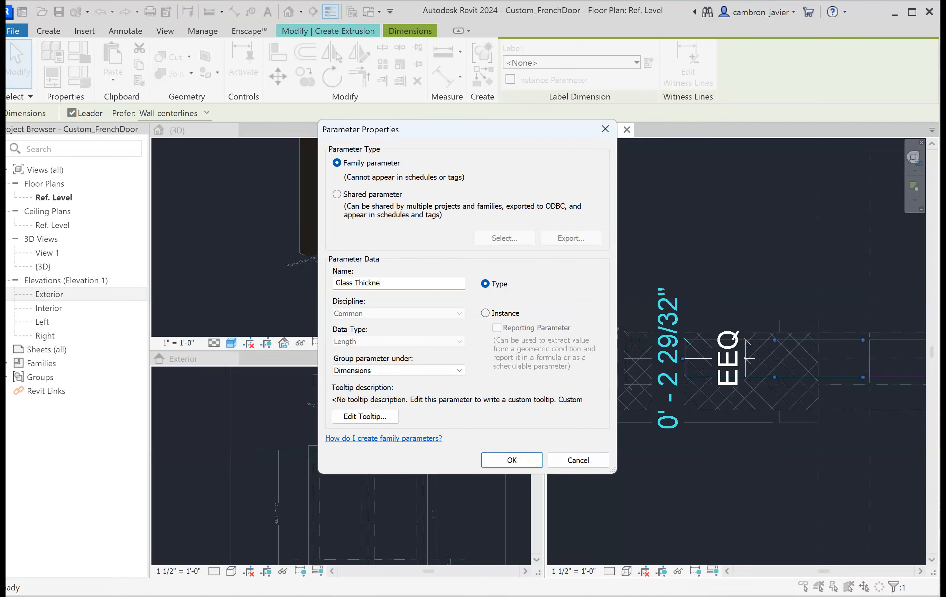
{"action": "left_click", "coordinate": [512, 461]}
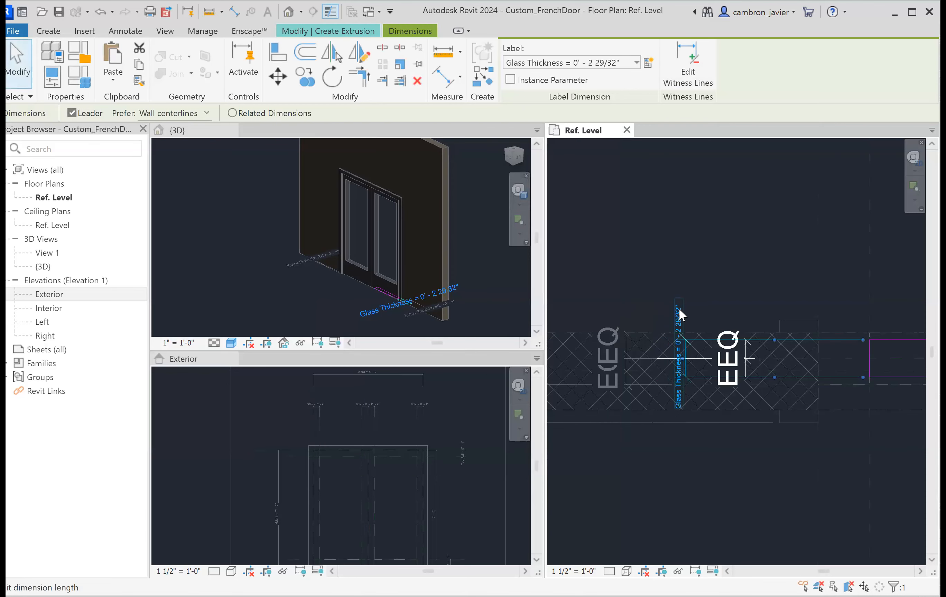
Set the Glass Thickness dimension to 0' 0 3/4" and deselect it
{"action": "left_click", "coordinate": [677, 310]}
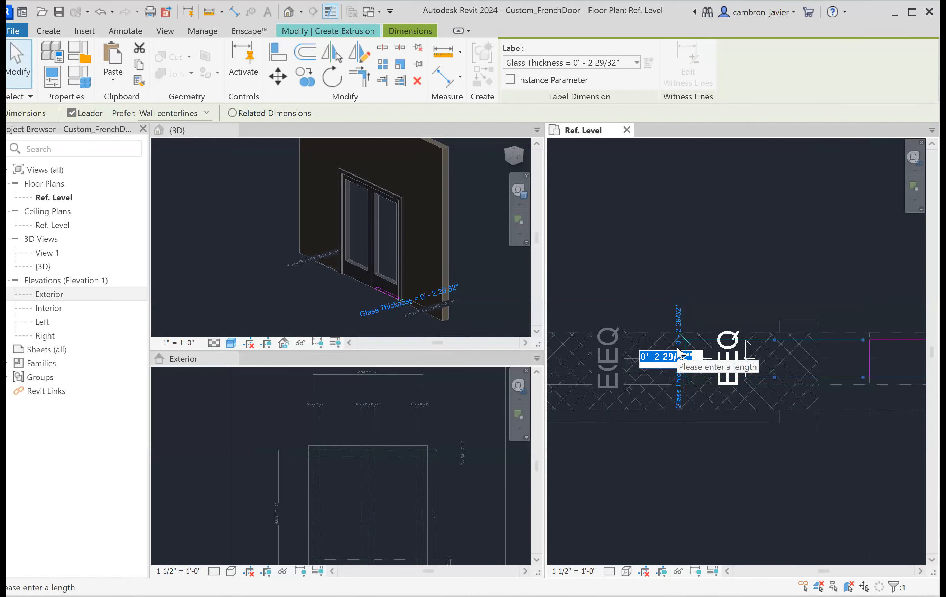
{"action": "type", "text": "0 0 3/4"}
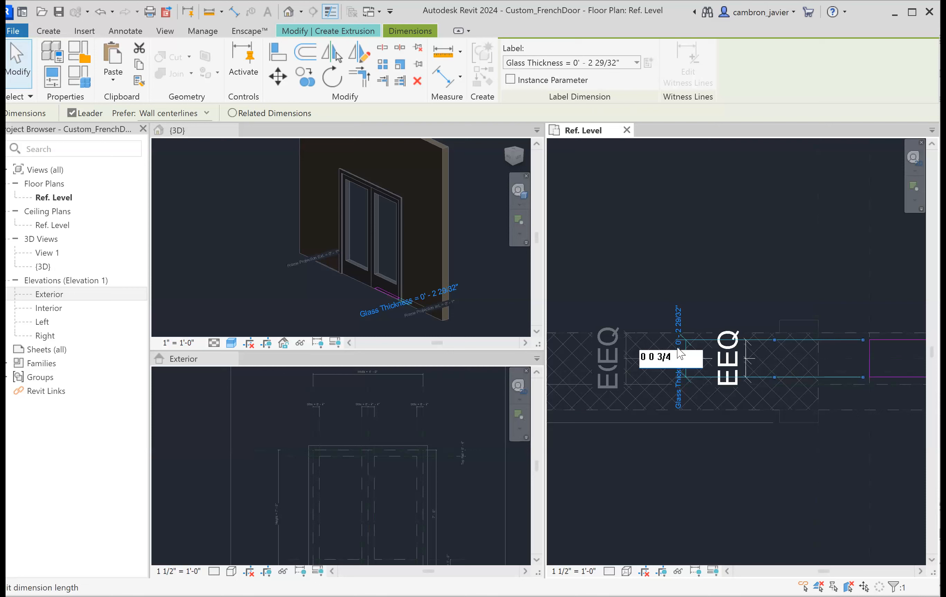
{"action": "key", "text": "Return"}
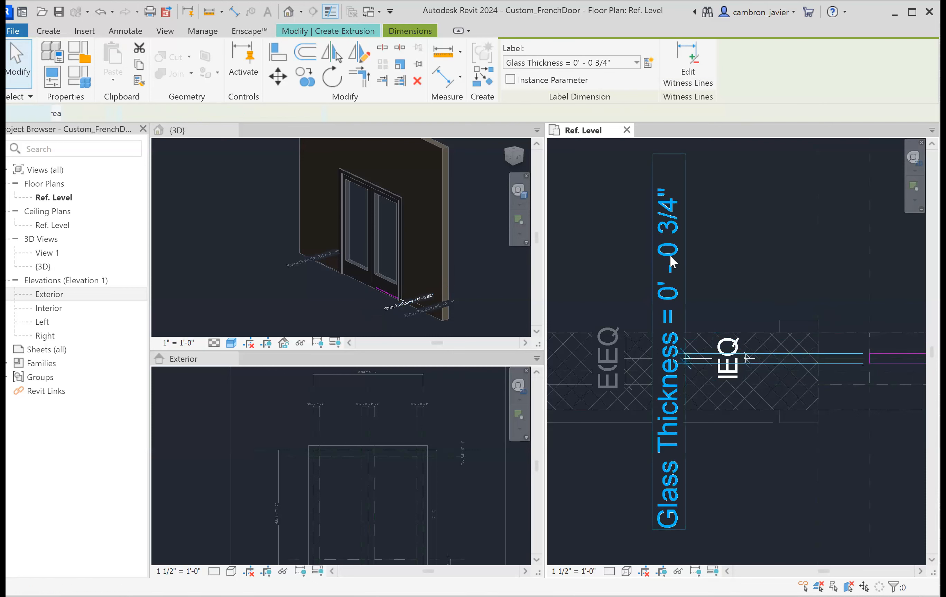
{"action": "left_click", "coordinate": [756, 385]}
Finish the glass extrusion sketch across the leaf opening
{"action": "scroll", "coordinate": [838, 276], "scroll_direction": "up", "scroll_amount": 1}
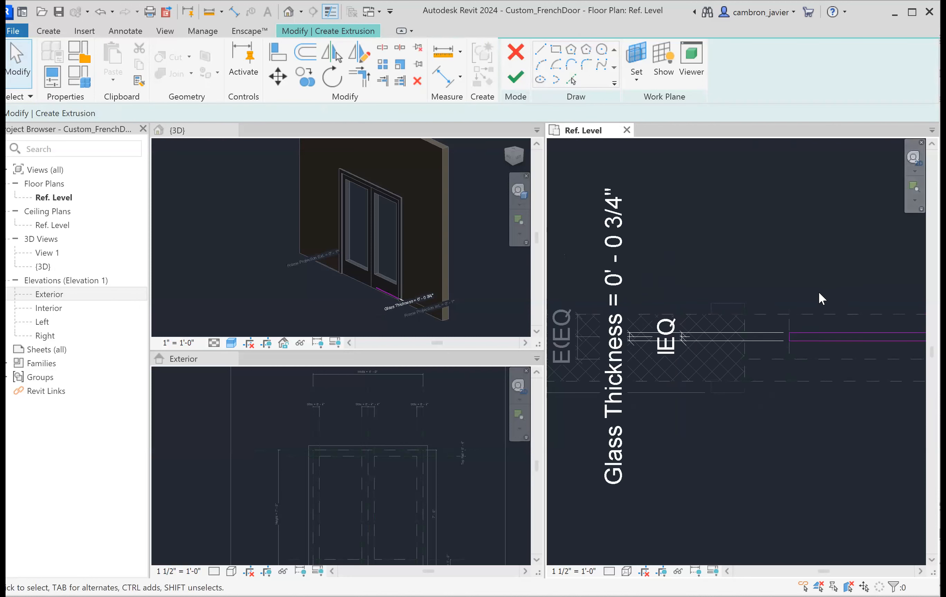
{"action": "middle_click_drag", "start_coordinate": [846, 282], "coordinate": [722, 294]}
{"action": "scroll", "coordinate": [704, 280], "scroll_direction": "down", "scroll_amount": 1}
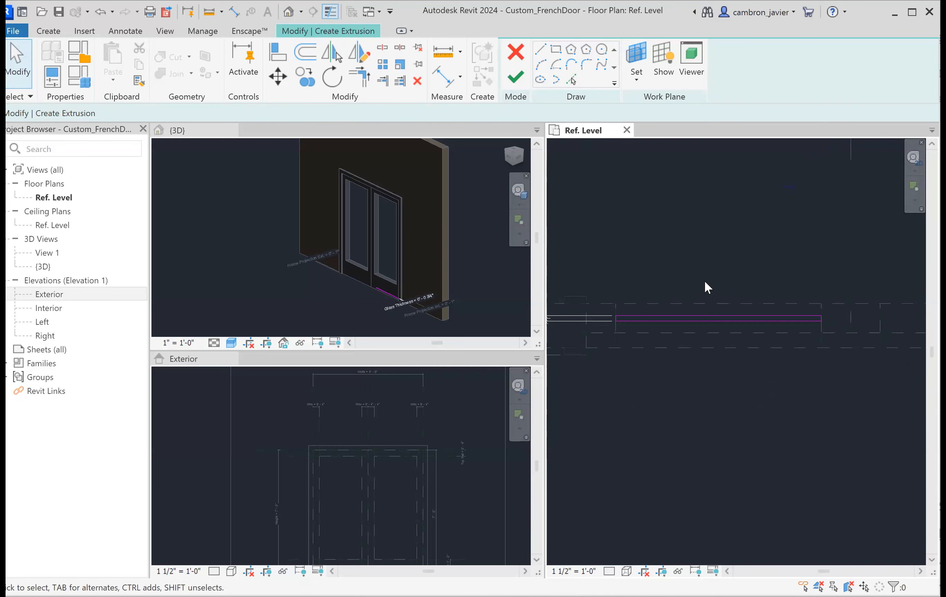
{"action": "left_click", "coordinate": [515, 79]}
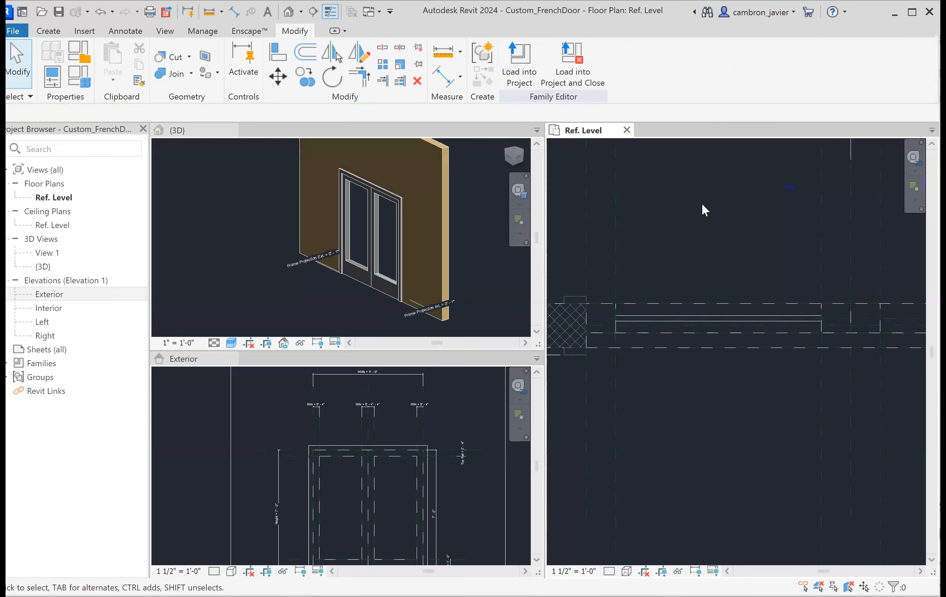
Select the glass extrusion in plan and examine how it sits at the base of the leaf opening in 3D
{"action": "scroll", "coordinate": [639, 318], "scroll_direction": "up", "scroll_amount": 1}
{"action": "scroll", "coordinate": [638, 318], "scroll_direction": "up", "scroll_amount": 1}
{"action": "left_click", "coordinate": [636, 318]}
{"action": "left_click", "coordinate": [658, 236]}
{"action": "left_click", "coordinate": [655, 316]}
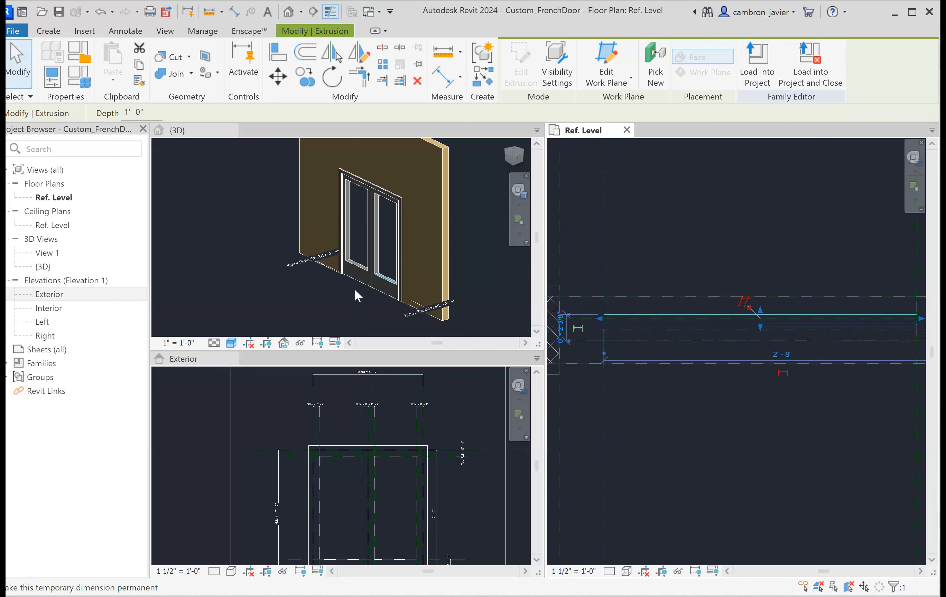
{"action": "scroll", "coordinate": [388, 255], "scroll_direction": "up", "scroll_amount": 4}
{"action": "scroll", "coordinate": [385, 239], "scroll_direction": "down", "scroll_amount": 1}
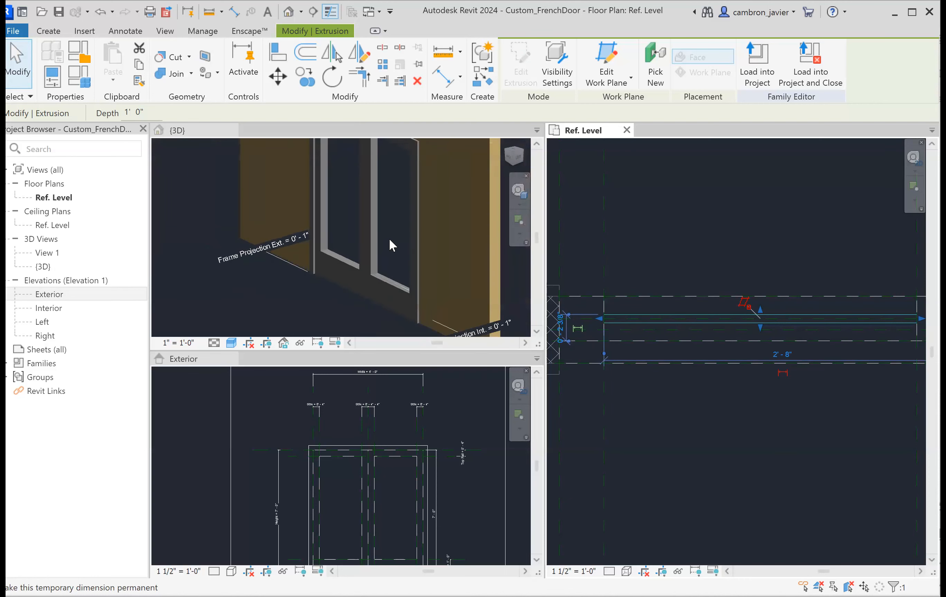
{"action": "scroll", "coordinate": [370, 480], "scroll_direction": "down", "scroll_amount": 2}
{"action": "scroll", "coordinate": [376, 519], "scroll_direction": "up", "scroll_amount": 2}
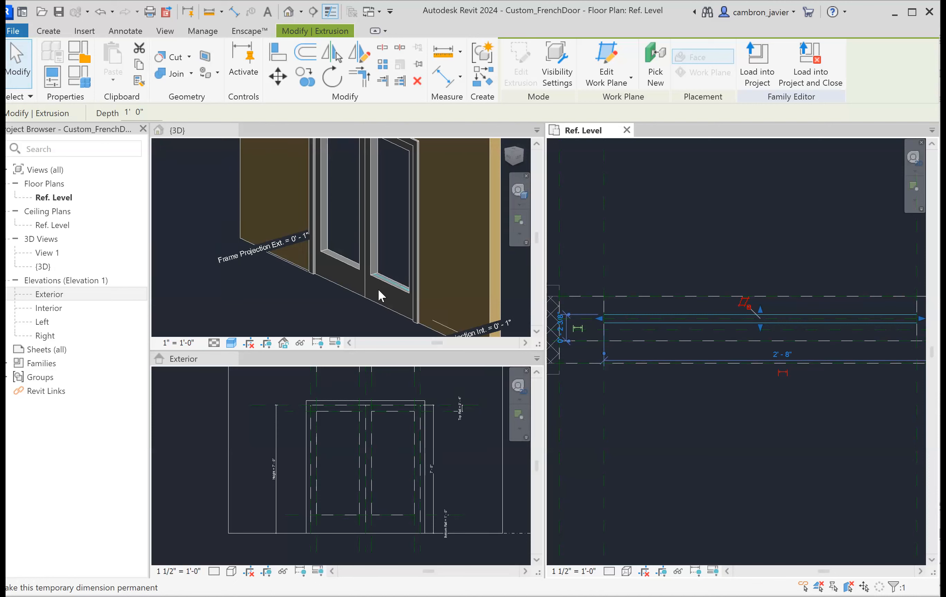
{"action": "scroll", "coordinate": [384, 282], "scroll_direction": "up", "scroll_amount": 3}
{"action": "scroll", "coordinate": [340, 249], "scroll_direction": "up", "scroll_amount": 3}
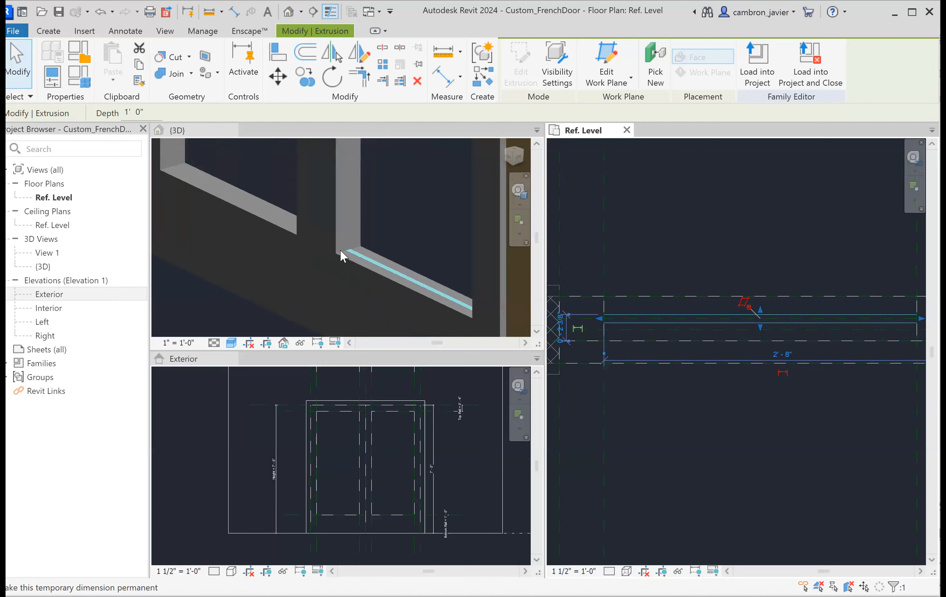
{"action": "scroll", "coordinate": [367, 264], "scroll_direction": "up", "scroll_amount": 1}
{"action": "scroll", "coordinate": [349, 252], "scroll_direction": "up", "scroll_amount": 2}
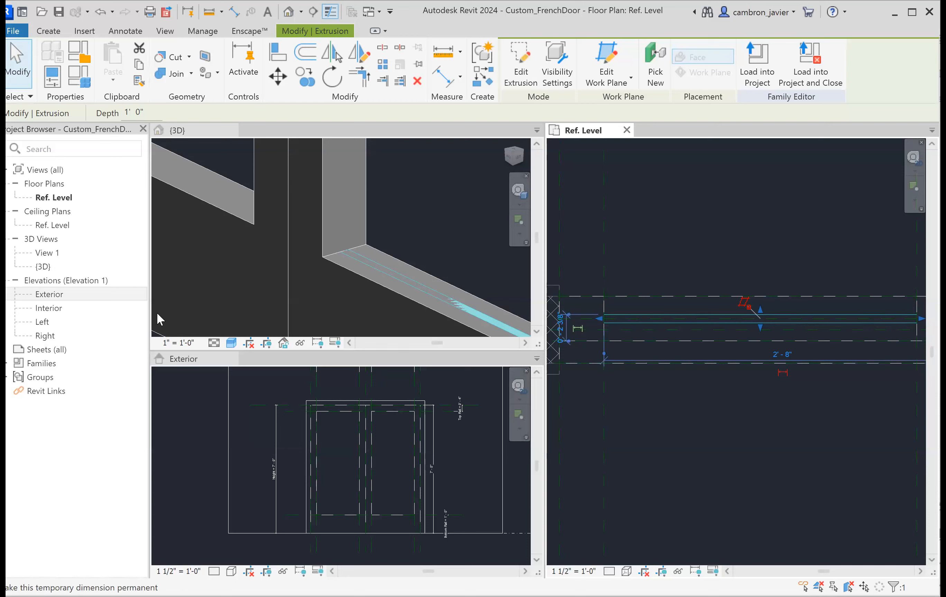
Reselect the glass extrusion in plan and locate it in the 3D view and the exterior elevation
{"action": "scroll", "coordinate": [396, 451], "scroll_direction": "up", "scroll_amount": 1}
{"action": "left_click", "coordinate": [721, 240]}
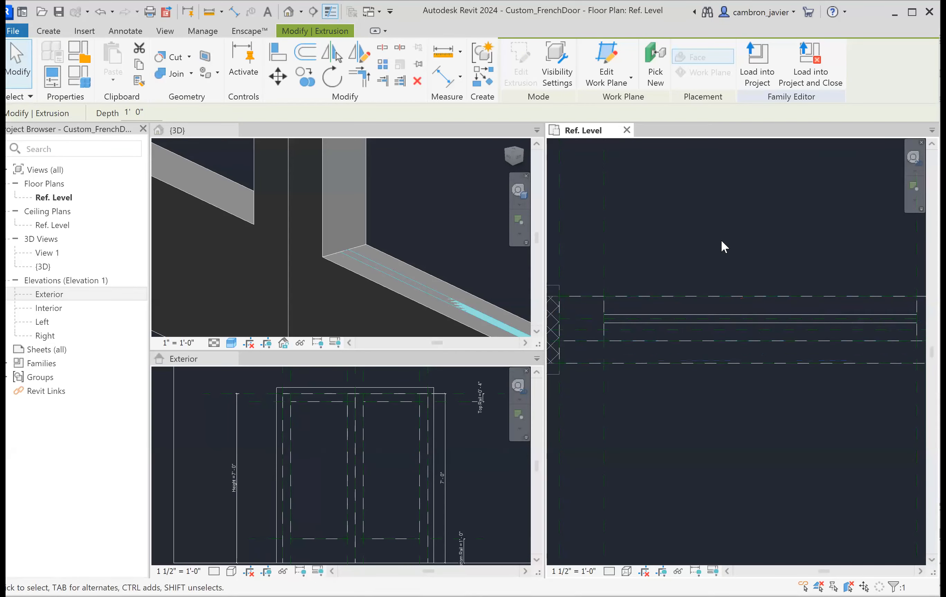
{"action": "left_click", "coordinate": [691, 317]}
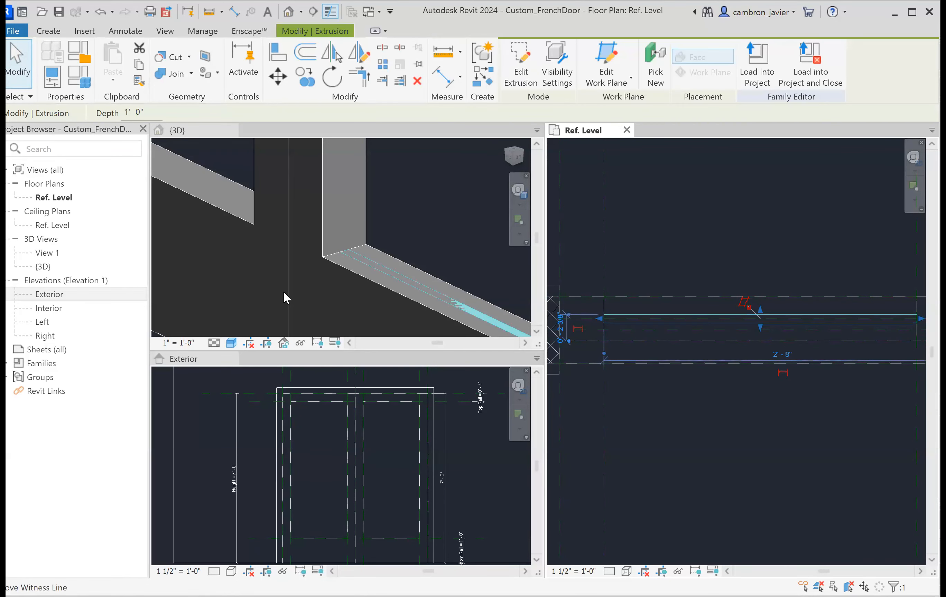
{"action": "scroll", "coordinate": [398, 288], "scroll_direction": "down", "scroll_amount": 2}
{"action": "scroll", "coordinate": [392, 494], "scroll_direction": "down", "scroll_amount": 3}
{"action": "scroll", "coordinate": [387, 508], "scroll_direction": "up", "scroll_amount": 5}
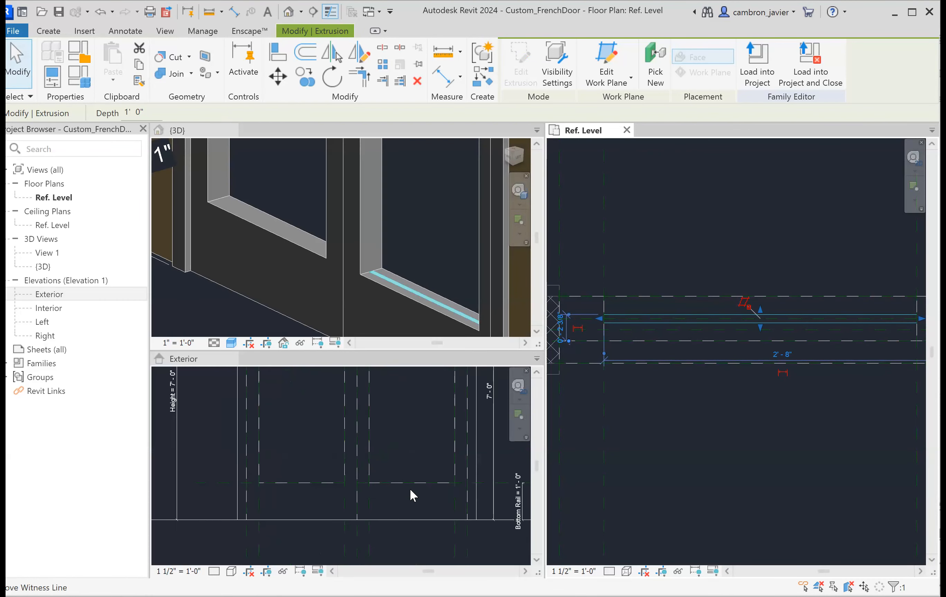
{"action": "scroll", "coordinate": [411, 462], "scroll_direction": "up", "scroll_amount": 1}
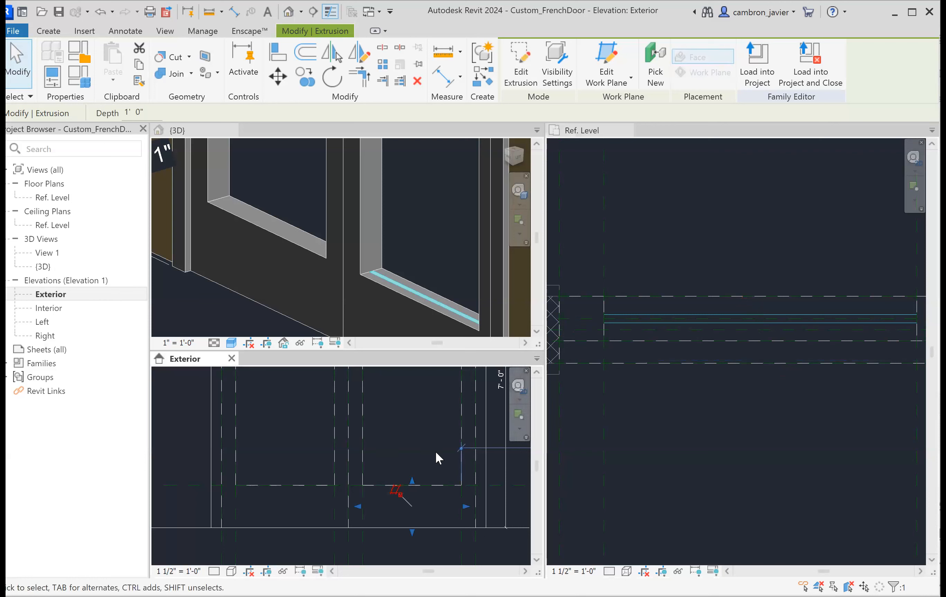
Select the glass extrusion in the exterior elevation and stretch its top edge up into the leaf opening
{"action": "left_click", "coordinate": [414, 464]}
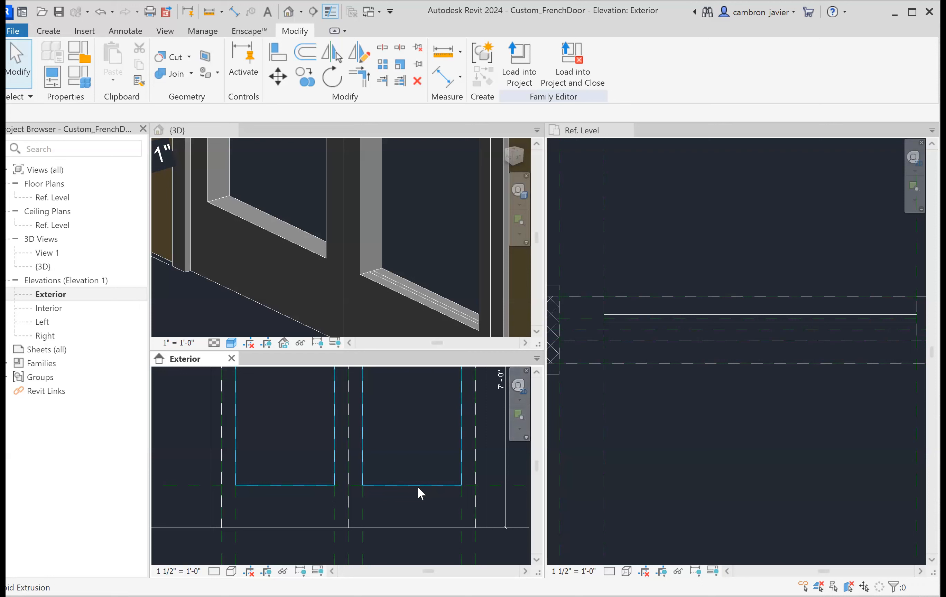
{"action": "key", "text": "Tab"}
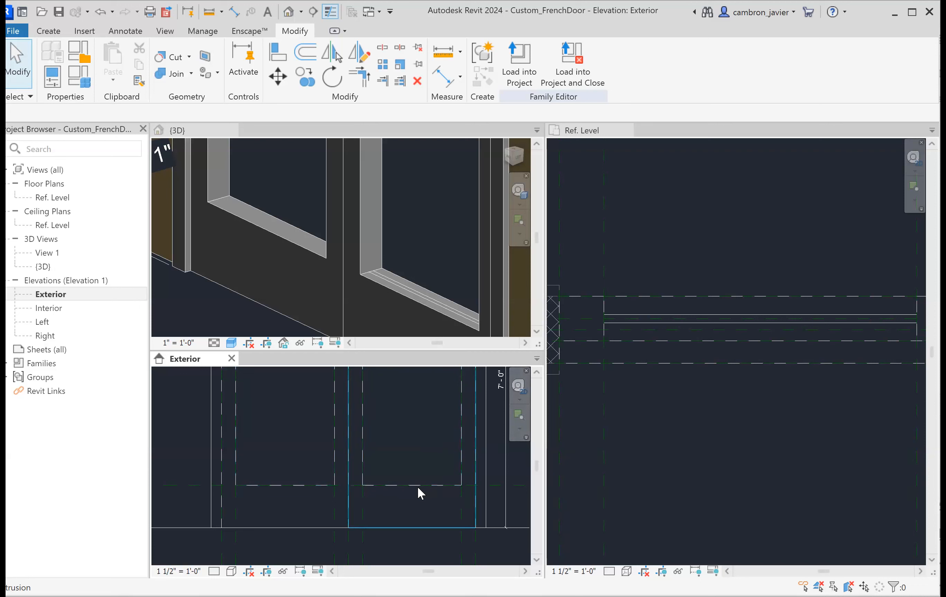
{"action": "key", "text": "Tab"}
{"action": "left_click", "coordinate": [420, 493]}
{"action": "left_click_drag", "start_coordinate": [413, 486], "coordinate": [415, 403]}
{"action": "left_click", "coordinate": [312, 443]}
{"action": "scroll", "coordinate": [382, 448], "scroll_direction": "down", "scroll_amount": 1}
{"action": "middle_click_drag", "start_coordinate": [382, 448], "coordinate": [401, 496]}
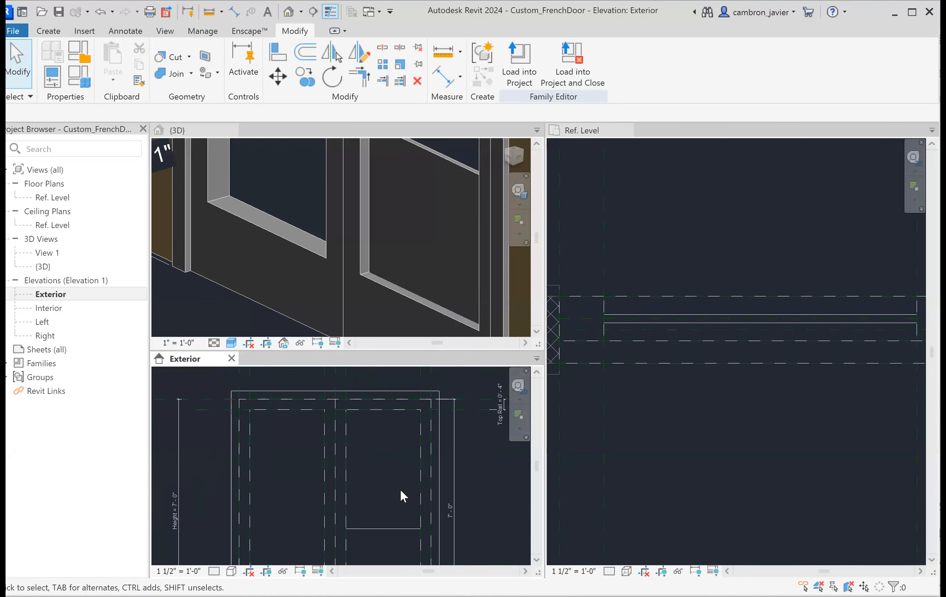
Align the glass extrusion's top edge with the Top Rail reference plane and lock the alignment
{"action": "key", "text": "a"}
{"action": "key", "text": "l"}
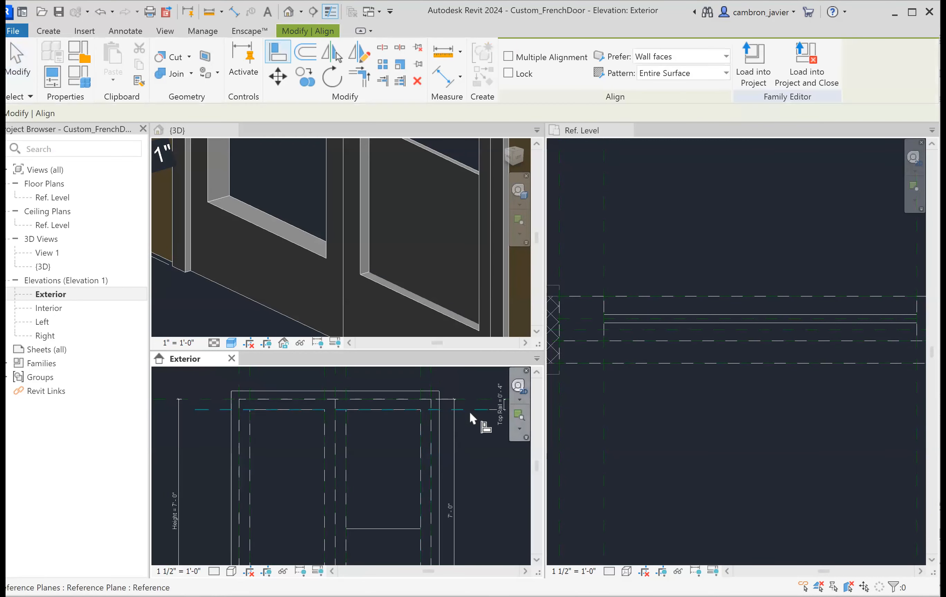
{"action": "left_click", "coordinate": [393, 528]}
{"action": "left_click", "coordinate": [352, 401]}
{"action": "scroll", "coordinate": [398, 478], "scroll_direction": "down", "scroll_amount": 2}
{"action": "middle_click_drag", "start_coordinate": [397, 476], "coordinate": [372, 359]}
{"action": "scroll", "coordinate": [377, 431], "scroll_direction": "up", "scroll_amount": 2}
{"action": "middle_click_drag", "start_coordinate": [393, 495], "coordinate": [429, 593]}
{"action": "scroll", "coordinate": [367, 464], "scroll_direction": "down", "scroll_amount": 2}
{"action": "key", "text": "Escape"}
{"action": "key", "text": "Escape"}
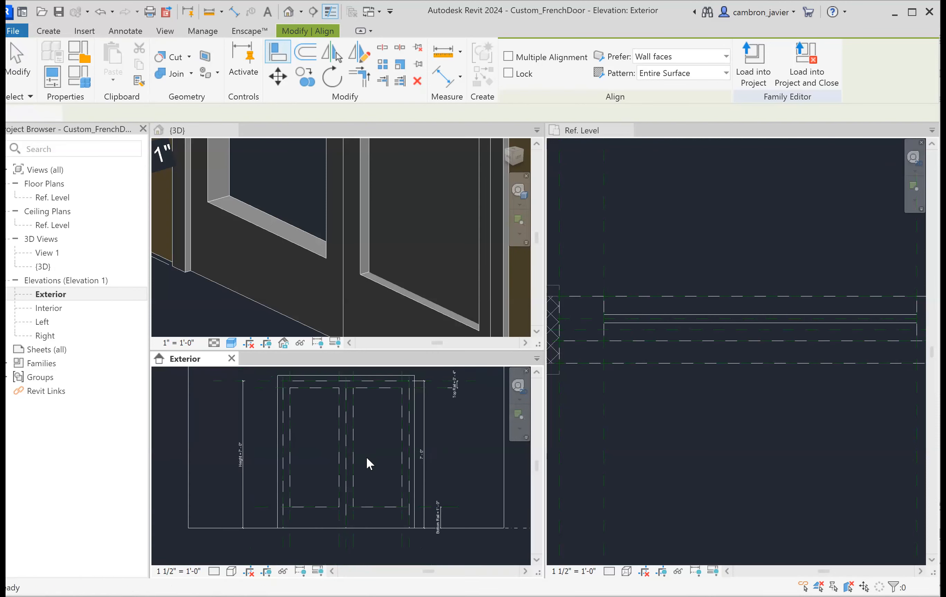
Select the glass extrusion in the exterior elevation and stretch its bottom edge up above the bottom rail
{"action": "middle_click_drag", "start_coordinate": [367, 463], "coordinate": [378, 526]}
{"action": "scroll", "coordinate": [374, 452], "scroll_direction": "up", "scroll_amount": 2}
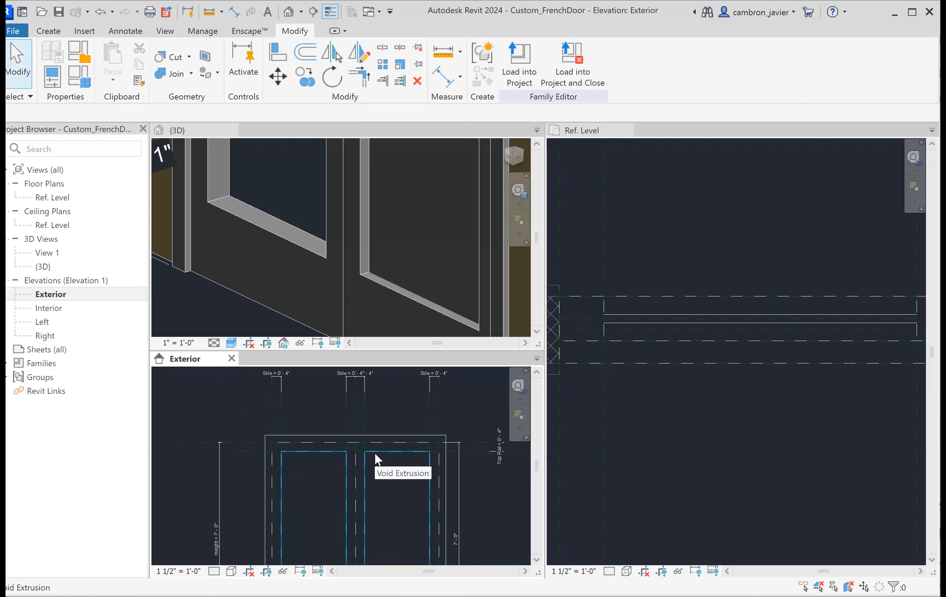
{"action": "key", "text": "Tab"}
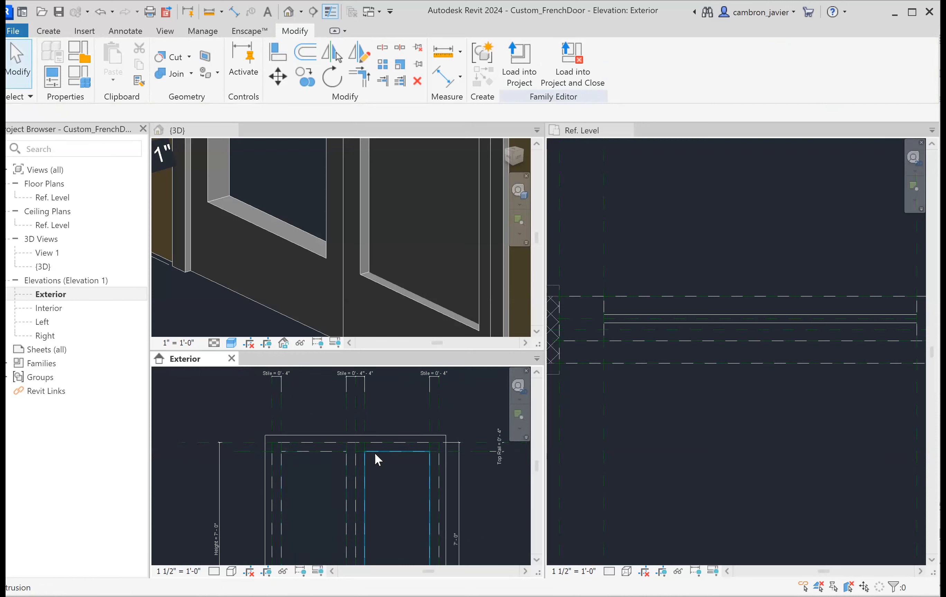
{"action": "left_click", "coordinate": [374, 452]}
{"action": "scroll", "coordinate": [375, 452], "scroll_direction": "down", "scroll_amount": 3}
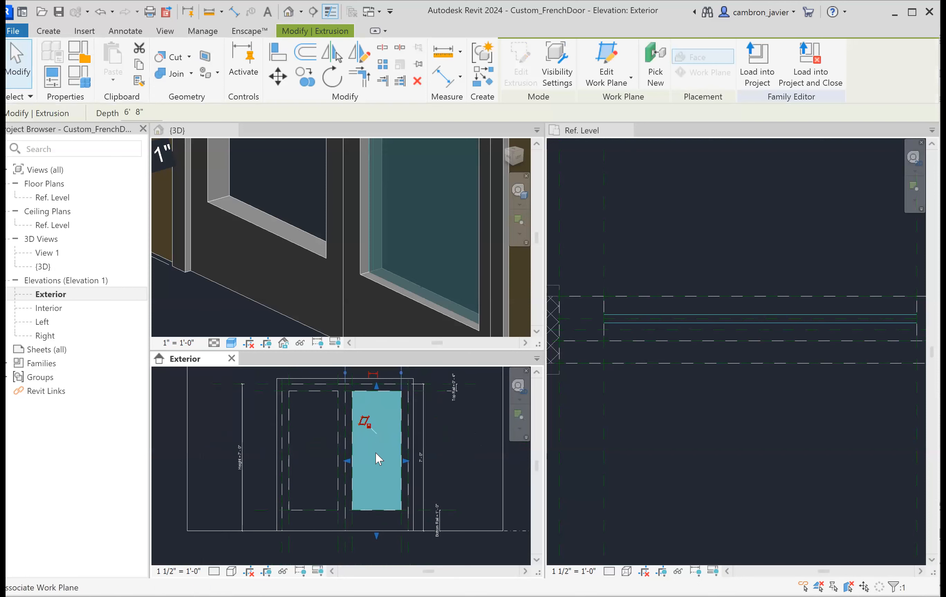
{"action": "scroll", "coordinate": [376, 535], "scroll_direction": "up", "scroll_amount": 2}
{"action": "left_click_drag", "start_coordinate": [376, 529], "coordinate": [380, 445]}
{"action": "left_click", "coordinate": [387, 482]}
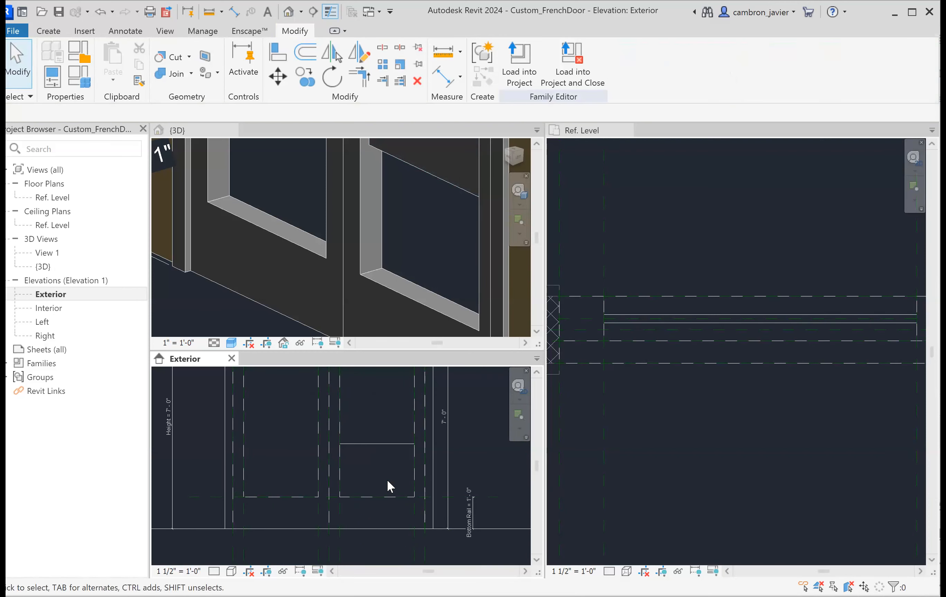
Align the glass extrusion's bottom edge with the Bottom Rail reference plane and lock the alignment
{"action": "middle_click_drag", "start_coordinate": [387, 482], "coordinate": [373, 542]}
{"action": "left_click", "coordinate": [373, 505]}
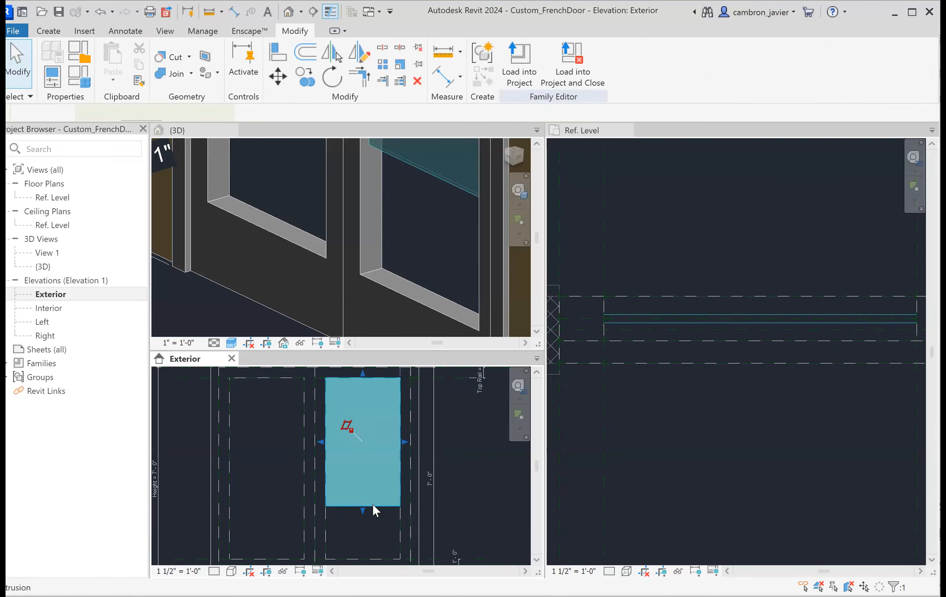
{"action": "scroll", "coordinate": [373, 504], "scroll_direction": "down", "scroll_amount": 2}
{"action": "middle_click_drag", "start_coordinate": [455, 508], "coordinate": [420, 473]}
{"action": "left_click", "coordinate": [418, 467]}
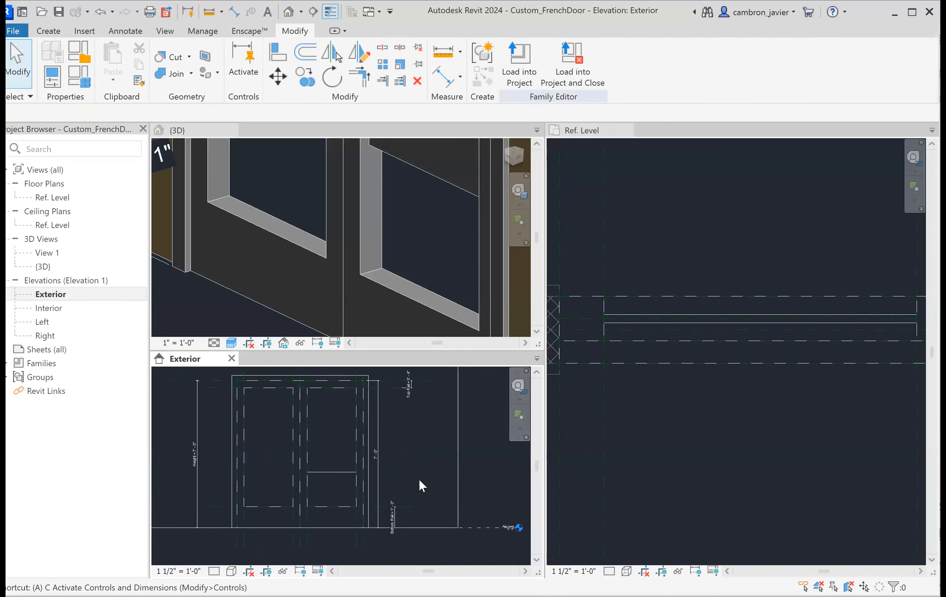
{"action": "key", "text": "a"}
{"action": "key", "text": "l"}
{"action": "left_click", "coordinate": [409, 507]}
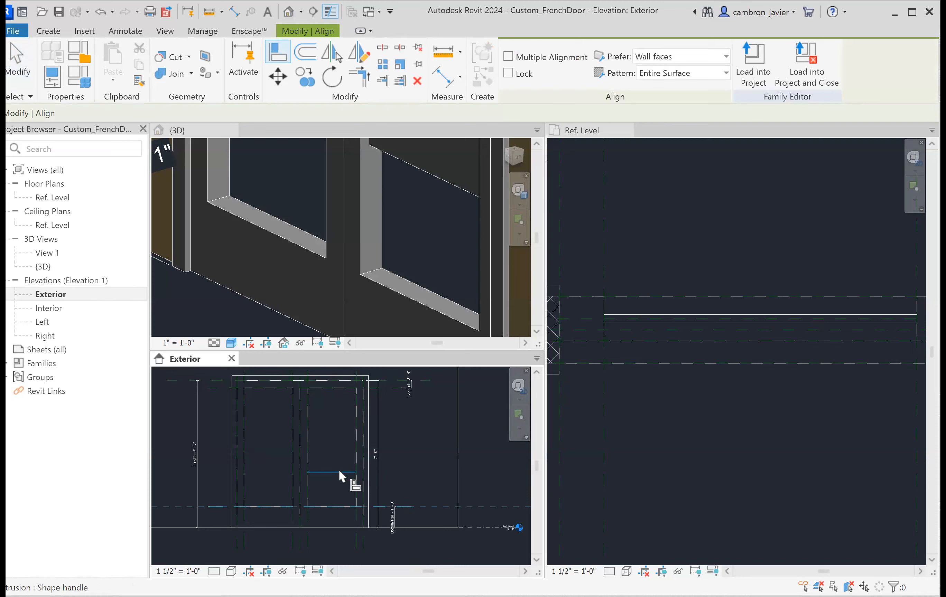
{"action": "left_click", "coordinate": [338, 470]}
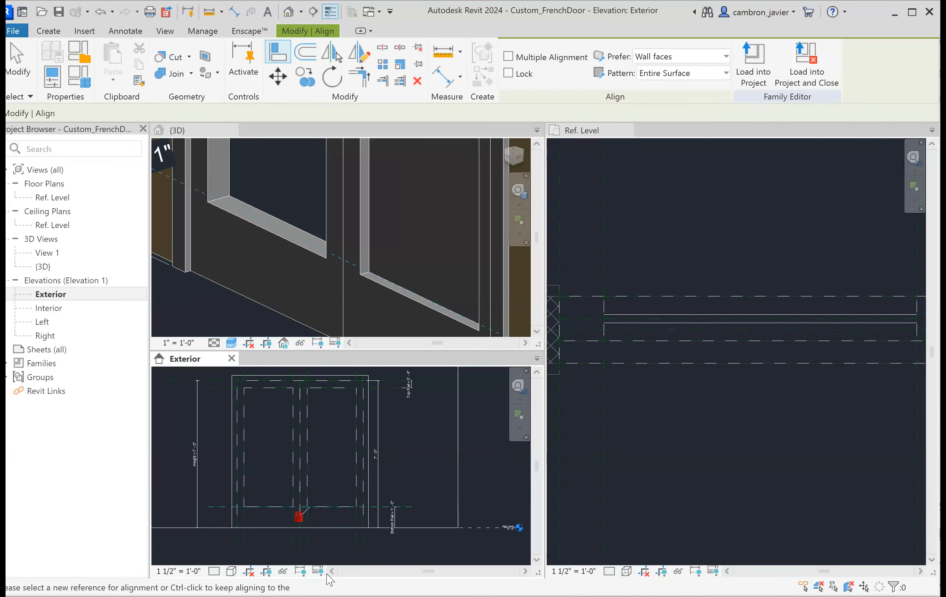
{"action": "middle_click_drag", "start_coordinate": [432, 506], "coordinate": [456, 494]}
{"action": "key", "text": "Escape"}
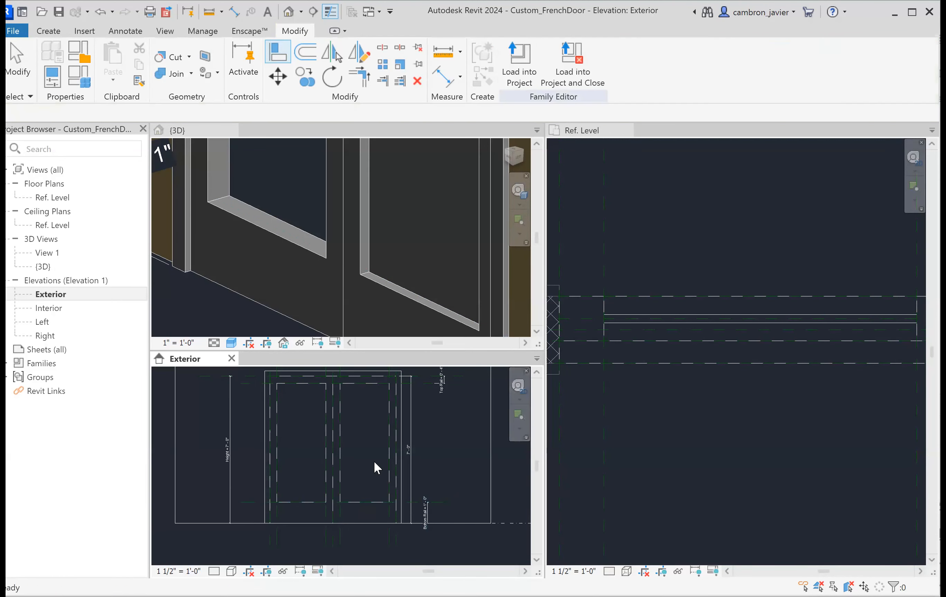
Test the glass extrusion's constraints by trying to stretch its top edge downward, and cancel the change
{"action": "left_click", "coordinate": [655, 312]}
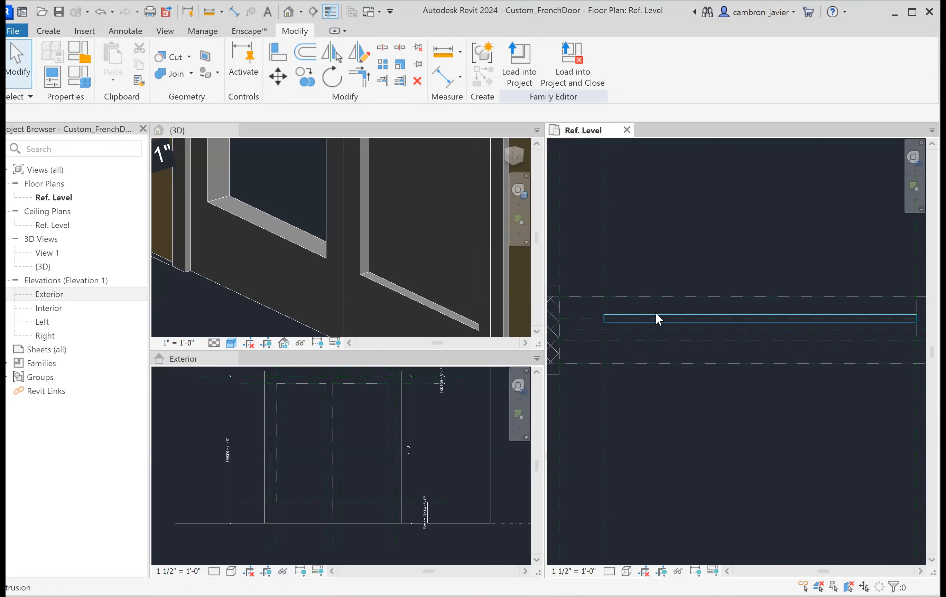
{"action": "left_click", "coordinate": [372, 409]}
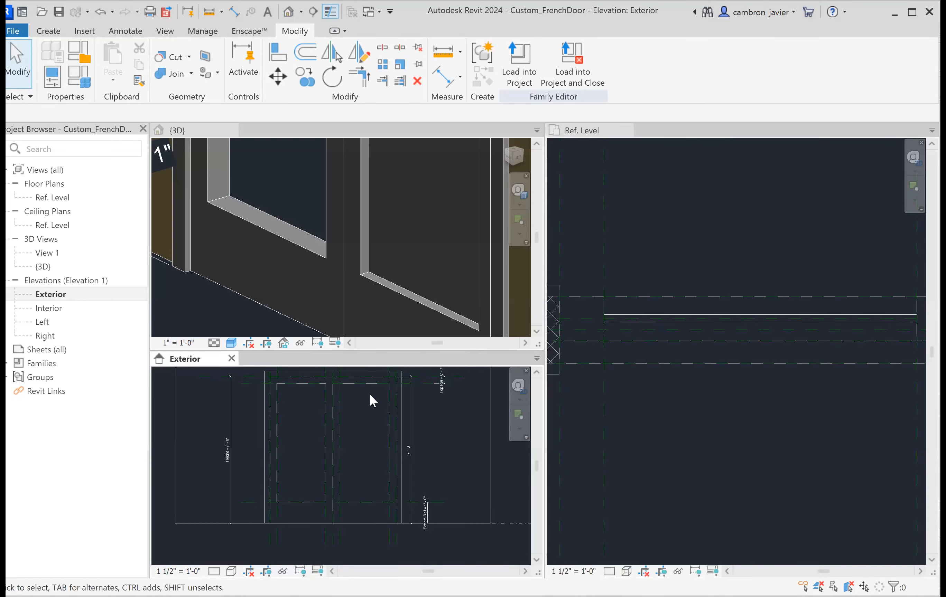
{"action": "left_click", "coordinate": [366, 382]}
{"action": "key", "text": "Escape"}
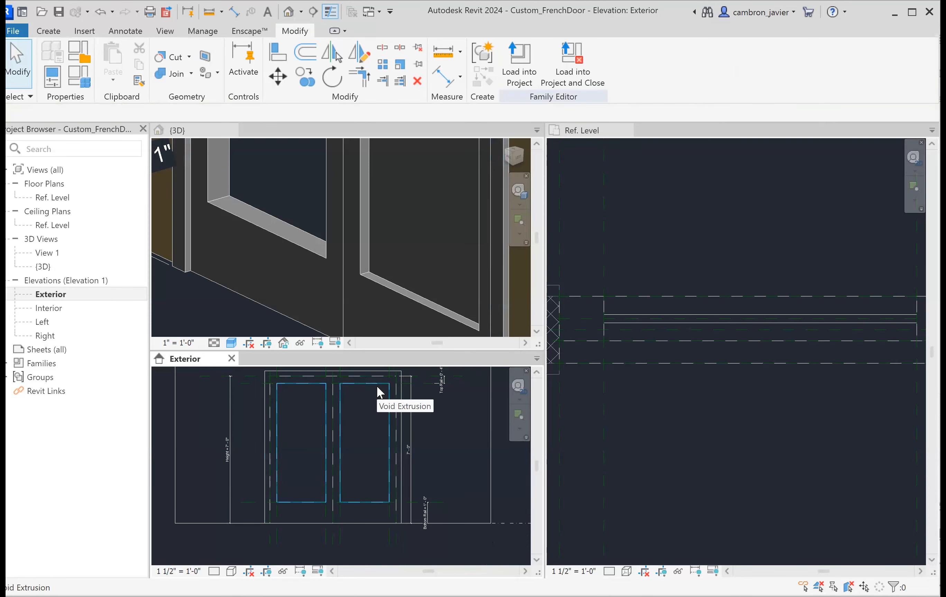
{"action": "left_click", "coordinate": [373, 390]}
{"action": "scroll", "coordinate": [362, 390], "scroll_direction": "up", "scroll_amount": 1}
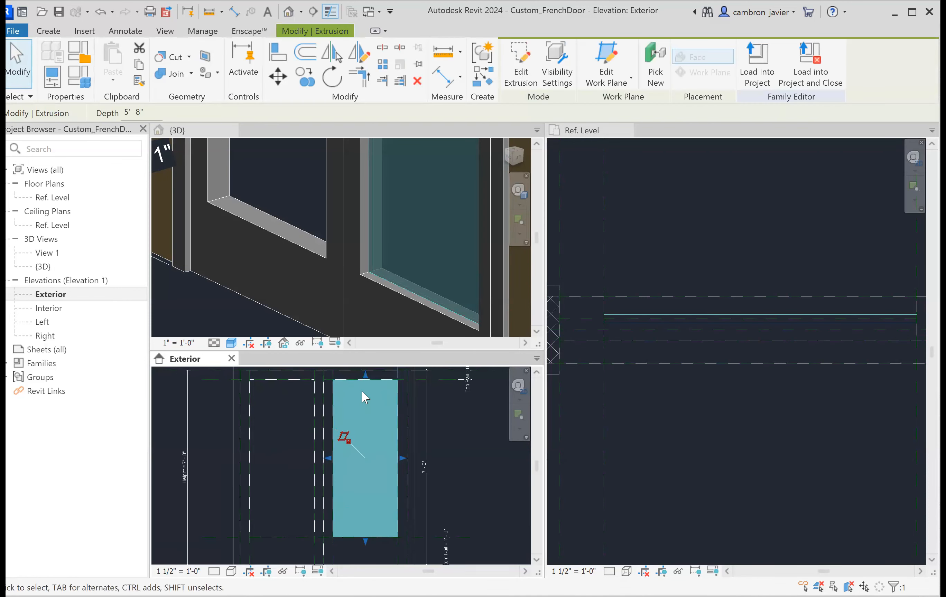
{"action": "middle_click_drag", "start_coordinate": [362, 391], "coordinate": [370, 427]}
{"action": "left_click_drag", "start_coordinate": [372, 414], "coordinate": [611, 560]}
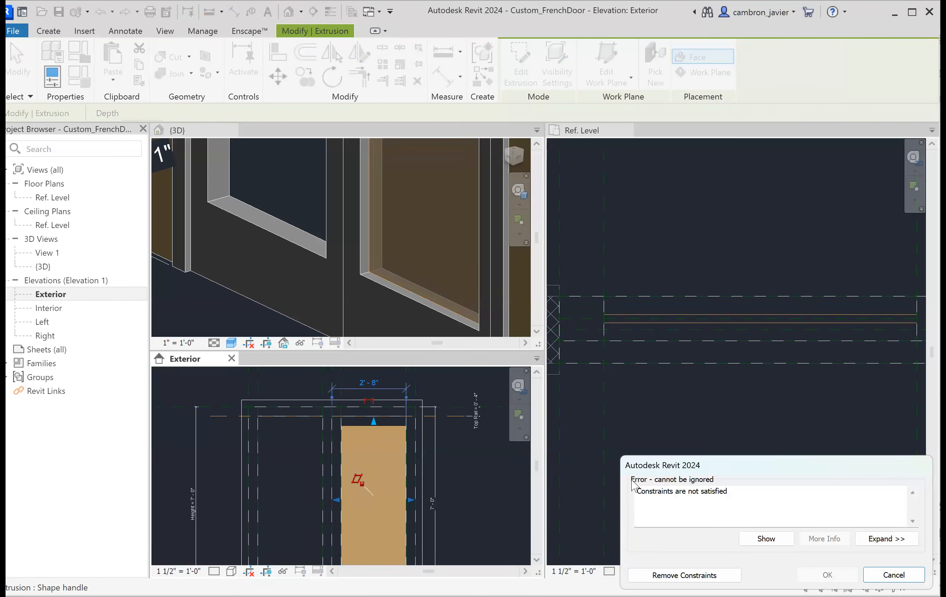
{"action": "left_click", "coordinate": [882, 578]}
{"action": "left_click", "coordinate": [689, 448]}
Examine the glass panel within the whole door in the 3D view
{"action": "scroll", "coordinate": [399, 255], "scroll_direction": "down", "scroll_amount": 4}
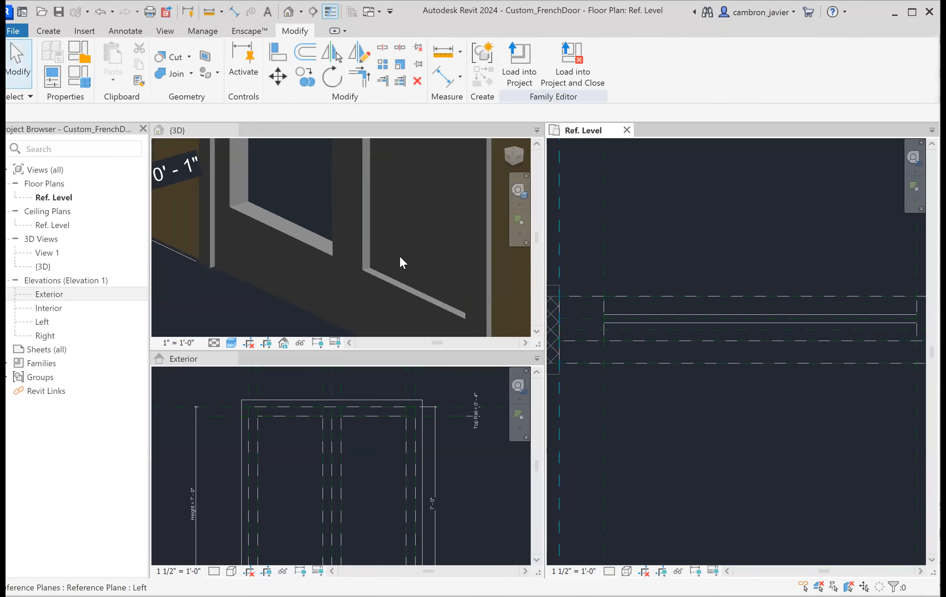
{"action": "left_click", "coordinate": [395, 296]}
{"action": "scroll", "coordinate": [379, 302], "scroll_direction": "down", "scroll_amount": 3}
{"action": "middle_click_drag", "start_coordinate": [377, 323], "coordinate": [374, 350]}
{"action": "scroll", "coordinate": [394, 265], "scroll_direction": "up", "scroll_amount": 2}
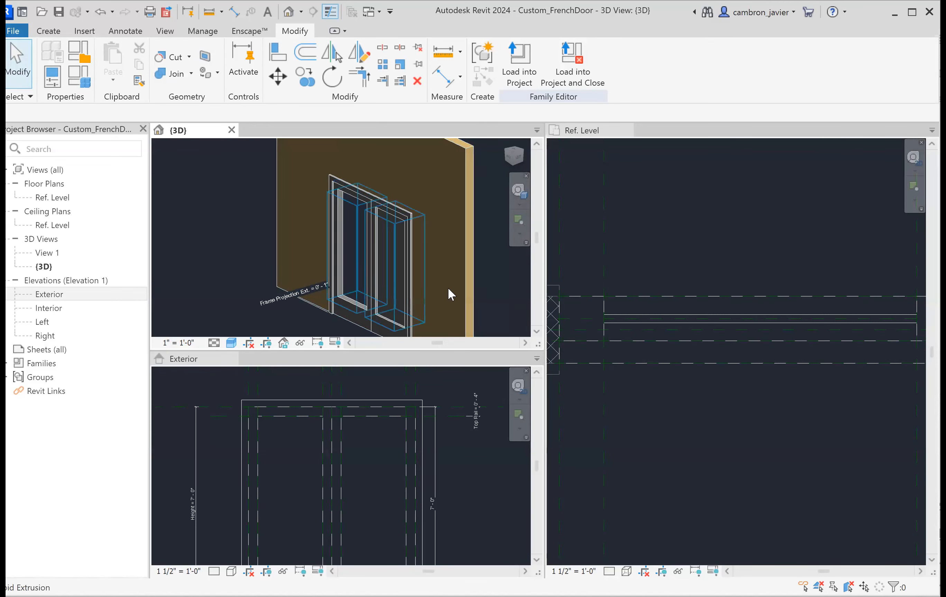
Start a new extrusion in plan and sketch a rectangle about 2 1/2" thick across the other leaf's opening
{"action": "scroll", "coordinate": [652, 322], "scroll_direction": "down", "scroll_amount": 2}
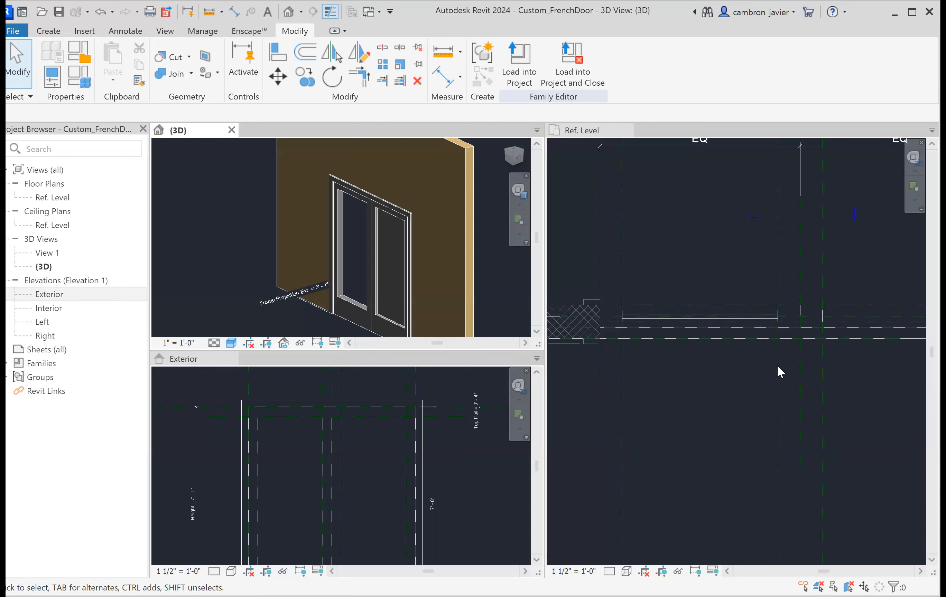
{"action": "scroll", "coordinate": [777, 365], "scroll_direction": "up", "scroll_amount": 1}
{"action": "left_click", "coordinate": [710, 364]}
{"action": "middle_click_drag", "start_coordinate": [710, 220], "coordinate": [589, 223]}
{"action": "middle_click_drag", "start_coordinate": [800, 277], "coordinate": [710, 258]}
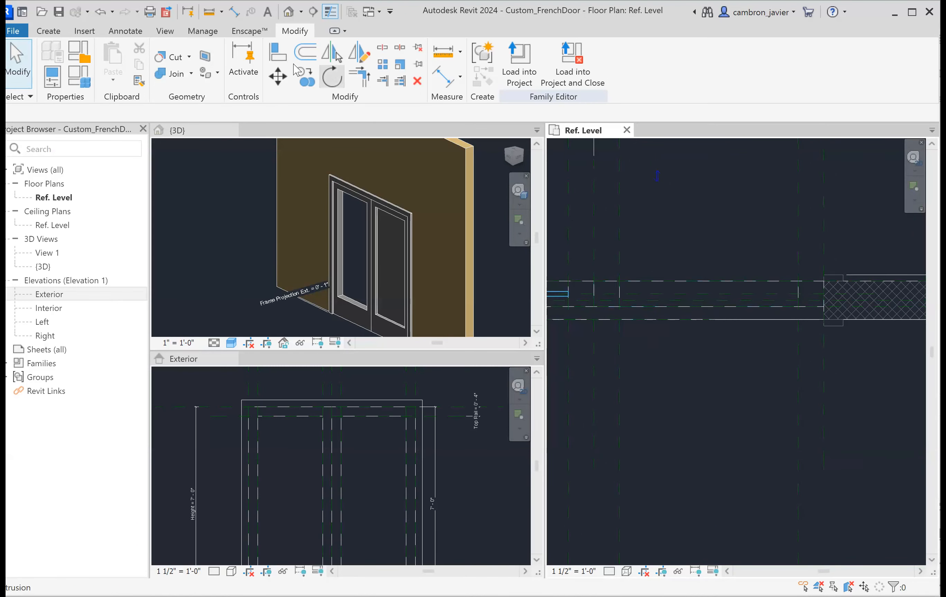
{"action": "left_click", "coordinate": [55, 32]}
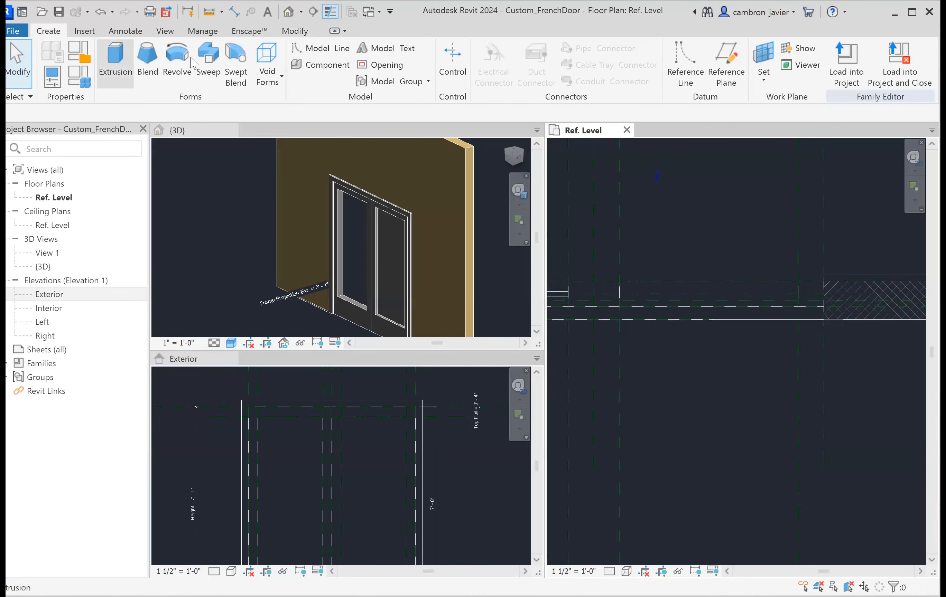
{"action": "left_click", "coordinate": [114, 57]}
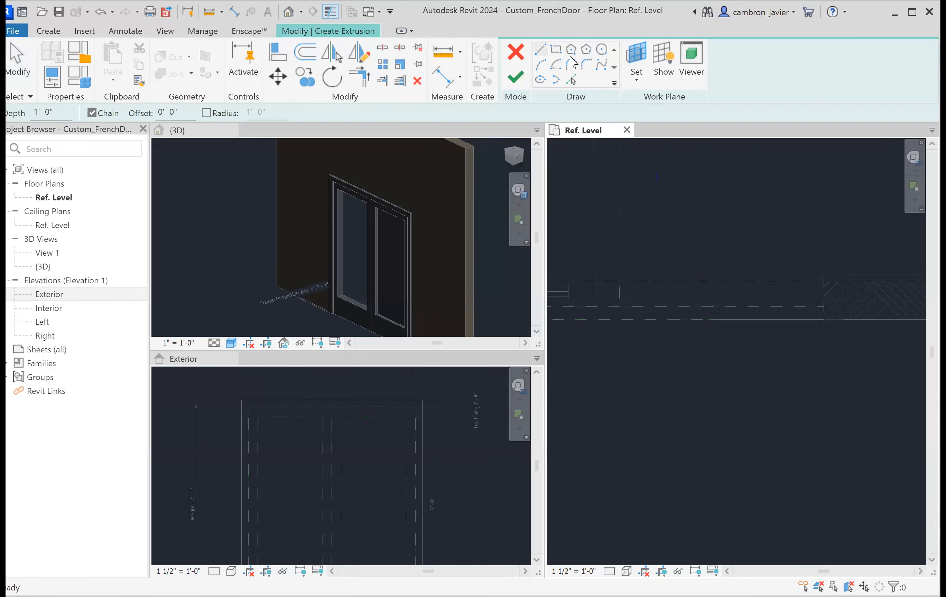
{"action": "left_click", "coordinate": [555, 49]}
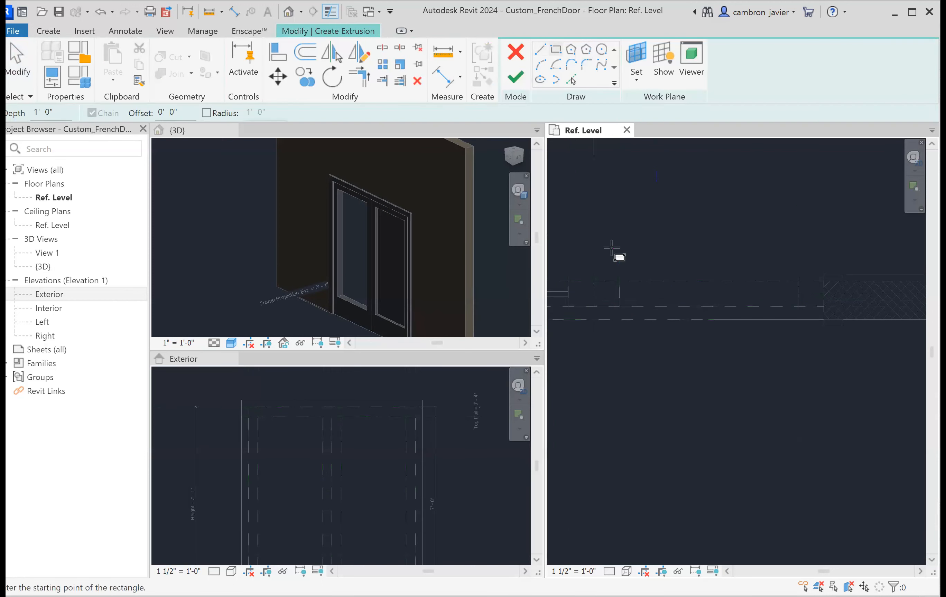
{"action": "left_click", "coordinate": [575, 280]}
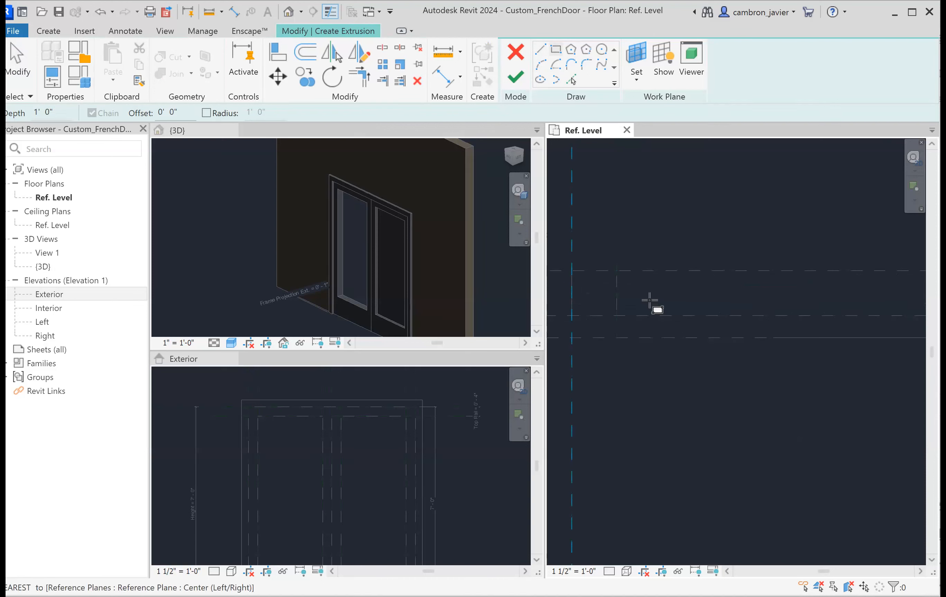
{"action": "scroll", "coordinate": [727, 309], "scroll_direction": "down", "scroll_amount": 1}
{"action": "middle_click_drag", "start_coordinate": [759, 313], "coordinate": [625, 302]}
{"action": "scroll", "coordinate": [758, 297], "scroll_direction": "up", "scroll_amount": 2}
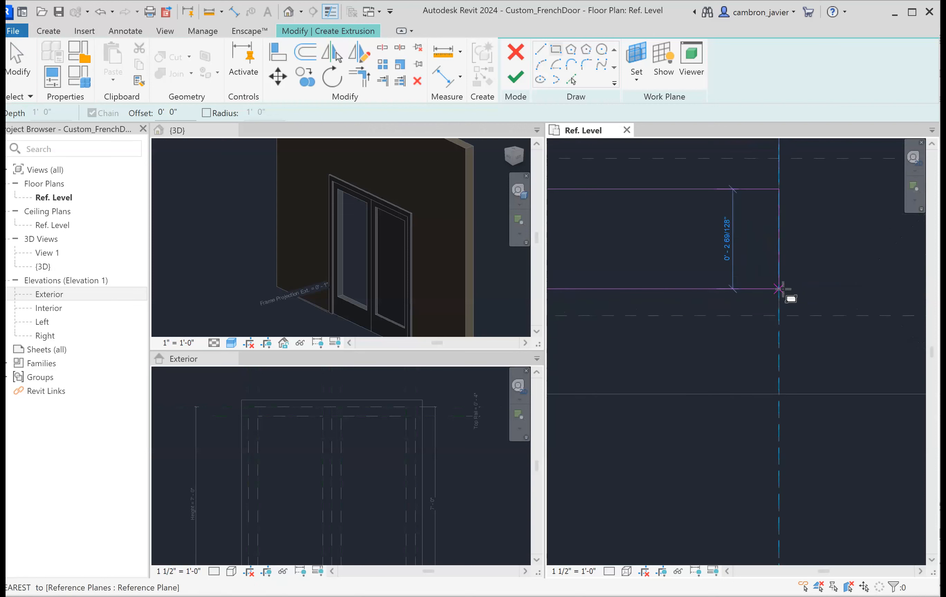
{"action": "left_click", "coordinate": [792, 293]}
Lock both short ends of the new glass rectangle to the stile reference planes
{"action": "left_click", "coordinate": [787, 323]}
{"action": "scroll", "coordinate": [763, 310], "scroll_direction": "down", "scroll_amount": 3}
{"action": "middle_click_drag", "start_coordinate": [740, 300], "coordinate": [923, 290]}
{"action": "left_click", "coordinate": [697, 312]}
{"action": "middle_click_drag", "start_coordinate": [791, 352], "coordinate": [699, 352]}
{"action": "key", "text": "Escape"}
{"action": "key", "text": "Escape"}
{"action": "middle_click_drag", "start_coordinate": [853, 313], "coordinate": [780, 325]}
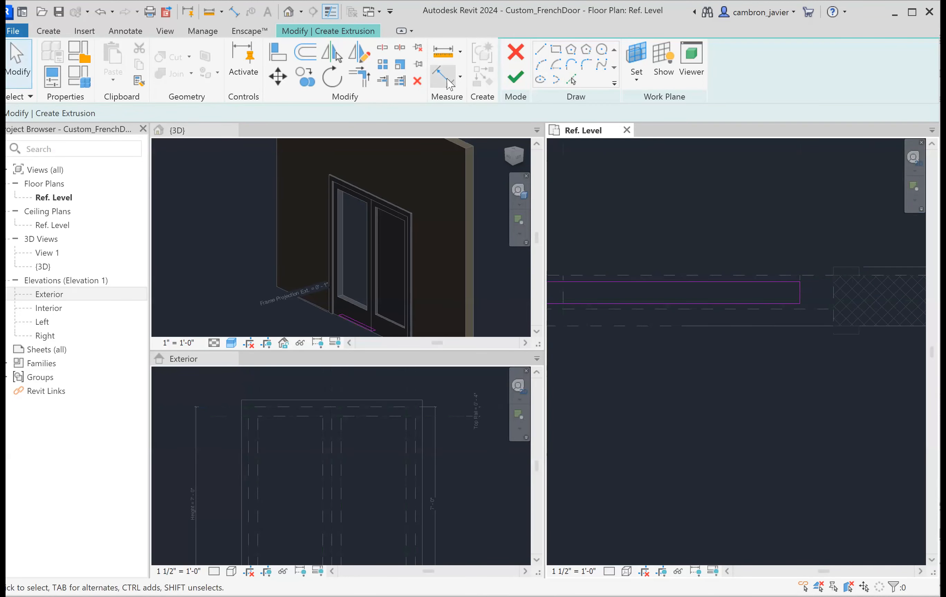
Dimension the new glass rectangle's two long edges through the central reference plane in plan and make the dimension segments equal
{"action": "scroll", "coordinate": [788, 282], "scroll_direction": "up", "scroll_amount": 2}
{"action": "middle_click_drag", "start_coordinate": [788, 282], "coordinate": [663, 268]}
{"action": "left_click", "coordinate": [658, 268]}
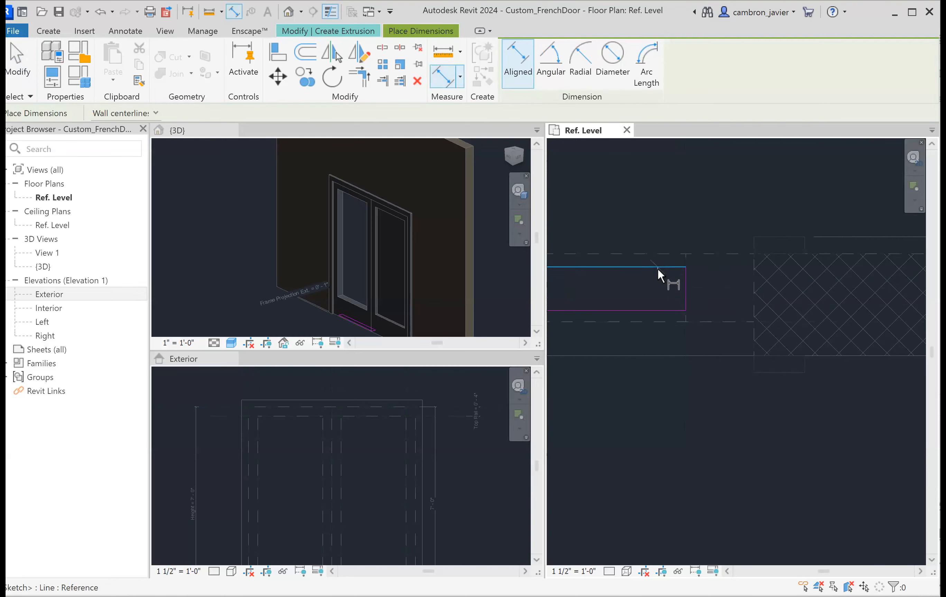
{"action": "scroll", "coordinate": [664, 308], "scroll_direction": "up", "scroll_amount": 1}
{"action": "left_click", "coordinate": [663, 310]}
{"action": "scroll", "coordinate": [773, 277], "scroll_direction": "down", "scroll_amount": 3}
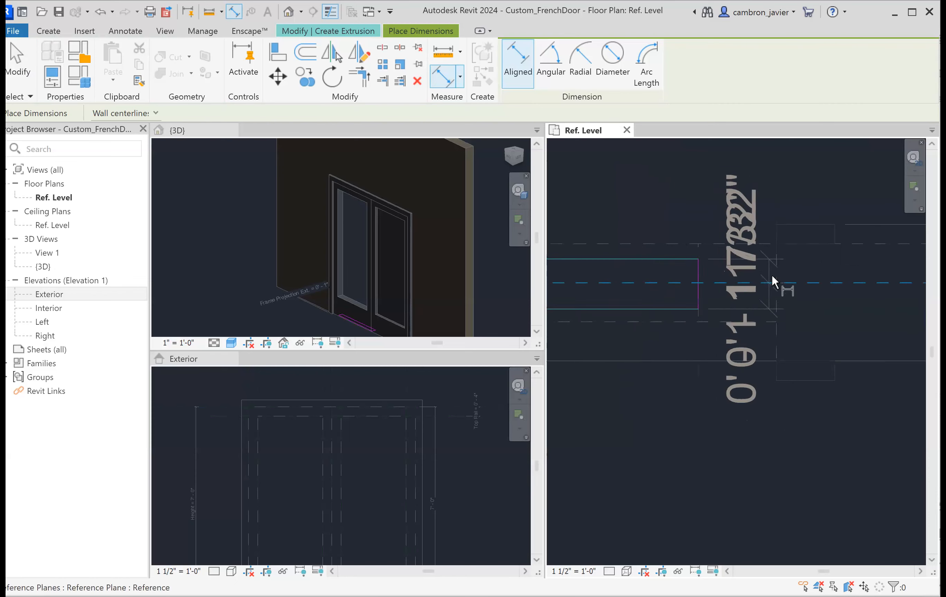
{"action": "middle_click_drag", "start_coordinate": [810, 254], "coordinate": [649, 344]}
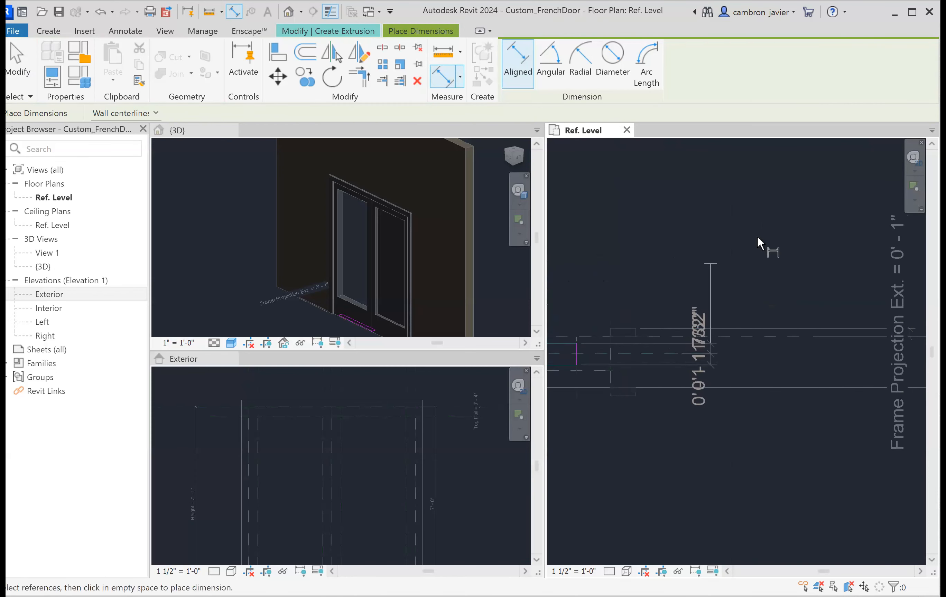
{"action": "scroll", "coordinate": [703, 255], "scroll_direction": "down", "scroll_amount": 2}
{"action": "left_click", "coordinate": [697, 288]}
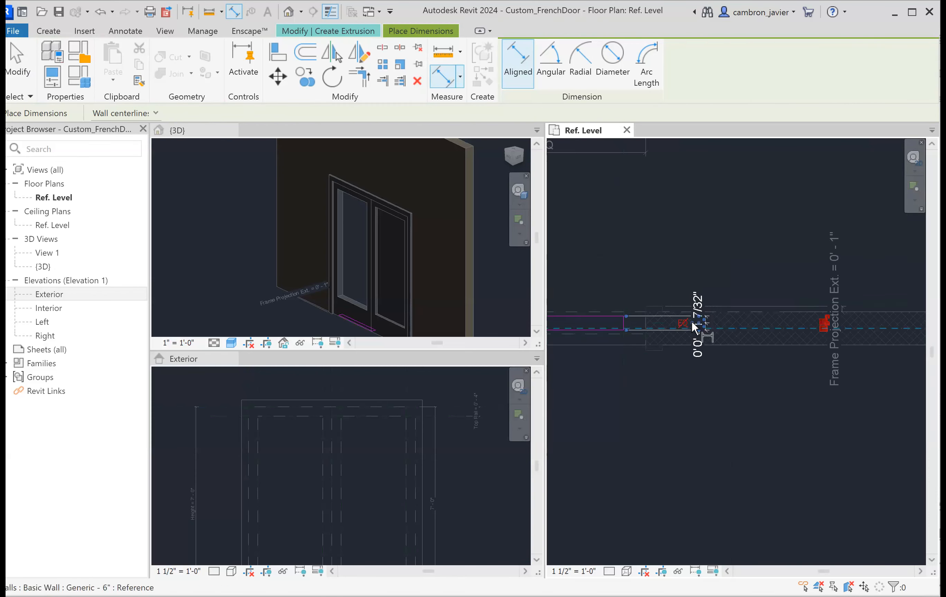
{"action": "left_click", "coordinate": [684, 323]}
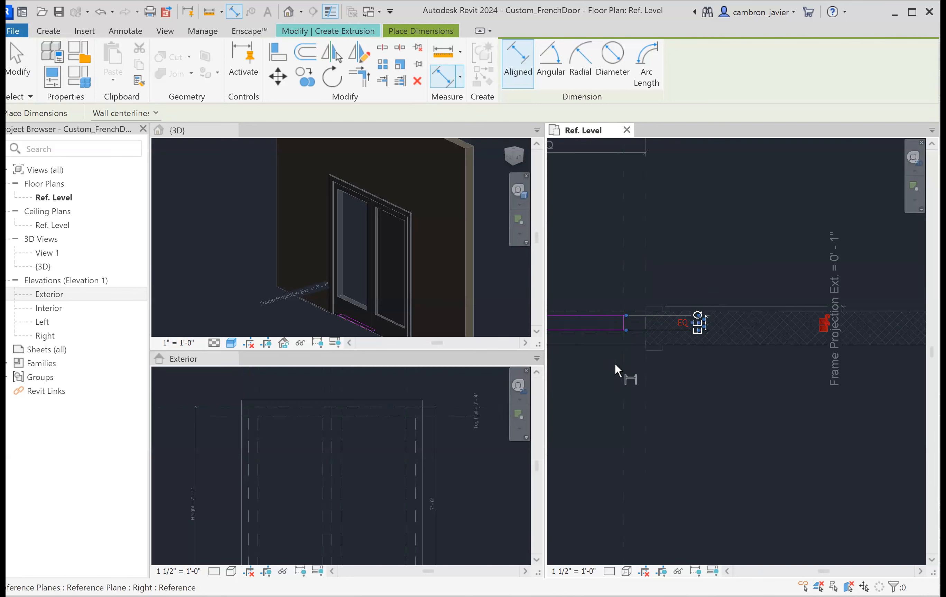
Add an aligned dimension across the overall thickness of the new glass rectangle, between its two long edges
{"action": "scroll", "coordinate": [628, 332], "scroll_direction": "up", "scroll_amount": 6}
{"action": "scroll", "coordinate": [692, 308], "scroll_direction": "up", "scroll_amount": 1}
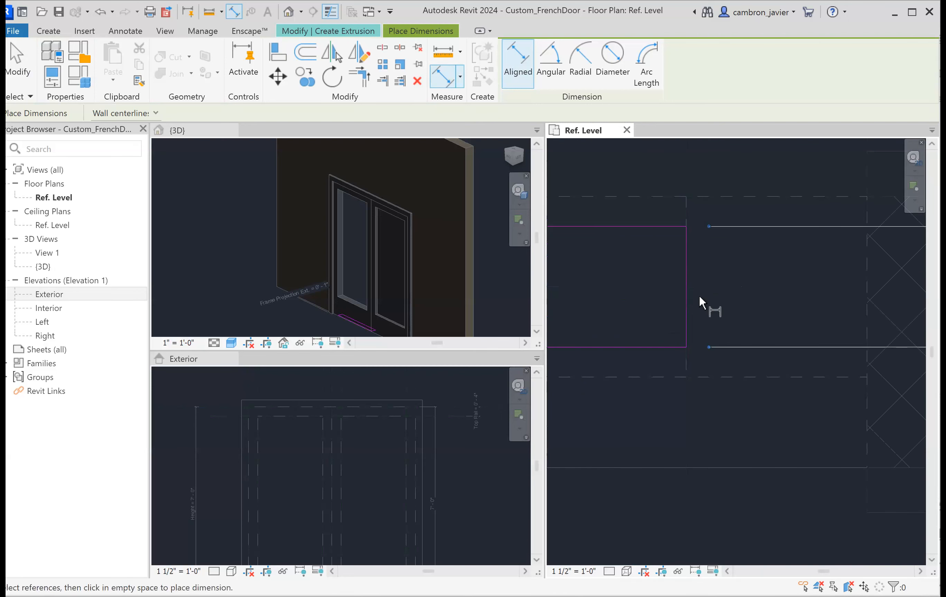
{"action": "left_click", "coordinate": [644, 347]}
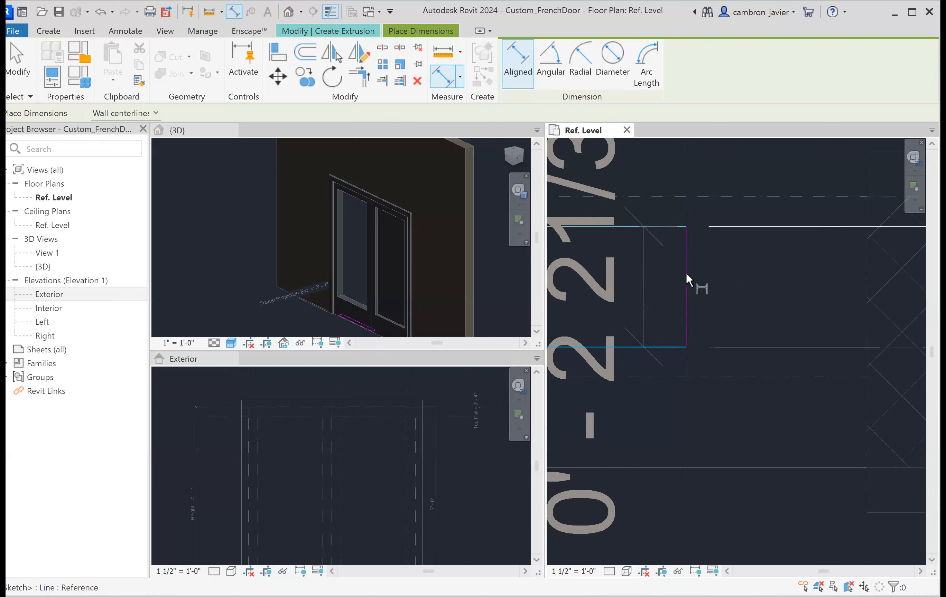
{"action": "scroll", "coordinate": [686, 273], "scroll_direction": "down", "scroll_amount": 2}
{"action": "scroll", "coordinate": [689, 247], "scroll_direction": "down", "scroll_amount": 1}
{"action": "left_click", "coordinate": [625, 228]}
{"action": "scroll", "coordinate": [625, 228], "scroll_direction": "down", "scroll_amount": 1}
{"action": "mouse_move", "coordinate": [711, 213]}
{"action": "middle_mouse_down"}
{"action": "mouse_move", "coordinate": [626, 259]}
{"action": "mouse_move", "coordinate": [606, 259]}
{"action": "middle_mouse_up"}
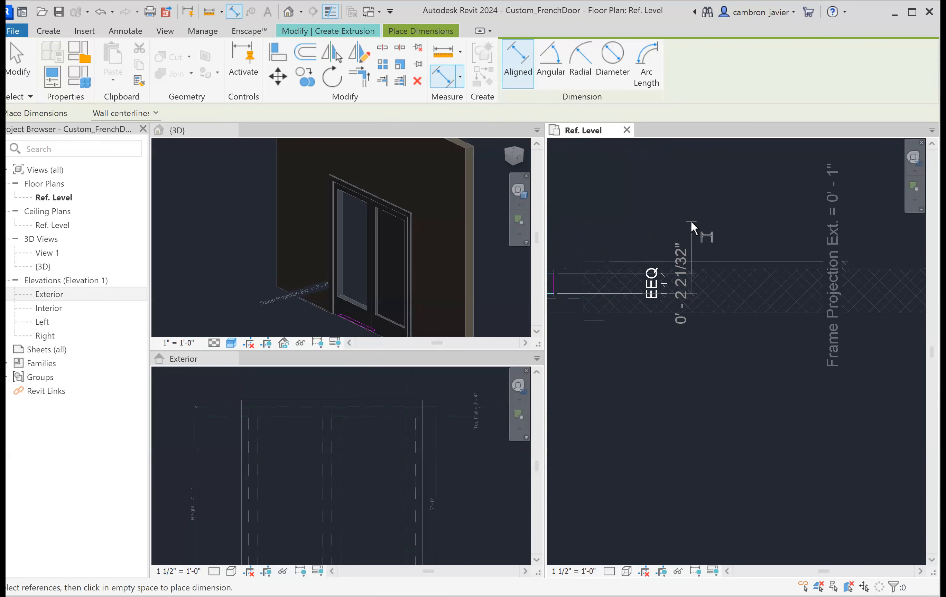
{"action": "key", "text": "Escape"}
{"action": "key", "text": "Escape"}
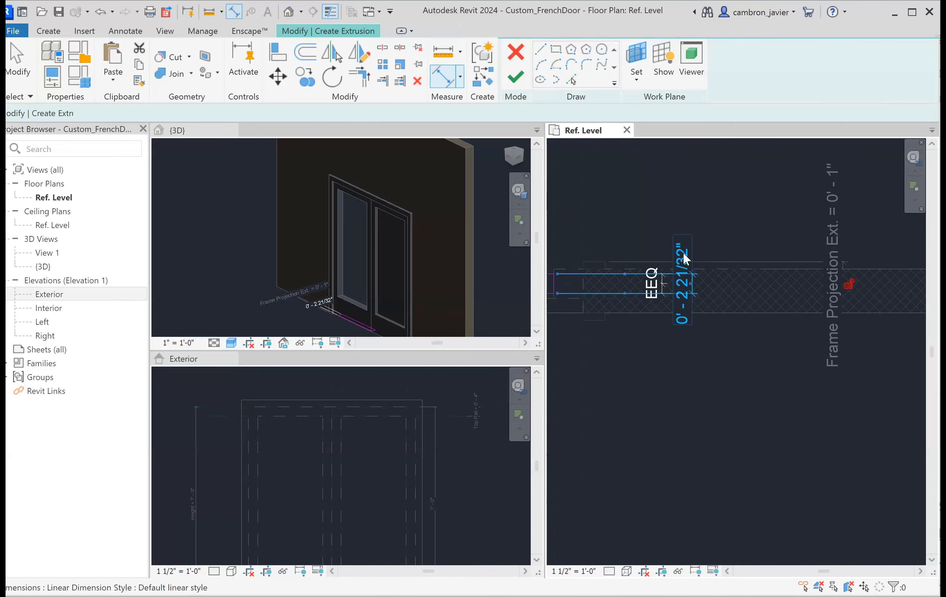
Label the rectangle's overall thickness dimension with the Glass Thickness parameter and finish the extrusion sketch
{"action": "left_click", "coordinate": [682, 254]}
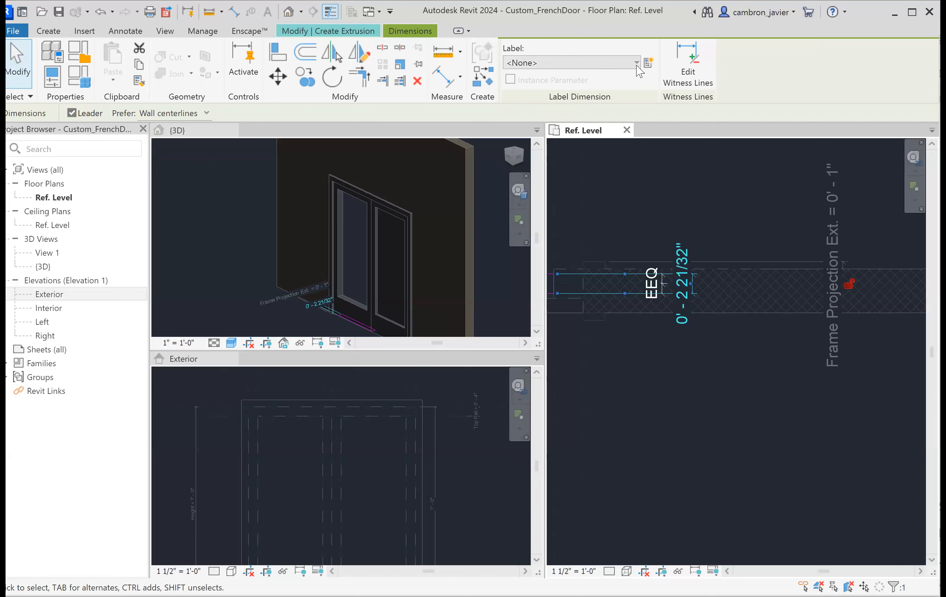
{"action": "left_click", "coordinate": [598, 63]}
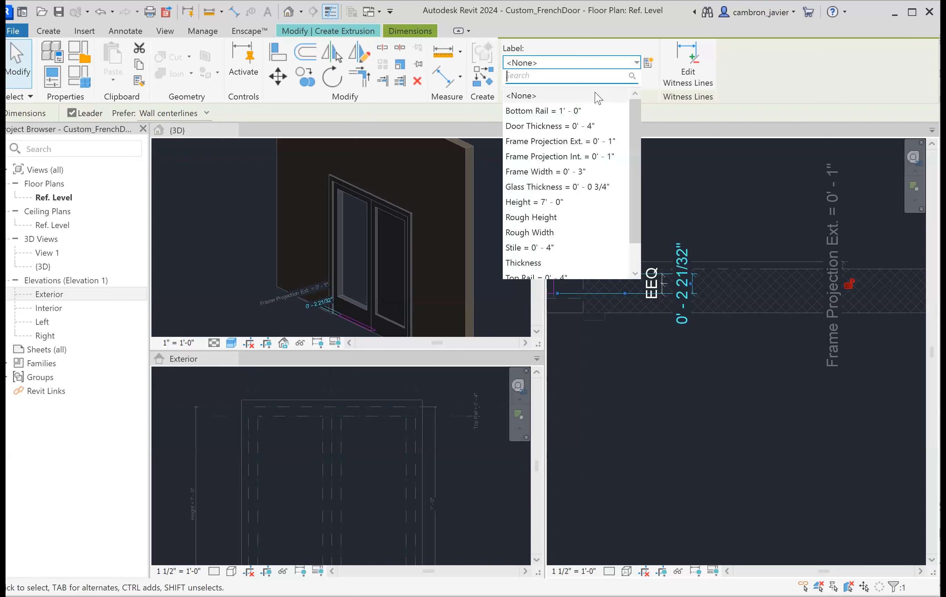
{"action": "left_click", "coordinate": [559, 186]}
{"action": "left_click", "coordinate": [637, 203]}
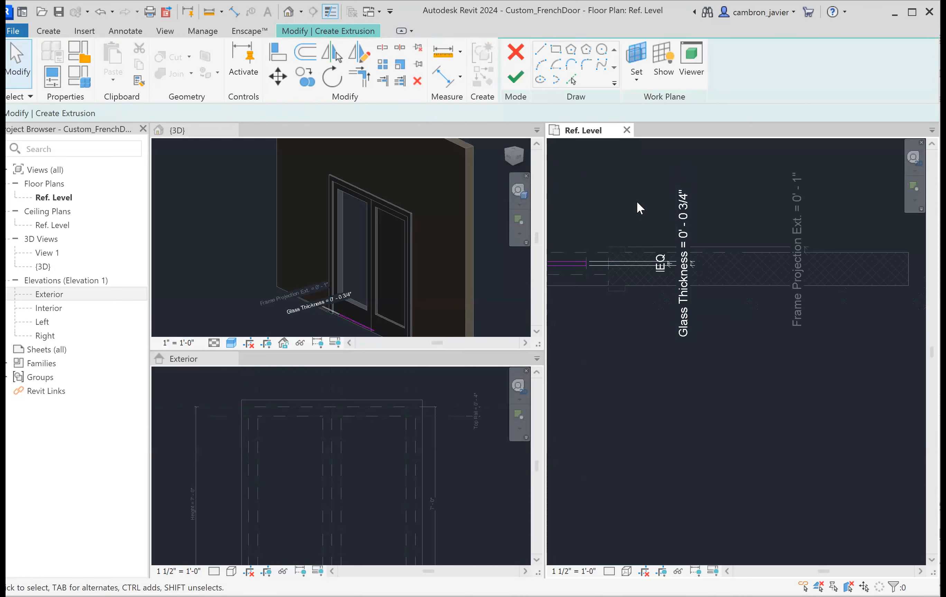
{"action": "scroll", "coordinate": [585, 262], "scroll_direction": "up", "scroll_amount": 5}
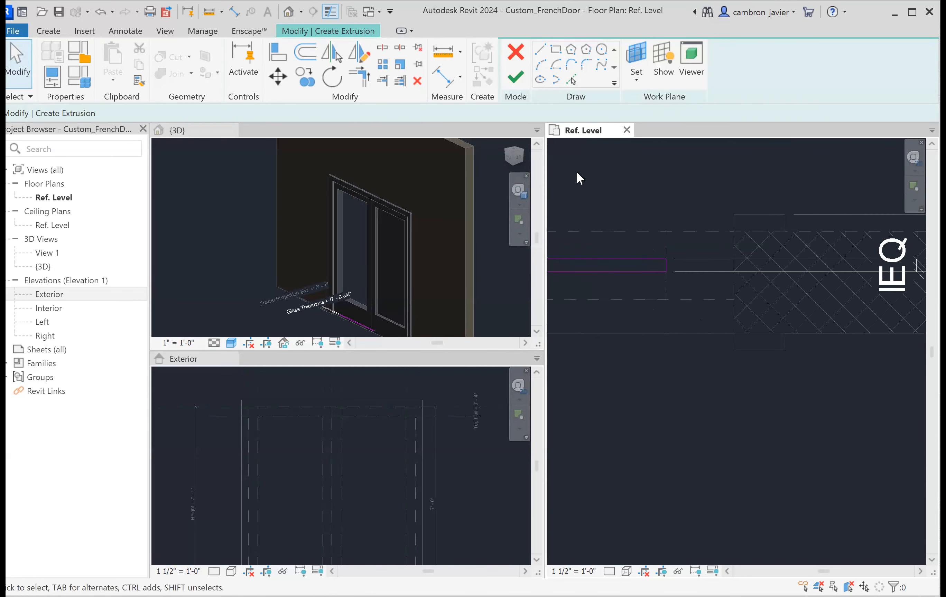
{"action": "scroll", "coordinate": [579, 178], "scroll_direction": "down", "scroll_amount": 1}
{"action": "left_click", "coordinate": [514, 74]}
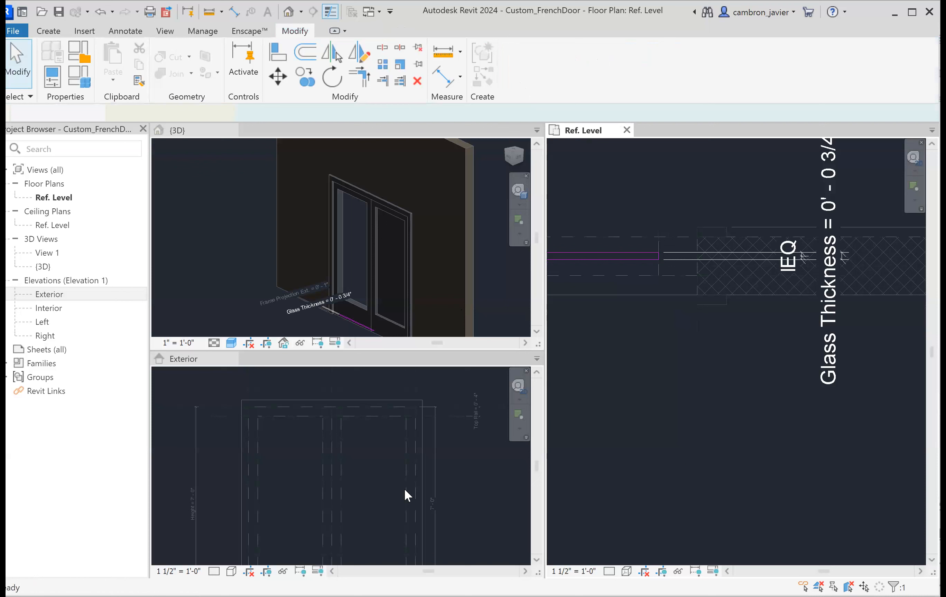
Select the new glass extrusion in the exterior elevation, cycling past the overlapping void and panel geometry at the bottom rail
{"action": "scroll", "coordinate": [366, 439], "scroll_direction": "down", "scroll_amount": 8}
{"action": "scroll", "coordinate": [341, 503], "scroll_direction": "up", "scroll_amount": 7}
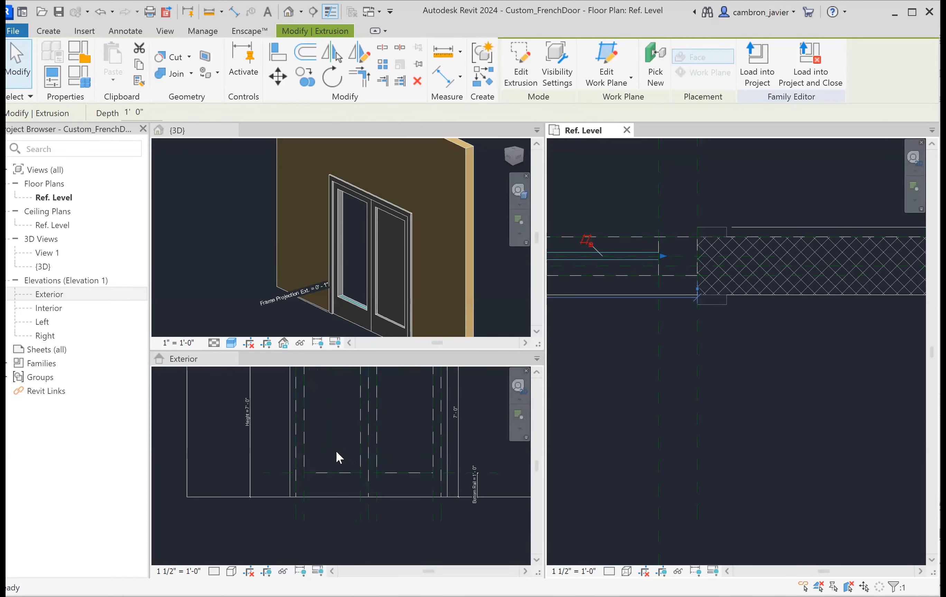
{"action": "left_click", "coordinate": [335, 451]}
{"action": "left_click", "coordinate": [333, 465]}
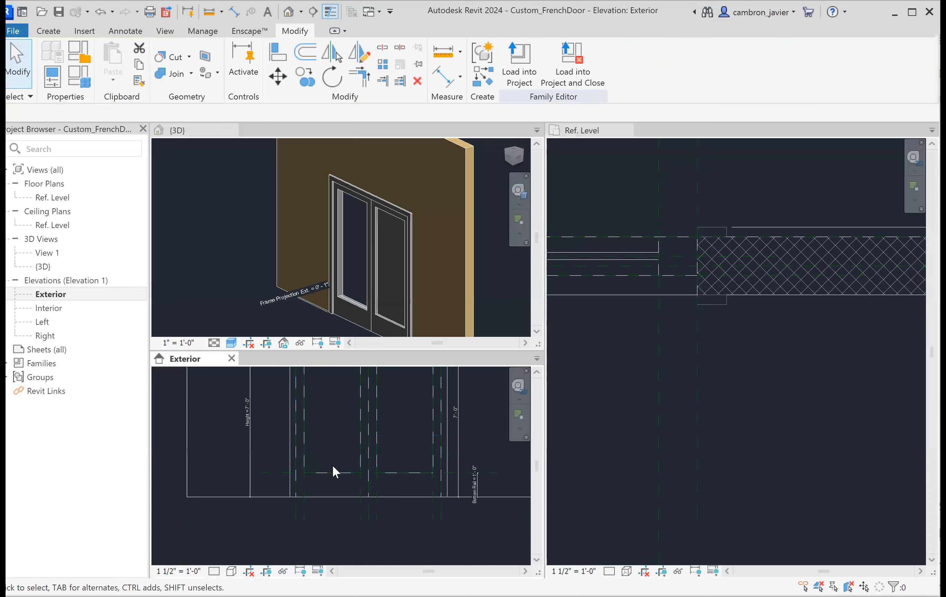
{"action": "key", "text": "Tab"}
{"action": "key", "text": "Tab"}
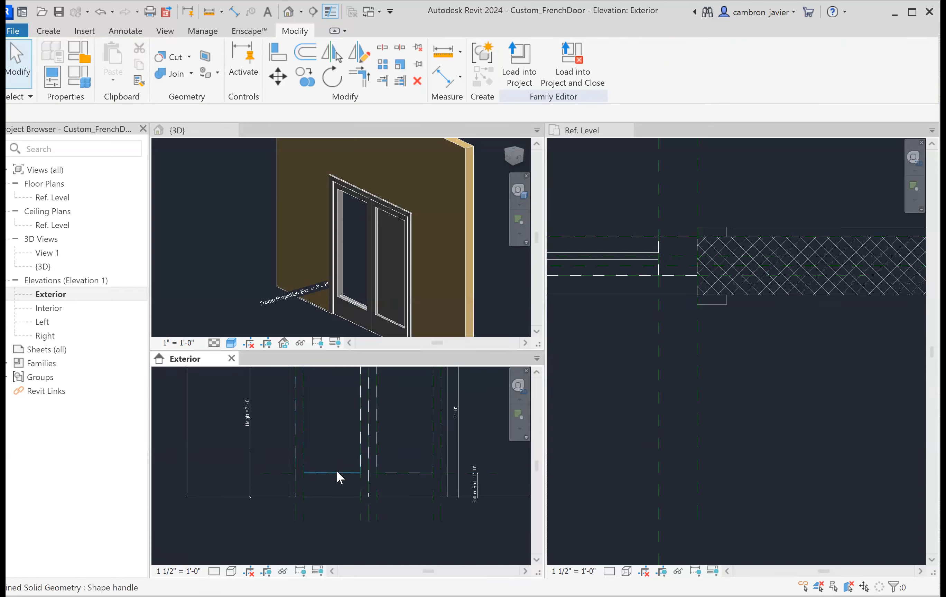
{"action": "key", "text": "Tab"}
{"action": "key", "text": "Tab"}
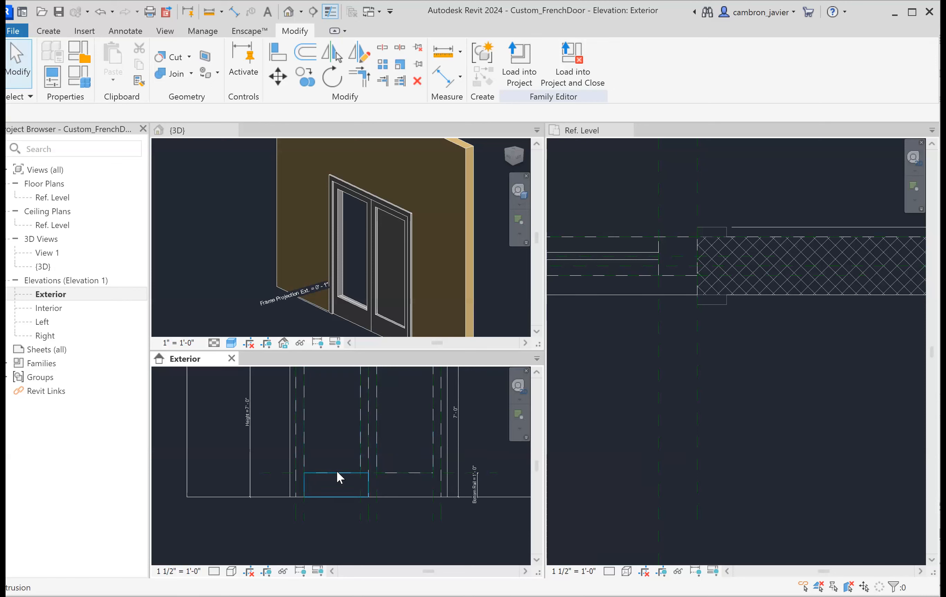
{"action": "left_click", "coordinate": [337, 473]}
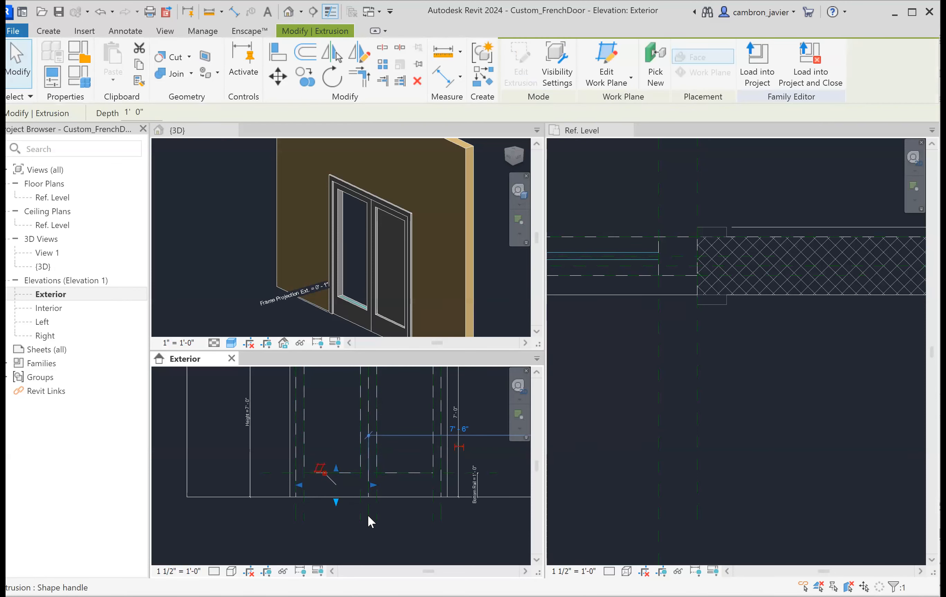
{"action": "scroll", "coordinate": [649, 296], "scroll_direction": "down", "scroll_amount": 3}
{"action": "scroll", "coordinate": [357, 480], "scroll_direction": "up", "scroll_amount": 4}
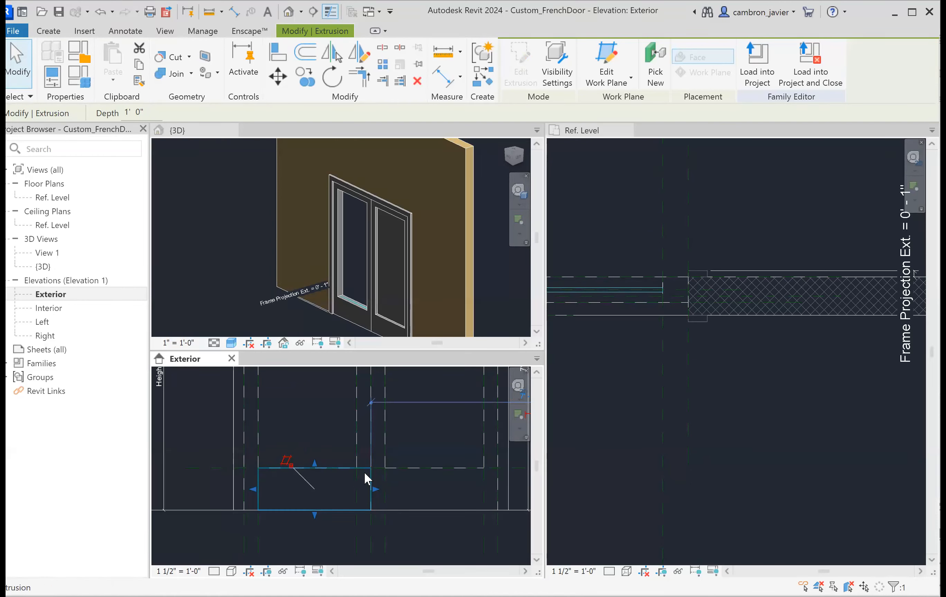
{"action": "scroll", "coordinate": [711, 327], "scroll_direction": "down", "scroll_amount": 5}
{"action": "scroll", "coordinate": [614, 316], "scroll_direction": "up", "scroll_amount": 5}
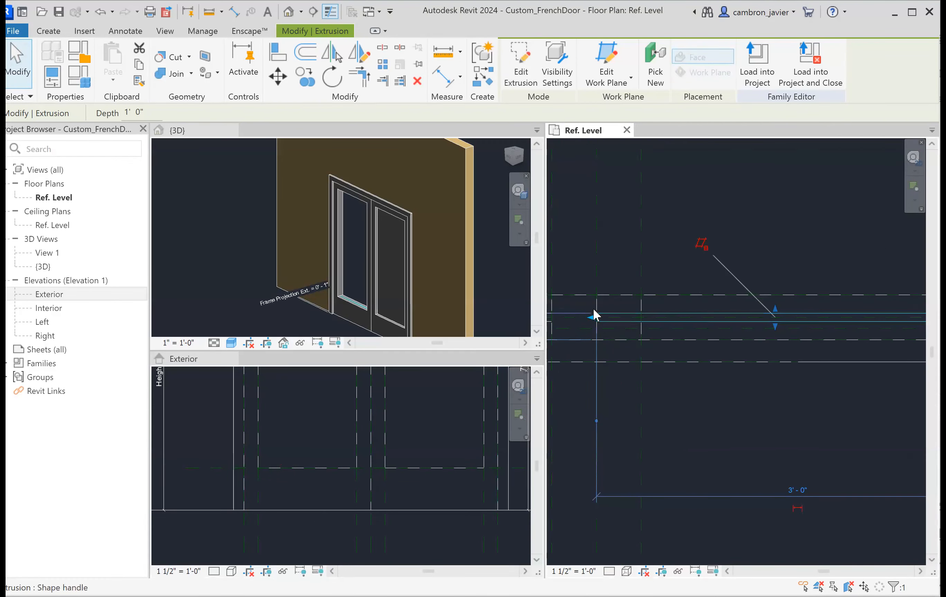
Try to move the glass extrusion's edge at the door's centre to the inner stile reference plane, removing the unsatisfied constraints
{"action": "left_click_drag", "start_coordinate": [595, 312], "coordinate": [598, 309]}
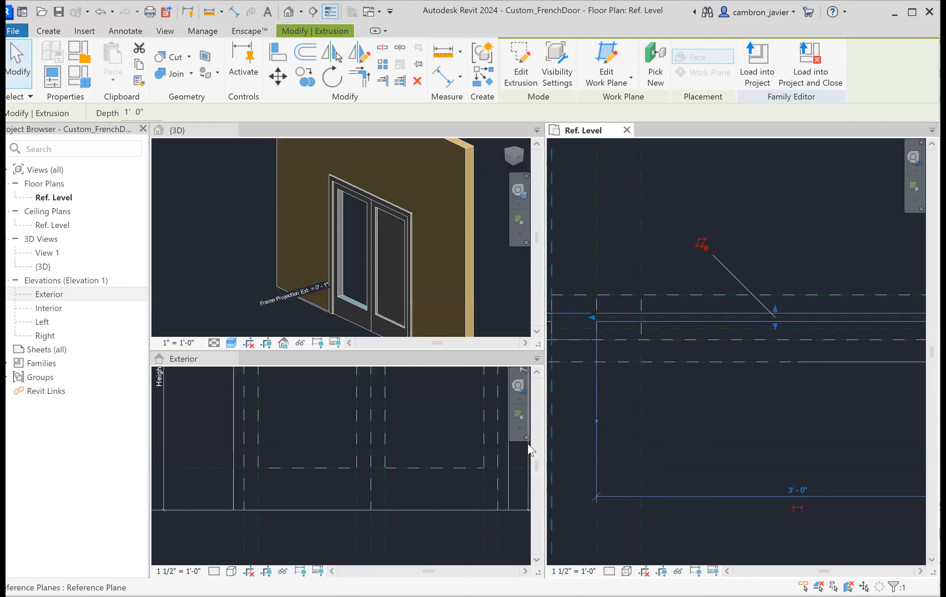
{"action": "left_click", "coordinate": [312, 468]}
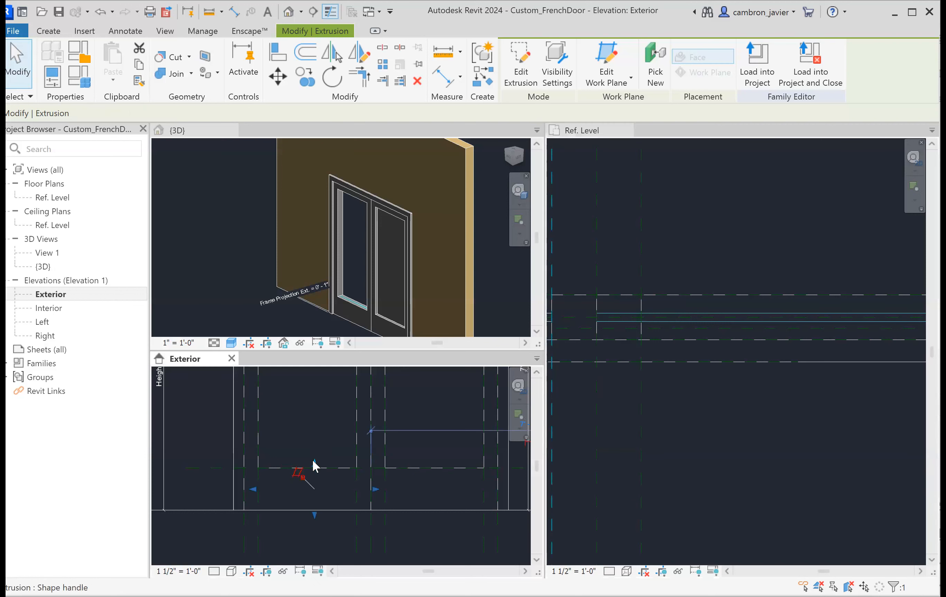
{"action": "left_click", "coordinate": [338, 471]}
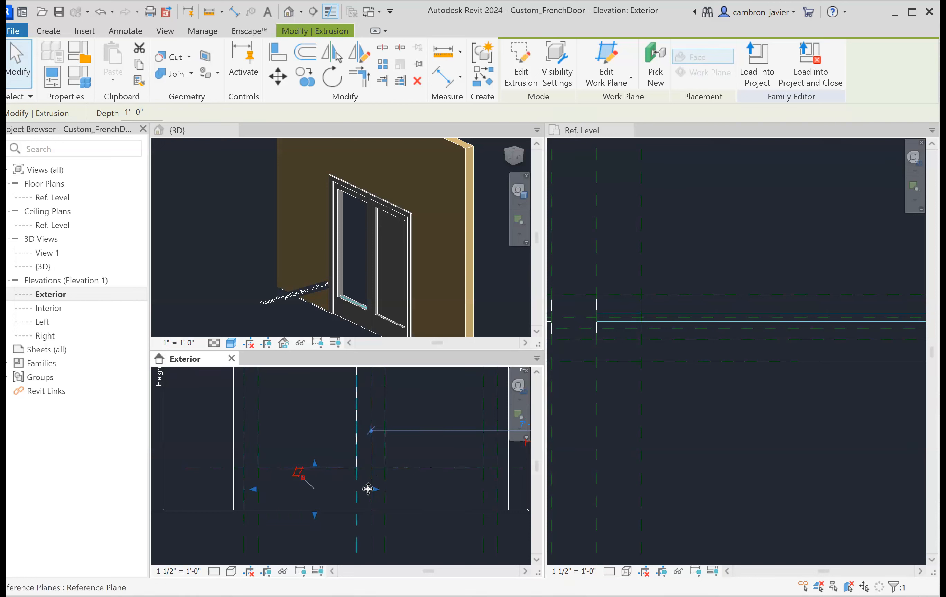
{"action": "left_click_drag", "start_coordinate": [376, 491], "coordinate": [355, 486]}
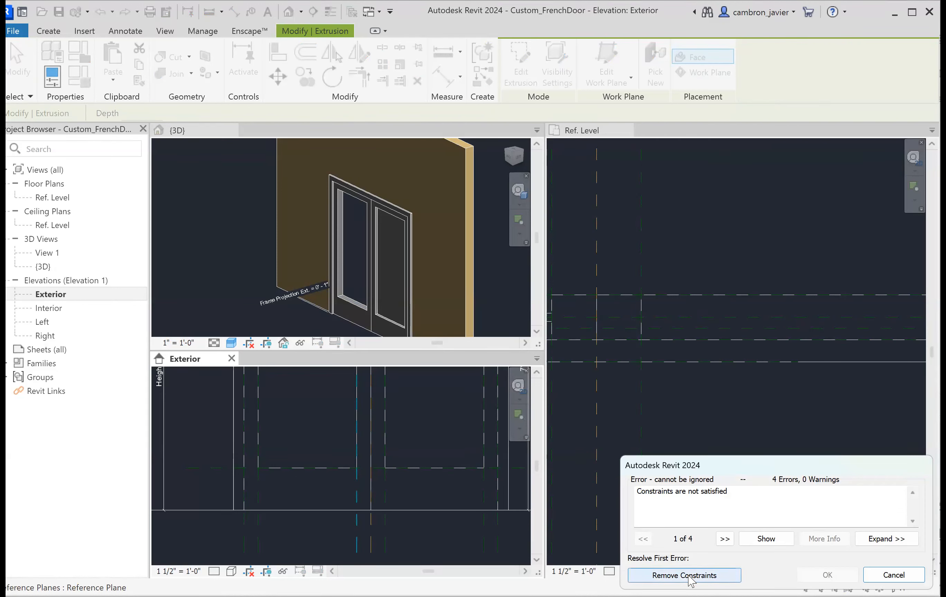
{"action": "left_click", "coordinate": [691, 577]}
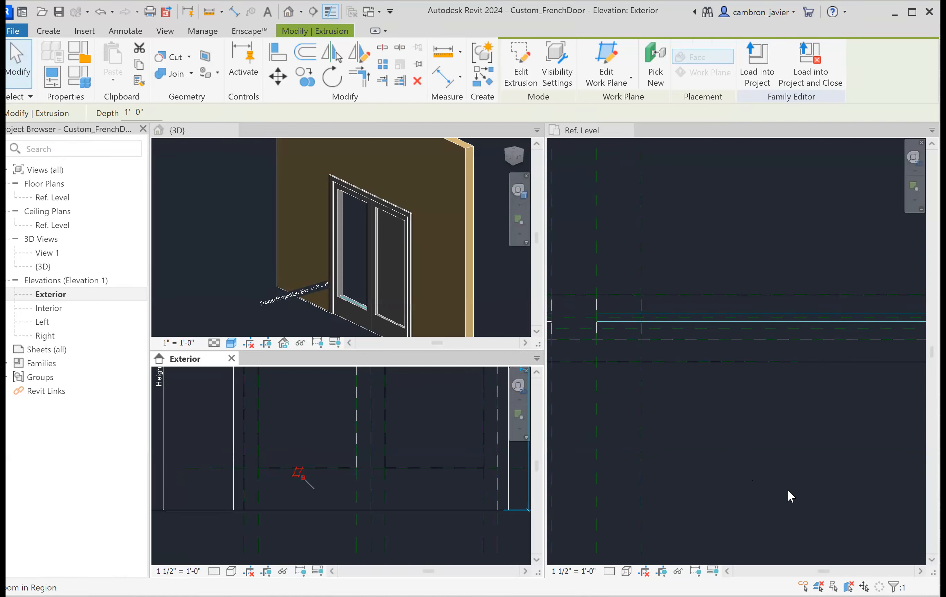
Stretch the glass extrusion's end nearest the door's centre to the inner stile reference plane in plan, making it 2'-8" long
{"action": "left_click", "coordinate": [362, 468]}
{"action": "left_click", "coordinate": [668, 315]}
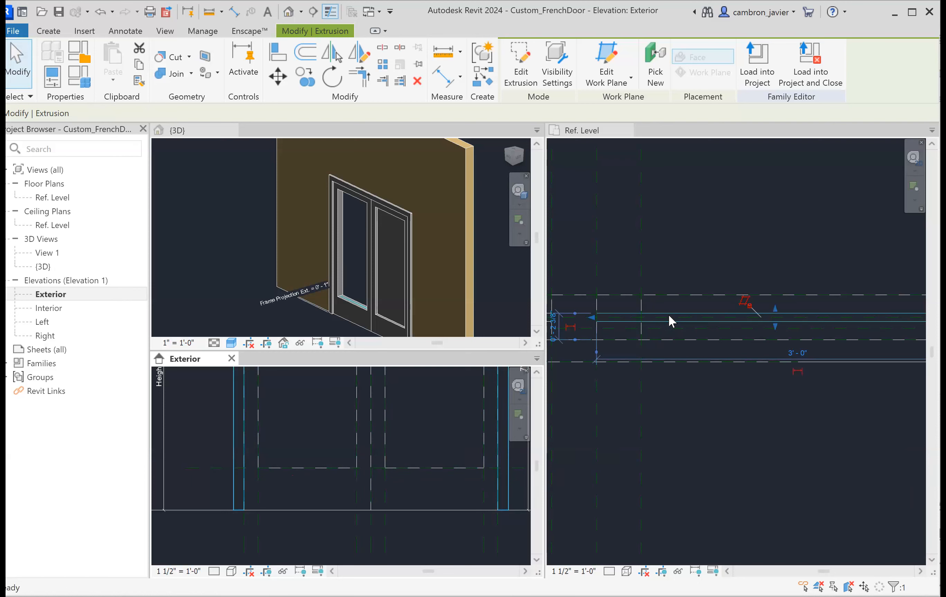
{"action": "left_click_drag", "start_coordinate": [608, 319], "coordinate": [641, 321]}
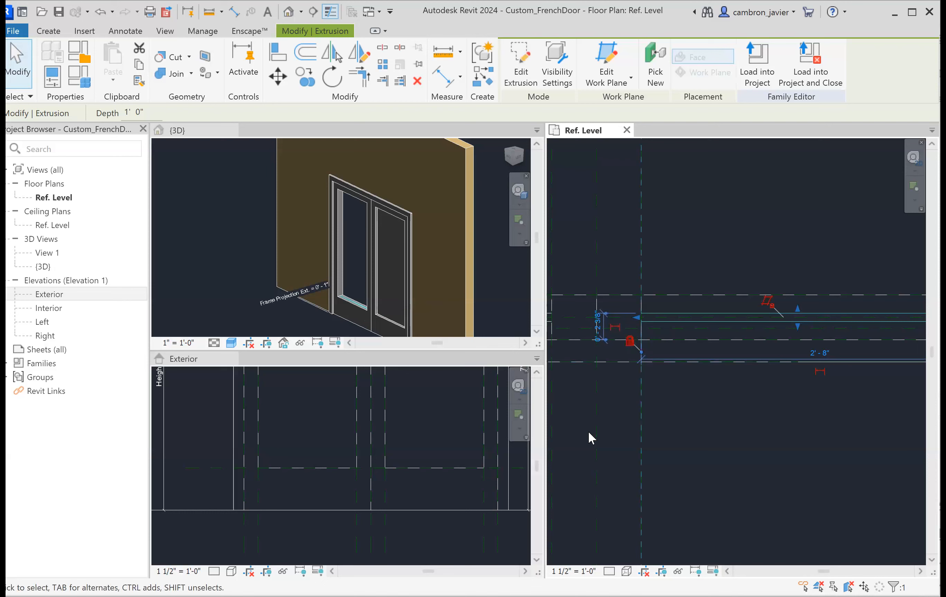
{"action": "left_click", "coordinate": [692, 428]}
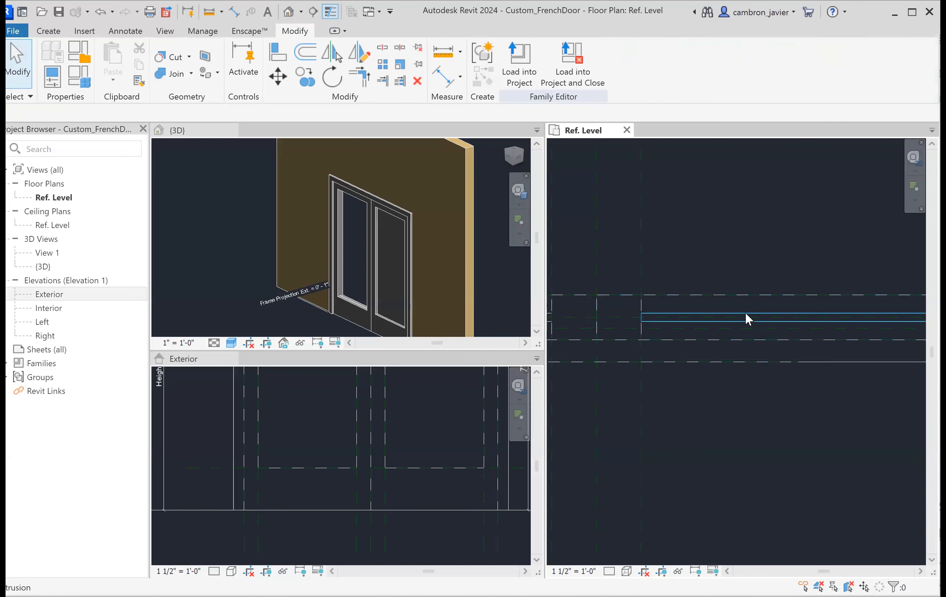
Raise the glass extrusion's top and bottom edges in the exterior elevation so it is about 1'-5" tall within the leaf opening
{"action": "left_click", "coordinate": [315, 467]}
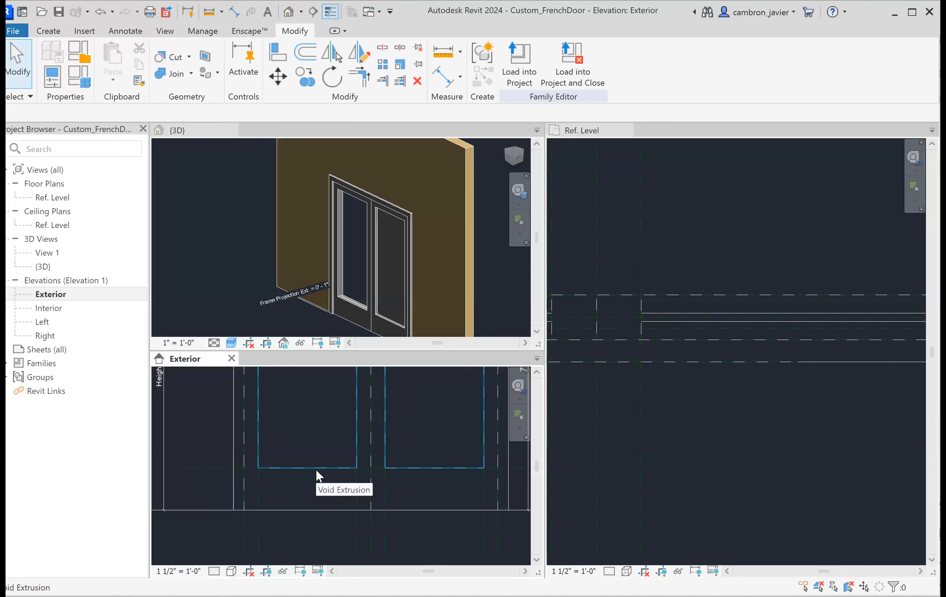
{"action": "left_click", "coordinate": [316, 470]}
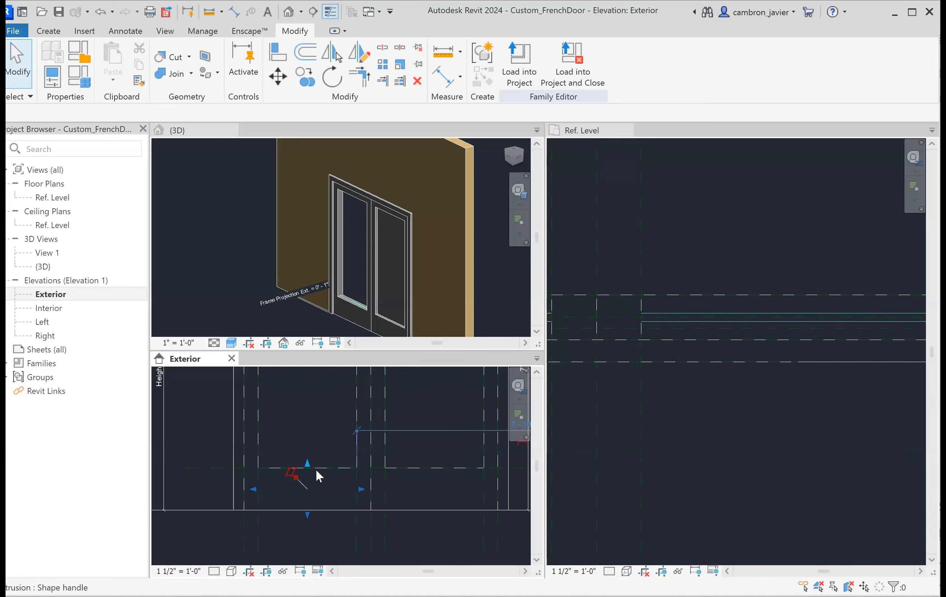
{"action": "left_click_drag", "start_coordinate": [310, 464], "coordinate": [327, 379]}
{"action": "left_click_drag", "start_coordinate": [307, 514], "coordinate": [313, 439]}
{"action": "middle_click_drag", "start_coordinate": [352, 496], "coordinate": [404, 558]}
{"action": "scroll", "coordinate": [383, 467], "scroll_direction": "down", "scroll_amount": 1}
{"action": "middle_click_drag", "start_coordinate": [392, 430], "coordinate": [413, 517]}
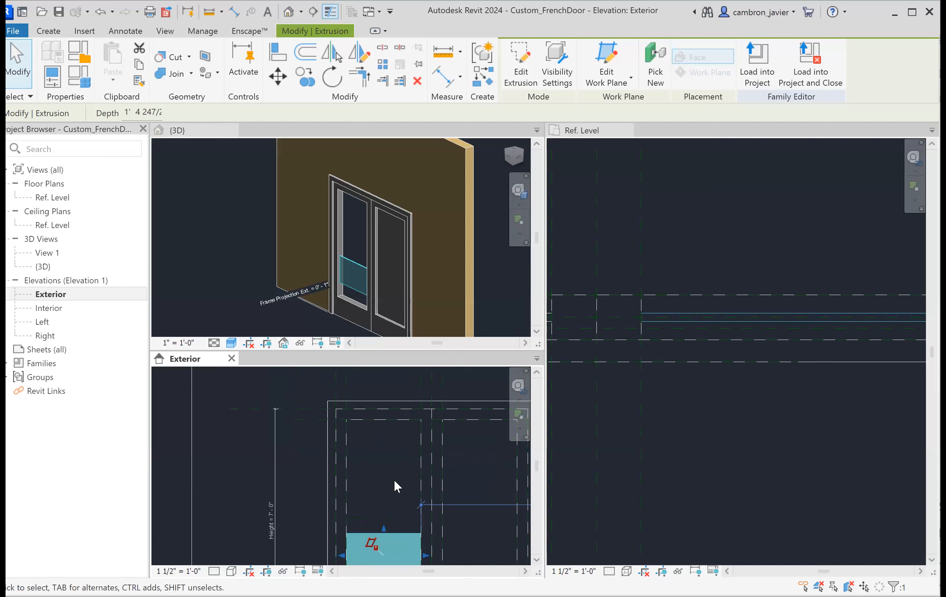
Align the glass extrusion's top edge to the top rail reference plane in the exterior elevation and lock the alignment
{"action": "left_click", "coordinate": [387, 477]}
{"action": "middle_click_drag", "start_coordinate": [387, 475], "coordinate": [373, 468]}
{"action": "key", "text": "a"}
{"action": "key", "text": "l"}
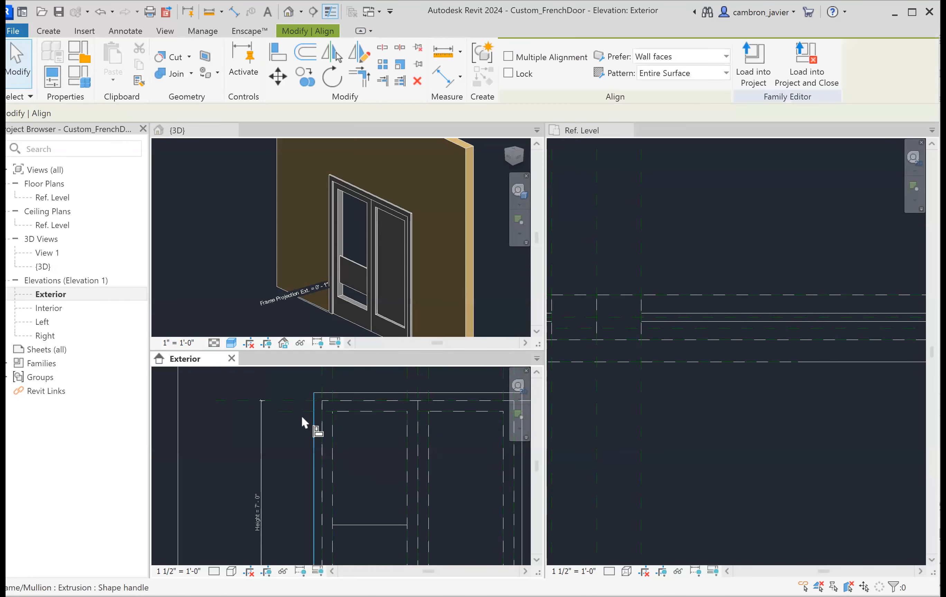
{"action": "left_click", "coordinate": [293, 413]}
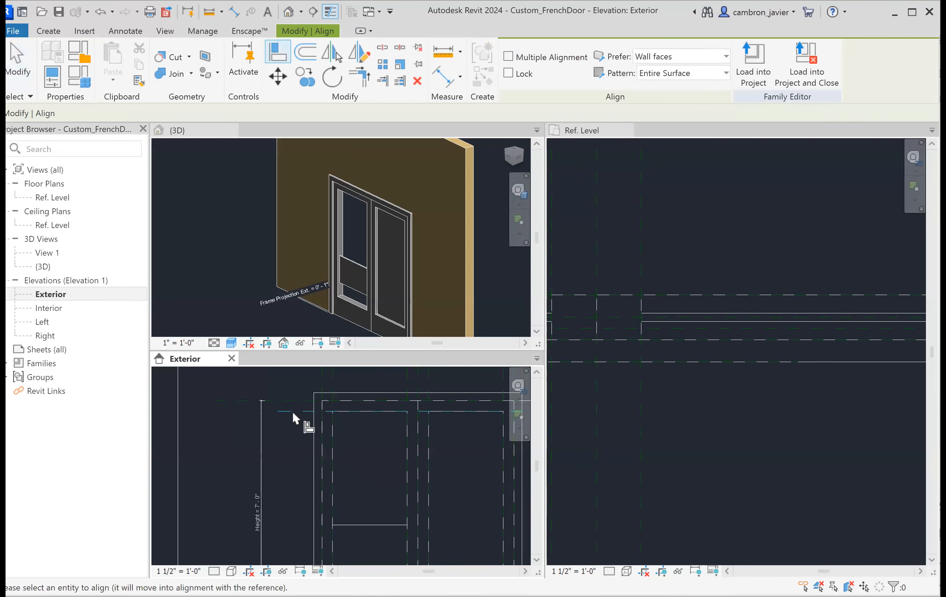
{"action": "left_click", "coordinate": [362, 525]}
{"action": "left_click", "coordinate": [414, 402]}
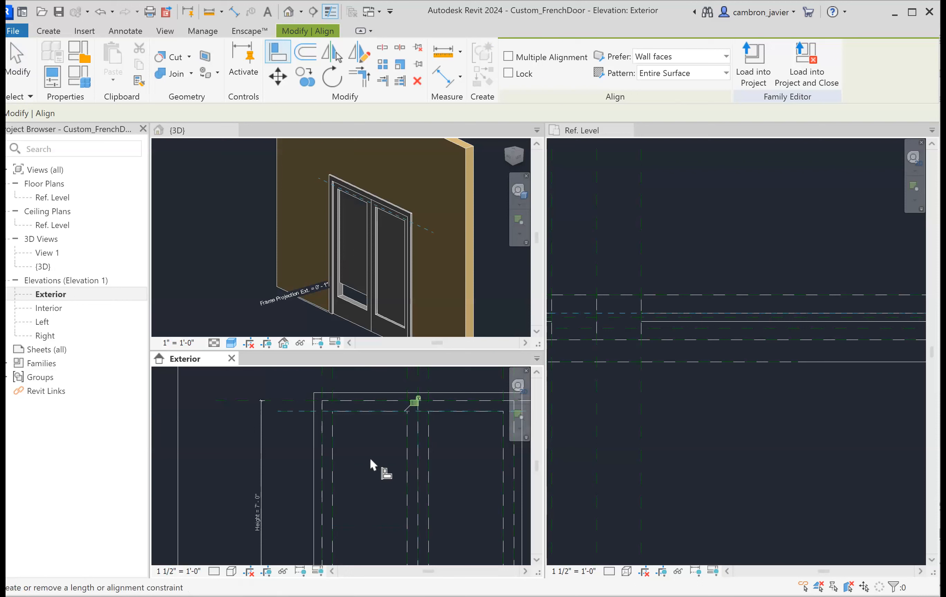
Align the glass extrusion's bottom edge to the bottom rail reference plane in the exterior elevation and lock the alignment
{"action": "scroll", "coordinate": [388, 472], "scroll_direction": "down", "scroll_amount": 1}
{"action": "middle_click_drag", "start_coordinate": [388, 473], "coordinate": [396, 438]}
{"action": "right_click", "coordinate": [388, 393]}
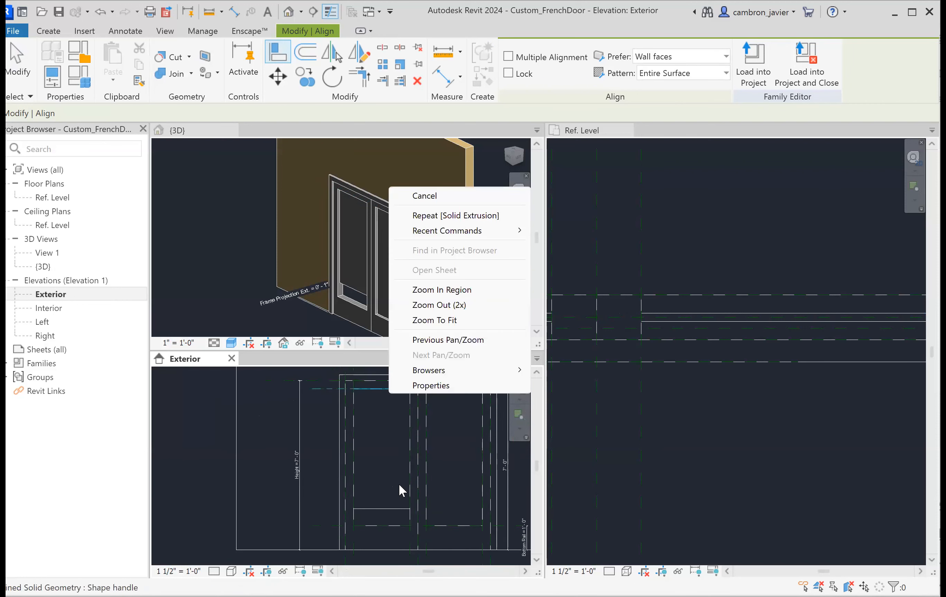
{"action": "key", "text": "Escape"}
{"action": "middle_click_drag", "start_coordinate": [417, 505], "coordinate": [393, 490]}
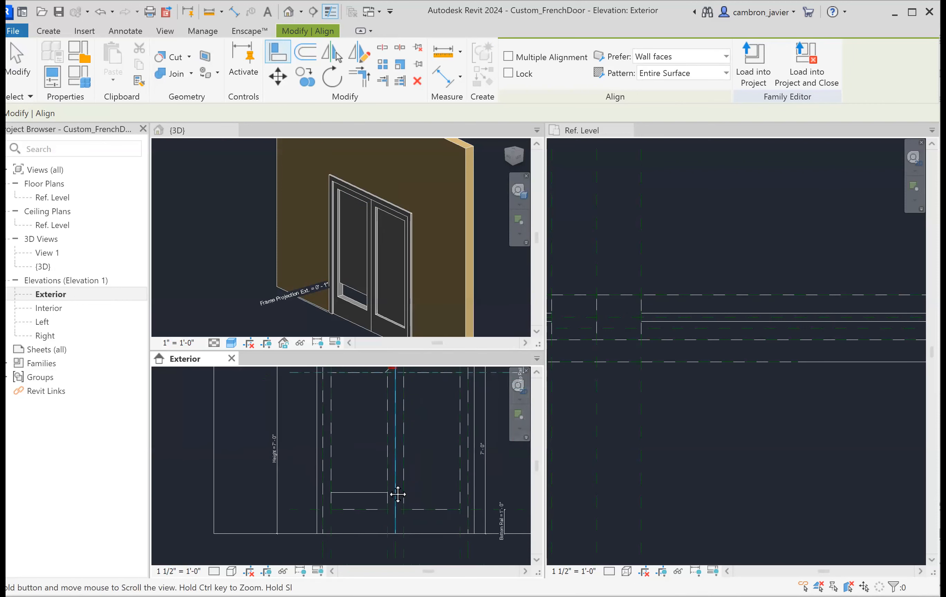
{"action": "left_click", "coordinate": [290, 509]}
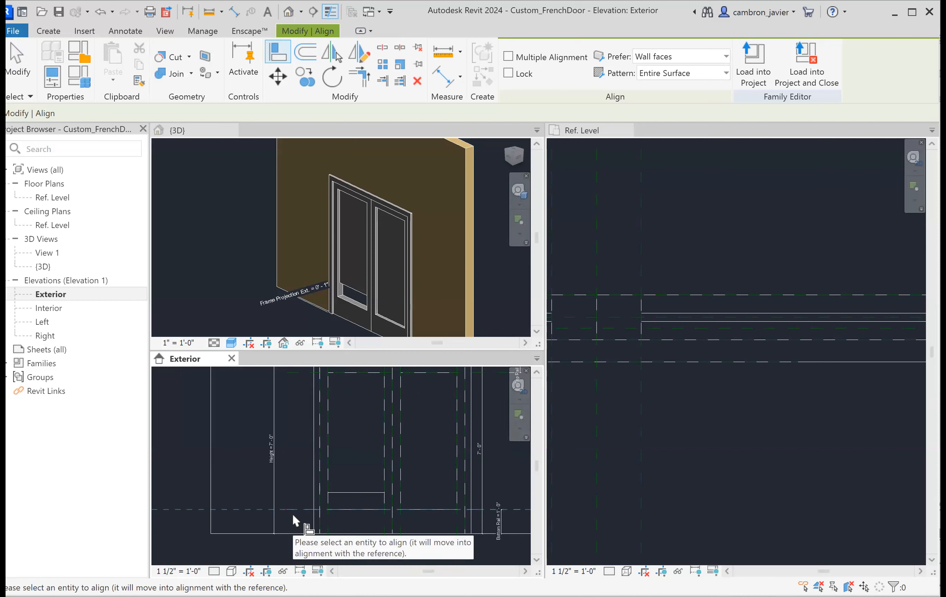
{"action": "left_click", "coordinate": [358, 493]}
{"action": "left_click", "coordinate": [393, 520]}
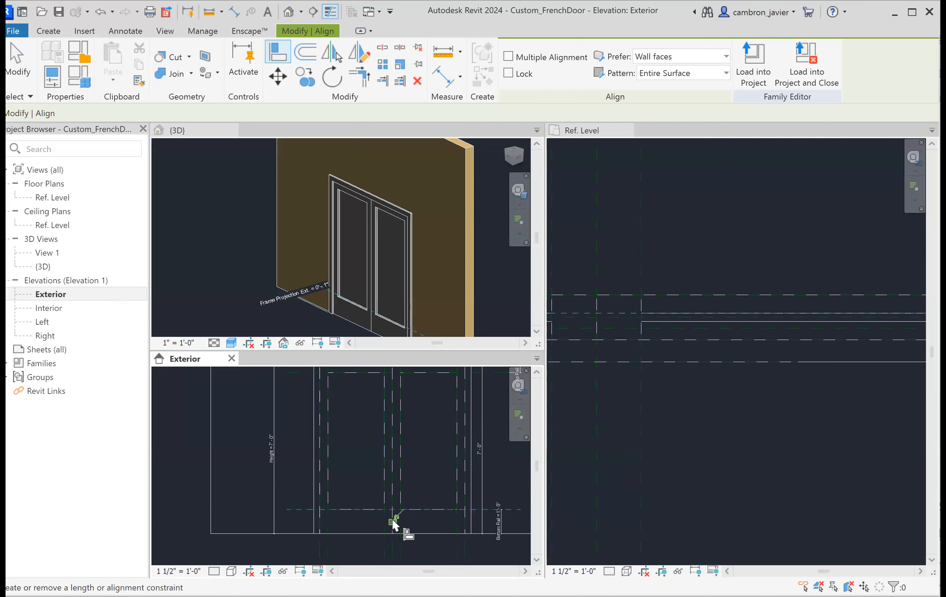
{"action": "scroll", "coordinate": [410, 470], "scroll_direction": "down", "scroll_amount": 5}
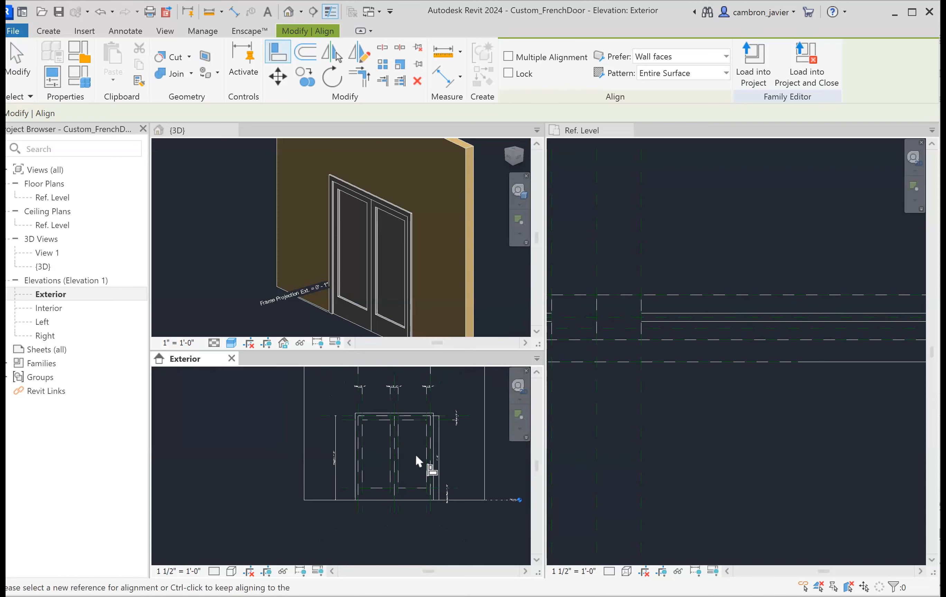
{"action": "key", "text": "Escape"}
Set the Bottom Rail parameter to 0' 9" in the family types
{"action": "scroll", "coordinate": [374, 252], "scroll_direction": "up", "scroll_amount": 3}
{"action": "scroll", "coordinate": [340, 241], "scroll_direction": "down", "scroll_amount": 2}
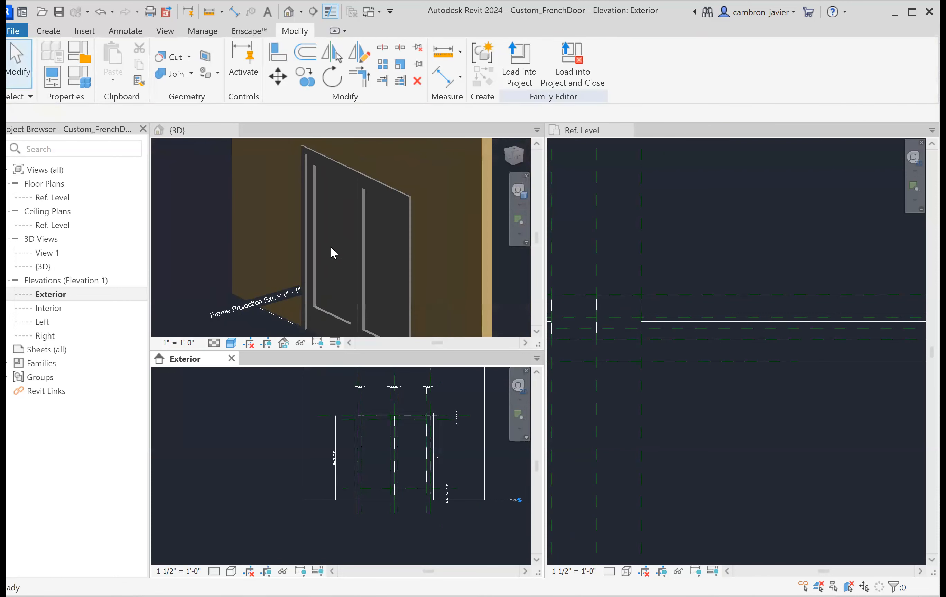
{"action": "scroll", "coordinate": [318, 312], "scroll_direction": "up", "scroll_amount": 5}
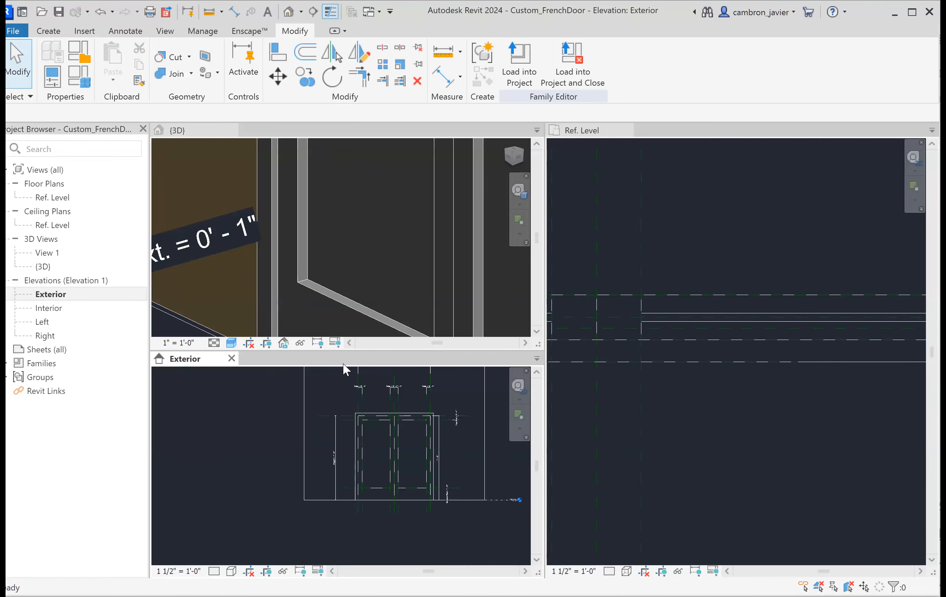
{"action": "scroll", "coordinate": [332, 444], "scroll_direction": "down", "scroll_amount": 2}
{"action": "scroll", "coordinate": [358, 454], "scroll_direction": "up", "scroll_amount": 4}
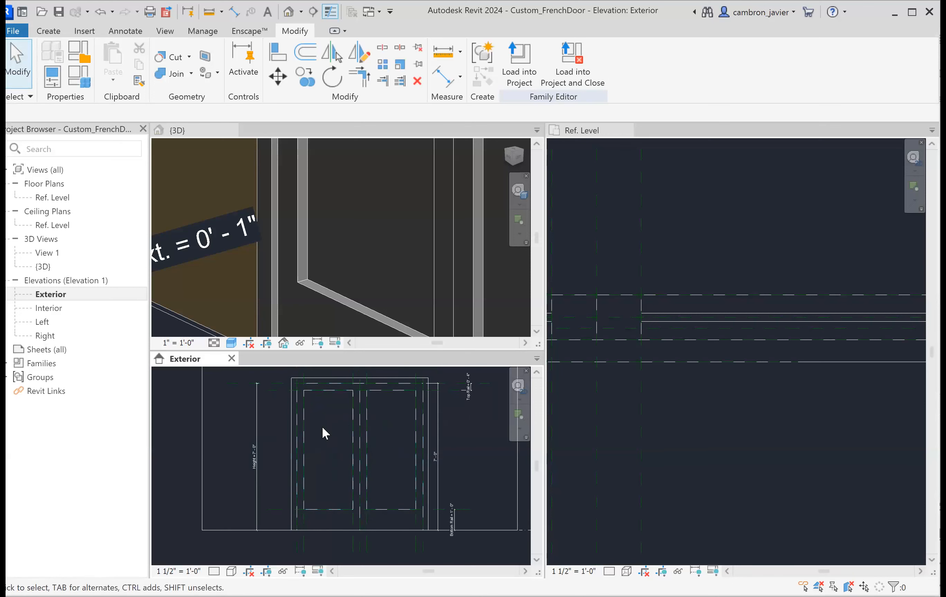
{"action": "middle_click_drag", "start_coordinate": [324, 433], "coordinate": [308, 459]}
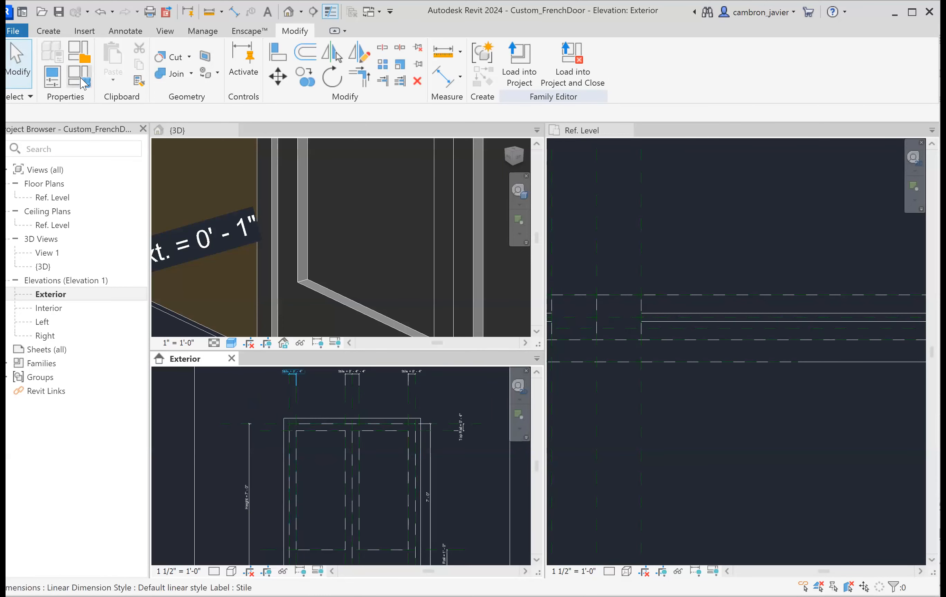
{"action": "key", "text": "f"}
{"action": "key", "text": "t"}
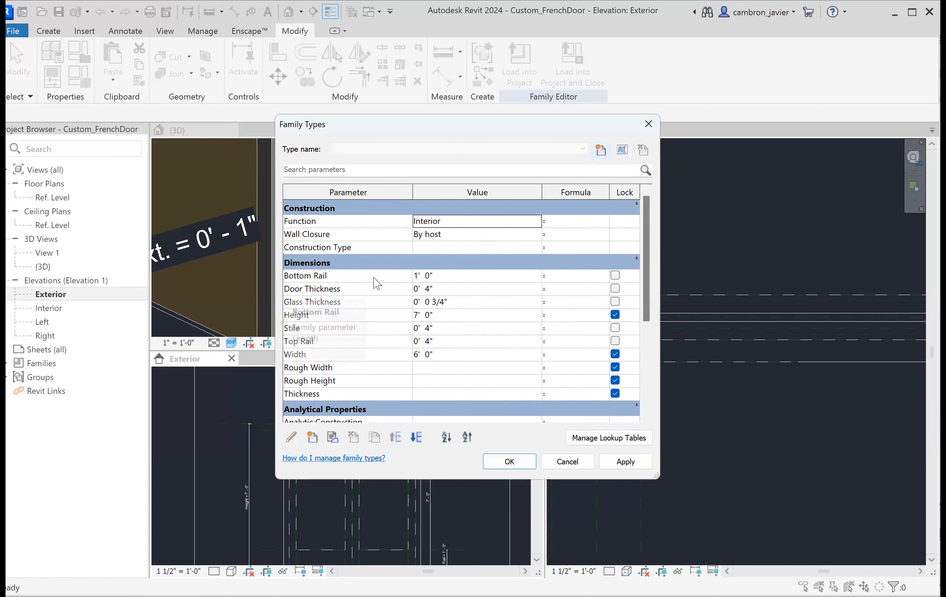
{"action": "left_click", "coordinate": [393, 277]}
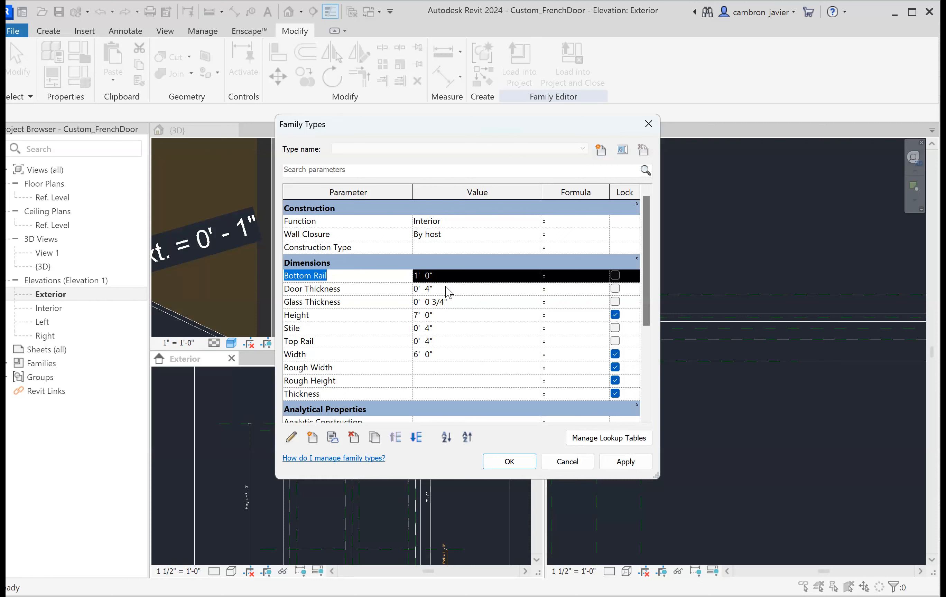
{"action": "left_click", "coordinate": [419, 277]}
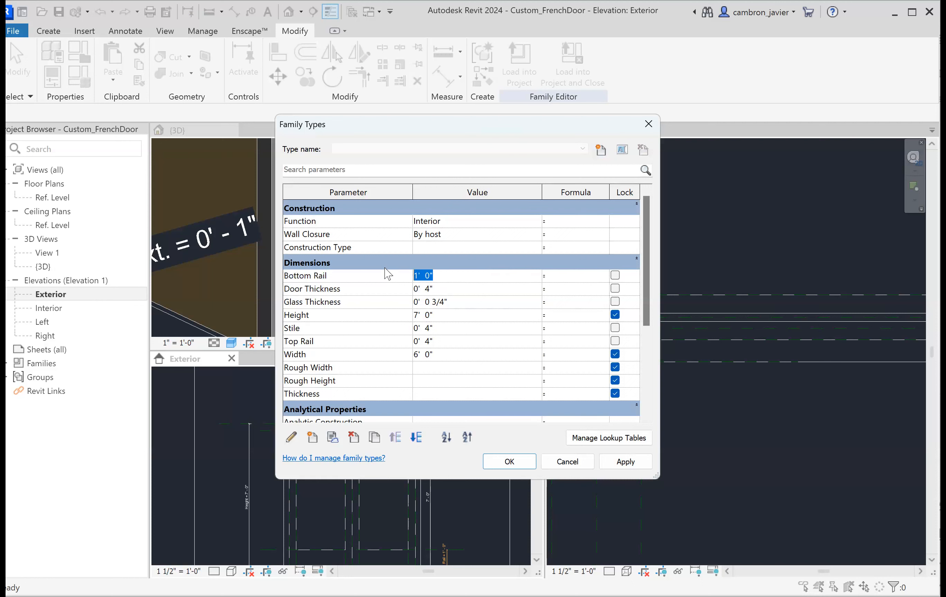
{"action": "type", "text": "0 9"}
{"action": "key", "text": "Tab"}
Set Door Thickness to 0' 1 3/4" and Glass Thickness to 0' 0 1/2"
{"action": "left_click", "coordinate": [433, 288]}
{"action": "left_click_drag", "start_coordinate": [431, 289], "coordinate": [460, 287]}
{"action": "left_click", "coordinate": [445, 302]}
{"action": "left_click", "coordinate": [431, 324]}
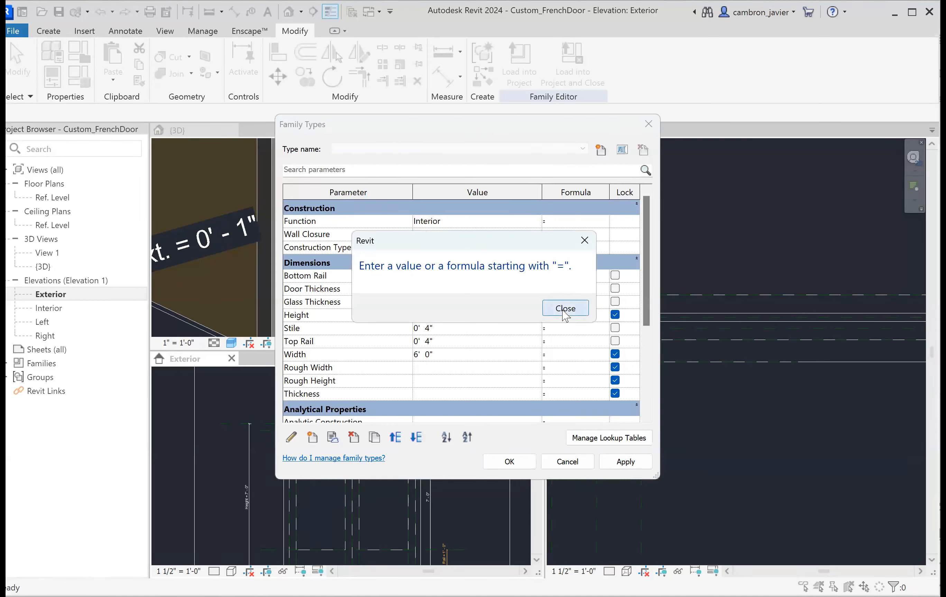
{"action": "left_click", "coordinate": [565, 309]}
{"action": "double_click", "coordinate": [440, 303]}
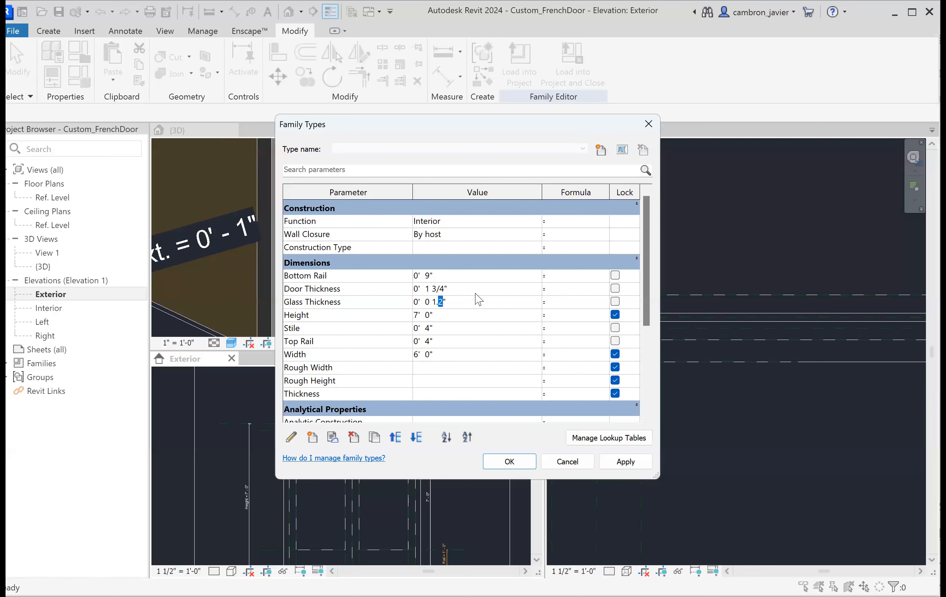
Set Height to 9' 0", Stile and Top Rail to 0' 6" and Width to 7' 0", and apply the family type values
{"action": "left_click", "coordinate": [426, 316]}
{"action": "key", "text": "BackSpace"}
{"action": "left_click", "coordinate": [432, 328]}
{"action": "left_click", "coordinate": [432, 327]}
{"action": "left_click", "coordinate": [430, 342]}
{"action": "left_click", "coordinate": [430, 342]}
{"action": "left_click", "coordinate": [417, 353]}
{"action": "left_click", "coordinate": [417, 353]}
{"action": "type", "text": "7"}
{"action": "left_click", "coordinate": [623, 462]}
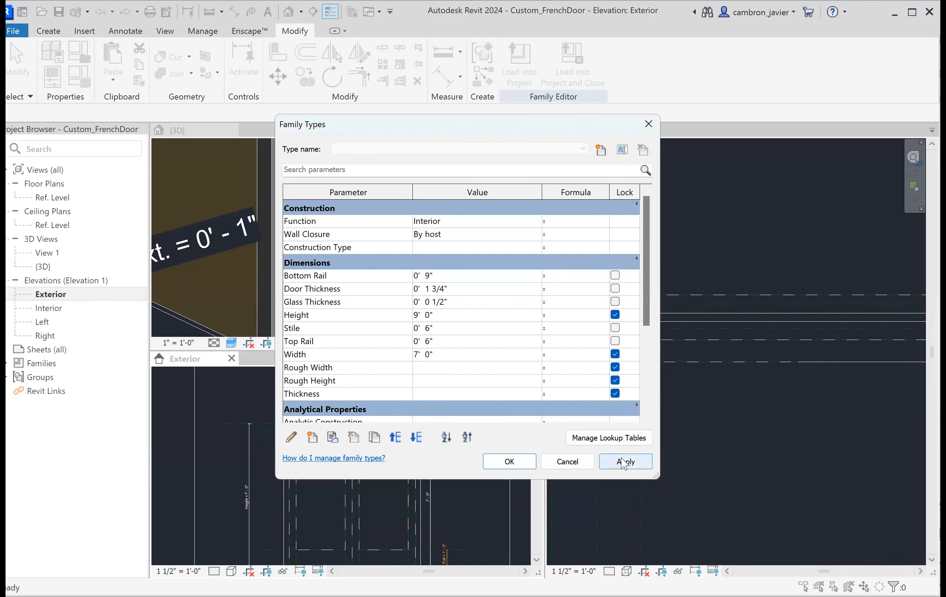
{"action": "left_click", "coordinate": [527, 468]}
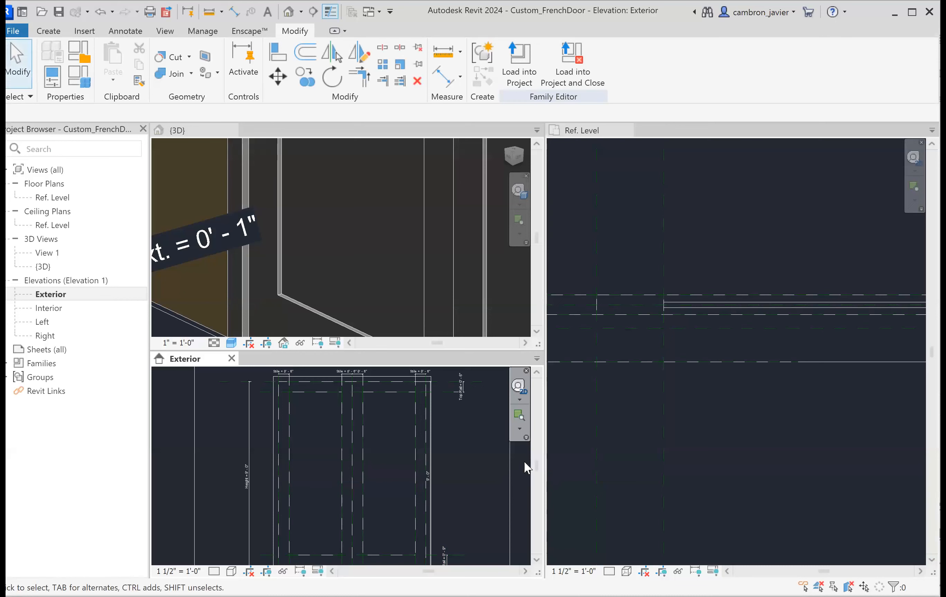
Examine the flexed door in the 3D view and exterior elevation to check that both glass panels follow the leaf openings
{"action": "scroll", "coordinate": [332, 238], "scroll_direction": "down", "scroll_amount": 5}
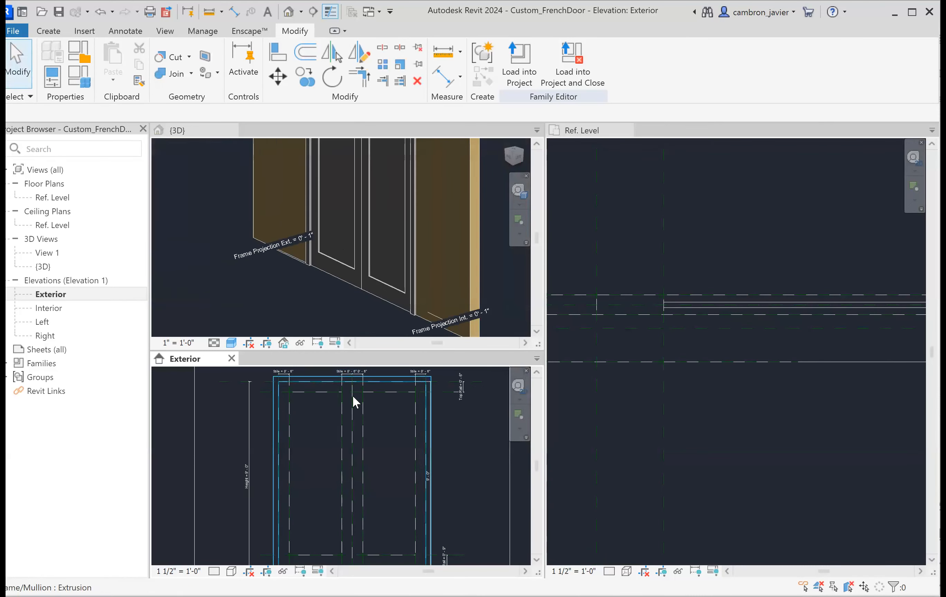
{"action": "scroll", "coordinate": [352, 388], "scroll_direction": "down", "scroll_amount": 2}
{"action": "scroll", "coordinate": [376, 269], "scroll_direction": "down", "scroll_amount": 5}
{"action": "scroll", "coordinate": [373, 238], "scroll_direction": "up", "scroll_amount": 3}
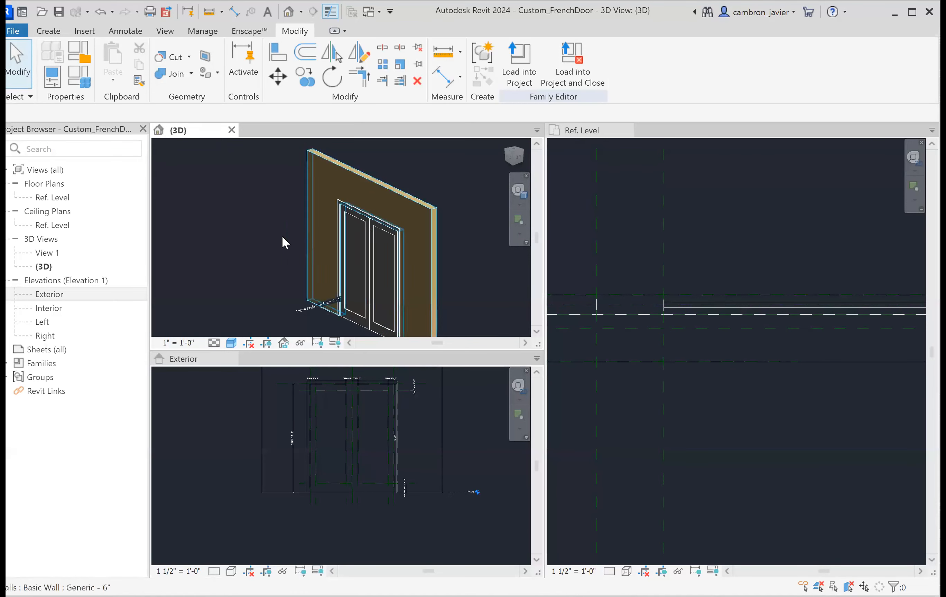
{"action": "middle_click_drag", "start_coordinate": [282, 241], "coordinate": [328, 222], "text": "shift"}
{"action": "scroll", "coordinate": [336, 375], "scroll_direction": "up", "scroll_amount": 1}
{"action": "scroll", "coordinate": [337, 378], "scroll_direction": "up", "scroll_amount": 2}
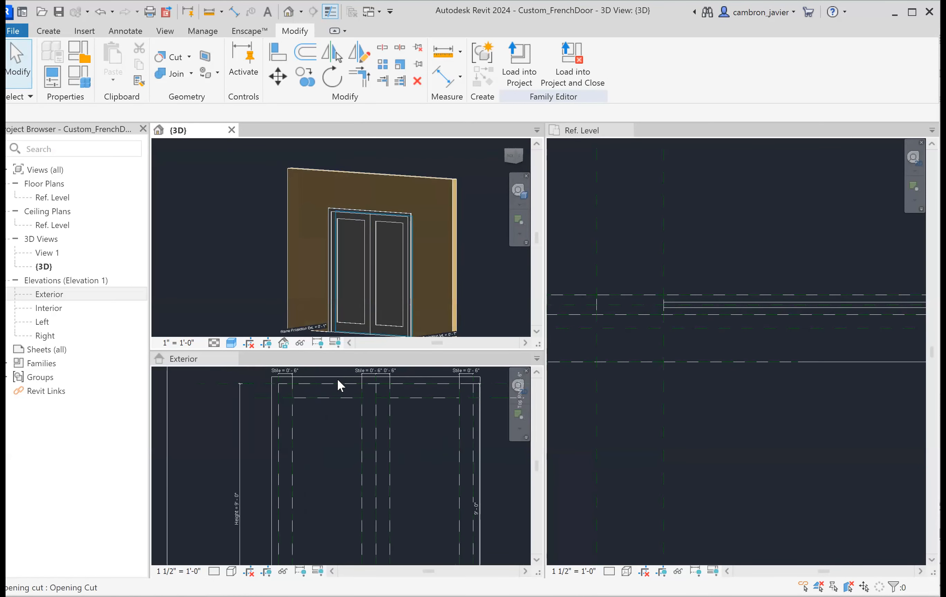
{"action": "scroll", "coordinate": [351, 405], "scroll_direction": "up", "scroll_amount": 1}
{"action": "middle_click_drag", "start_coordinate": [346, 408], "coordinate": [374, 454]}
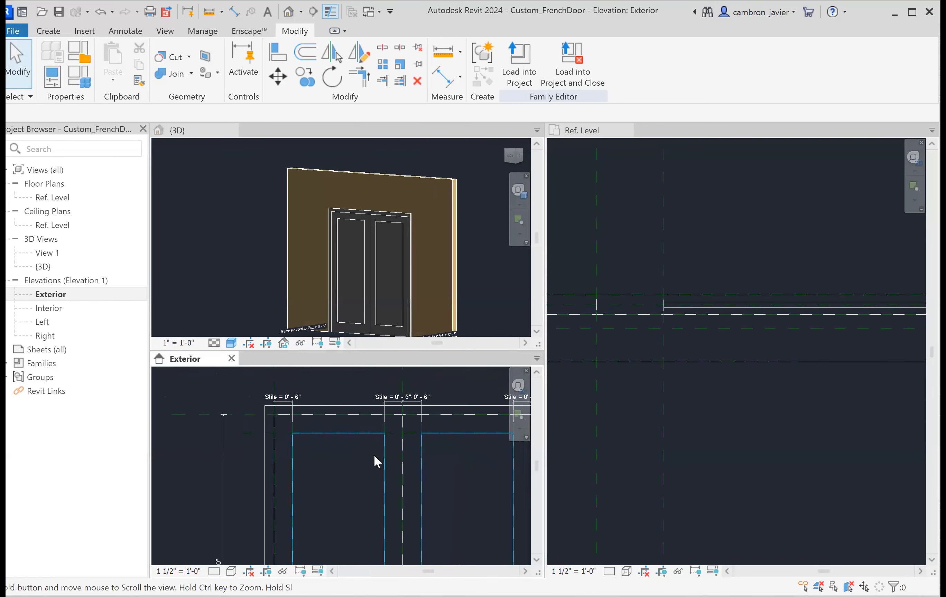
{"action": "scroll", "coordinate": [361, 427], "scroll_direction": "down", "scroll_amount": 4}
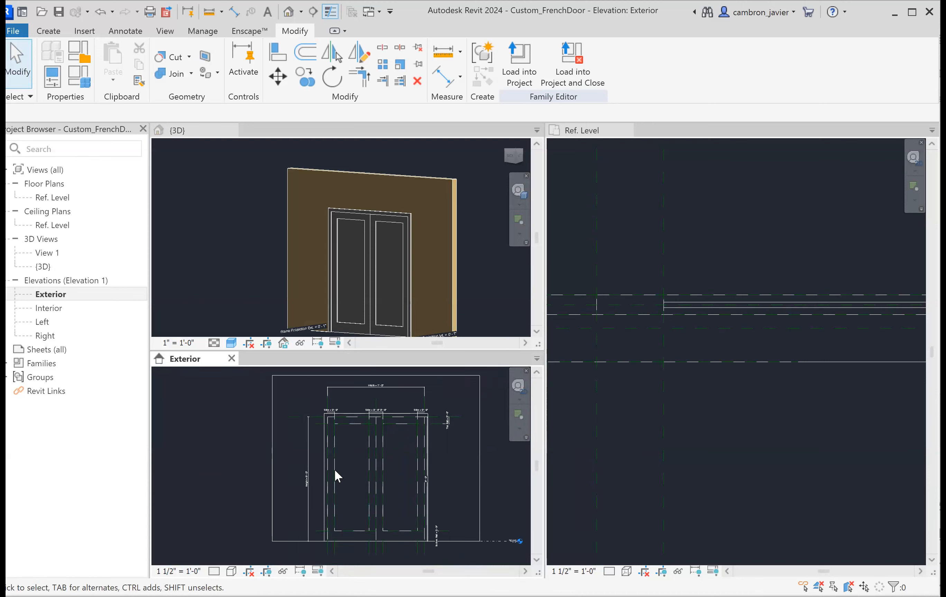
{"action": "scroll", "coordinate": [321, 477], "scroll_direction": "up", "scroll_amount": 3}
{"action": "scroll", "coordinate": [286, 489], "scroll_direction": "up", "scroll_amount": 1}
{"action": "scroll", "coordinate": [324, 468], "scroll_direction": "down", "scroll_amount": 2}
{"action": "scroll", "coordinate": [398, 420], "scroll_direction": "down", "scroll_amount": 3}
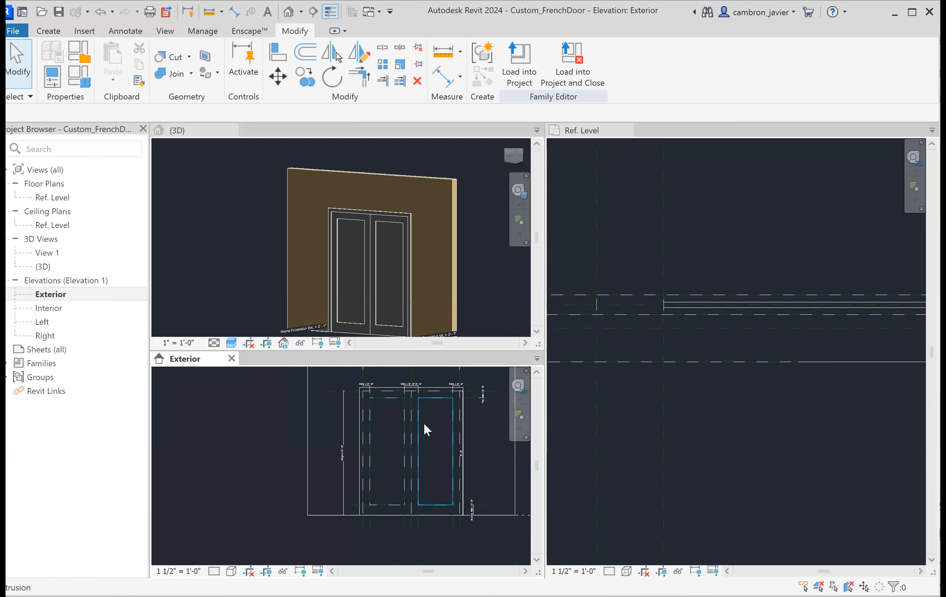
Inspect both glass panels in the Ref. Level plan for centring within the door thickness and alignment with the stiles
{"action": "scroll", "coordinate": [691, 304], "scroll_direction": "down", "scroll_amount": 3}
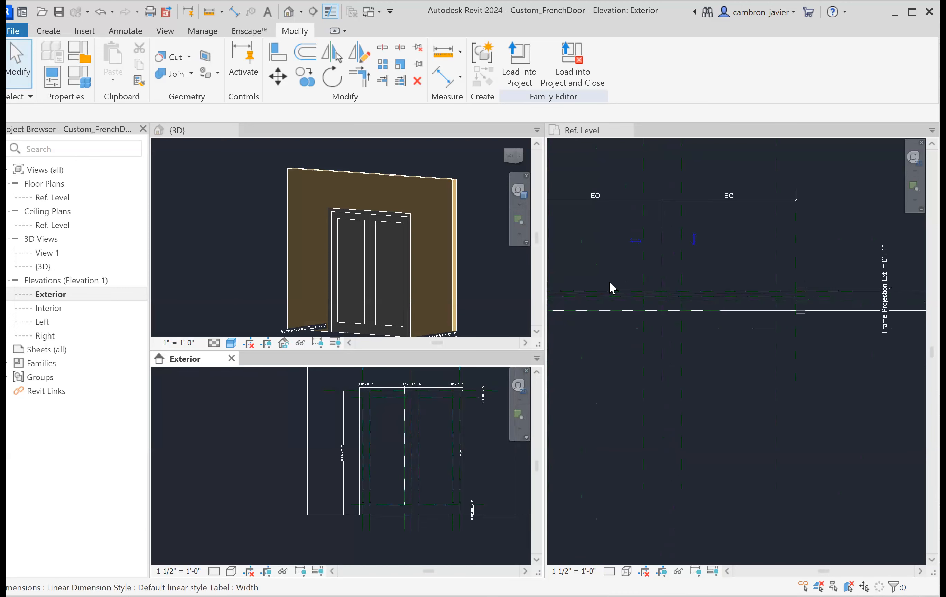
{"action": "left_click", "coordinate": [608, 255]}
{"action": "middle_click_drag", "start_coordinate": [611, 263], "coordinate": [641, 259]}
{"action": "scroll", "coordinate": [594, 270], "scroll_direction": "up", "scroll_amount": 5}
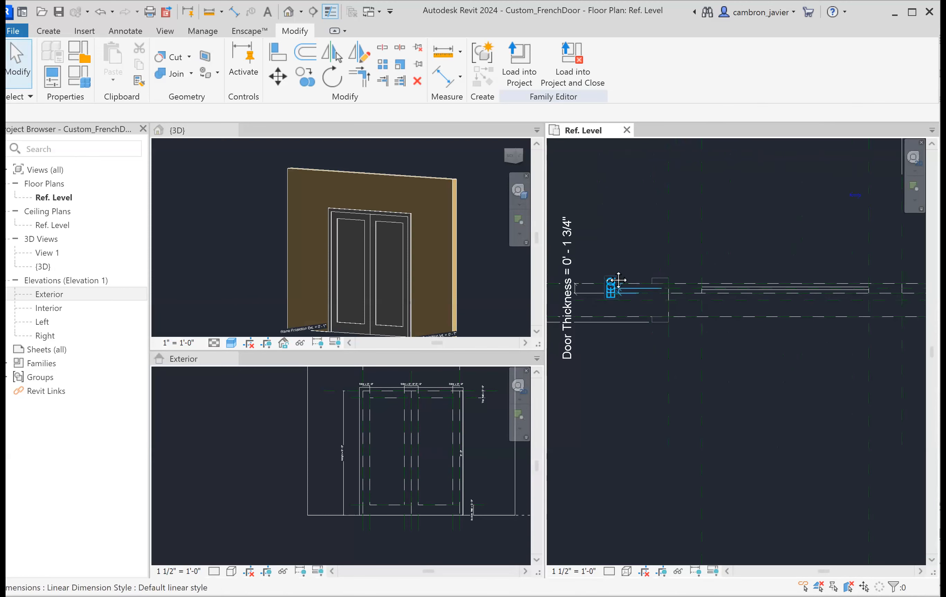
{"action": "scroll", "coordinate": [622, 239], "scroll_direction": "up", "scroll_amount": 1}
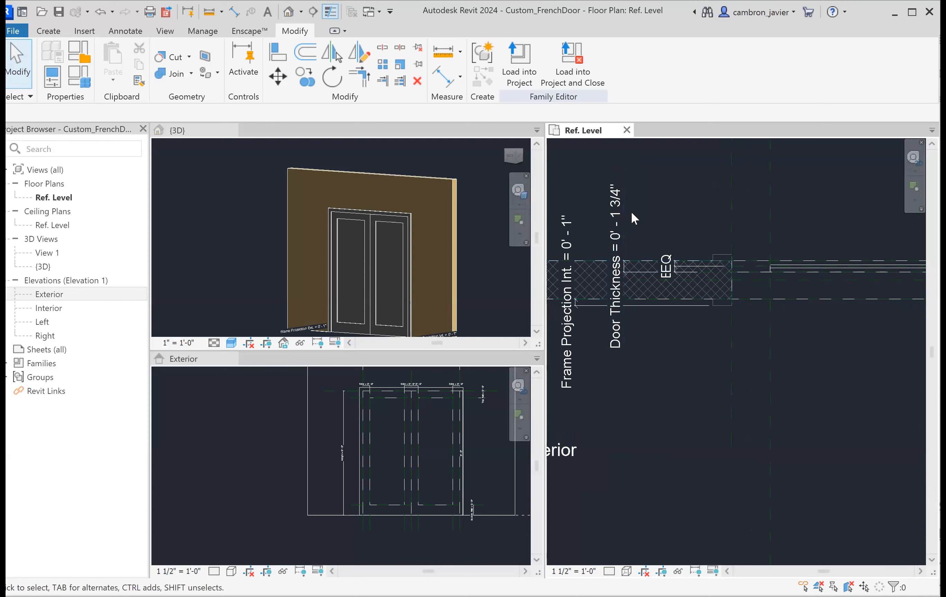
{"action": "scroll", "coordinate": [802, 274], "scroll_direction": "up", "scroll_amount": 4}
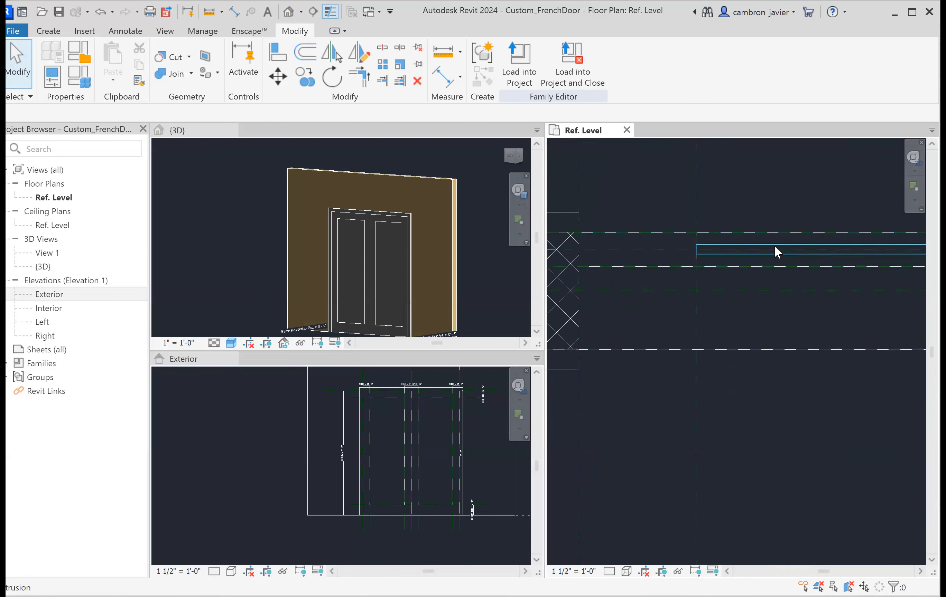
{"action": "scroll", "coordinate": [727, 277], "scroll_direction": "down", "scroll_amount": 5}
{"action": "middle_click_drag", "start_coordinate": [861, 292], "coordinate": [702, 314]}
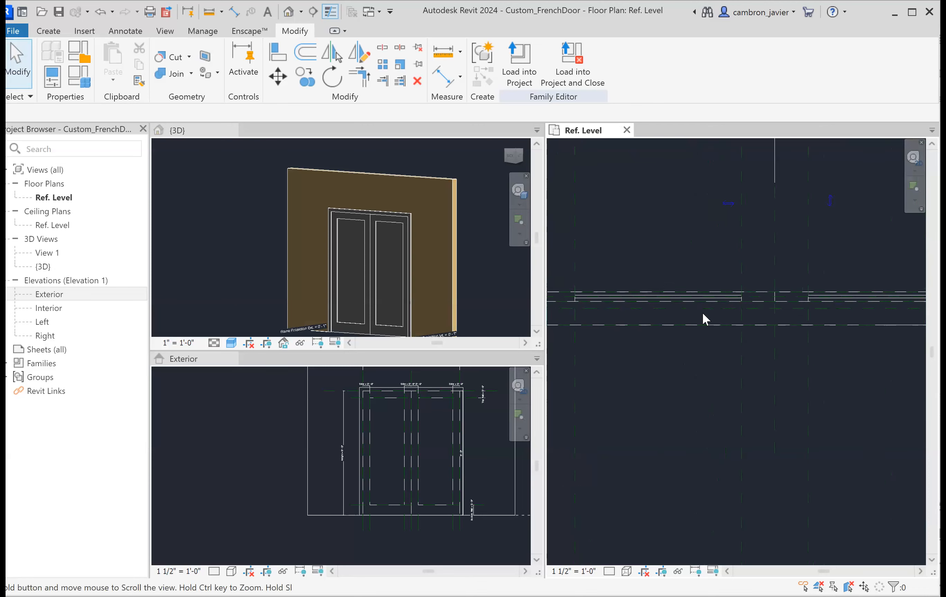
{"action": "scroll", "coordinate": [750, 308], "scroll_direction": "down", "scroll_amount": 2}
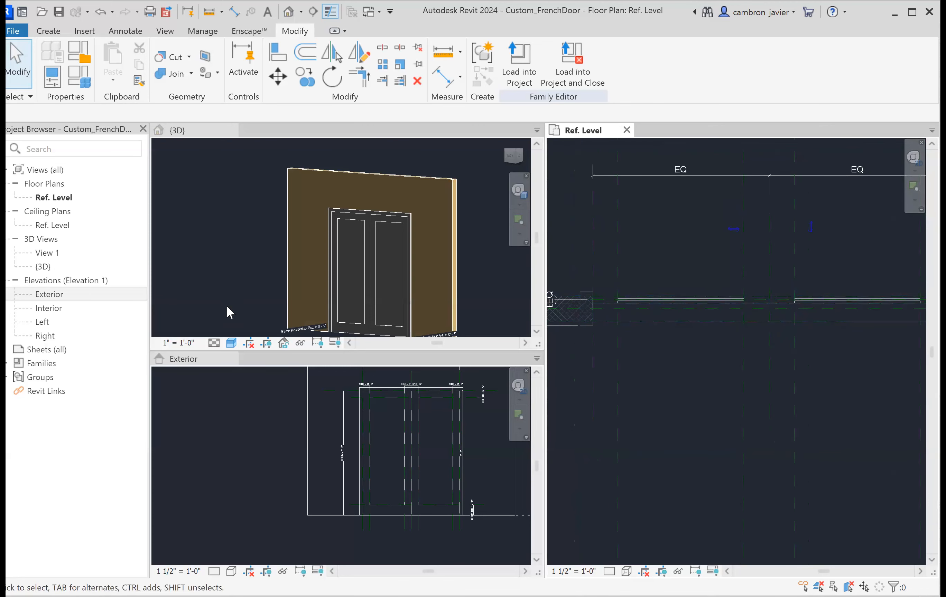
Reset the Bottom Rail parameter to 1' 0" in the family types
{"action": "left_click", "coordinate": [261, 448]}
{"action": "left_click", "coordinate": [210, 235]}
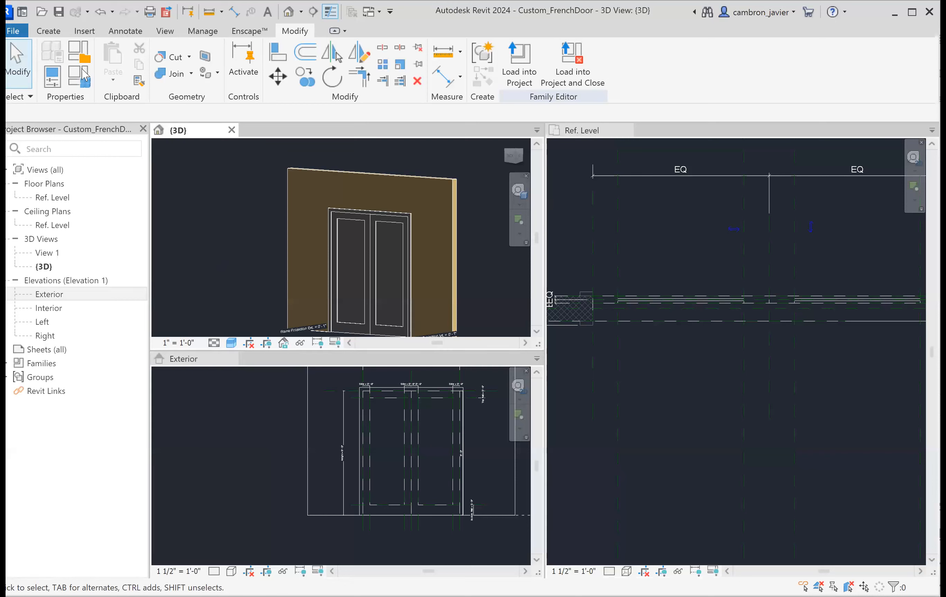
{"action": "left_click", "coordinate": [82, 69]}
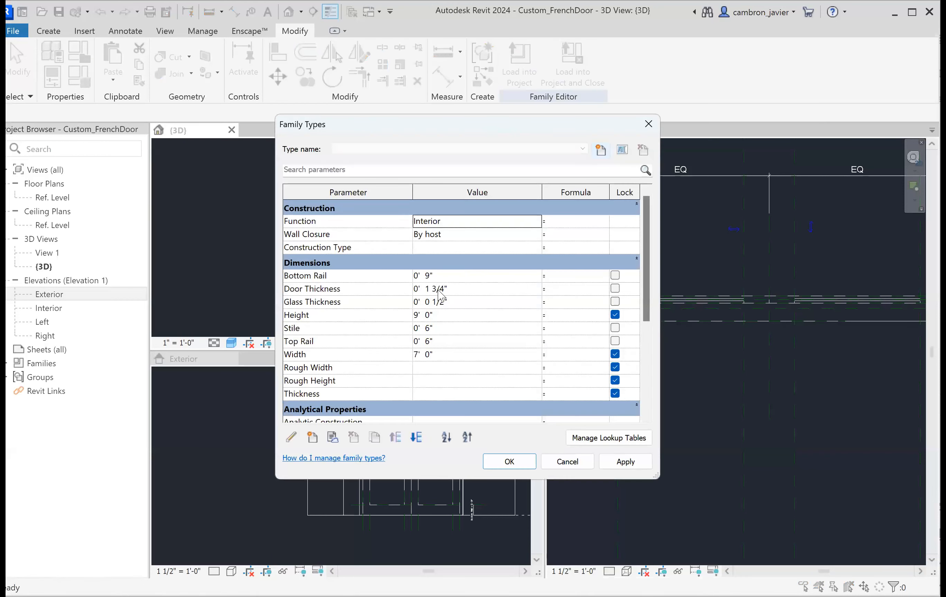
{"action": "double_click", "coordinate": [427, 275]}
{"action": "type", "text": "12"}
{"action": "key", "text": "Return"}
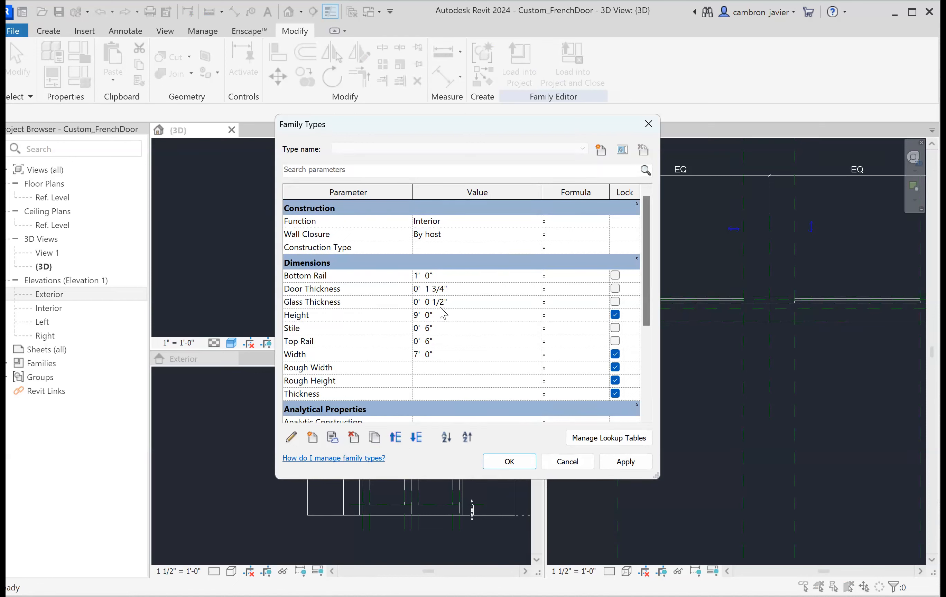
Set Height to 7' 0", Stile and Top Rail to 0' 4" and Width to 6' 0", and apply the family type values
{"action": "left_click", "coordinate": [419, 318]}
{"action": "double_click", "coordinate": [417, 316]}
{"action": "type", "text": "7"}
{"action": "key", "text": "Return"}
{"action": "double_click", "coordinate": [430, 341]}
{"action": "type", "text": "4"}
{"action": "left_click", "coordinate": [417, 355]}
{"action": "left_click_drag", "start_coordinate": [417, 354], "coordinate": [412, 355]}
{"action": "type", "text": "6"}
{"action": "left_click", "coordinate": [609, 465]}
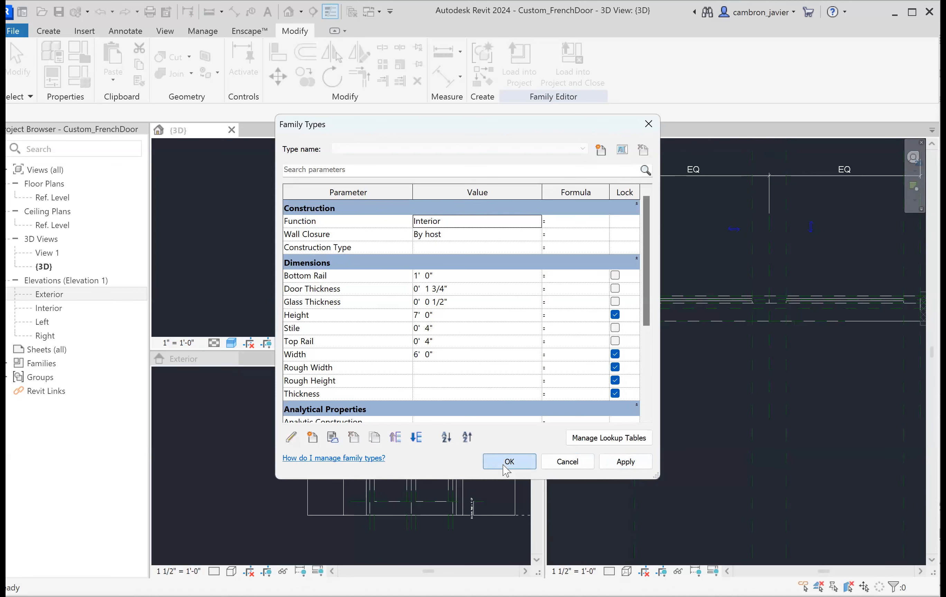
{"action": "left_click", "coordinate": [508, 462]}
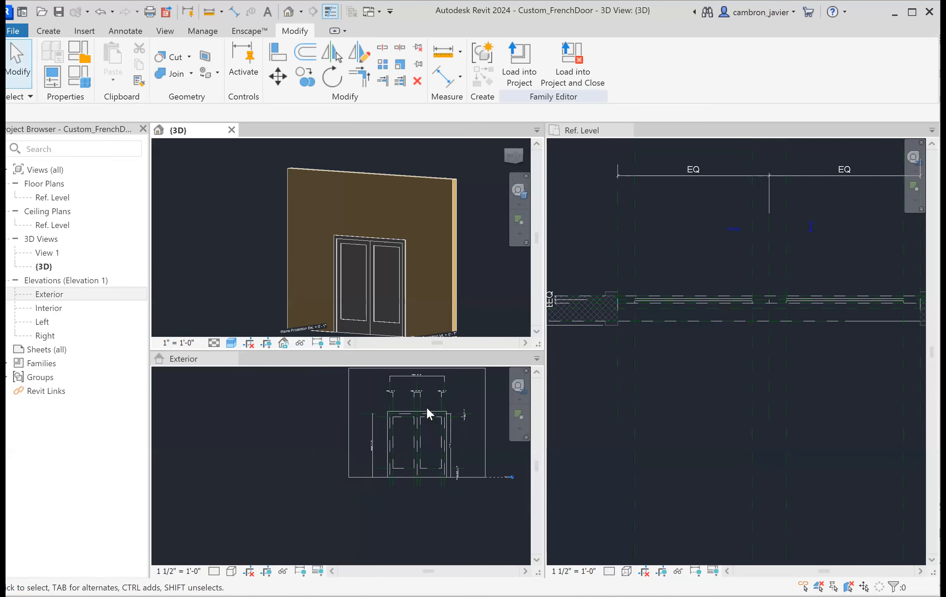
Review the door at its restored dimensions across the 3D view, Ref. Level plan and exterior elevation
{"action": "scroll", "coordinate": [425, 385], "scroll_direction": "up", "scroll_amount": 1}
{"action": "scroll", "coordinate": [437, 285], "scroll_direction": "up", "scroll_amount": 2}
{"action": "scroll", "coordinate": [436, 286], "scroll_direction": "down", "scroll_amount": 3}
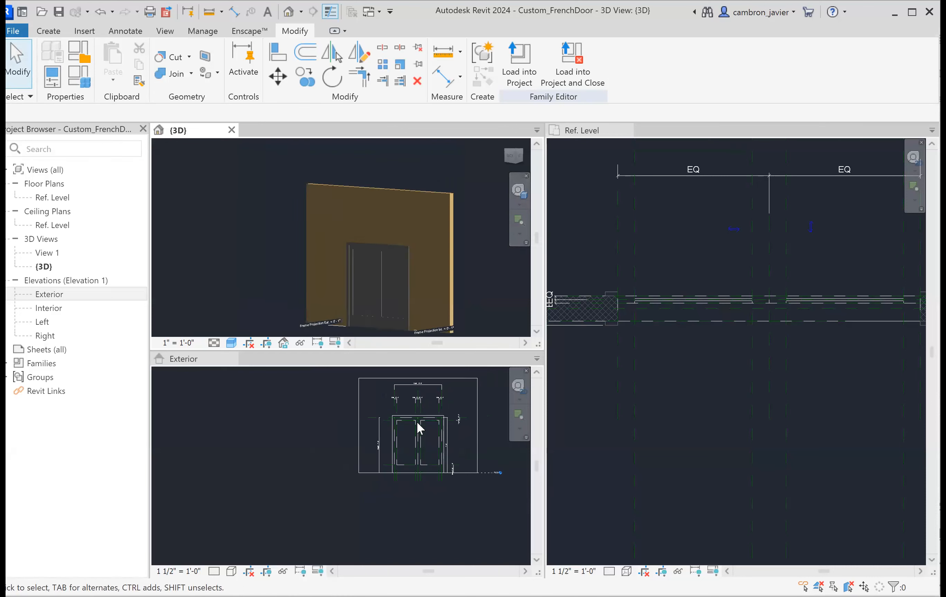
{"action": "scroll", "coordinate": [424, 438], "scroll_direction": "down", "scroll_amount": 3}
{"action": "scroll", "coordinate": [450, 405], "scroll_direction": "up", "scroll_amount": 3}
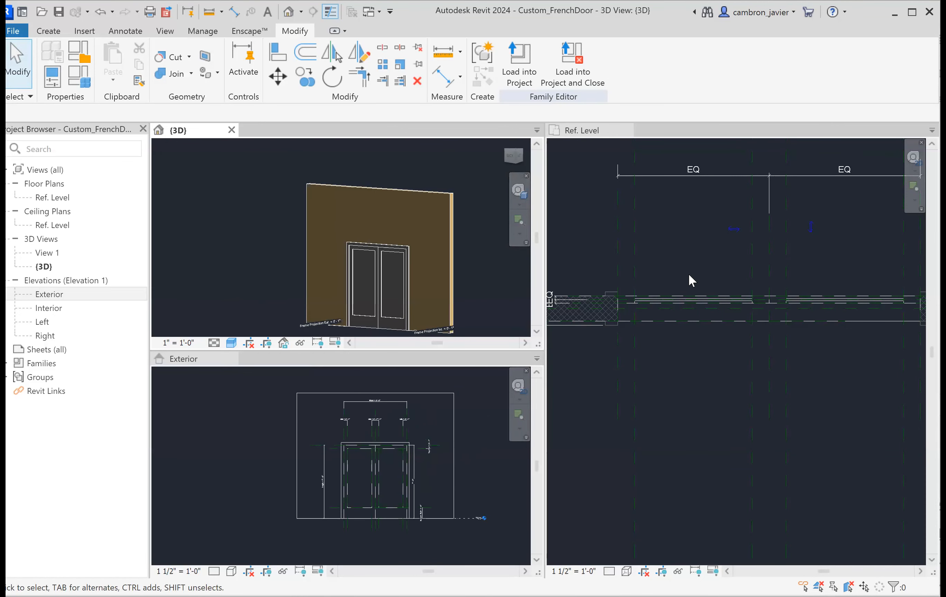
{"action": "scroll", "coordinate": [670, 285], "scroll_direction": "up", "scroll_amount": 1}
{"action": "left_click", "coordinate": [670, 284]}
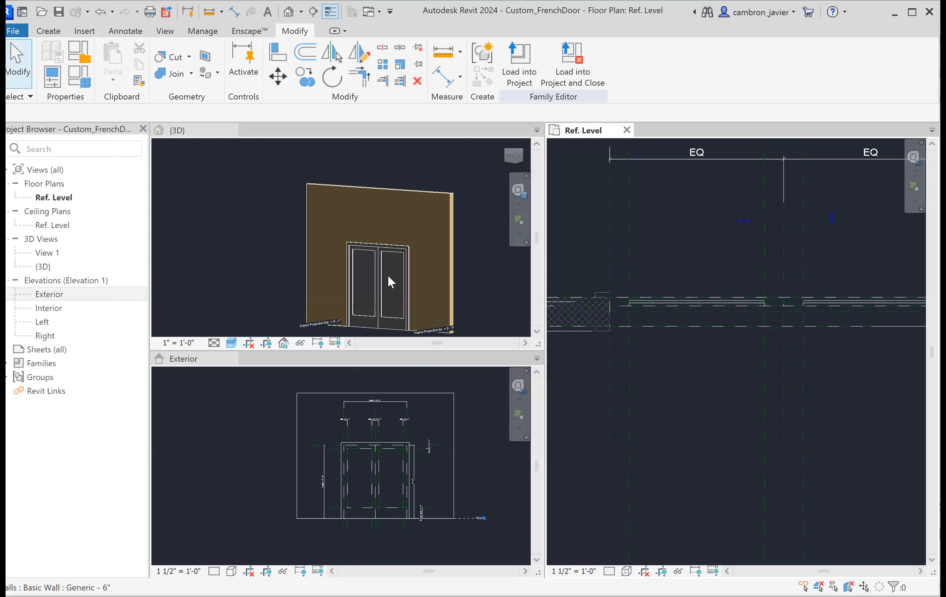
{"action": "left_click", "coordinate": [243, 430]}
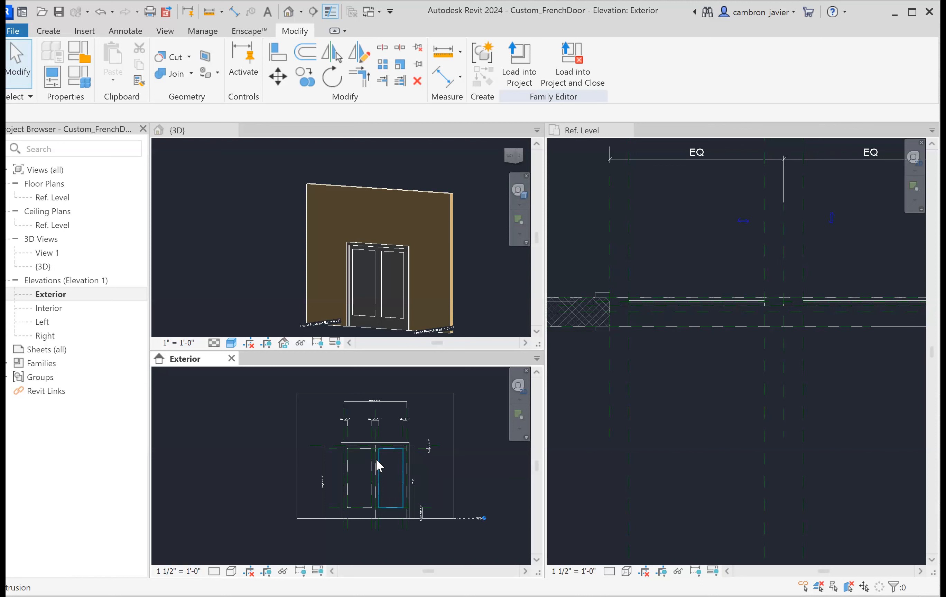
{"action": "scroll", "coordinate": [327, 492], "scroll_direction": "up", "scroll_amount": 5}
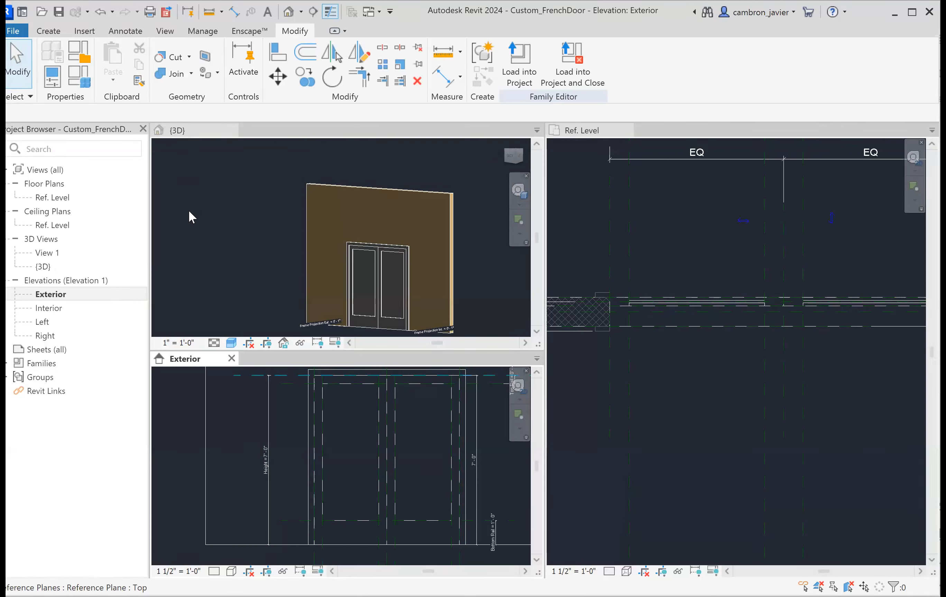
Set the symbolic line subcategory to Elevation Swing [projection] for drawing the door swing lines
{"action": "left_click", "coordinate": [121, 29]}
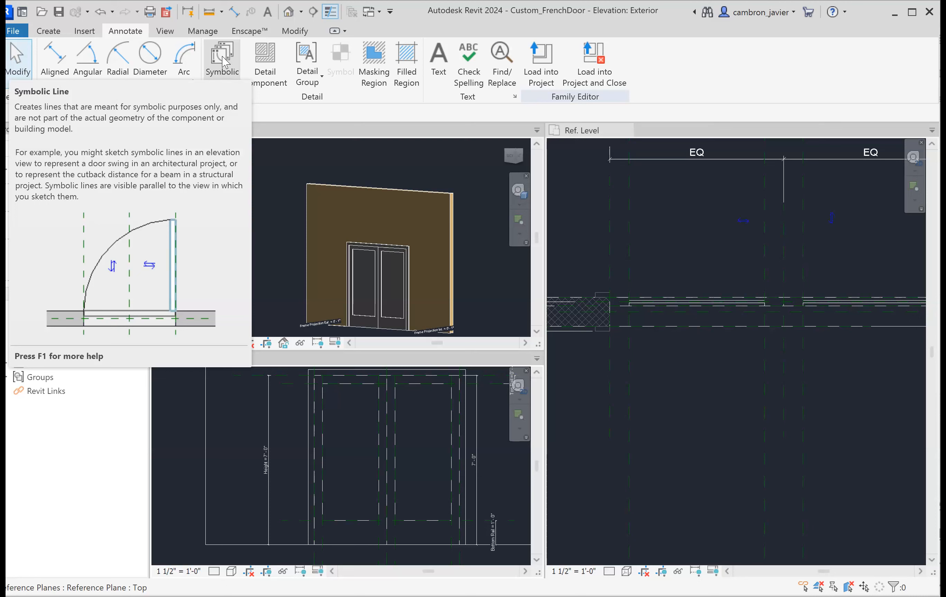
{"action": "left_click", "coordinate": [224, 62]}
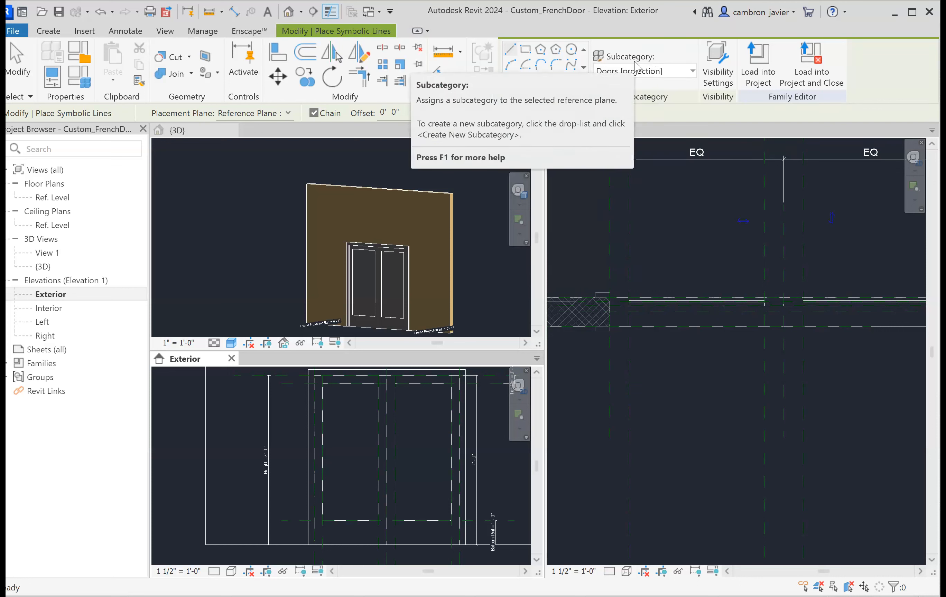
{"action": "left_click", "coordinate": [691, 71]}
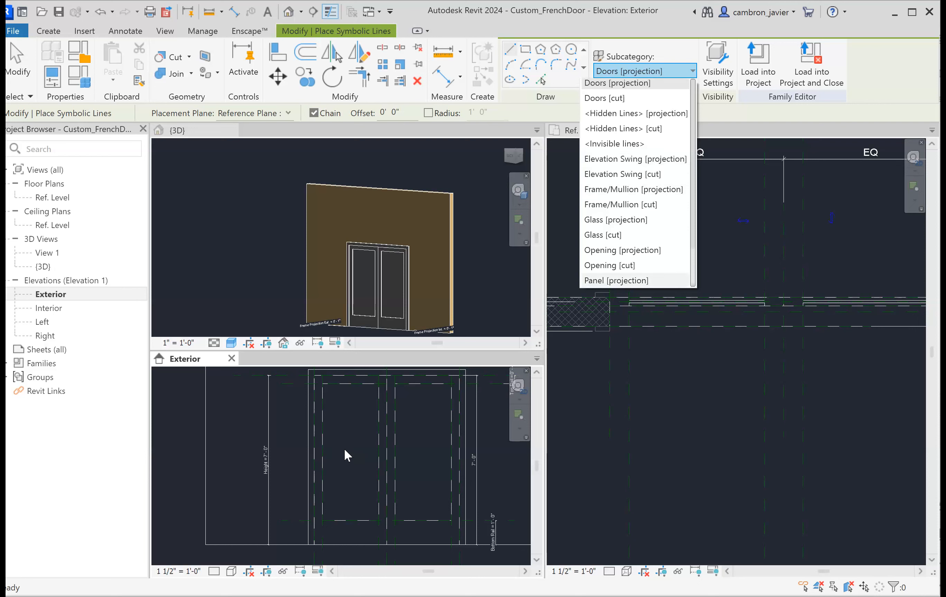
{"action": "left_click", "coordinate": [625, 163]}
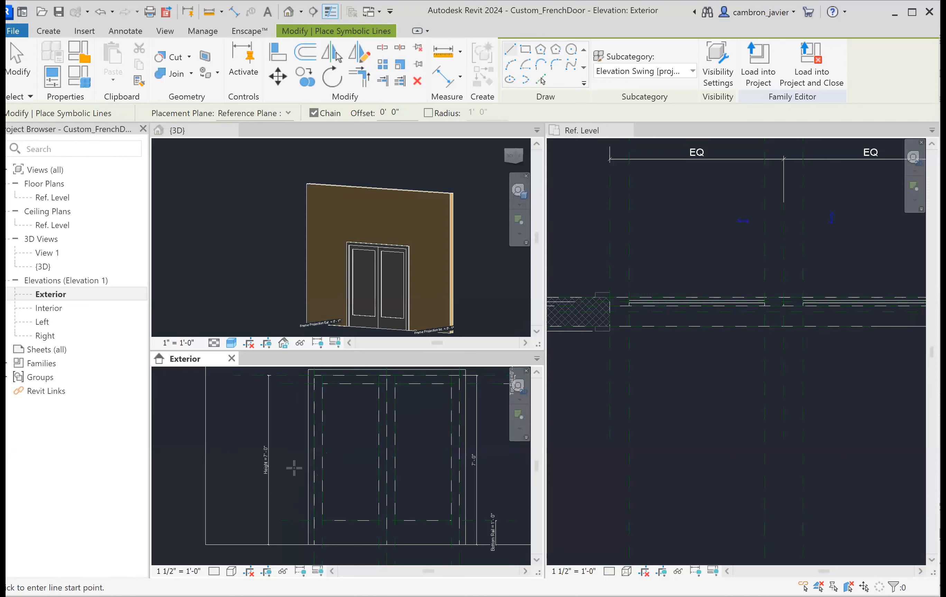
{"action": "key", "text": "Escape"}
{"action": "key", "text": "Escape"}
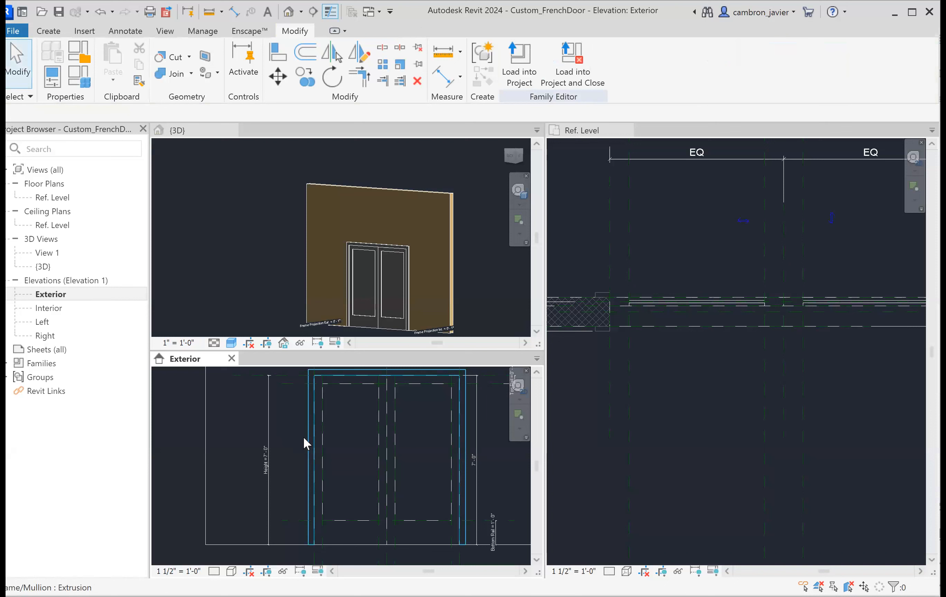
Draw a horizontal reference plane across both door panels near mid-height in the Exterior elevation
{"action": "left_click", "coordinate": [55, 32]}
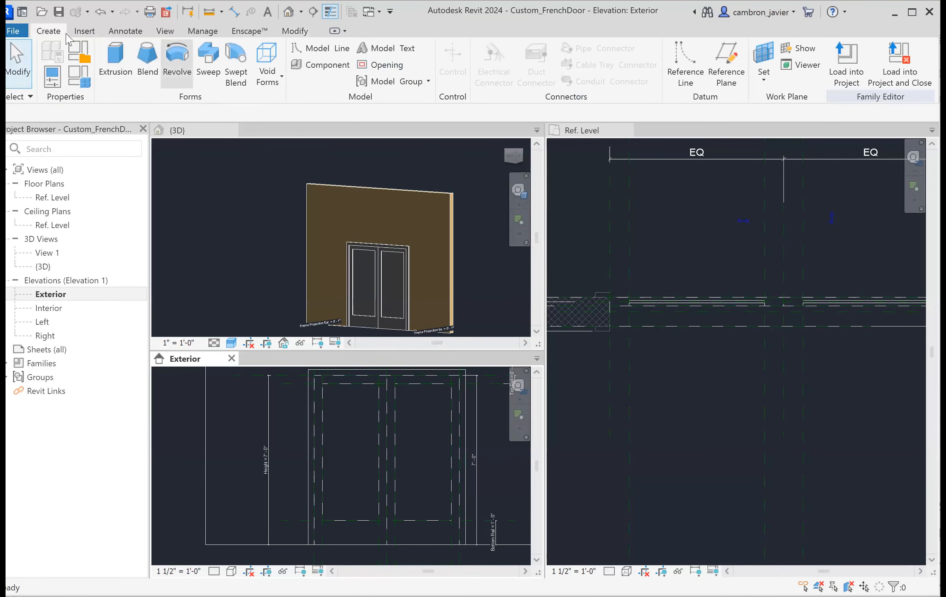
{"action": "key", "text": "r"}
{"action": "key", "text": "p"}
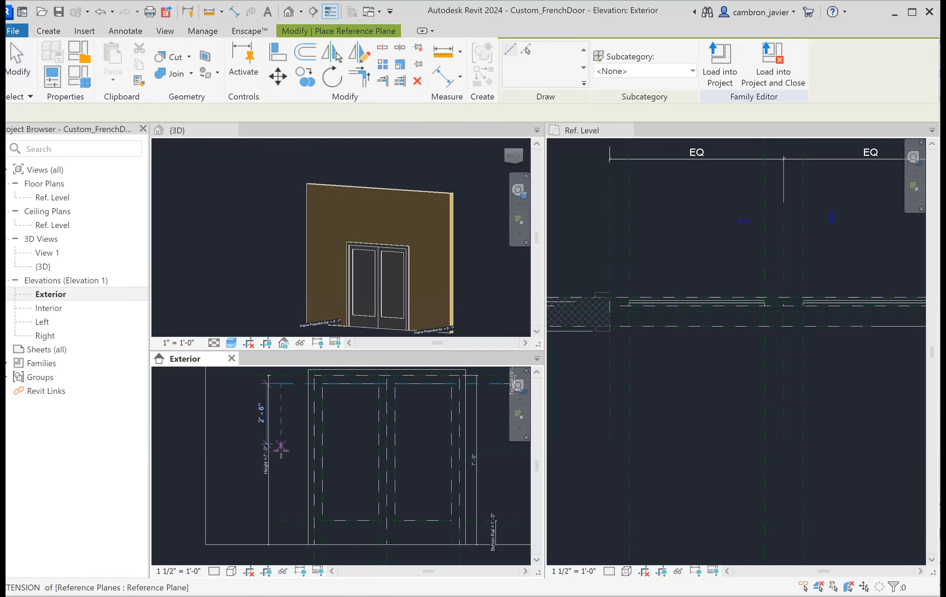
{"action": "left_click", "coordinate": [281, 452]}
{"action": "middle_click_drag", "start_coordinate": [455, 451], "coordinate": [433, 450]}
{"action": "left_click", "coordinate": [439, 456]}
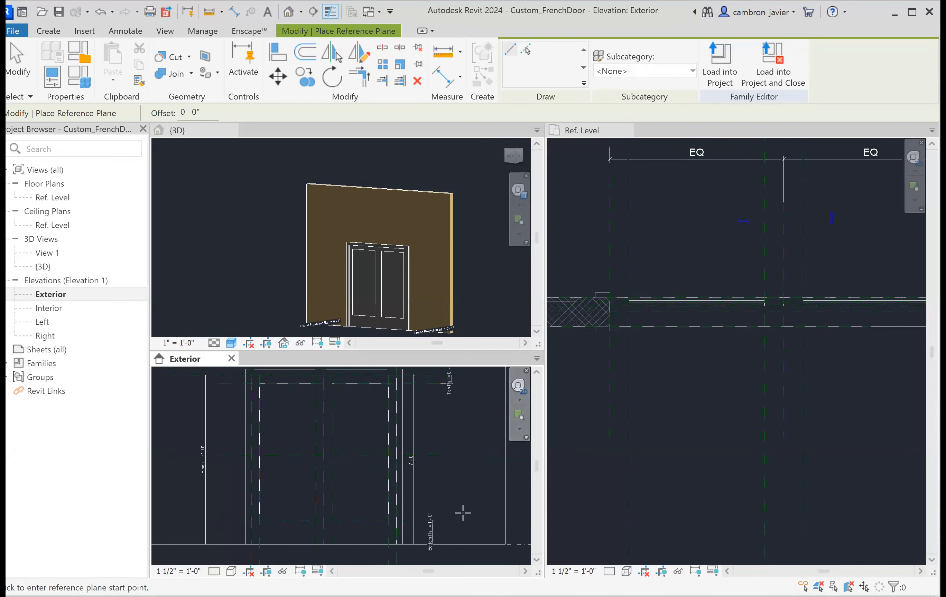
{"action": "key", "text": "Escape"}
{"action": "middle_click_drag", "start_coordinate": [281, 470], "coordinate": [371, 487]}
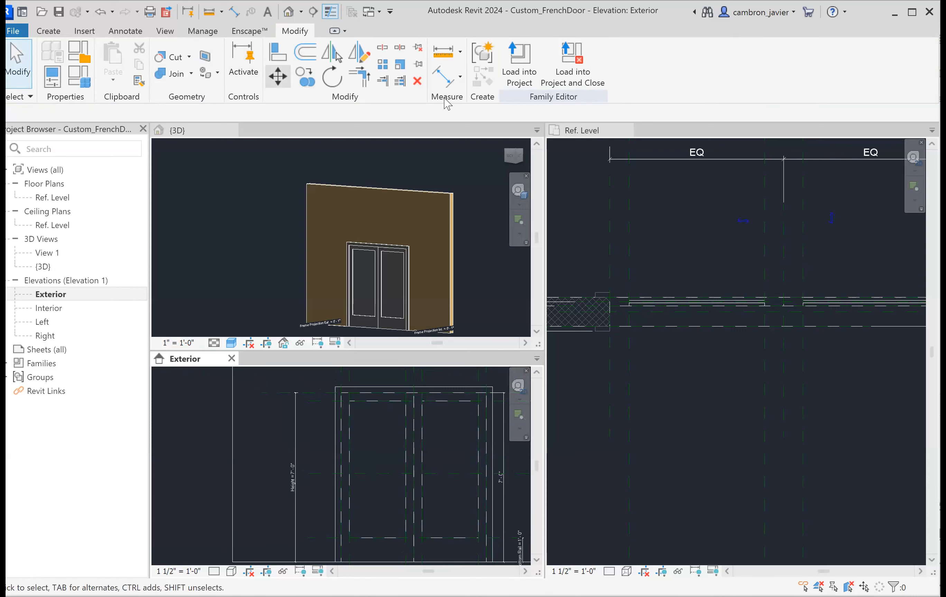
Dimension from the door's top plane through the new middle reference plane to the floor level, and make both segments equal
{"action": "key", "text": "d"}
{"action": "key", "text": "i"}
{"action": "left_click", "coordinate": [279, 393]}
{"action": "middle_click_drag", "start_coordinate": [318, 478], "coordinate": [239, 425]}
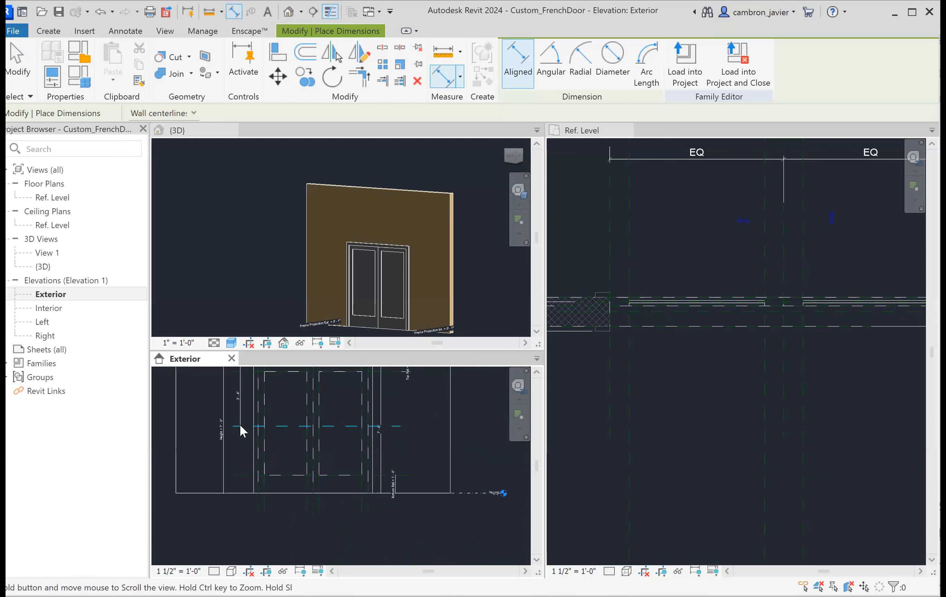
{"action": "left_click", "coordinate": [470, 490]}
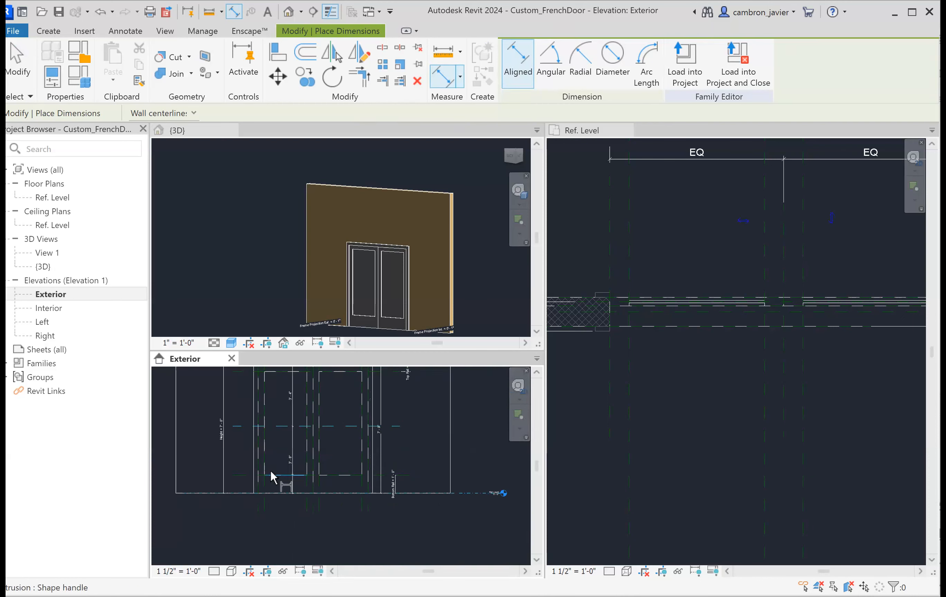
{"action": "left_click", "coordinate": [205, 462]}
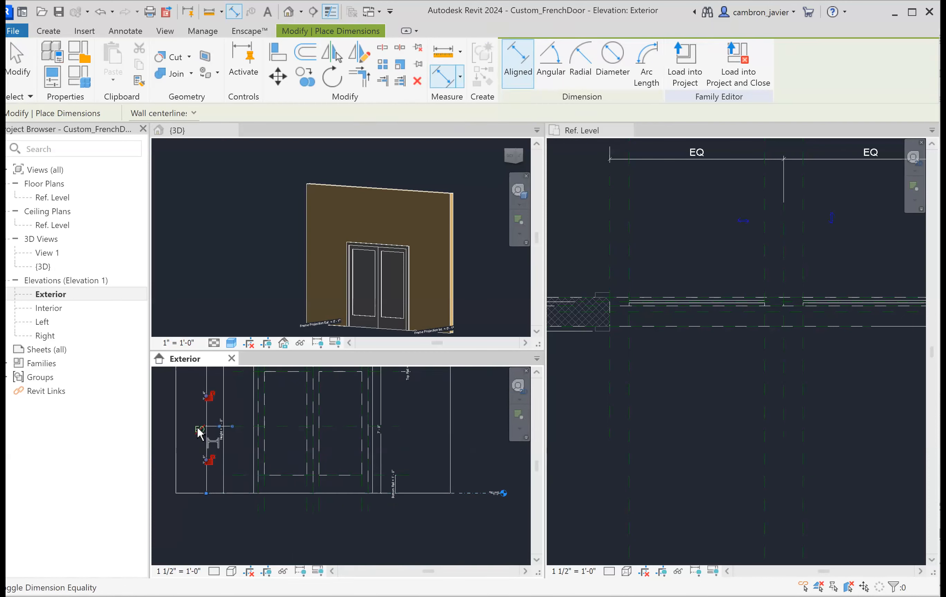
{"action": "left_click", "coordinate": [200, 430]}
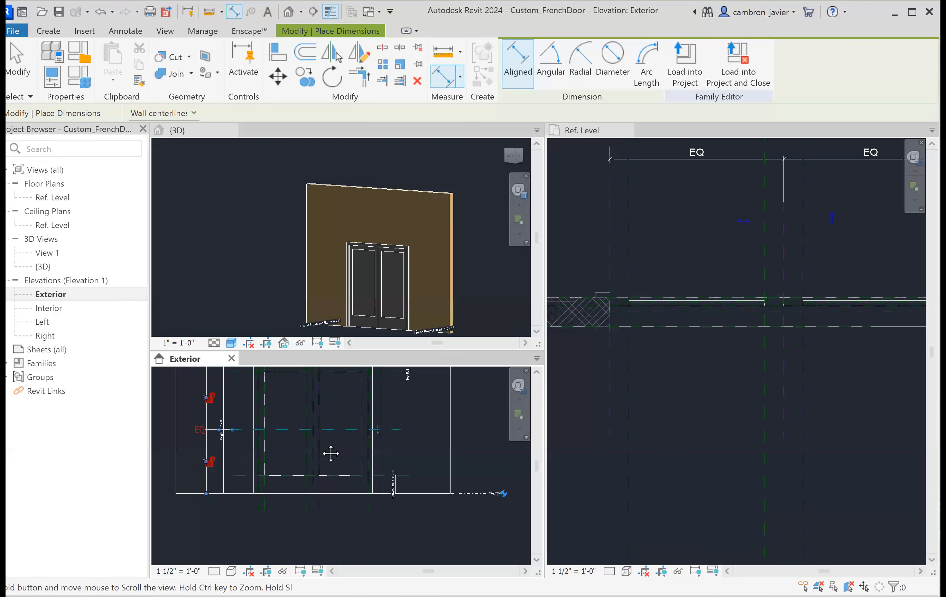
{"action": "middle_click_drag", "start_coordinate": [245, 402], "coordinate": [297, 422]}
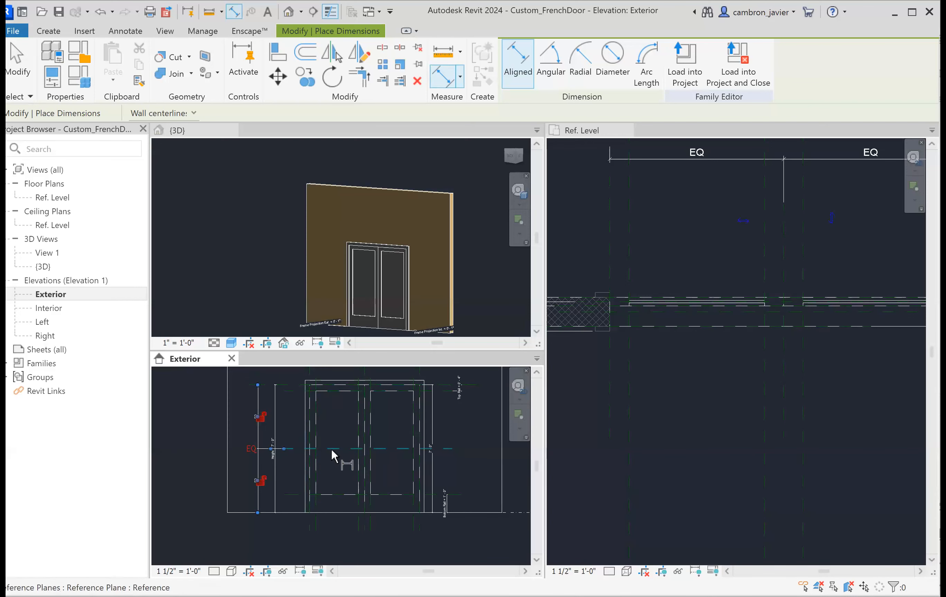
{"action": "key", "text": "Escape"}
{"action": "key", "text": "Escape"}
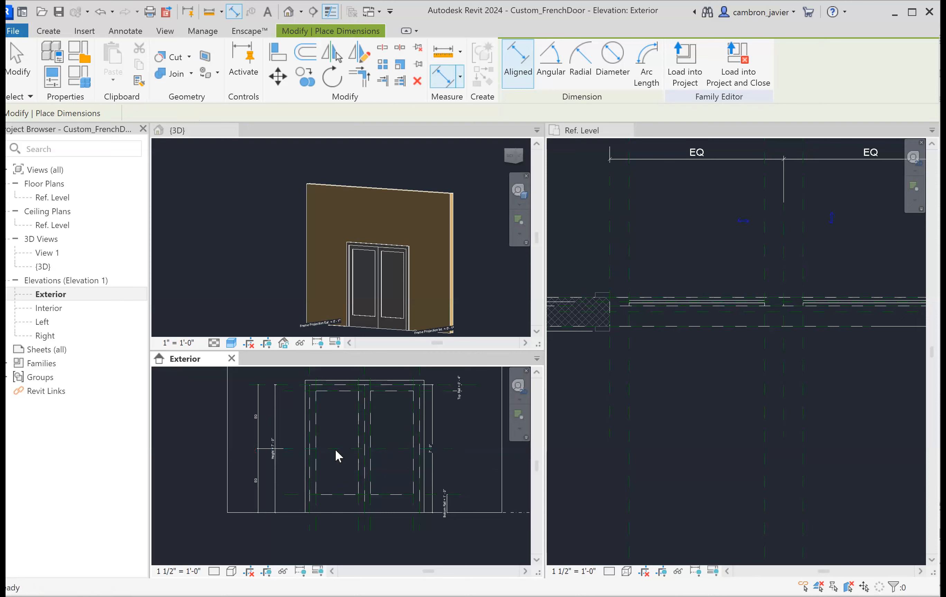
Draw the left panel's Elevation Swing symbolic lines from the top centre to the left jamb at mid-height and down to the bottom centre
{"action": "scroll", "coordinate": [337, 450], "scroll_direction": "up", "scroll_amount": 2}
{"action": "middle_click_drag", "start_coordinate": [338, 434], "coordinate": [349, 472]}
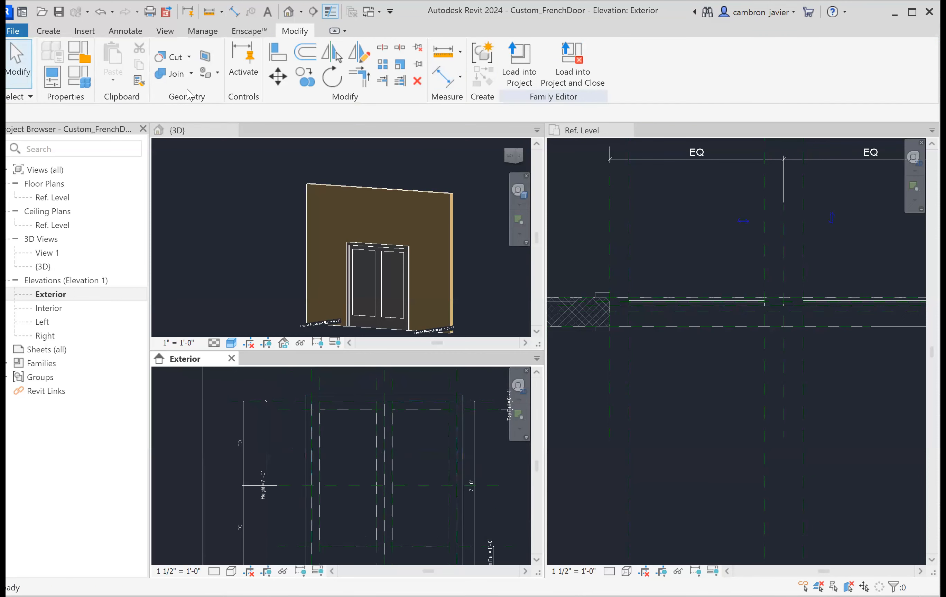
{"action": "scroll", "coordinate": [187, 71], "scroll_direction": "up", "scroll_amount": 4}
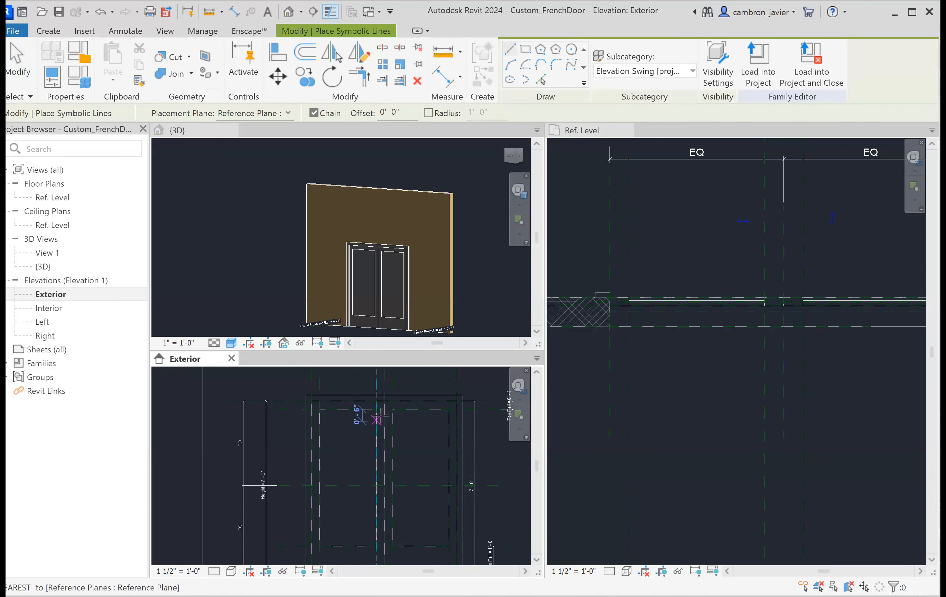
{"action": "scroll", "coordinate": [374, 421], "scroll_direction": "up", "scroll_amount": 1}
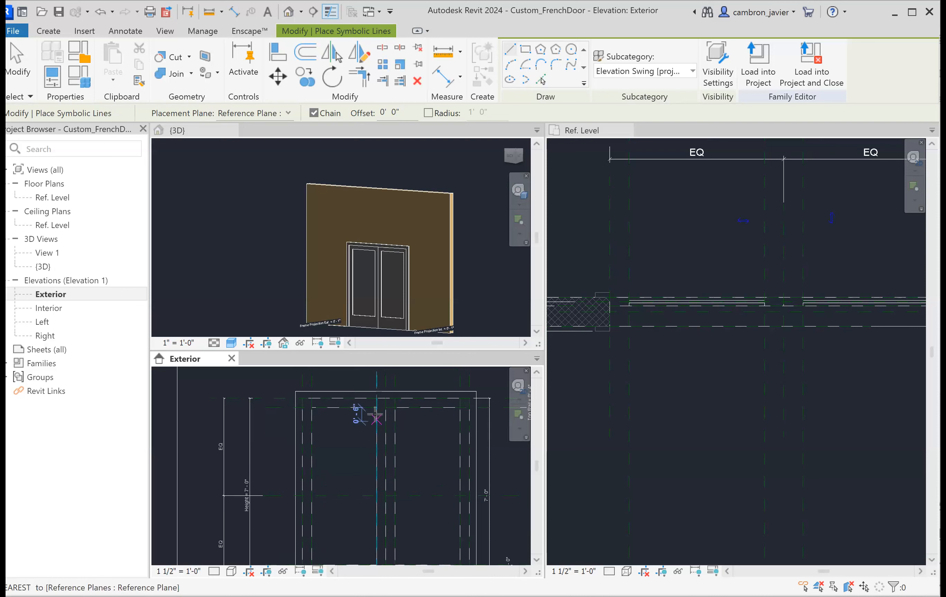
{"action": "left_click", "coordinate": [385, 399]}
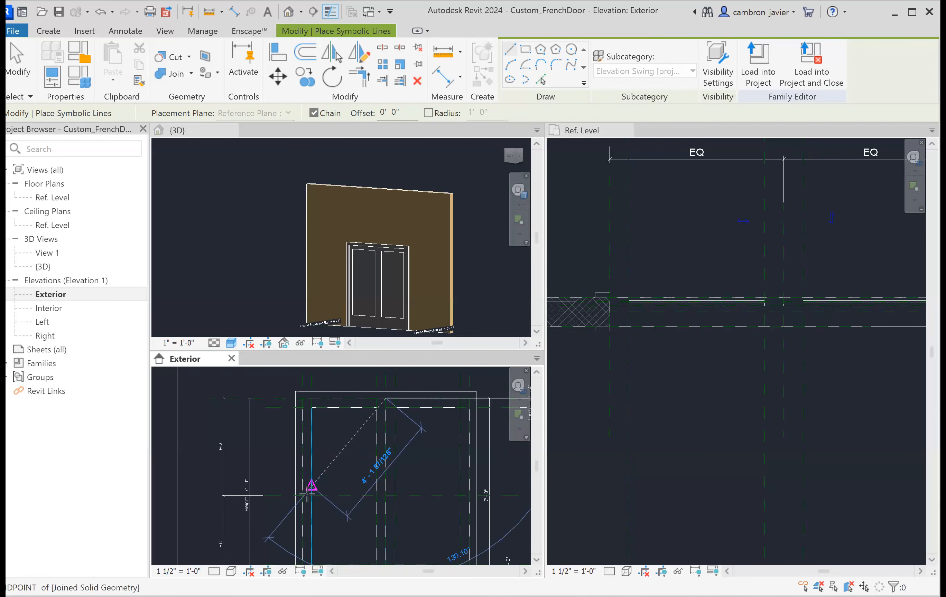
{"action": "scroll", "coordinate": [312, 495], "scroll_direction": "up", "scroll_amount": 2}
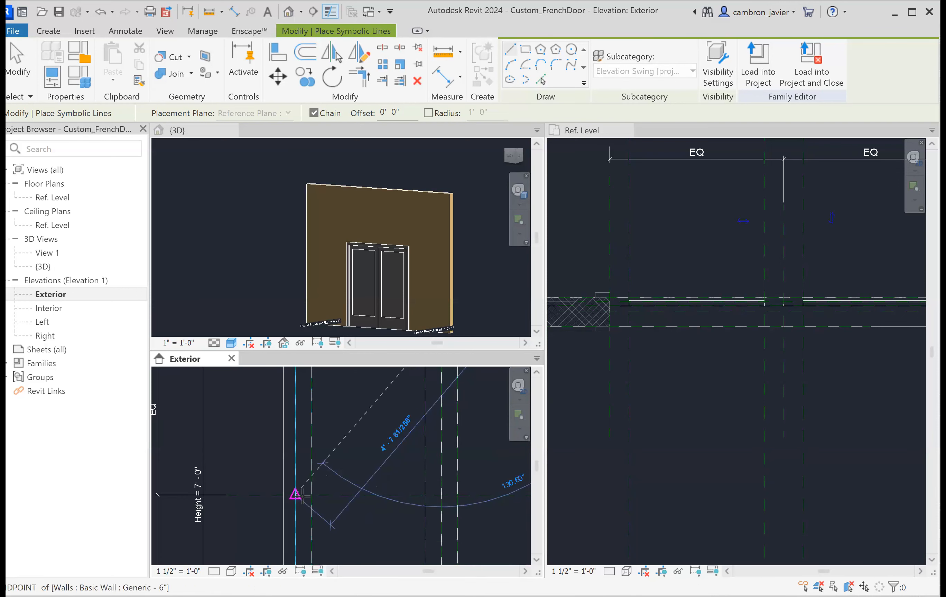
{"action": "left_click", "coordinate": [312, 496]}
{"action": "scroll", "coordinate": [342, 481], "scroll_direction": "down", "scroll_amount": 2}
{"action": "middle_click_drag", "start_coordinate": [374, 481], "coordinate": [364, 398]}
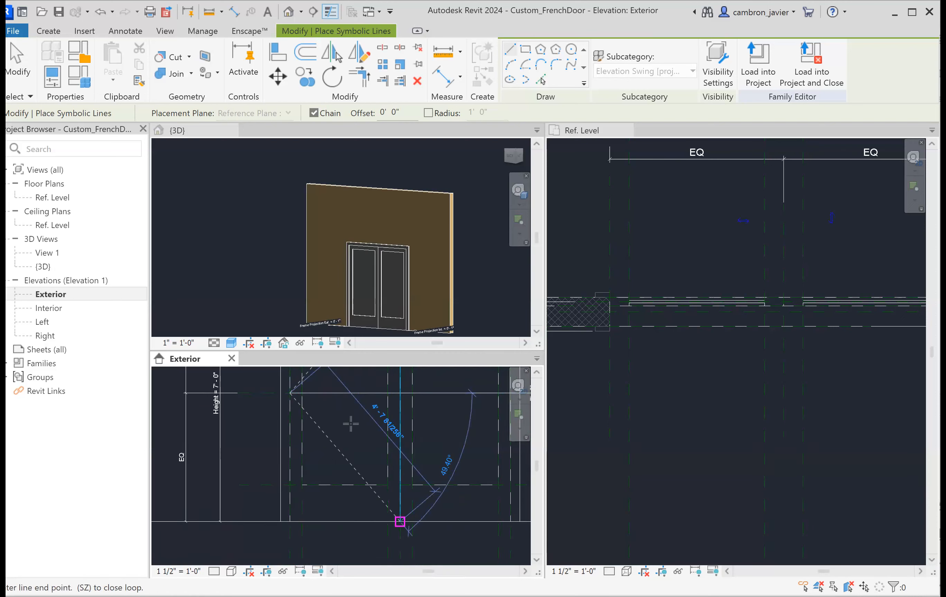
{"action": "scroll", "coordinate": [397, 447], "scroll_direction": "down", "scroll_amount": 1}
{"action": "middle_click_drag", "start_coordinate": [399, 445], "coordinate": [388, 487]}
{"action": "key", "text": "Escape"}
{"action": "left_click", "coordinate": [385, 546]}
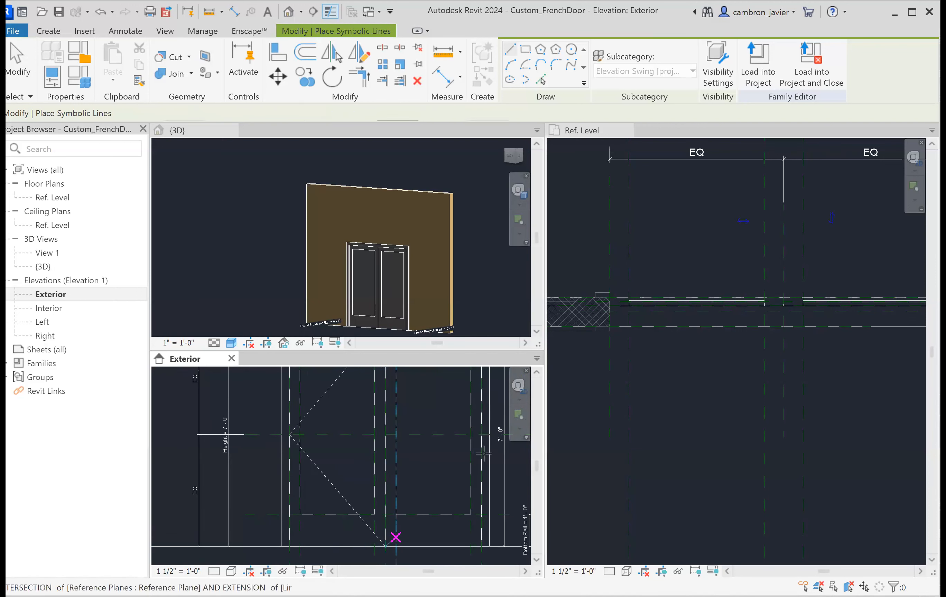
{"action": "key", "text": "Escape"}
{"action": "scroll", "coordinate": [450, 458], "scroll_direction": "down", "scroll_amount": 2}
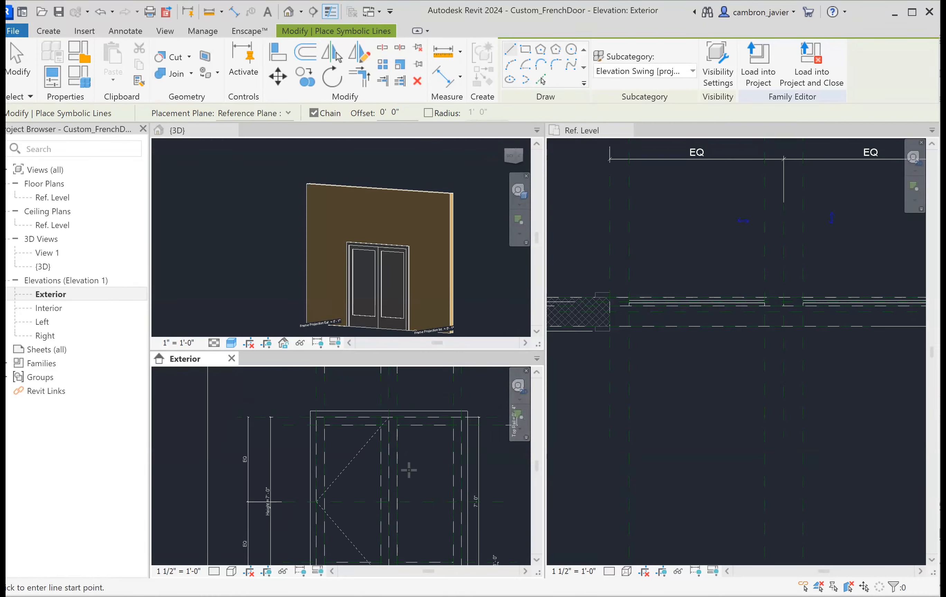
{"action": "key", "text": "Escape"}
{"action": "scroll", "coordinate": [399, 479], "scroll_direction": "down", "scroll_amount": 1}
{"action": "scroll", "coordinate": [379, 451], "scroll_direction": "down", "scroll_amount": 1}
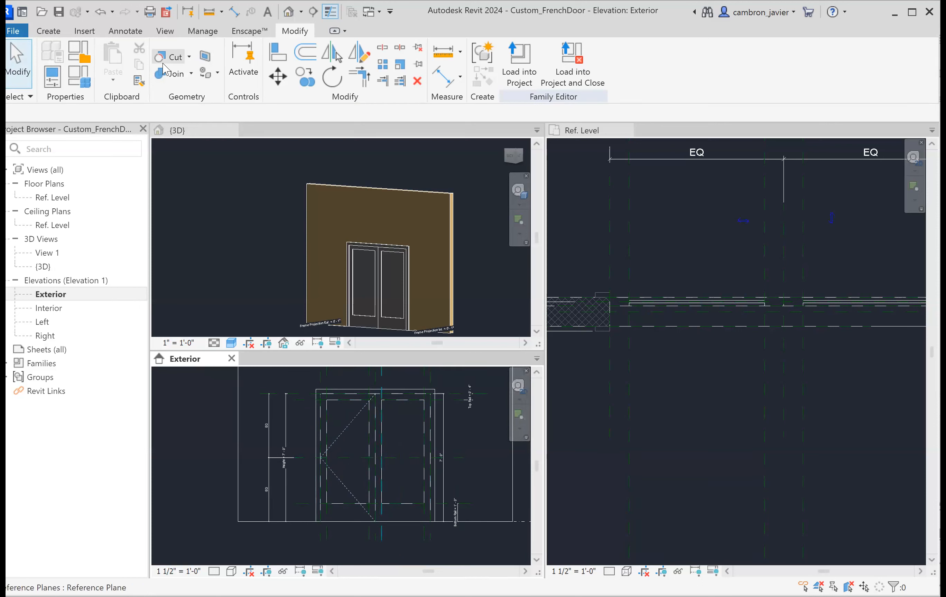
Draw the right panel's Elevation Swing symbolic lines from the top centre to the right jamb at mid-height and down to the bottom centre
{"action": "left_click", "coordinate": [125, 31]}
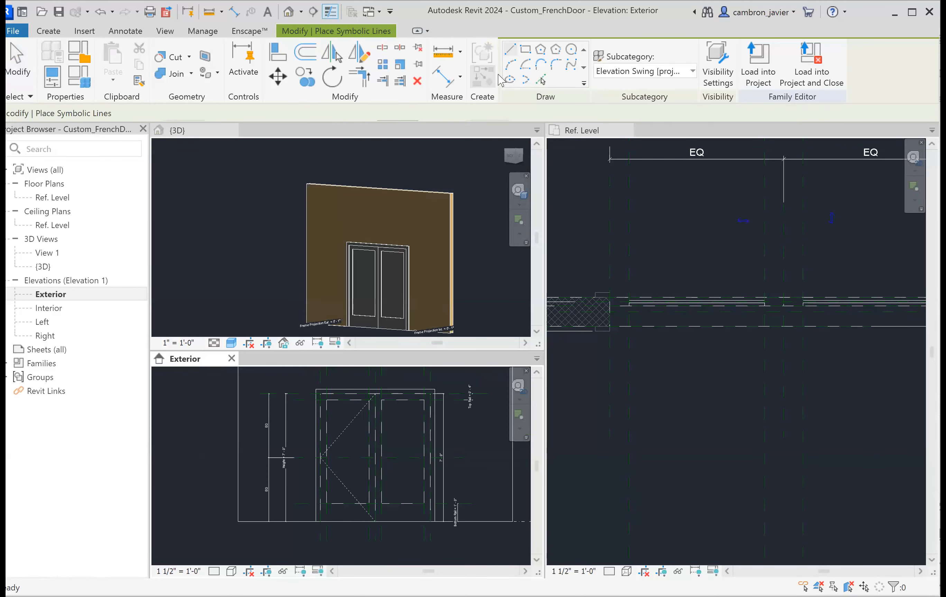
{"action": "scroll", "coordinate": [374, 442], "scroll_direction": "up", "scroll_amount": 5}
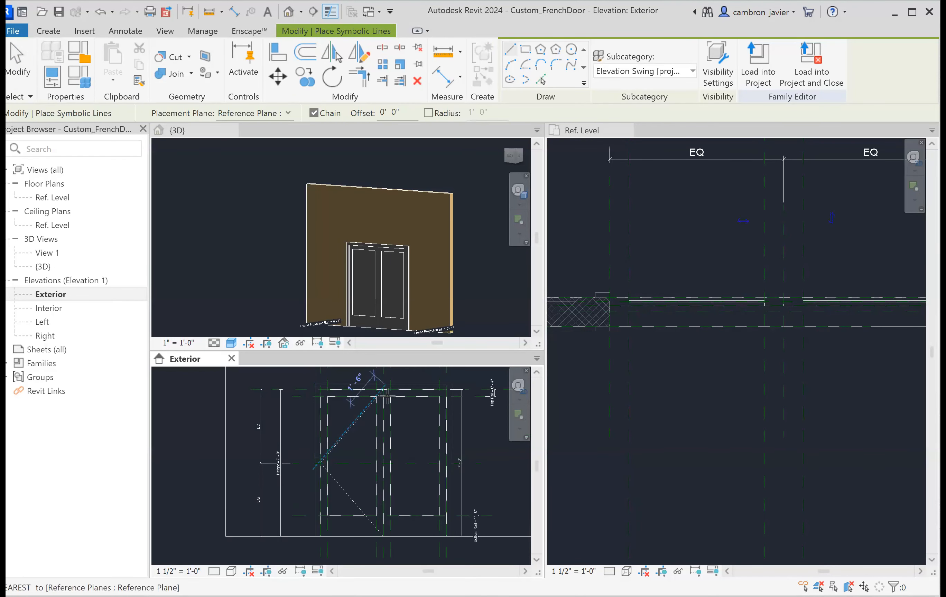
{"action": "scroll", "coordinate": [374, 442], "scroll_direction": "down", "scroll_amount": 2}
{"action": "left_click", "coordinate": [358, 400]}
{"action": "middle_click_drag", "start_coordinate": [415, 440], "coordinate": [367, 375]}
{"action": "scroll", "coordinate": [411, 434], "scroll_direction": "down", "scroll_amount": 3}
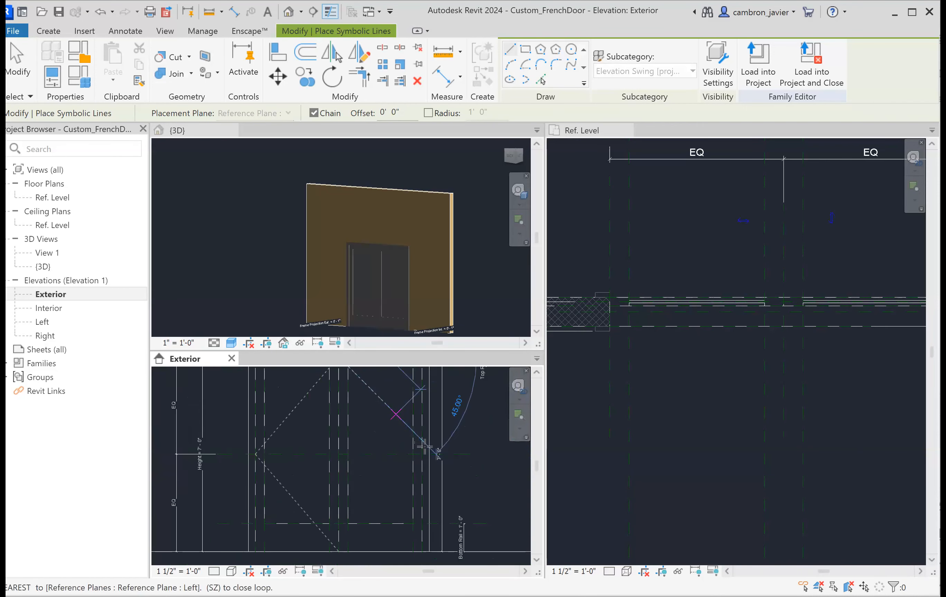
{"action": "scroll", "coordinate": [427, 448], "scroll_direction": "up", "scroll_amount": 3}
{"action": "left_click", "coordinate": [422, 467]}
{"action": "scroll", "coordinate": [401, 482], "scroll_direction": "down", "scroll_amount": 2}
{"action": "middle_click_drag", "start_coordinate": [420, 460], "coordinate": [462, 375]}
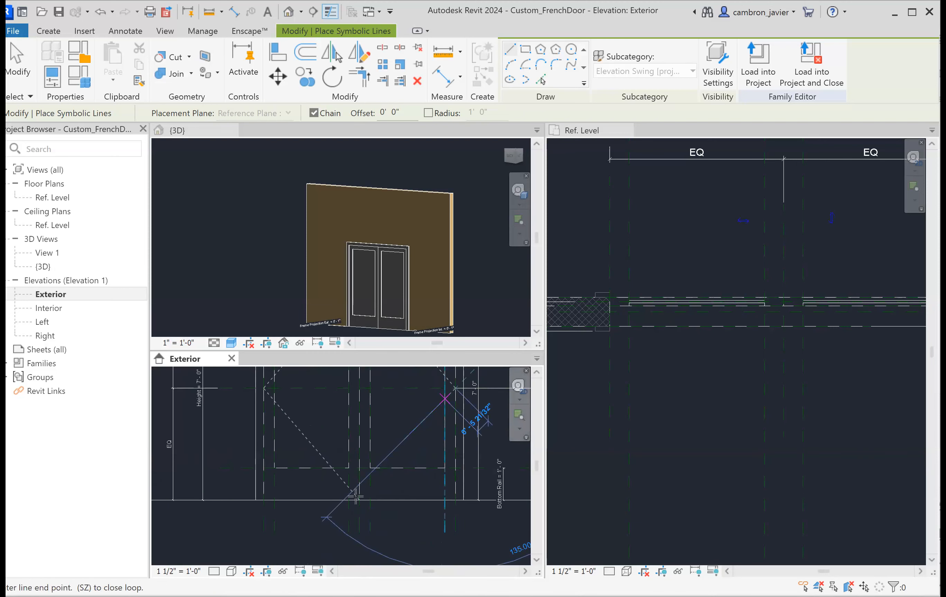
{"action": "scroll", "coordinate": [358, 495], "scroll_direction": "up", "scroll_amount": 2}
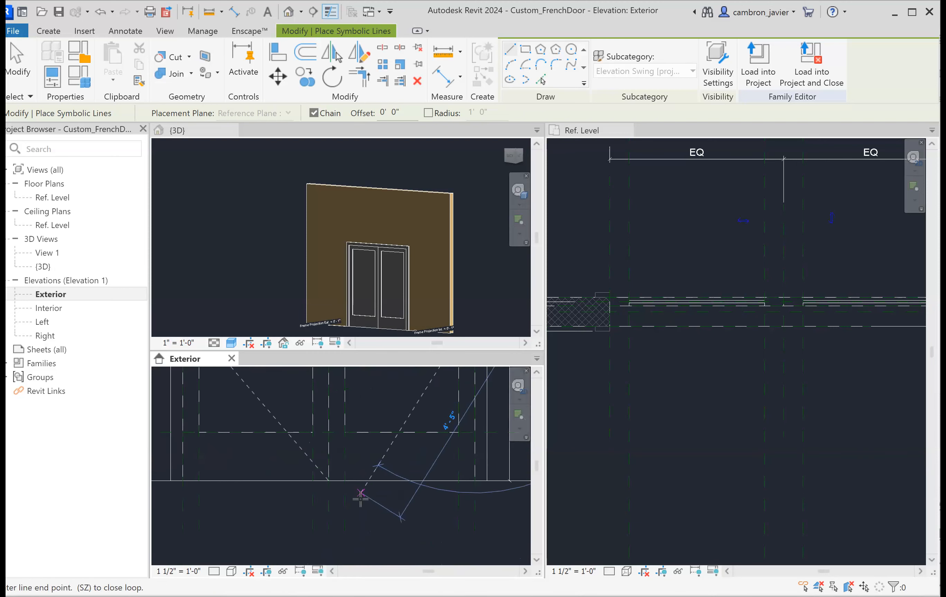
{"action": "left_click", "coordinate": [332, 486]}
{"action": "scroll", "coordinate": [368, 474], "scroll_direction": "down", "scroll_amount": 2}
{"action": "key", "text": "Escape"}
Examine where the swing lines meet the right jamb, the middle reference plane and the top centre of the doors
{"action": "scroll", "coordinate": [421, 388], "scroll_direction": "up", "scroll_amount": 3}
{"action": "middle_click_drag", "start_coordinate": [406, 425], "coordinate": [350, 498]}
{"action": "scroll", "coordinate": [356, 451], "scroll_direction": "up", "scroll_amount": 1}
{"action": "scroll", "coordinate": [362, 423], "scroll_direction": "up", "scroll_amount": 2}
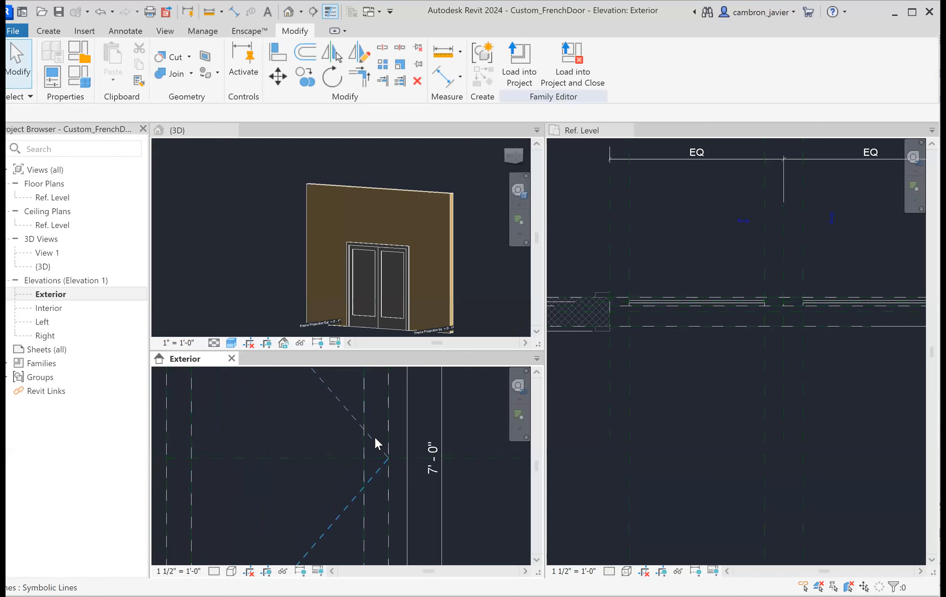
{"action": "scroll", "coordinate": [389, 462], "scroll_direction": "up", "scroll_amount": 1}
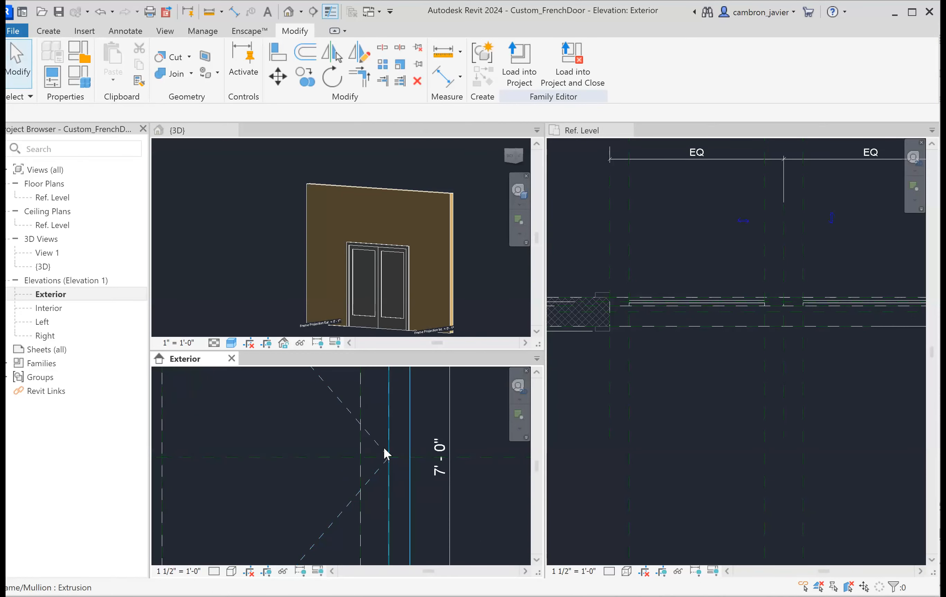
{"action": "scroll", "coordinate": [404, 437], "scroll_direction": "down", "scroll_amount": 1}
{"action": "scroll", "coordinate": [406, 436], "scroll_direction": "down", "scroll_amount": 3}
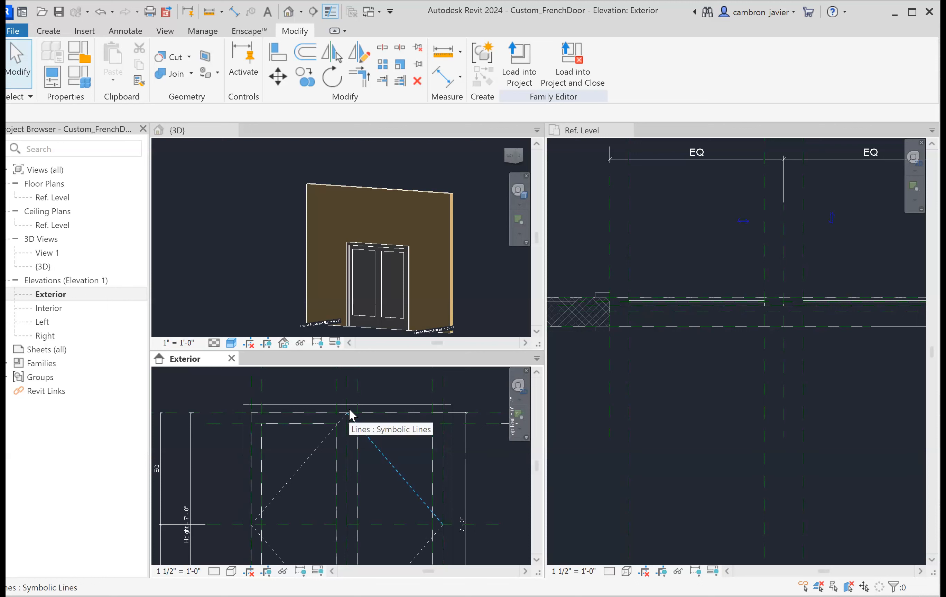
{"action": "scroll", "coordinate": [401, 454], "scroll_direction": "down", "scroll_amount": 1}
{"action": "scroll", "coordinate": [401, 453], "scroll_direction": "down", "scroll_amount": 1}
{"action": "middle_click_drag", "start_coordinate": [413, 462], "coordinate": [400, 416]}
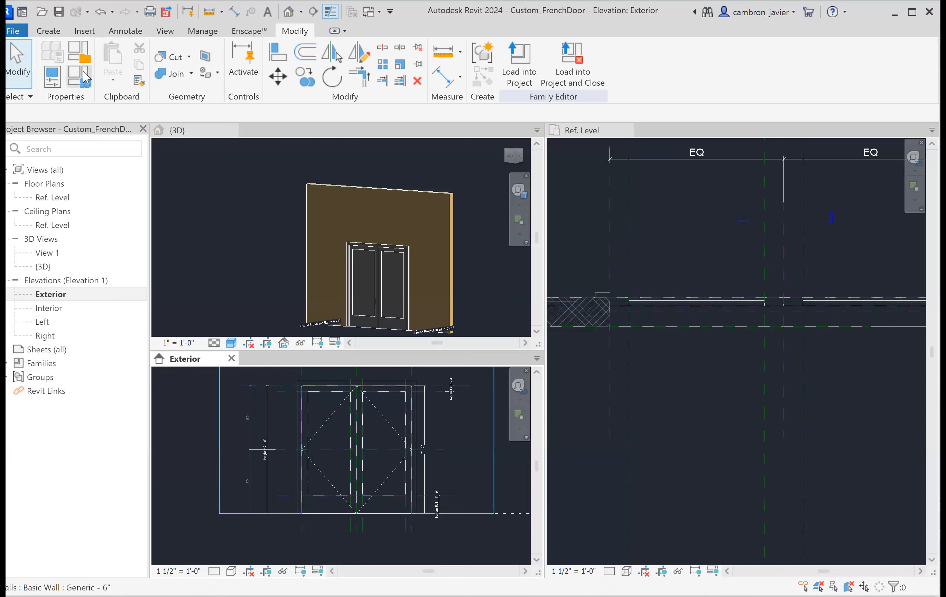
Set the family's Height to 8' 0" and Width to 7' 0" in Family Types and apply the changes
{"action": "key", "text": "f"}
{"action": "key", "text": "t"}
{"action": "left_click", "coordinate": [420, 316]}
{"action": "left_click_drag", "start_coordinate": [441, 312], "coordinate": [396, 319]}
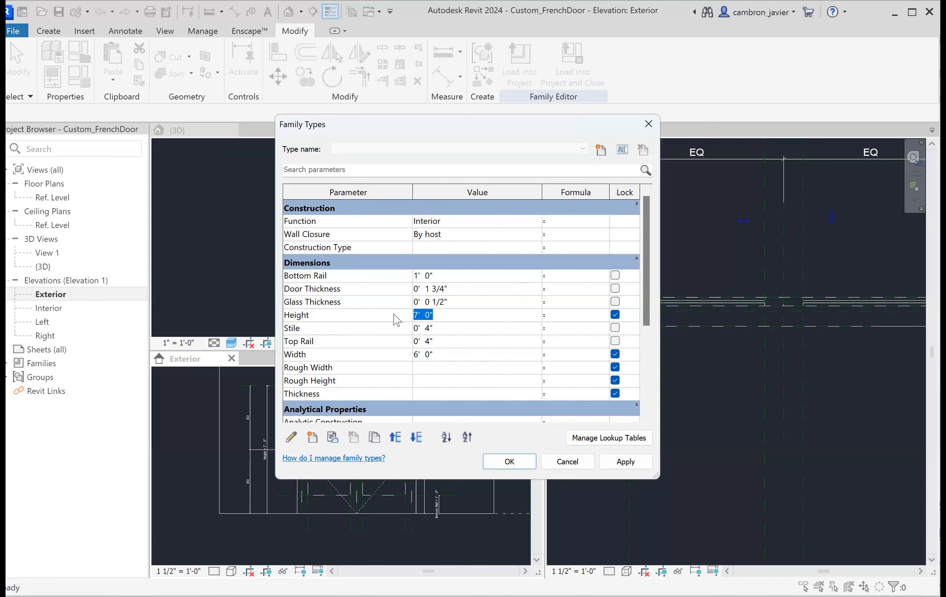
{"action": "type", "text": "8"}
{"action": "left_click_drag", "start_coordinate": [433, 354], "coordinate": [385, 360]}
{"action": "type", "text": "7"}
{"action": "left_click", "coordinate": [628, 466]}
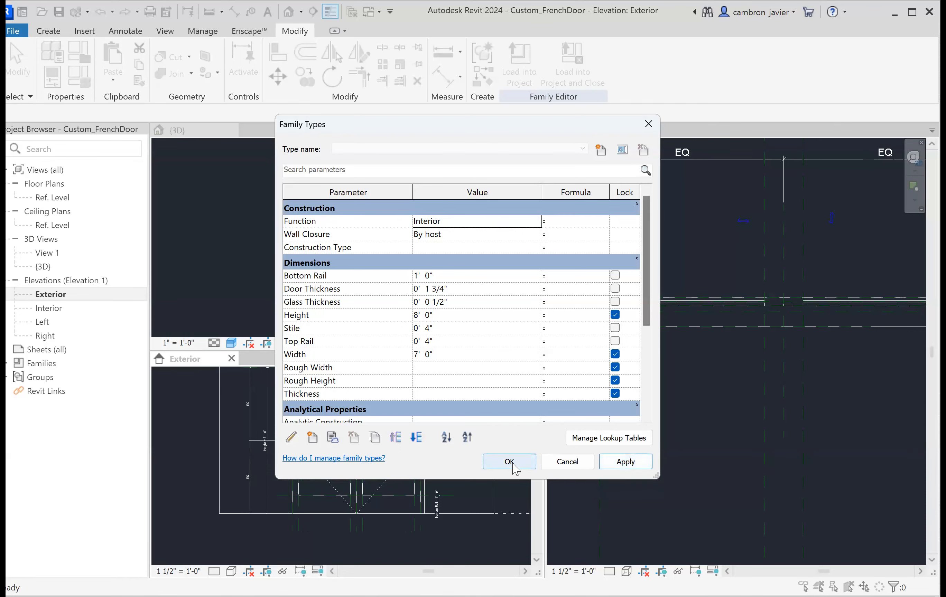
Close Family Types, reopen it and set the family's Height to 7' 0" and Width to 6' 0", applying the changes
{"action": "key", "text": "Return"}
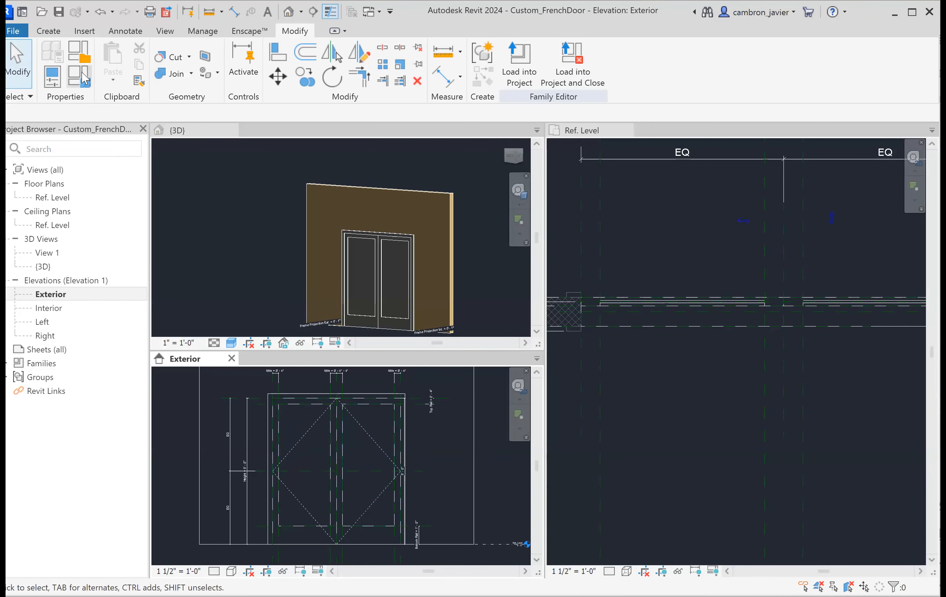
{"action": "key", "text": "f"}
{"action": "key", "text": "t"}
{"action": "left_click", "coordinate": [450, 315]}
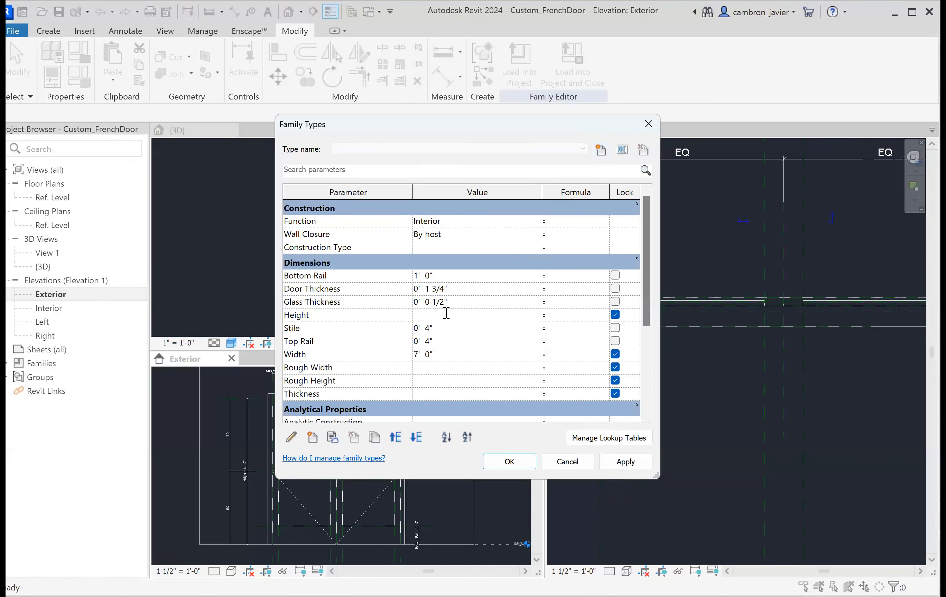
{"action": "type", "text": "7"}
{"action": "left_click_drag", "start_coordinate": [445, 353], "coordinate": [384, 354]}
{"action": "type", "text": "7"}
{"action": "left_click", "coordinate": [625, 464]}
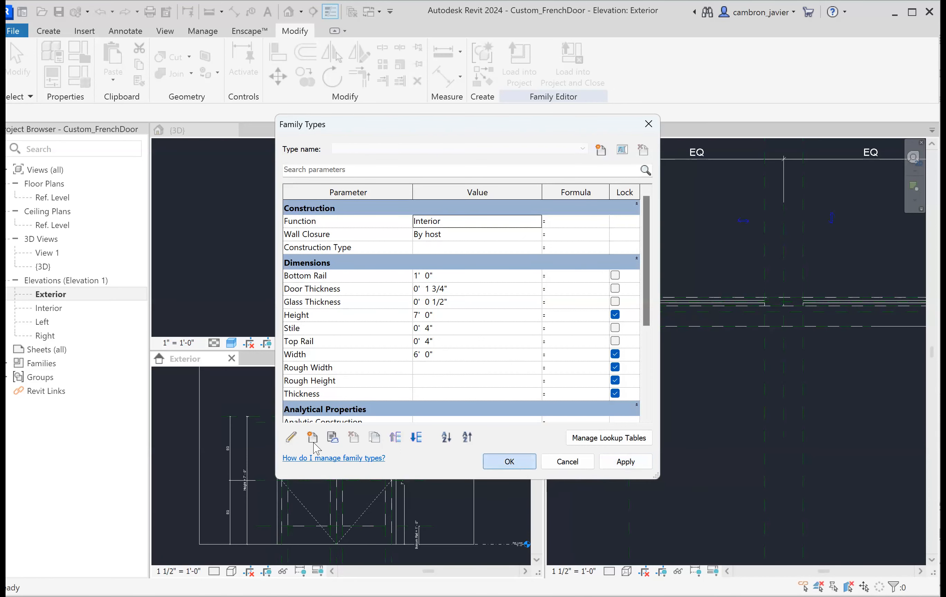
{"action": "key", "text": "Return"}
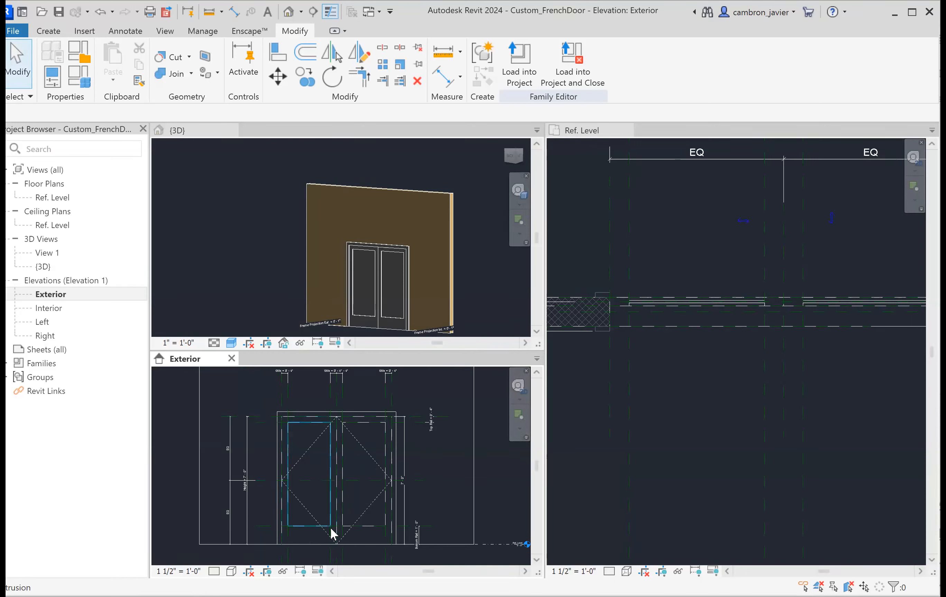
In the Ref. Level plan, draw a 3' Plan Swing [projection] symbolic line straight up from the left jamb along the Left reference plane
{"action": "left_click", "coordinate": [727, 273]}
{"action": "scroll", "coordinate": [701, 257], "scroll_direction": "down", "scroll_amount": 2}
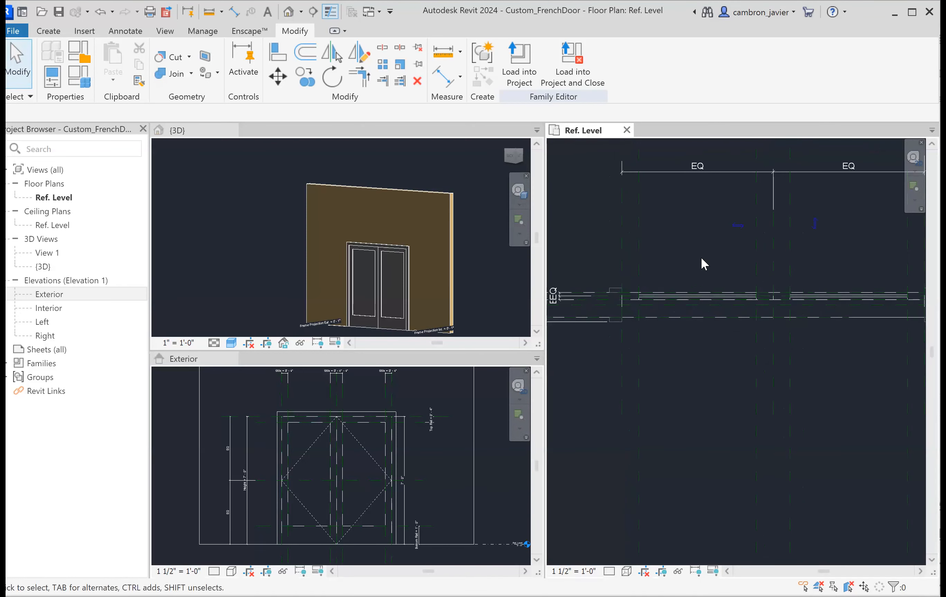
{"action": "middle_click_drag", "start_coordinate": [712, 268], "coordinate": [651, 327]}
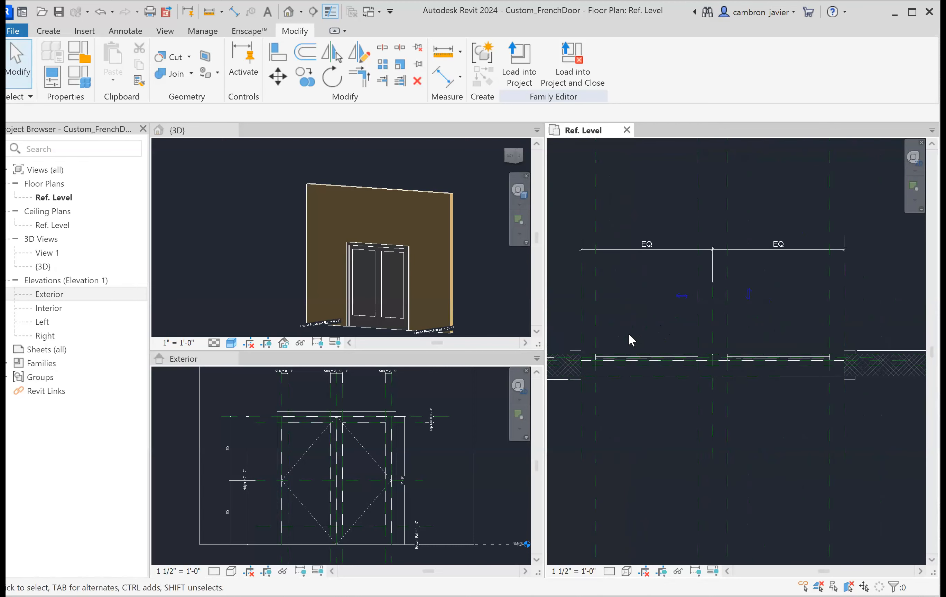
{"action": "scroll", "coordinate": [614, 324], "scroll_direction": "up", "scroll_amount": 2}
{"action": "middle_click_drag", "start_coordinate": [622, 315], "coordinate": [639, 328]}
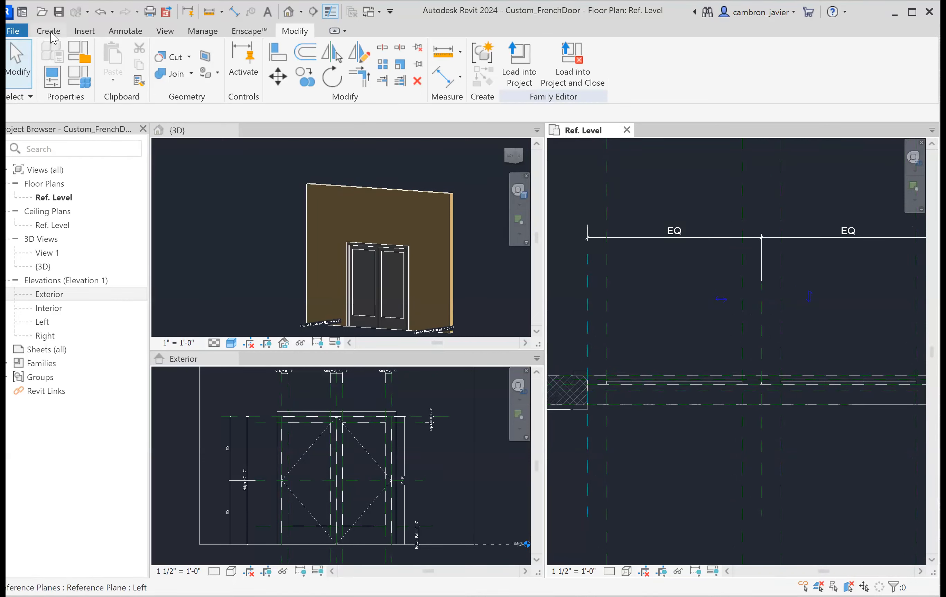
{"action": "left_click", "coordinate": [123, 30]}
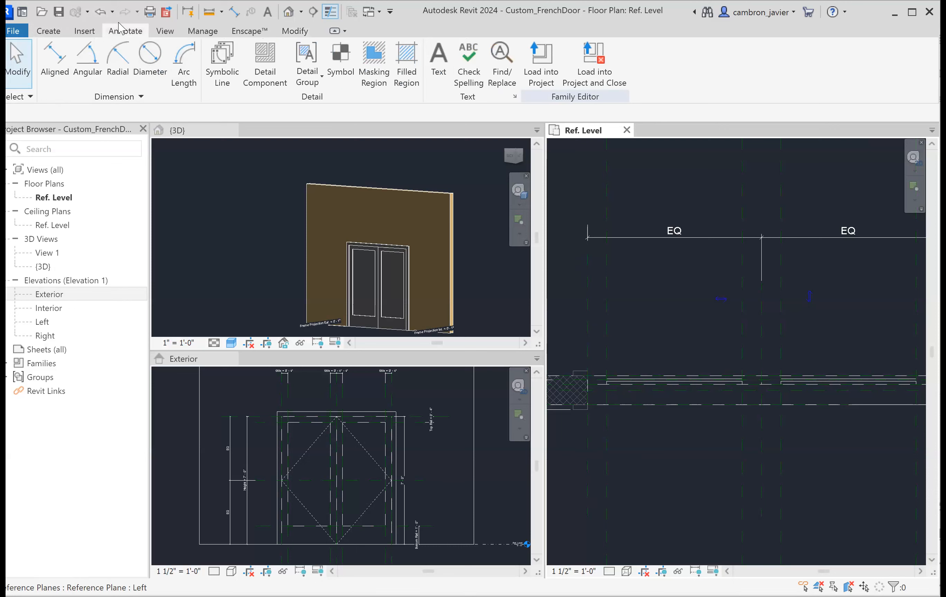
{"action": "left_click", "coordinate": [235, 71]}
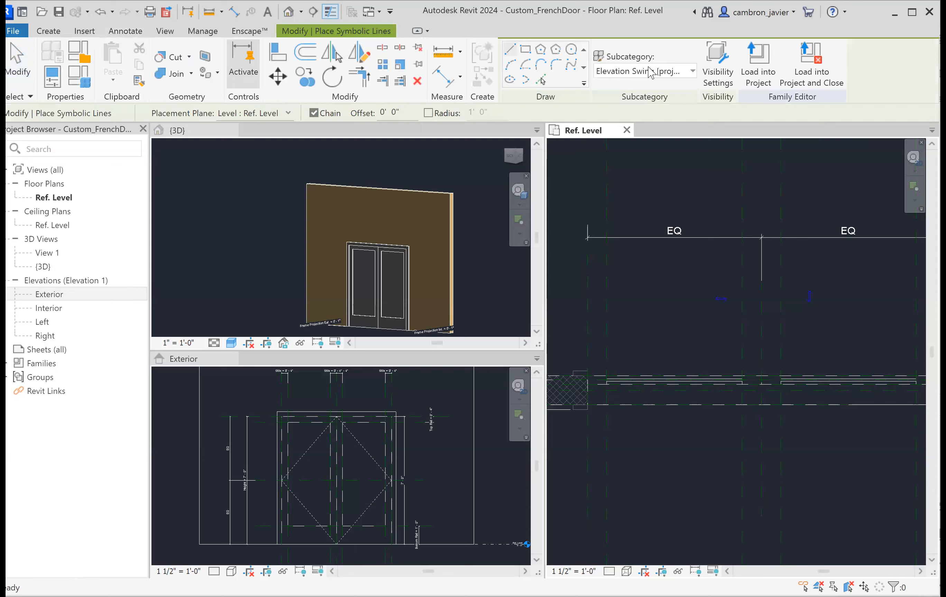
{"action": "left_click", "coordinate": [678, 75]}
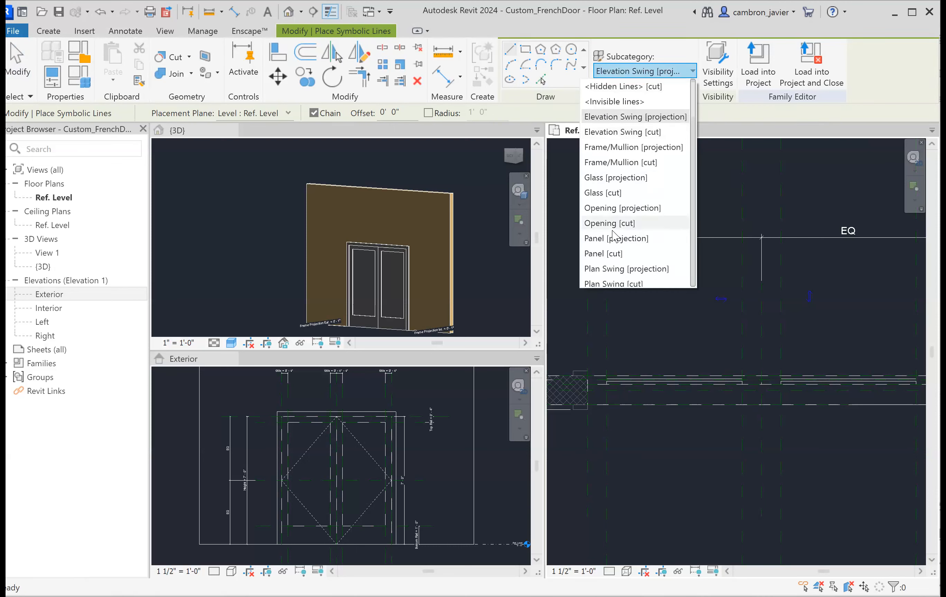
{"action": "left_click", "coordinate": [620, 270]}
{"action": "scroll", "coordinate": [588, 376], "scroll_direction": "up", "scroll_amount": 2}
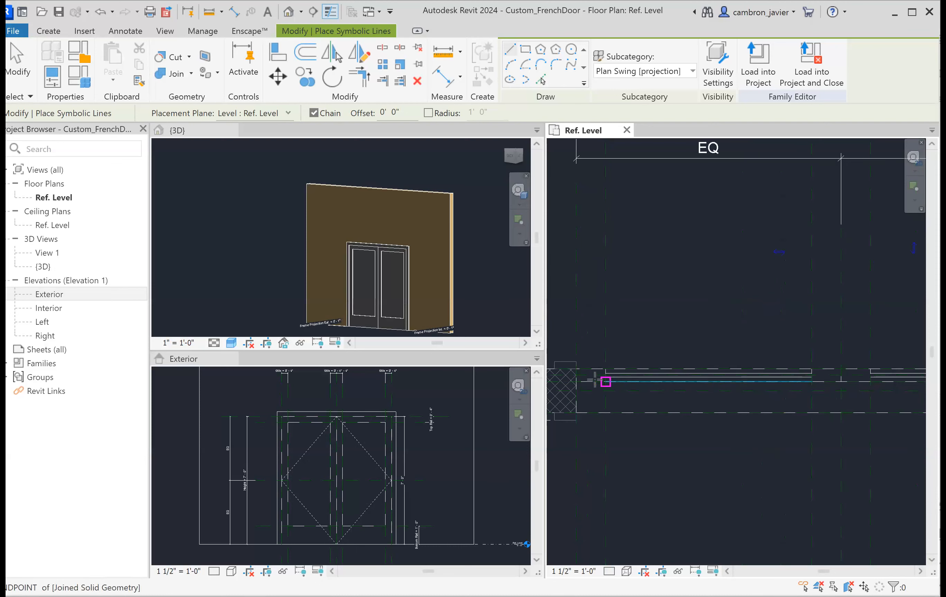
{"action": "left_click", "coordinate": [577, 369]}
{"action": "scroll", "coordinate": [580, 284], "scroll_direction": "down", "scroll_amount": 1}
{"action": "middle_click_drag", "start_coordinate": [598, 292], "coordinate": [624, 398]}
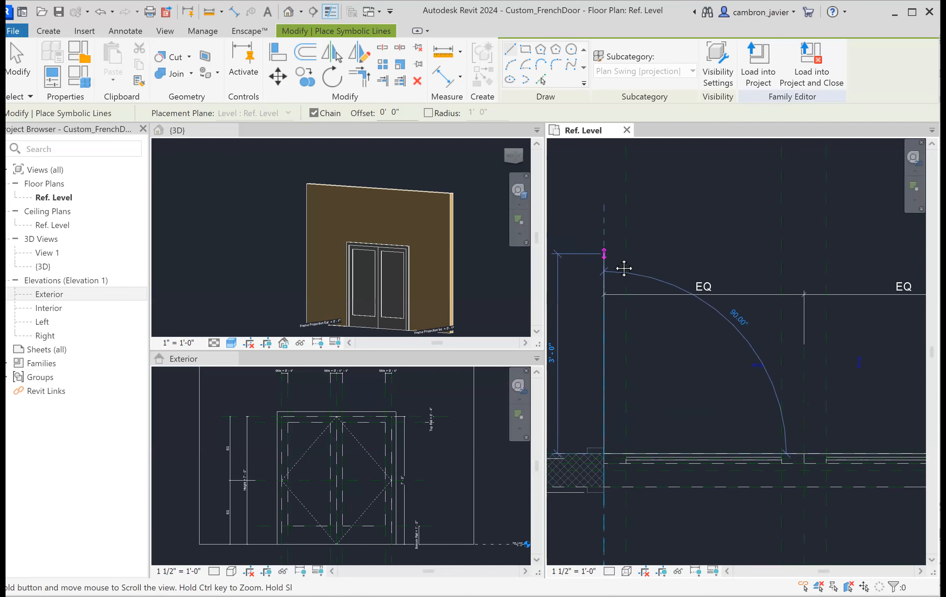
{"action": "middle_click_drag", "start_coordinate": [624, 269], "coordinate": [652, 275]}
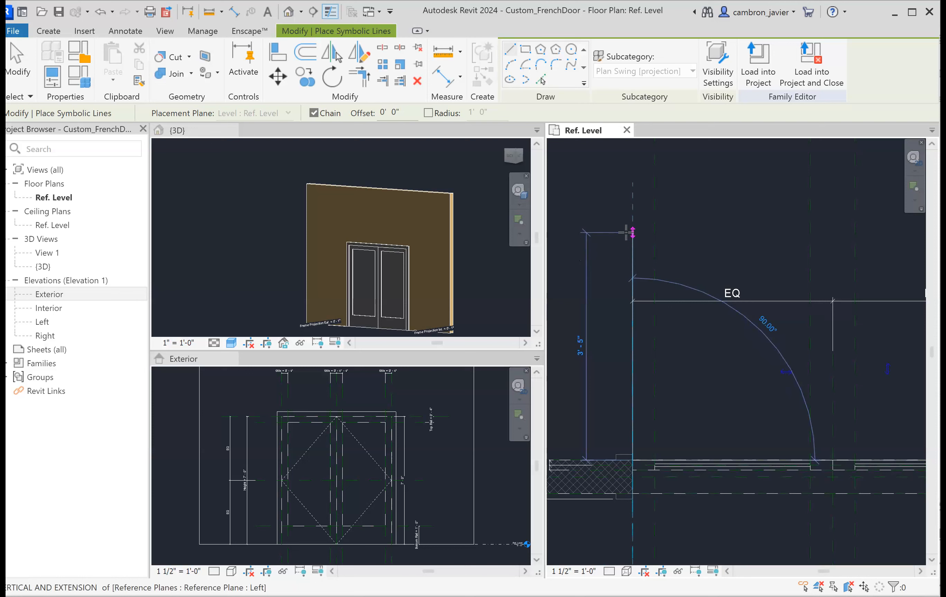
{"action": "type", "text": "3"}
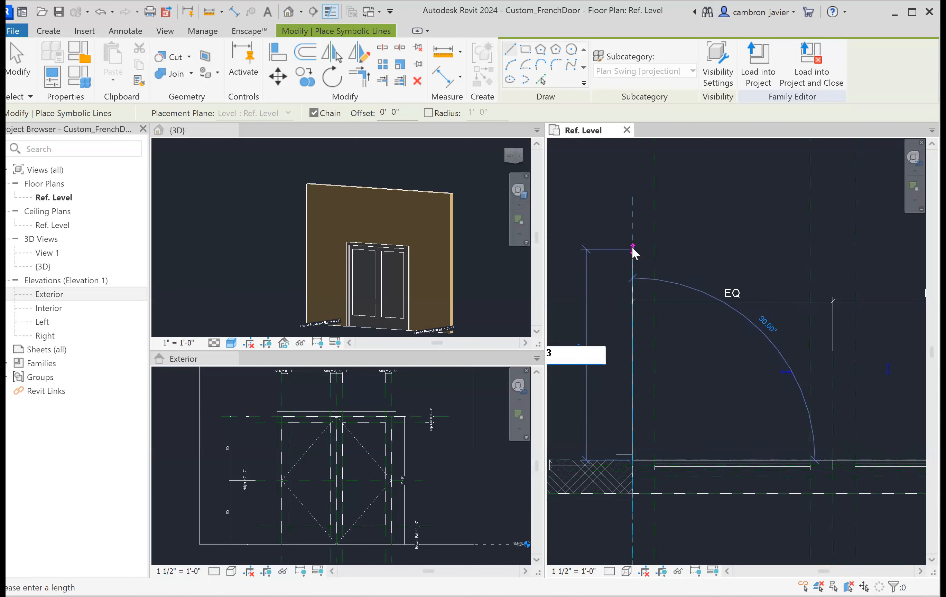
{"action": "key", "text": "Return"}
{"action": "key", "text": "Escape"}
{"action": "key", "text": "Escape"}
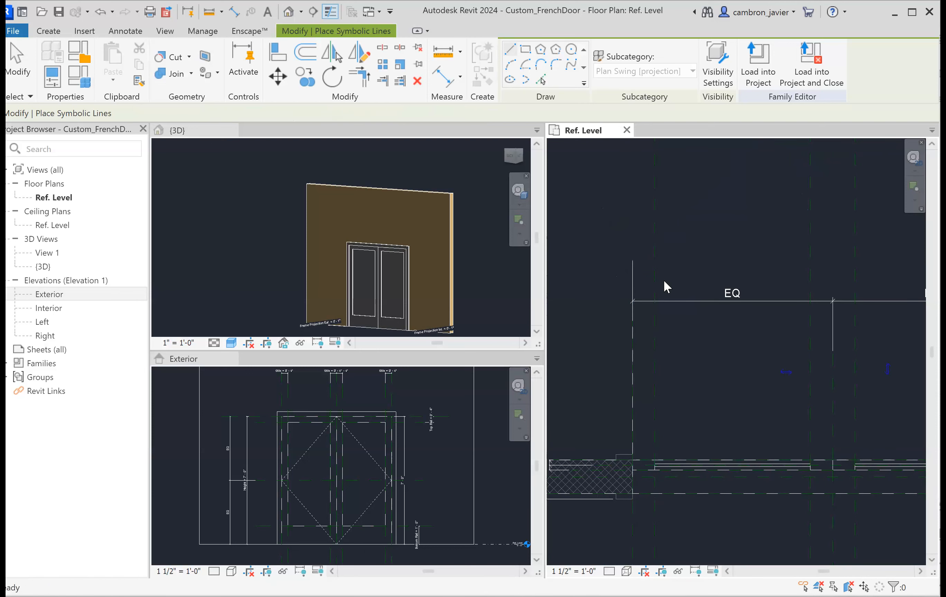
Extend the upper ends of the Left and Right reference planes in the Ref. Level plan to beyond the top of the swing line
{"action": "scroll", "coordinate": [688, 273], "scroll_direction": "down", "scroll_amount": 4}
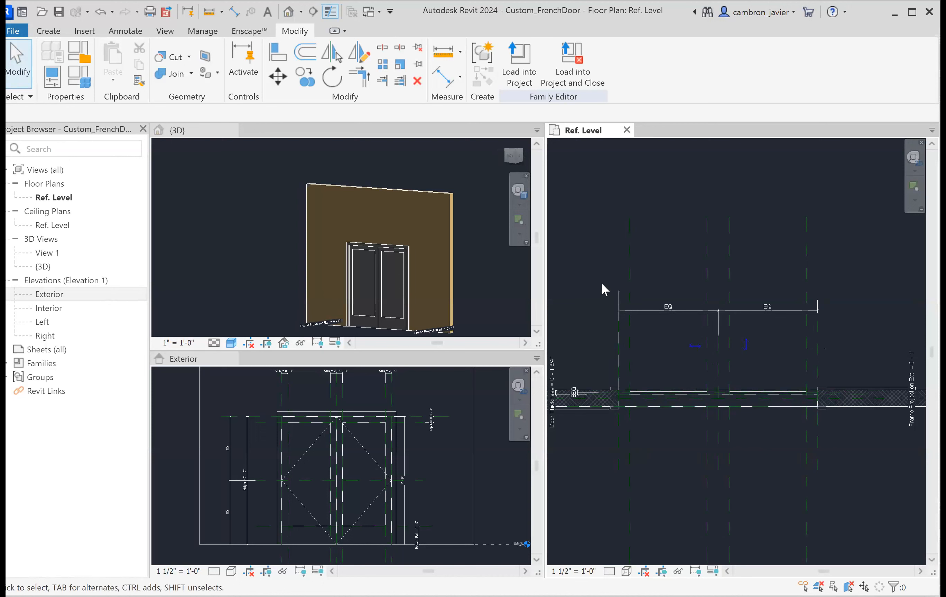
{"action": "left_click", "coordinate": [615, 312]}
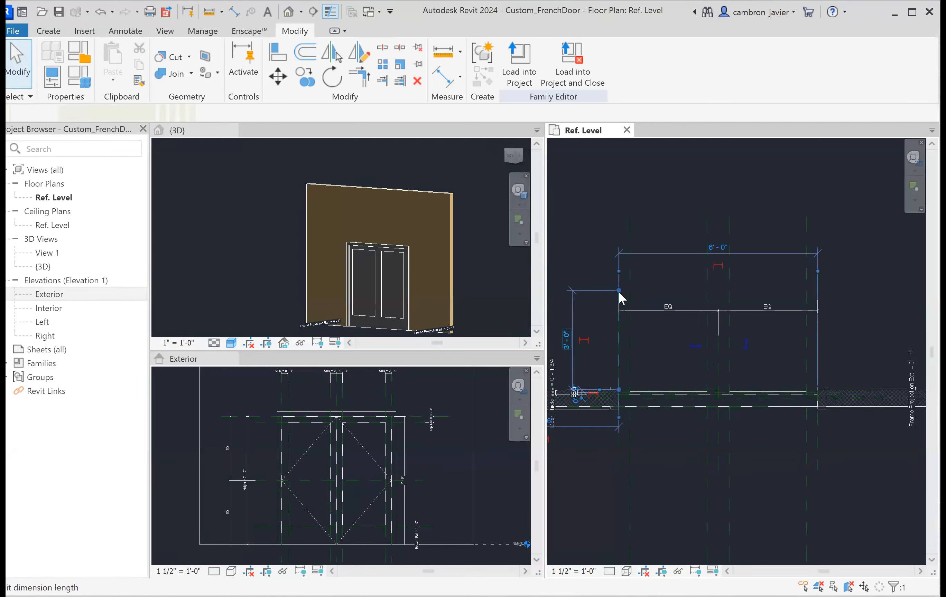
{"action": "left_click", "coordinate": [579, 261]}
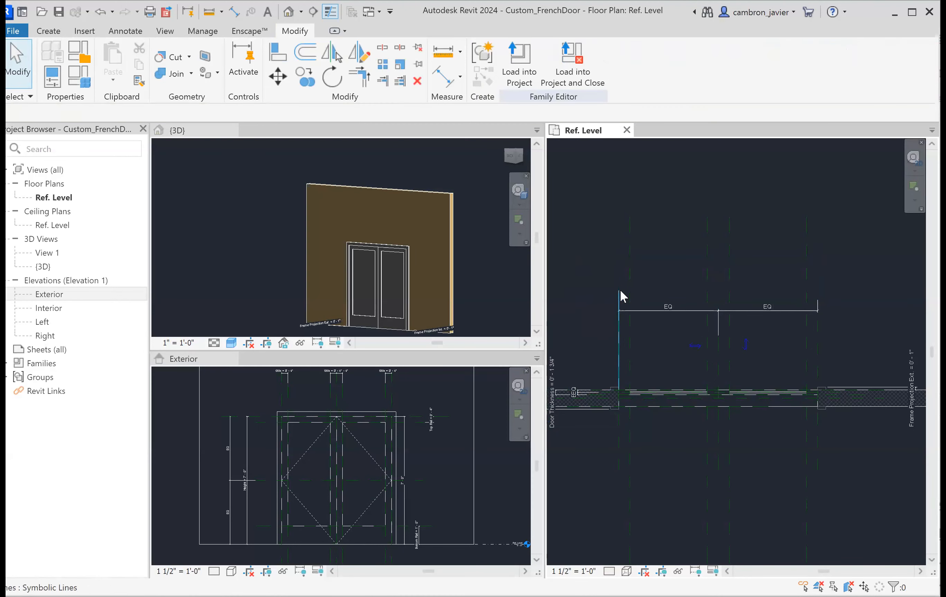
{"action": "left_click", "coordinate": [619, 439]}
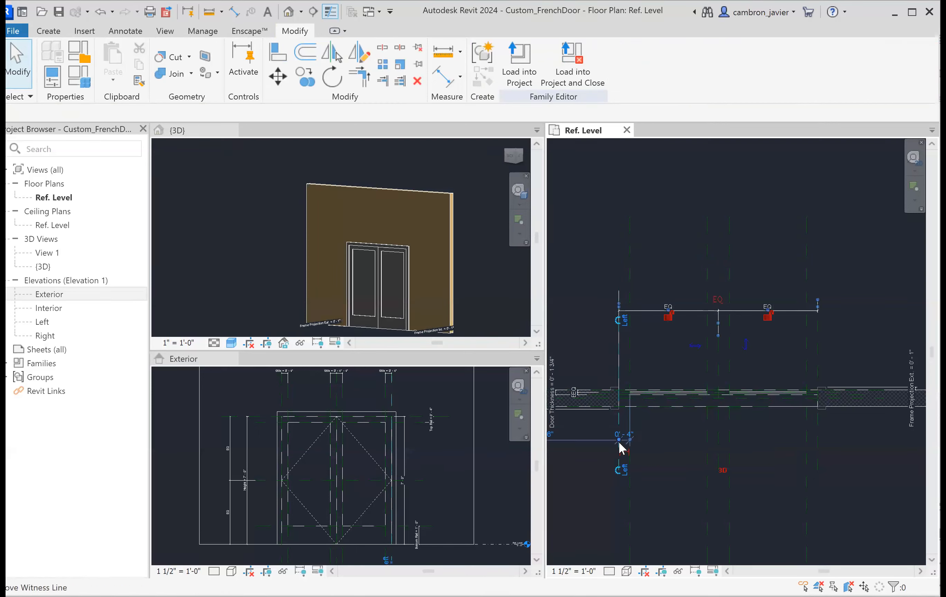
{"action": "left_click", "coordinate": [619, 441]}
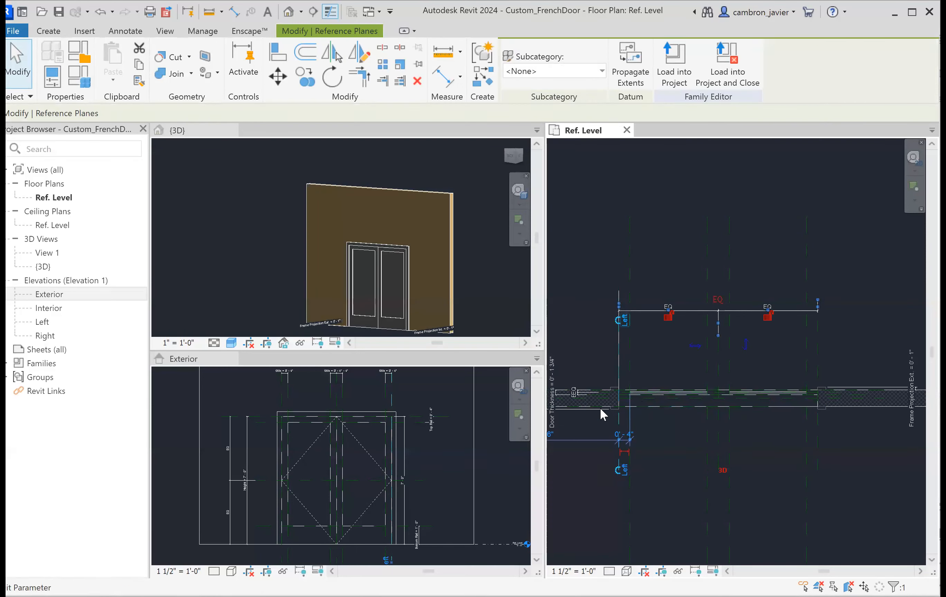
{"action": "left_click_drag", "start_coordinate": [619, 322], "coordinate": [619, 247]}
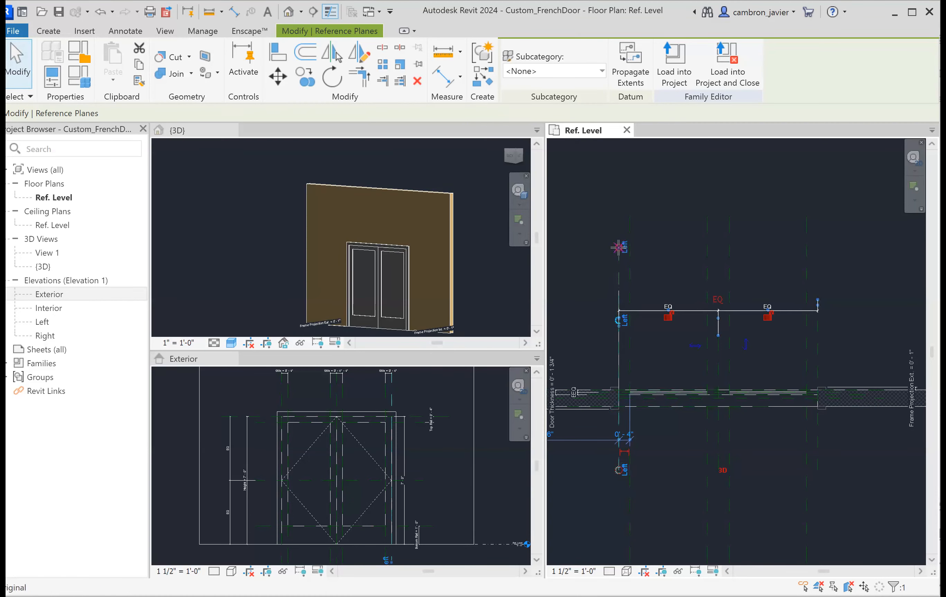
{"action": "left_click", "coordinate": [584, 286]}
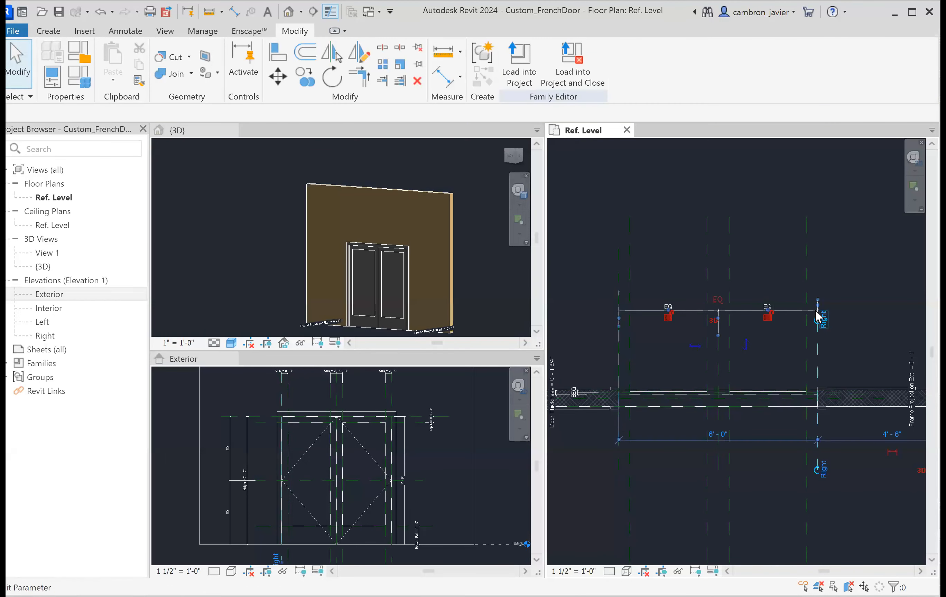
{"action": "left_click", "coordinate": [818, 318]}
{"action": "left_click_drag", "start_coordinate": [819, 324], "coordinate": [818, 247]}
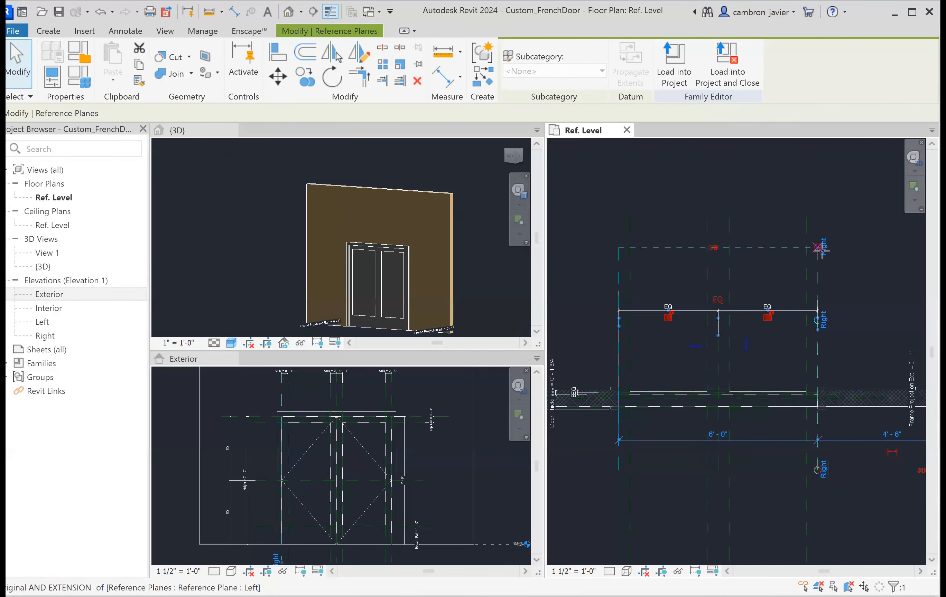
{"action": "left_click", "coordinate": [836, 312]}
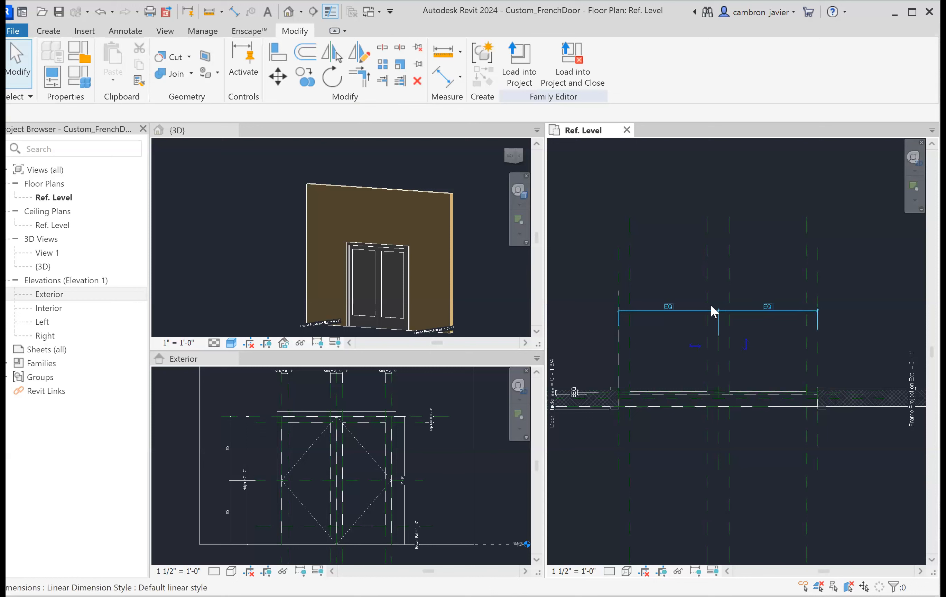
Move the EQ dimension string in the Ref. Level plan up, clear of the door swing area
{"action": "left_click", "coordinate": [699, 312]}
{"action": "left_click_drag", "start_coordinate": [685, 311], "coordinate": [685, 226]}
{"action": "left_click", "coordinate": [612, 328]}
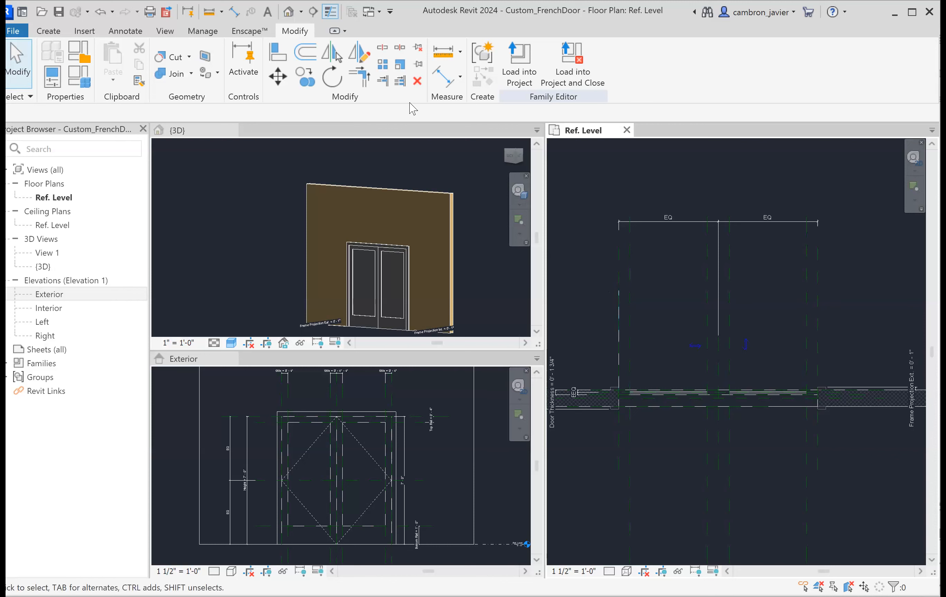
Draw the left panel's 90° Plan Swing arc centred on the left jamb, from the swing line's upper end to the Center reference plane
{"action": "left_click", "coordinate": [108, 32]}
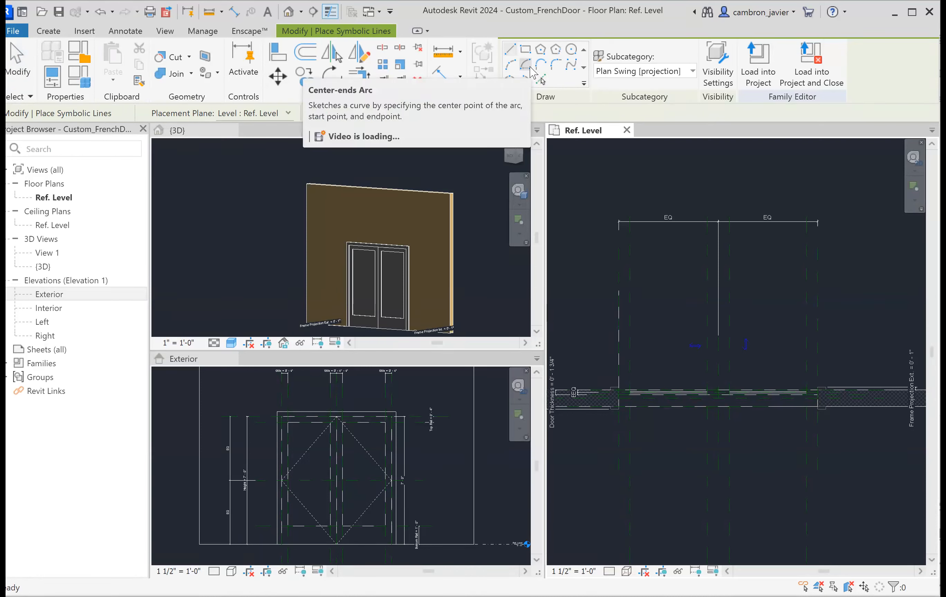
{"action": "left_click", "coordinate": [530, 68]}
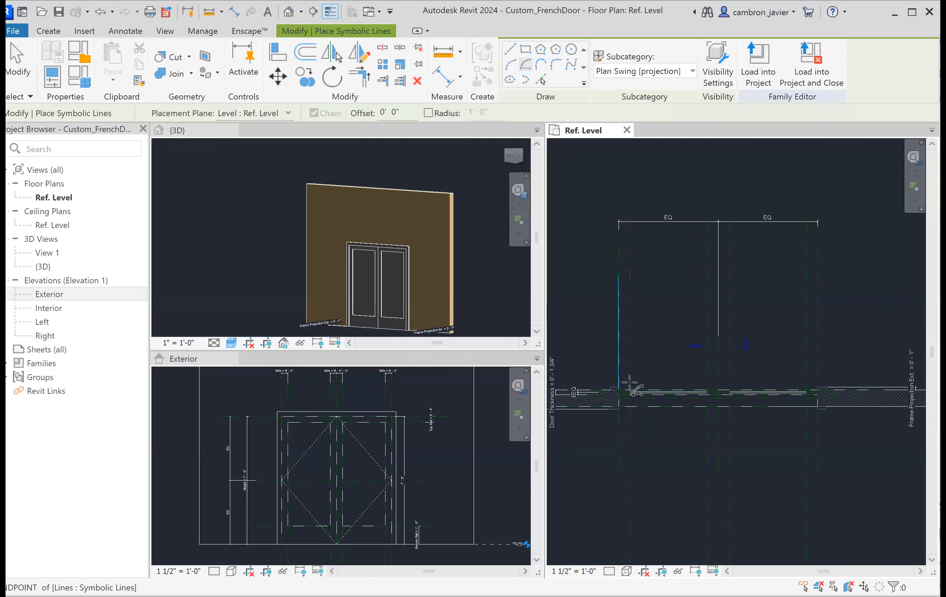
{"action": "scroll", "coordinate": [623, 390], "scroll_direction": "up", "scroll_amount": 3}
{"action": "left_click", "coordinate": [612, 390]}
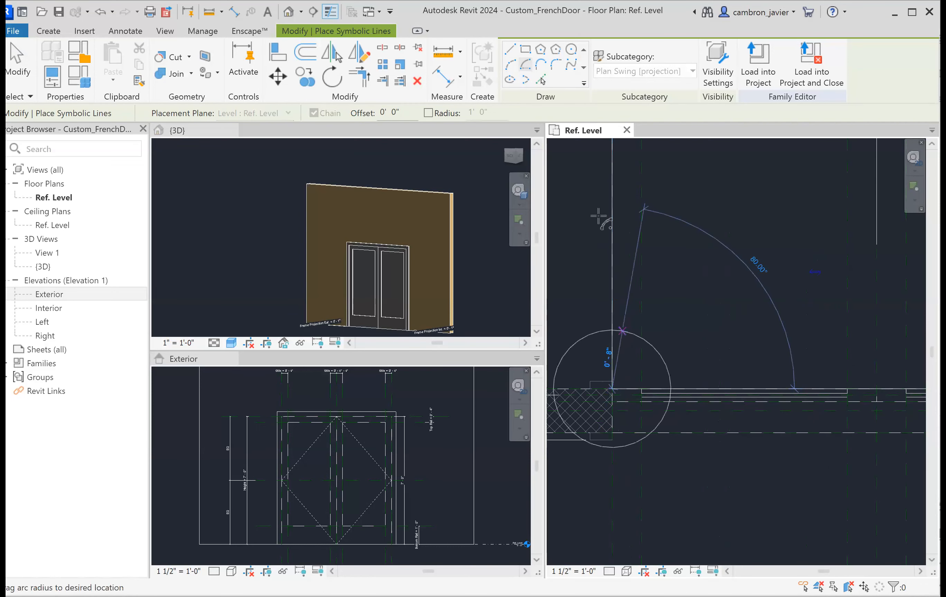
{"action": "scroll", "coordinate": [633, 337], "scroll_direction": "up", "scroll_amount": 3}
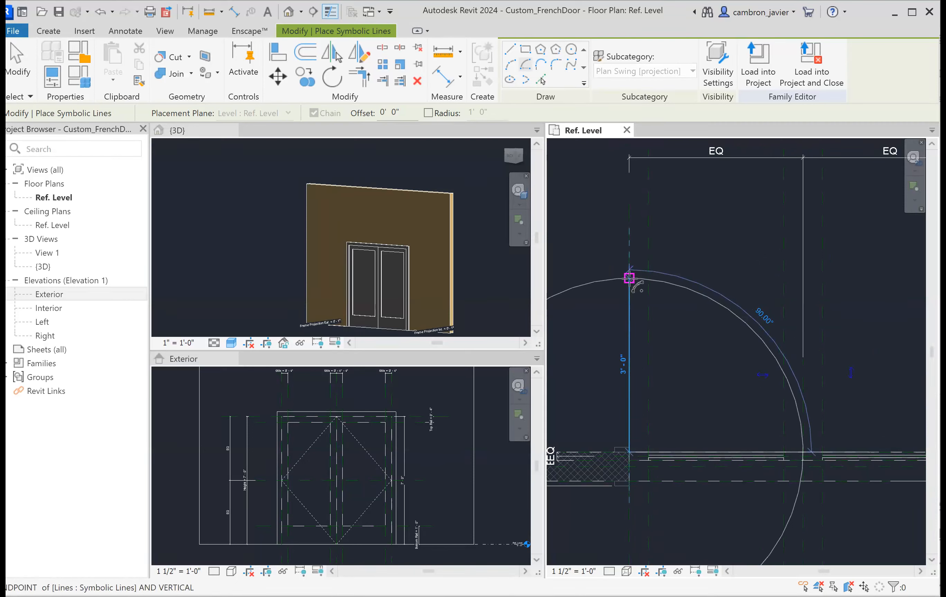
{"action": "left_click", "coordinate": [630, 279]}
{"action": "left_click", "coordinate": [795, 404]}
{"action": "middle_click_drag", "start_coordinate": [758, 332], "coordinate": [684, 238]}
{"action": "scroll", "coordinate": [753, 325], "scroll_direction": "up", "scroll_amount": 1}
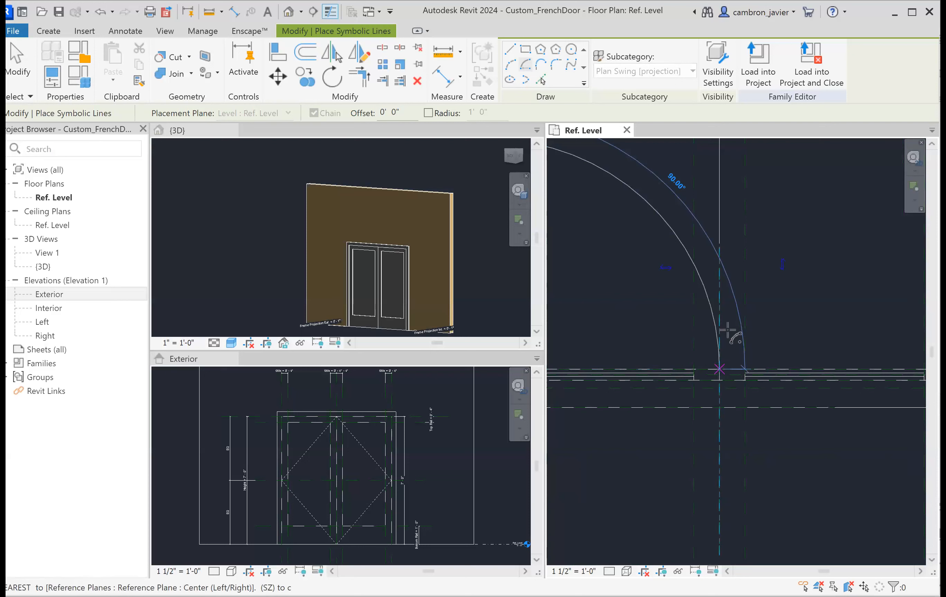
{"action": "left_click", "coordinate": [719, 370]}
{"action": "scroll", "coordinate": [737, 363], "scroll_direction": "down", "scroll_amount": 1}
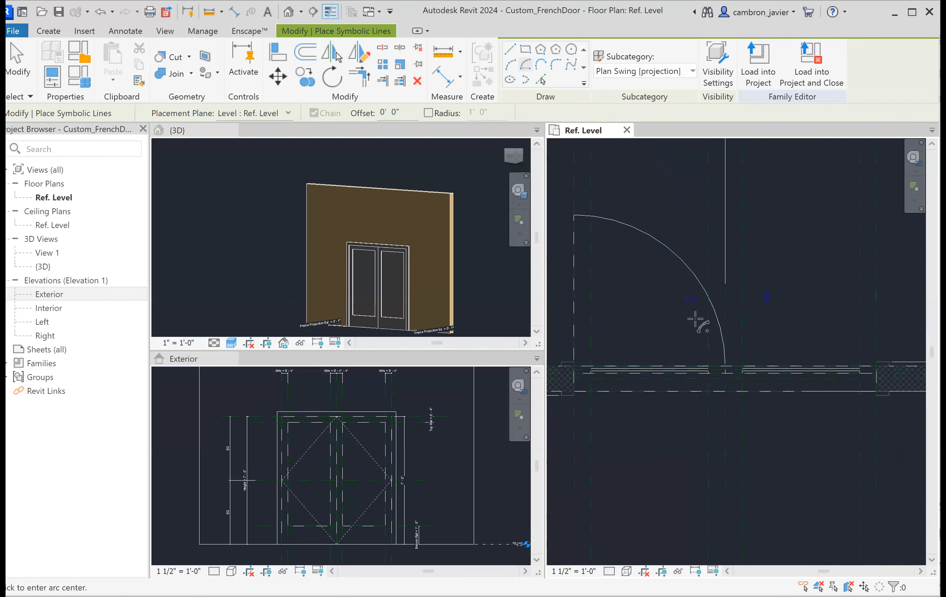
{"action": "key", "text": "Escape"}
{"action": "key", "text": "Escape"}
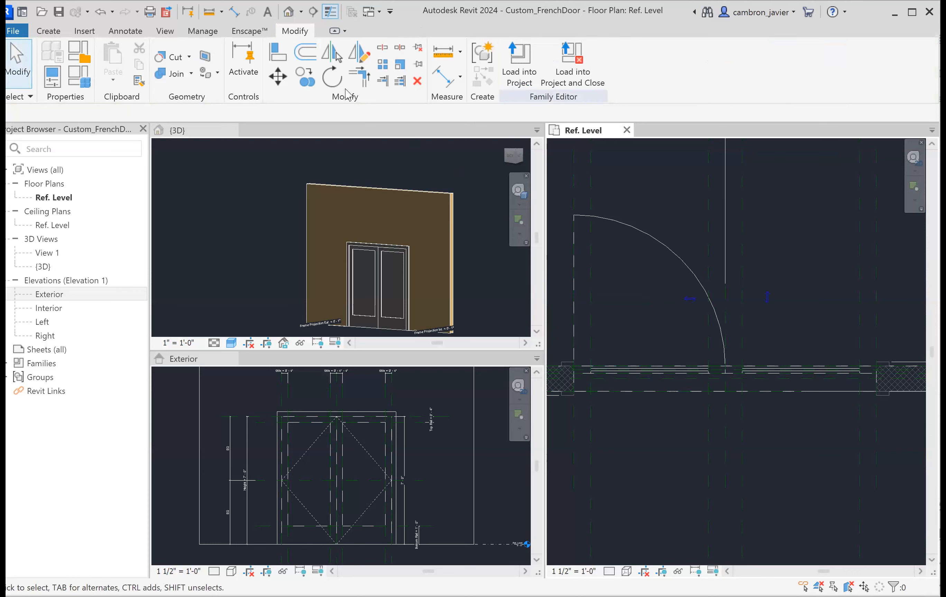
In the Ref. Level plan, draw a 3' Plan Swing [projection] symbolic line straight up from the right jamb along the Right reference plane
{"action": "left_click", "coordinate": [125, 31]}
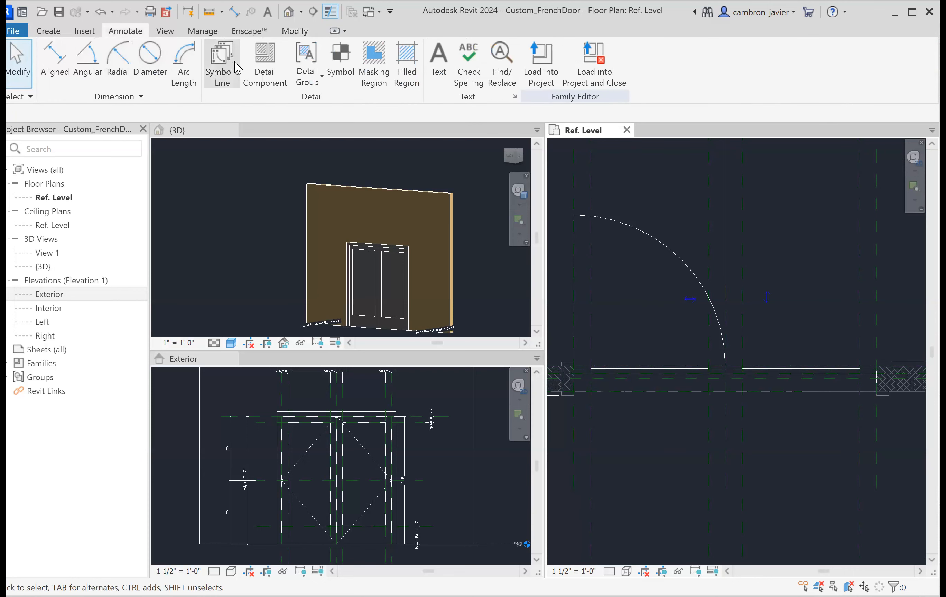
{"action": "left_click", "coordinate": [219, 63]}
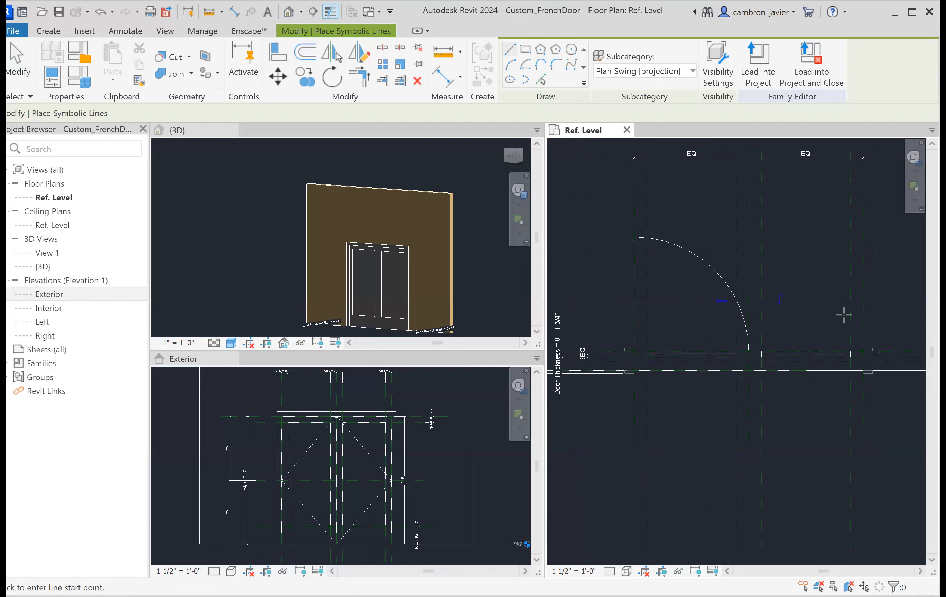
{"action": "scroll", "coordinate": [716, 321], "scroll_direction": "down", "scroll_amount": 2}
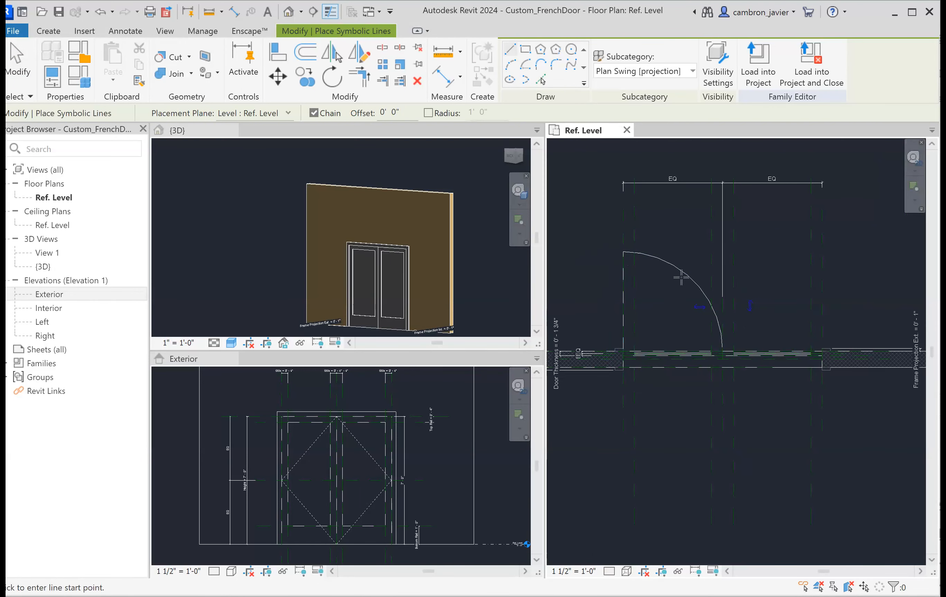
{"action": "scroll", "coordinate": [812, 357], "scroll_direction": "up", "scroll_amount": 3}
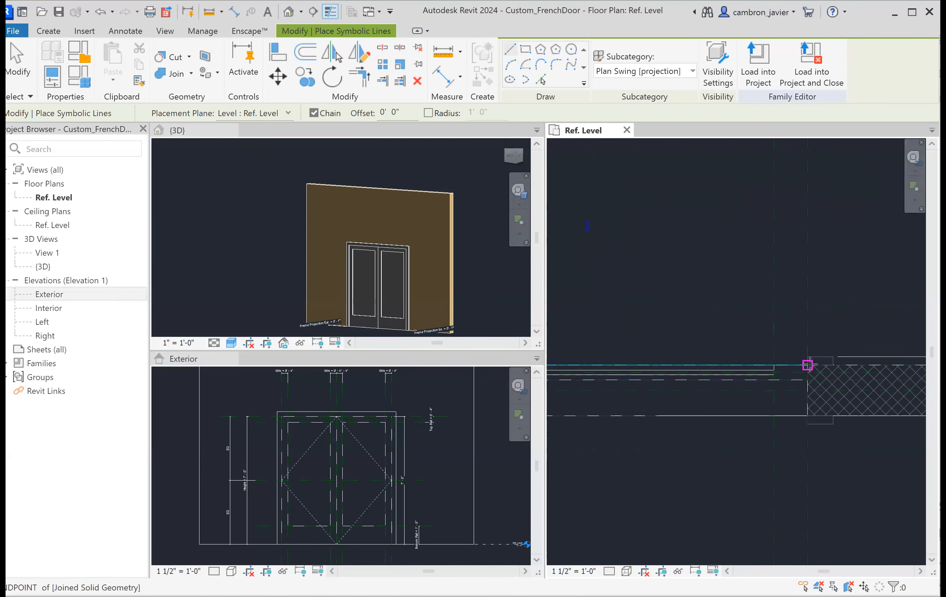
{"action": "left_click", "coordinate": [808, 365]}
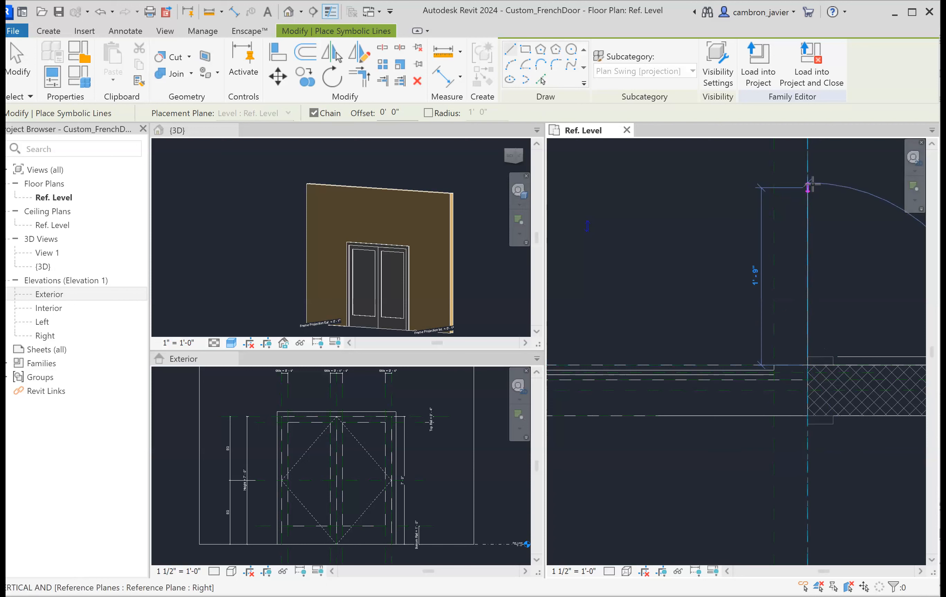
{"action": "type", "text": "3"}
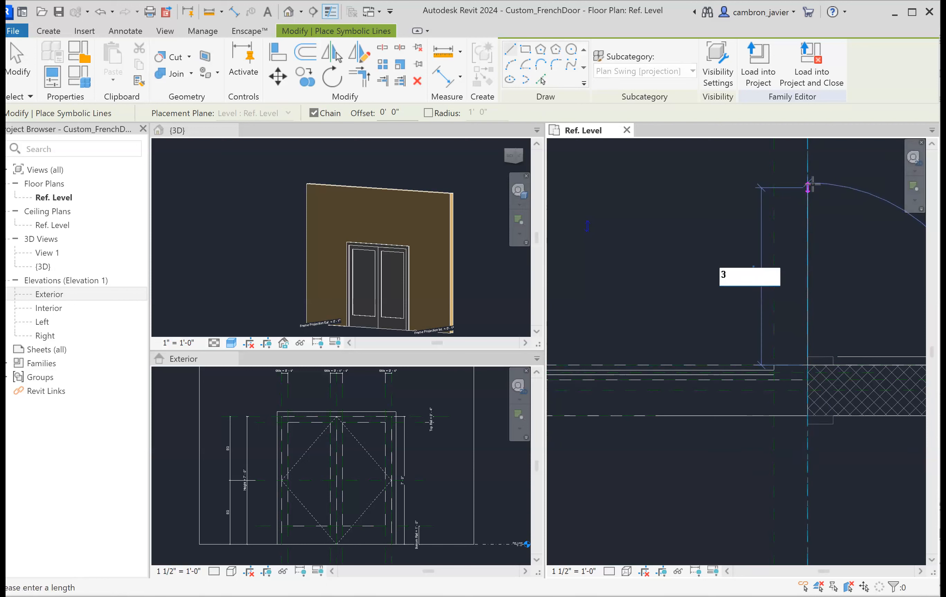
{"action": "key", "text": "Return"}
{"action": "scroll", "coordinate": [804, 205], "scroll_direction": "down", "scroll_amount": 1}
{"action": "mouse_move", "coordinate": [804, 207]}
{"action": "middle_mouse_down"}
{"action": "mouse_move", "coordinate": [791, 251]}
{"action": "mouse_move", "coordinate": [706, 363]}
{"action": "middle_mouse_up"}
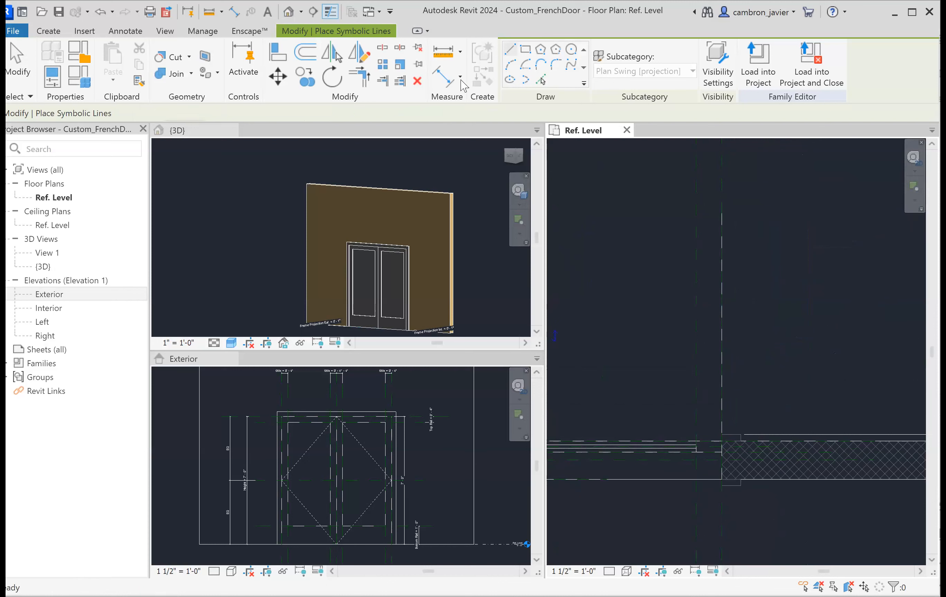
Draw the right panel's 90° Plan Swing arc centred on the right jamb, from the swing line's upper end to the left panel's arc endpoint
{"action": "left_click", "coordinate": [525, 68]}
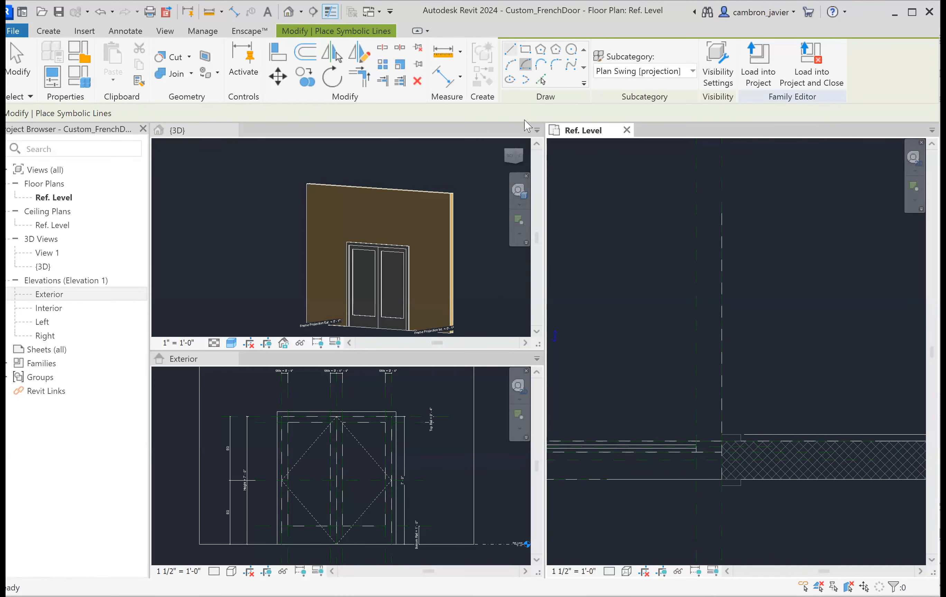
{"action": "scroll", "coordinate": [722, 440], "scroll_direction": "up", "scroll_amount": 1}
{"action": "left_click", "coordinate": [722, 439]}
{"action": "scroll", "coordinate": [759, 450], "scroll_direction": "down", "scroll_amount": 1}
{"action": "middle_click_drag", "start_coordinate": [759, 450], "coordinate": [771, 531]}
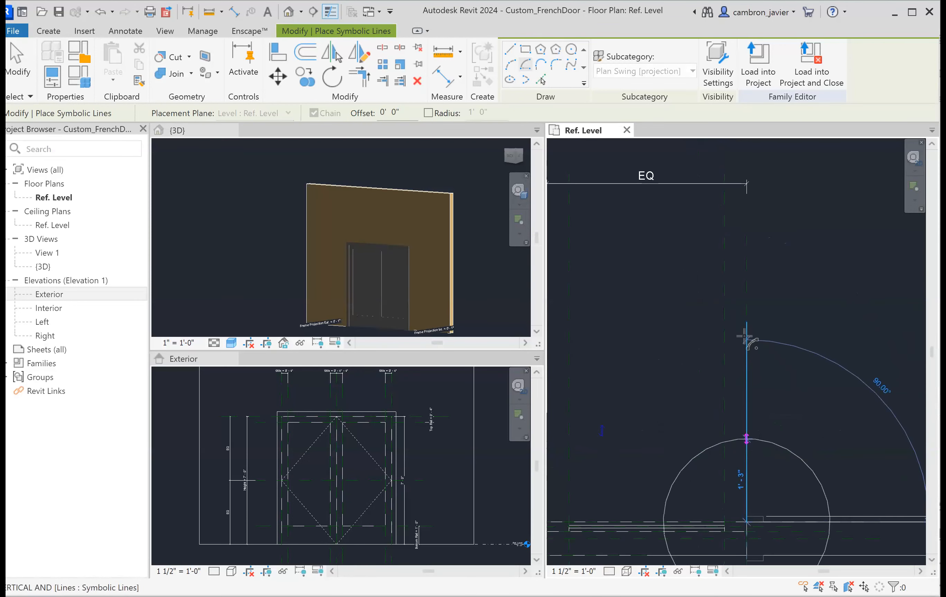
{"action": "left_click", "coordinate": [746, 323]}
{"action": "scroll", "coordinate": [678, 363], "scroll_direction": "down", "scroll_amount": 1}
{"action": "middle_click_drag", "start_coordinate": [672, 374], "coordinate": [737, 298]}
{"action": "scroll", "coordinate": [666, 397], "scroll_direction": "up", "scroll_amount": 4}
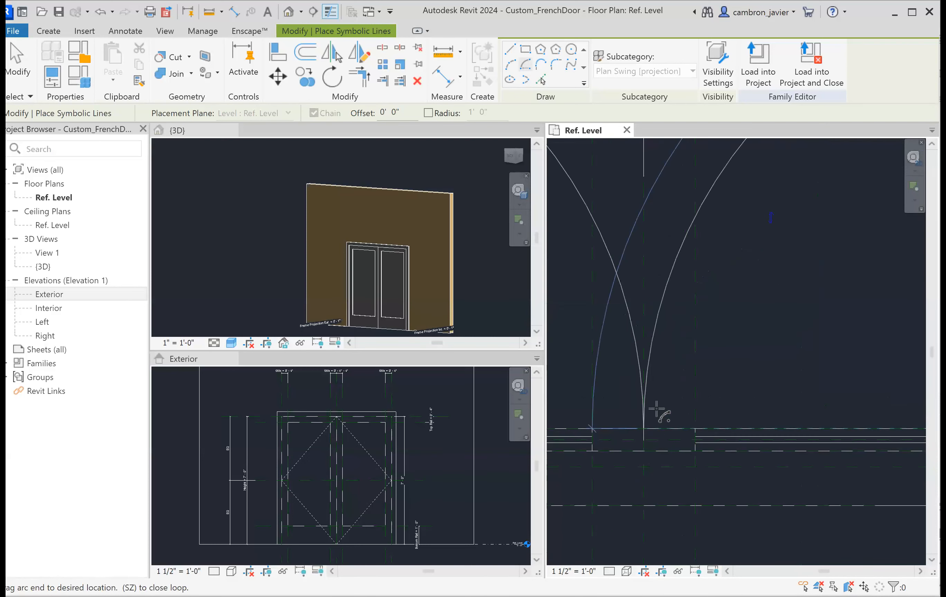
{"action": "left_click", "coordinate": [643, 429]}
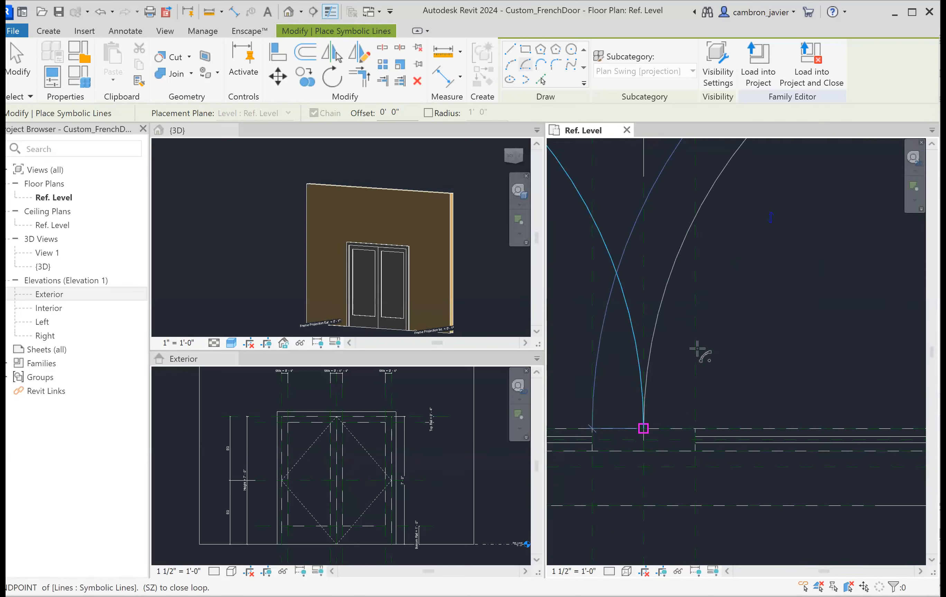
{"action": "scroll", "coordinate": [708, 328], "scroll_direction": "down", "scroll_amount": 3}
{"action": "key", "text": "Escape"}
{"action": "key", "text": "Escape"}
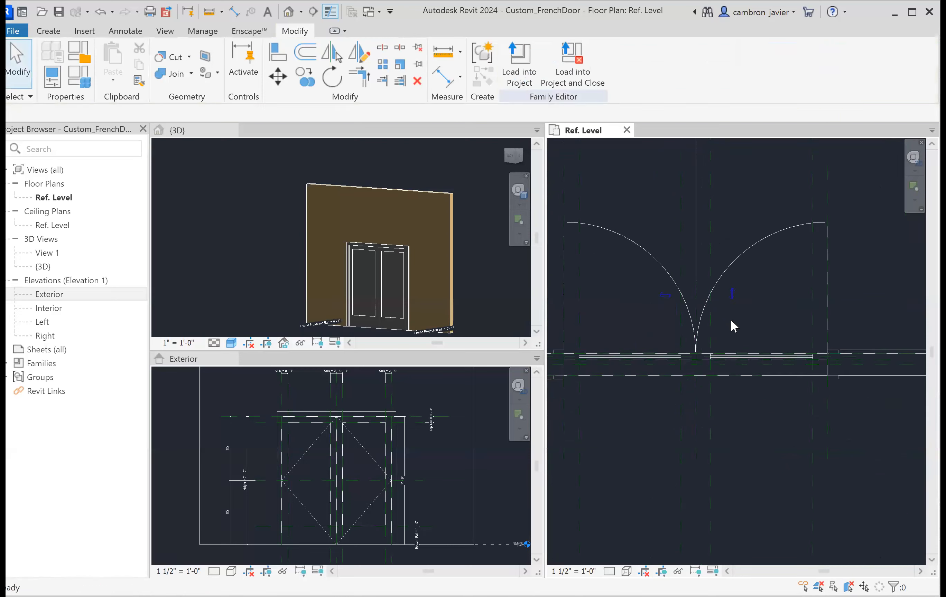
Flex the plan swing lines by applying a family Width of 8', and set the Width back to 6'
{"action": "scroll", "coordinate": [731, 319], "scroll_direction": "down", "scroll_amount": 3}
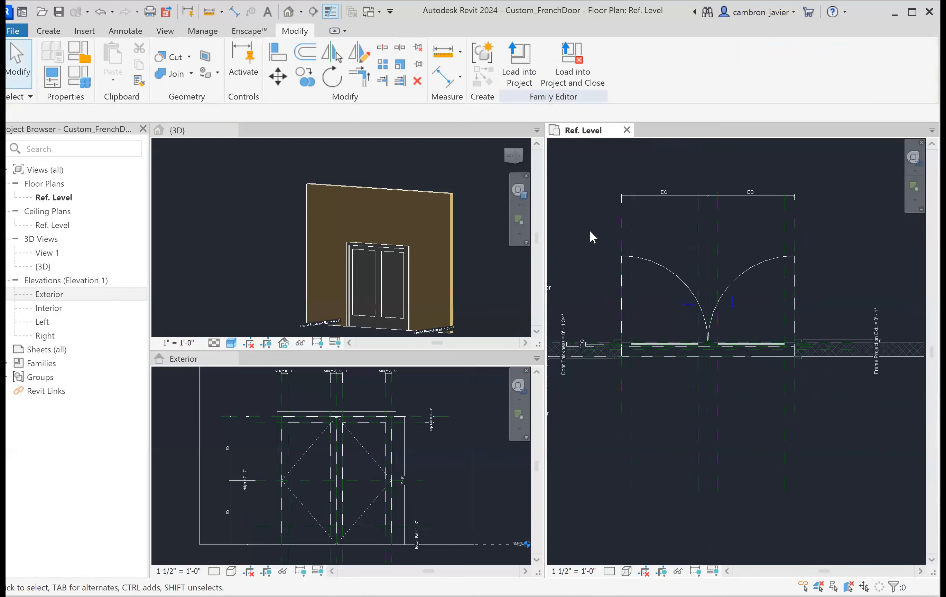
{"action": "left_click", "coordinate": [78, 80]}
{"action": "left_click", "coordinate": [439, 315]}
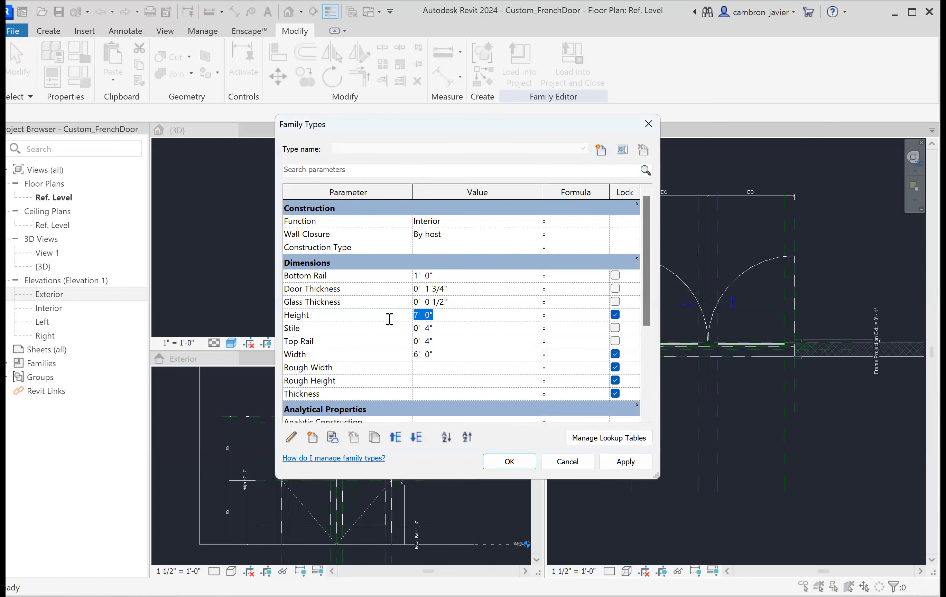
{"action": "left_click", "coordinate": [435, 355]}
{"action": "type", "text": "8"}
{"action": "left_click", "coordinate": [623, 462]}
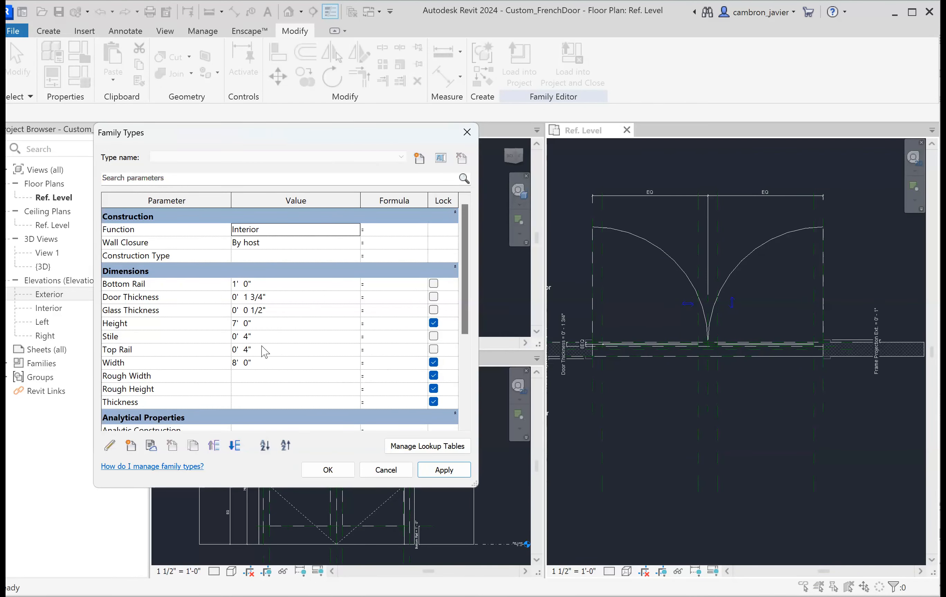
{"action": "left_click", "coordinate": [256, 362]}
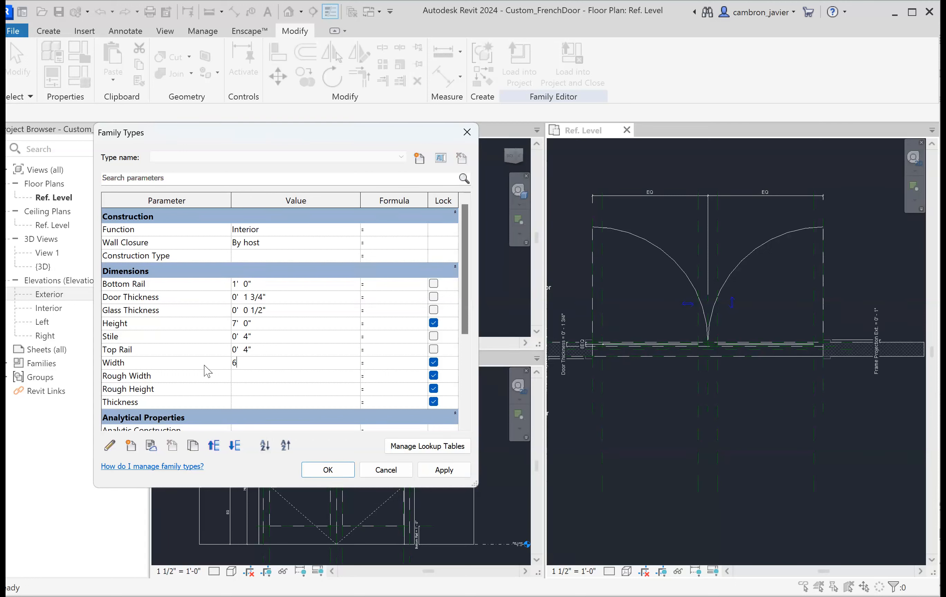
{"action": "left_click", "coordinate": [443, 470]}
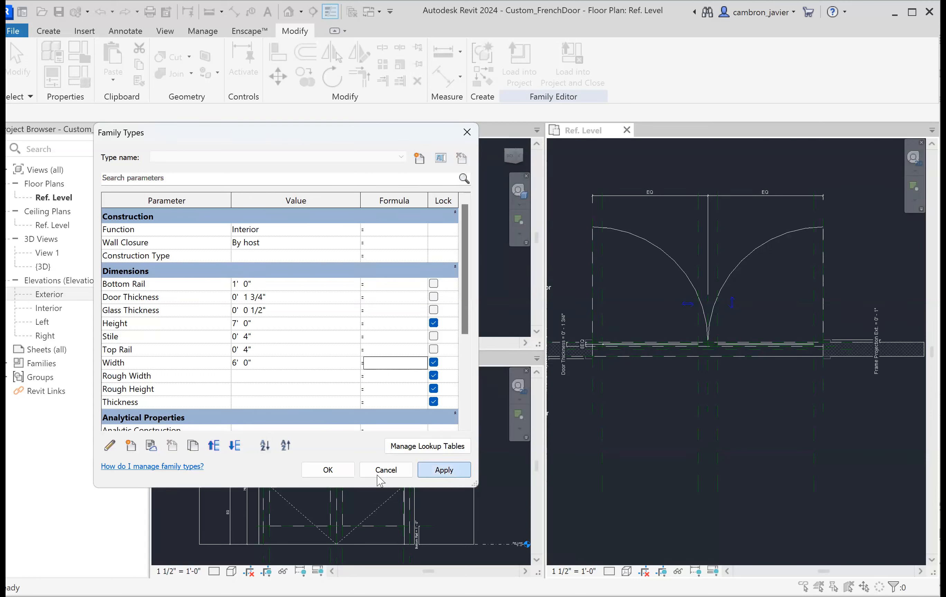
{"action": "left_click", "coordinate": [333, 468]}
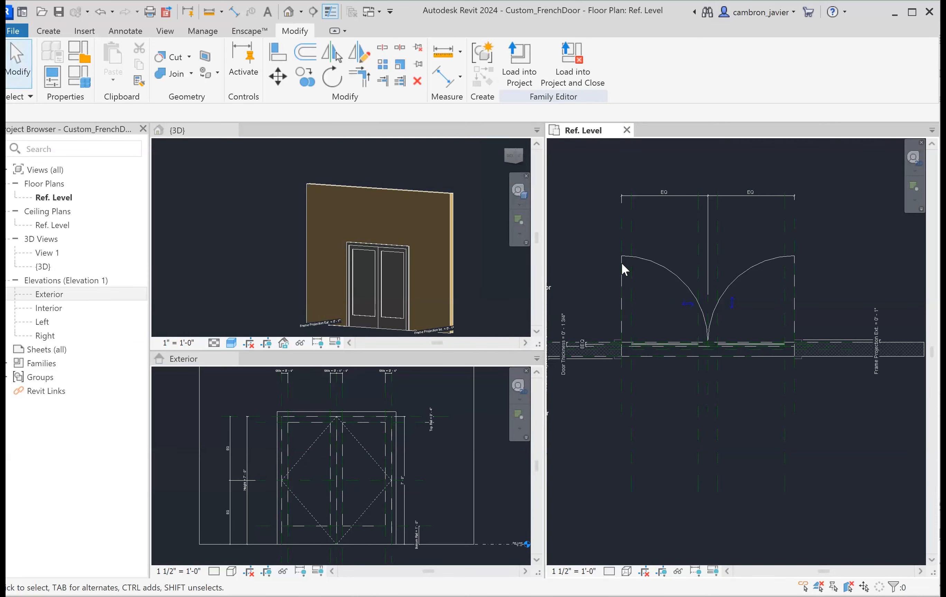
Draw a vertical reference plane about 1" inside the Left reference plane, from above the left swing arc to below the wall
{"action": "scroll", "coordinate": [648, 268], "scroll_direction": "up", "scroll_amount": 3}
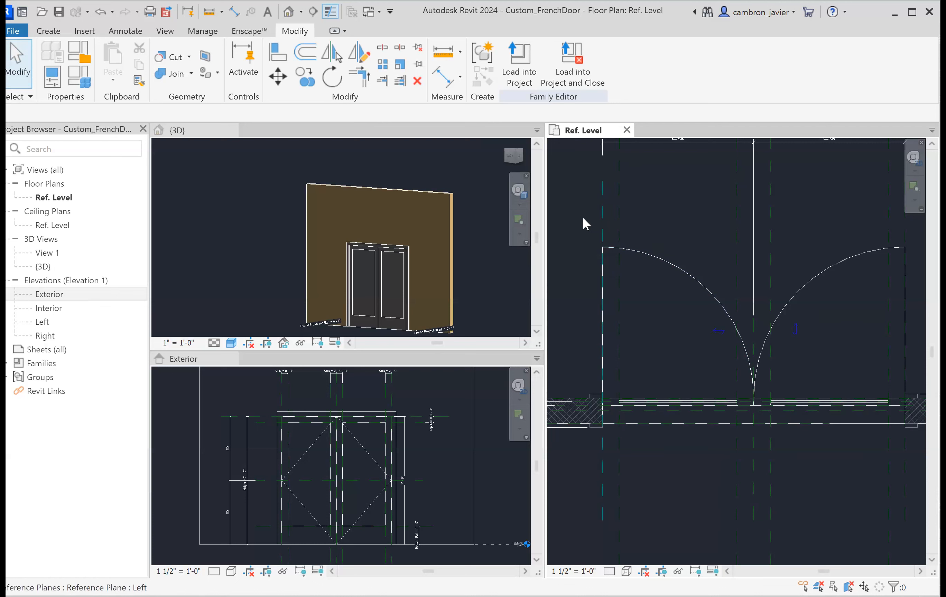
{"action": "scroll", "coordinate": [602, 253], "scroll_direction": "up", "scroll_amount": 1}
{"action": "scroll", "coordinate": [608, 259], "scroll_direction": "up", "scroll_amount": 1}
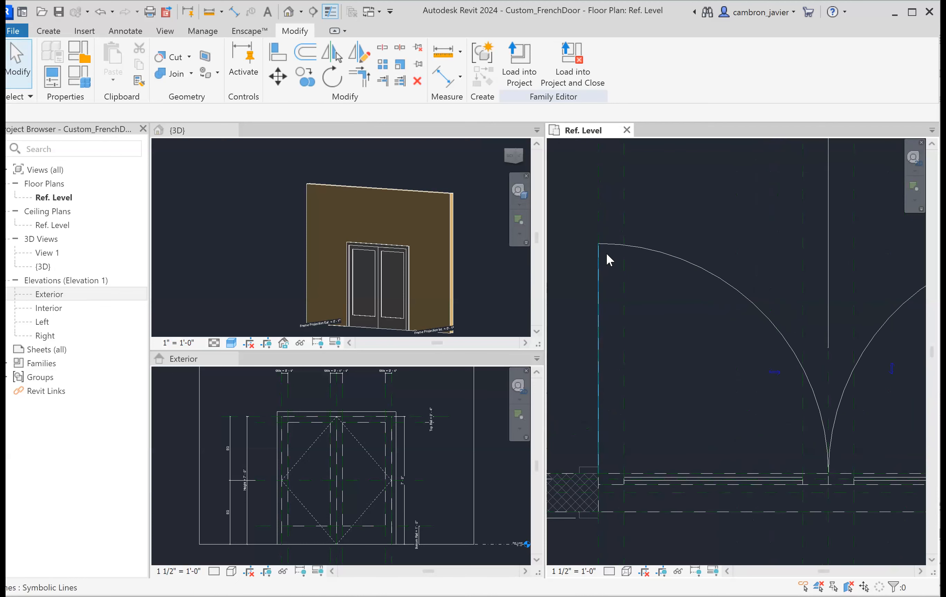
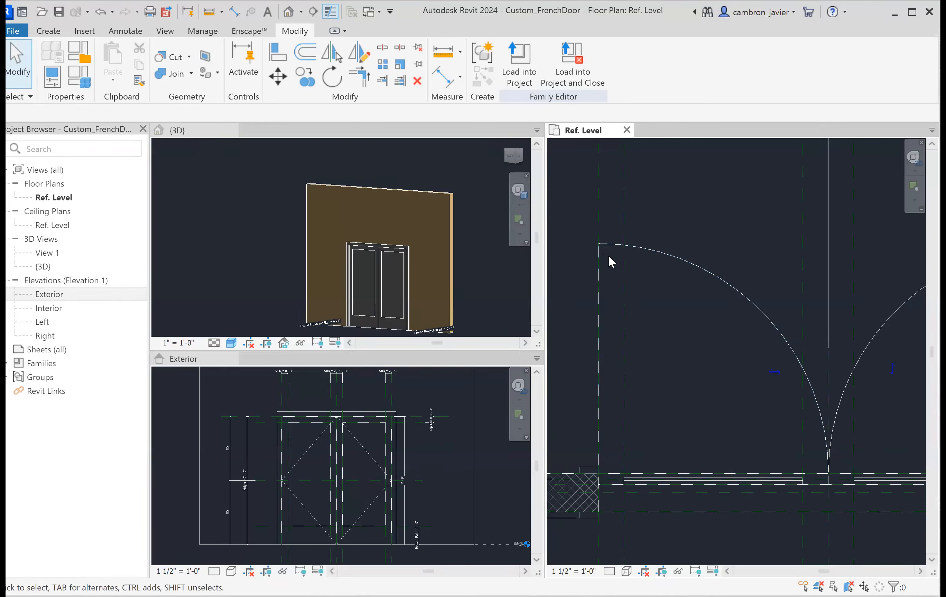
{"action": "middle_click_drag", "start_coordinate": [634, 290], "coordinate": [718, 243]}
{"action": "scroll", "coordinate": [666, 263], "scroll_direction": "down", "scroll_amount": 1}
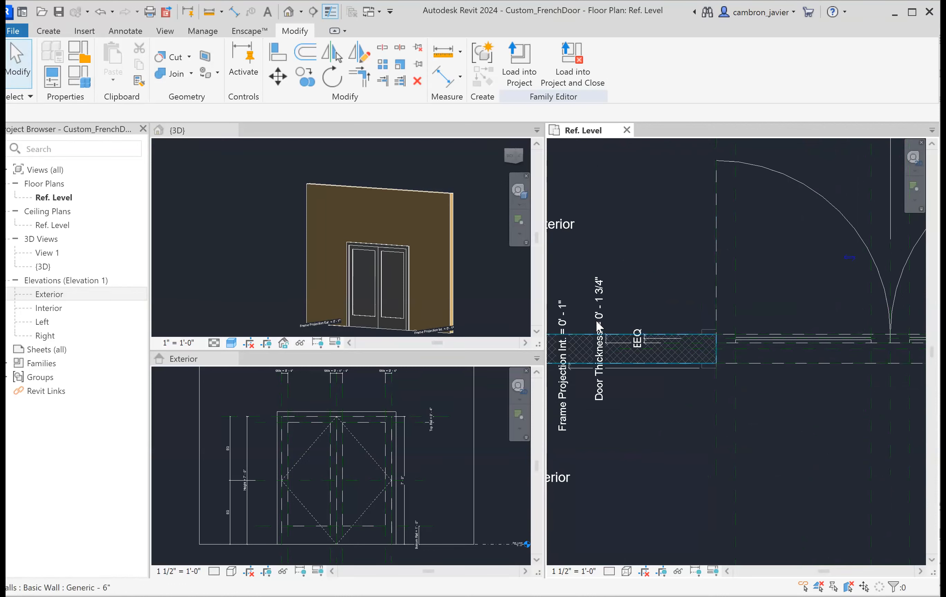
{"action": "middle_click_drag", "start_coordinate": [660, 243], "coordinate": [636, 264]}
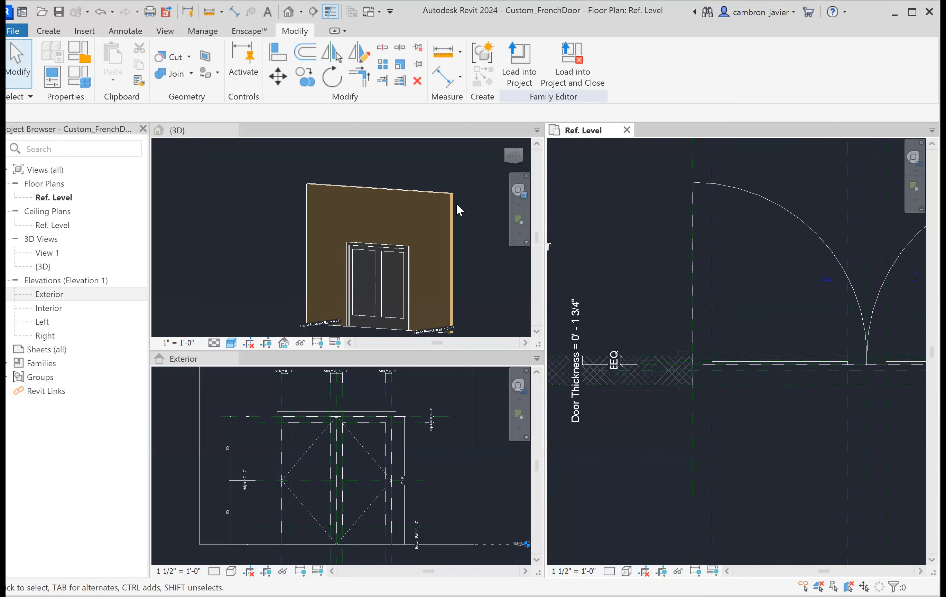
{"action": "left_click", "coordinate": [50, 32]}
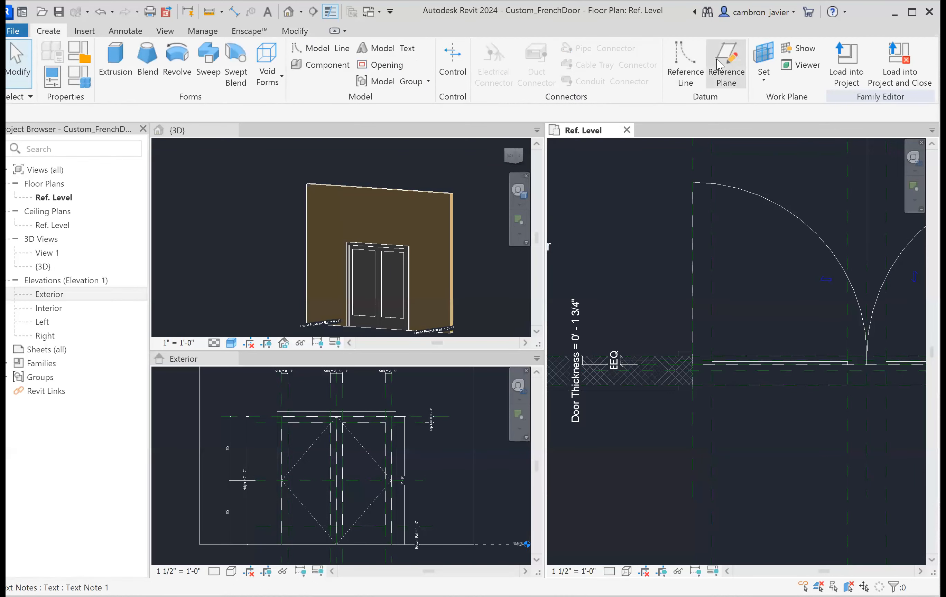
{"action": "key", "text": "r"}
{"action": "key", "text": "p"}
{"action": "scroll", "coordinate": [655, 185], "scroll_direction": "up", "scroll_amount": 2}
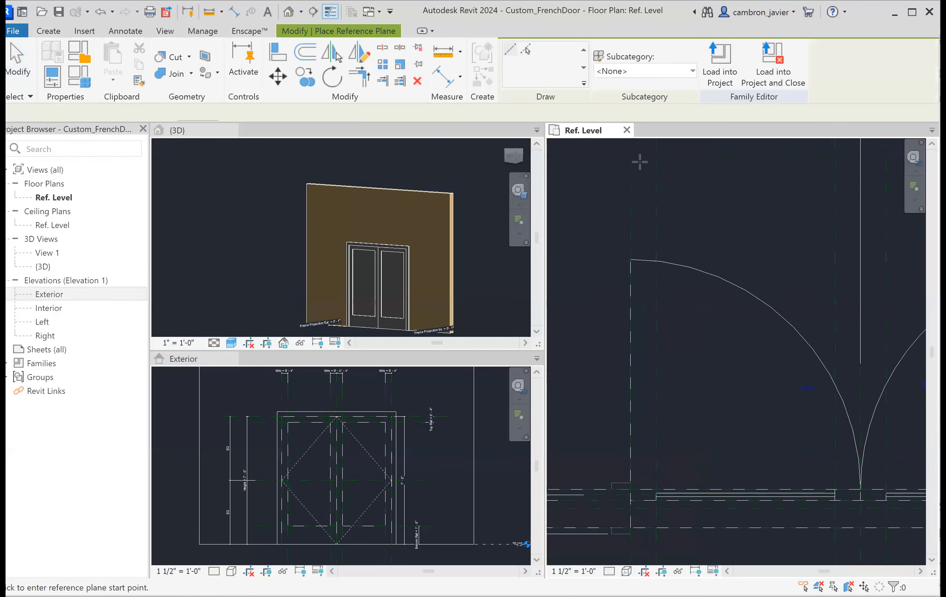
{"action": "scroll", "coordinate": [639, 161], "scroll_direction": "down", "scroll_amount": 2}
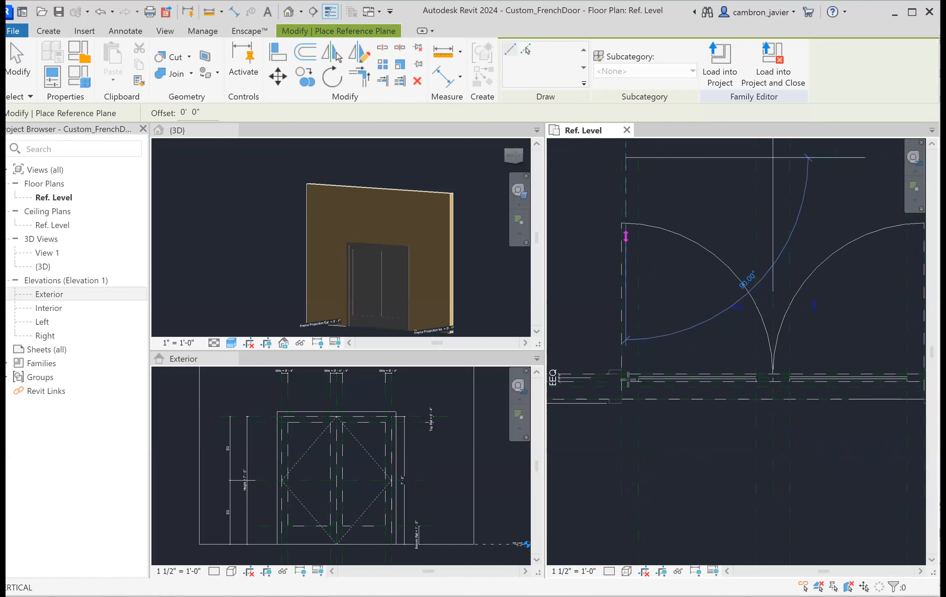
{"action": "scroll", "coordinate": [621, 474], "scroll_direction": "up", "scroll_amount": 2}
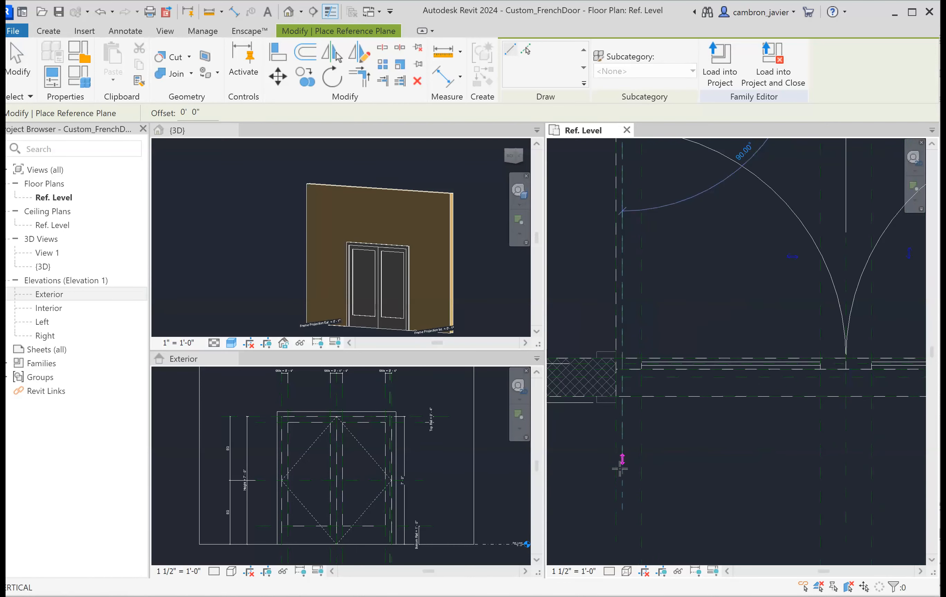
{"action": "left_click", "coordinate": [625, 527]}
Draw a matching vertical reference plane just inside the Right reference plane, from above the right swing arc to below the wall
{"action": "scroll", "coordinate": [591, 441], "scroll_direction": "down", "scroll_amount": 2}
{"action": "middle_click_drag", "start_coordinate": [591, 440], "coordinate": [498, 490]}
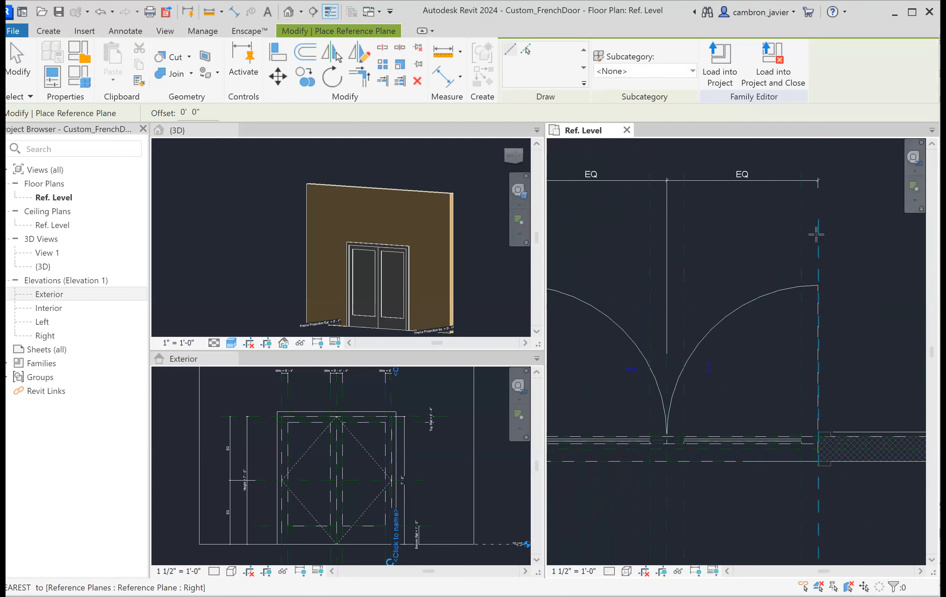
{"action": "scroll", "coordinate": [814, 220], "scroll_direction": "up", "scroll_amount": 2}
{"action": "scroll", "coordinate": [787, 335], "scroll_direction": "down", "scroll_amount": 2}
{"action": "middle_click_drag", "start_coordinate": [786, 336], "coordinate": [699, 168]}
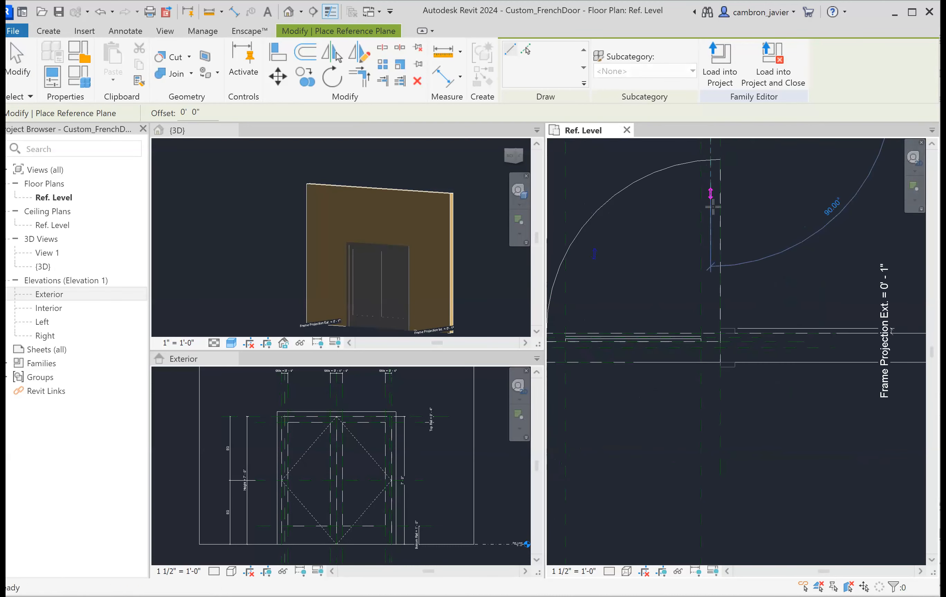
{"action": "scroll", "coordinate": [707, 466], "scroll_direction": "up", "scroll_amount": 1}
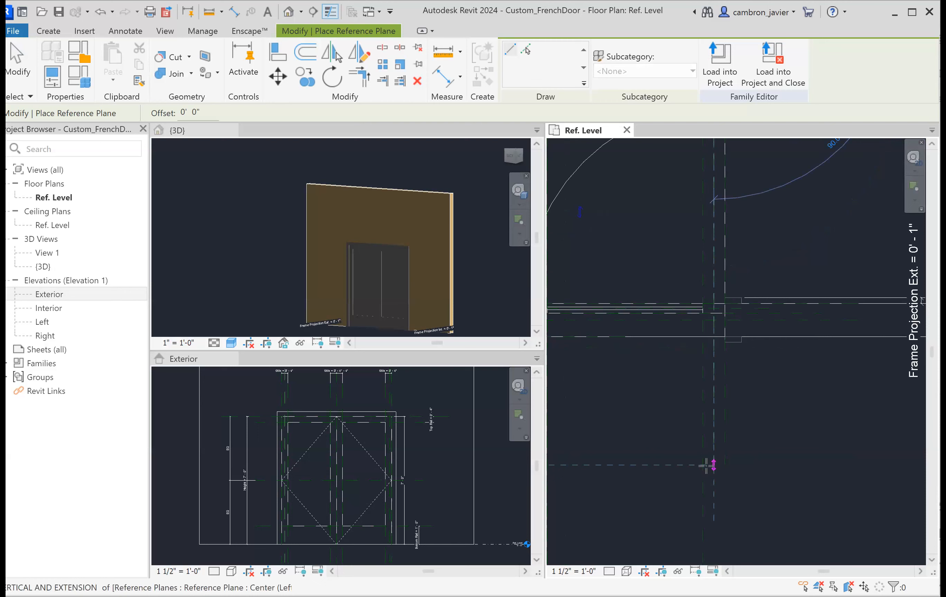
{"action": "left_click", "coordinate": [711, 461]}
{"action": "key", "text": "Escape"}
{"action": "scroll", "coordinate": [682, 265], "scroll_direction": "down", "scroll_amount": 2}
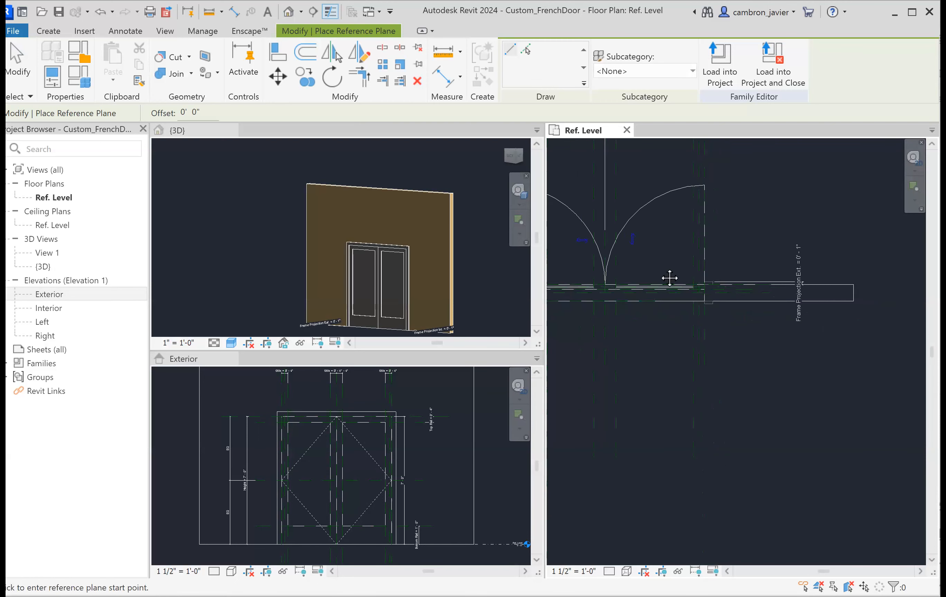
{"action": "middle_click_drag", "start_coordinate": [670, 278], "coordinate": [826, 329]}
{"action": "key", "text": "Escape"}
Place an aligned dimension between the Left reference plane and the new reference plane just inside it, above the swing arc
{"action": "scroll", "coordinate": [762, 257], "scroll_direction": "up", "scroll_amount": 4}
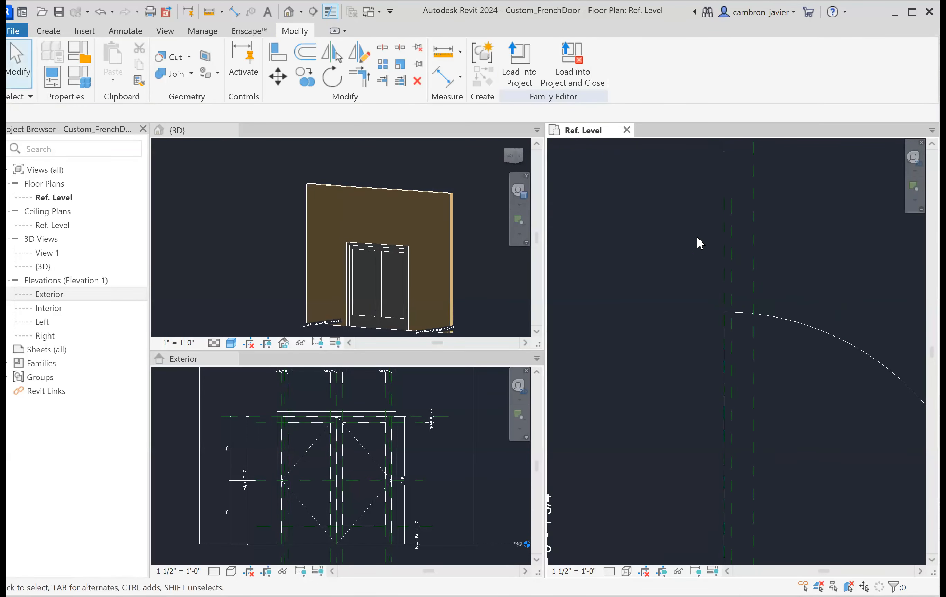
{"action": "middle_click_drag", "start_coordinate": [567, 213], "coordinate": [525, 199]}
{"action": "left_click", "coordinate": [441, 77]}
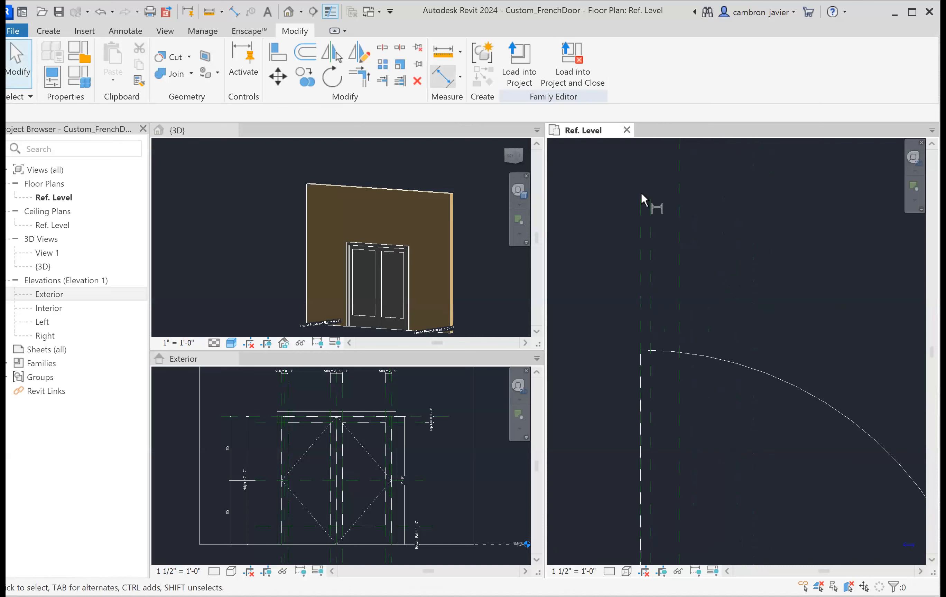
{"action": "middle_click_drag", "start_coordinate": [683, 318], "coordinate": [699, 427]}
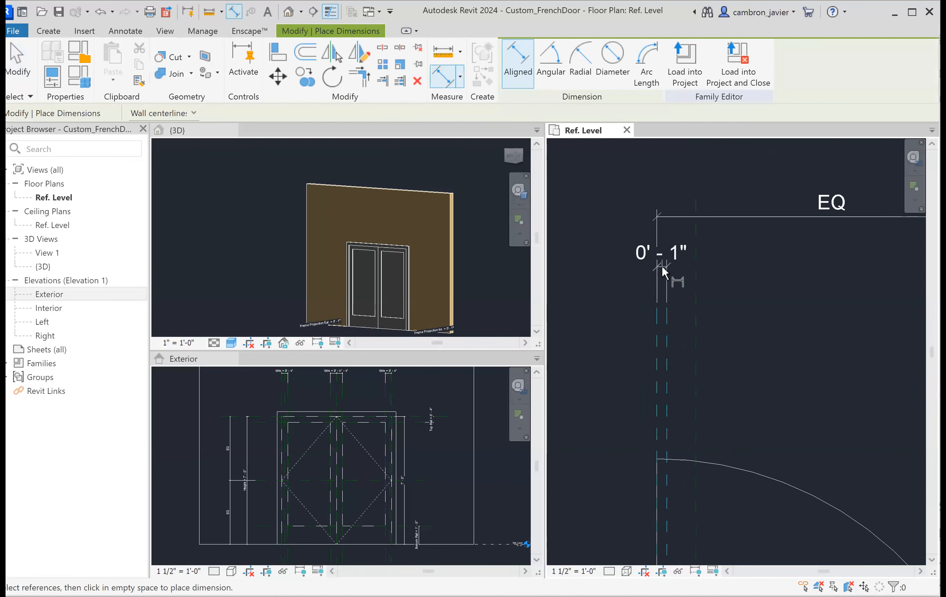
{"action": "left_click", "coordinate": [662, 269]}
{"action": "key", "text": "Escape"}
{"action": "key", "text": "Escape"}
Label the new dimension at the Left reference plane with the Door Thickness parameter
{"action": "left_click", "coordinate": [673, 251]}
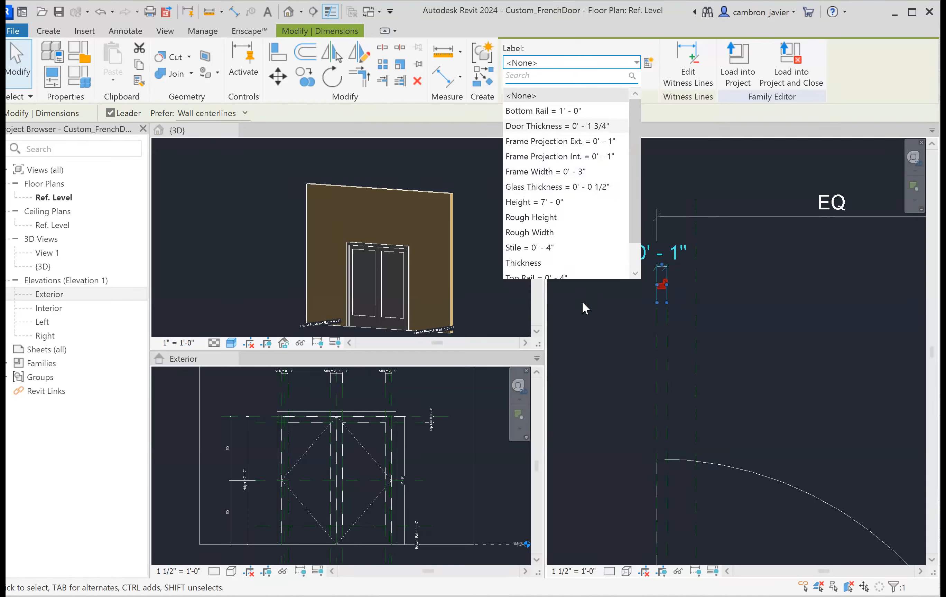
{"action": "key", "text": "Return"}
{"action": "left_click", "coordinate": [616, 405]}
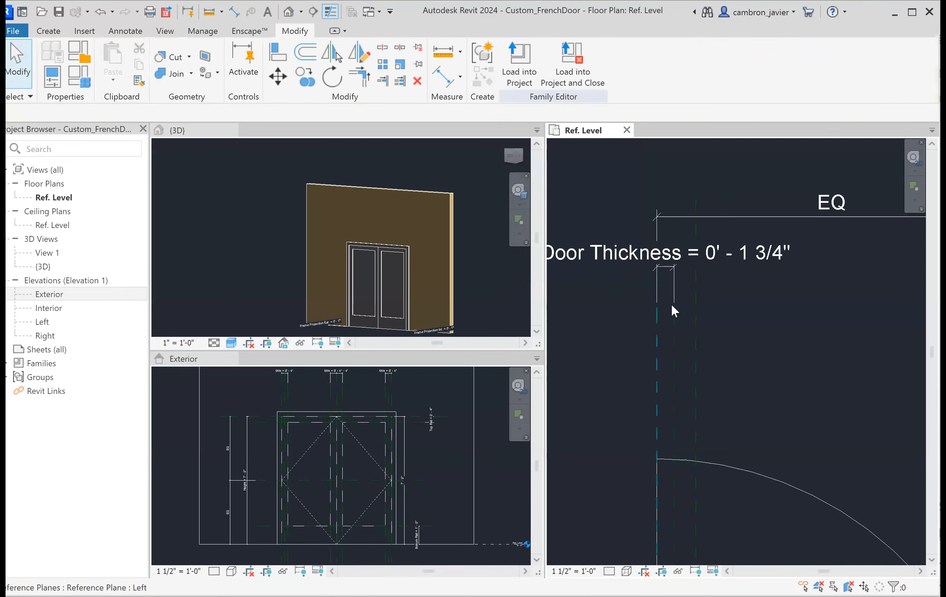
Place an aligned dimension between the Right reference plane and the new reference plane just inside it, below the EQ dimension
{"action": "scroll", "coordinate": [670, 345], "scroll_direction": "down", "scroll_amount": 5}
{"action": "middle_click_drag", "start_coordinate": [694, 369], "coordinate": [553, 371]}
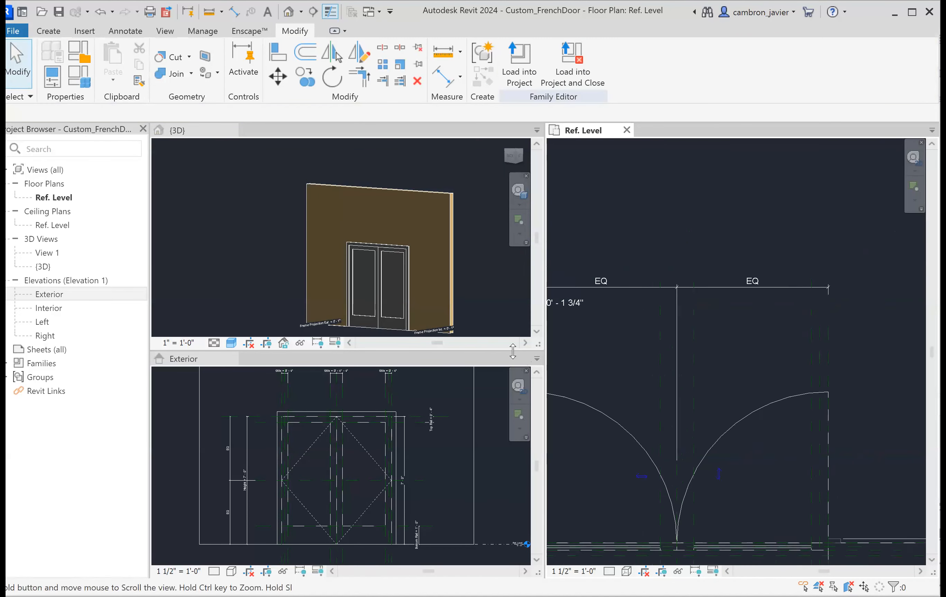
{"action": "middle_click_drag", "start_coordinate": [831, 326], "coordinate": [767, 315]}
{"action": "scroll", "coordinate": [764, 315], "scroll_direction": "up", "scroll_amount": 3}
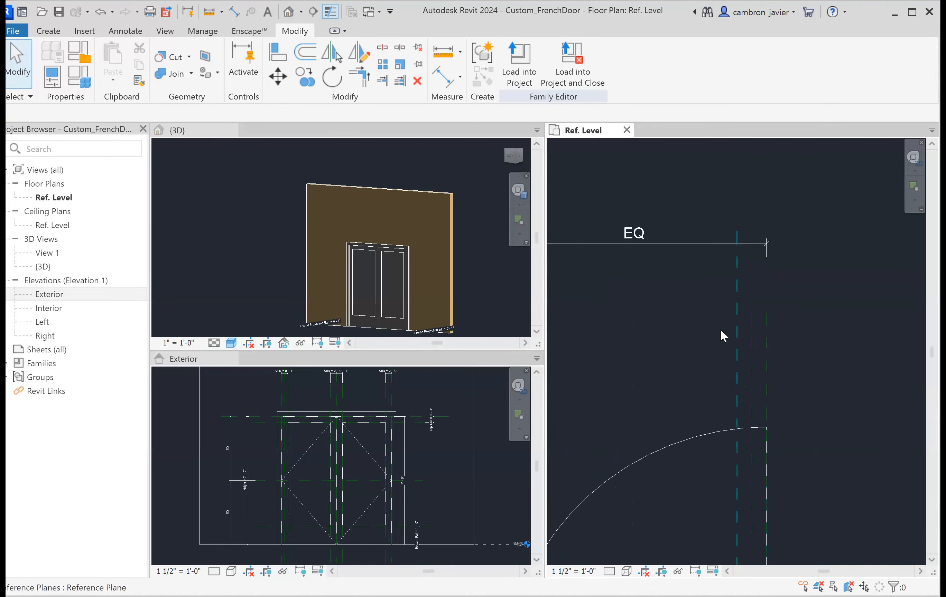
{"action": "left_click", "coordinate": [449, 83]}
{"action": "scroll", "coordinate": [772, 325], "scroll_direction": "up", "scroll_amount": 3}
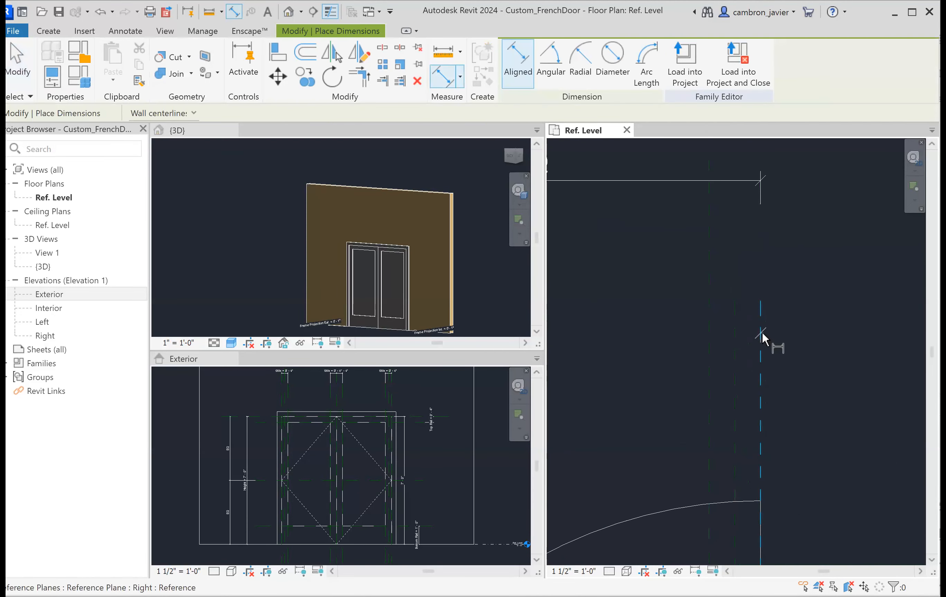
{"action": "scroll", "coordinate": [735, 332], "scroll_direction": "down", "scroll_amount": 3}
{"action": "left_click", "coordinate": [777, 312]}
{"action": "middle_click_drag", "start_coordinate": [664, 243], "coordinate": [711, 233]}
{"action": "scroll", "coordinate": [730, 255], "scroll_direction": "up", "scroll_amount": 2}
{"action": "key", "text": "Escape"}
{"action": "key", "text": "Escape"}
Label the new dimension at the Right reference plane with the Door Thickness parameter
{"action": "left_click", "coordinate": [703, 218]}
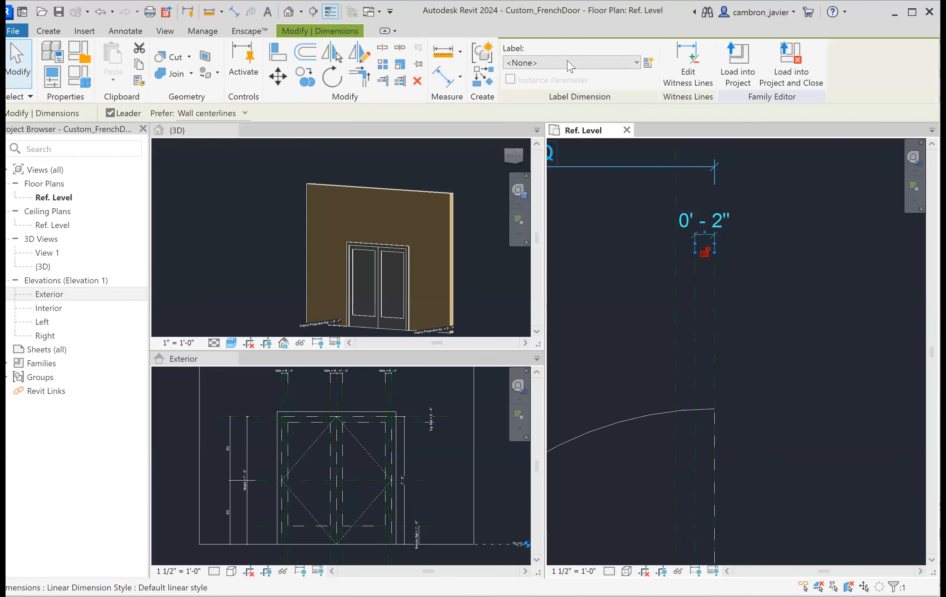
{"action": "left_click", "coordinate": [545, 63]}
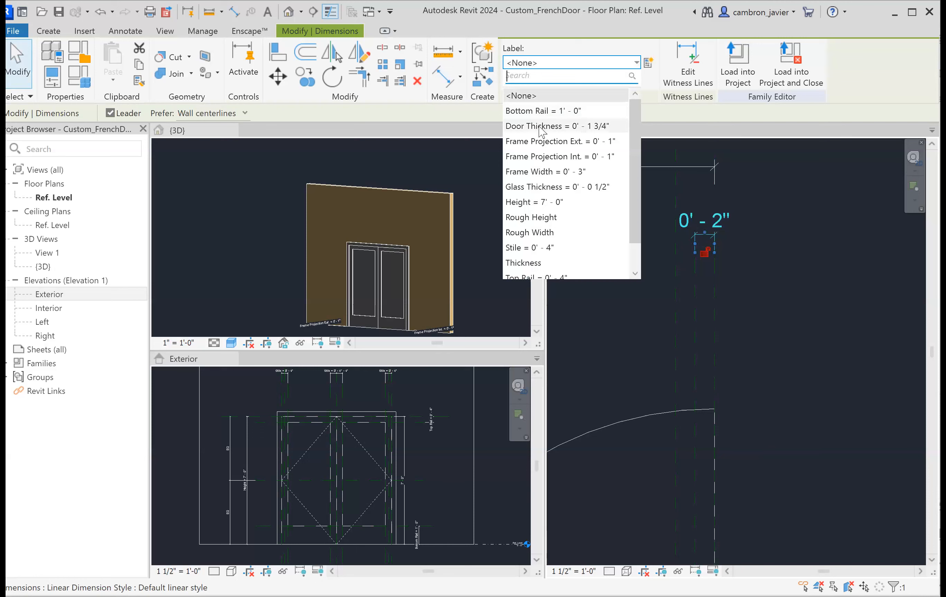
{"action": "key", "text": "Return"}
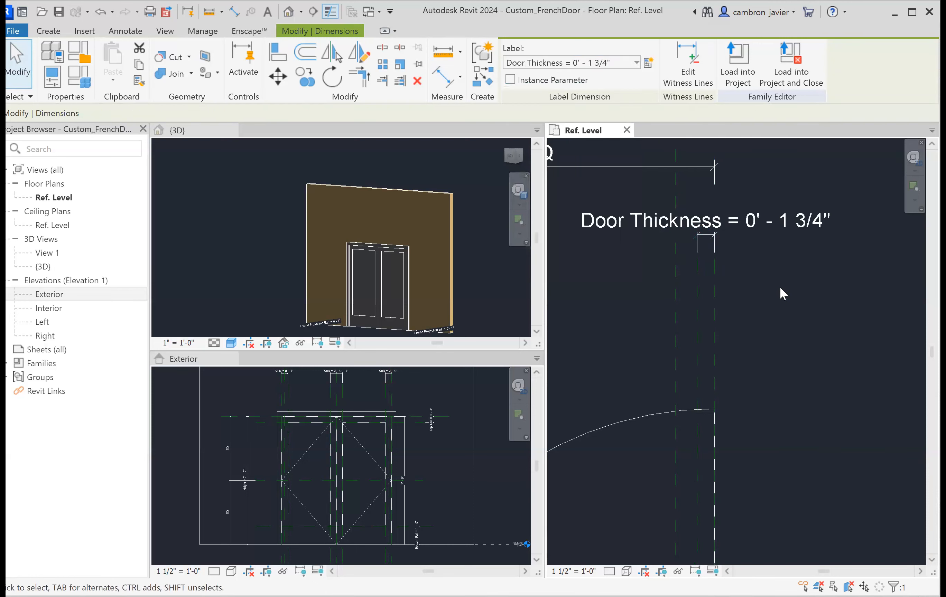
{"action": "left_click", "coordinate": [732, 290]}
Draw a Plan Swing symbolic line across the left panel's base, from the left jamb's wall corner to the Door Thickness reference plane
{"action": "scroll", "coordinate": [719, 312], "scroll_direction": "down", "scroll_amount": 4}
{"action": "middle_click_drag", "start_coordinate": [711, 310], "coordinate": [755, 294]}
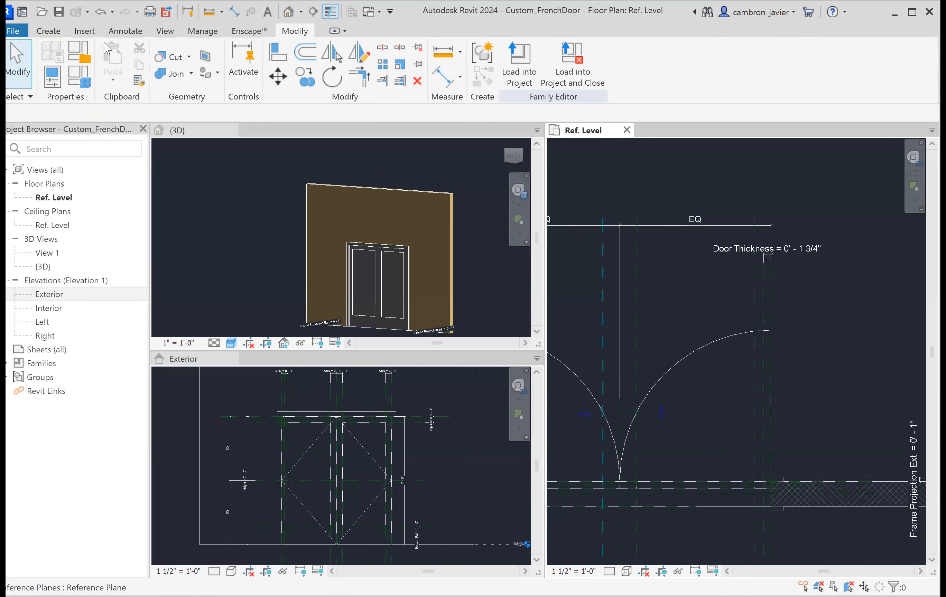
{"action": "left_click", "coordinate": [49, 31]}
{"action": "left_click", "coordinate": [117, 31]}
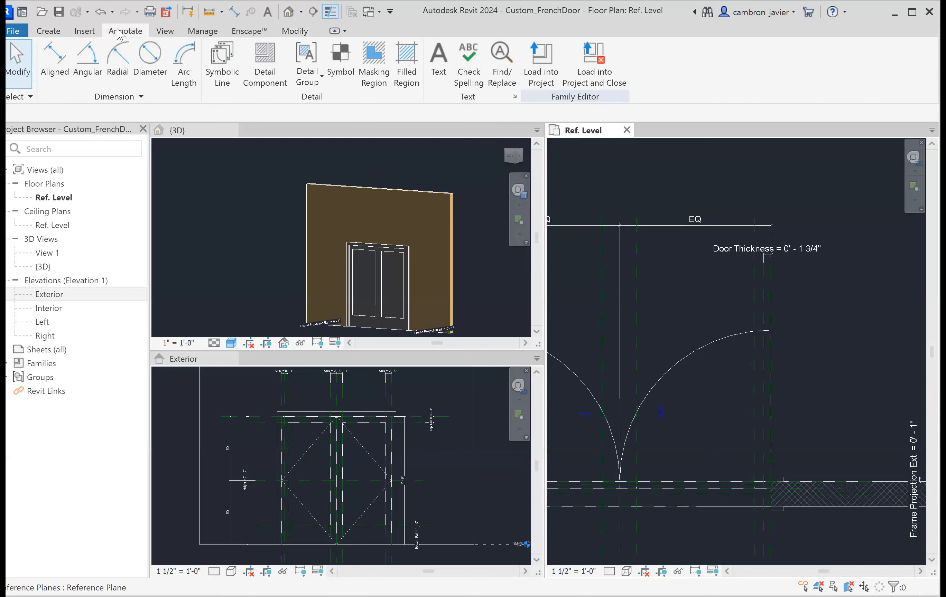
{"action": "left_click", "coordinate": [229, 64]}
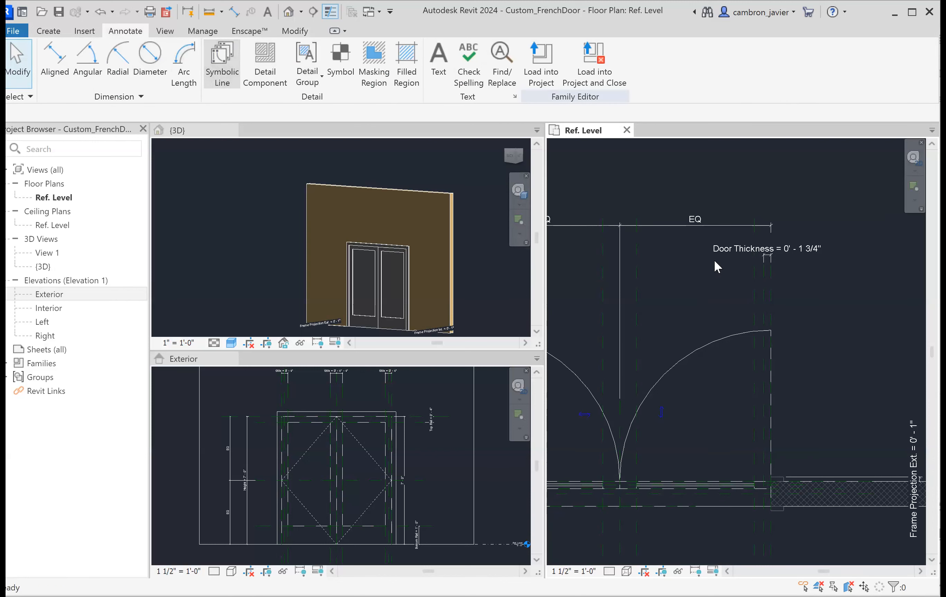
{"action": "scroll", "coordinate": [670, 288], "scroll_direction": "down", "scroll_amount": 2}
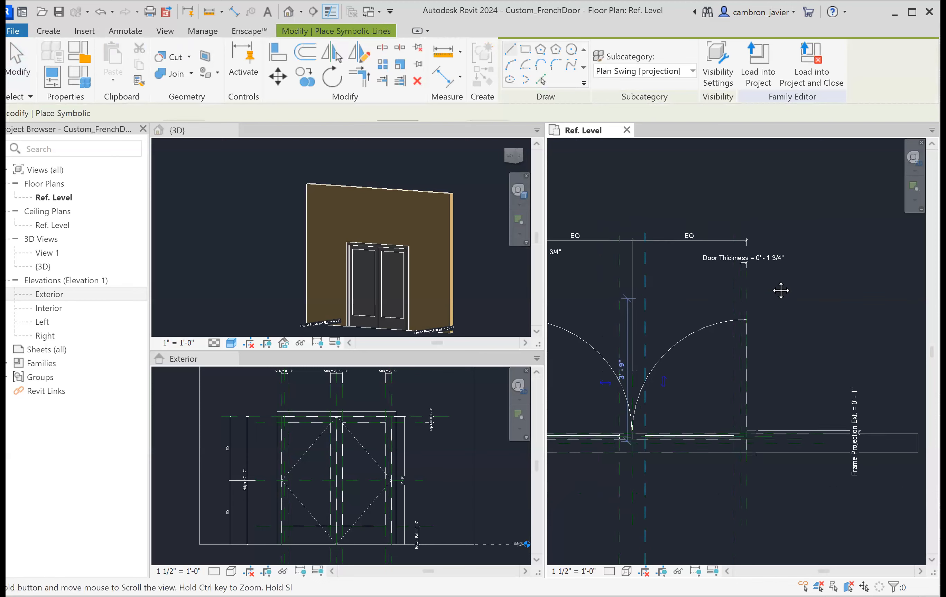
{"action": "scroll", "coordinate": [630, 297], "scroll_direction": "up", "scroll_amount": 5}
{"action": "scroll", "coordinate": [616, 312], "scroll_direction": "down", "scroll_amount": 3}
{"action": "scroll", "coordinate": [609, 337], "scroll_direction": "up", "scroll_amount": 3}
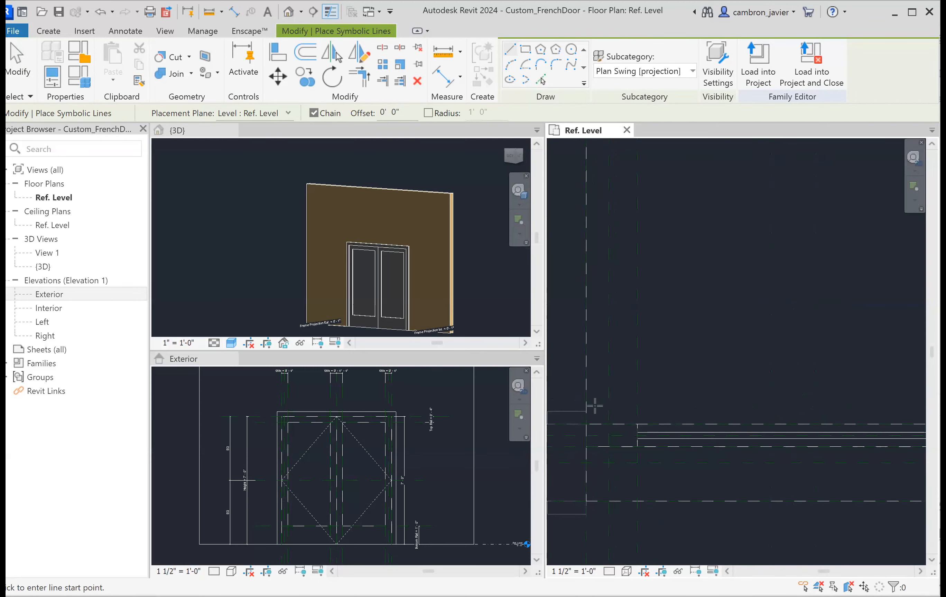
{"action": "mouse_move", "coordinate": [613, 375]}
{"action": "middle_mouse_down"}
{"action": "mouse_move", "coordinate": [621, 391]}
{"action": "mouse_move", "coordinate": [610, 397]}
{"action": "middle_mouse_up"}
{"action": "left_click", "coordinate": [603, 396]}
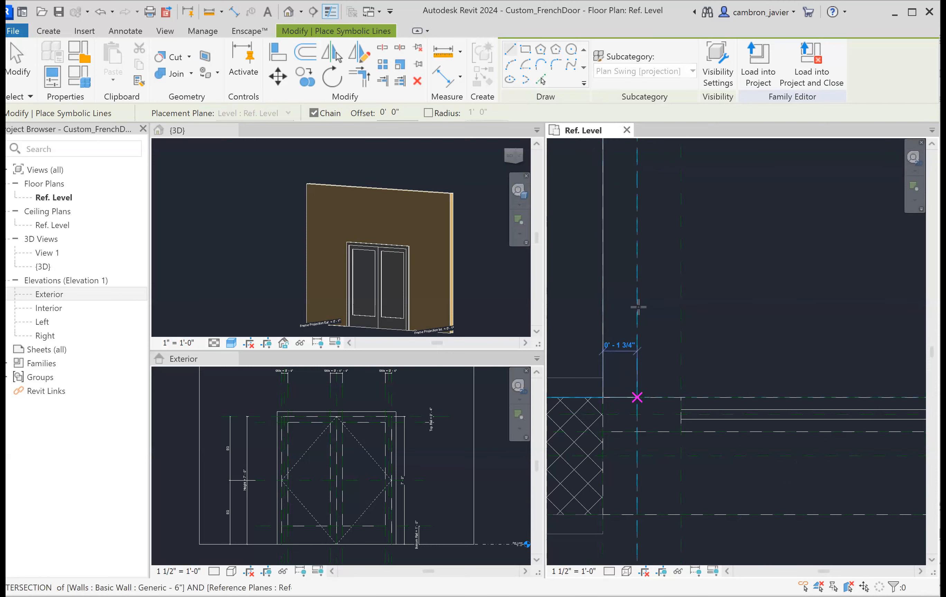
Draw the left panel's inner Plan Swing line up along the Door Thickness reference plane to the swing arc
{"action": "scroll", "coordinate": [661, 327], "scroll_direction": "down", "scroll_amount": 4}
{"action": "scroll", "coordinate": [644, 257], "scroll_direction": "up", "scroll_amount": 3}
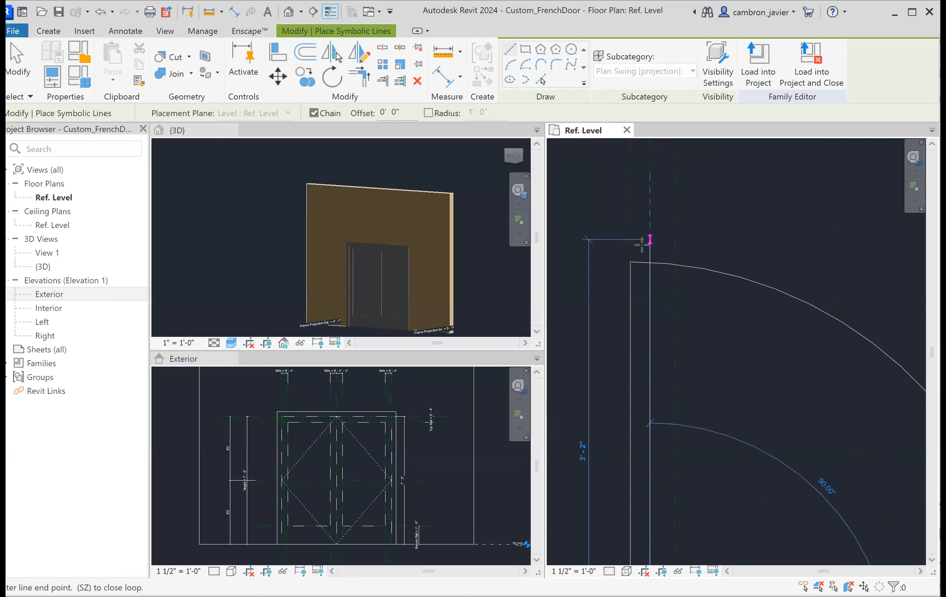
{"action": "scroll", "coordinate": [644, 252], "scroll_direction": "up", "scroll_amount": 3}
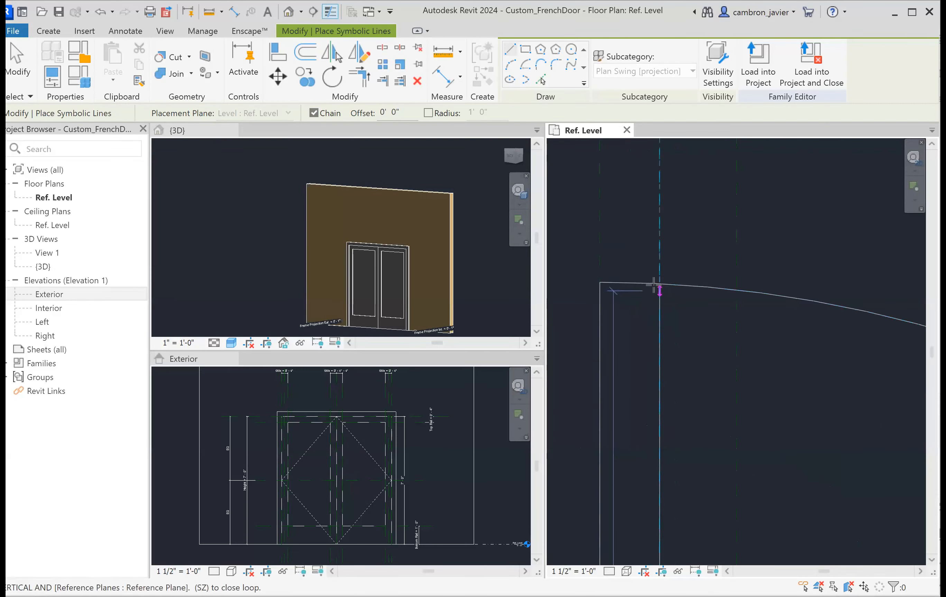
{"action": "scroll", "coordinate": [653, 293], "scroll_direction": "up", "scroll_amount": 2}
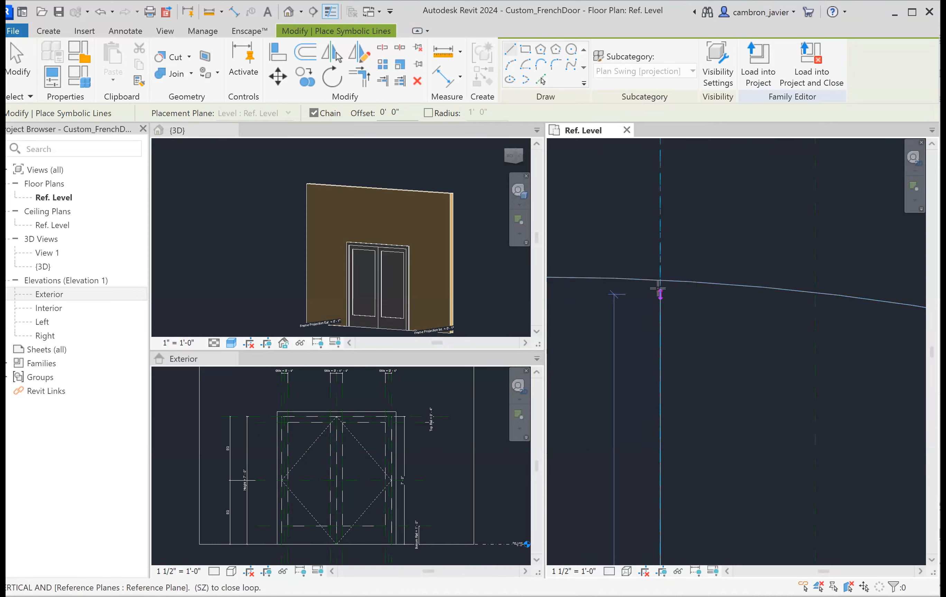
{"action": "left_click", "coordinate": [659, 280]}
Close the left panel's upper end with a horizontal symbolic line from the inner line to the outer swing line
{"action": "scroll", "coordinate": [628, 290], "scroll_direction": "down", "scroll_amount": 1}
{"action": "middle_click_drag", "start_coordinate": [664, 307], "coordinate": [749, 313]}
{"action": "scroll", "coordinate": [705, 302], "scroll_direction": "up", "scroll_amount": 1}
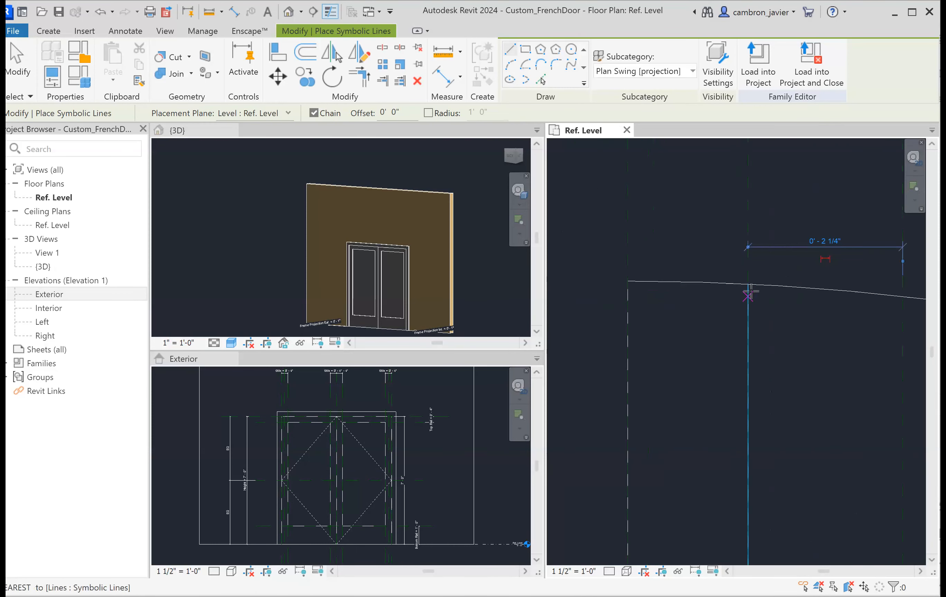
{"action": "left_click", "coordinate": [747, 281]}
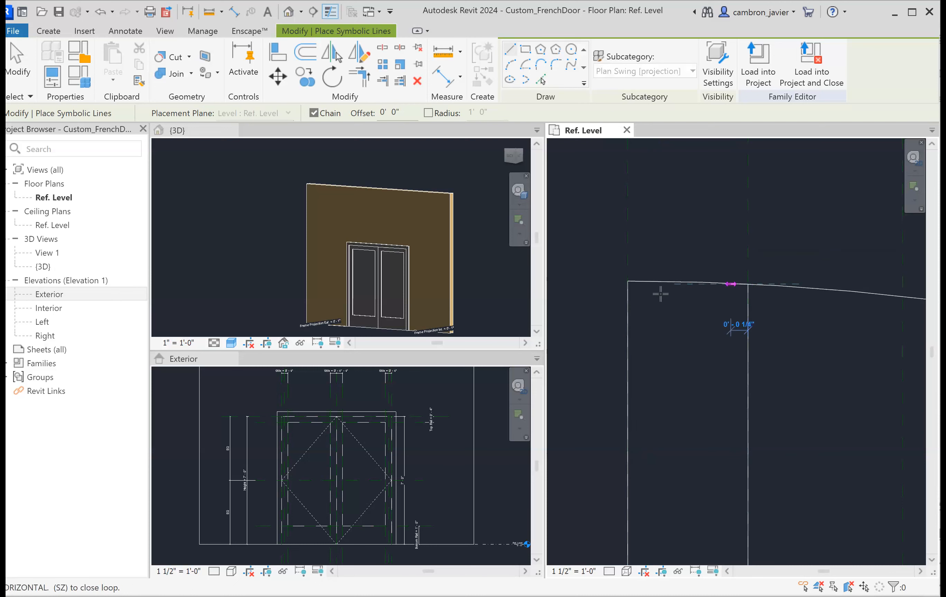
{"action": "left_click", "coordinate": [627, 284]}
{"action": "scroll", "coordinate": [673, 335], "scroll_direction": "down", "scroll_amount": 1}
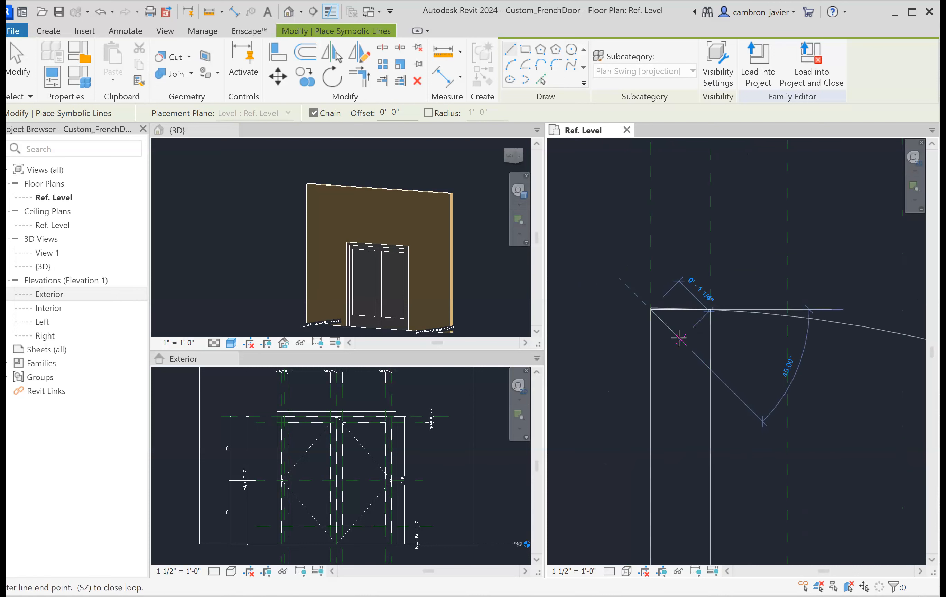
{"action": "key", "text": "Escape"}
{"action": "scroll", "coordinate": [701, 344], "scroll_direction": "down", "scroll_amount": 1}
{"action": "key", "text": "Escape"}
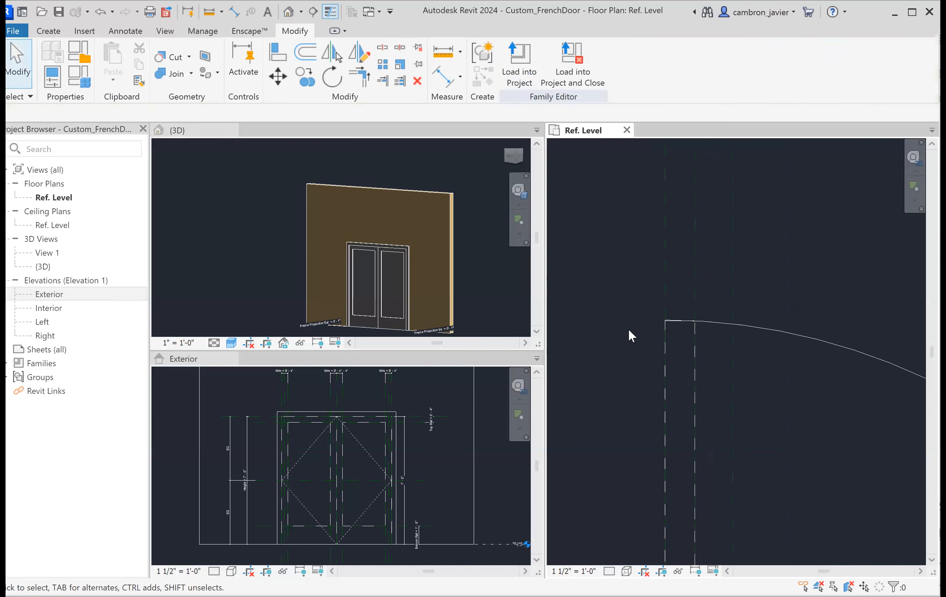
Align the left panel's inner symbolic line to the Door Thickness reference plane and lock the alignment
{"action": "left_click", "coordinate": [689, 346]}
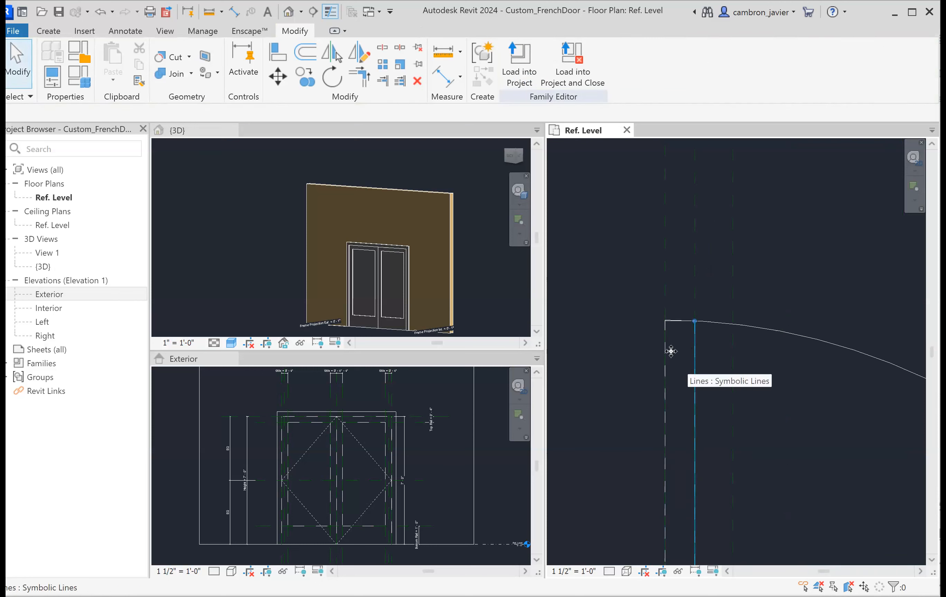
{"action": "scroll", "coordinate": [671, 348], "scroll_direction": "down", "scroll_amount": 1}
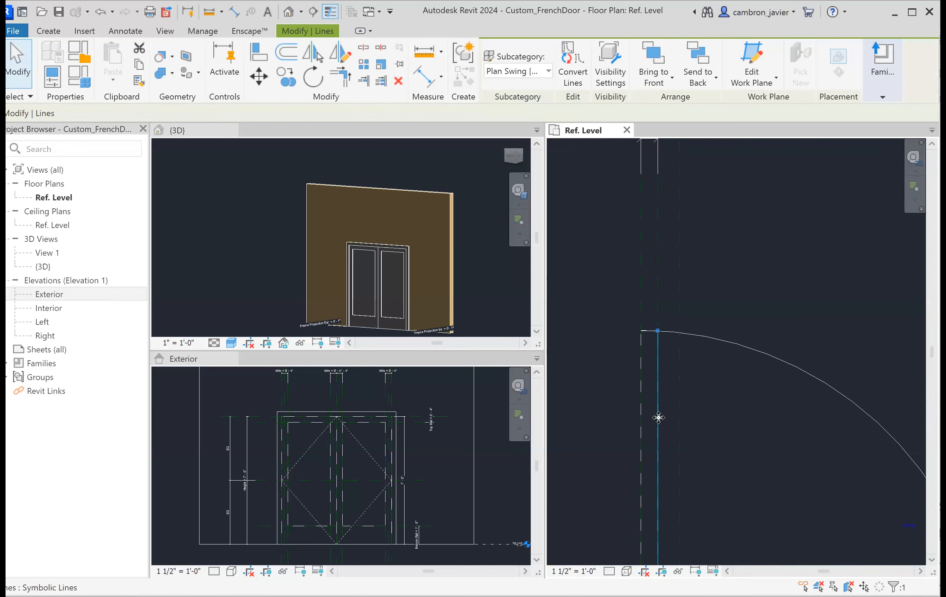
{"action": "left_click", "coordinate": [675, 396]}
{"action": "key", "text": "a"}
{"action": "key", "text": "l"}
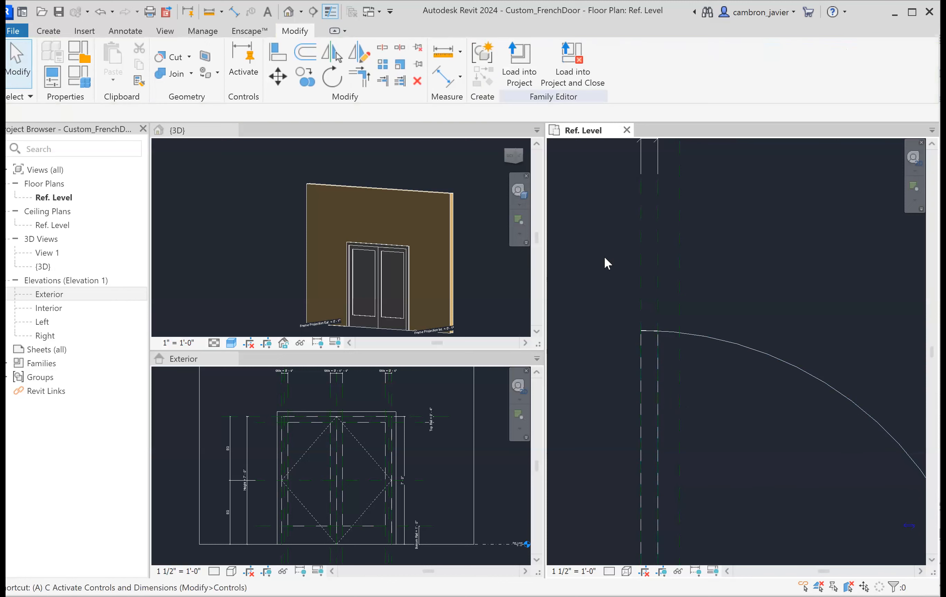
{"action": "left_click", "coordinate": [656, 239]}
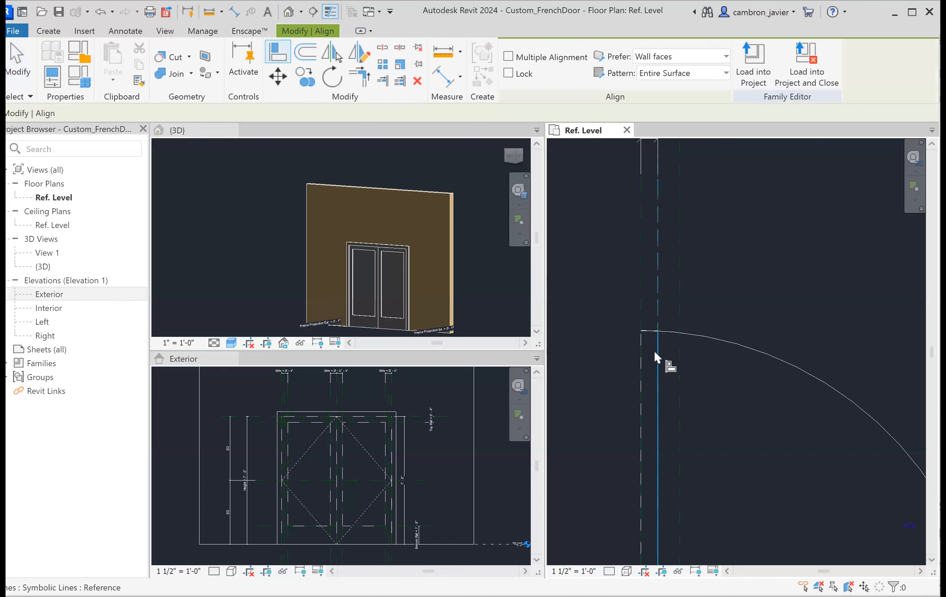
{"action": "left_click", "coordinate": [659, 383]}
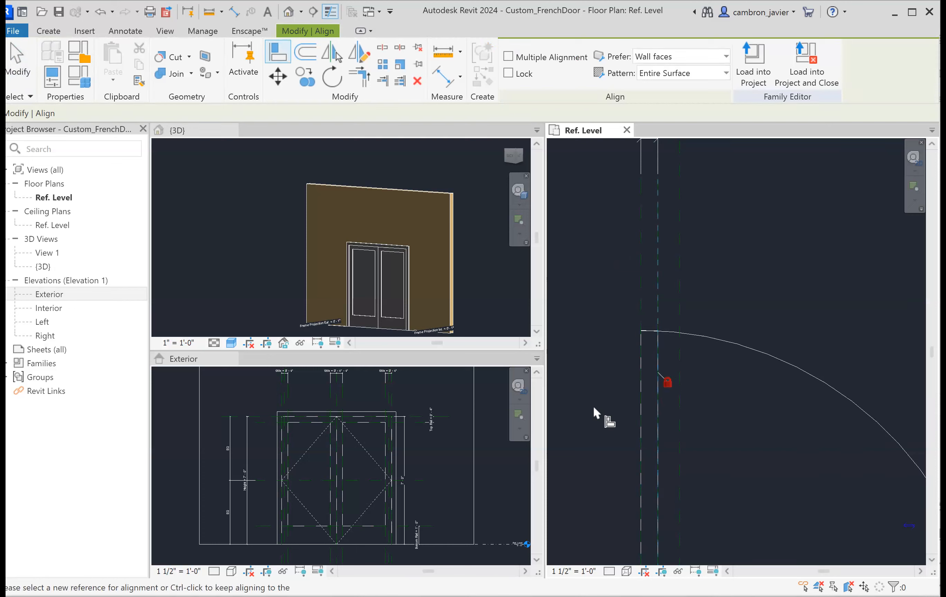
{"action": "scroll", "coordinate": [592, 315], "scroll_direction": "down", "scroll_amount": 3}
{"action": "scroll", "coordinate": [601, 312], "scroll_direction": "down", "scroll_amount": 2}
{"action": "key", "text": "Escape"}
{"action": "key", "text": "Escape"}
Draw a Plan Swing symbolic line across the right panel's base, from the right jamb's wall corner to the Door Thickness reference plane
{"action": "scroll", "coordinate": [828, 342], "scroll_direction": "up", "scroll_amount": 4}
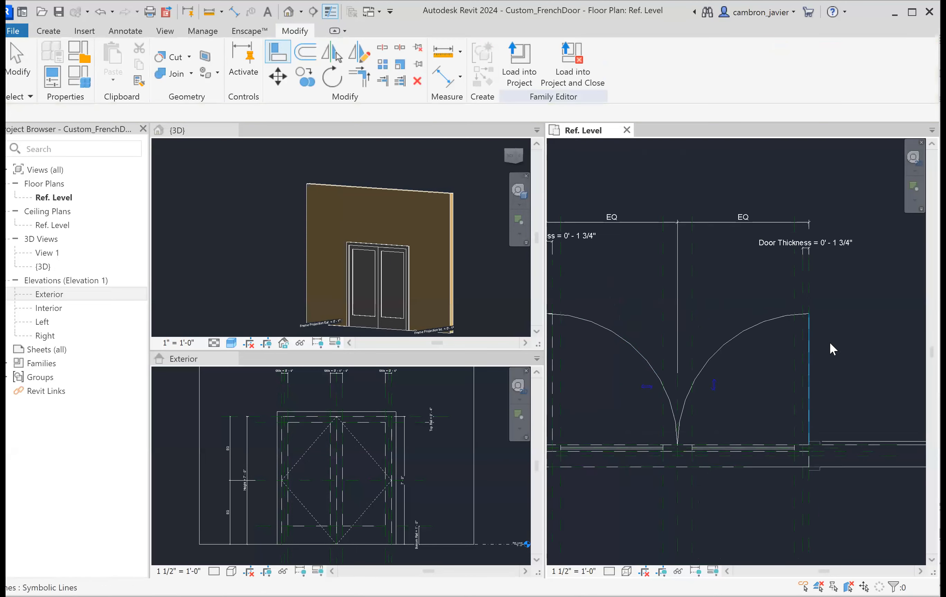
{"action": "middle_click_drag", "start_coordinate": [824, 341], "coordinate": [706, 319]}
{"action": "scroll", "coordinate": [715, 313], "scroll_direction": "up", "scroll_amount": 1}
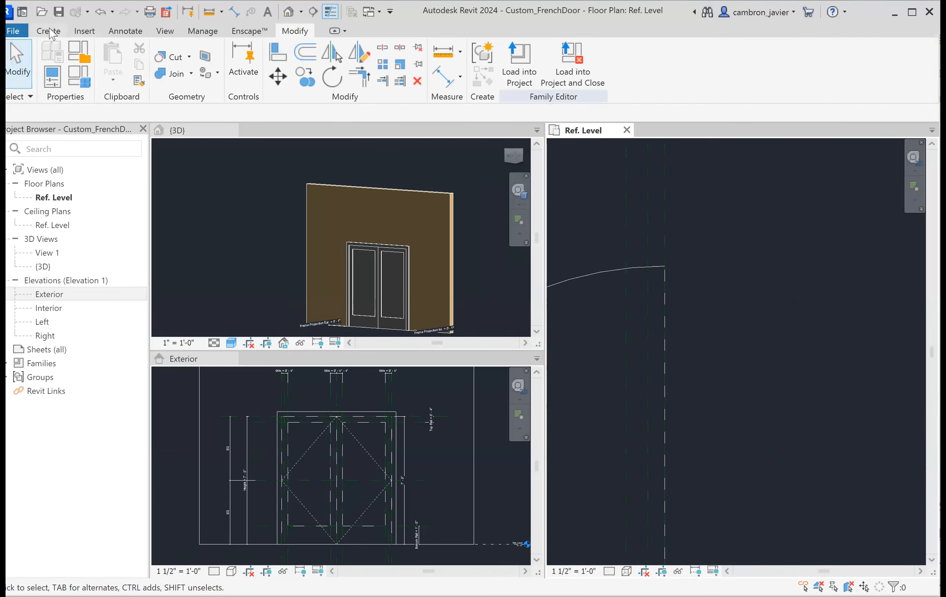
{"action": "left_click", "coordinate": [124, 31]}
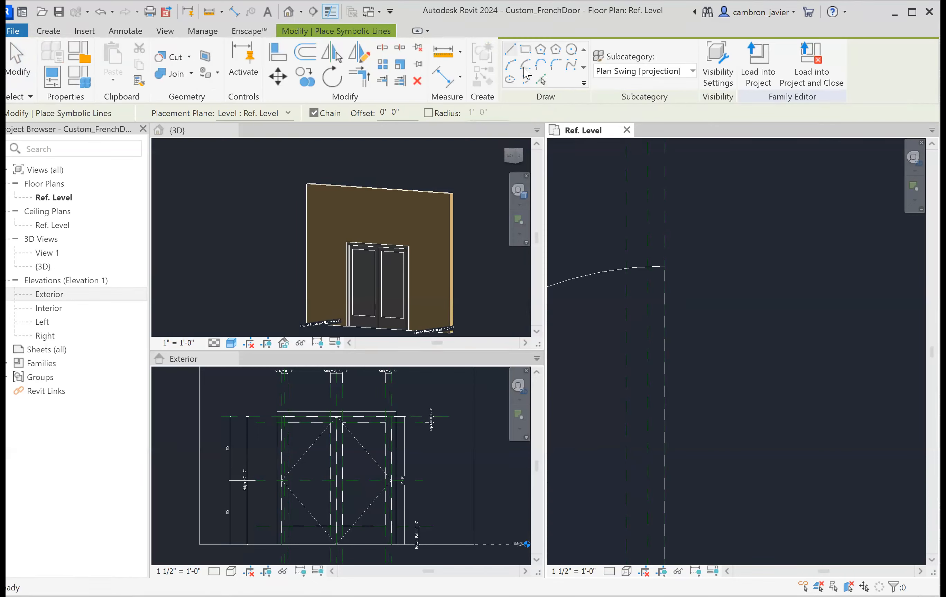
{"action": "scroll", "coordinate": [644, 427], "scroll_direction": "down", "scroll_amount": 2}
{"action": "scroll", "coordinate": [661, 418], "scroll_direction": "up", "scroll_amount": 4}
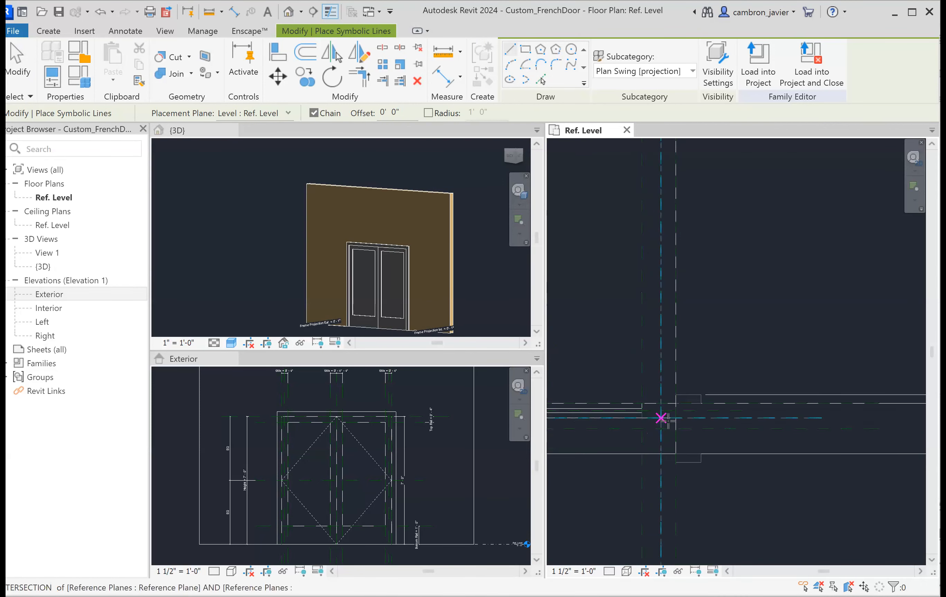
{"action": "left_click", "coordinate": [683, 385]}
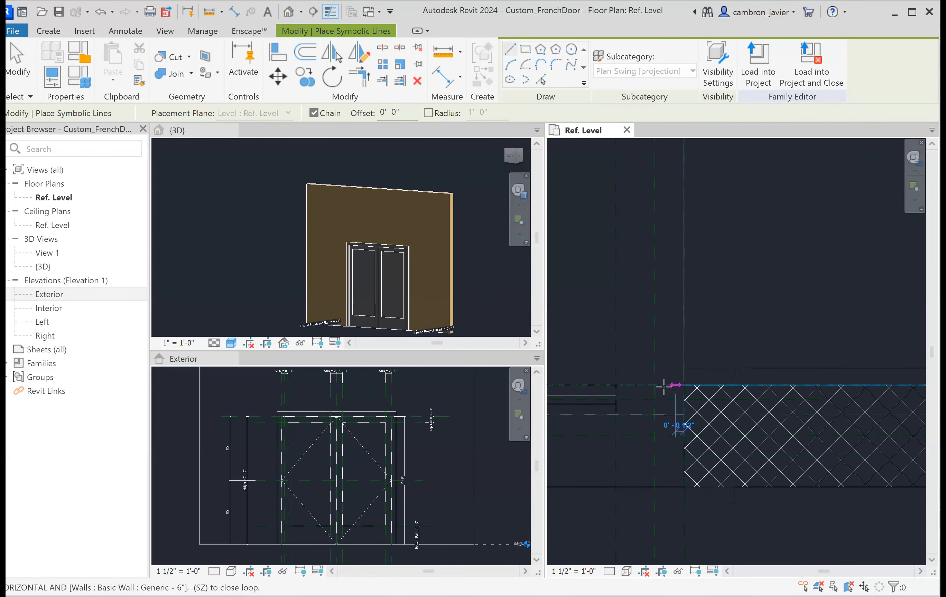
{"action": "left_click", "coordinate": [654, 385]}
Draw the right panel's inner Plan Swing line up along the Door Thickness reference plane to the swing arc
{"action": "scroll", "coordinate": [630, 252], "scroll_direction": "down", "scroll_amount": 2}
{"action": "middle_click_drag", "start_coordinate": [652, 243], "coordinate": [676, 418]}
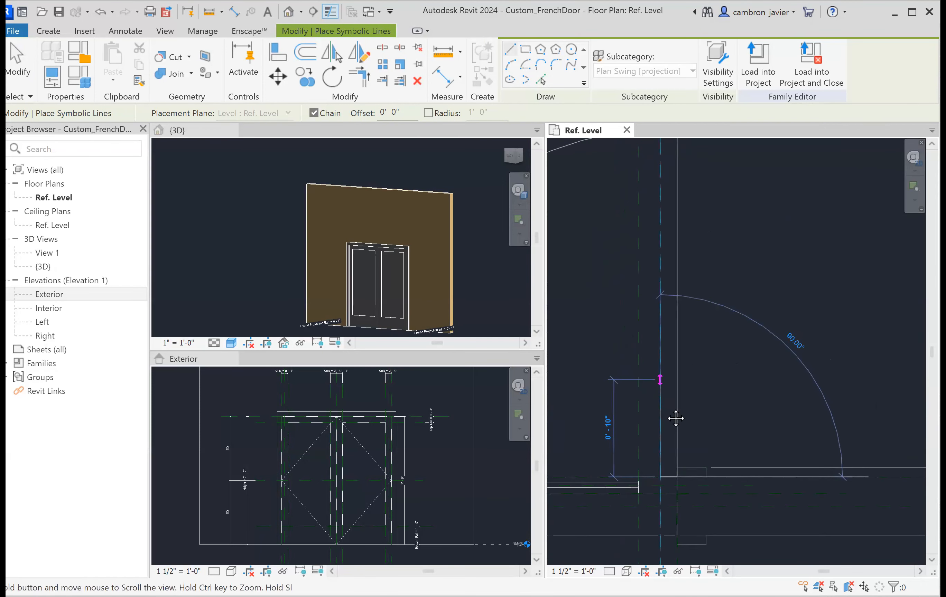
{"action": "middle_click_drag", "start_coordinate": [678, 229], "coordinate": [657, 337]}
{"action": "scroll", "coordinate": [659, 274], "scroll_direction": "up", "scroll_amount": 3}
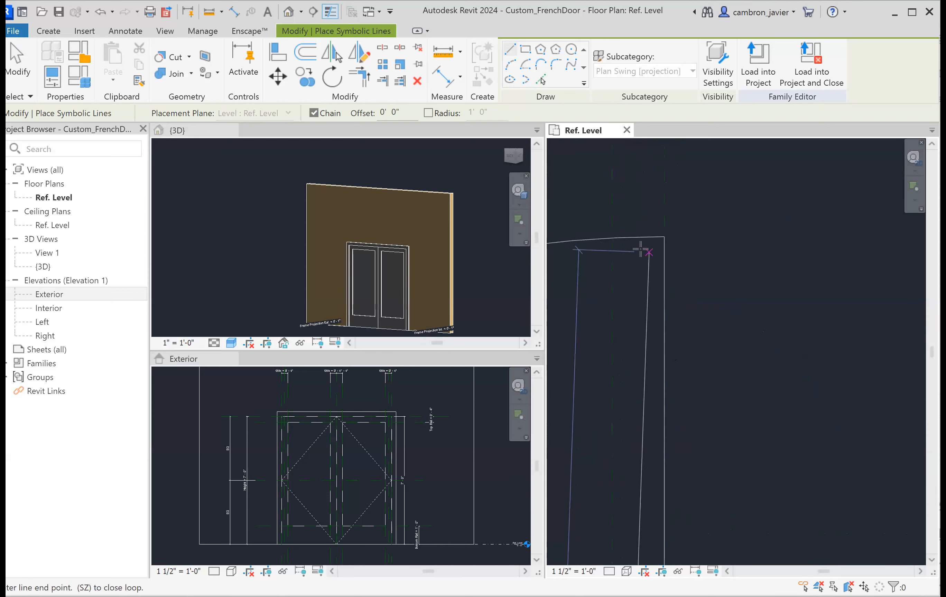
{"action": "left_click", "coordinate": [612, 237]}
{"action": "key", "text": "Escape"}
Close the right panel's upper end with a horizontal symbolic line from the inner line to the outer swing line
{"action": "scroll", "coordinate": [633, 243], "scroll_direction": "up", "scroll_amount": 2}
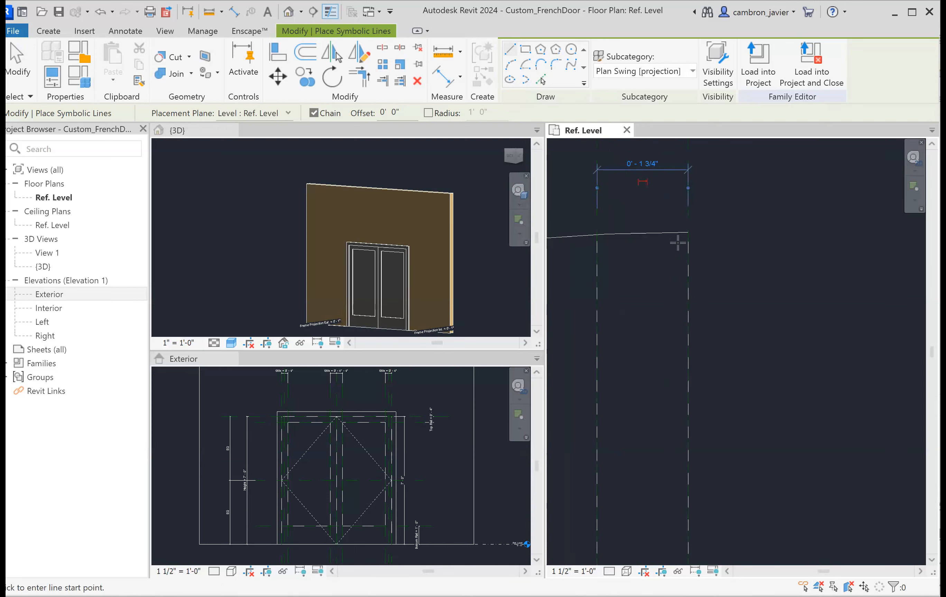
{"action": "left_click", "coordinate": [598, 236]}
{"action": "scroll", "coordinate": [688, 236], "scroll_direction": "up", "scroll_amount": 4}
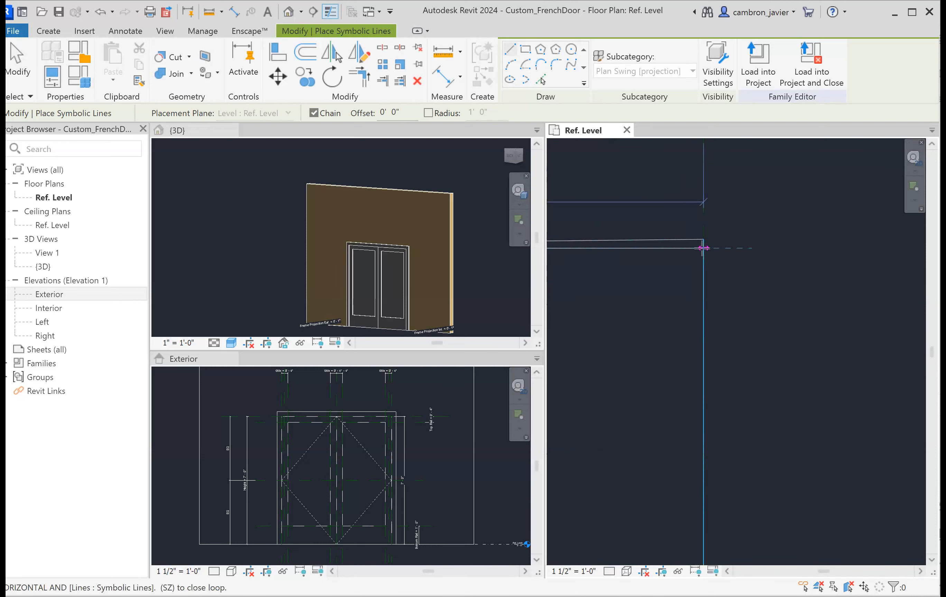
{"action": "scroll", "coordinate": [652, 335], "scroll_direction": "down", "scroll_amount": 6}
{"action": "middle_click_drag", "start_coordinate": [670, 330], "coordinate": [707, 294]}
{"action": "key", "text": "Escape"}
{"action": "key", "text": "Escape"}
Align the right panel's inner symbolic line to the Door Thickness reference plane and lock the alignment
{"action": "key", "text": "a"}
{"action": "key", "text": "l"}
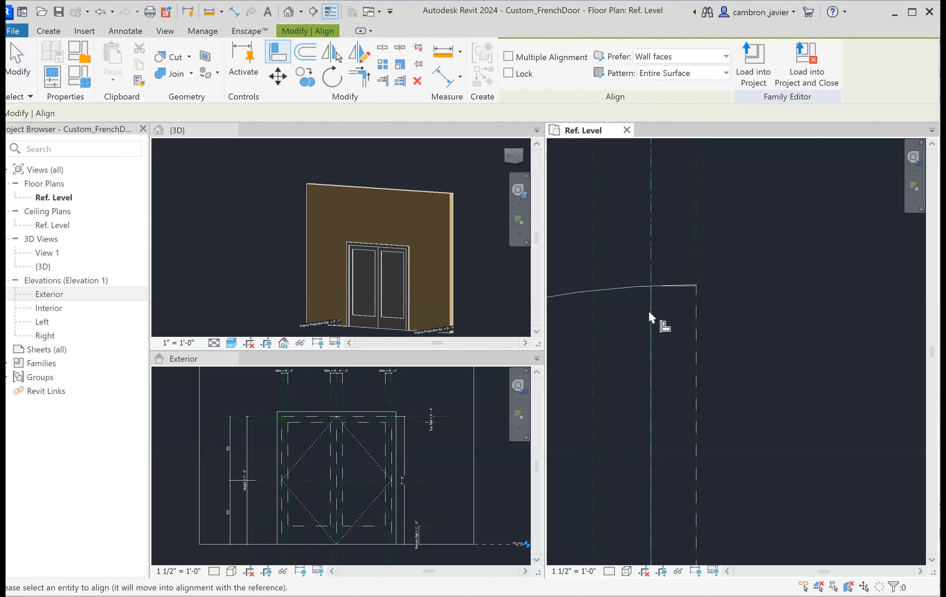
{"action": "left_click", "coordinate": [651, 317]}
{"action": "scroll", "coordinate": [687, 376], "scroll_direction": "down", "scroll_amount": 4}
{"action": "scroll", "coordinate": [770, 284], "scroll_direction": "up", "scroll_amount": 5}
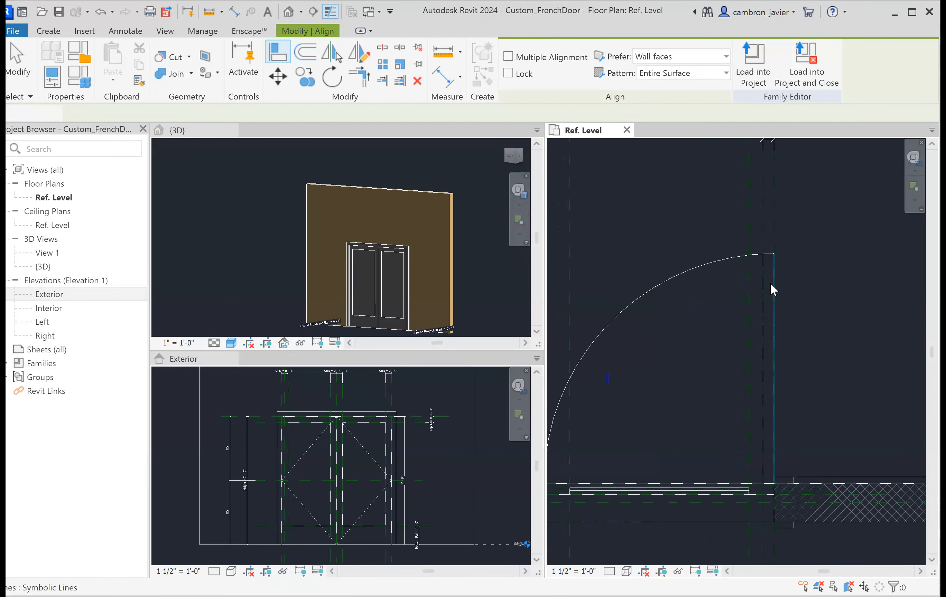
{"action": "key", "text": "Escape"}
{"action": "scroll", "coordinate": [706, 282], "scroll_direction": "down", "scroll_amount": 2}
{"action": "middle_click_drag", "start_coordinate": [703, 308], "coordinate": [871, 346]}
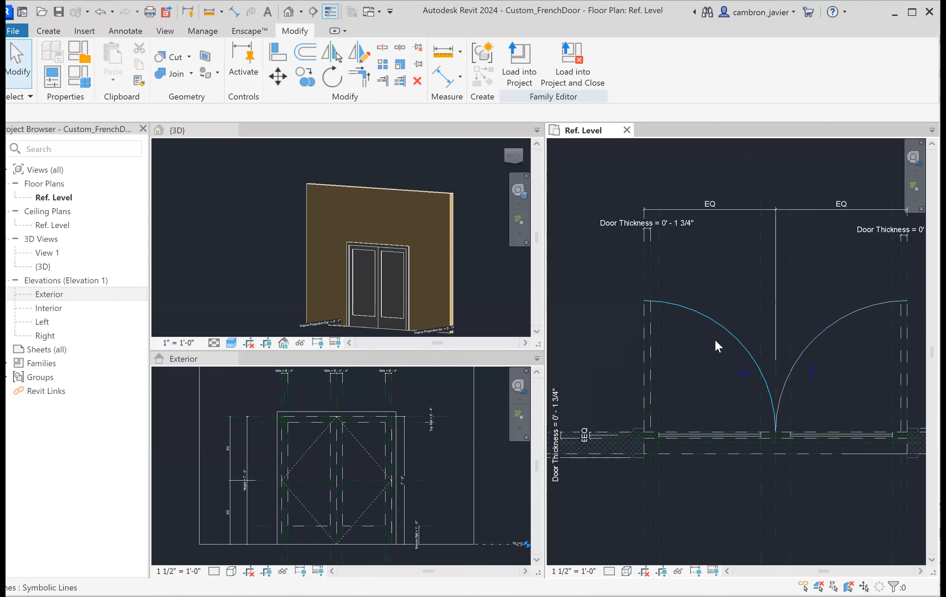
Save the project and flex the swing panels by applying a Door Thickness of 3" in the family types
{"action": "left_click", "coordinate": [87, 73]}
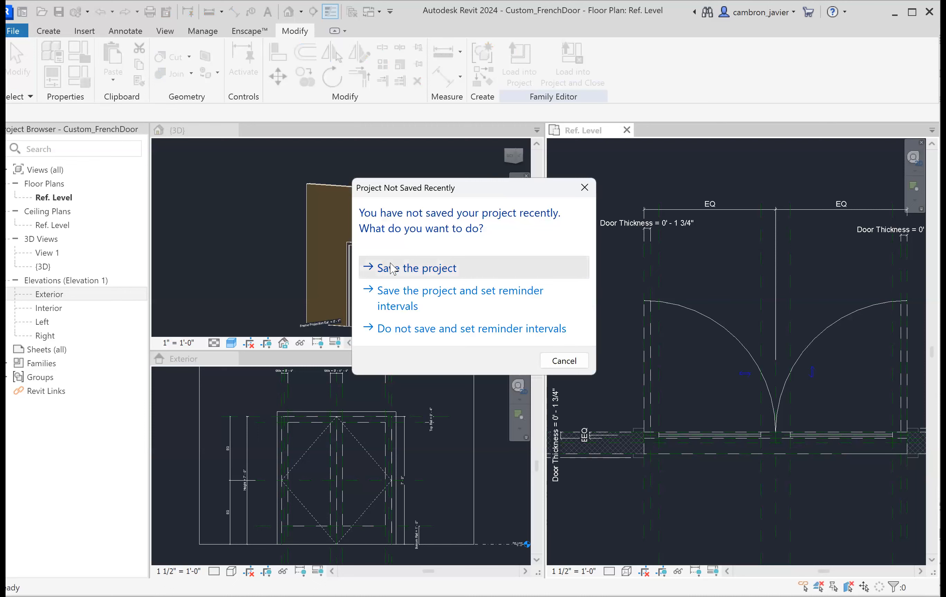
{"action": "left_click", "coordinate": [391, 269]}
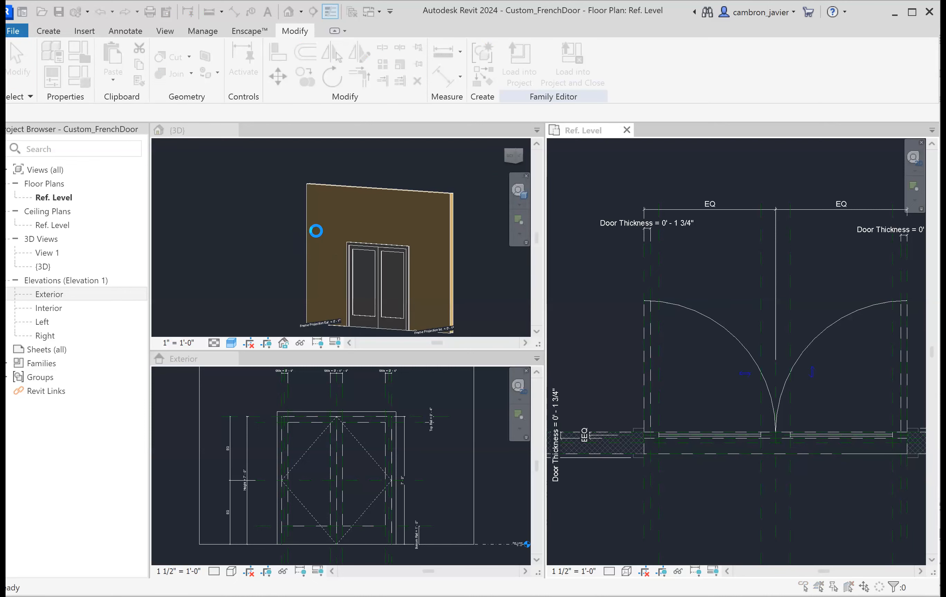
{"action": "left_click", "coordinate": [252, 298]}
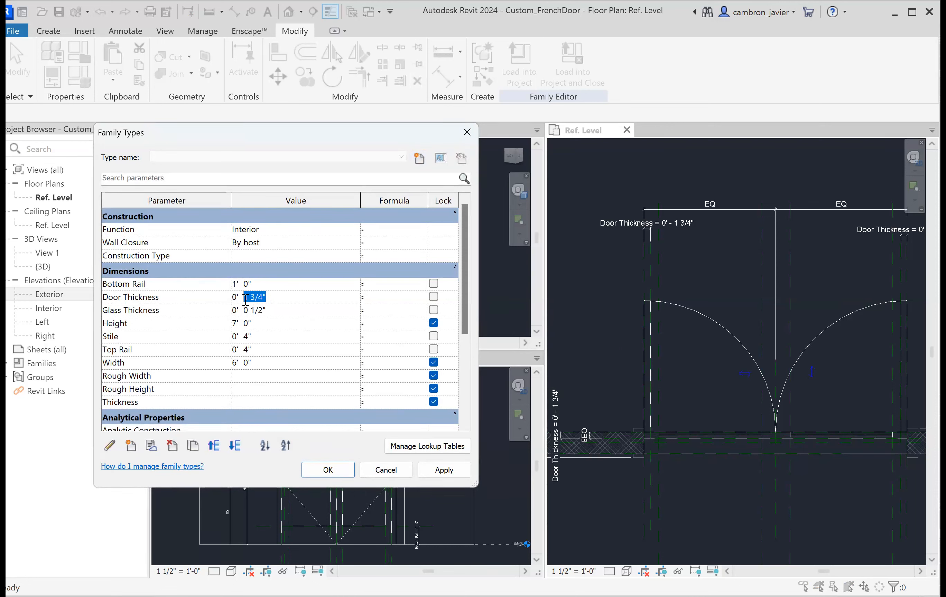
{"action": "key", "text": "Tab"}
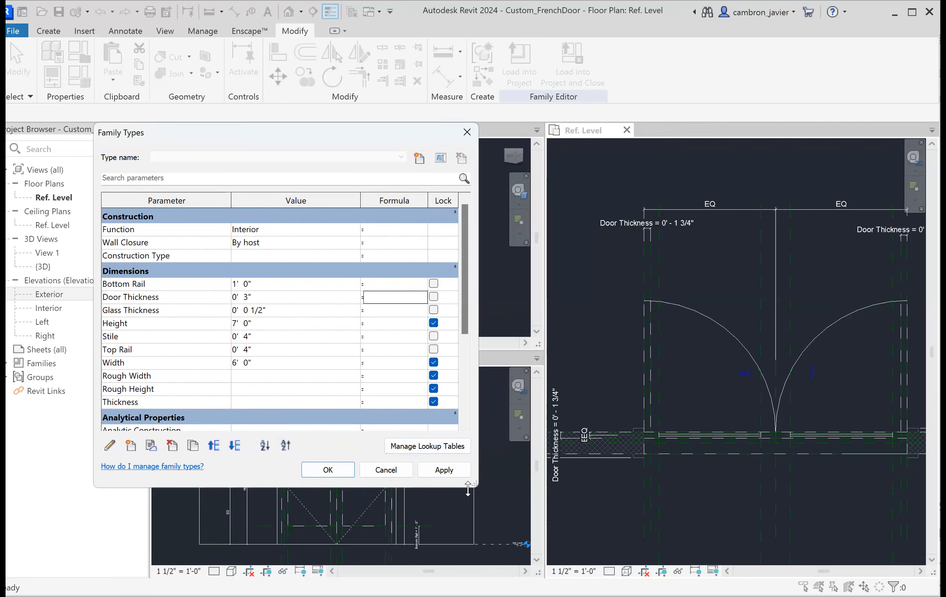
{"action": "left_click", "coordinate": [443, 470]}
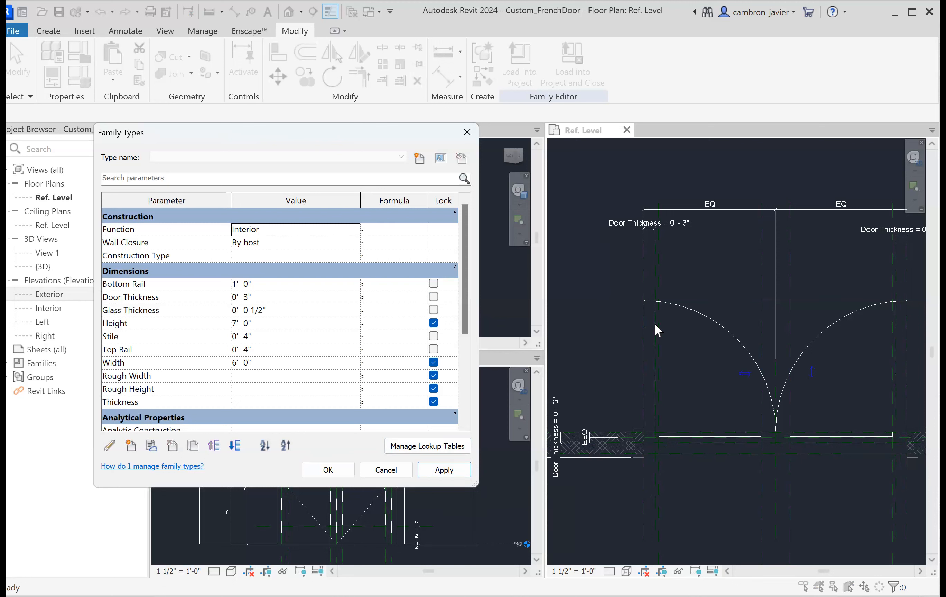
Set the Door Thickness parameter to 1 3/4" and apply it to the family
{"action": "left_click", "coordinate": [255, 298]}
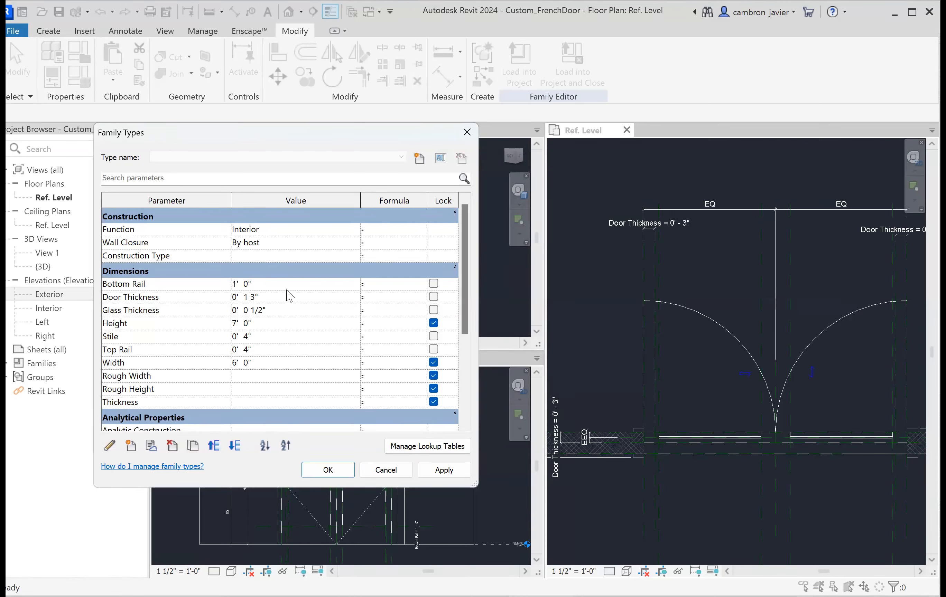
{"action": "left_click", "coordinate": [443, 470]}
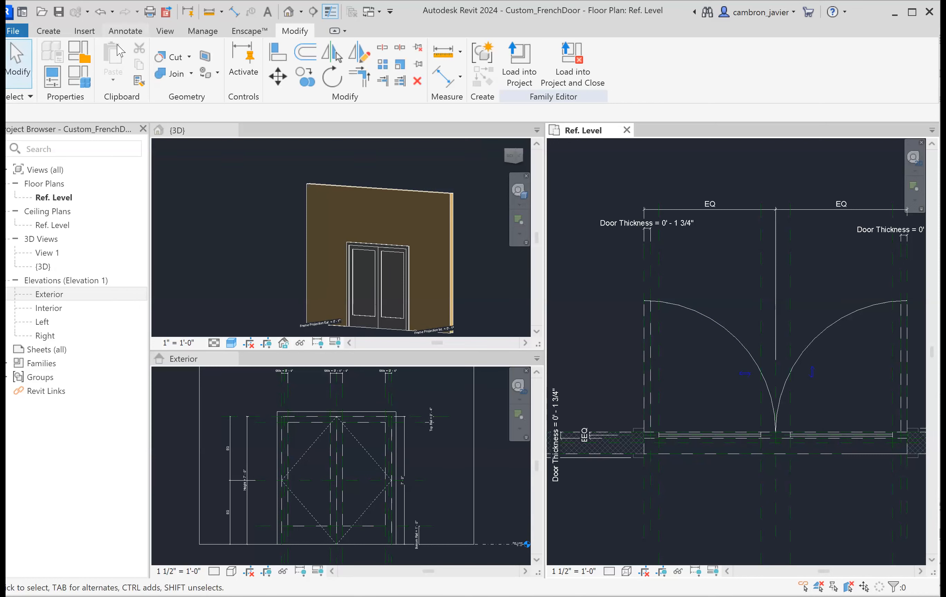
Draw horizontal Plan Swing symbolic lines across the left panel, about 6" below its upper end and about 5" above its base
{"action": "left_click", "coordinate": [125, 30]}
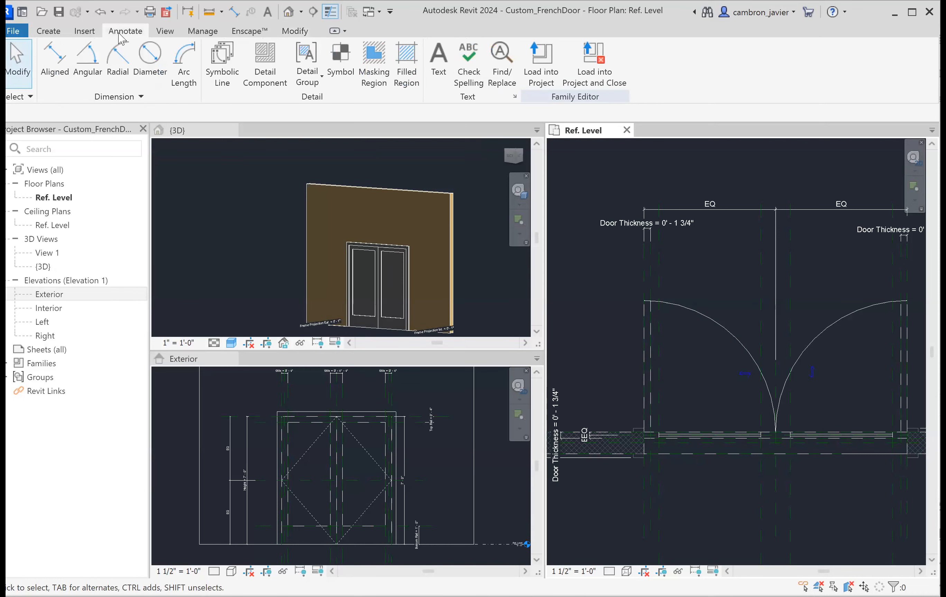
{"action": "left_click", "coordinate": [222, 63]}
{"action": "scroll", "coordinate": [680, 340], "scroll_direction": "up", "scroll_amount": 5}
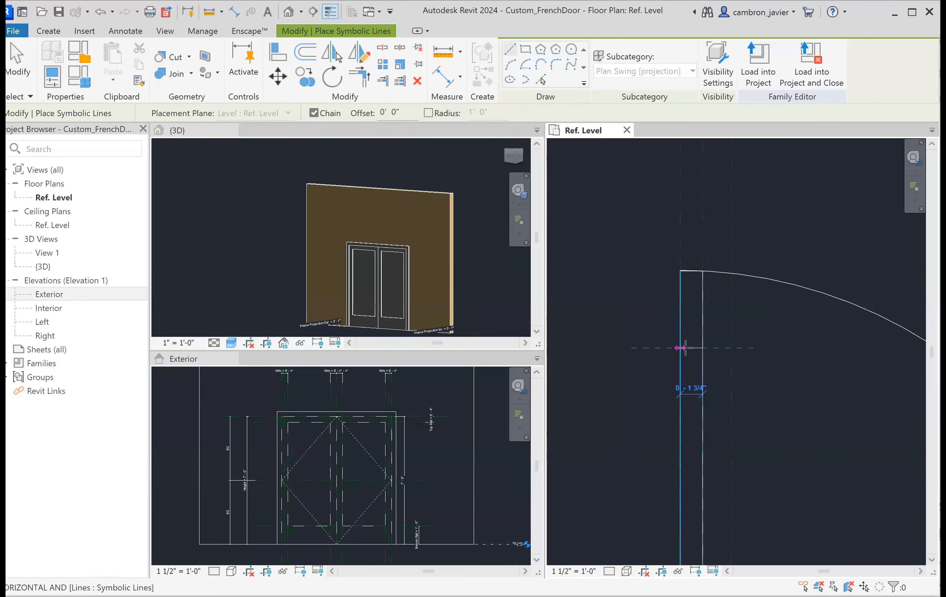
{"action": "scroll", "coordinate": [642, 249], "scroll_direction": "down", "scroll_amount": 3}
{"action": "scroll", "coordinate": [600, 350], "scroll_direction": "up", "scroll_amount": 3}
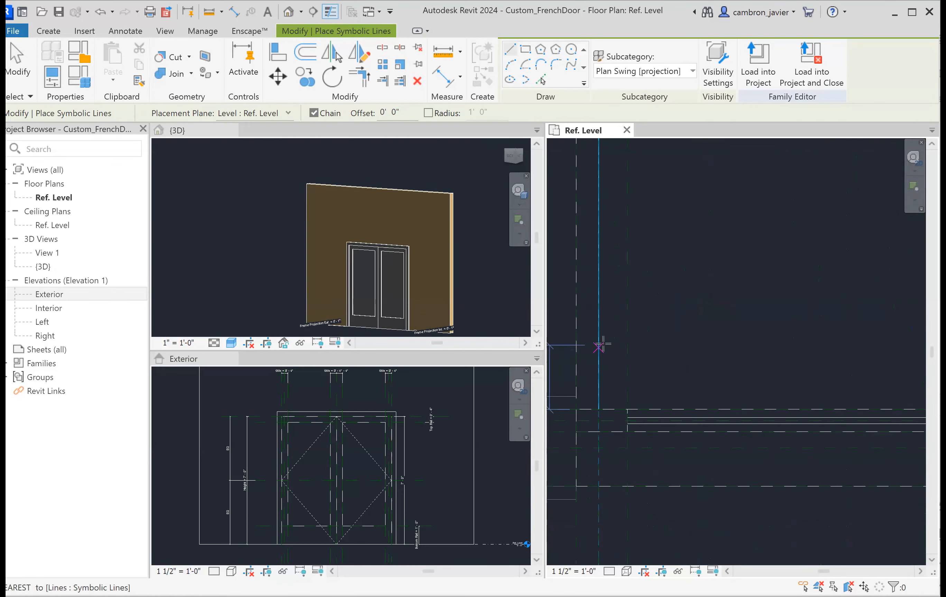
Draw horizontal Plan Swing symbolic lines across the right panel near its base and about 4" below its upper end
{"action": "scroll", "coordinate": [609, 334], "scroll_direction": "down", "scroll_amount": 3}
{"action": "scroll", "coordinate": [762, 268], "scroll_direction": "up", "scroll_amount": 5}
{"action": "left_click", "coordinate": [760, 268]}
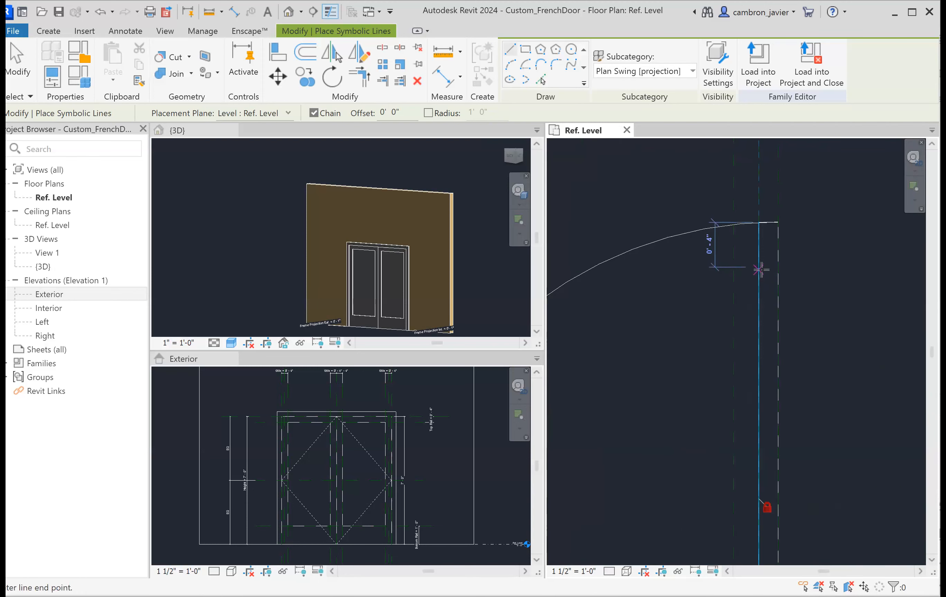
{"action": "left_click", "coordinate": [776, 268]}
{"action": "scroll", "coordinate": [742, 218], "scroll_direction": "down", "scroll_amount": 2}
{"action": "mouse_move", "coordinate": [742, 218]}
{"action": "middle_mouse_down"}
{"action": "mouse_move", "coordinate": [774, 263]}
{"action": "mouse_move", "coordinate": [755, 236]}
{"action": "middle_mouse_up"}
{"action": "scroll", "coordinate": [755, 236], "scroll_direction": "down", "scroll_amount": 3}
Place an aligned dimension between the left panel's upper end line and the cross line below it
{"action": "key", "text": "d"}
{"action": "key", "text": "i"}
{"action": "left_click", "coordinate": [632, 336]}
{"action": "scroll", "coordinate": [624, 245], "scroll_direction": "up", "scroll_amount": 6}
{"action": "left_click", "coordinate": [620, 244]}
{"action": "scroll", "coordinate": [655, 272], "scroll_direction": "down", "scroll_amount": 7}
{"action": "middle_click_drag", "start_coordinate": [672, 280], "coordinate": [793, 235]}
{"action": "scroll", "coordinate": [666, 261], "scroll_direction": "down", "scroll_amount": 2}
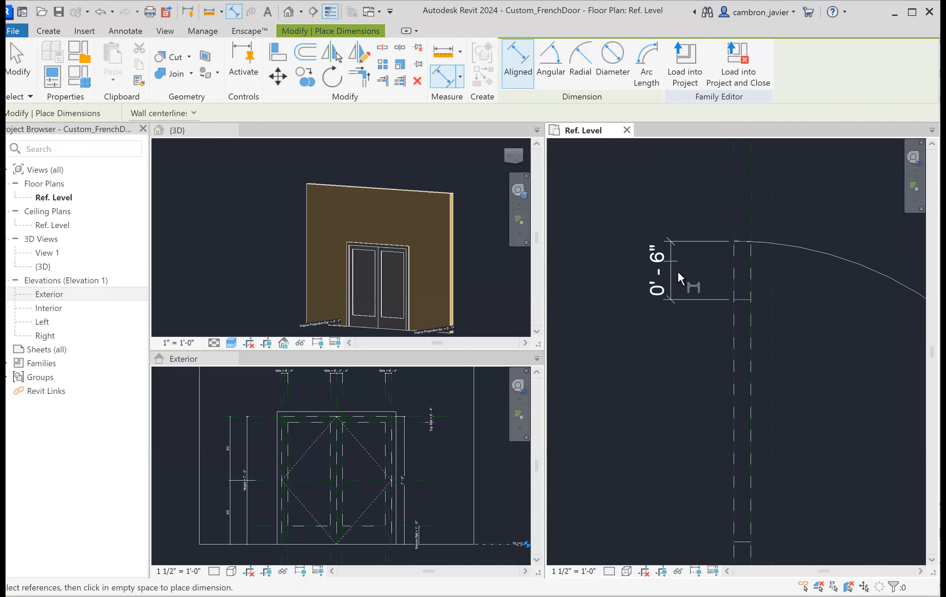
{"action": "left_click", "coordinate": [696, 243]}
{"action": "key", "text": "Escape"}
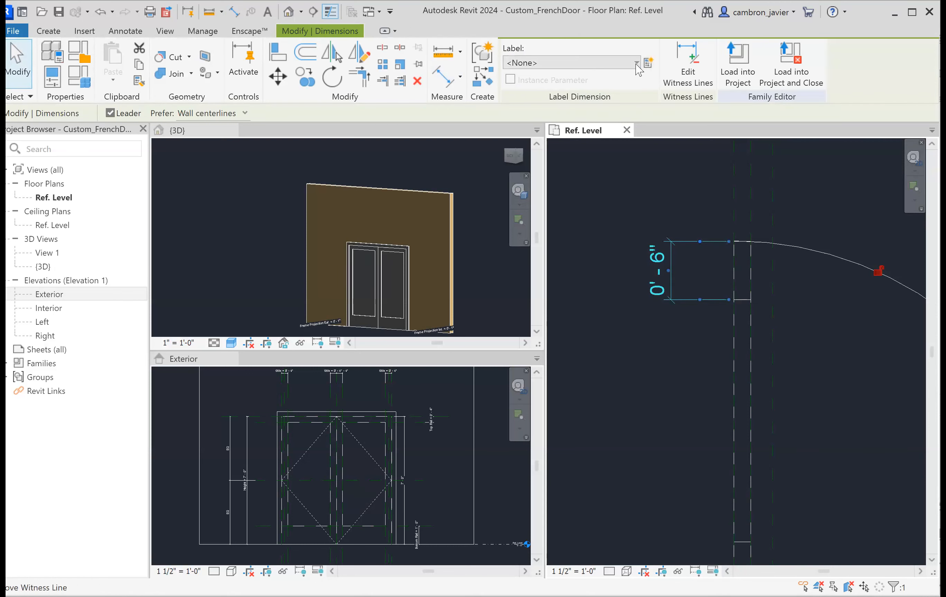
Label the left panel's upper cross-line dimension with the Stile parameter
{"action": "left_click", "coordinate": [636, 65]}
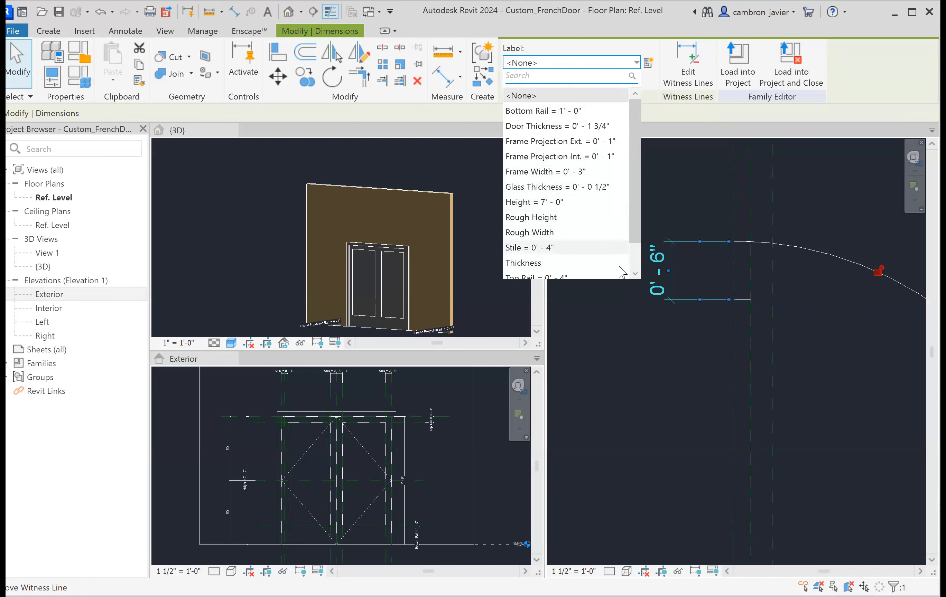
{"action": "left_click", "coordinate": [569, 247]}
{"action": "key", "text": "Escape"}
{"action": "scroll", "coordinate": [705, 243], "scroll_direction": "down", "scroll_amount": 4}
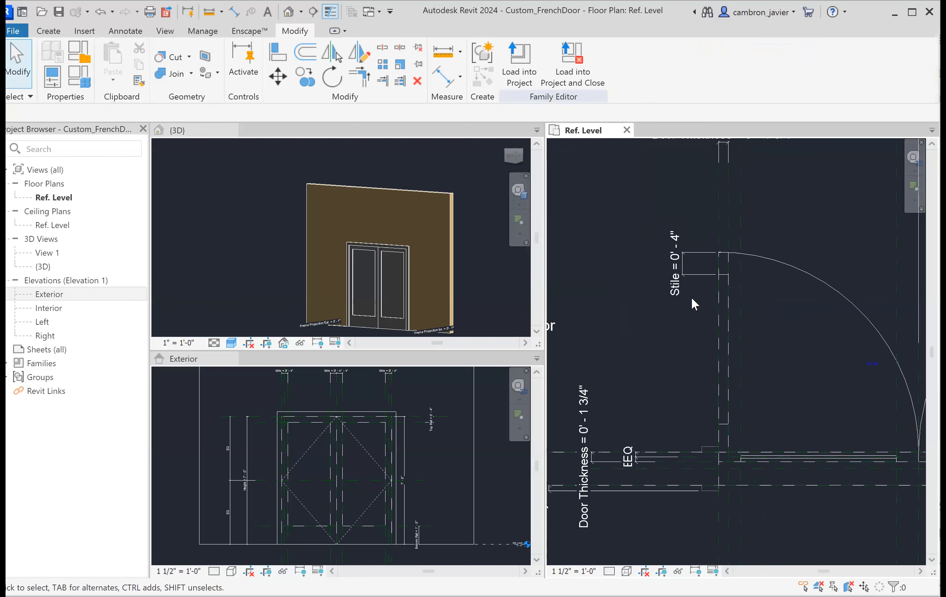
Place an aligned dimension between the left panel's base and its lower cross line
{"action": "left_click", "coordinate": [444, 78]}
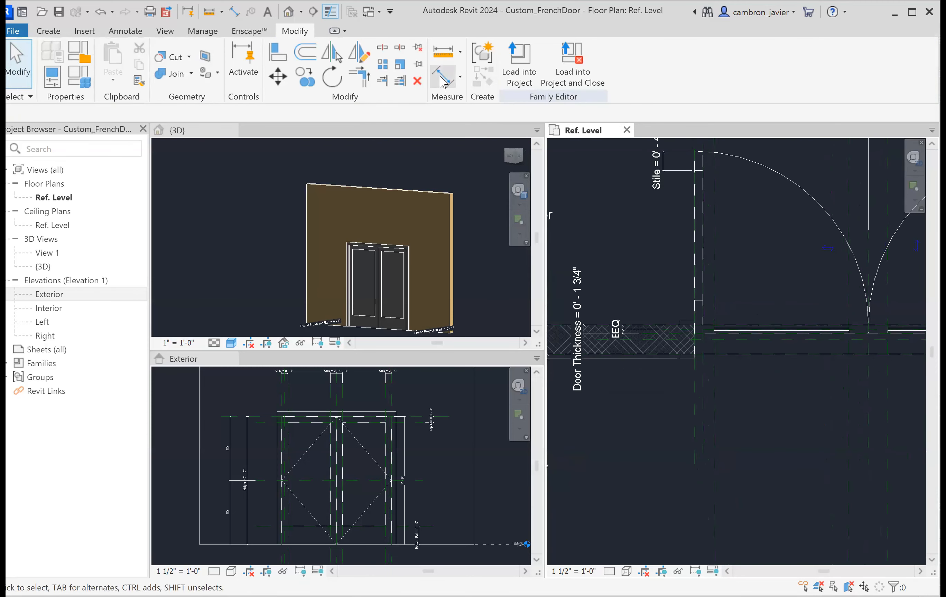
{"action": "scroll", "coordinate": [699, 316], "scroll_direction": "up", "scroll_amount": 4}
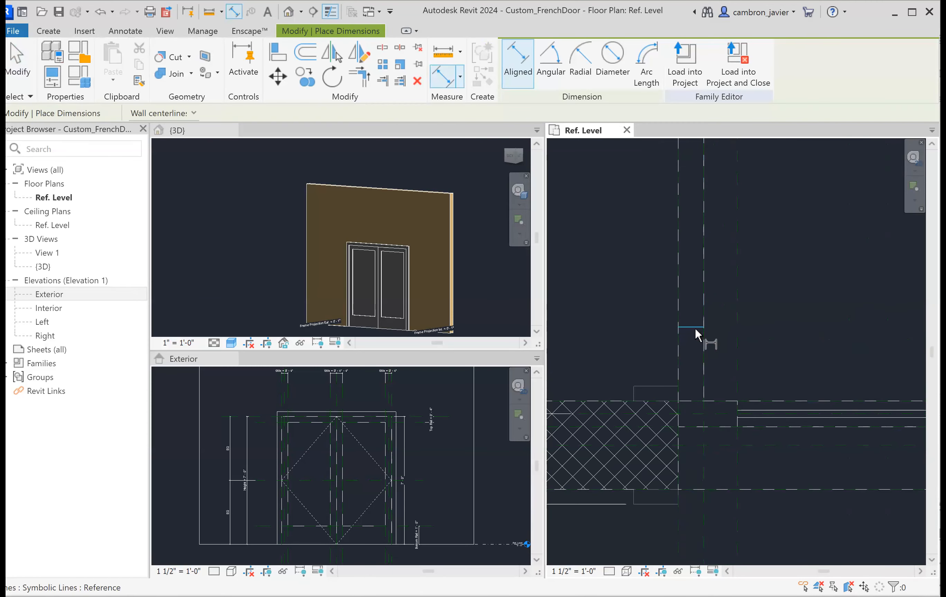
{"action": "left_click", "coordinate": [696, 328]}
{"action": "left_click", "coordinate": [703, 401]}
{"action": "scroll", "coordinate": [623, 359], "scroll_direction": "down", "scroll_amount": 2}
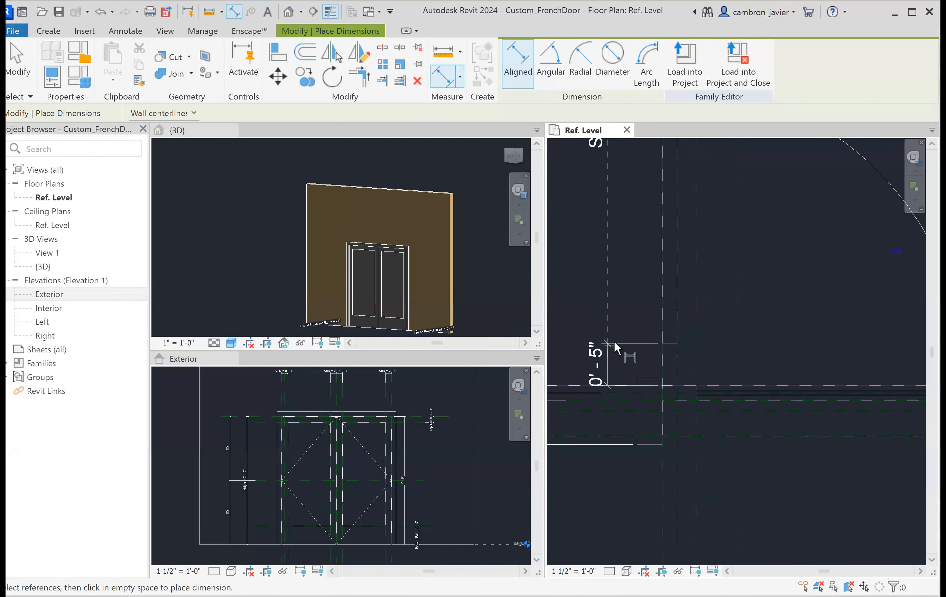
{"action": "left_click", "coordinate": [617, 350]}
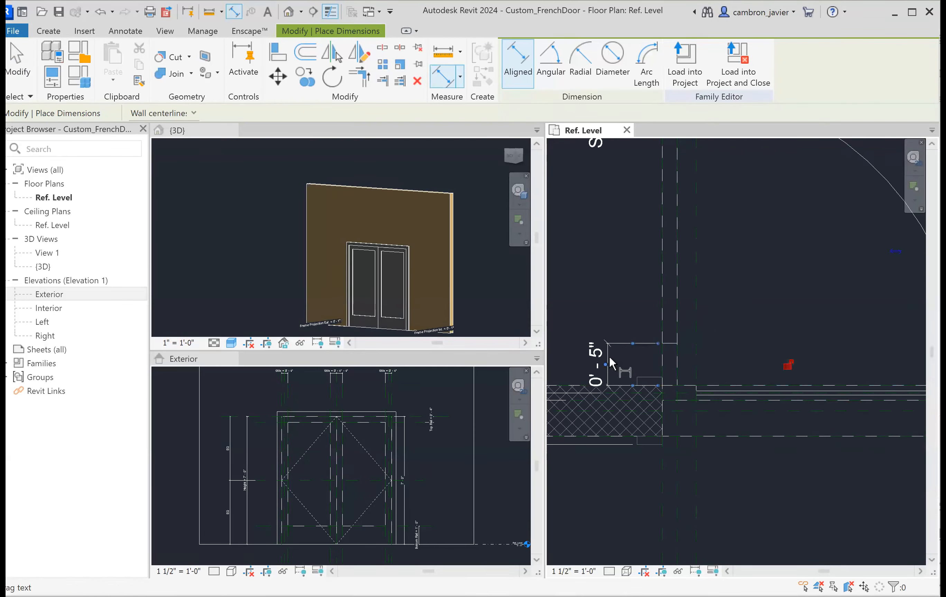
{"action": "key", "text": "Escape"}
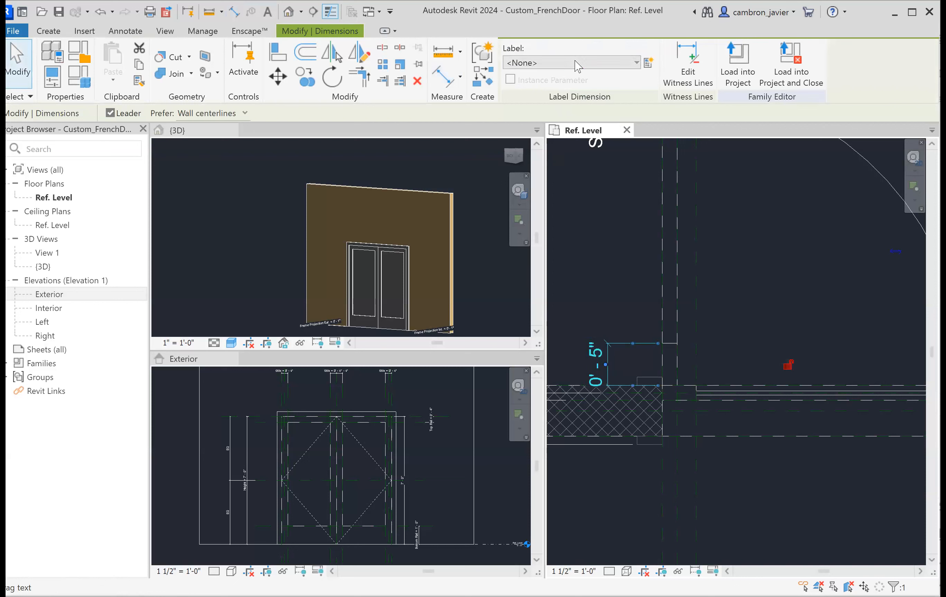
Label the left panel's lower cross-line dimension with the Stile parameter
{"action": "left_click", "coordinate": [551, 63]}
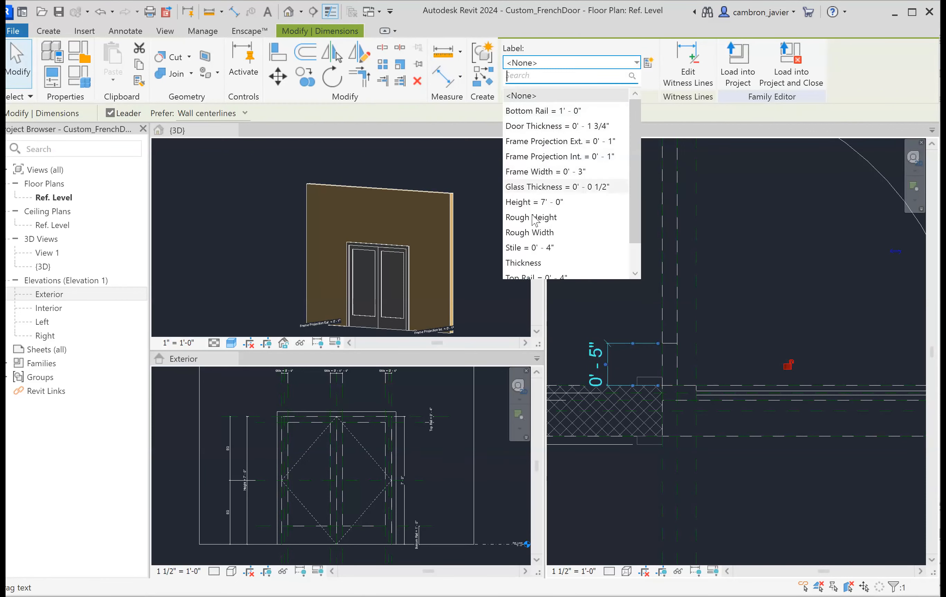
{"action": "left_click", "coordinate": [614, 312]}
{"action": "scroll", "coordinate": [594, 252], "scroll_direction": "down", "scroll_amount": 2}
{"action": "scroll", "coordinate": [728, 264], "scroll_direction": "down", "scroll_amount": 2}
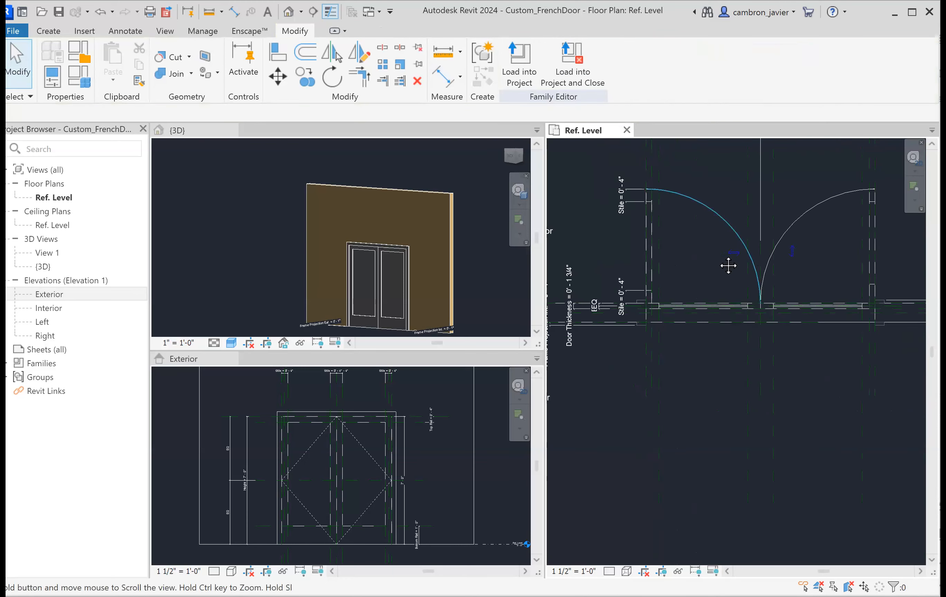
Place an aligned dimension between the right panel's upper end line and the cross line below it
{"action": "scroll", "coordinate": [730, 217], "scroll_direction": "up", "scroll_amount": 5}
{"action": "scroll", "coordinate": [697, 231], "scroll_direction": "up", "scroll_amount": 1}
{"action": "middle_click_drag", "start_coordinate": [697, 231], "coordinate": [658, 244]}
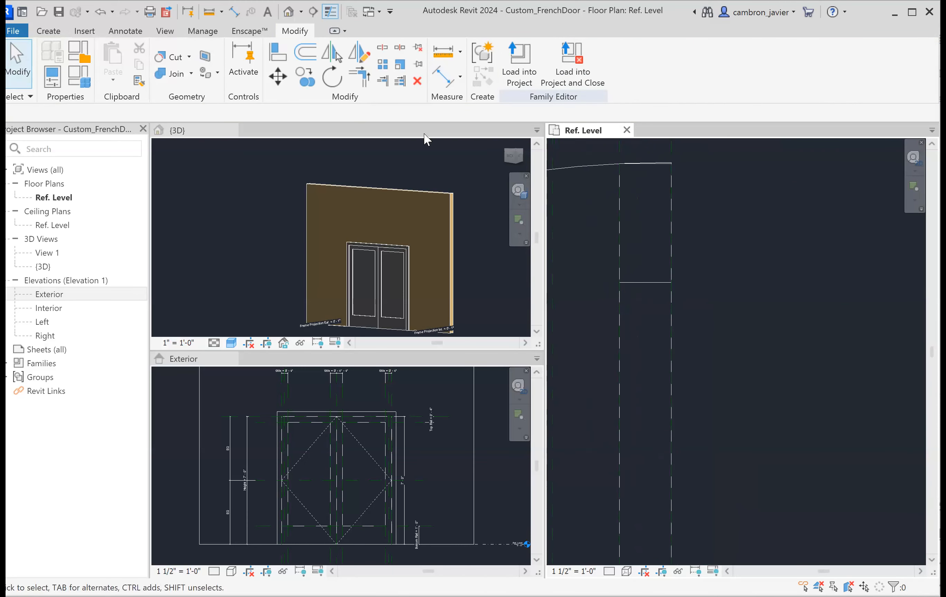
{"action": "left_click", "coordinate": [446, 69]}
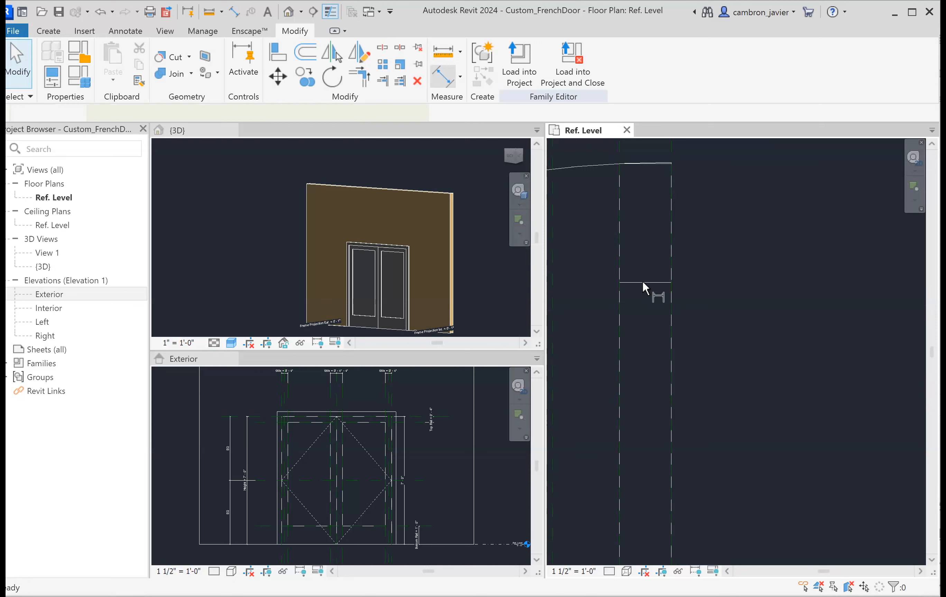
{"action": "scroll", "coordinate": [652, 152], "scroll_direction": "up", "scroll_amount": 2}
{"action": "scroll", "coordinate": [660, 155], "scroll_direction": "up", "scroll_amount": 3}
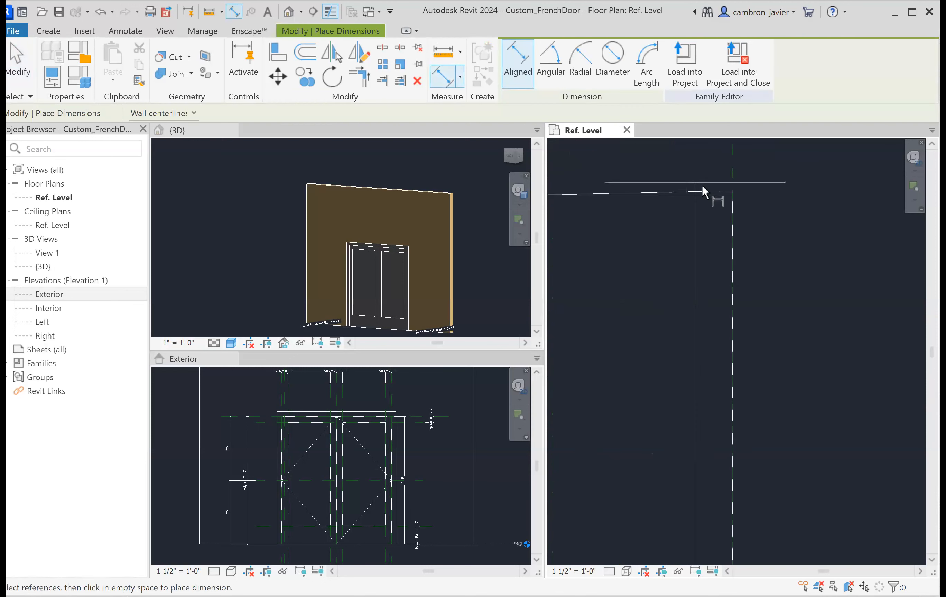
{"action": "left_click", "coordinate": [714, 197]}
{"action": "scroll", "coordinate": [706, 248], "scroll_direction": "down", "scroll_amount": 6}
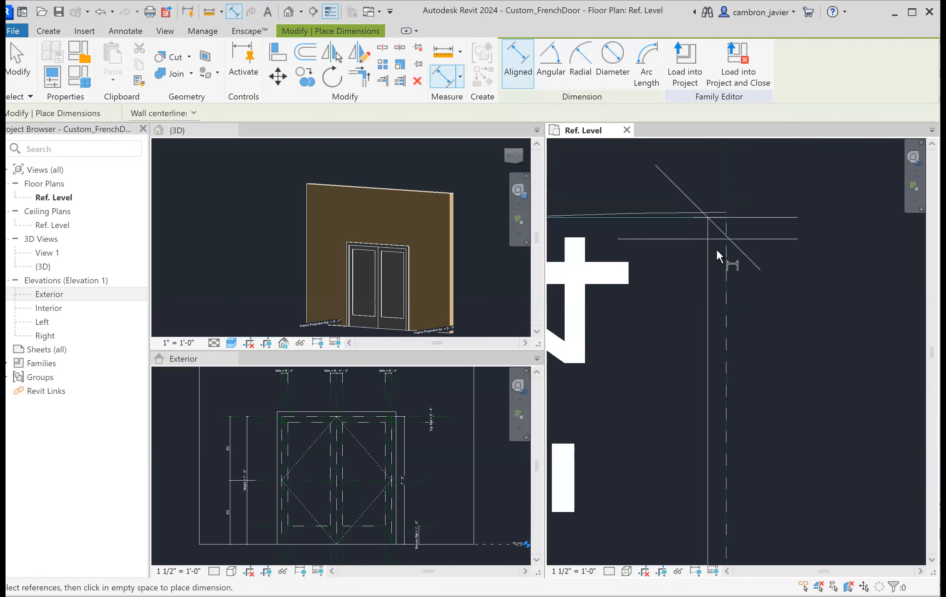
{"action": "scroll", "coordinate": [801, 287], "scroll_direction": "down", "scroll_amount": 1}
{"action": "middle_click_drag", "start_coordinate": [832, 290], "coordinate": [740, 291]}
{"action": "left_click", "coordinate": [741, 296]}
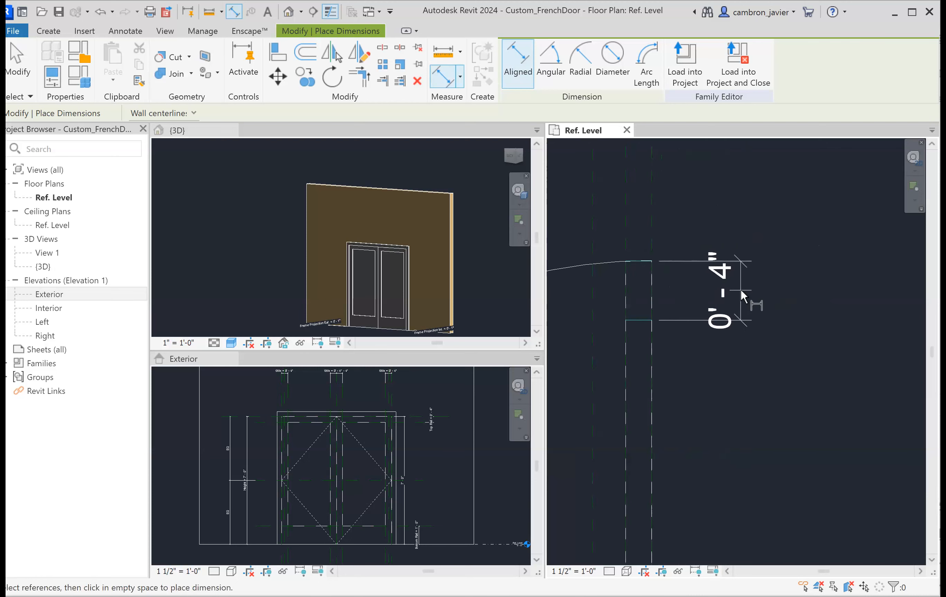
Place an aligned dimension between the right panel's base and its lower cross line
{"action": "scroll", "coordinate": [740, 287], "scroll_direction": "down", "scroll_amount": 2}
{"action": "mouse_move", "coordinate": [671, 247]}
{"action": "middle_mouse_down"}
{"action": "mouse_move", "coordinate": [665, 237]}
{"action": "mouse_move", "coordinate": [634, 369]}
{"action": "middle_mouse_up"}
{"action": "scroll", "coordinate": [633, 370], "scroll_direction": "up", "scroll_amount": 4}
{"action": "scroll", "coordinate": [587, 355], "scroll_direction": "down", "scroll_amount": 2}
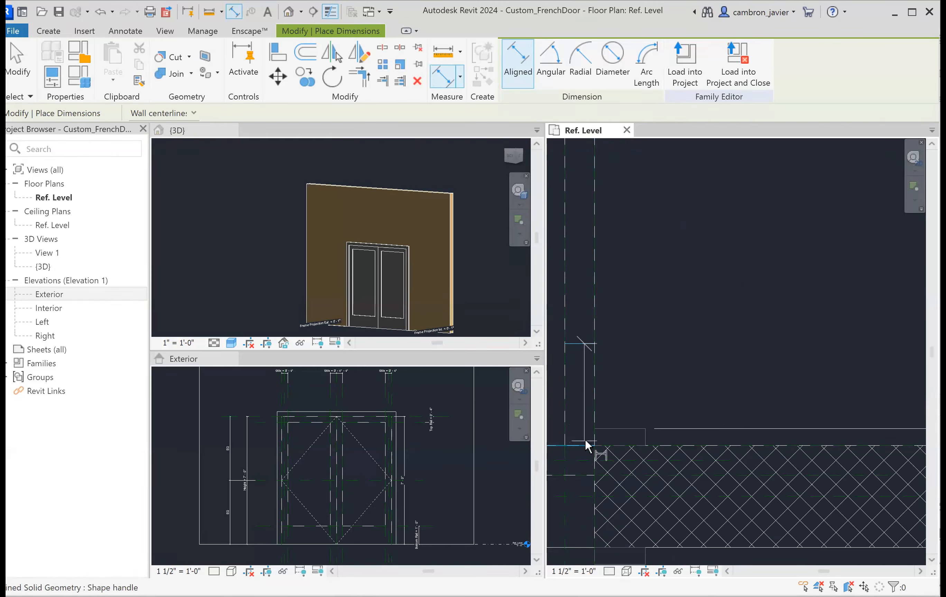
{"action": "scroll", "coordinate": [665, 354], "scroll_direction": "up", "scroll_amount": 3}
{"action": "scroll", "coordinate": [686, 304], "scroll_direction": "down", "scroll_amount": 2}
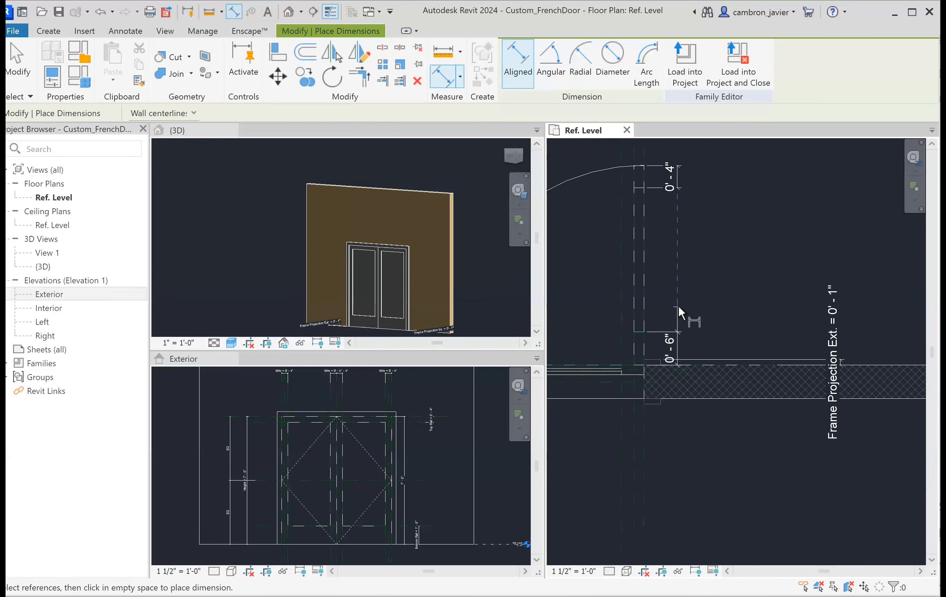
{"action": "key", "text": "Escape"}
{"action": "key", "text": "Escape"}
Label both of the right panel's cross-line dimensions with the Stile parameter
{"action": "left_click_drag", "start_coordinate": [710, 173], "coordinate": [652, 342]}
{"action": "left_click", "coordinate": [569, 63]}
{"action": "left_click", "coordinate": [529, 248]}
{"action": "left_click", "coordinate": [719, 255]}
{"action": "scroll", "coordinate": [689, 270], "scroll_direction": "down", "scroll_amount": 2}
{"action": "middle_click_drag", "start_coordinate": [689, 270], "coordinate": [784, 275]}
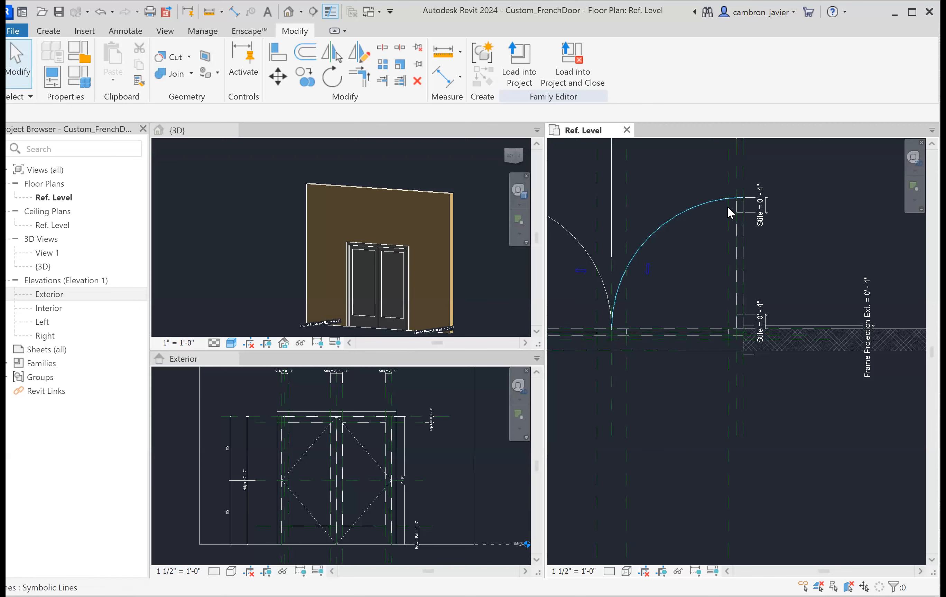
Flex the family by setting Width to 8' 0" and Stile to 0' 8", and apply the values
{"action": "scroll", "coordinate": [721, 240], "scroll_direction": "down", "scroll_amount": 2}
{"action": "scroll", "coordinate": [648, 237], "scroll_direction": "up", "scroll_amount": 3}
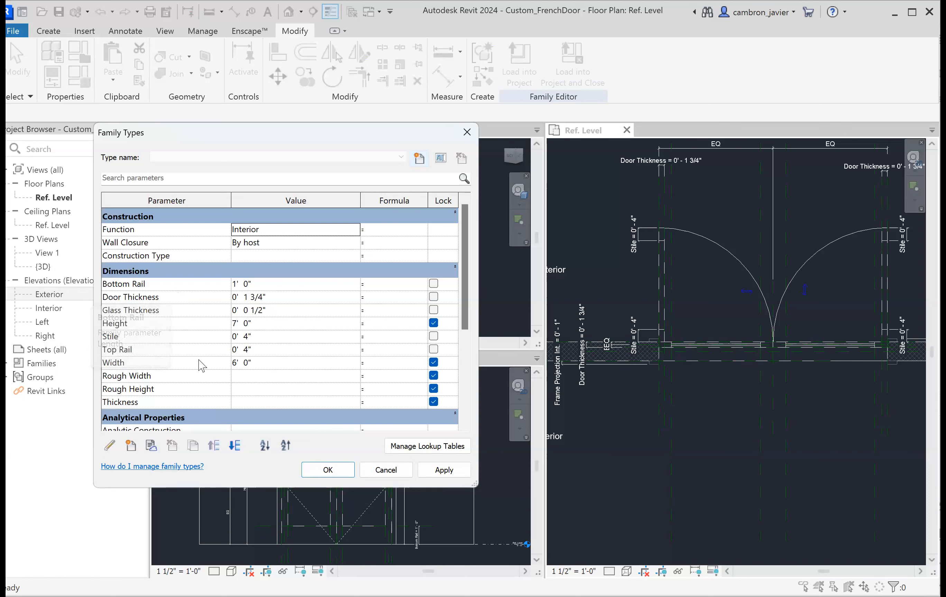
{"action": "left_click", "coordinate": [236, 362]}
{"action": "double_click", "coordinate": [259, 363]}
{"action": "left_click", "coordinate": [186, 364]}
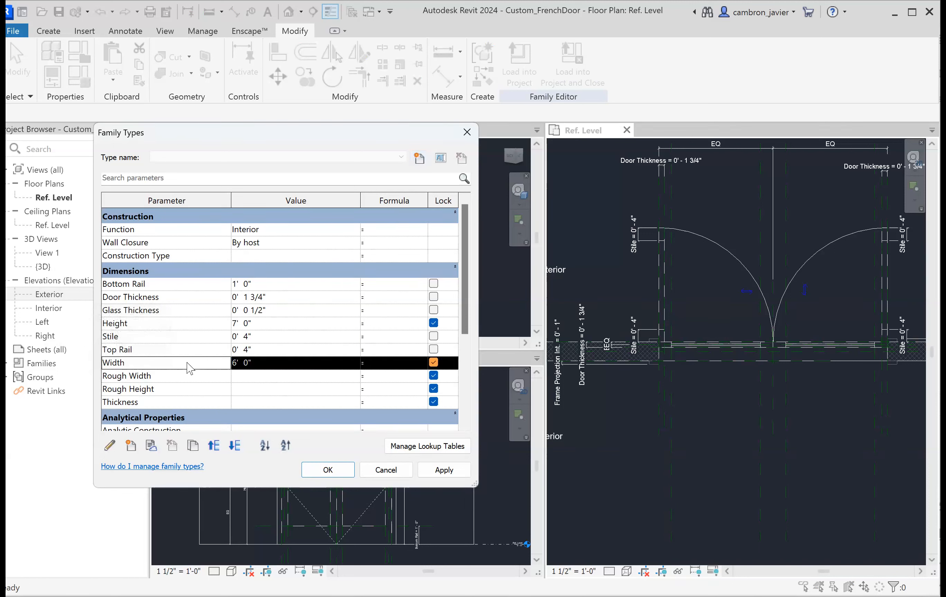
{"action": "left_click", "coordinate": [253, 362]}
{"action": "double_click", "coordinate": [259, 361]}
{"action": "type", "text": "8"}
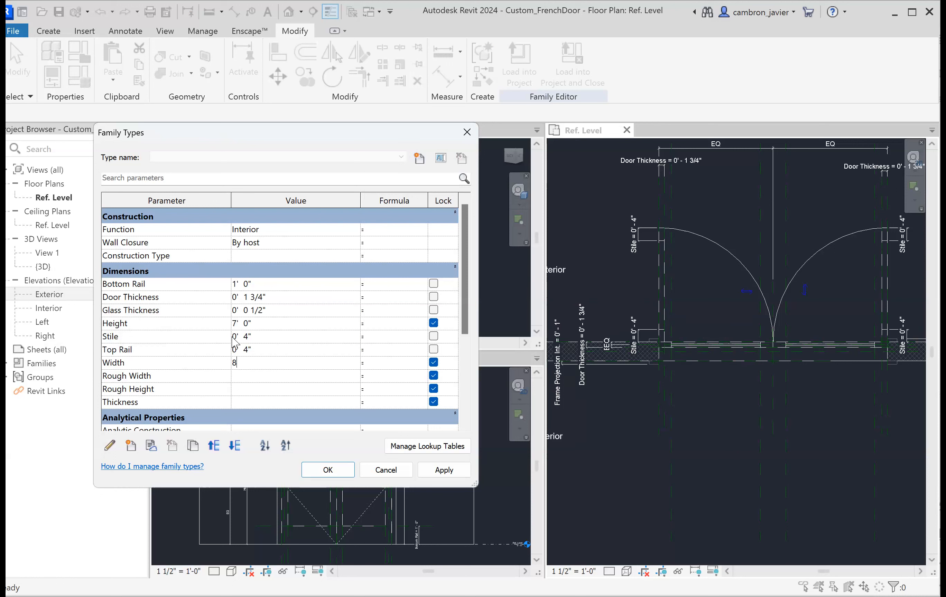
{"action": "left_click", "coordinate": [248, 336]}
{"action": "key", "text": "BackSpace"}
{"action": "type", "text": "8"}
{"action": "key", "text": "Tab"}
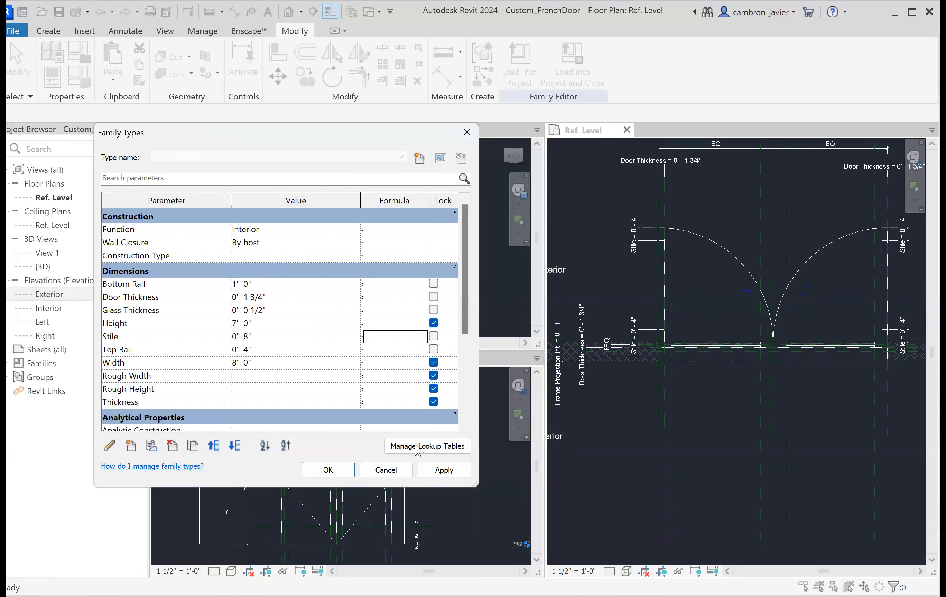
{"action": "left_click", "coordinate": [434, 469]}
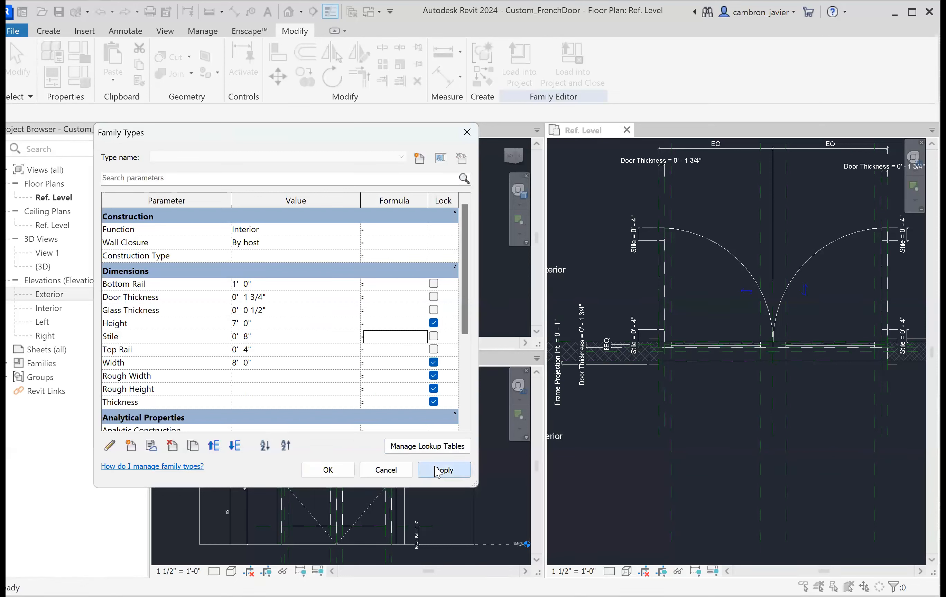
{"action": "left_click", "coordinate": [344, 470]}
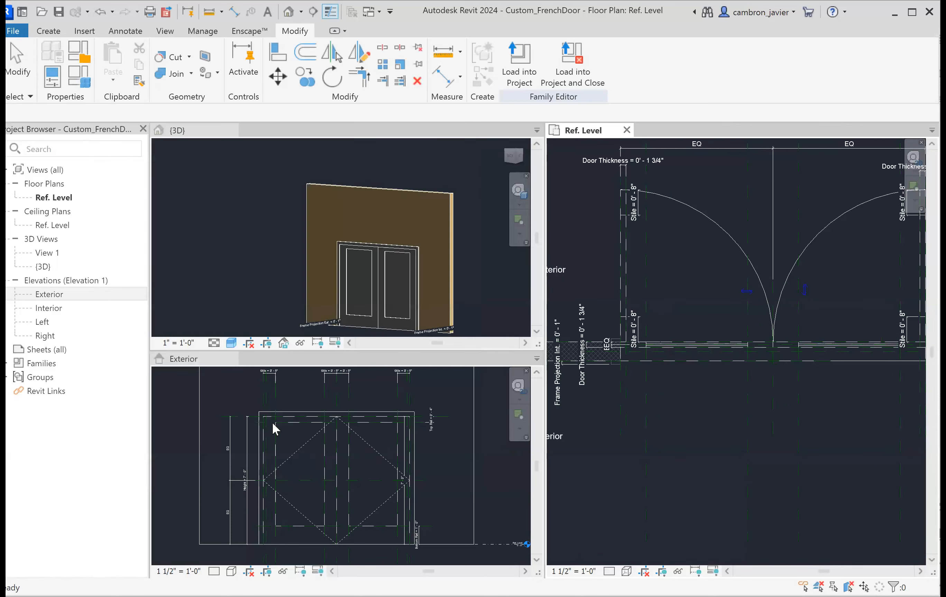
Examine the panels, stile lines and swing arcs in the exterior elevation and floor plan for correct flexing
{"action": "left_click", "coordinate": [299, 434]}
{"action": "scroll", "coordinate": [283, 426], "scroll_direction": "up", "scroll_amount": 2}
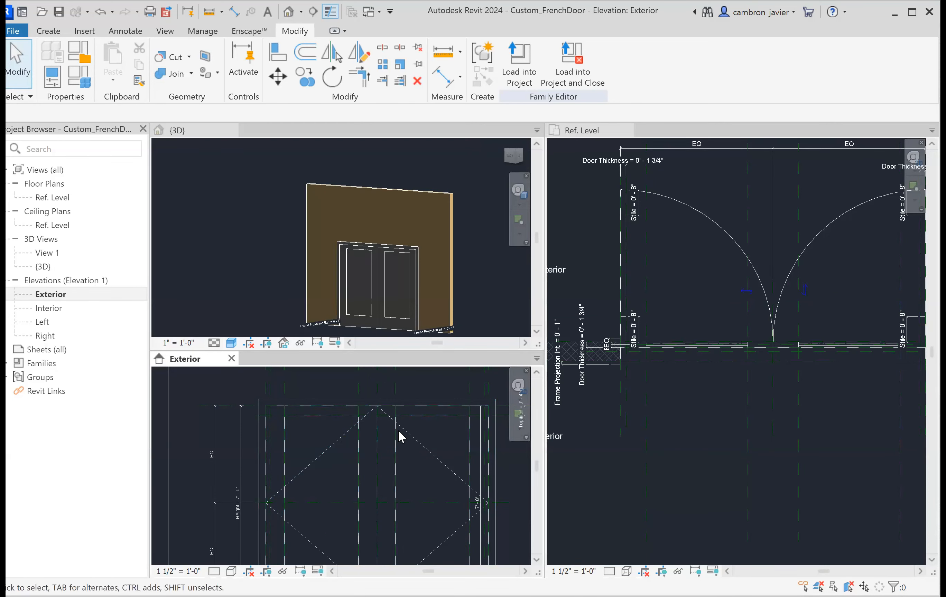
{"action": "scroll", "coordinate": [697, 276], "scroll_direction": "up", "scroll_amount": 2}
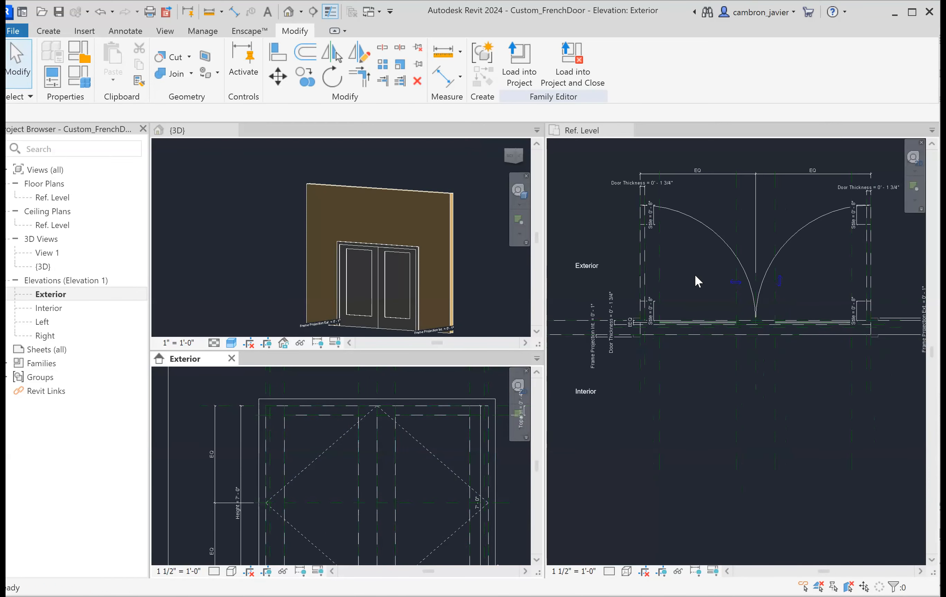
{"action": "left_click", "coordinate": [690, 281]}
{"action": "scroll", "coordinate": [624, 172], "scroll_direction": "up", "scroll_amount": 2}
{"action": "scroll", "coordinate": [624, 172], "scroll_direction": "up", "scroll_amount": 3}
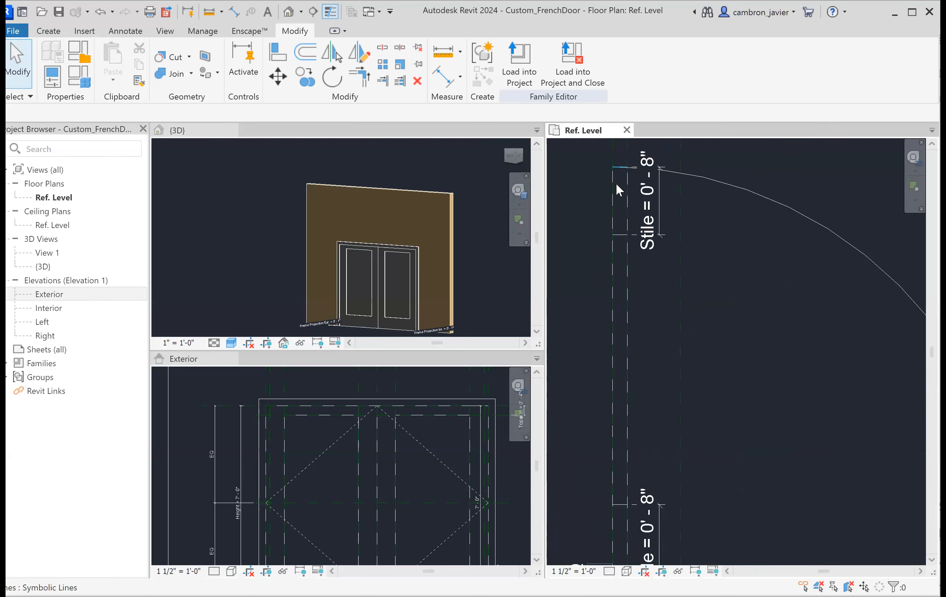
{"action": "scroll", "coordinate": [612, 360], "scroll_direction": "down", "scroll_amount": 1}
{"action": "scroll", "coordinate": [613, 360], "scroll_direction": "down", "scroll_amount": 1}
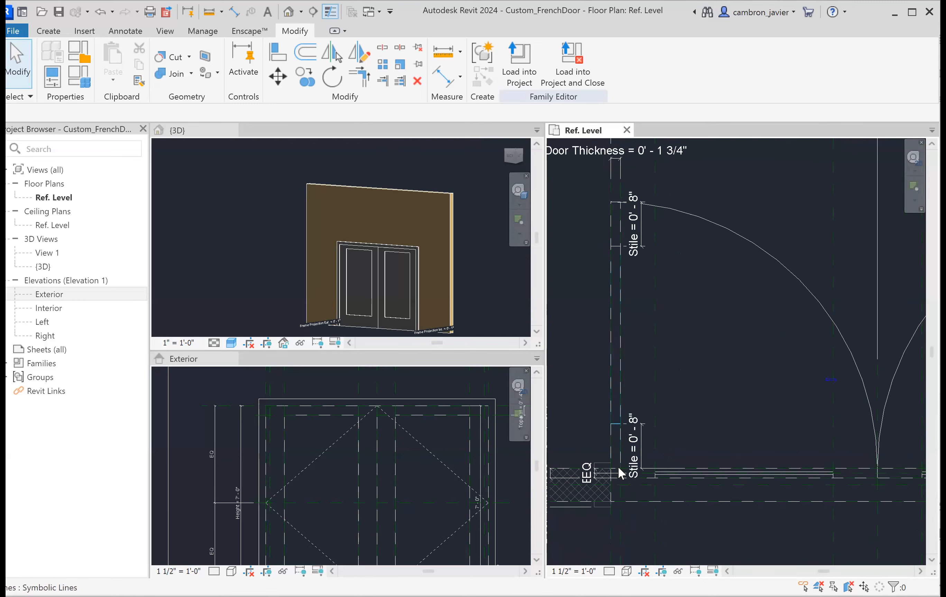
{"action": "scroll", "coordinate": [608, 431], "scroll_direction": "down", "scroll_amount": 2}
{"action": "scroll", "coordinate": [861, 348], "scroll_direction": "up", "scroll_amount": 4}
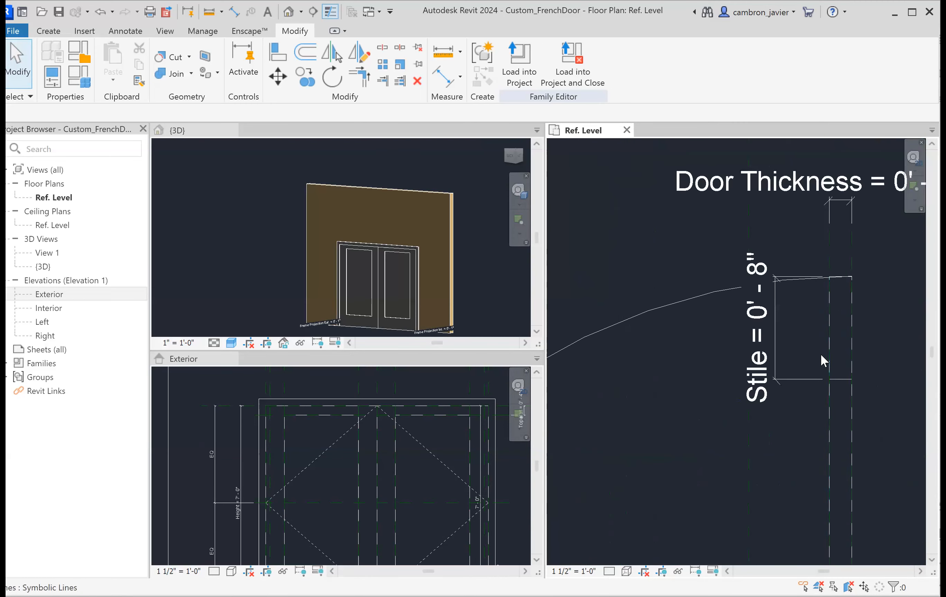
{"action": "key", "text": "z"}
{"action": "key", "text": "a"}
{"action": "scroll", "coordinate": [766, 459], "scroll_direction": "up", "scroll_amount": 3}
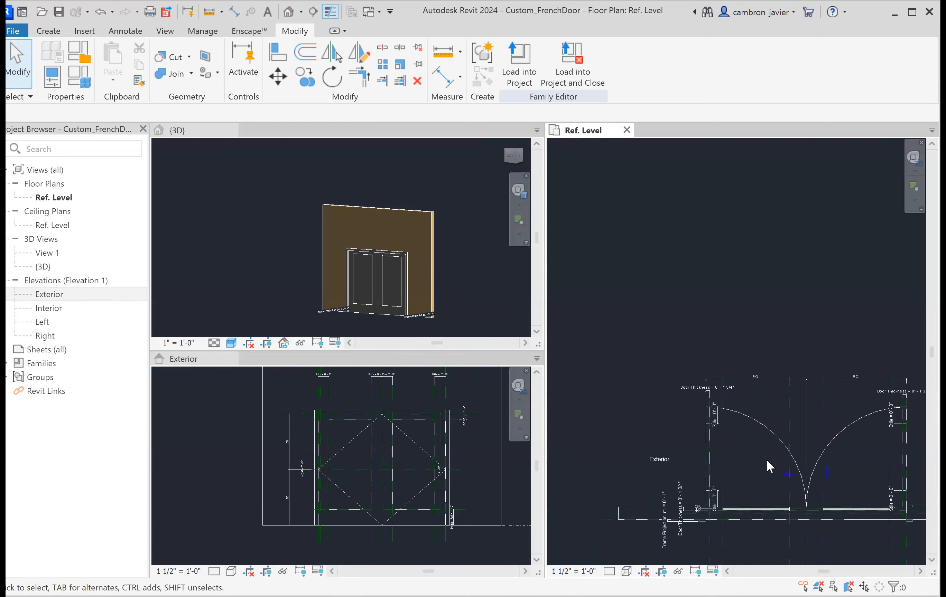
Set the family's Stile back to 0' 4" and its Width to 6' 0", and apply the values
{"action": "left_click", "coordinate": [79, 82]}
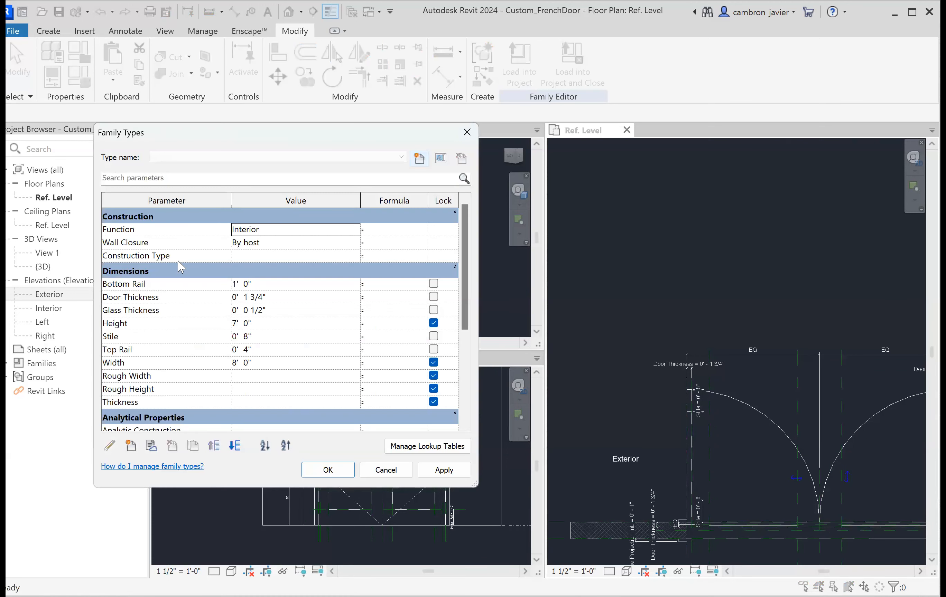
{"action": "left_click", "coordinate": [263, 310]}
{"action": "left_click", "coordinate": [248, 335]}
{"action": "key", "text": "BackSpace"}
{"action": "type", "text": "4"}
{"action": "left_click", "coordinate": [243, 364]}
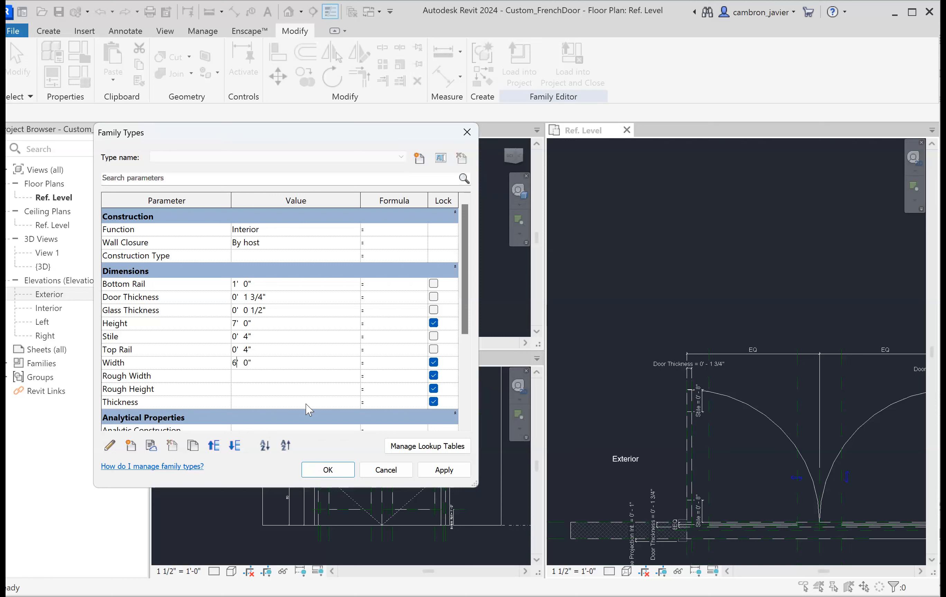
{"action": "left_click", "coordinate": [442, 471]}
{"action": "left_click", "coordinate": [342, 476]}
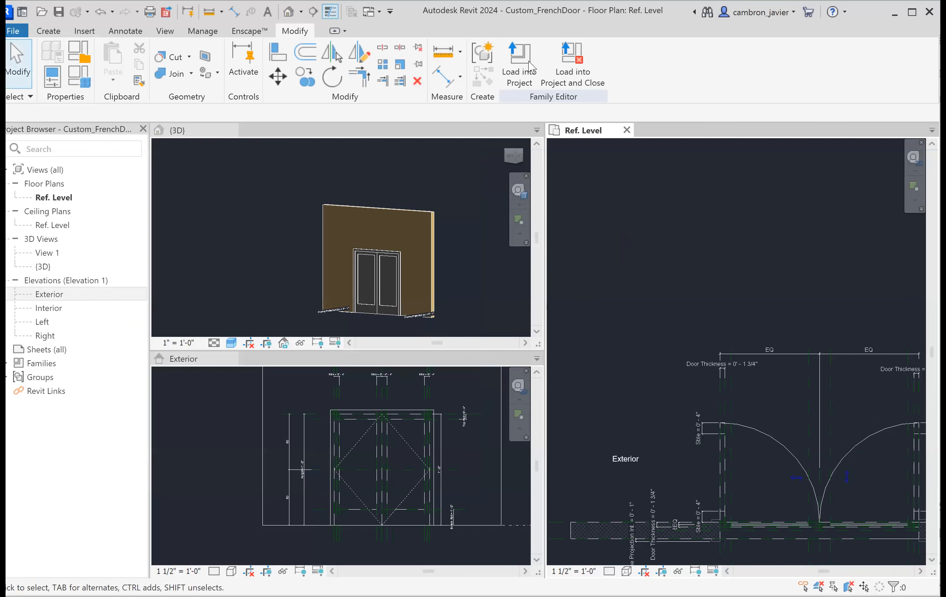
Turn off Plan/RCP display in the visibility settings of the left door's glass extrusion in the floor plan
{"action": "scroll", "coordinate": [597, 219], "scroll_direction": "down", "scroll_amount": 3}
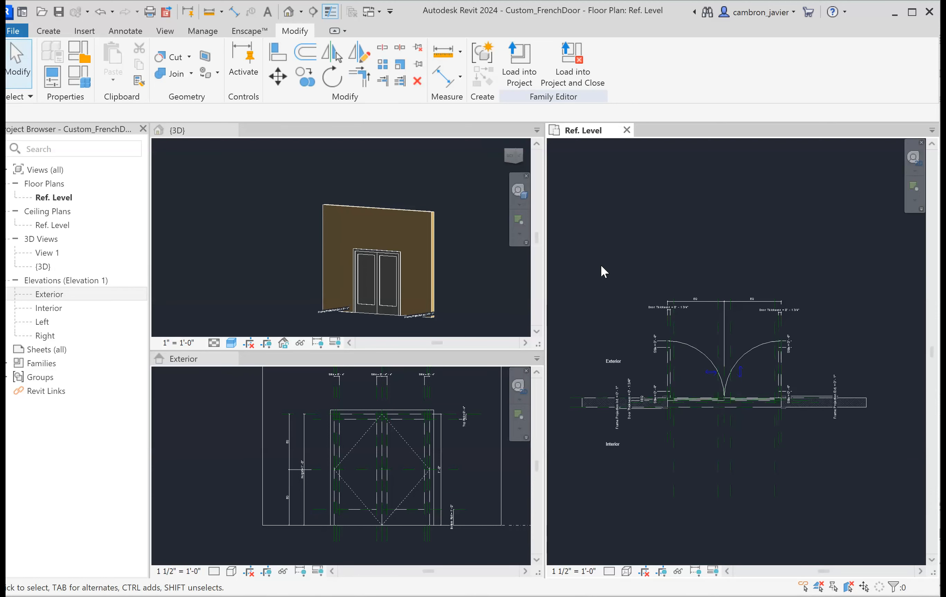
{"action": "scroll", "coordinate": [603, 296], "scroll_direction": "up", "scroll_amount": 1}
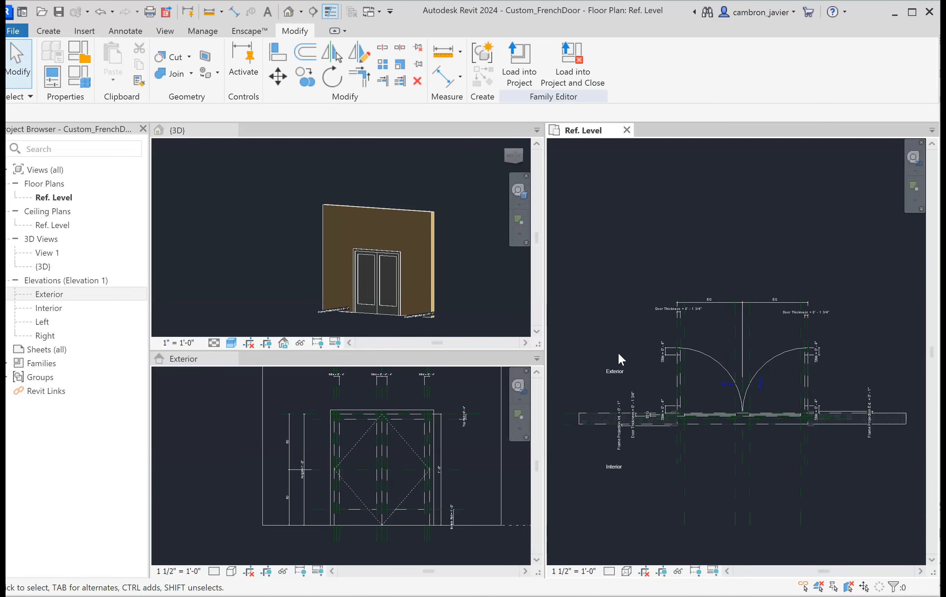
{"action": "scroll", "coordinate": [617, 354], "scroll_direction": "up", "scroll_amount": 2}
{"action": "scroll", "coordinate": [592, 255], "scroll_direction": "down", "scroll_amount": 3}
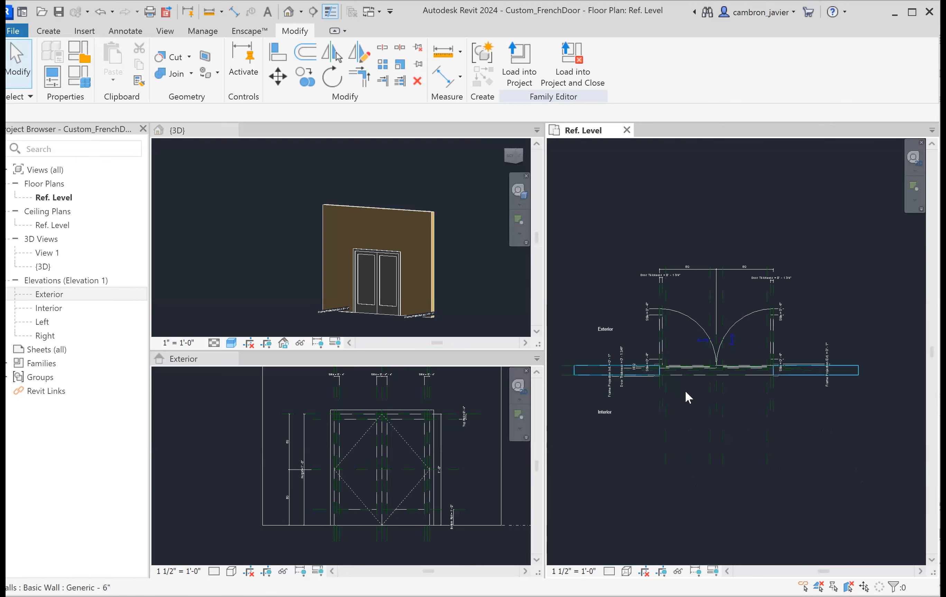
{"action": "scroll", "coordinate": [716, 328], "scroll_direction": "up", "scroll_amount": 2}
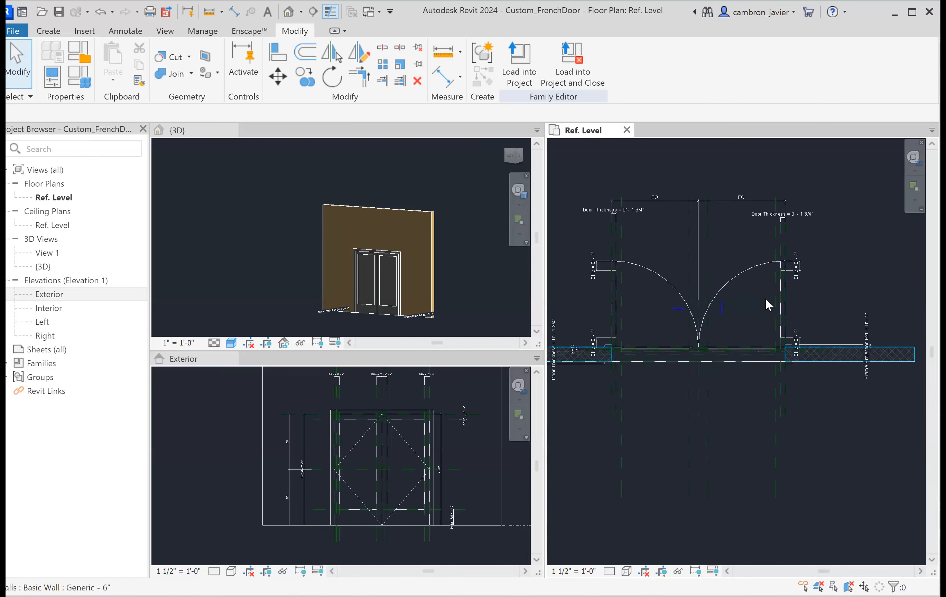
{"action": "scroll", "coordinate": [630, 310], "scroll_direction": "up", "scroll_amount": 5}
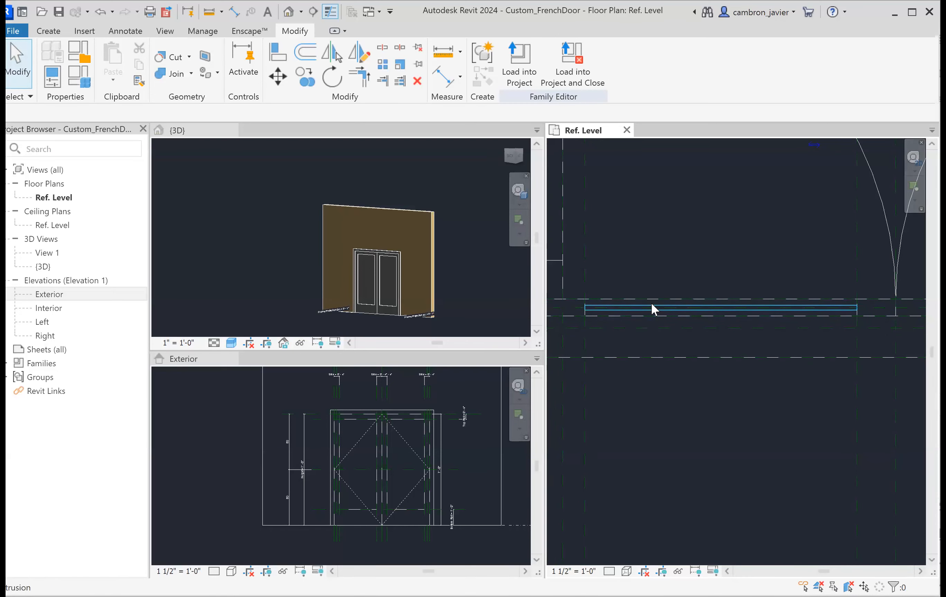
{"action": "scroll", "coordinate": [660, 310], "scroll_direction": "down", "scroll_amount": 2}
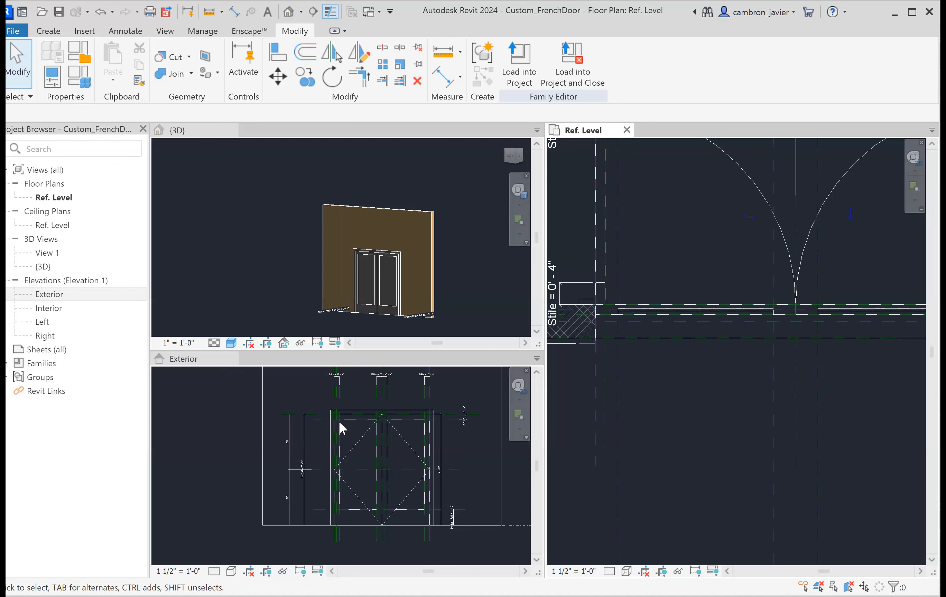
{"action": "scroll", "coordinate": [667, 312], "scroll_direction": "up", "scroll_amount": 2}
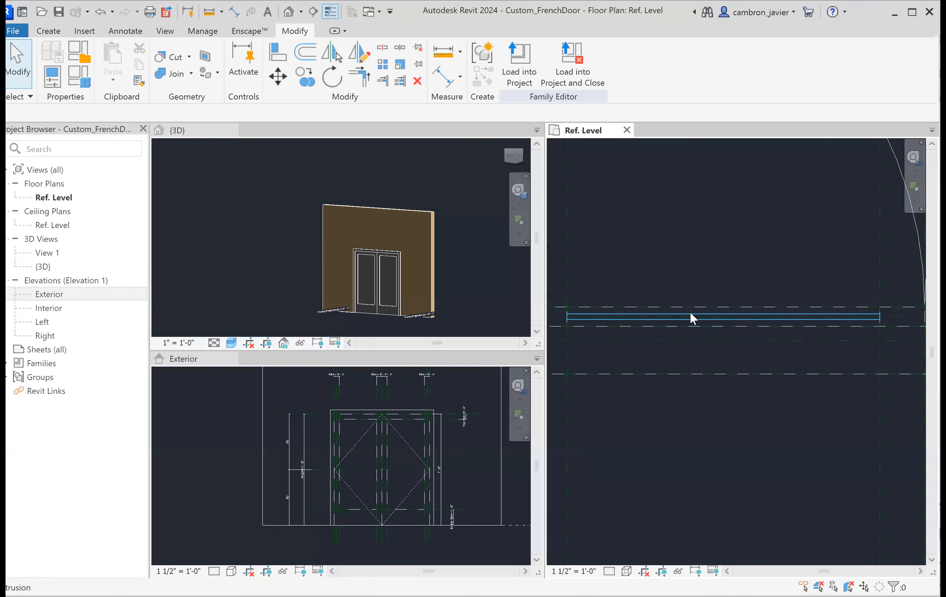
{"action": "left_click", "coordinate": [691, 314]}
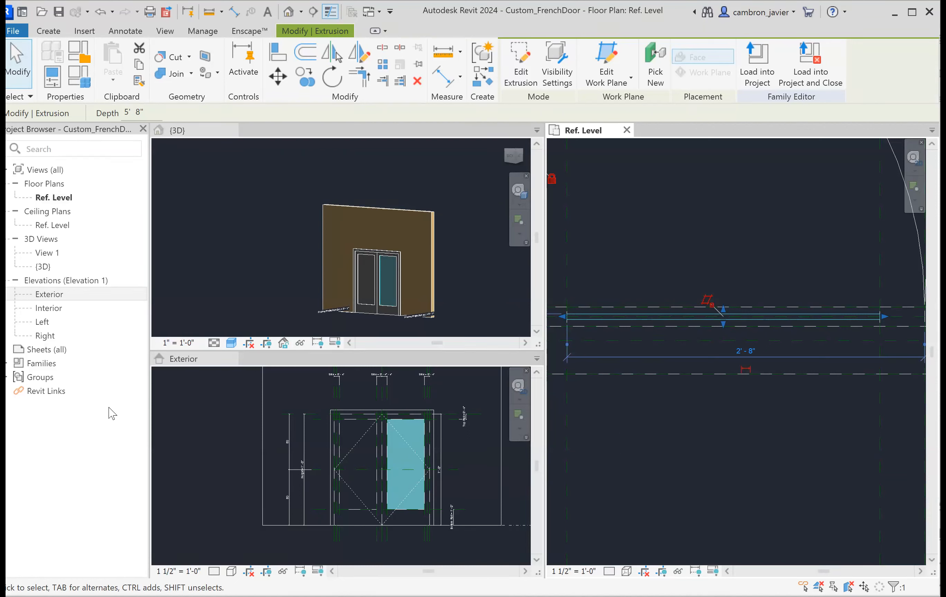
{"action": "left_click", "coordinate": [55, 82]}
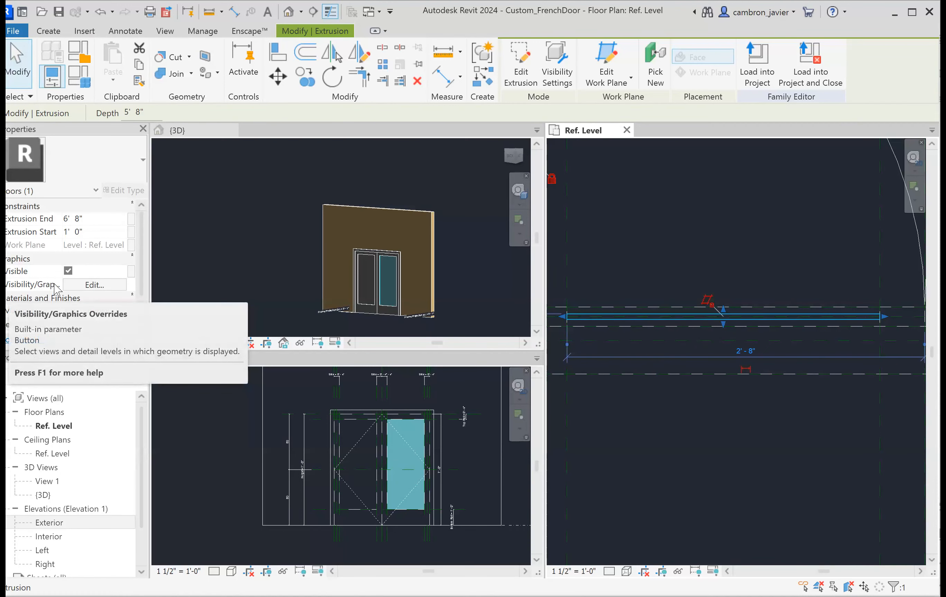
{"action": "left_click", "coordinate": [81, 288]}
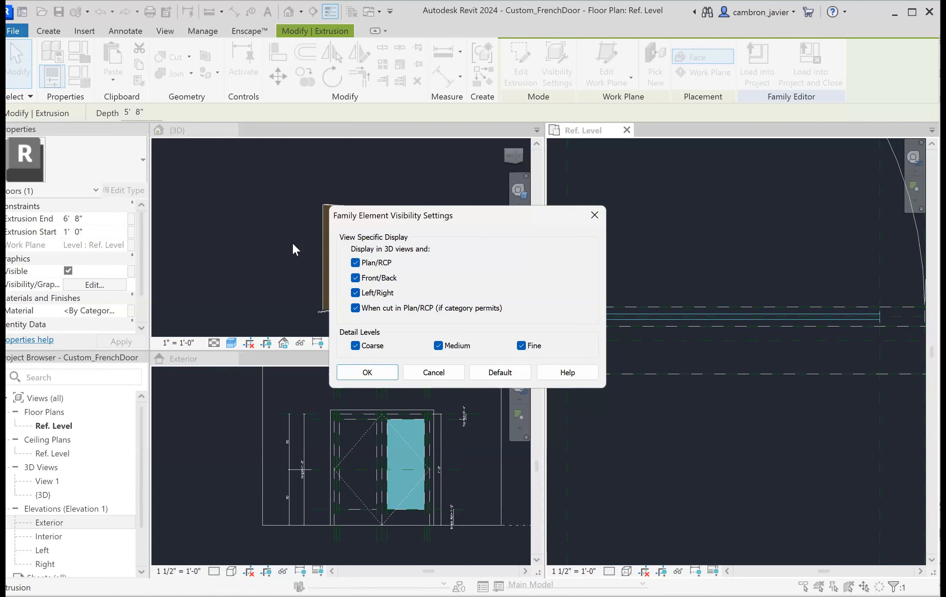
{"action": "left_click", "coordinate": [355, 263]}
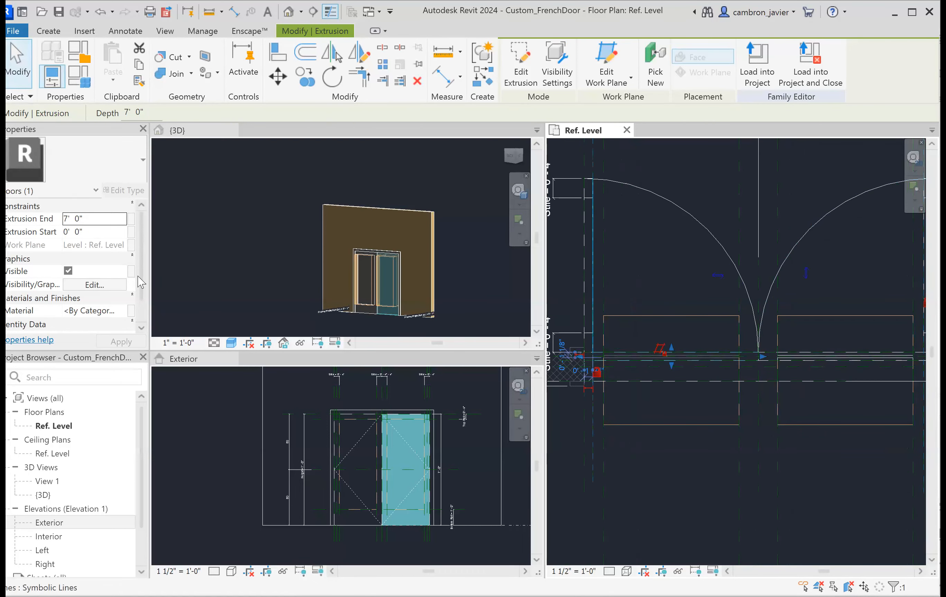
Turn off display in Plan/RCP and when cut in Plan/RCP for the left door's panel frame extrusion
{"action": "left_click", "coordinate": [91, 286]}
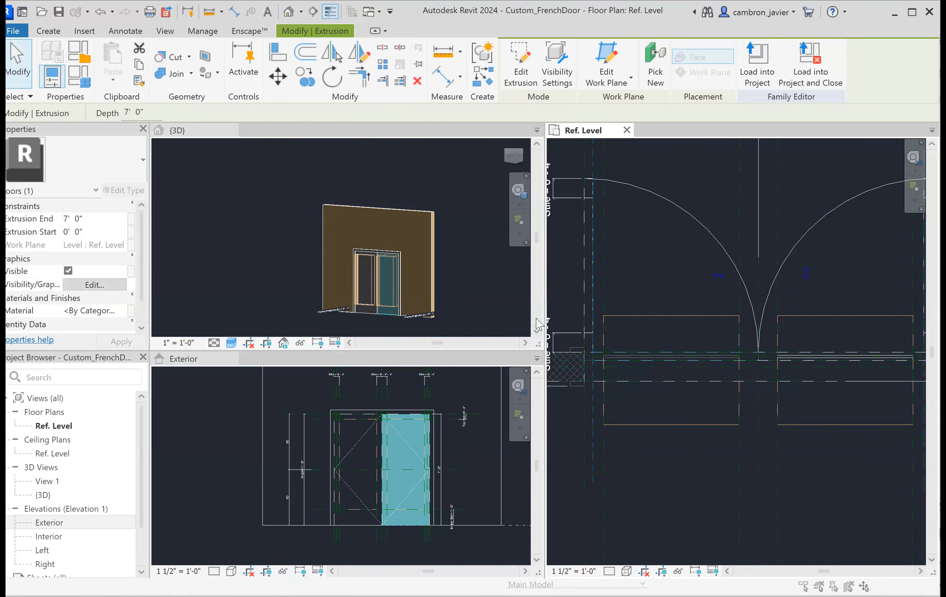
{"action": "left_click", "coordinate": [385, 267]}
{"action": "left_click", "coordinate": [382, 309]}
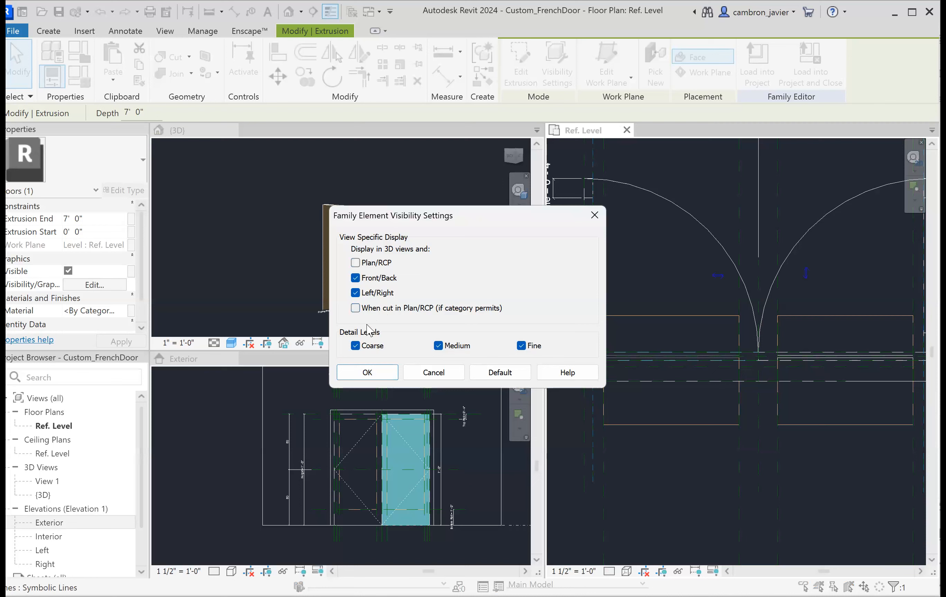
{"action": "left_click", "coordinate": [367, 374]}
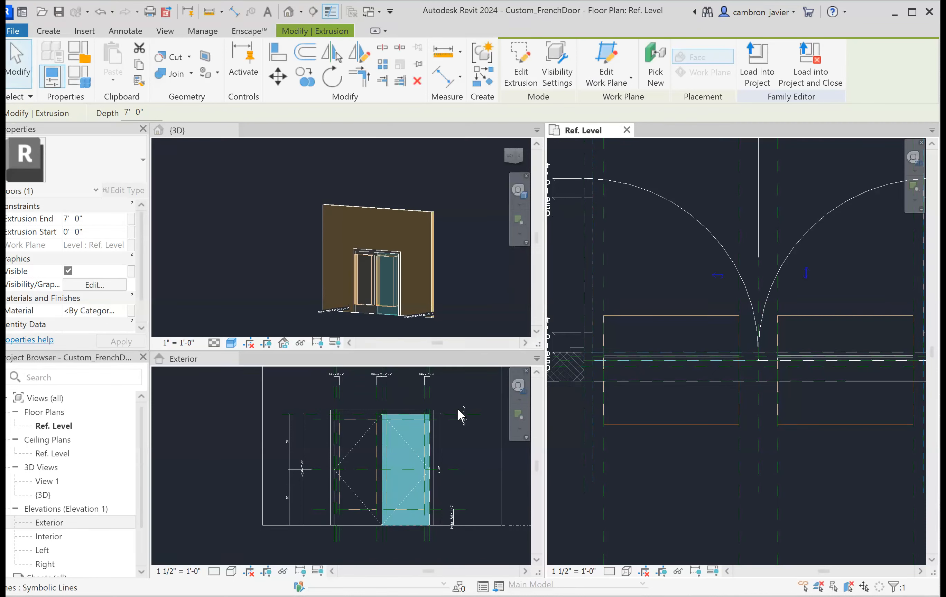
{"action": "left_click", "coordinate": [631, 265]}
Turn off display in Plan/RCP and when cut in Plan/RCP for the right door's panel and glass extrusions in the floor plan
{"action": "scroll", "coordinate": [716, 330], "scroll_direction": "up", "scroll_amount": 5}
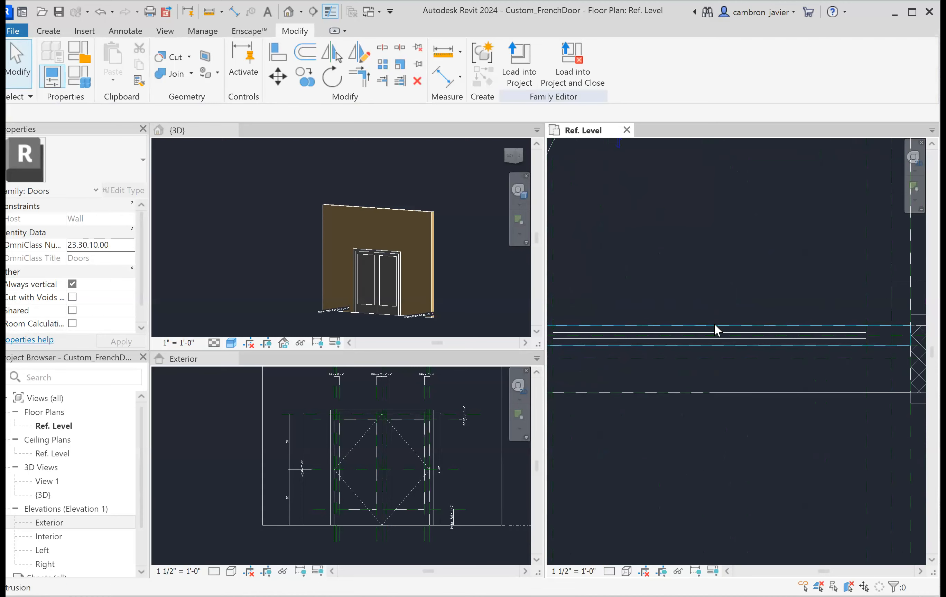
{"action": "left_click", "coordinate": [715, 332]}
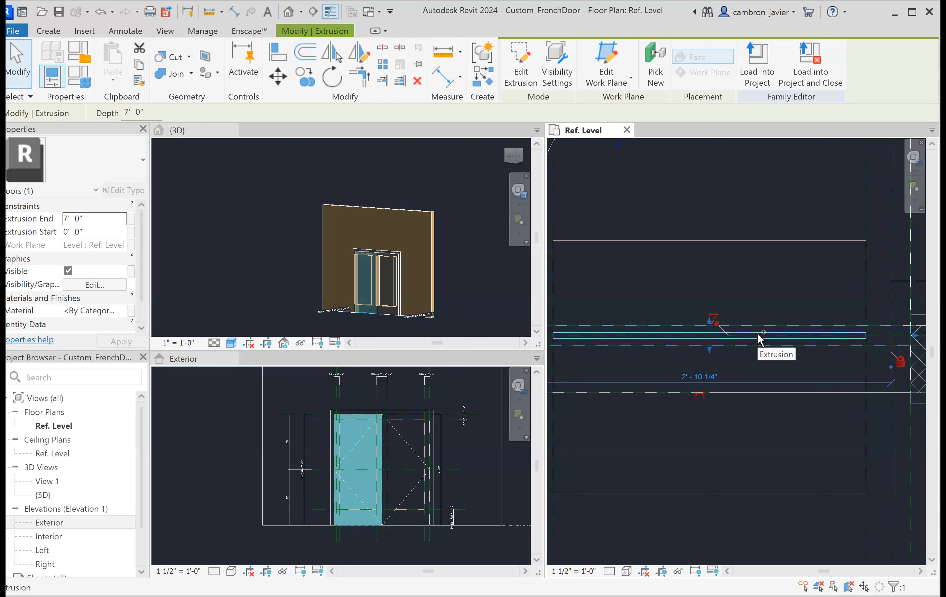
{"action": "left_click", "coordinate": [728, 393], "text": "ctrl"}
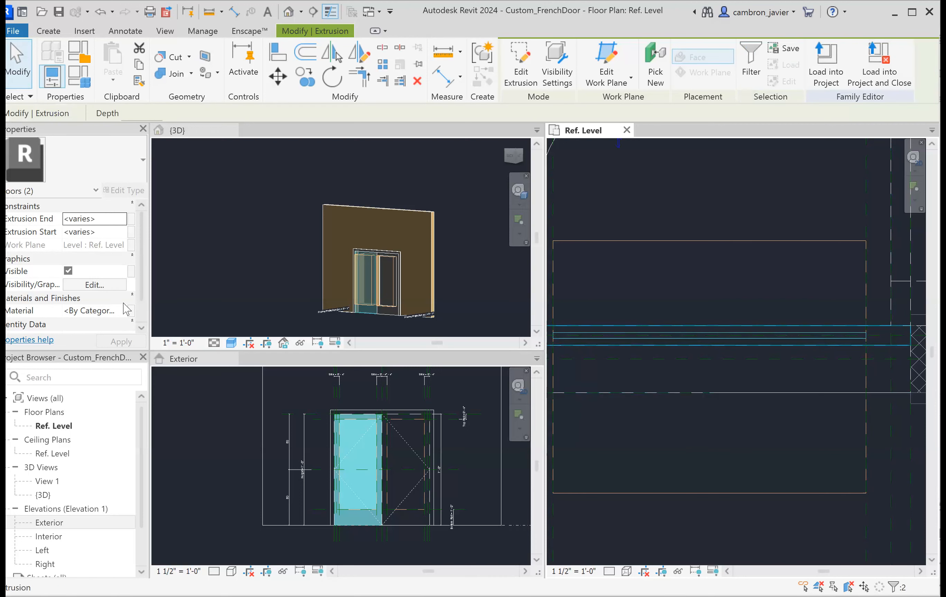
{"action": "left_click", "coordinate": [93, 285]}
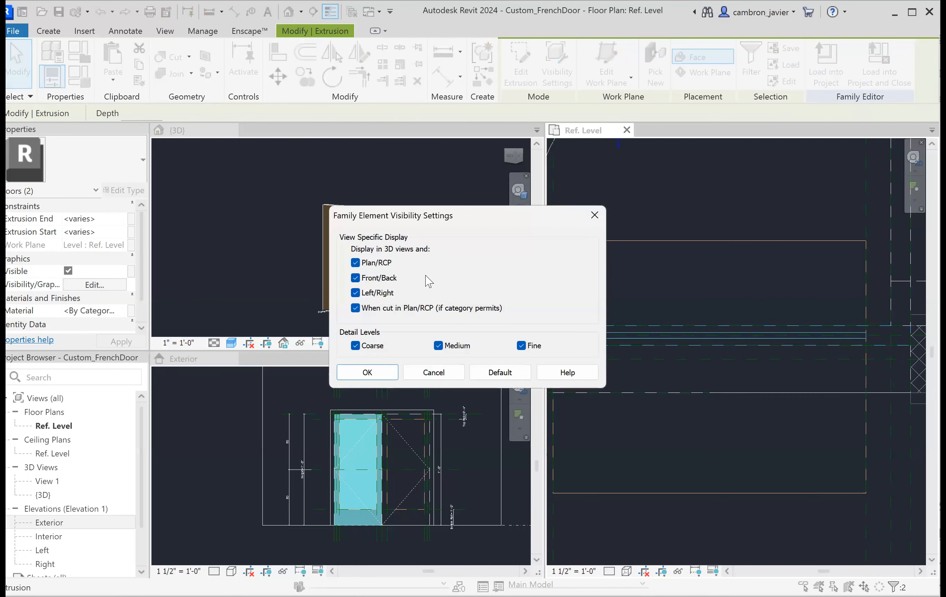
{"action": "left_click", "coordinate": [355, 263]}
{"action": "left_click", "coordinate": [371, 310]}
{"action": "left_click", "coordinate": [366, 374]}
{"action": "left_click", "coordinate": [688, 204]}
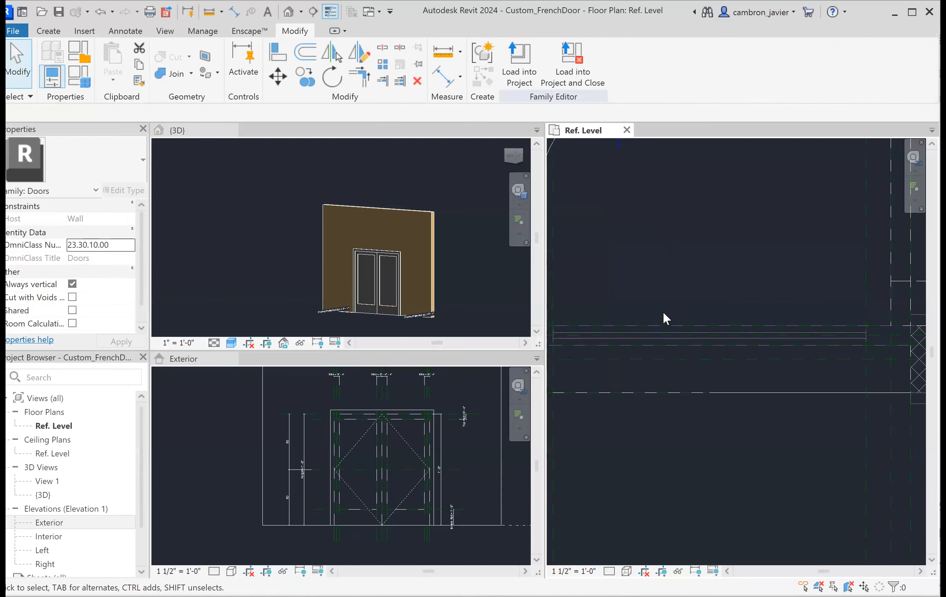
Examine the floor plan's door panels, glass lines and swing arcs after the visibility changes
{"action": "scroll", "coordinate": [672, 339], "scroll_direction": "down", "scroll_amount": 2}
{"action": "scroll", "coordinate": [677, 358], "scroll_direction": "down", "scroll_amount": 1}
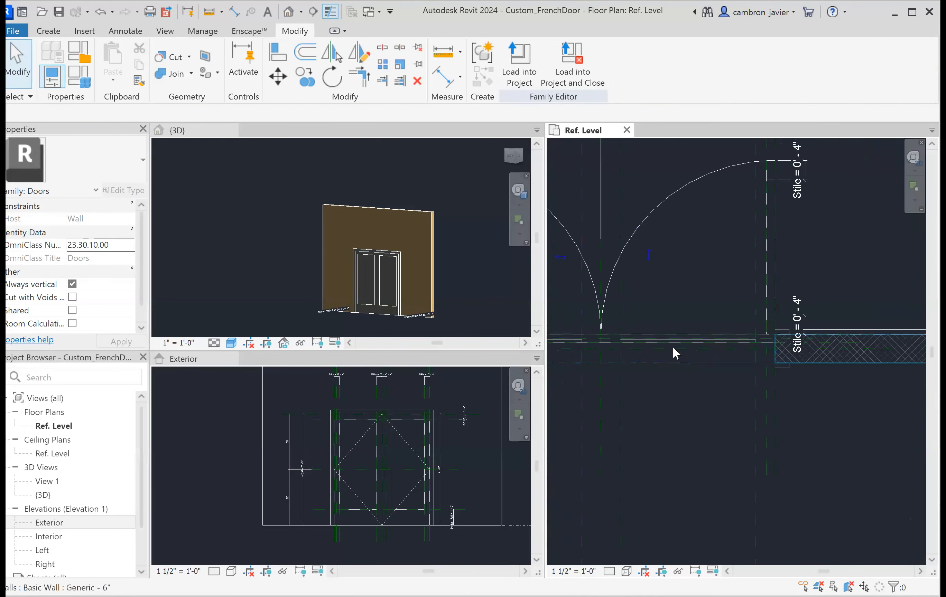
{"action": "scroll", "coordinate": [669, 339], "scroll_direction": "up", "scroll_amount": 3}
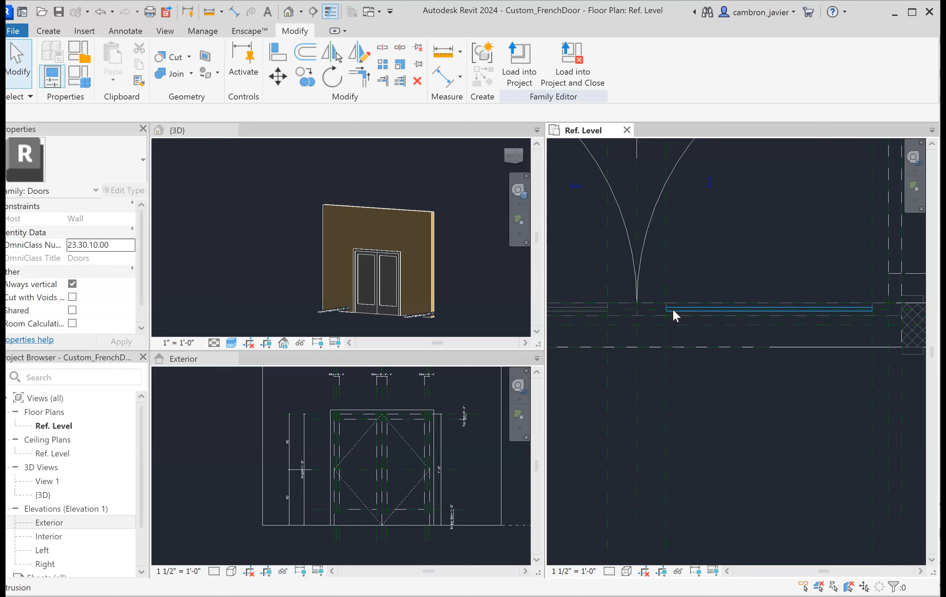
{"action": "scroll", "coordinate": [672, 306], "scroll_direction": "down", "scroll_amount": 3}
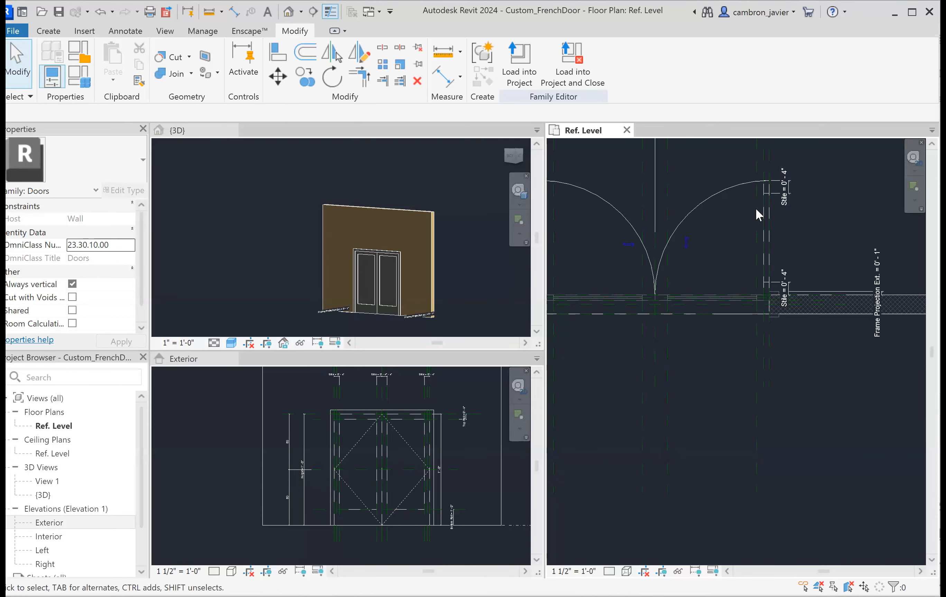
{"action": "scroll", "coordinate": [750, 211], "scroll_direction": "down", "scroll_amount": 3}
{"action": "middle_click_drag", "start_coordinate": [751, 281], "coordinate": [793, 321]}
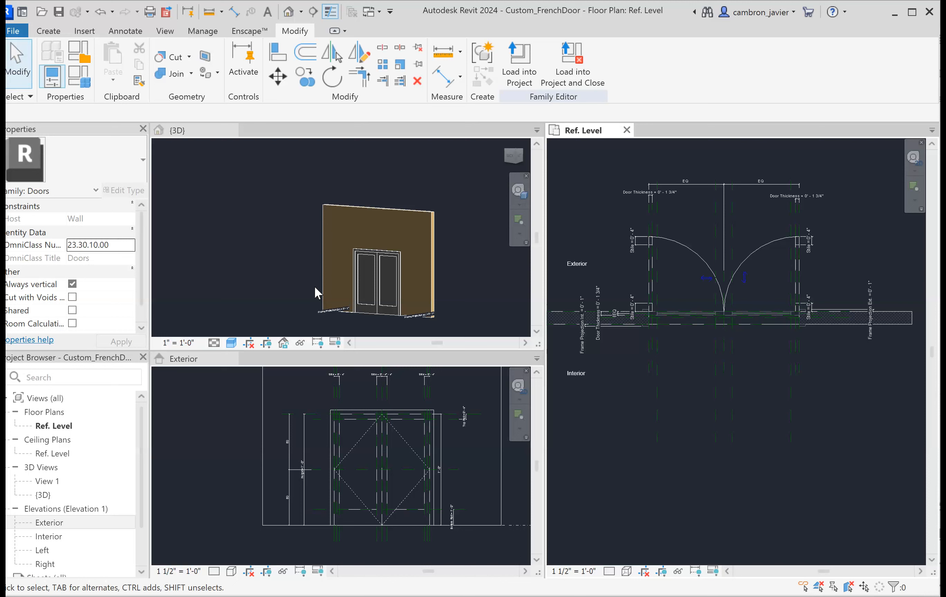
Associate the material of the right door panel extrusion in the 3D view with a new type parameter named Door Frame Mat
{"action": "scroll", "coordinate": [357, 315], "scroll_direction": "up", "scroll_amount": 3}
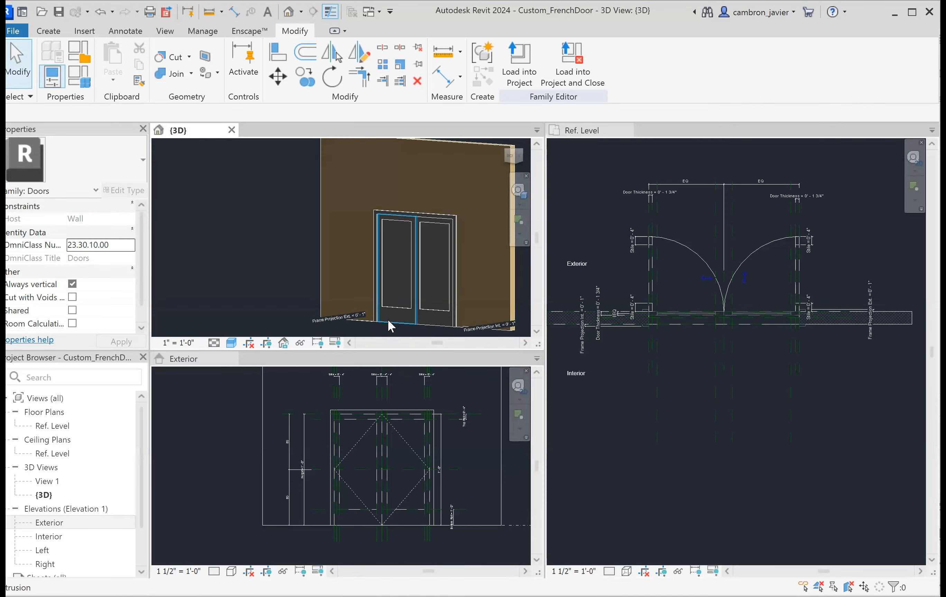
{"action": "left_click", "coordinate": [585, 424]}
{"action": "scroll", "coordinate": [453, 323], "scroll_direction": "up", "scroll_amount": 2}
{"action": "left_click", "coordinate": [452, 316]}
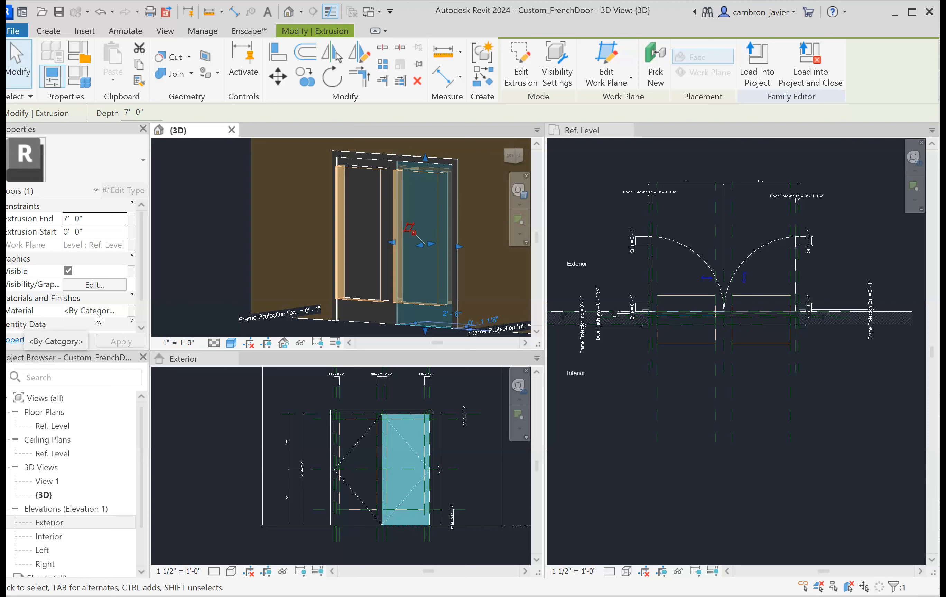
{"action": "left_click", "coordinate": [132, 312]}
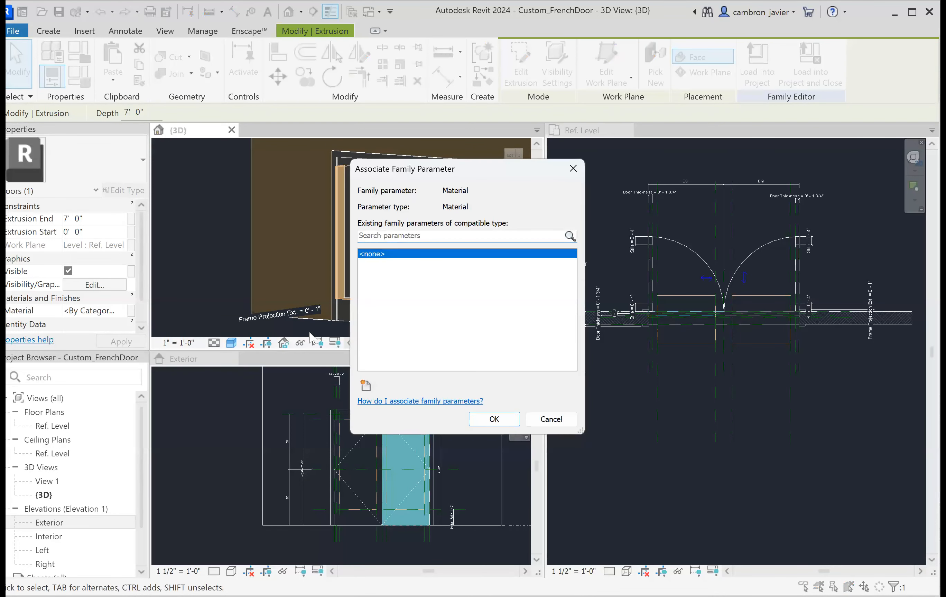
{"action": "left_click_drag", "start_coordinate": [662, 152], "coordinate": [684, 146]}
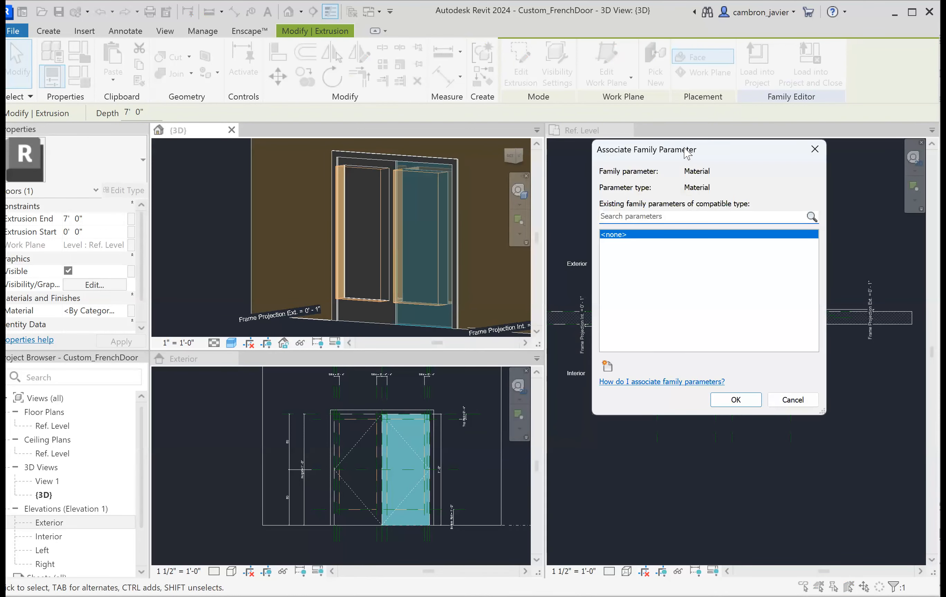
{"action": "left_click", "coordinate": [608, 368]}
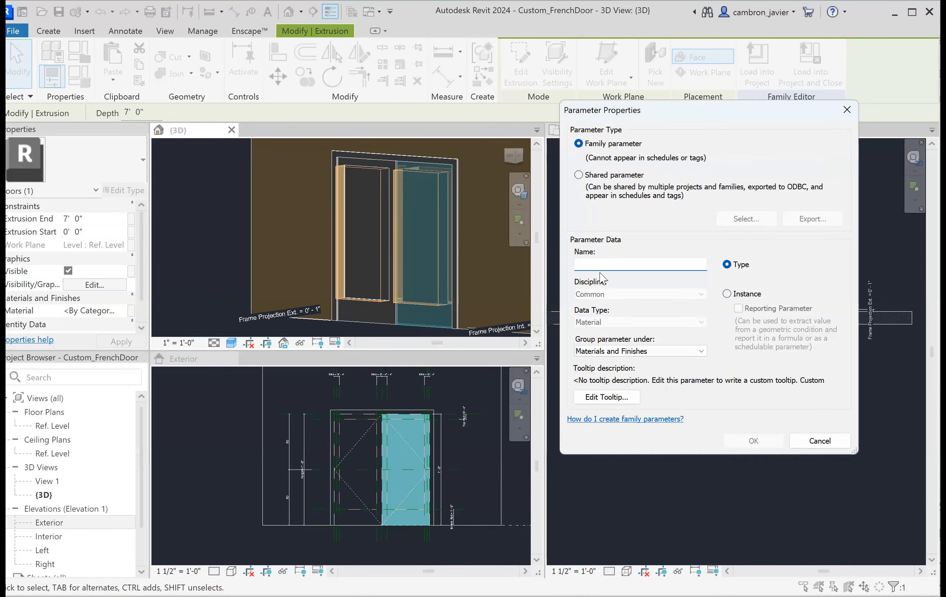
{"action": "type", "text": "Door French"}
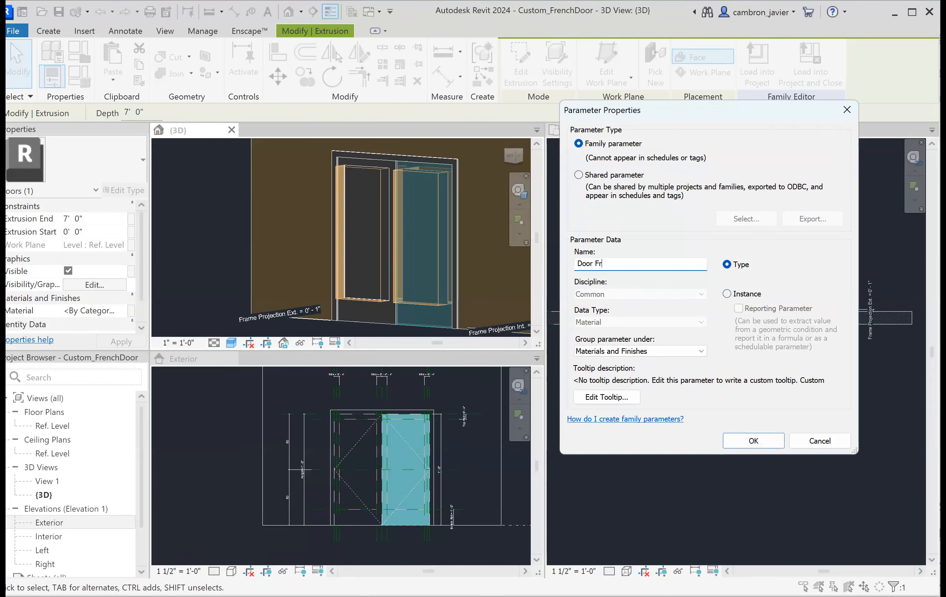
{"action": "key", "text": "BackSpace"}
{"action": "key", "text": "BackSpace"}
{"action": "key", "text": "BackSpace"}
{"action": "key", "text": "BackSpace"}
{"action": "key", "text": "BackSpace"}
{"action": "type", "text": "rame Mat"}
{"action": "left_click", "coordinate": [747, 442]}
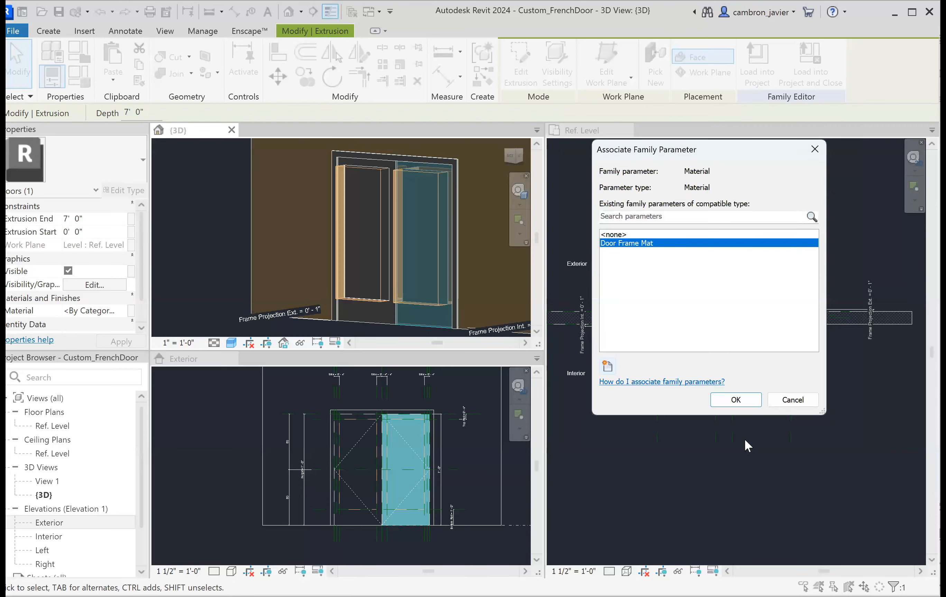
{"action": "left_click", "coordinate": [732, 402]}
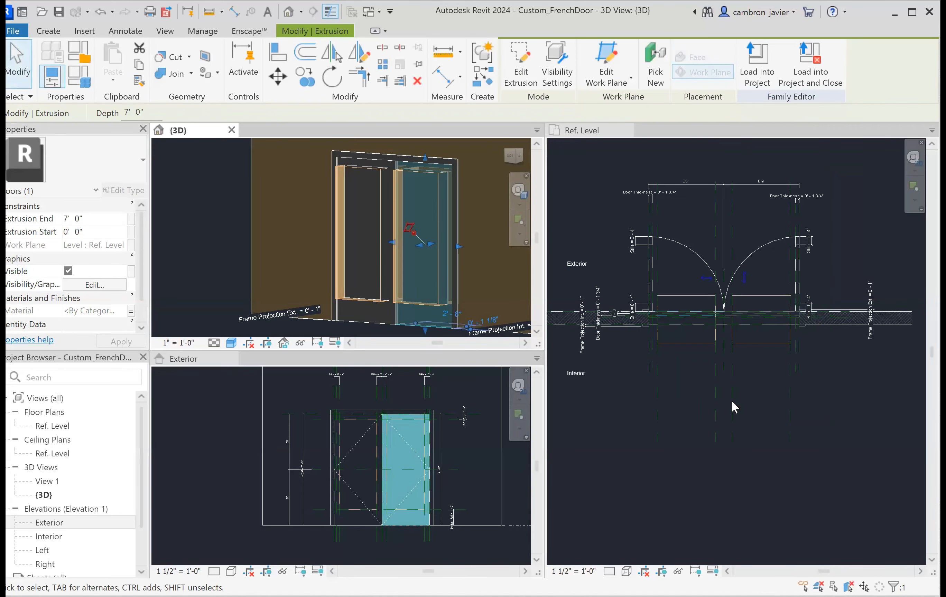
{"action": "left_click", "coordinate": [170, 284]}
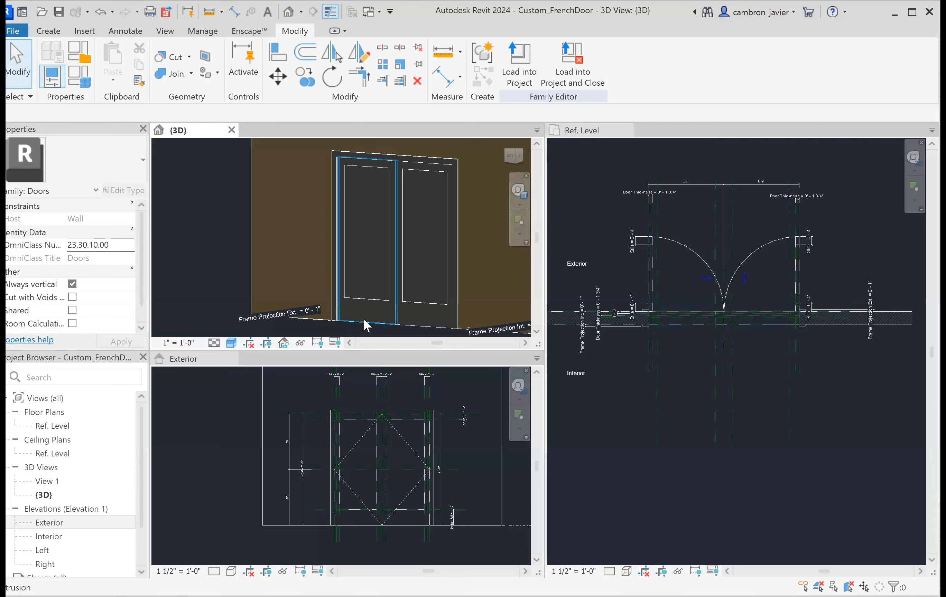
Associate the left door panel extrusion's material in the 3D view with the Door Frame Mat parameter
{"action": "left_click", "coordinate": [363, 319]}
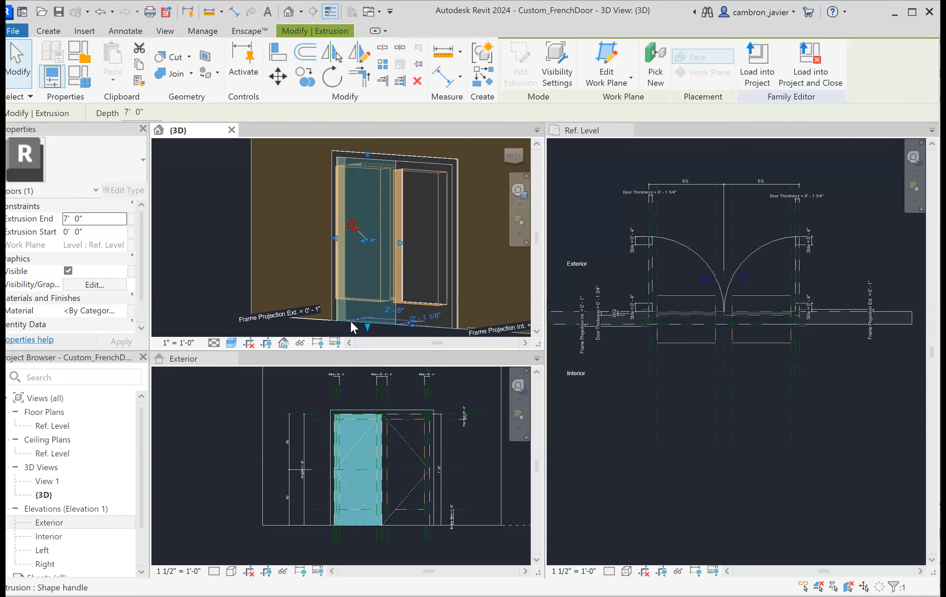
{"action": "left_click", "coordinate": [131, 312]}
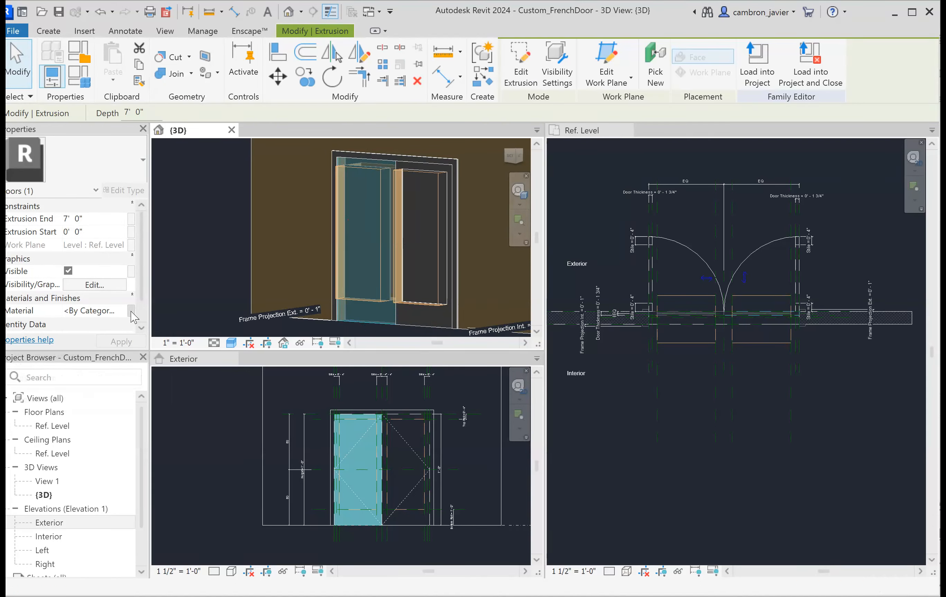
{"action": "left_click", "coordinate": [734, 399]}
{"action": "left_click", "coordinate": [194, 200]}
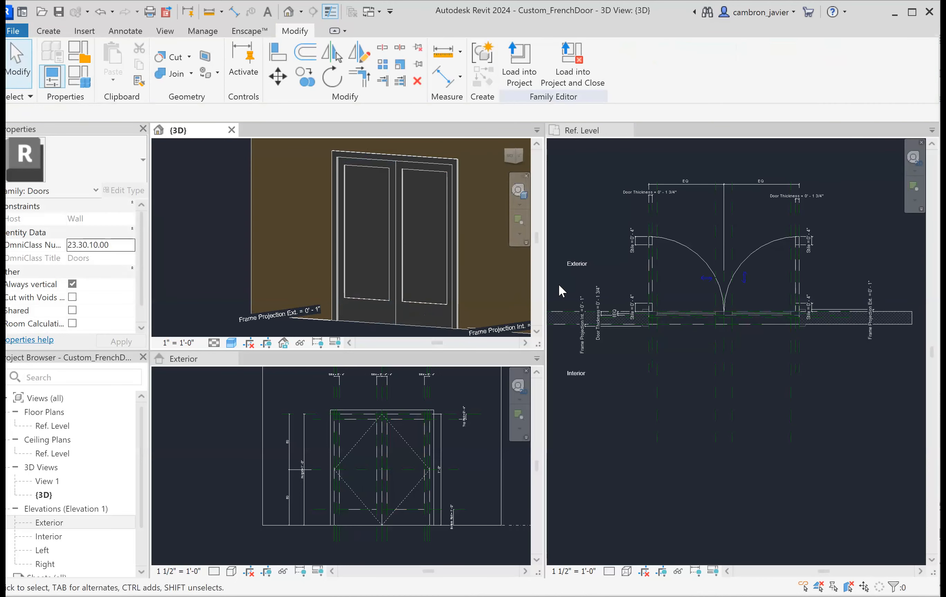
Associate the material of both glass extrusions in the 3D view with a new type parameter named Glass
{"action": "left_click", "coordinate": [427, 180]}
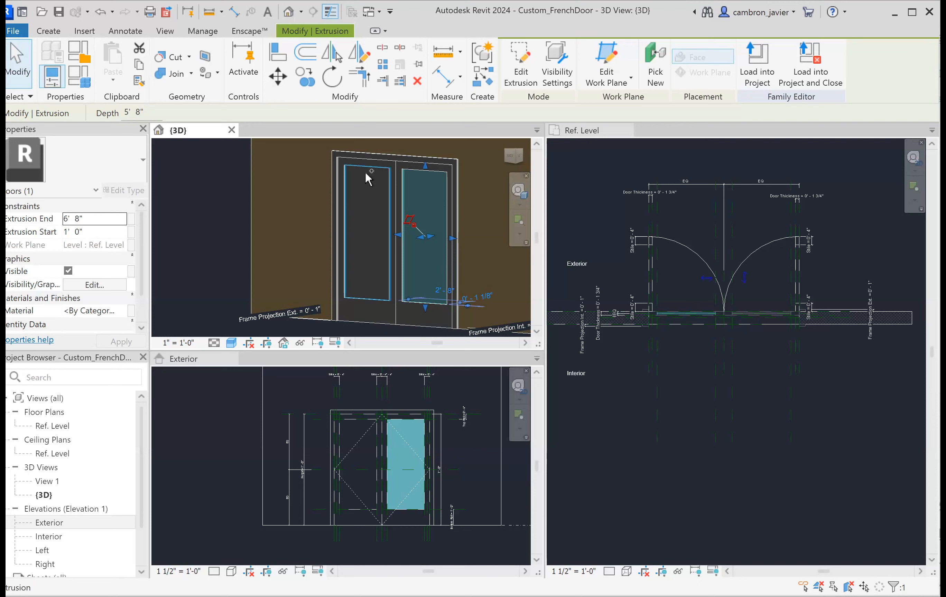
{"action": "left_click", "coordinate": [361, 209], "text": "ctrl"}
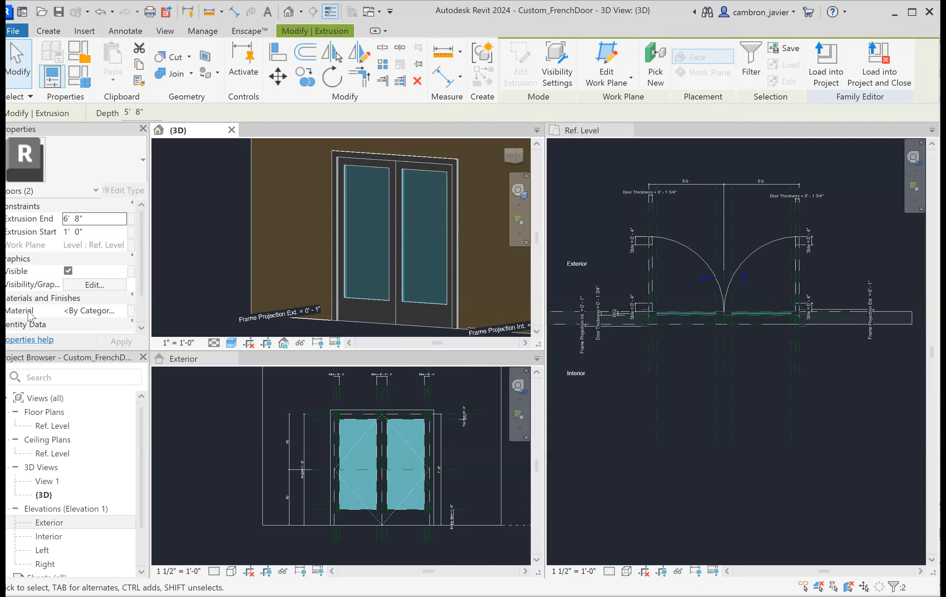
{"action": "left_click", "coordinate": [130, 312]}
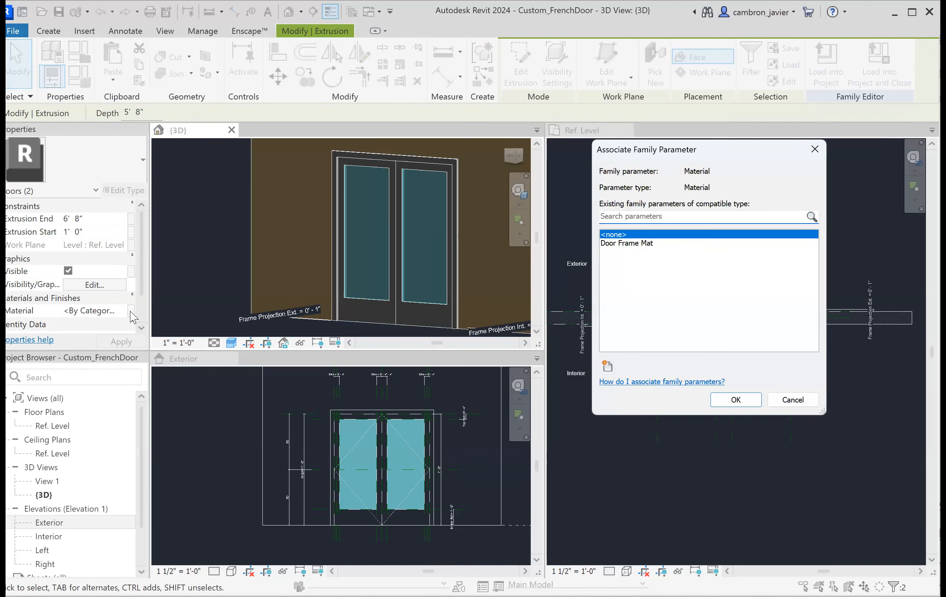
{"action": "left_click", "coordinate": [607, 367]}
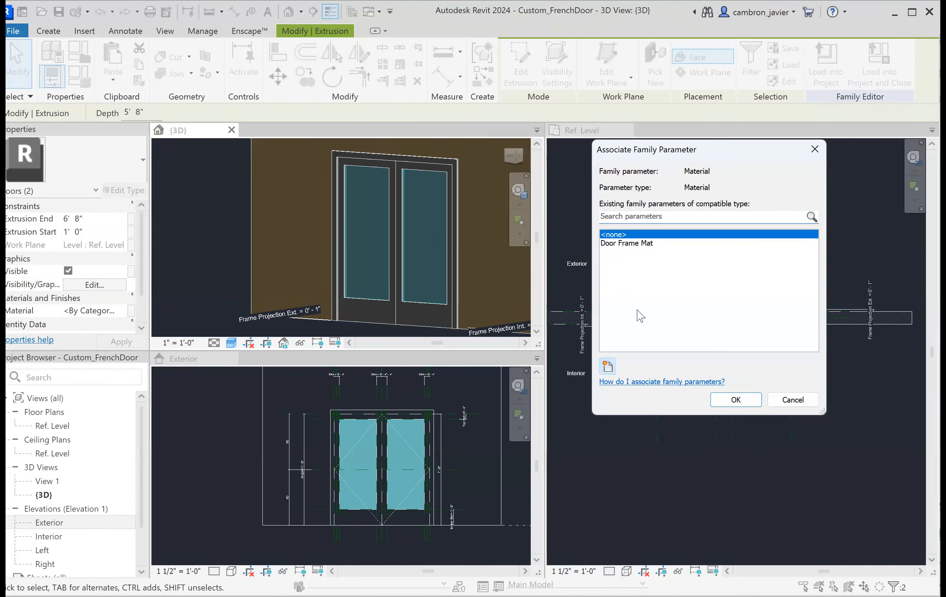
{"action": "type", "text": "Glass"}
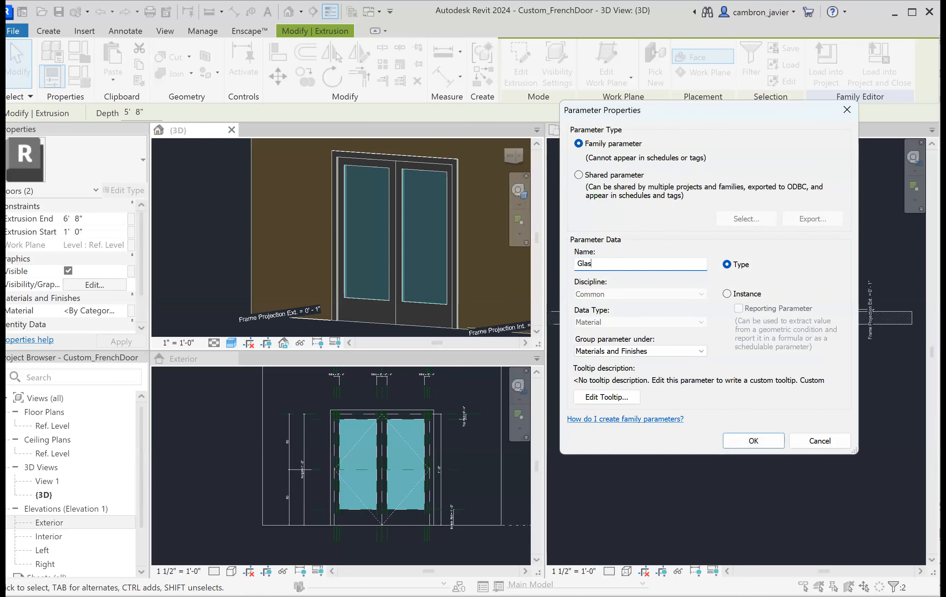
{"action": "left_click", "coordinate": [748, 437]}
{"action": "left_click", "coordinate": [731, 401]}
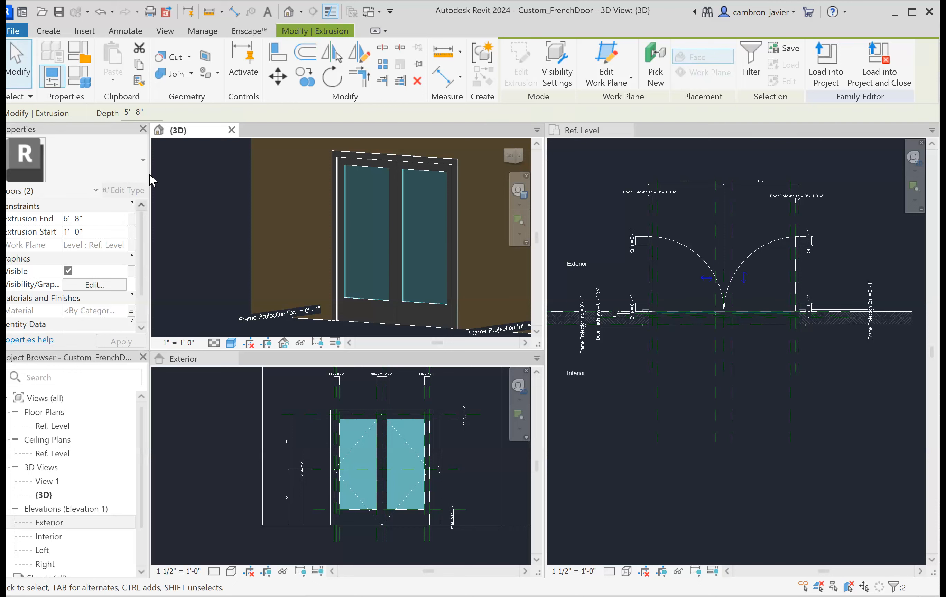
{"action": "left_click", "coordinate": [199, 225]}
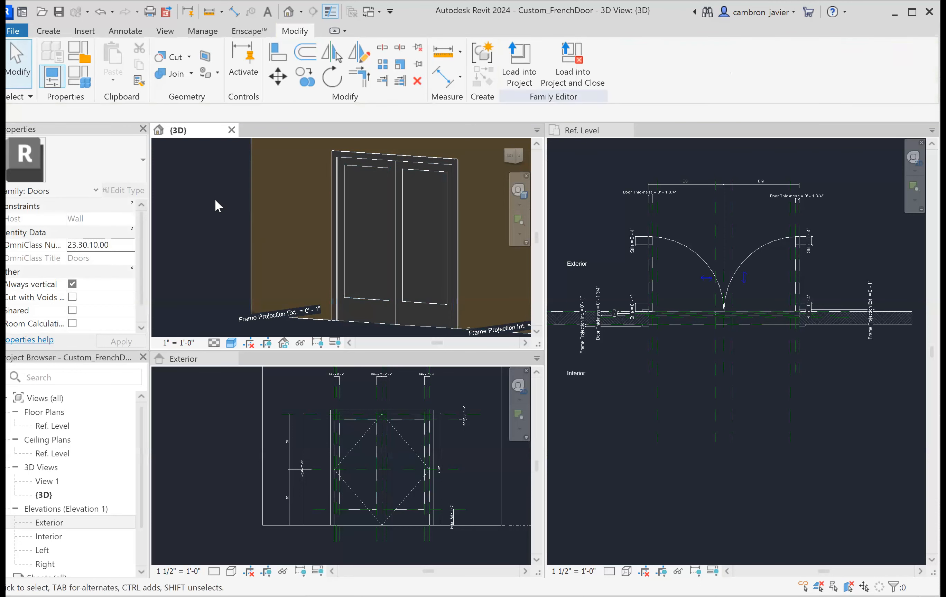
Open the Material Browser for the Door Frame Mat parameter's value in the family types
{"action": "left_click", "coordinate": [78, 81]}
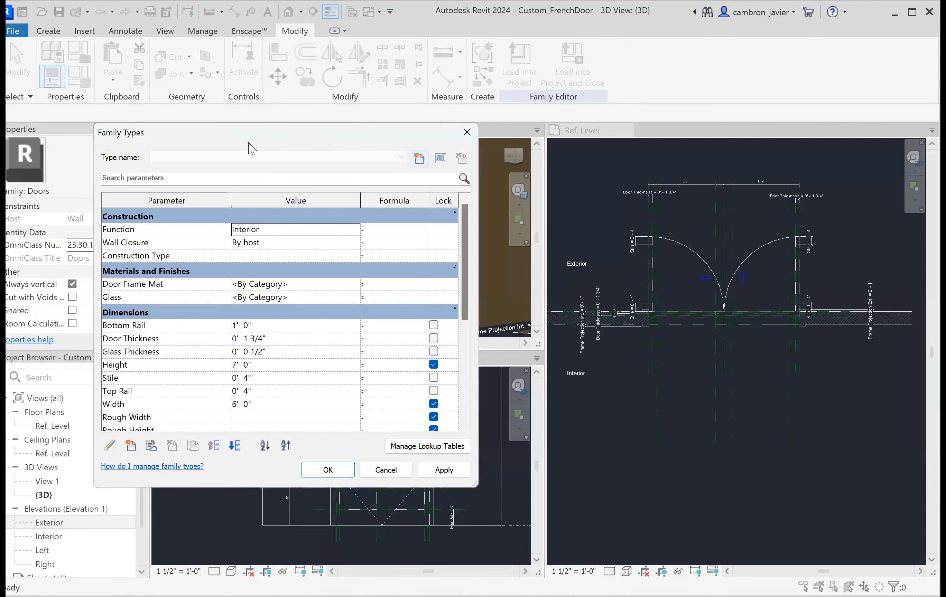
{"action": "left_click_drag", "start_coordinate": [249, 144], "coordinate": [707, 82]}
{"action": "left_click", "coordinate": [754, 222]}
{"action": "left_click", "coordinate": [813, 222]}
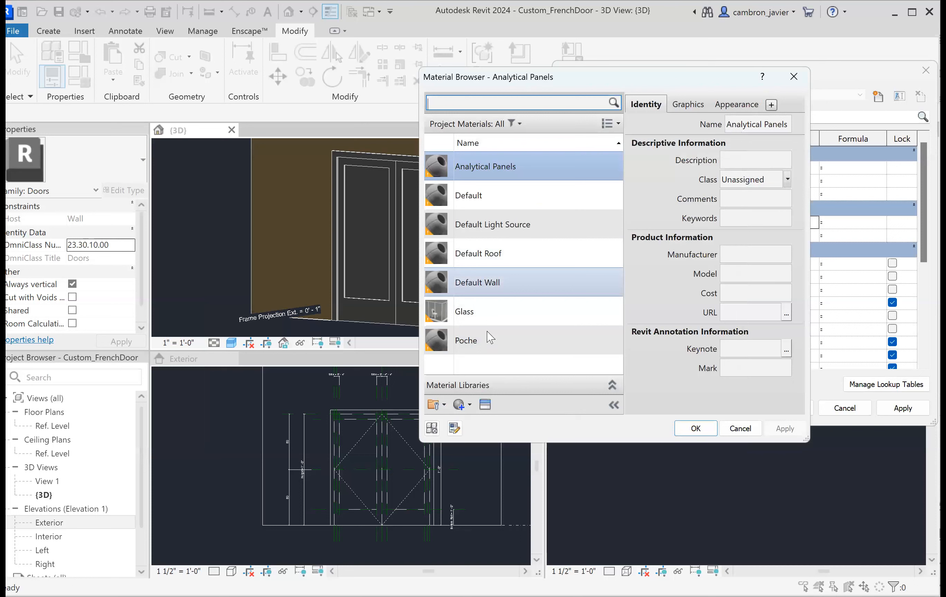
Expand the material libraries in the enlarged Material Browser and open the AEC Materials library
{"action": "left_click", "coordinate": [612, 386]}
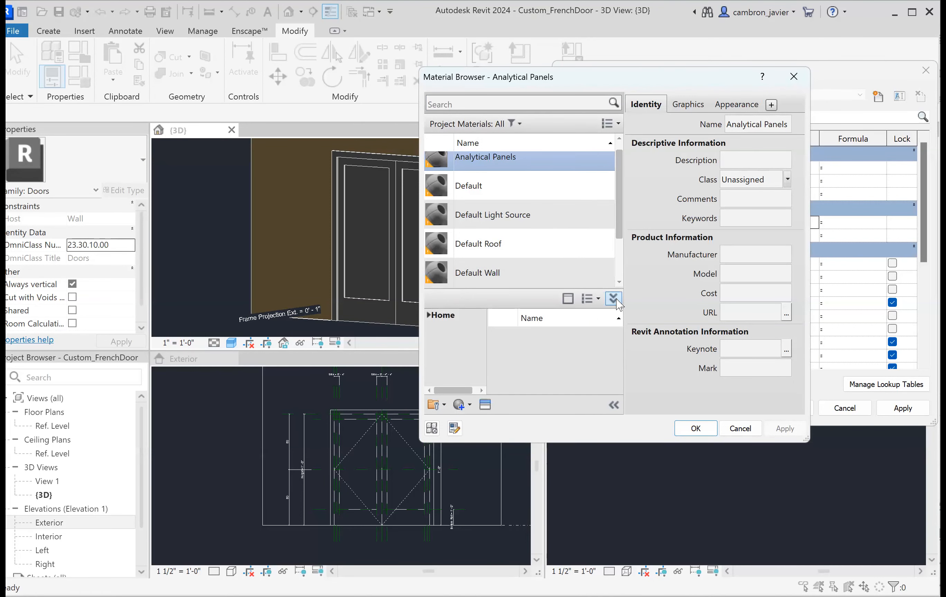
{"action": "left_click_drag", "start_coordinate": [626, 443], "coordinate": [626, 549]}
{"action": "left_click", "coordinate": [444, 316]}
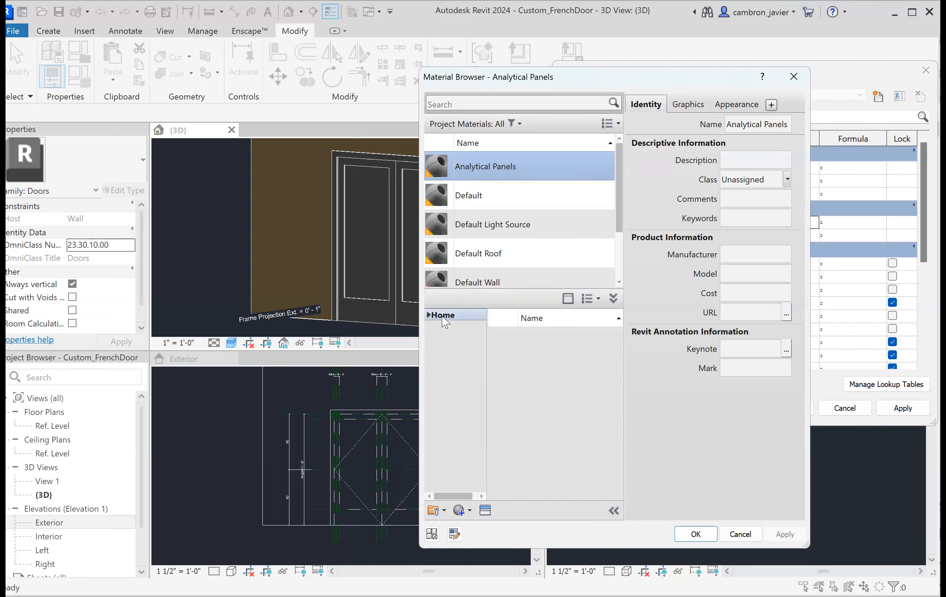
{"action": "left_click", "coordinate": [544, 383]}
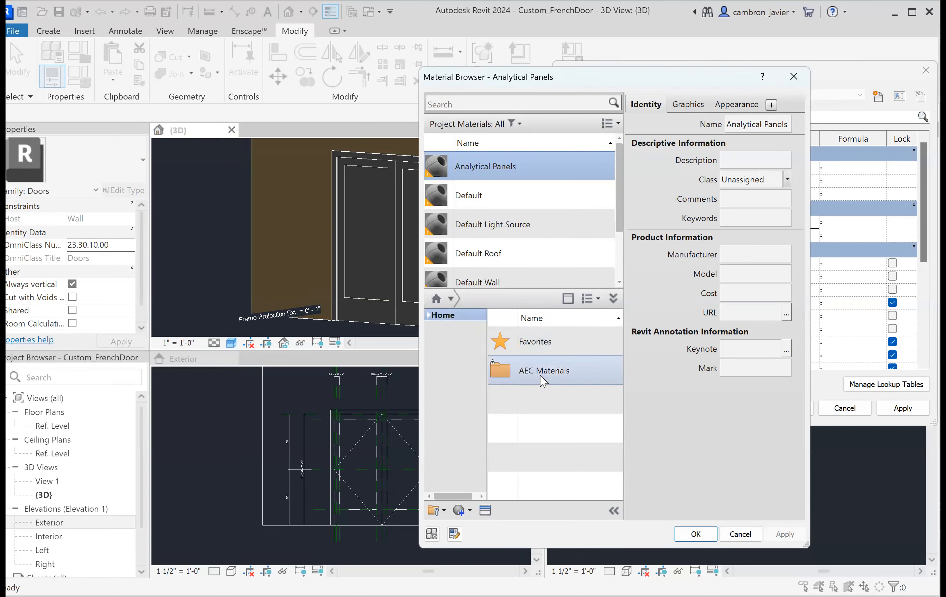
{"action": "double_click", "coordinate": [540, 377]}
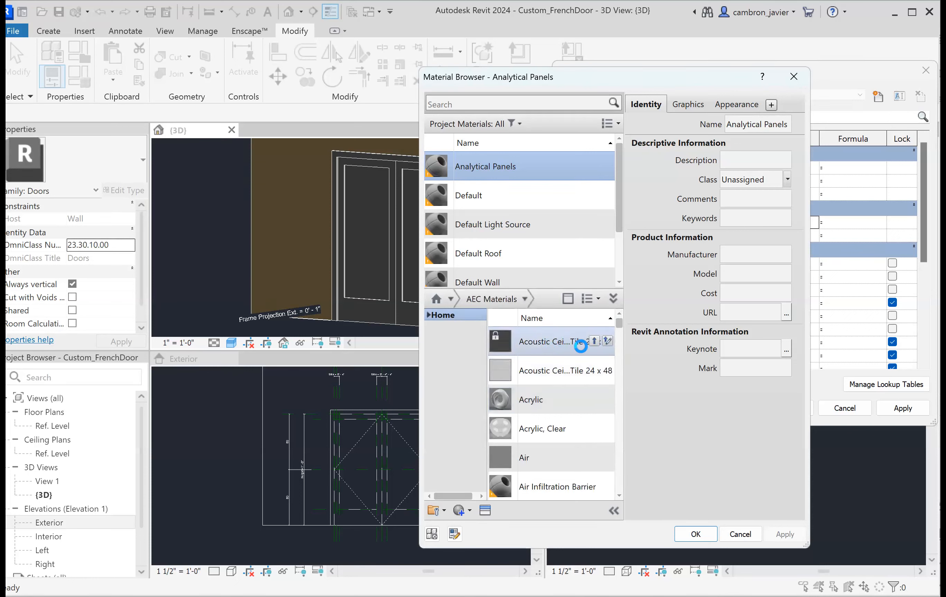
Add Maple from the AEC Materials library to the project materials and assign it to the Door Frame Mat parameter
{"action": "scroll", "coordinate": [528, 352], "scroll_direction": "down", "scroll_amount": 3}
{"action": "scroll", "coordinate": [544, 358], "scroll_direction": "up", "scroll_amount": 3}
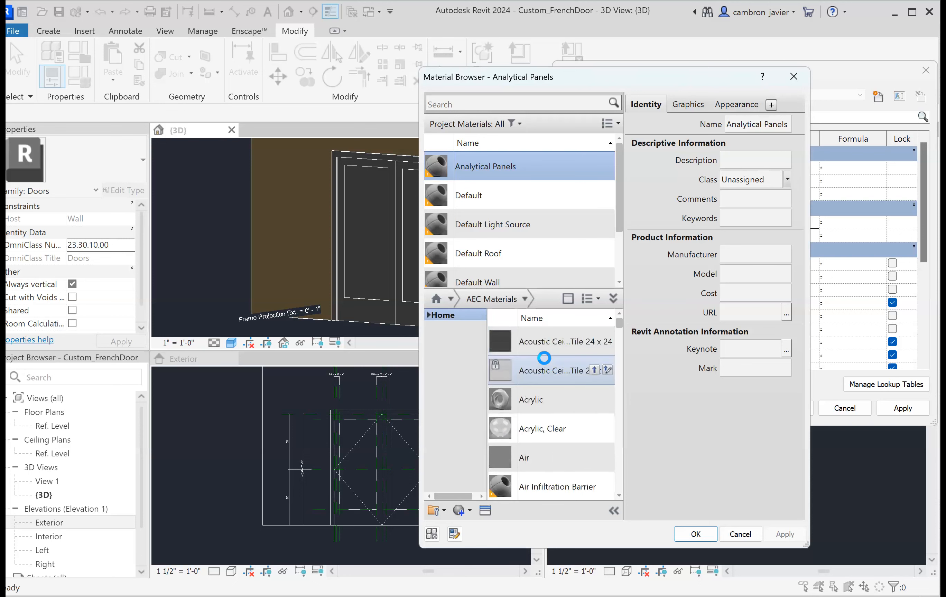
{"action": "scroll", "coordinate": [544, 358], "scroll_direction": "down", "scroll_amount": 15}
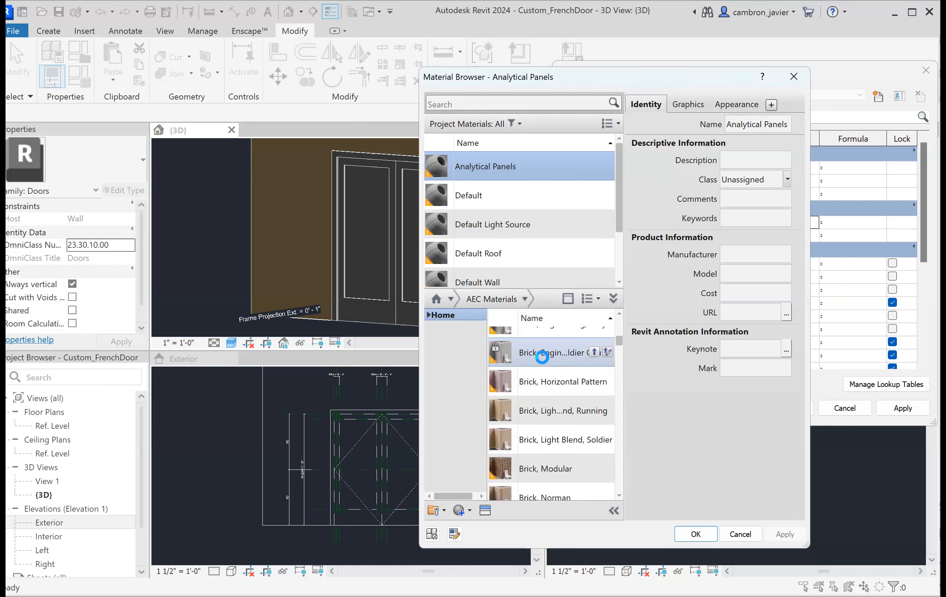
{"action": "scroll", "coordinate": [542, 362], "scroll_direction": "down", "scroll_amount": 15}
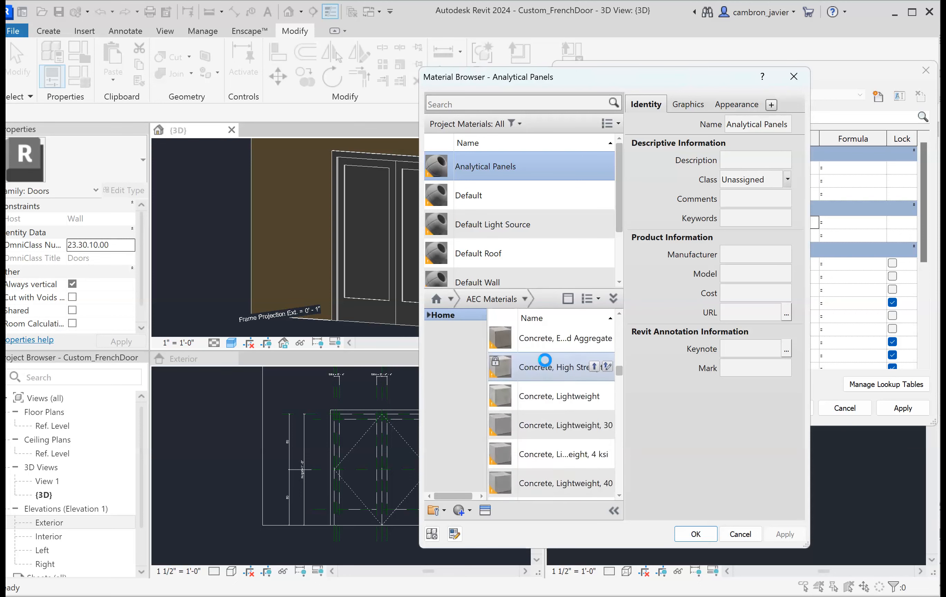
{"action": "scroll", "coordinate": [545, 360], "scroll_direction": "down", "scroll_amount": 15}
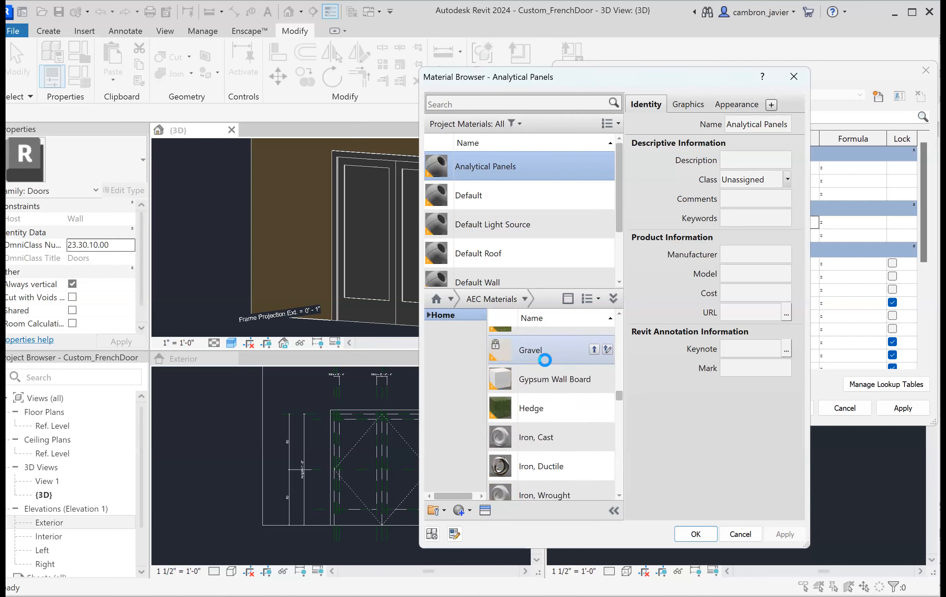
{"action": "scroll", "coordinate": [544, 360], "scroll_direction": "down", "scroll_amount": 15}
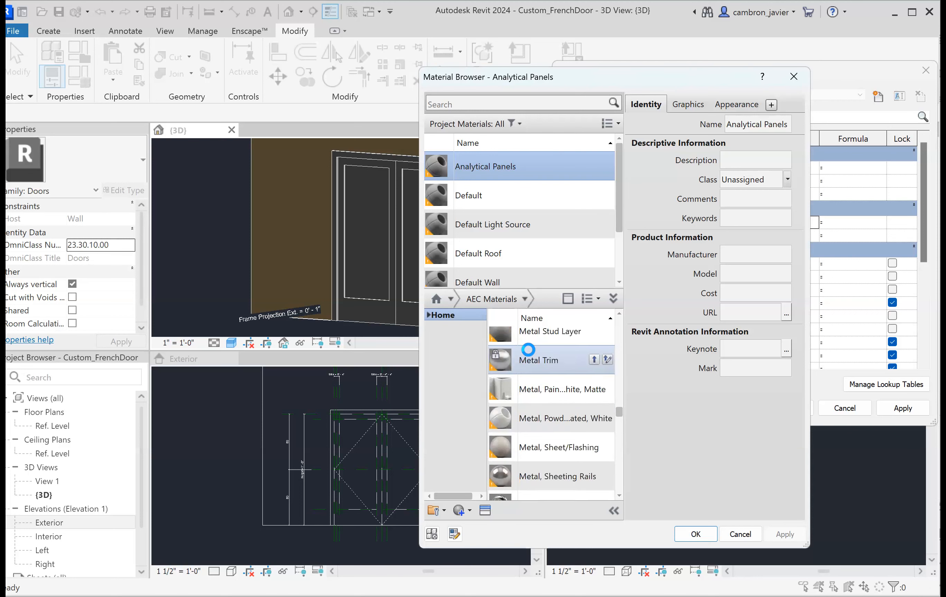
{"action": "scroll", "coordinate": [534, 404], "scroll_direction": "up", "scroll_amount": 12}
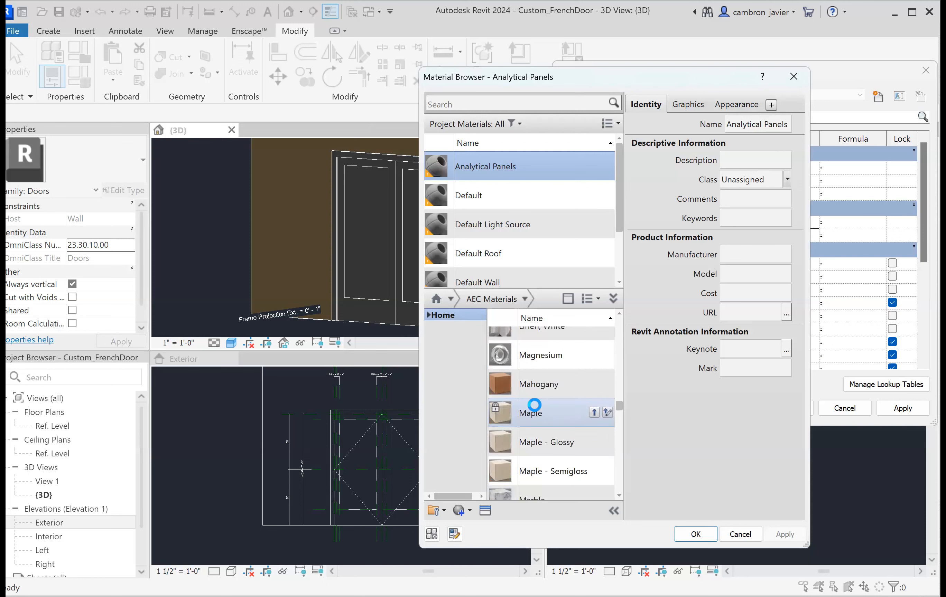
{"action": "scroll", "coordinate": [541, 391], "scroll_direction": "up", "scroll_amount": 1}
{"action": "scroll", "coordinate": [551, 389], "scroll_direction": "up", "scroll_amount": 1}
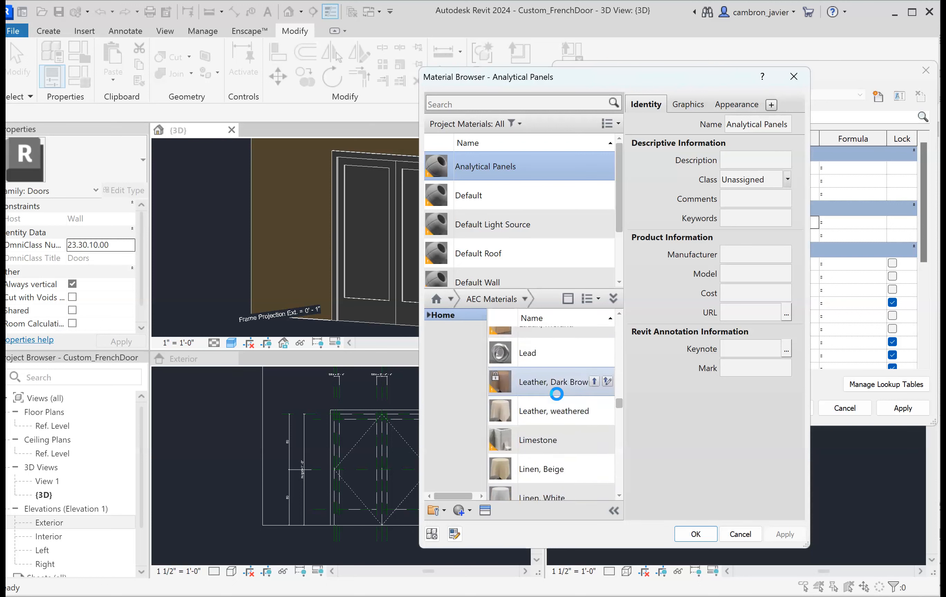
{"action": "scroll", "coordinate": [556, 394], "scroll_direction": "down", "scroll_amount": 5}
{"action": "scroll", "coordinate": [556, 397], "scroll_direction": "up", "scroll_amount": 1}
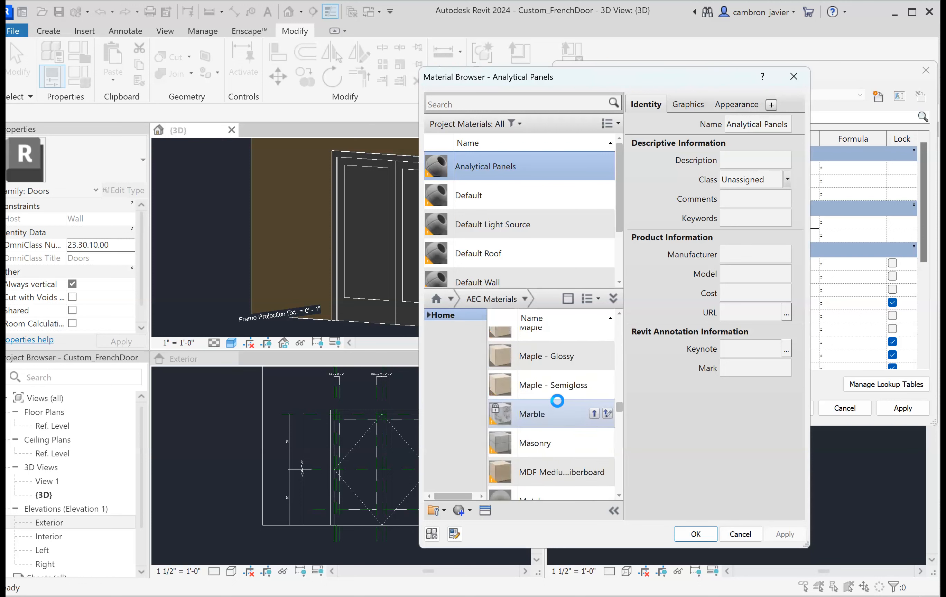
{"action": "scroll", "coordinate": [556, 401], "scroll_direction": "up", "scroll_amount": 3}
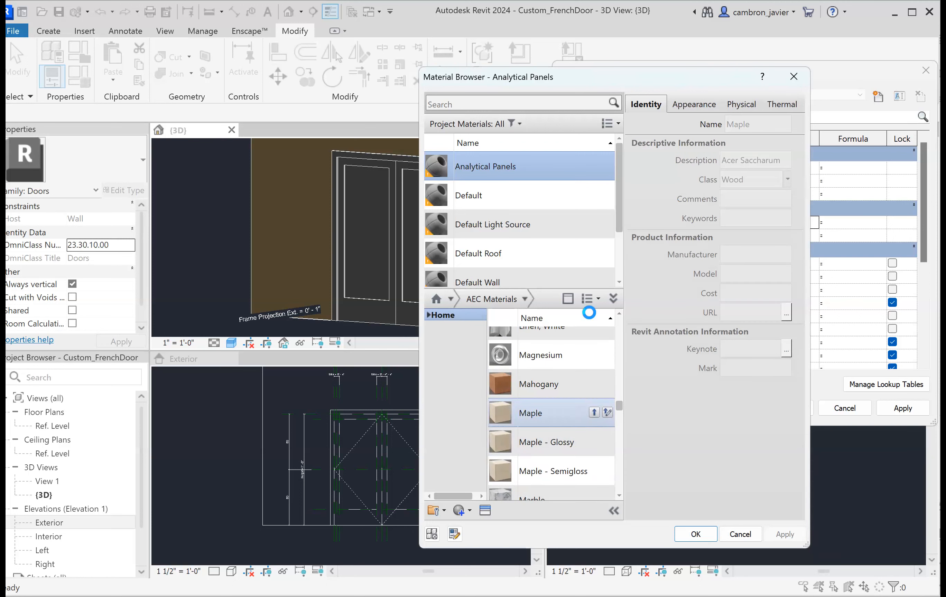
{"action": "mouse_move", "coordinate": [596, 434]}
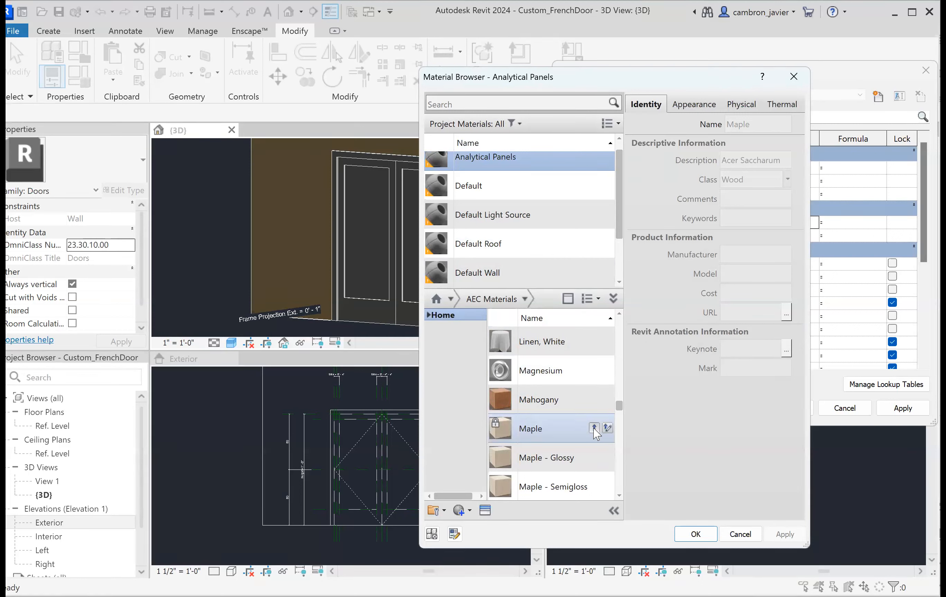
{"action": "left_click", "coordinate": [594, 428]}
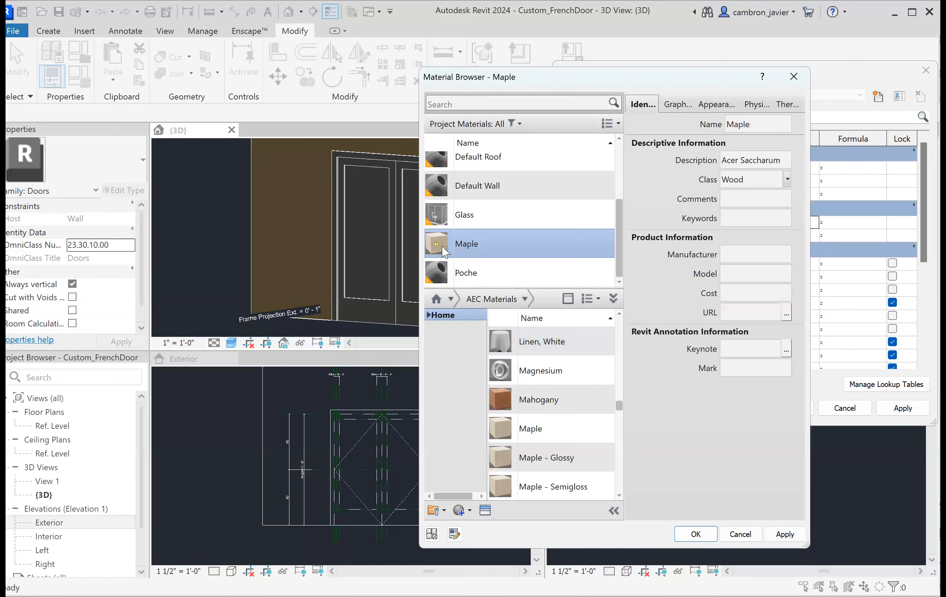
{"action": "left_click", "coordinate": [785, 533]}
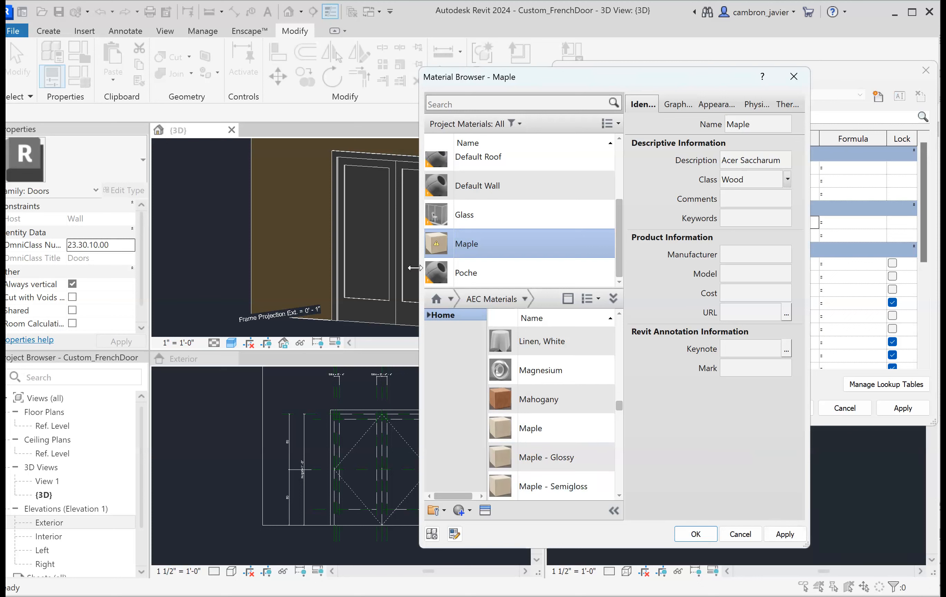
{"action": "left_click", "coordinate": [785, 533]}
{"action": "left_click", "coordinate": [695, 534]}
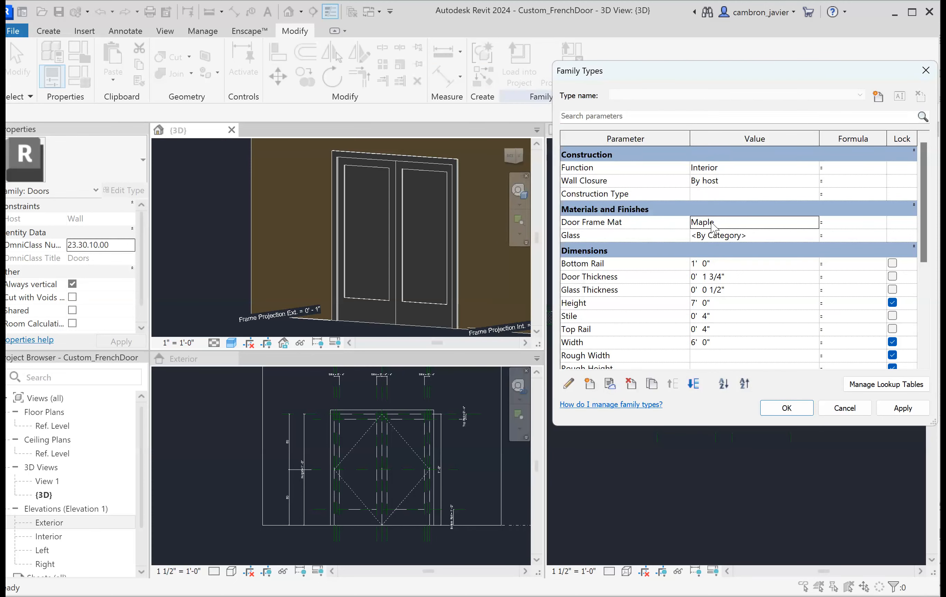
Assign the Glass project material to the Glass parameter and apply the family type changes
{"action": "left_click", "coordinate": [731, 236]}
{"action": "left_click", "coordinate": [814, 235]}
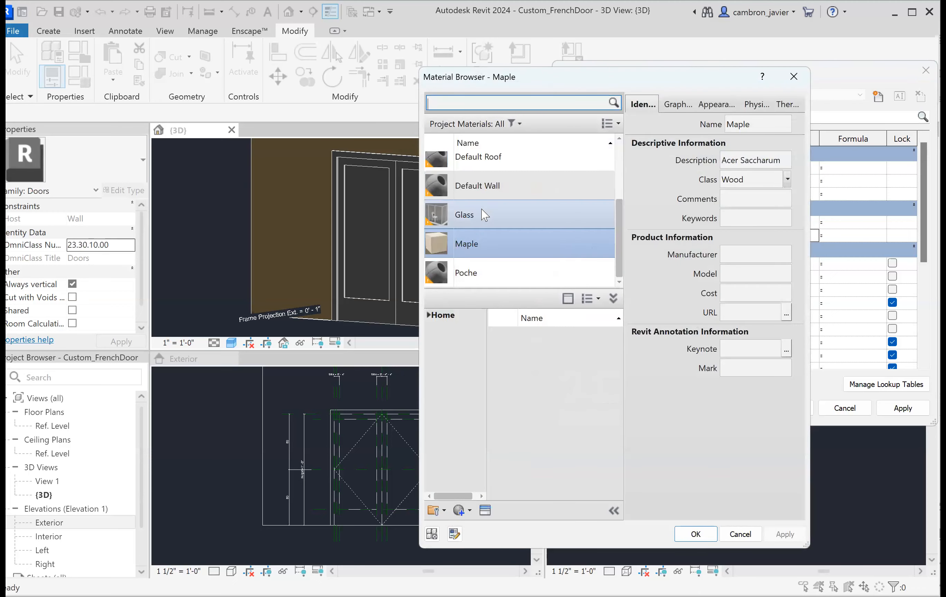
{"action": "left_click", "coordinate": [497, 225]}
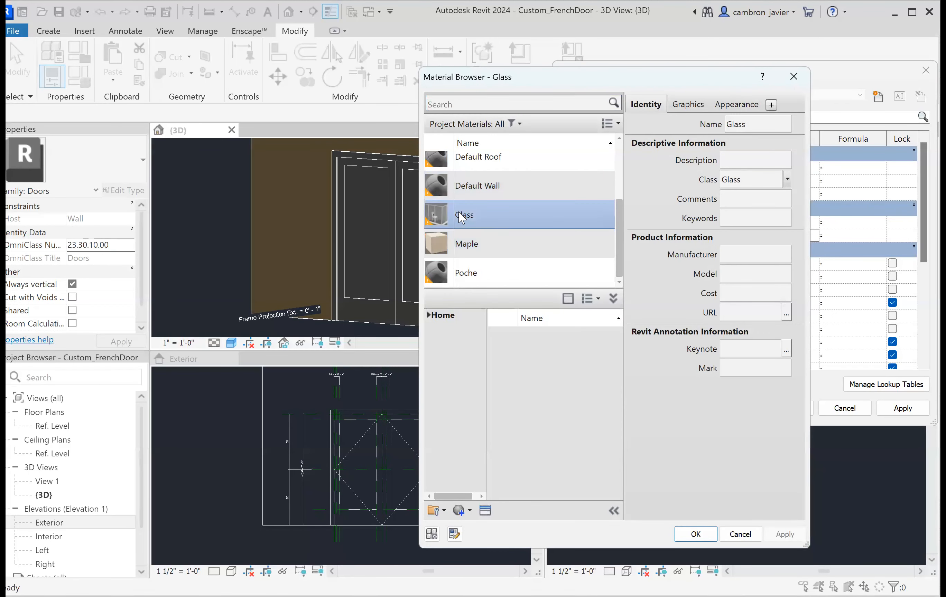
{"action": "left_click", "coordinate": [695, 534]}
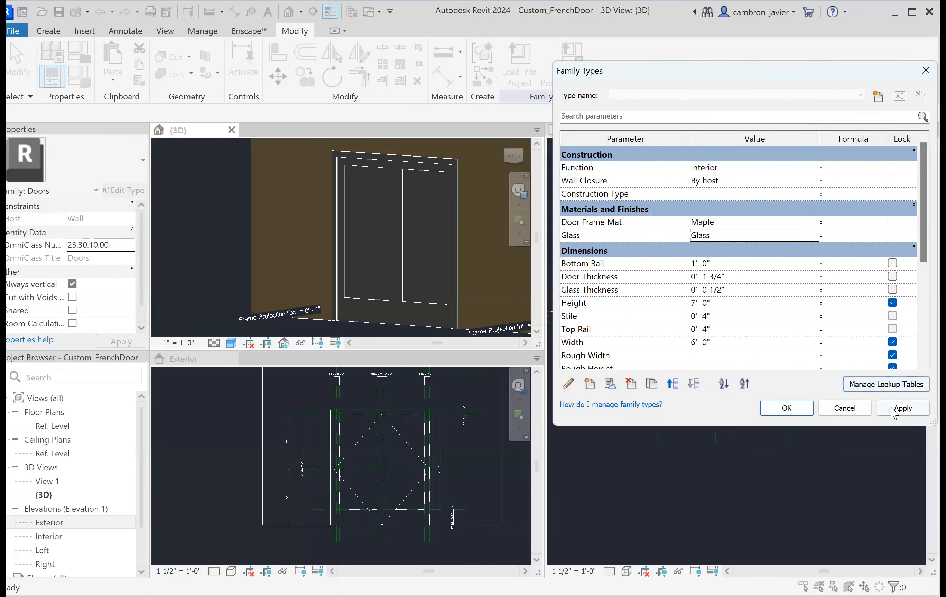
{"action": "left_click", "coordinate": [894, 413]}
{"action": "left_click", "coordinate": [796, 411]}
Change the 3D view's visual style to display the rendered appearance of the door materials
{"action": "scroll", "coordinate": [264, 263], "scroll_direction": "down", "scroll_amount": 3}
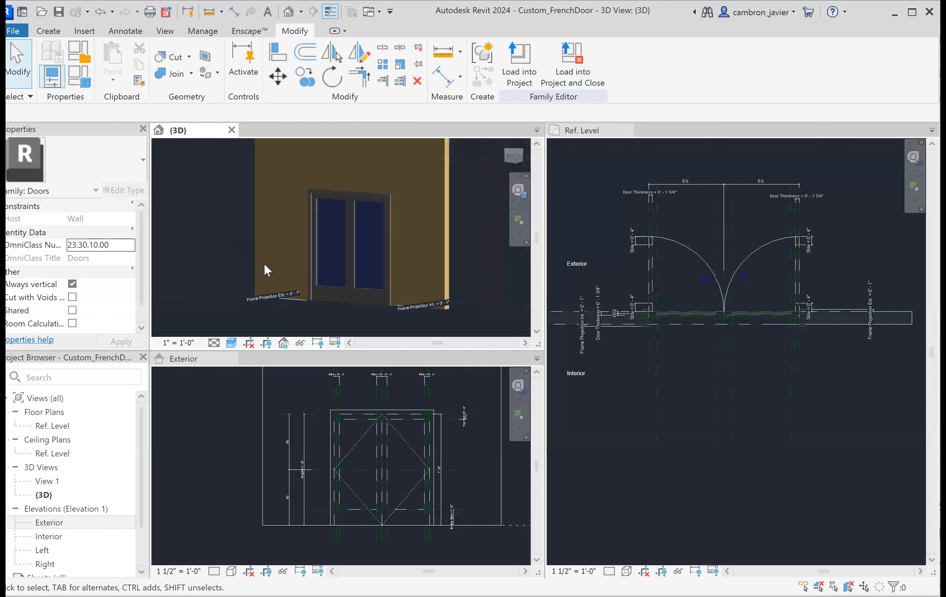
{"action": "scroll", "coordinate": [321, 221], "scroll_direction": "up", "scroll_amount": 2}
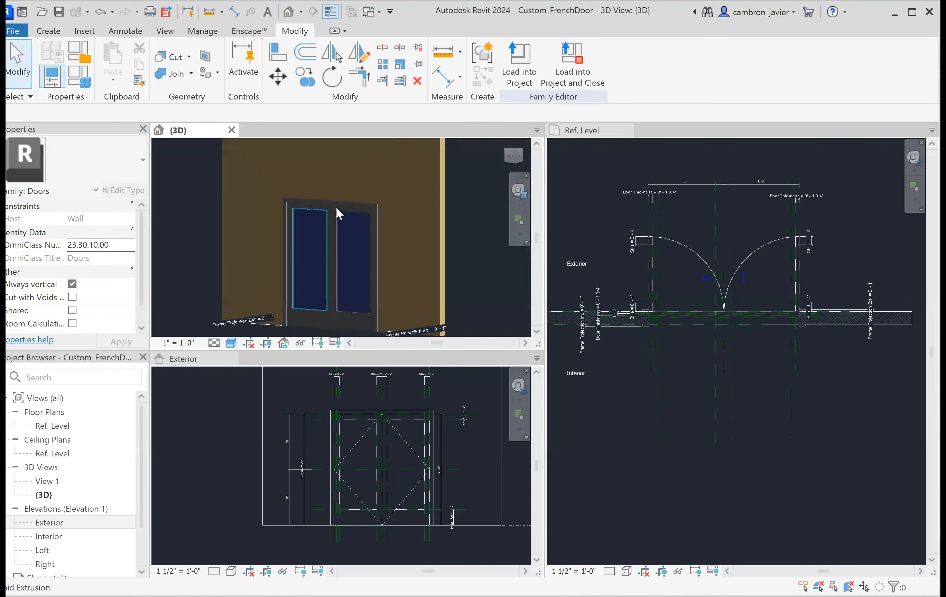
{"action": "scroll", "coordinate": [310, 323], "scroll_direction": "up", "scroll_amount": 2}
{"action": "scroll", "coordinate": [350, 337], "scroll_direction": "up", "scroll_amount": 2}
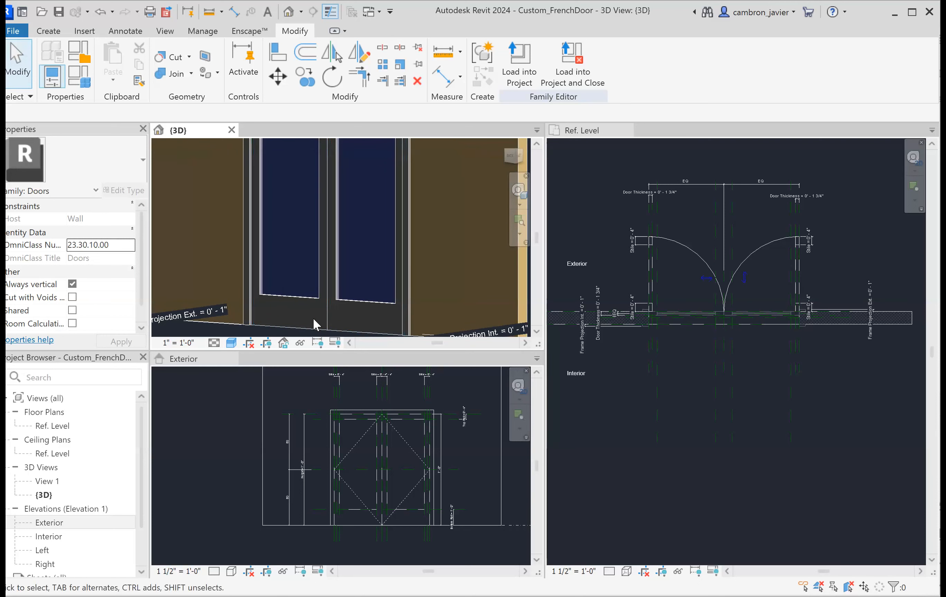
{"action": "scroll", "coordinate": [292, 315], "scroll_direction": "down", "scroll_amount": 4}
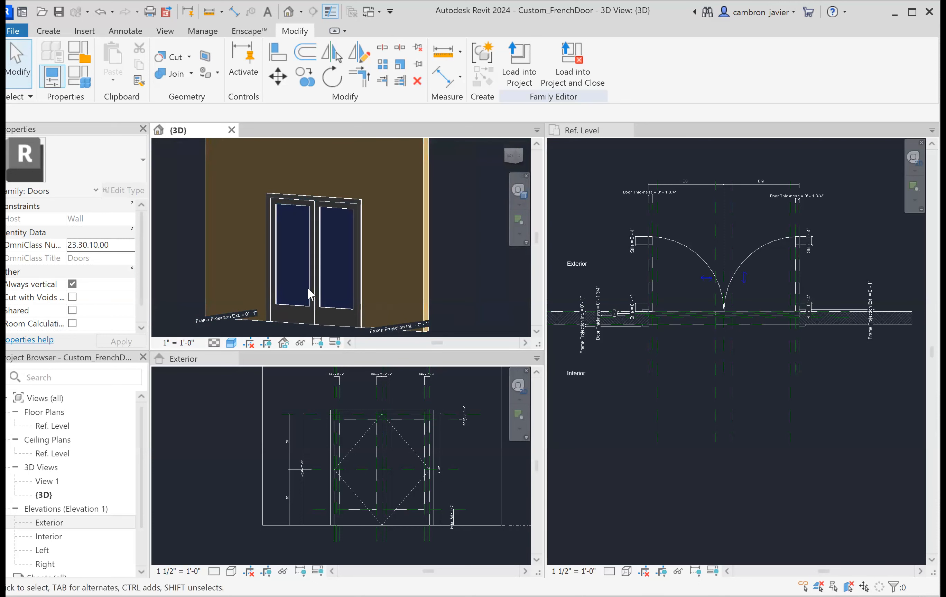
{"action": "left_click", "coordinate": [232, 345]}
{"action": "left_click", "coordinate": [257, 328]}
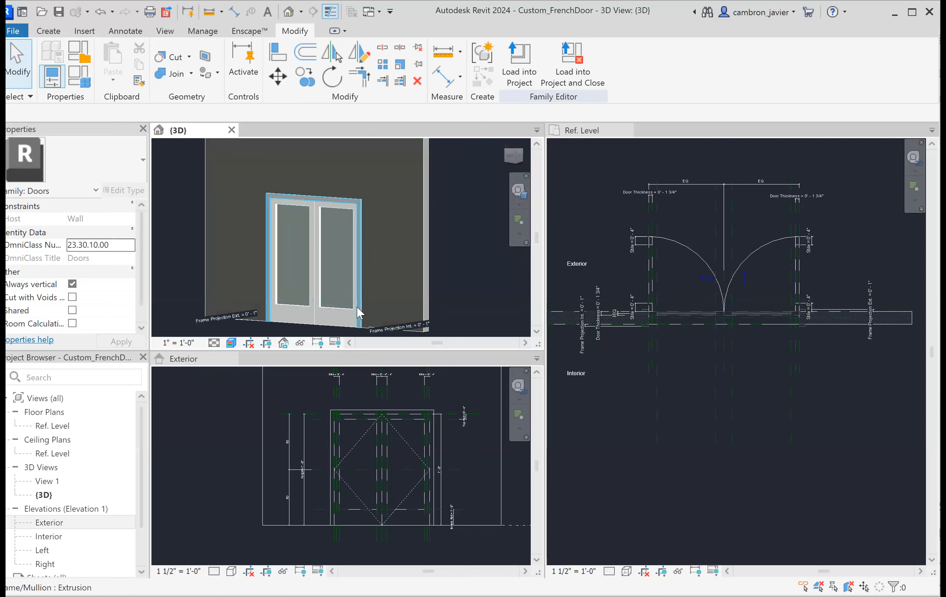
Examine the materials on the door frame, panels and glass from different angles in the 3D view
{"action": "middle_click_drag", "start_coordinate": [357, 308], "coordinate": [304, 211], "text": "shift"}
{"action": "scroll", "coordinate": [342, 317], "scroll_direction": "up", "scroll_amount": 5}
{"action": "scroll", "coordinate": [343, 302], "scroll_direction": "down", "scroll_amount": 4}
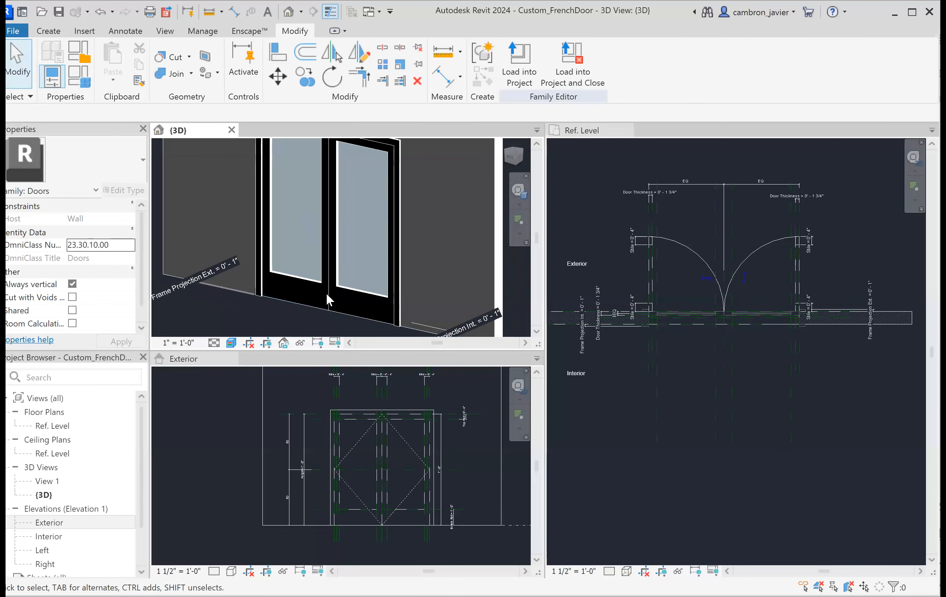
{"action": "scroll", "coordinate": [338, 305], "scroll_direction": "down", "scroll_amount": 3}
{"action": "mouse_move", "coordinate": [334, 305]}
{"action": "middle_mouse_down", "text": "shift"}
{"action": "mouse_move", "coordinate": [370, 304]}
{"action": "mouse_move", "coordinate": [346, 316]}
{"action": "middle_mouse_up", "text": "shift"}
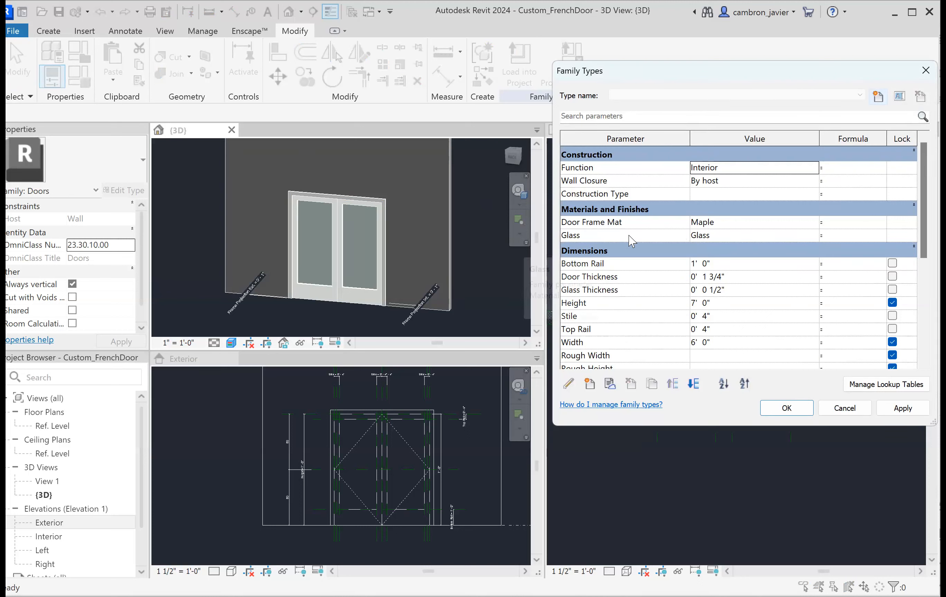
Confirm the family types with the Maple frame and Glass materials, and save the door family
{"action": "left_click", "coordinate": [903, 408]}
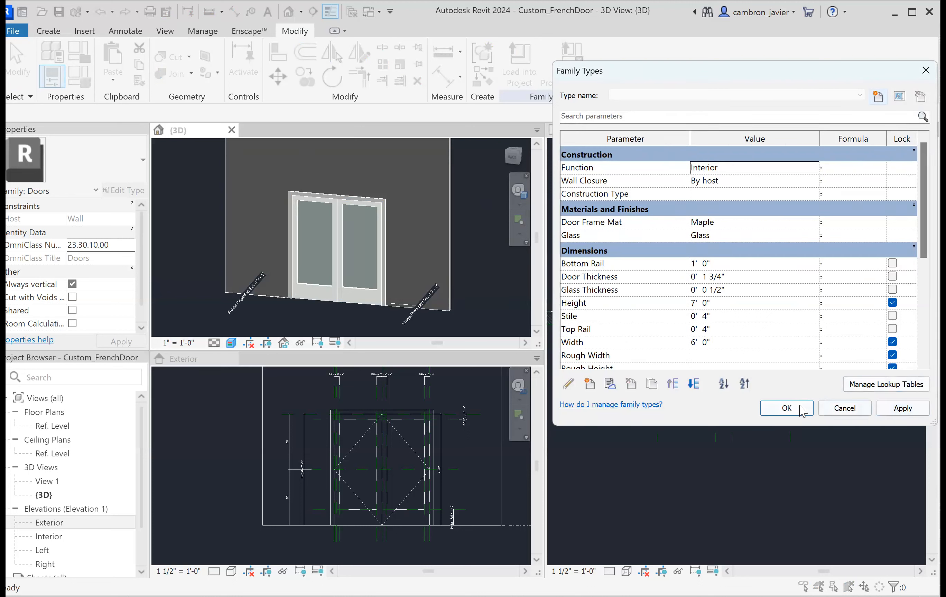
{"action": "left_click", "coordinate": [786, 408]}
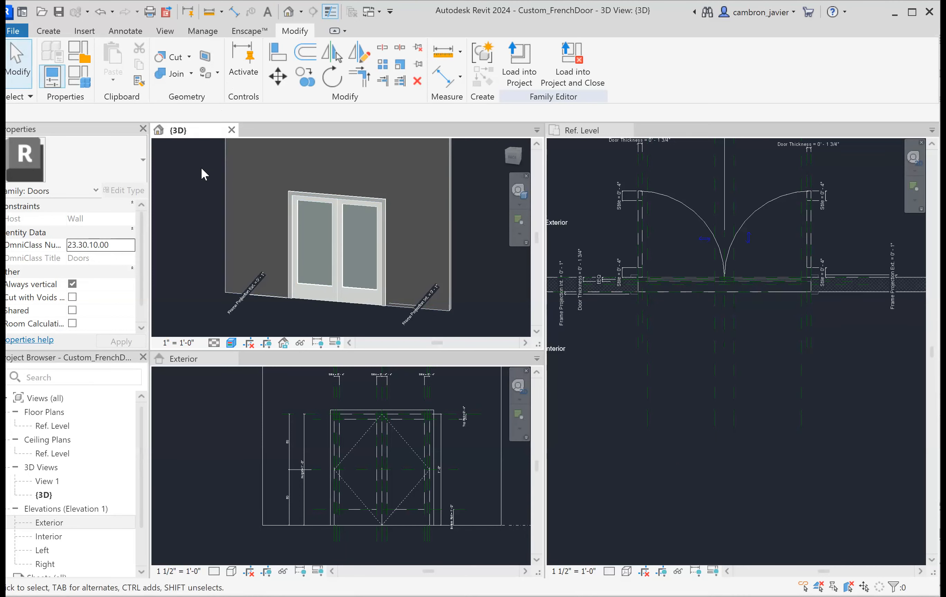
{"action": "left_click", "coordinate": [58, 12]}
Create a new project from the Residential-Default.rte template and enlarge its First Floor plan window
{"action": "left_click", "coordinate": [15, 31]}
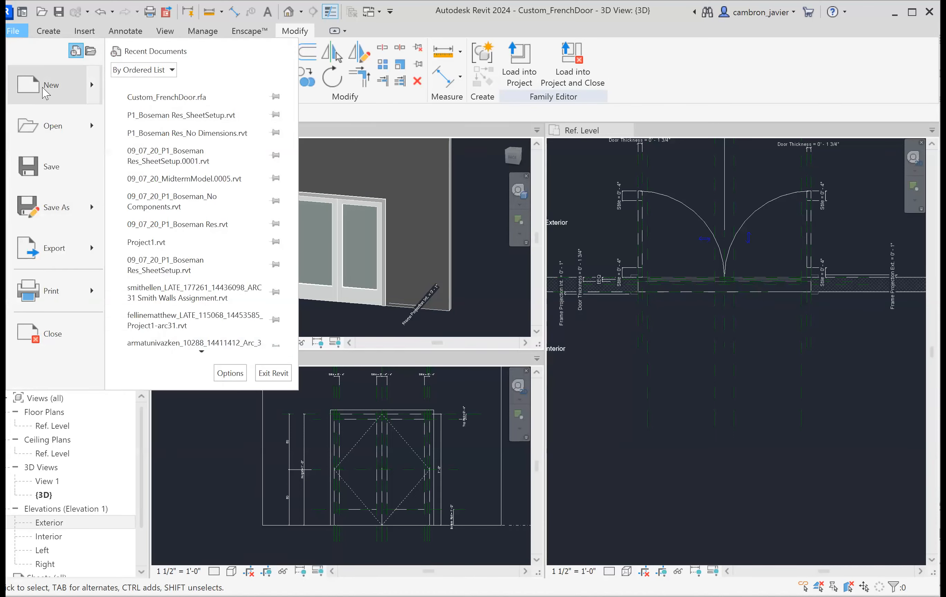
{"action": "key", "text": "ctrl+n"}
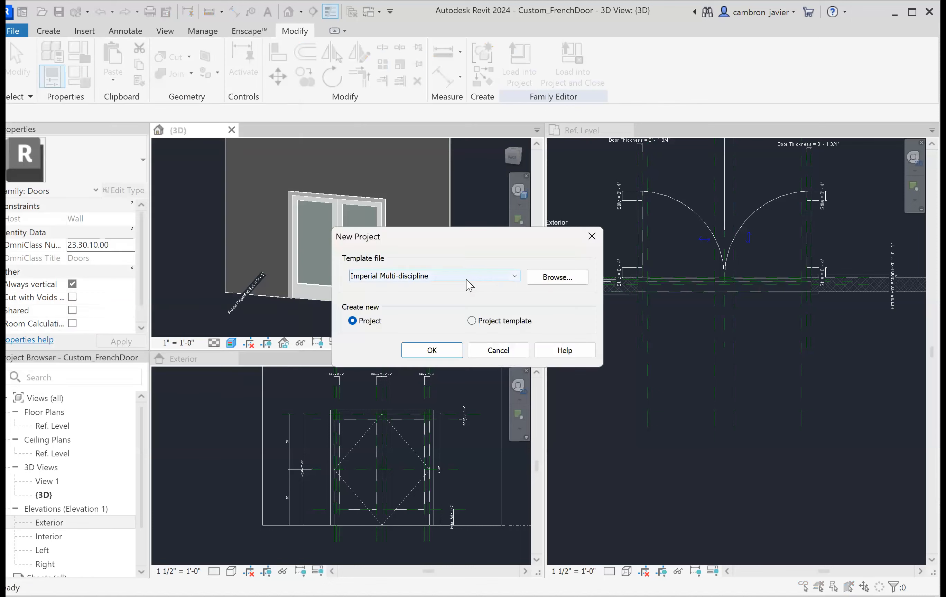
{"action": "left_click", "coordinate": [556, 277]}
{"action": "left_click", "coordinate": [356, 330]}
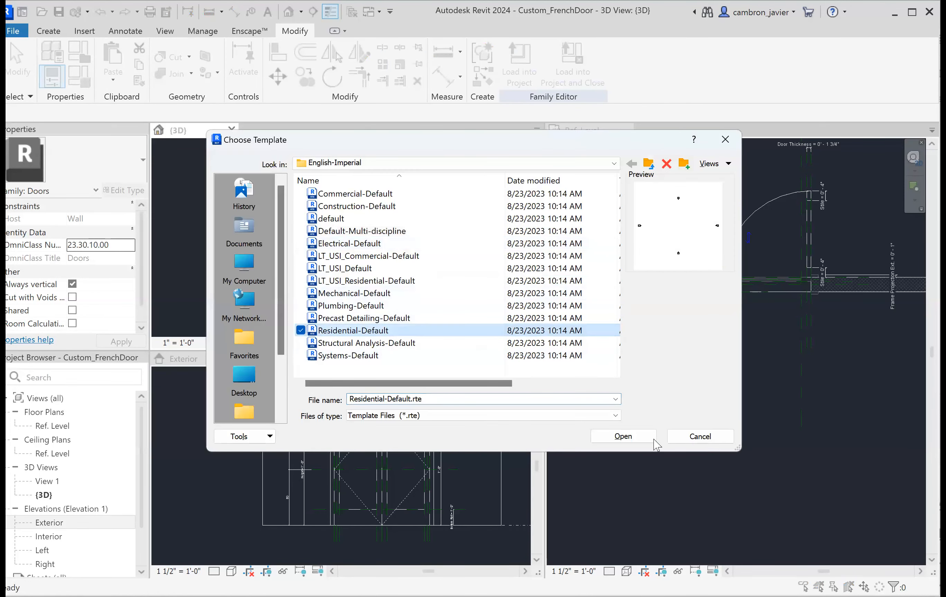
{"action": "left_click", "coordinate": [634, 437]}
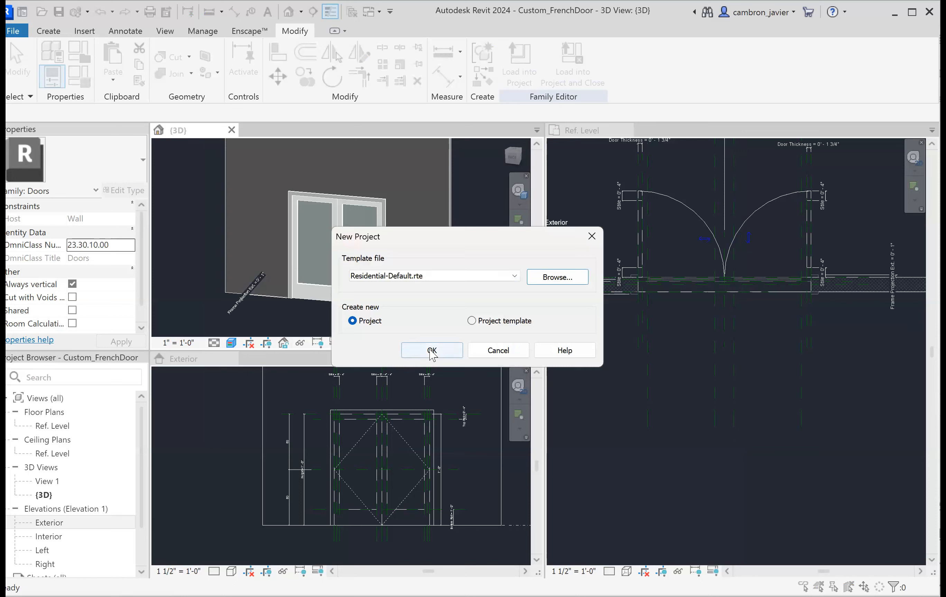
{"action": "left_click", "coordinate": [432, 351]}
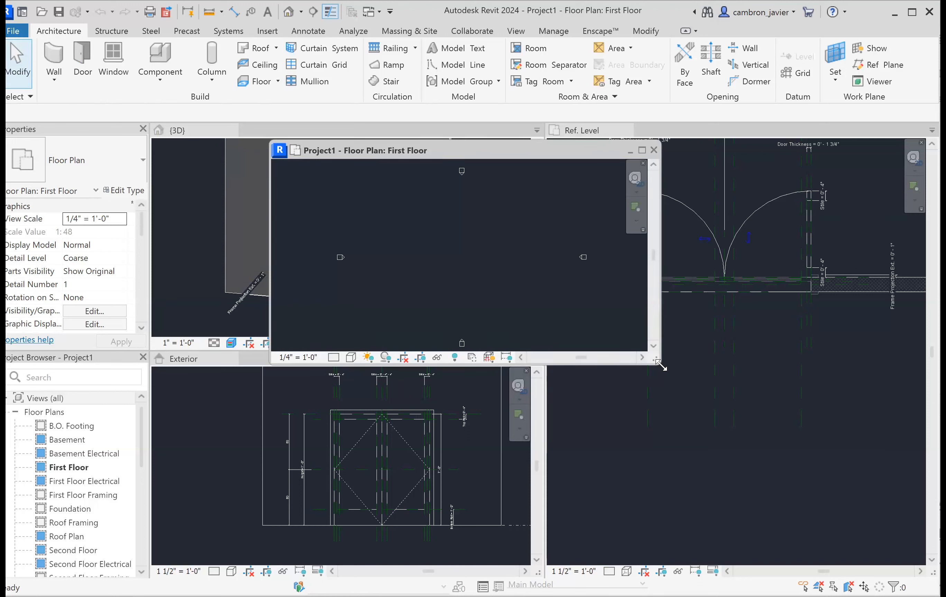
{"action": "double_click", "coordinate": [630, 153]}
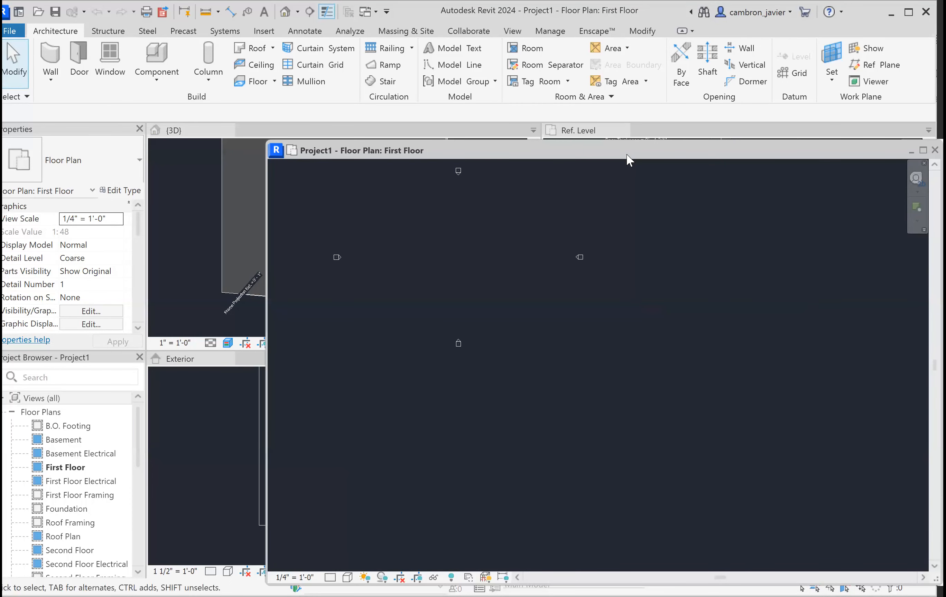
Reposition and widen the First Floor plan window so it fills the drawing area
{"action": "left_click_drag", "start_coordinate": [626, 153], "coordinate": [504, 151]}
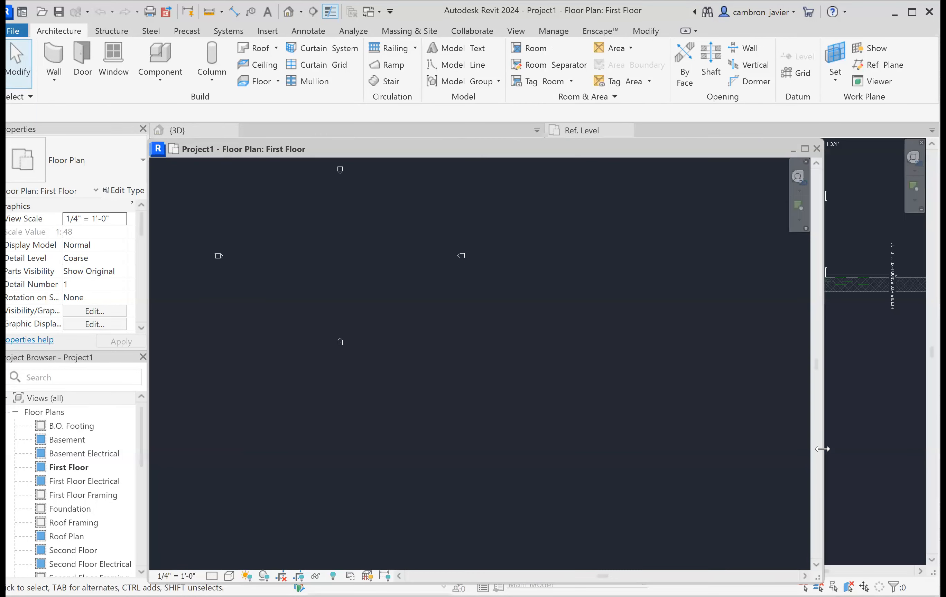
{"action": "scroll", "coordinate": [330, 260], "scroll_direction": "up", "scroll_amount": 3}
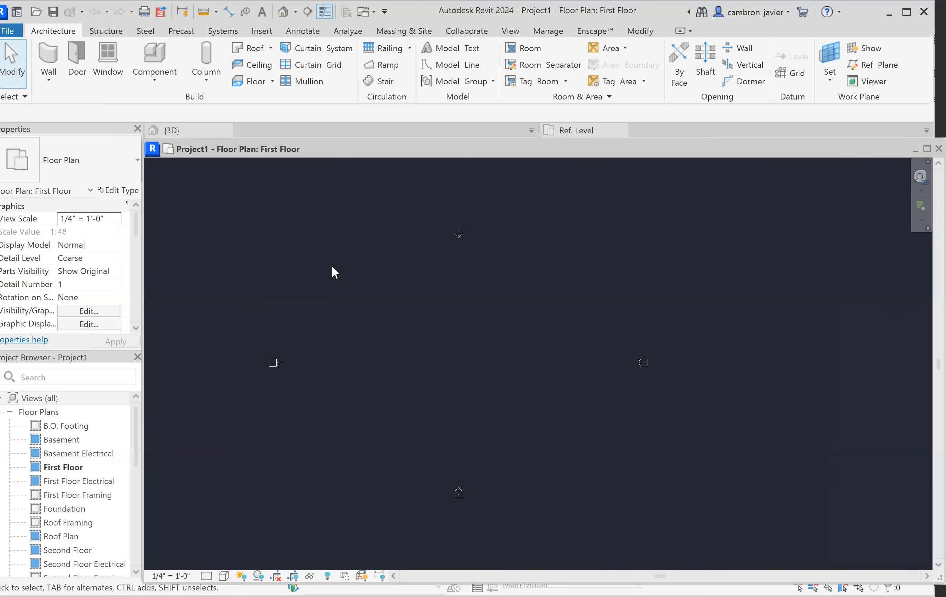
{"action": "scroll", "coordinate": [373, 296], "scroll_direction": "down", "scroll_amount": 2}
Draw a horizontal Exterior - Wood Siding on Wood Stud wall about 48' long between the elevation markers in the First Floor plan
{"action": "left_click", "coordinate": [51, 67]}
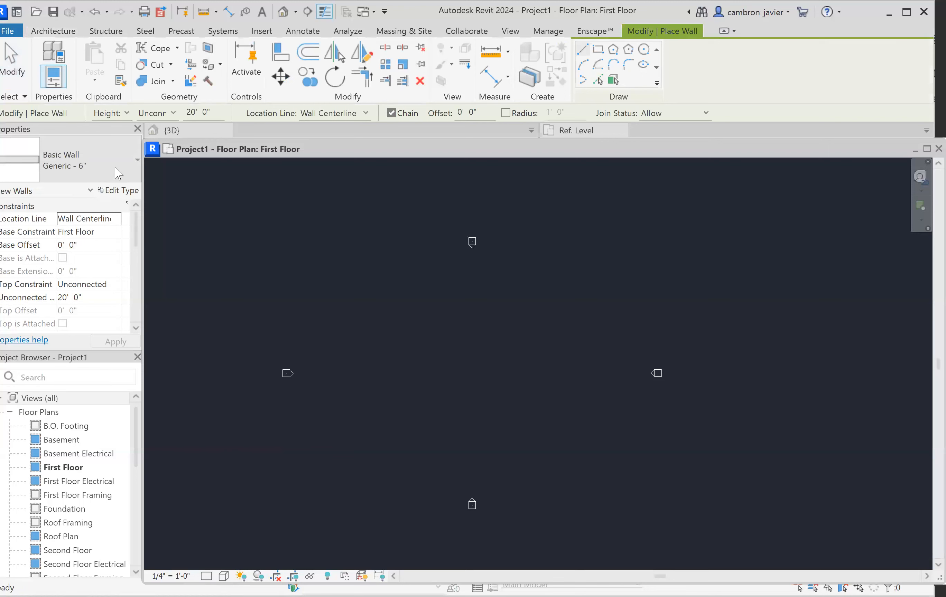
{"action": "left_click", "coordinate": [111, 176]}
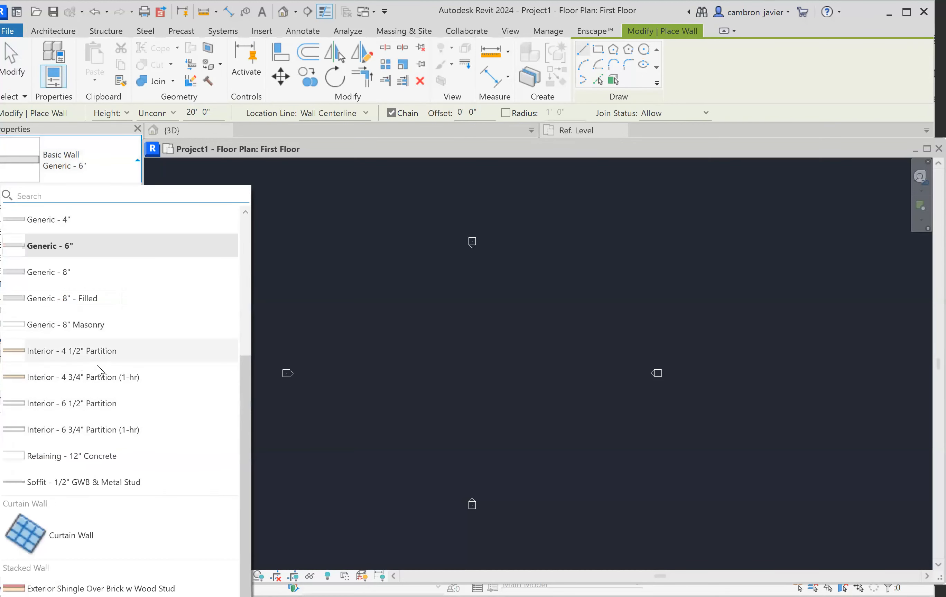
{"action": "scroll", "coordinate": [98, 341], "scroll_direction": "up", "scroll_amount": 3}
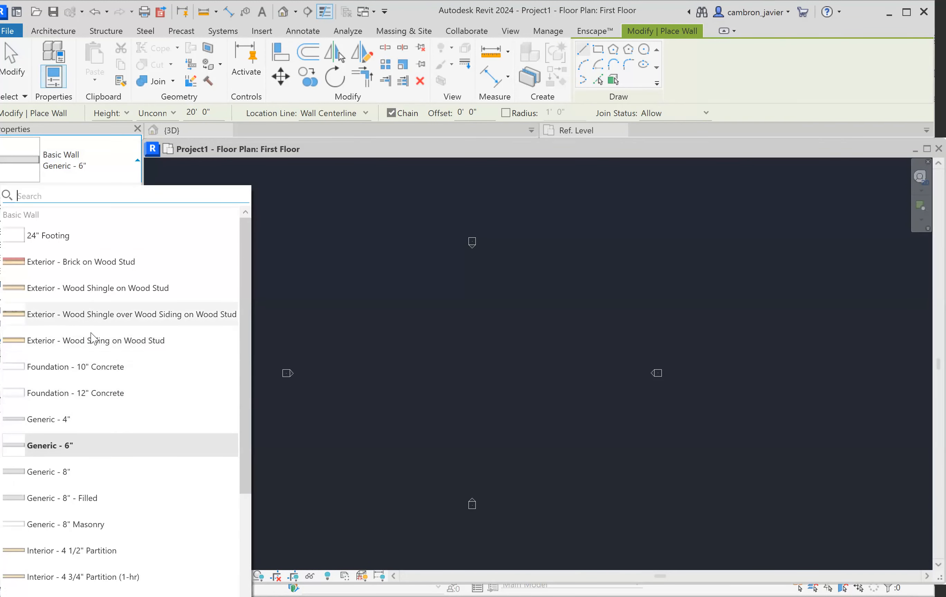
{"action": "left_click", "coordinate": [96, 345]}
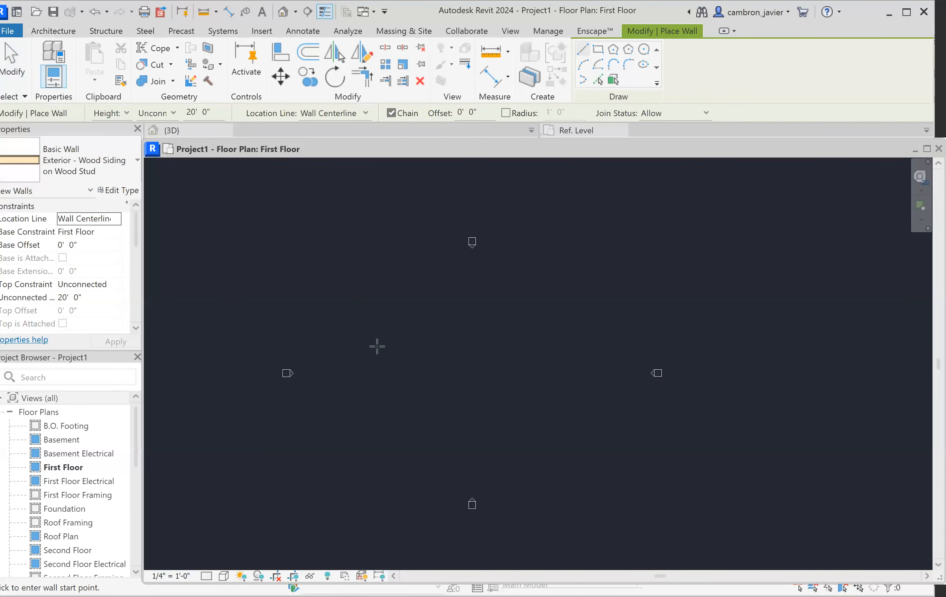
{"action": "left_click", "coordinate": [377, 347]}
{"action": "left_click", "coordinate": [548, 346]}
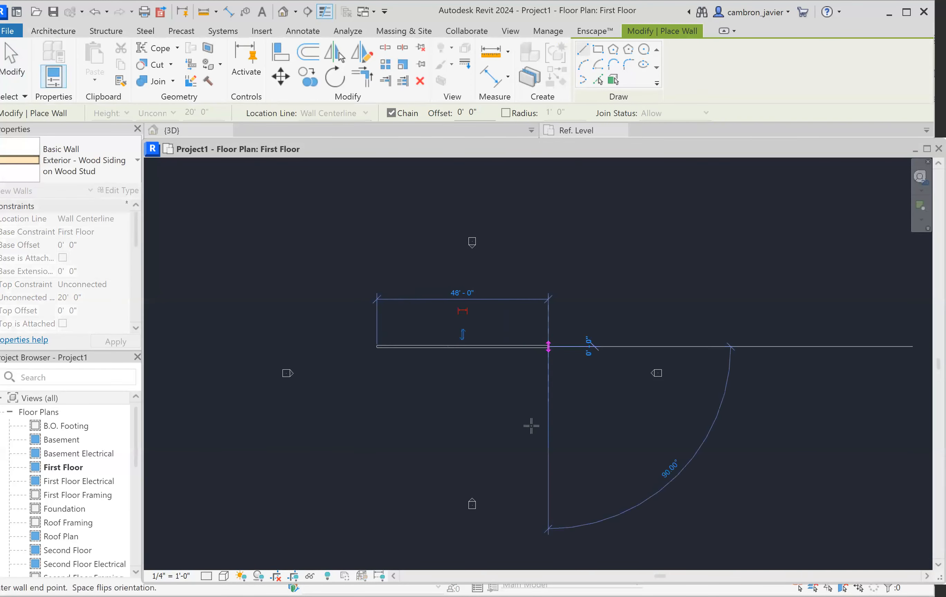
{"action": "key", "text": "Escape"}
{"action": "scroll", "coordinate": [429, 368], "scroll_direction": "up", "scroll_amount": 2}
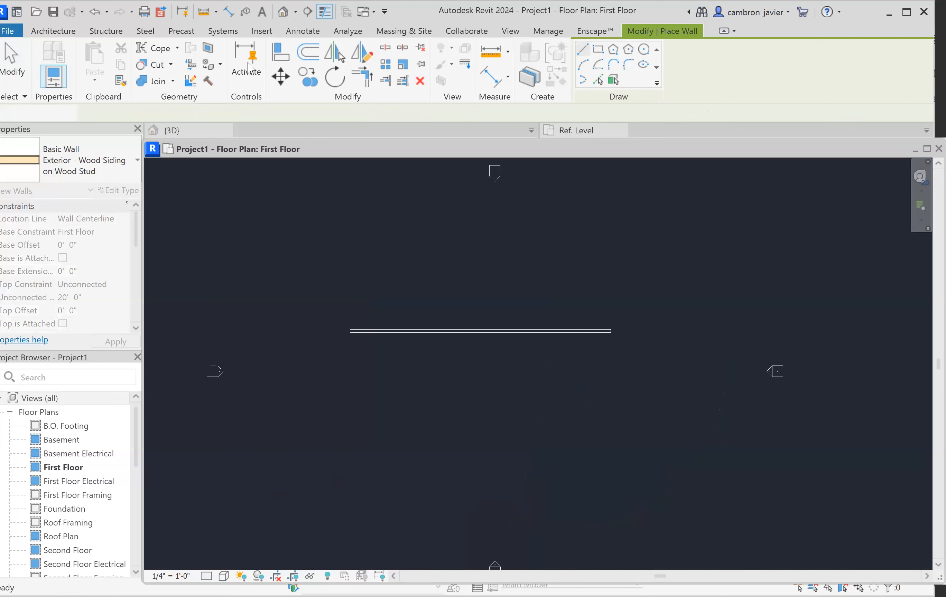
{"action": "key", "text": "Escape"}
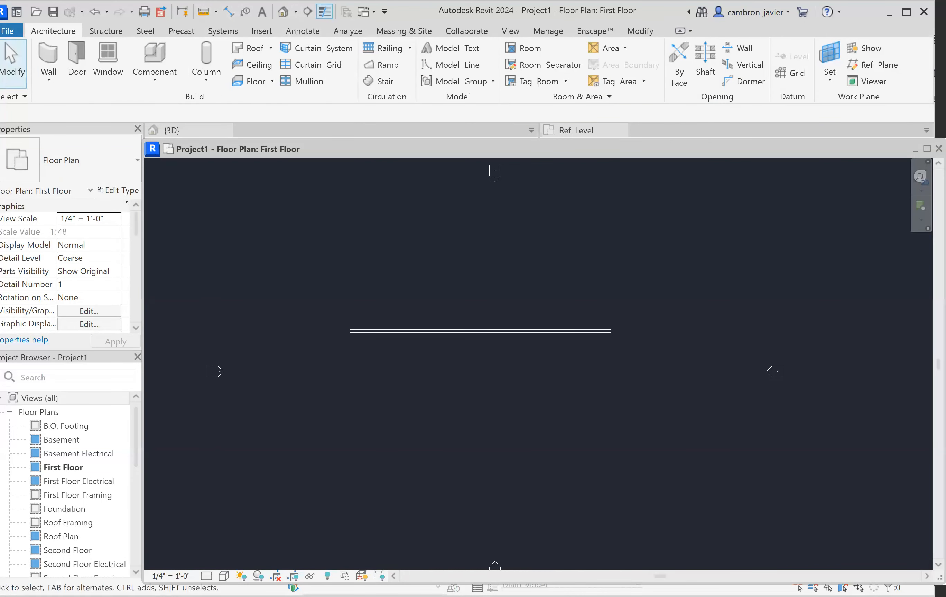
Set the First Floor plan's detail level to Fine and its visual style to Shaded
{"action": "left_click", "coordinate": [206, 576]}
{"action": "left_click", "coordinate": [223, 562]}
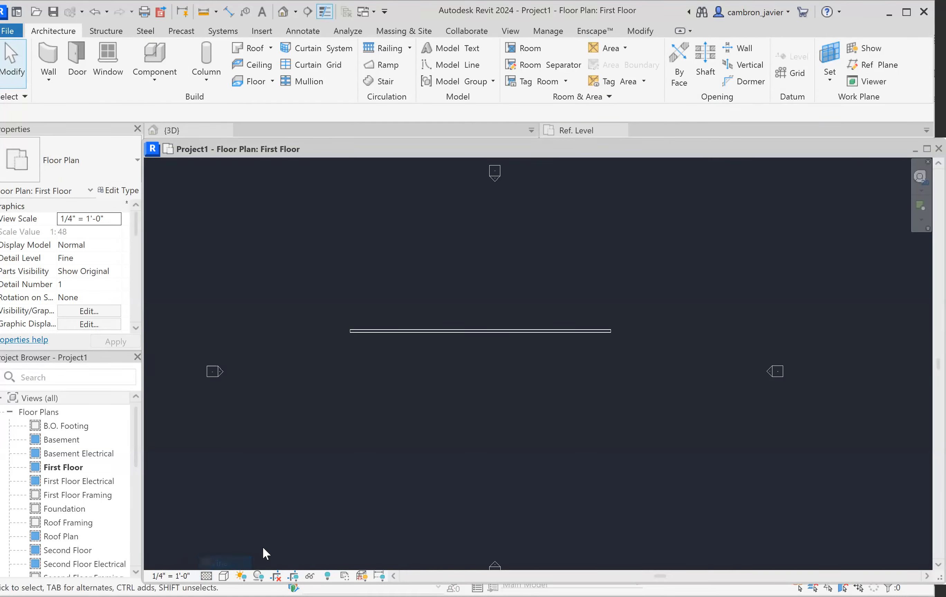
{"action": "left_click", "coordinate": [224, 576]}
{"action": "left_click", "coordinate": [245, 537]}
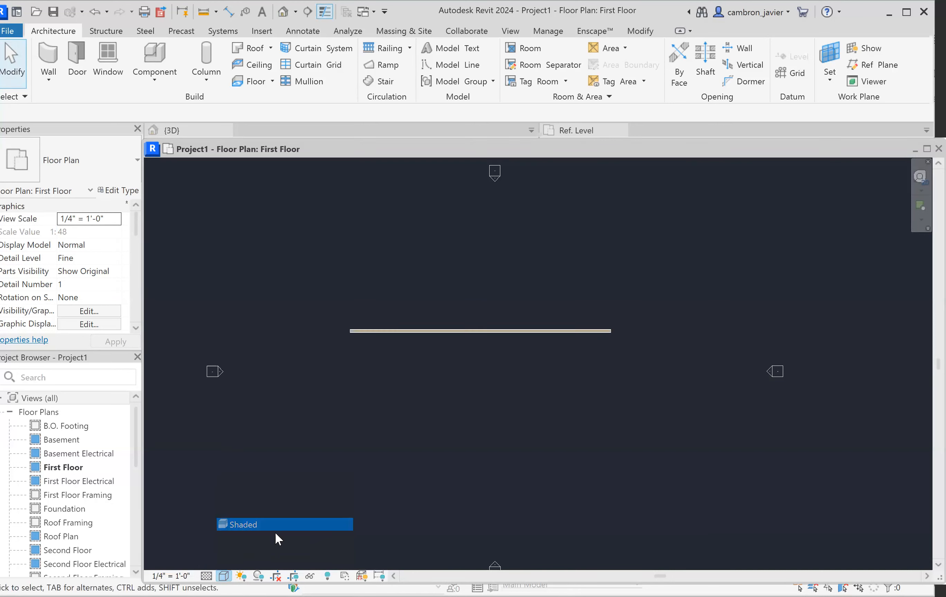
{"action": "scroll", "coordinate": [493, 325], "scroll_direction": "up", "scroll_amount": 4}
{"action": "scroll", "coordinate": [496, 393], "scroll_direction": "up", "scroll_amount": 4}
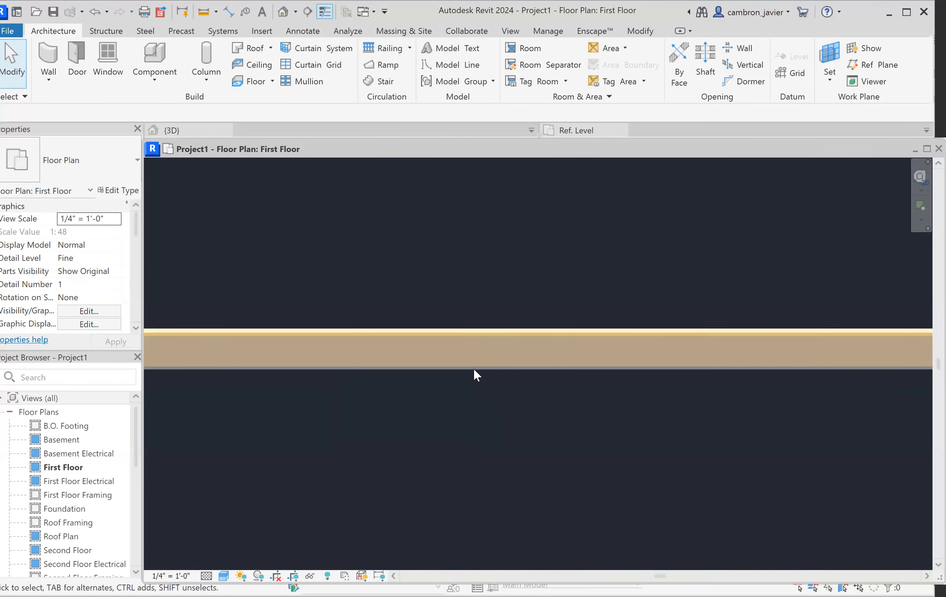
{"action": "scroll", "coordinate": [462, 377], "scroll_direction": "down", "scroll_amount": 2}
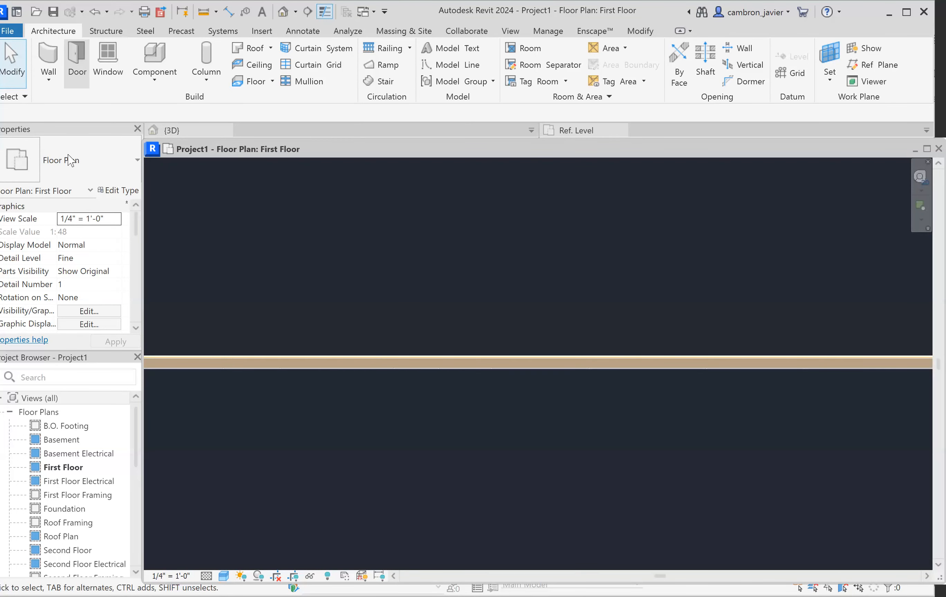
{"action": "left_click", "coordinate": [77, 63]}
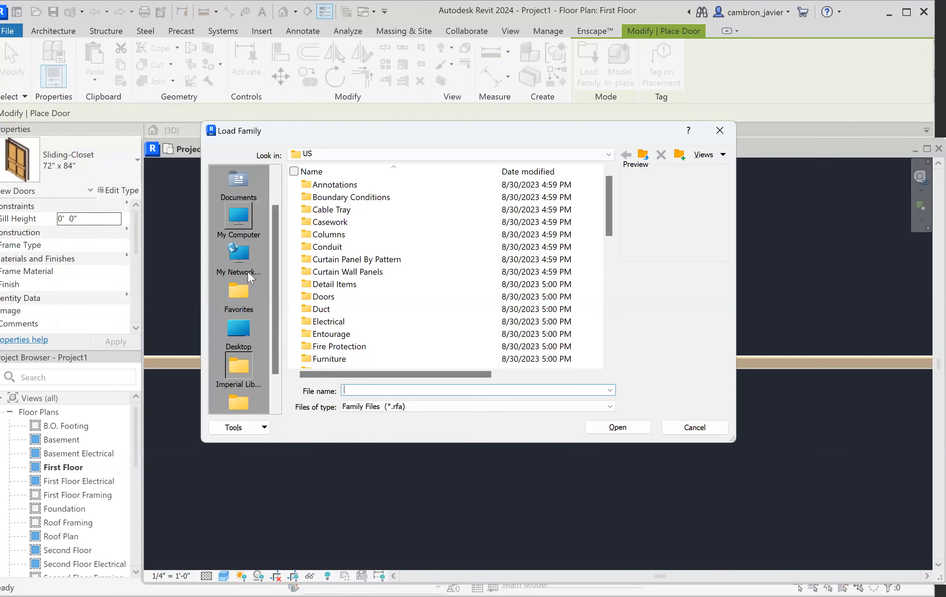
{"action": "left_click", "coordinate": [240, 332]}
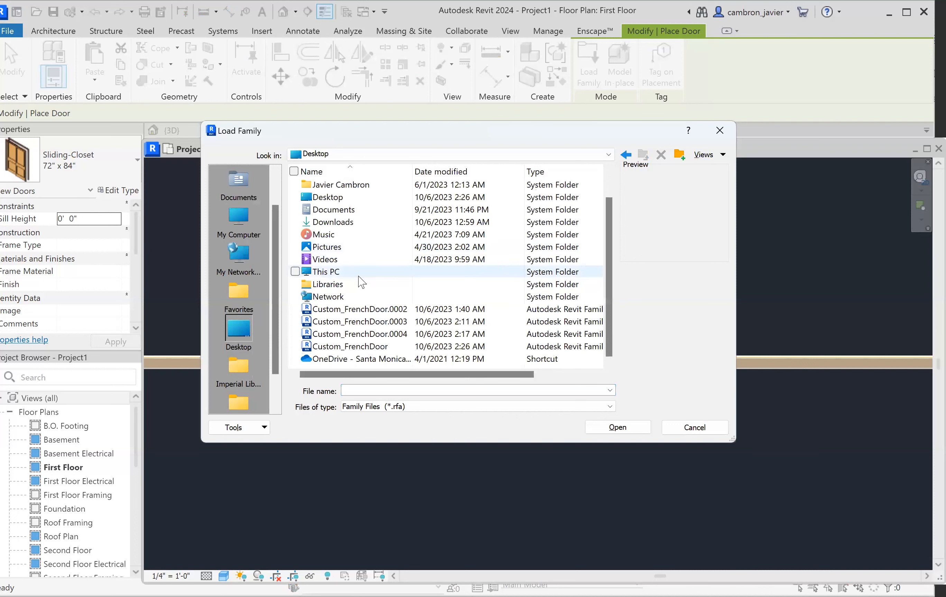
{"action": "left_click", "coordinate": [360, 348]}
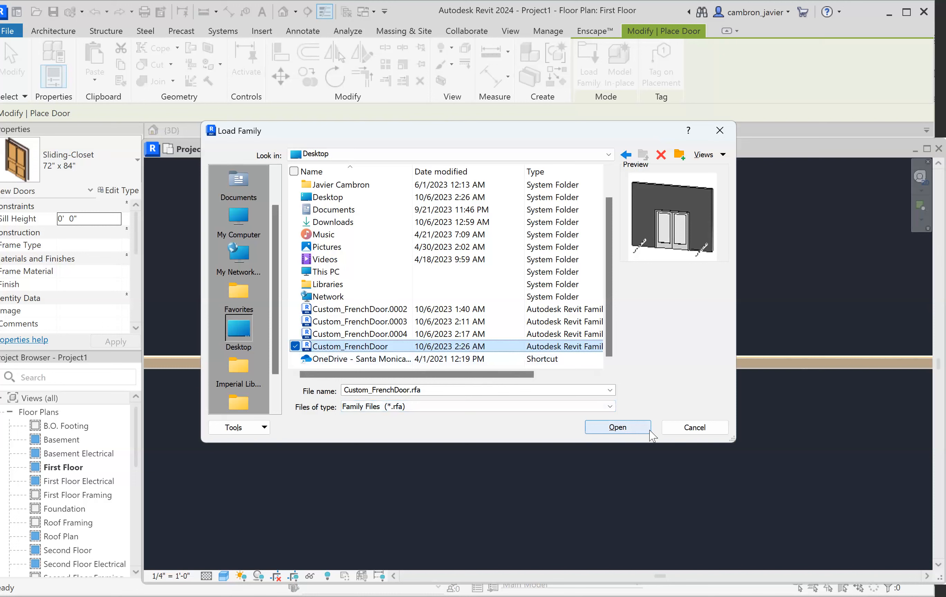
{"action": "left_click", "coordinate": [694, 432]}
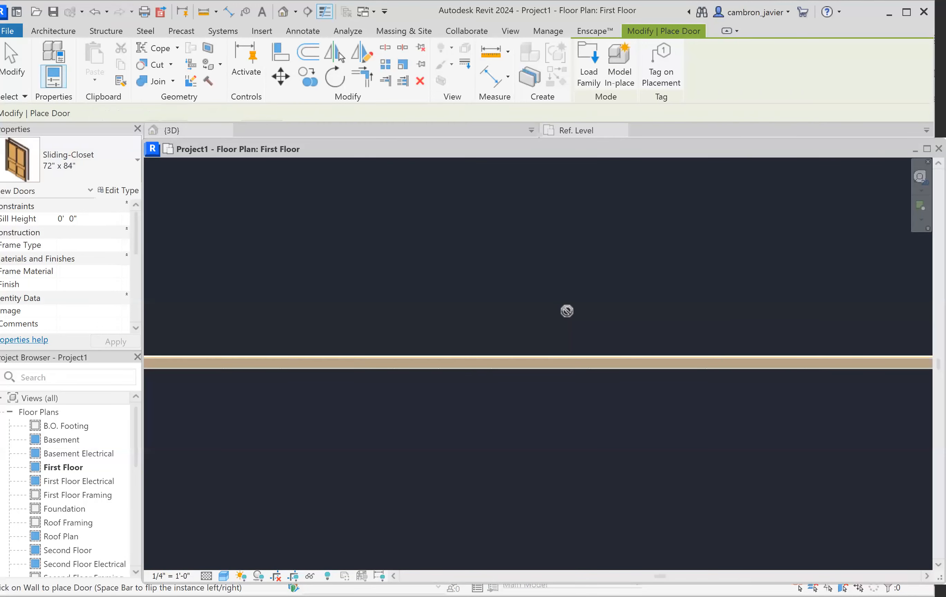
{"action": "key", "text": "Escape"}
{"action": "key", "text": "Escape"}
Load the Custom_FrenchDoor family from the library's Residential doors folder
{"action": "left_click", "coordinate": [77, 59]}
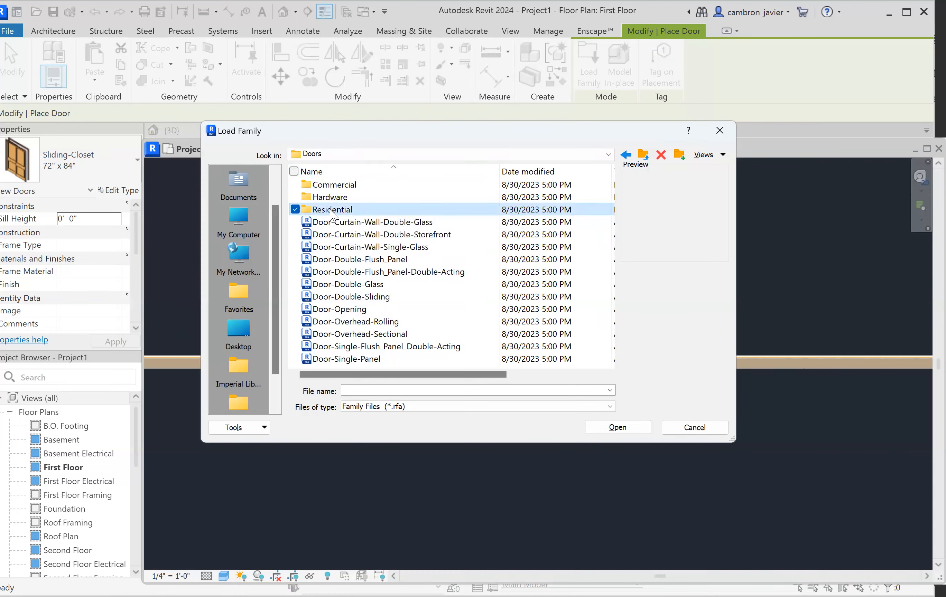
{"action": "double_click", "coordinate": [352, 209]}
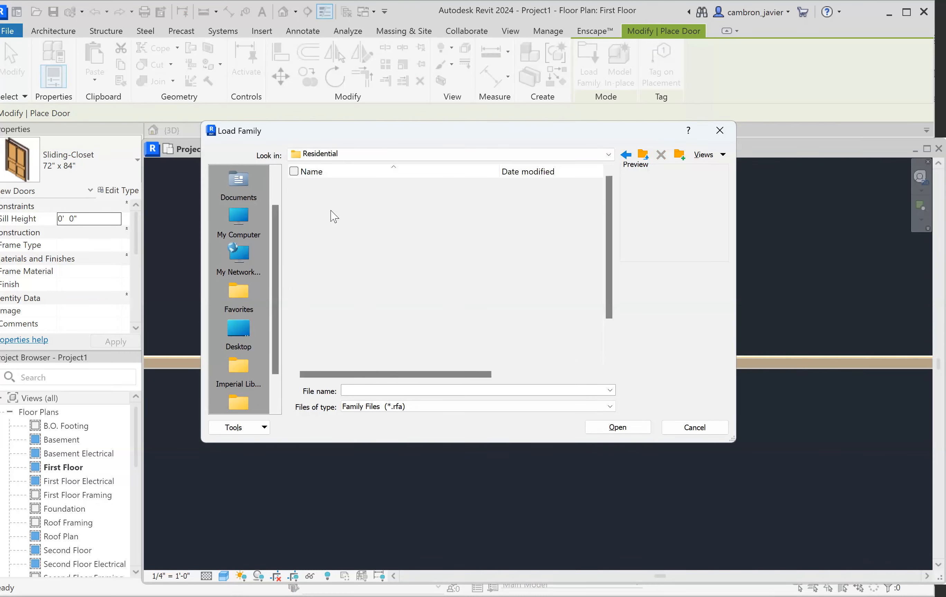
{"action": "scroll", "coordinate": [352, 209], "scroll_direction": "down", "scroll_amount": 2}
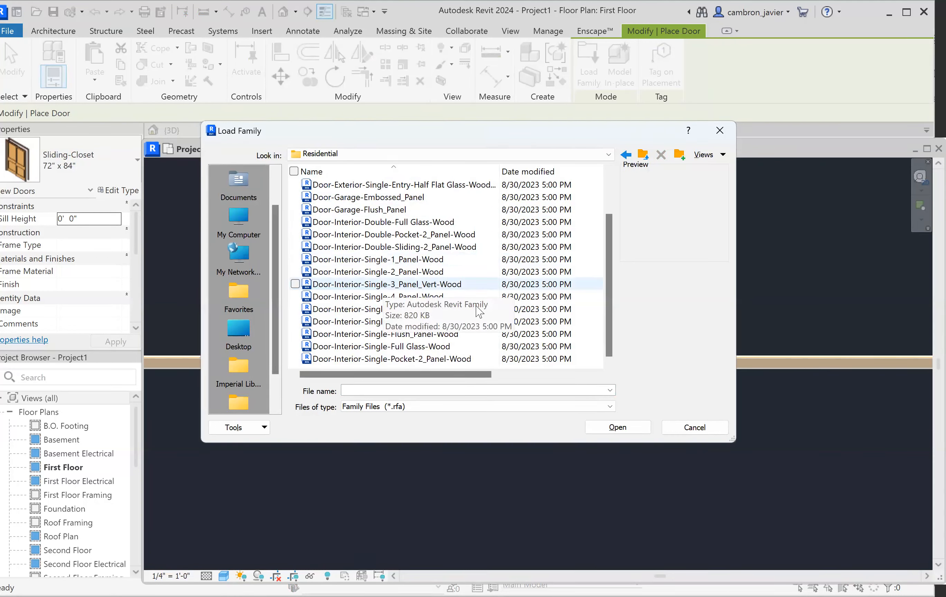
{"action": "scroll", "coordinate": [468, 314], "scroll_direction": "down", "scroll_amount": 1}
{"action": "left_click", "coordinate": [379, 358]}
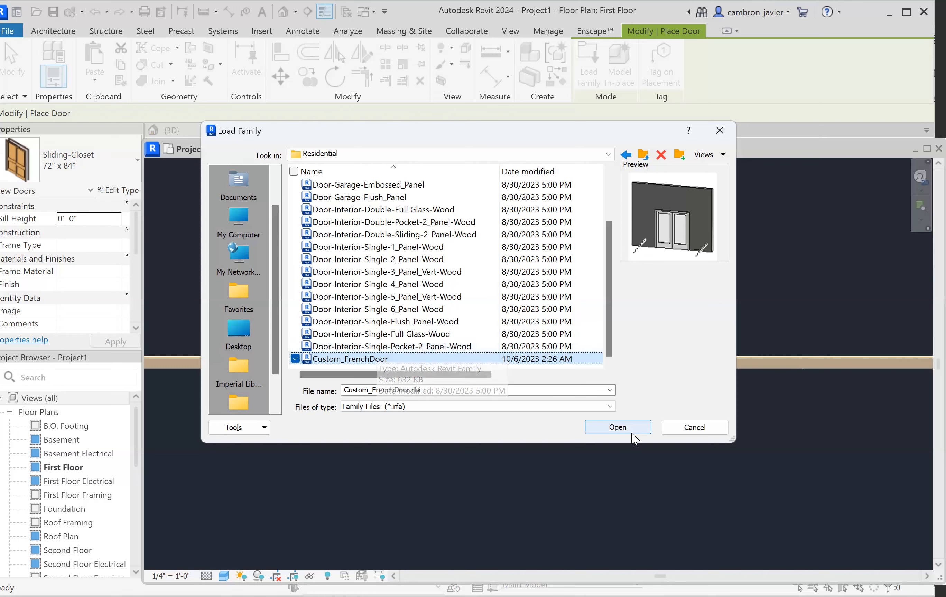
{"action": "left_click", "coordinate": [618, 433]}
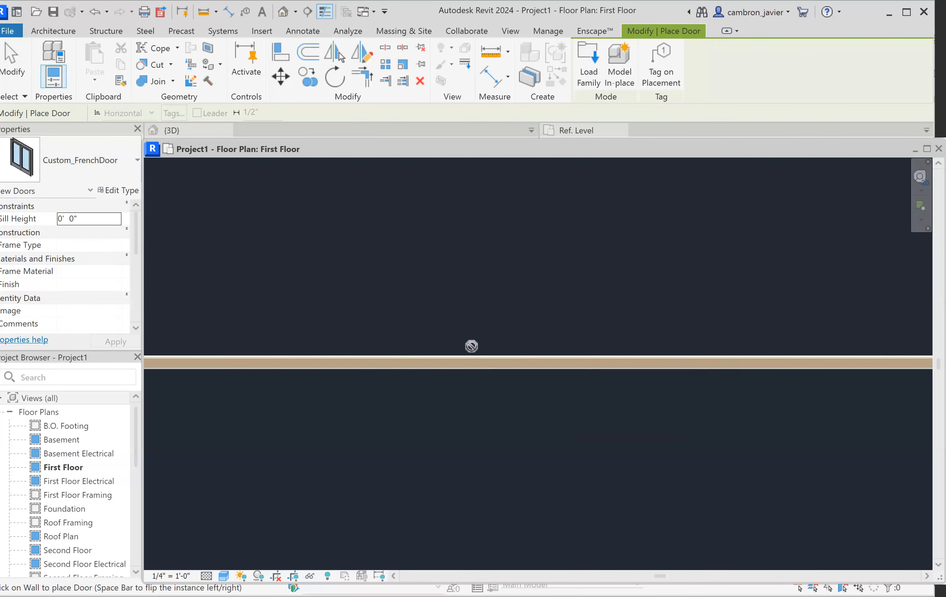
Place the Custom_FrenchDoor in the wall about 25' from its left end, with the panels swinging upward in plan
{"action": "left_click", "coordinate": [493, 450]}
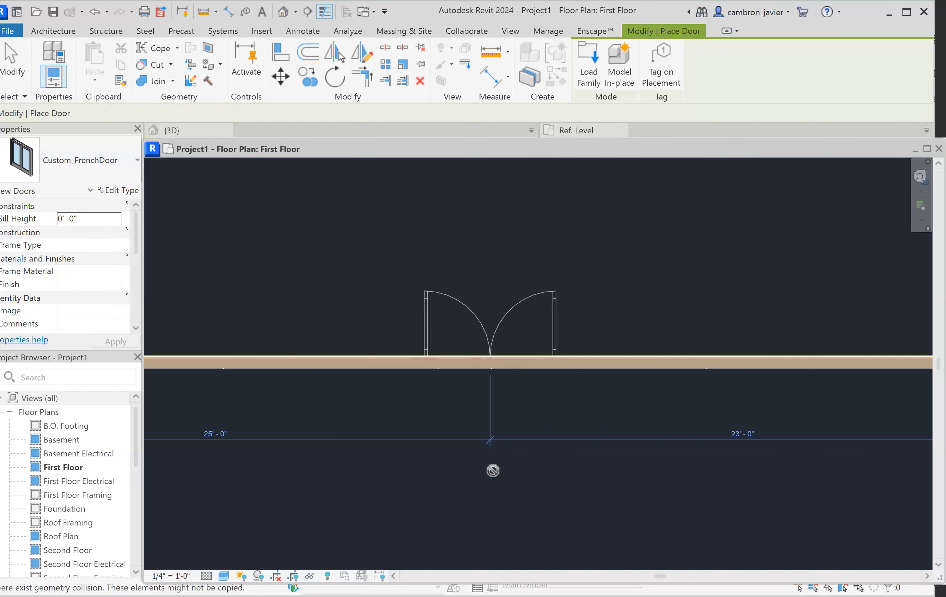
{"action": "key", "text": "Escape"}
{"action": "key", "text": "Escape"}
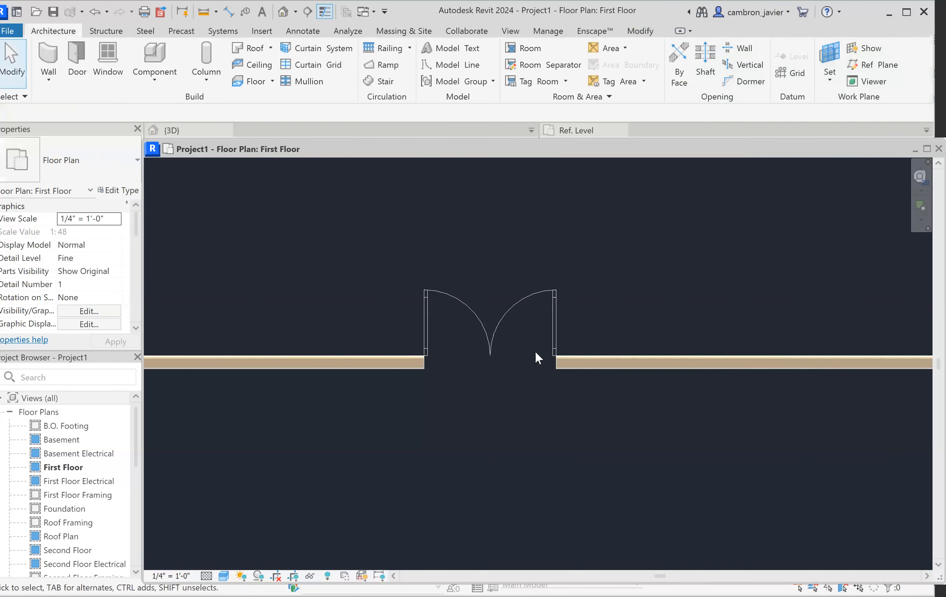
{"action": "scroll", "coordinate": [534, 342], "scroll_direction": "up", "scroll_amount": 3}
{"action": "scroll", "coordinate": [481, 339], "scroll_direction": "up", "scroll_amount": 3}
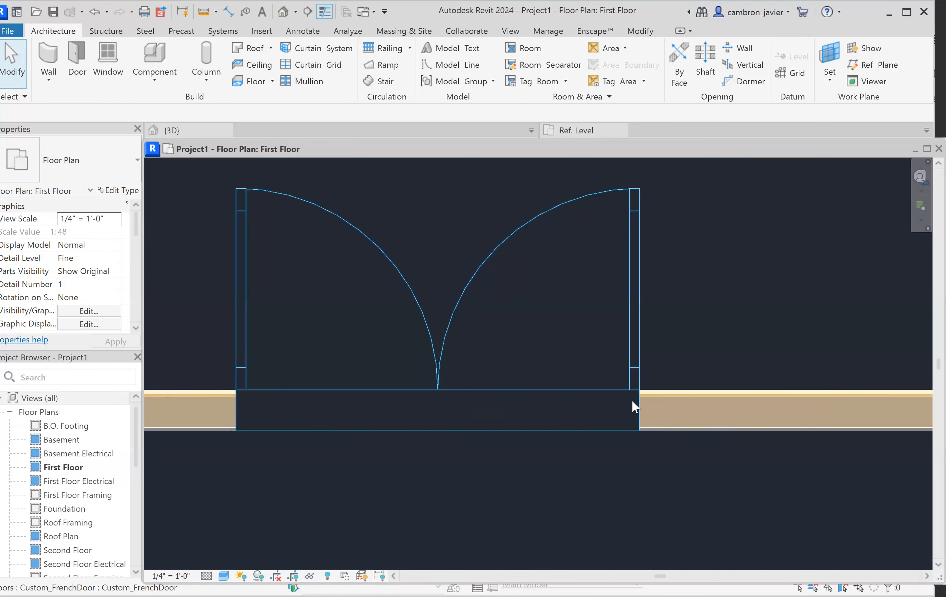
{"action": "scroll", "coordinate": [594, 356], "scroll_direction": "down", "scroll_amount": 2}
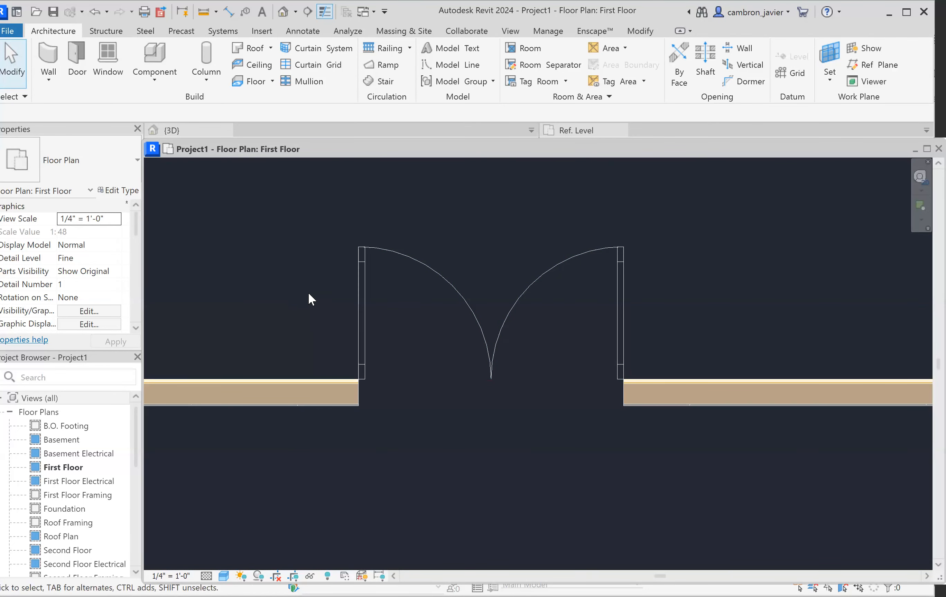
{"action": "scroll", "coordinate": [328, 306], "scroll_direction": "down", "scroll_amount": 1}
{"action": "scroll", "coordinate": [328, 306], "scroll_direction": "down", "scroll_amount": 1}
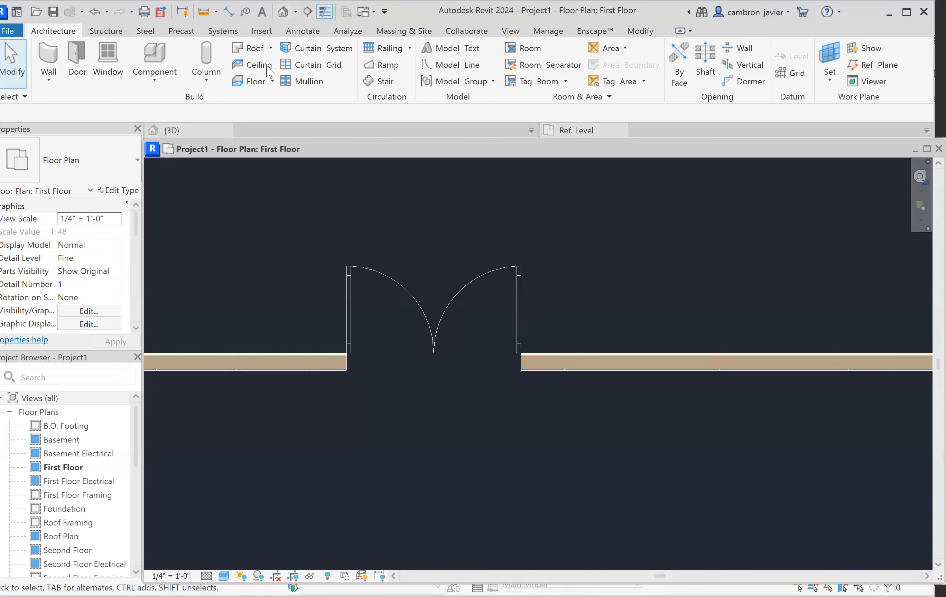
Open the project's default 3D view in a separate enlarged window and set its visual style to Shaded
{"action": "left_click", "coordinate": [283, 12]}
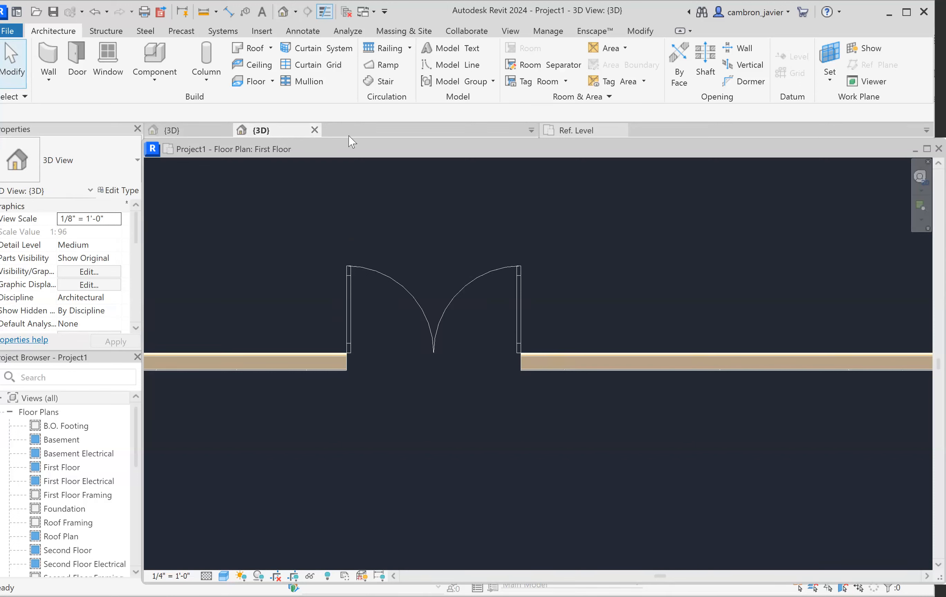
{"action": "left_click_drag", "start_coordinate": [280, 130], "coordinate": [335, 209]}
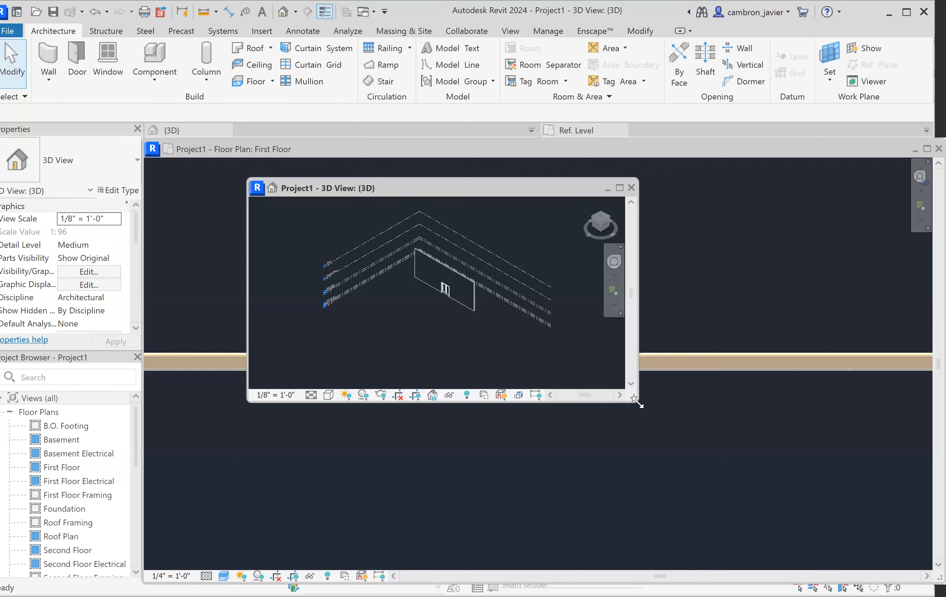
{"action": "left_click_drag", "start_coordinate": [637, 403], "coordinate": [869, 549]}
{"action": "scroll", "coordinate": [464, 281], "scroll_direction": "up", "scroll_amount": 4}
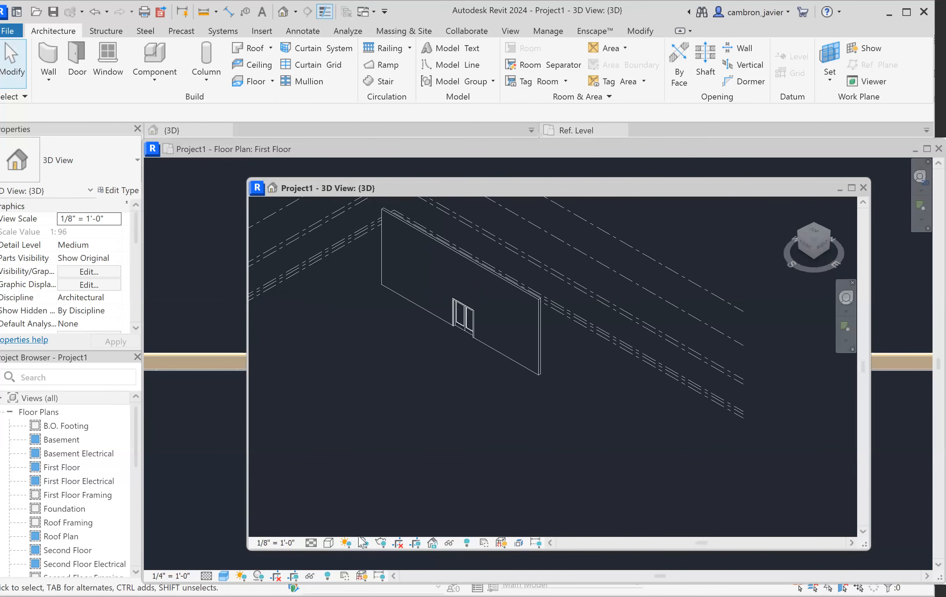
{"action": "left_click", "coordinate": [328, 543]}
{"action": "left_click", "coordinate": [357, 492]}
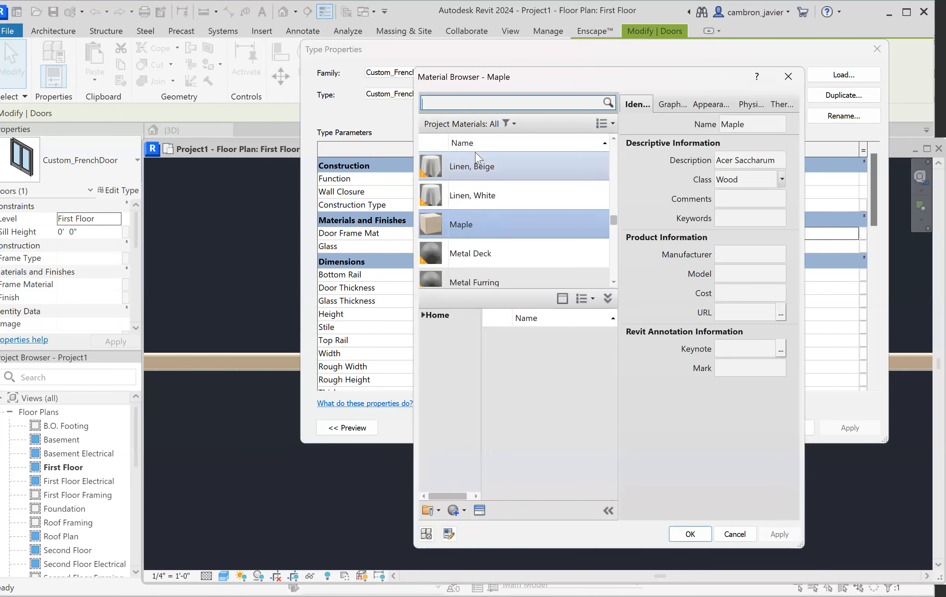
Set the Custom_FrenchDoor type's Door Frame Mat material to Door - Panel and apply it
{"action": "scroll", "coordinate": [476, 207], "scroll_direction": "up", "scroll_amount": 10}
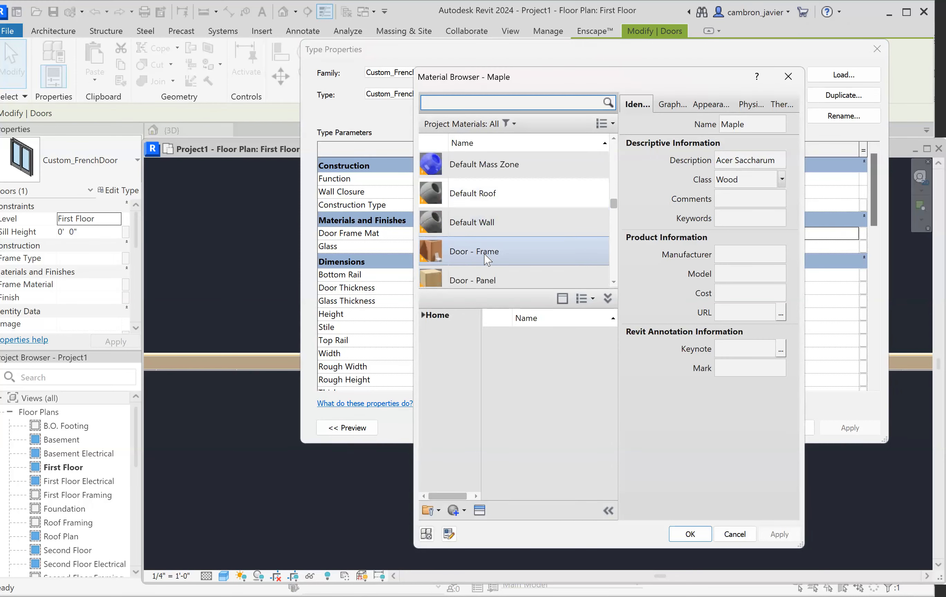
{"action": "scroll", "coordinate": [491, 276], "scroll_direction": "down", "scroll_amount": 1}
{"action": "left_click", "coordinate": [489, 277]}
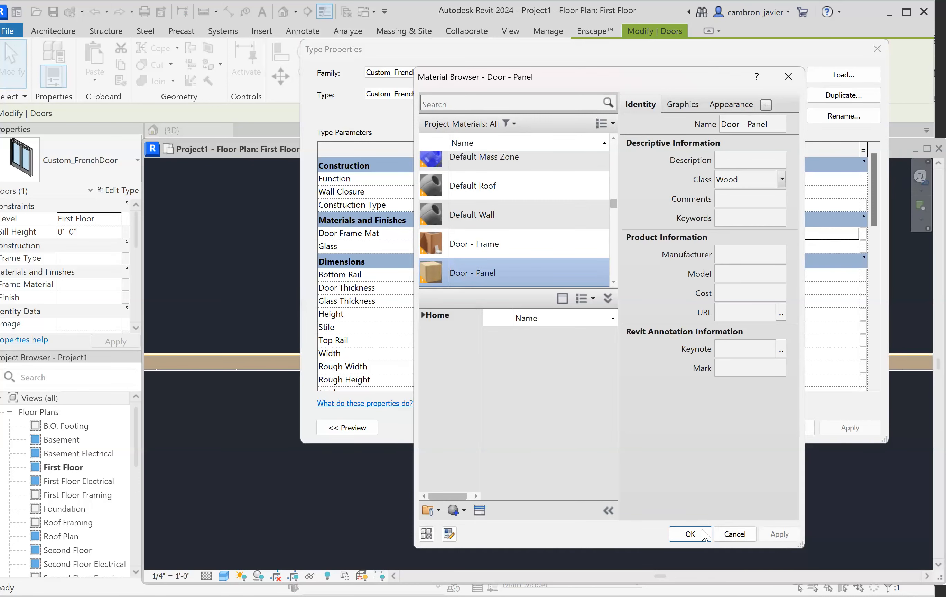
{"action": "left_click", "coordinate": [691, 535]}
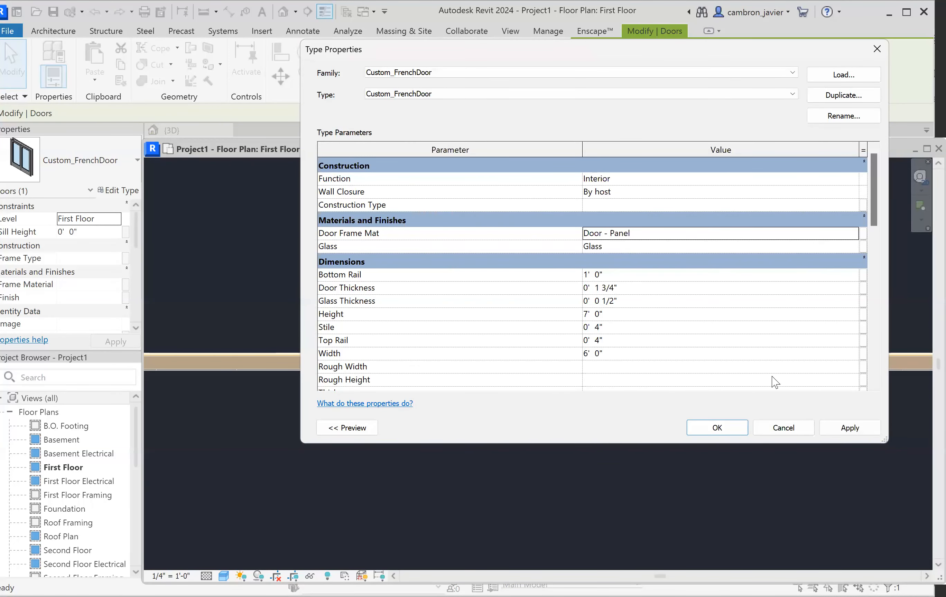
{"action": "left_click", "coordinate": [840, 431]}
{"action": "left_click", "coordinate": [843, 430]}
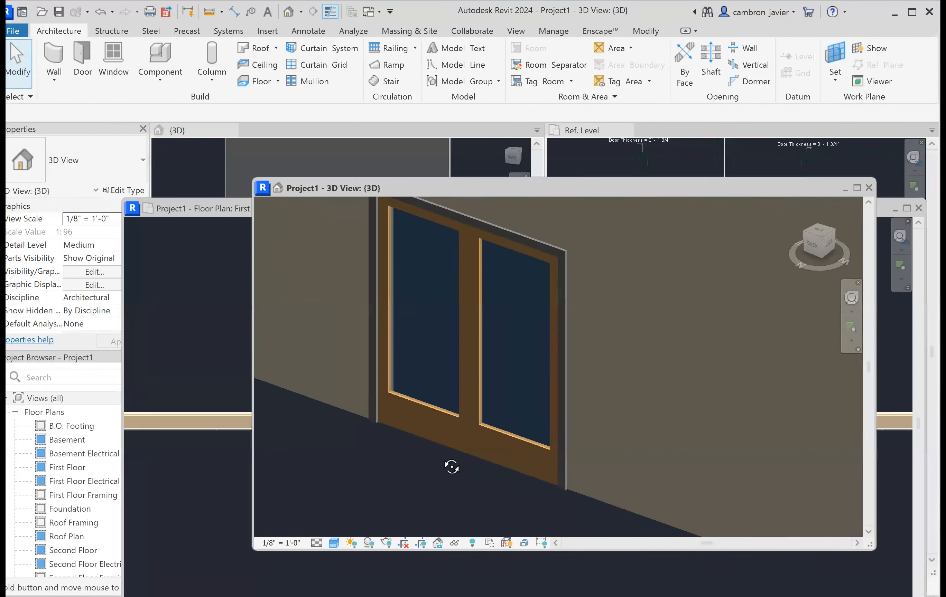
Inspect the French door's material in the 3D view from the siding side and return to the First Floor plan window
{"action": "middle_click_drag", "start_coordinate": [445, 464], "coordinate": [435, 418], "text": "shift"}
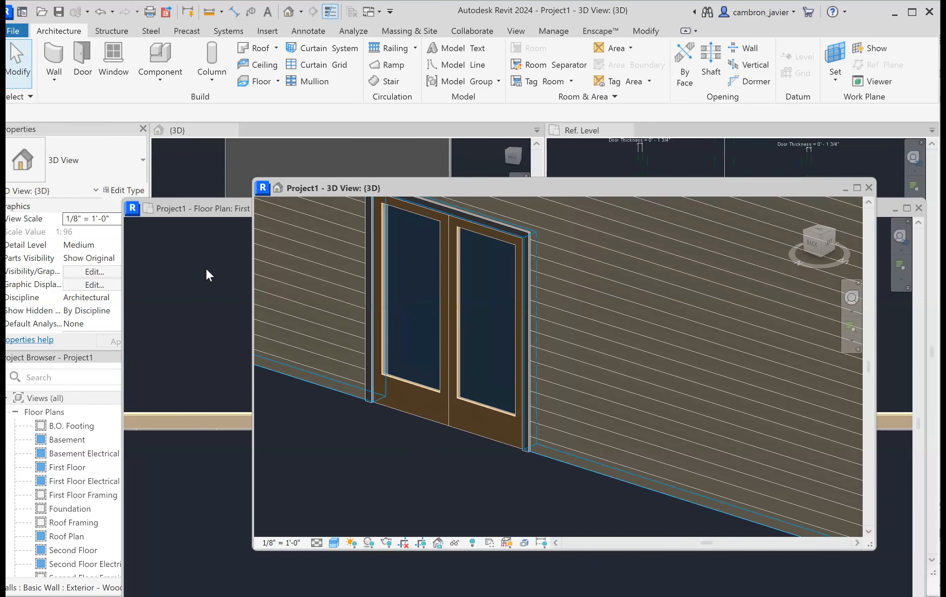
{"action": "left_click", "coordinate": [206, 269]}
{"action": "left_click_drag", "start_coordinate": [313, 203], "coordinate": [326, 146]}
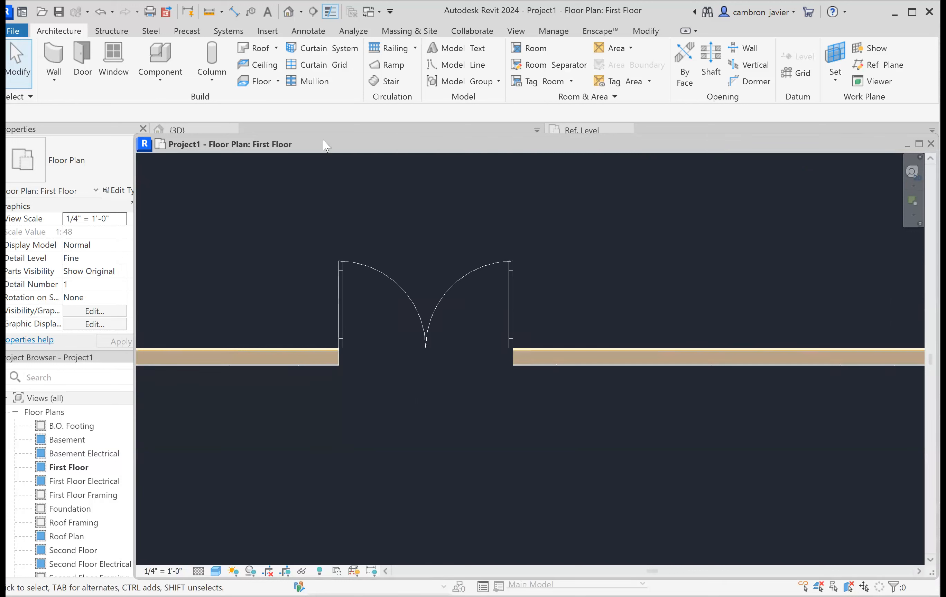